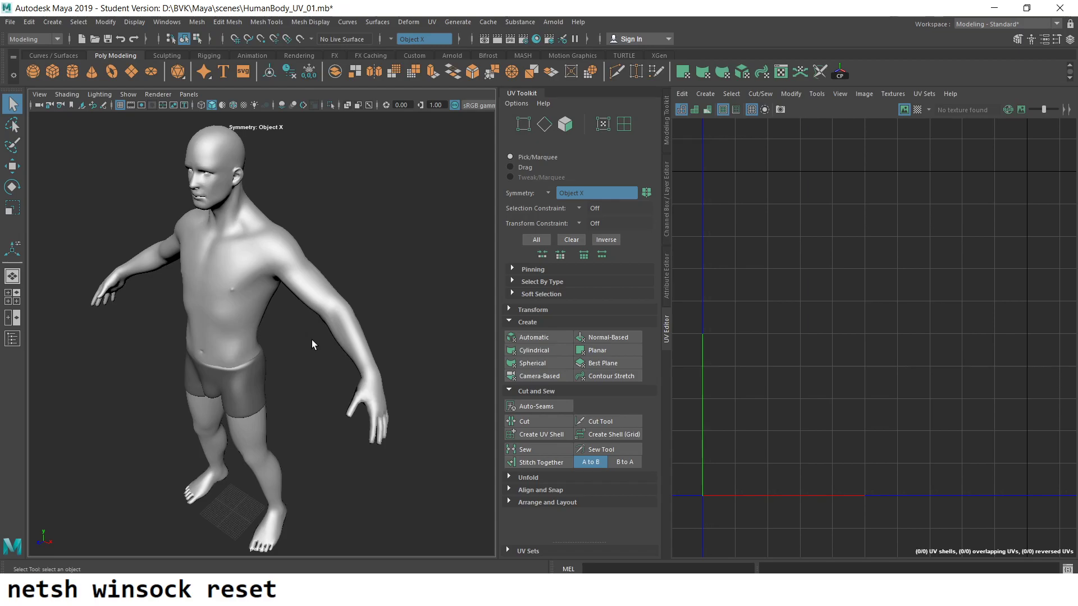
- Select the human body mesh and bring it into view in the viewport
left_click_drag(312, 339, 231, 292, "alt")
left_click(231, 291)
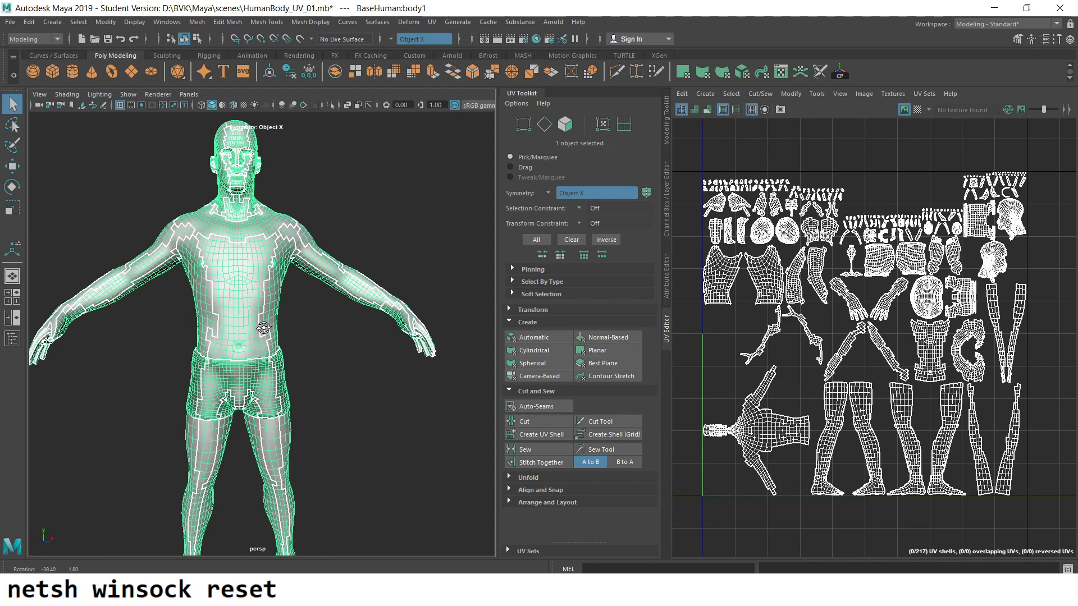
key("w")
scroll(263, 328, "down", 2)
mouse_move(264, 327)
left_mouse_down("alt")
mouse_move(419, 312)
mouse_move(315, 314)
mouse_move(277, 413)
mouse_move(293, 360)
left_mouse_up("alt")
scroll(315, 314, "up", 5)
scroll(277, 413, "up", 3)
scroll(293, 361, "up", 2)
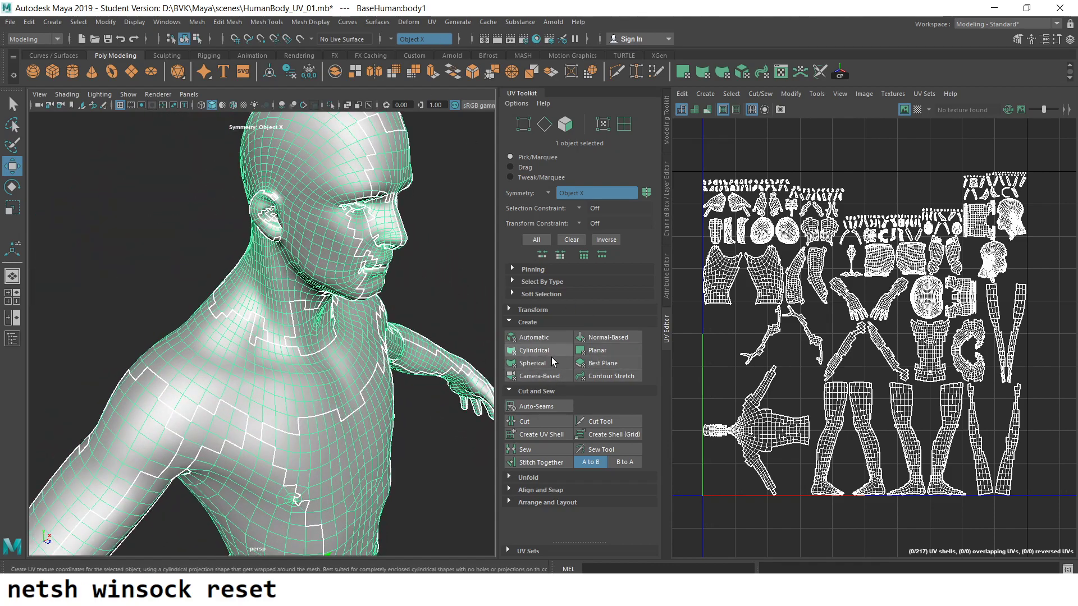
- Apply a Planar UV projection to the body, replacing its existing UV shells
left_click(604, 354)
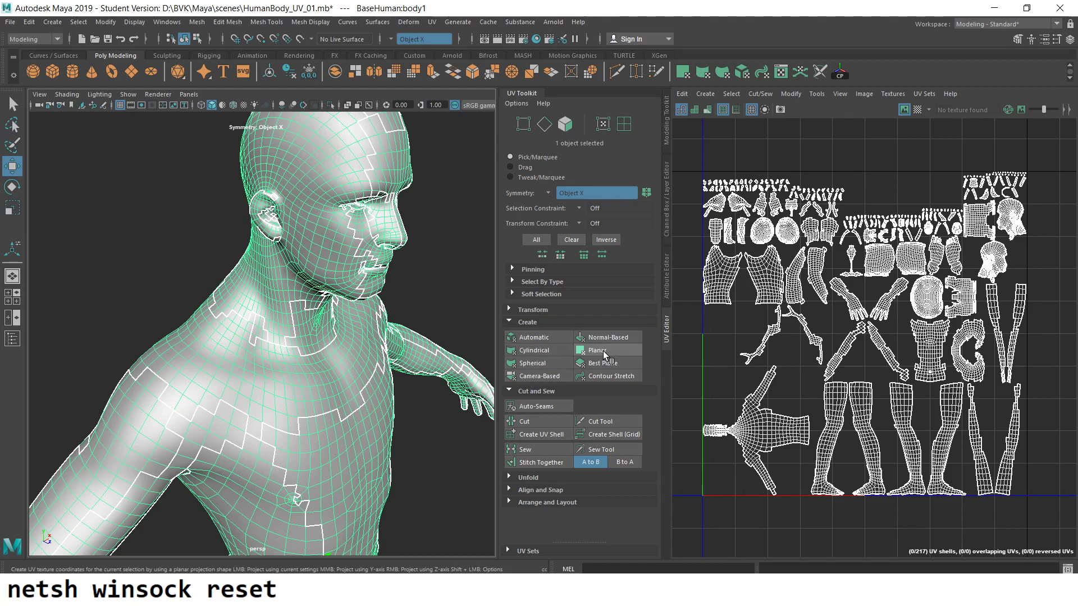
key("f")
mouse_move(164, 305)
left_mouse_down("alt")
mouse_move(310, 362)
mouse_move(410, 364)
mouse_move(240, 308)
left_mouse_up("alt")
- Select the edge loop running around the neck
key("q")
right_click_drag(305, 301, 305, 266)
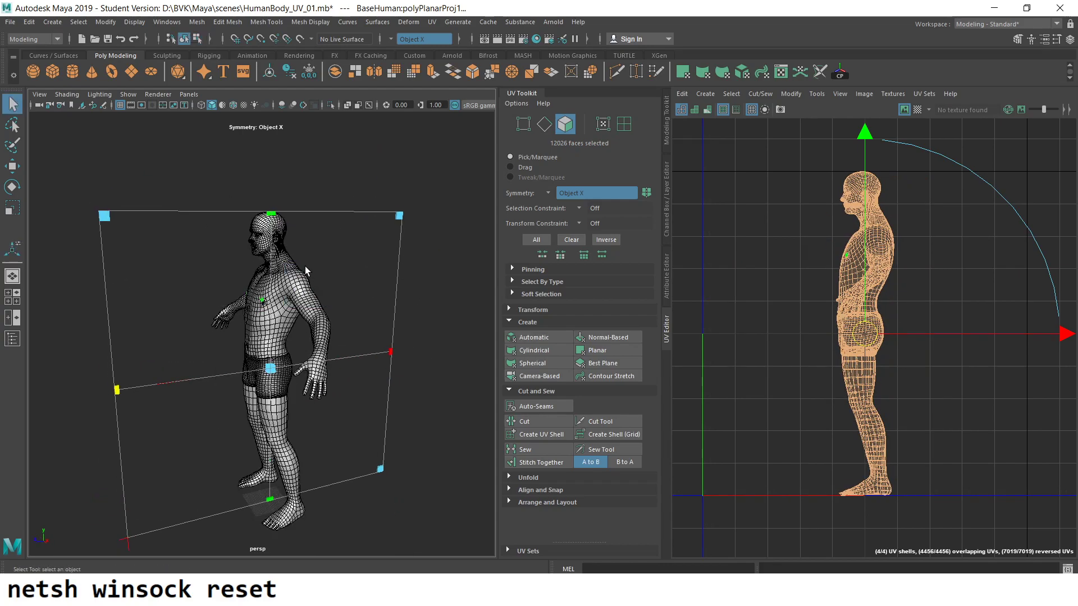
scroll(304, 266, "up", 6)
right_click_drag(308, 308, 348, 280)
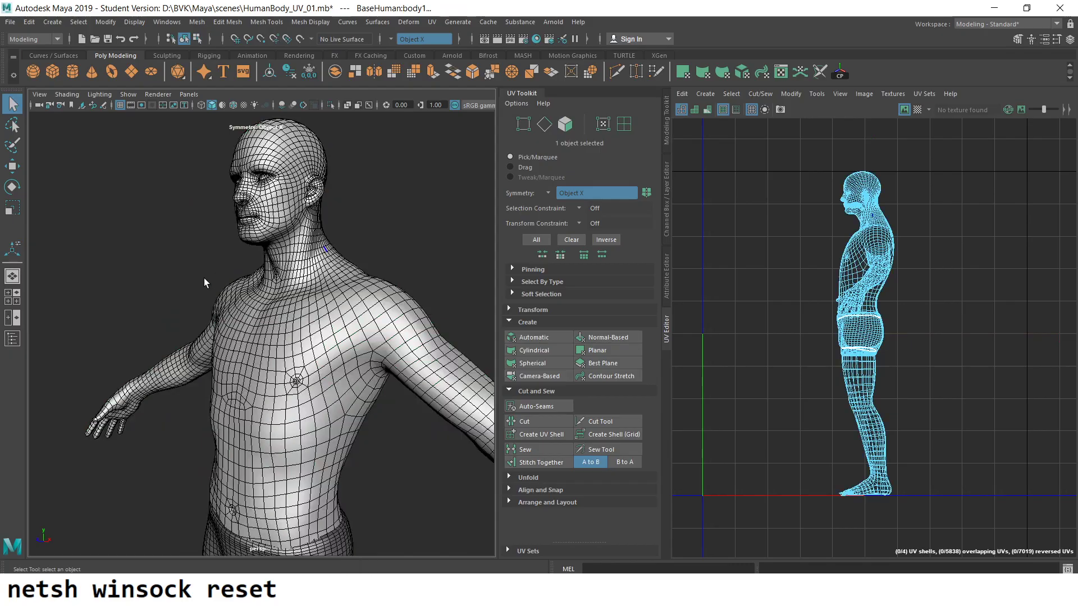
scroll(307, 365, "up", 10)
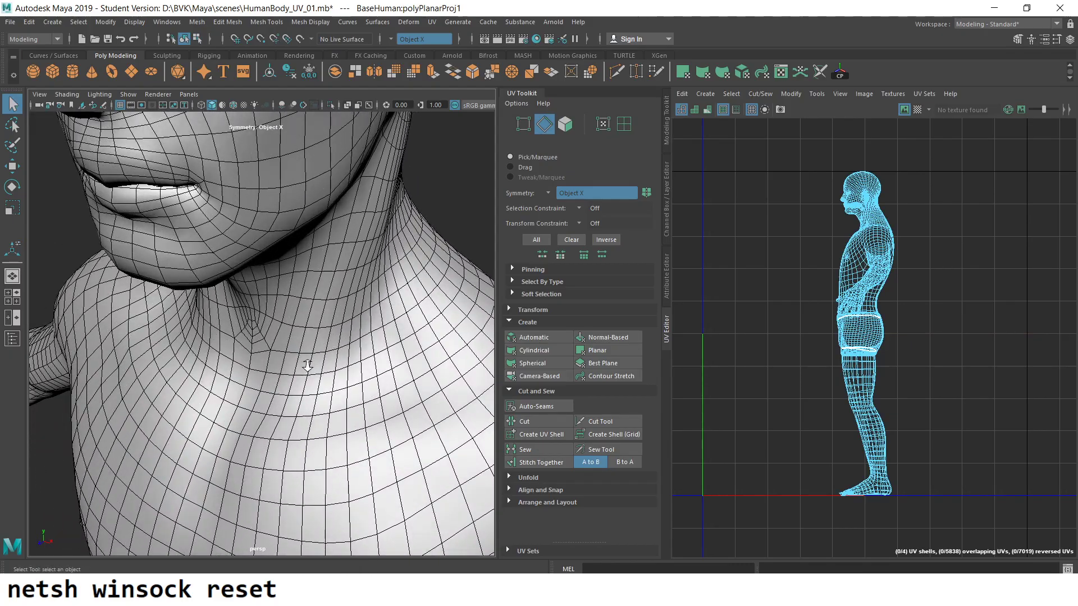
left_click_drag(307, 365, 258, 298, "alt")
scroll(261, 348, "up", 5)
scroll(261, 345, "up", 5)
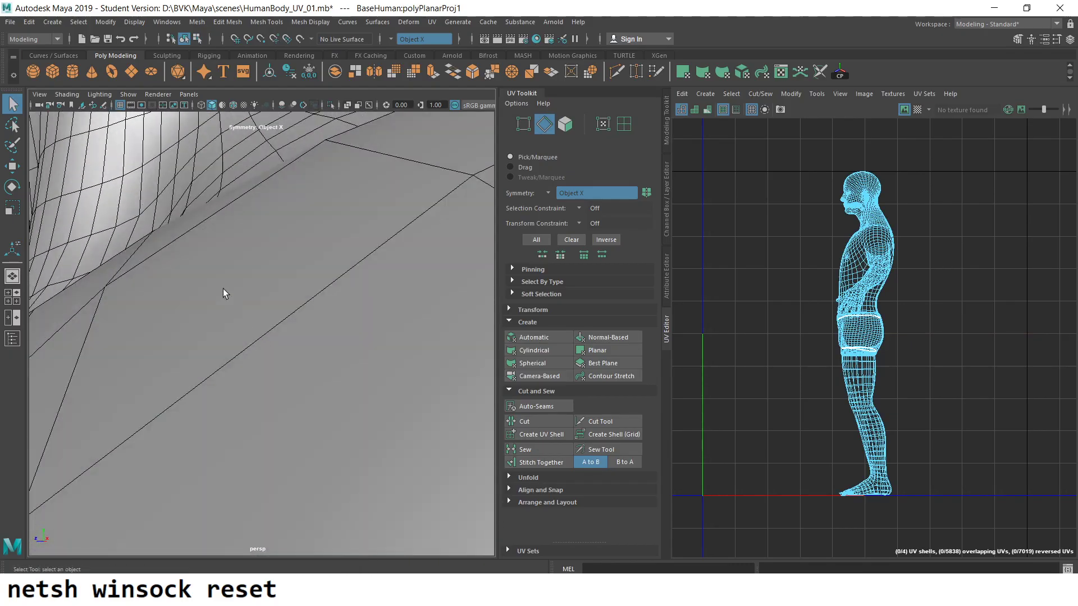
scroll(223, 293, "down", 5)
double_click(354, 264)
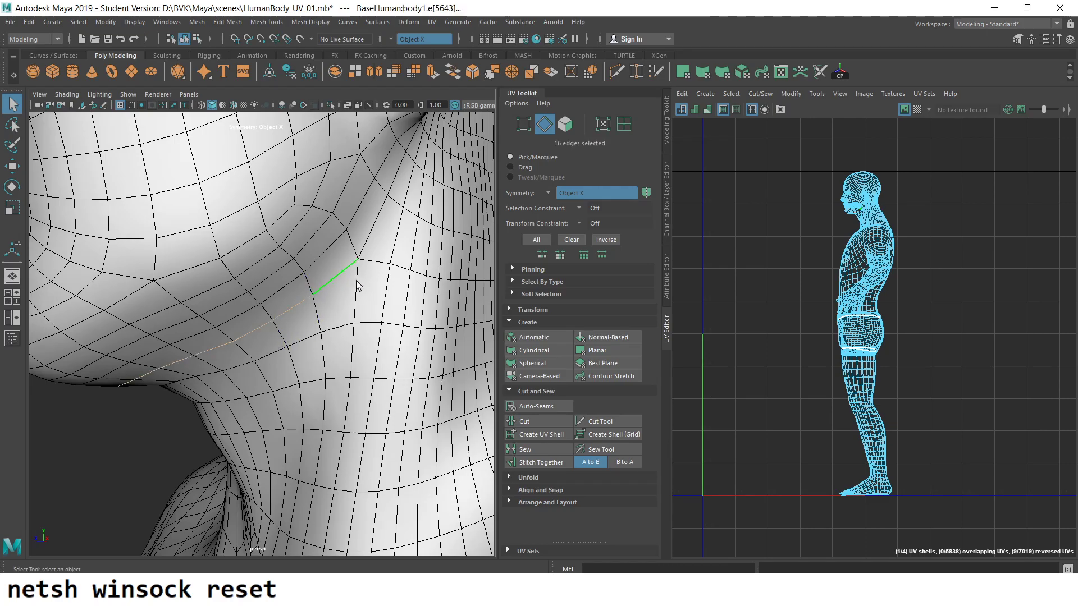
double_click(373, 263, "shift")
- Add the remaining neck edges to the seam selection
scroll(334, 294, "down", 10)
key("w")
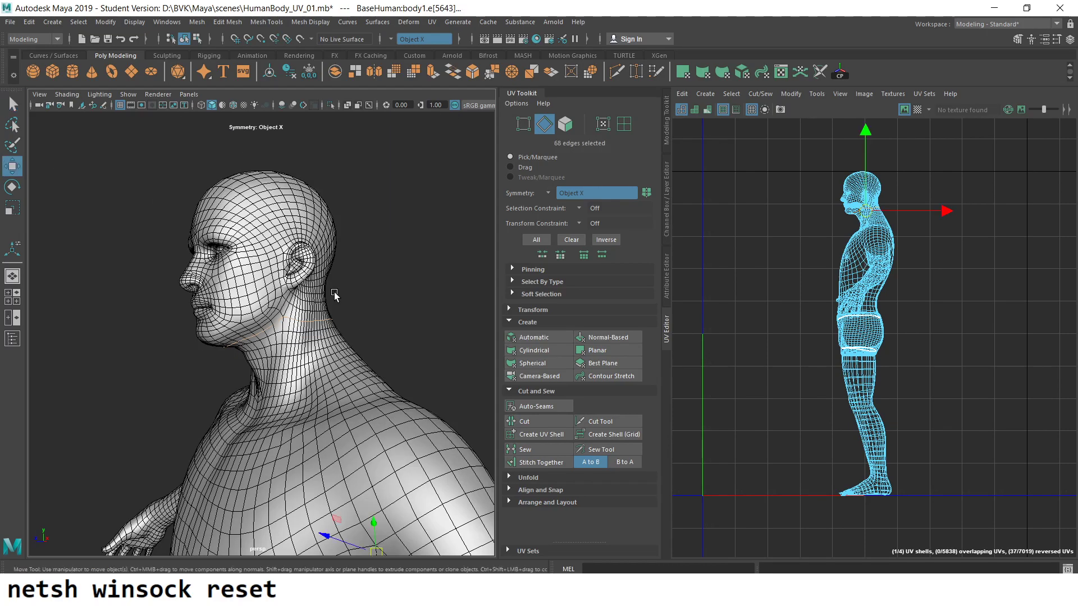
scroll(334, 294, "up", 5)
left_click_drag(329, 298, 448, 293, "alt")
scroll(447, 294, "down", 8)
mouse_move(337, 294)
left_mouse_down("alt")
mouse_move(240, 294)
mouse_move(280, 294)
mouse_move(243, 265)
left_mouse_up("alt")
scroll(280, 294, "up", 3)
scroll(262, 314, "up", 2)
double_click(231, 280, "shift")
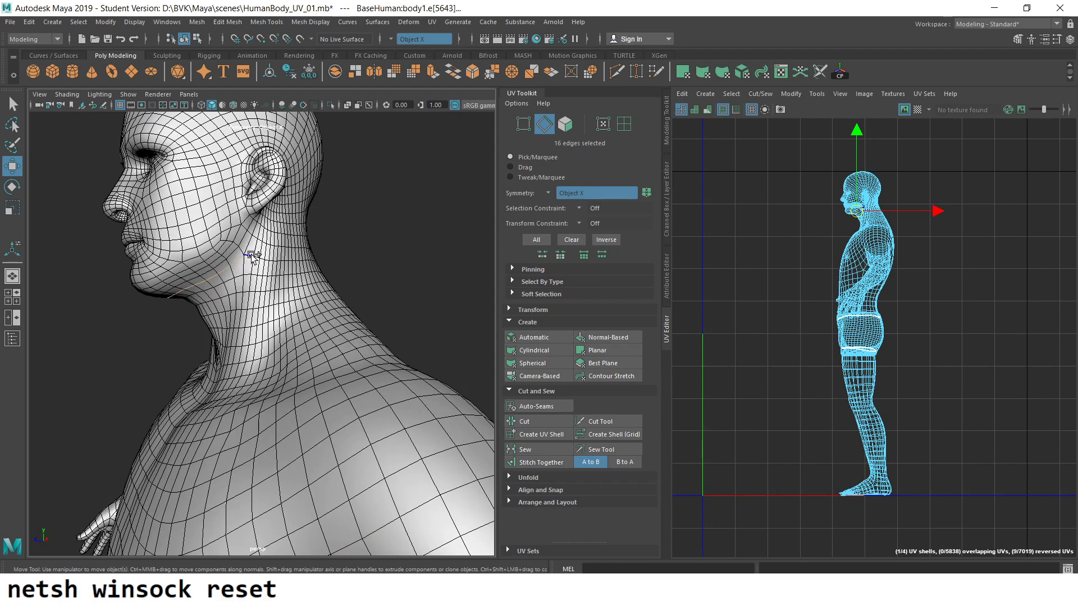
- Cut the UVs along the neck seam, then clear the edge selection
mouse_move(275, 308)
left_mouse_down("alt")
mouse_move(281, 366)
mouse_move(425, 410)
left_mouse_up("alt")
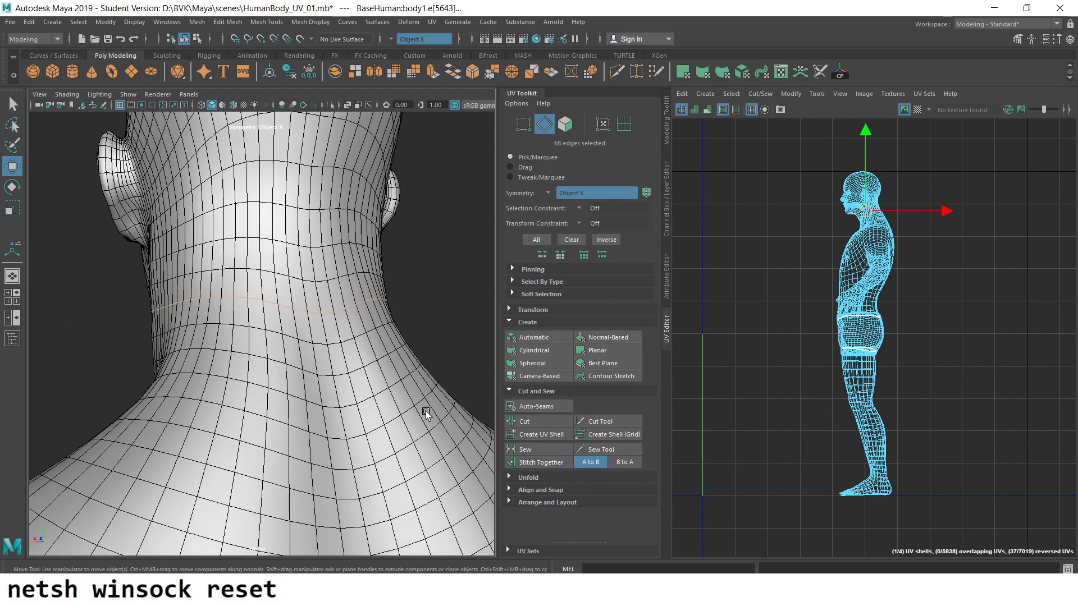
left_click(531, 420)
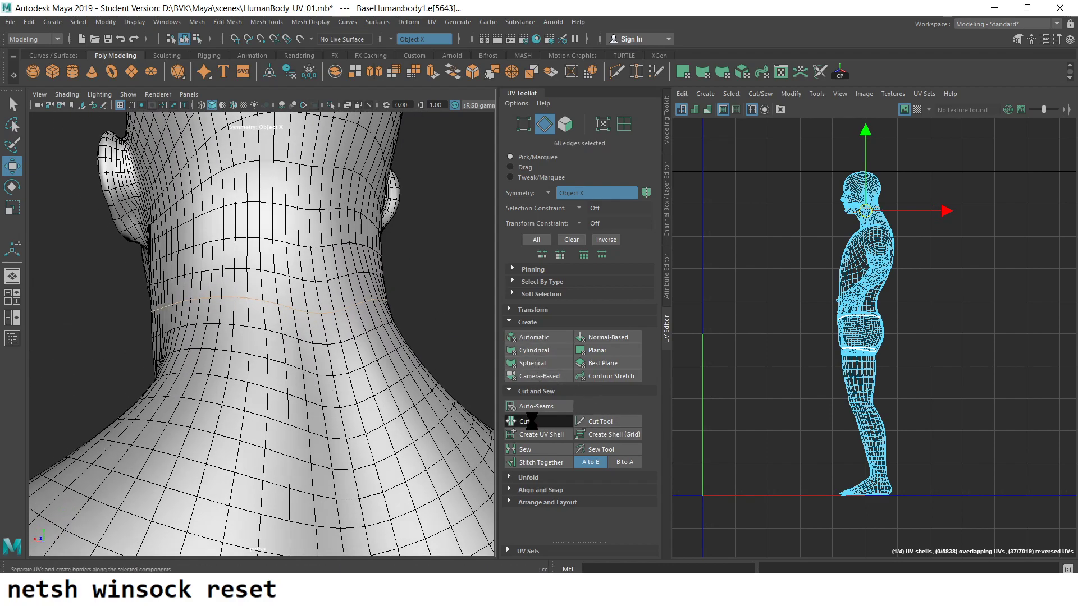
left_click_drag(426, 414, 279, 414, "alt")
scroll(279, 414, "down", 5)
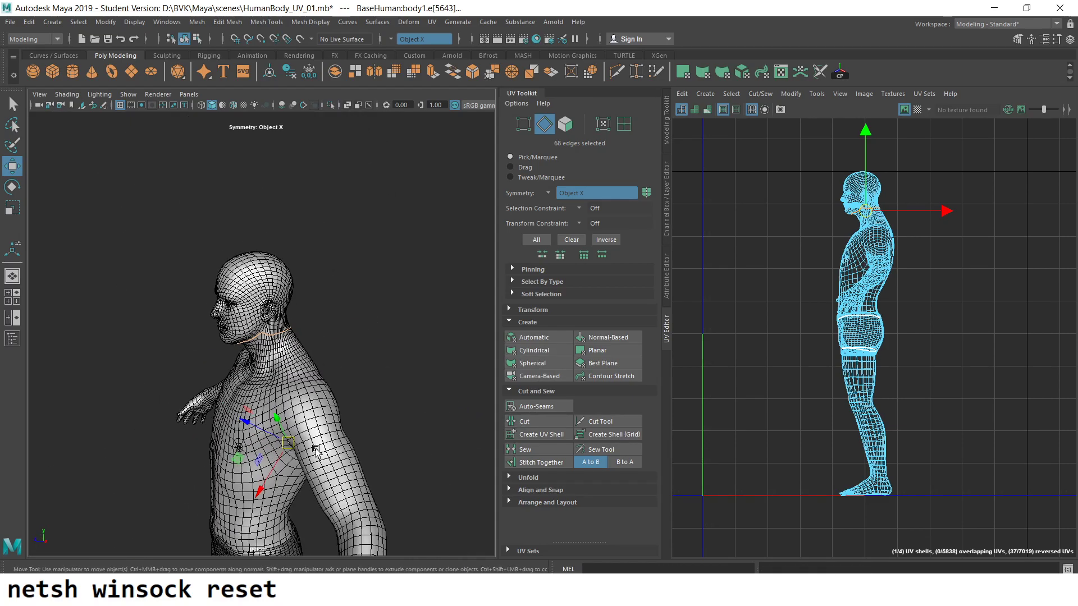
left_click(330, 383)
- Select the shoulder edge loop and add the armpit loop to the seam
scroll(332, 390, "up", 5)
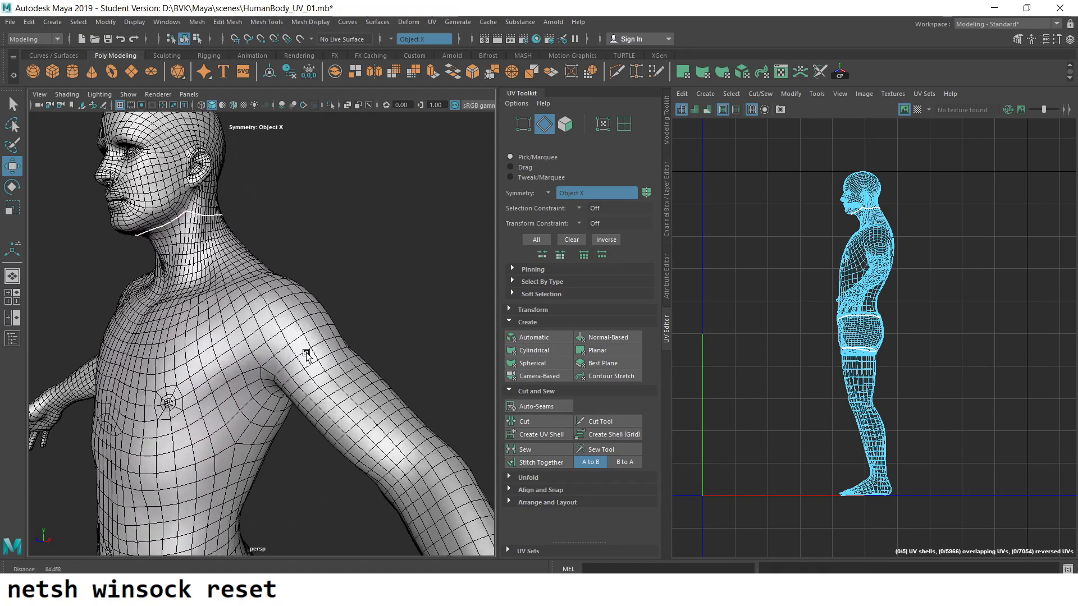
left_click_drag(331, 393, 334, 403, "alt")
double_click(290, 355)
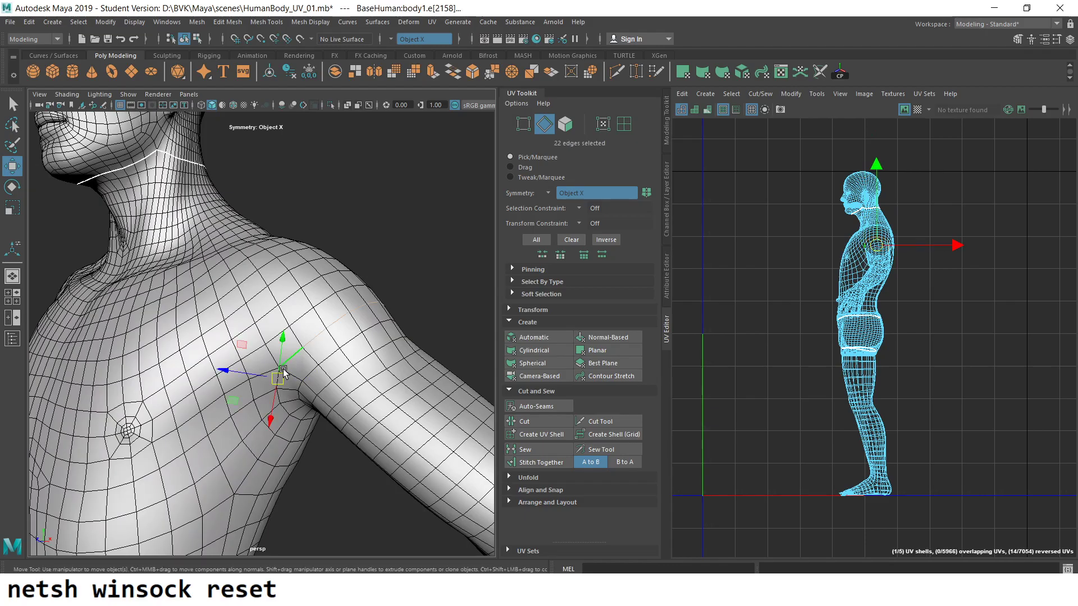
left_click(290, 411, "shift")
mouse_move(290, 411)
left_mouse_down("alt")
mouse_move(366, 415)
mouse_move(296, 424)
mouse_move(362, 418)
left_mouse_up("alt")
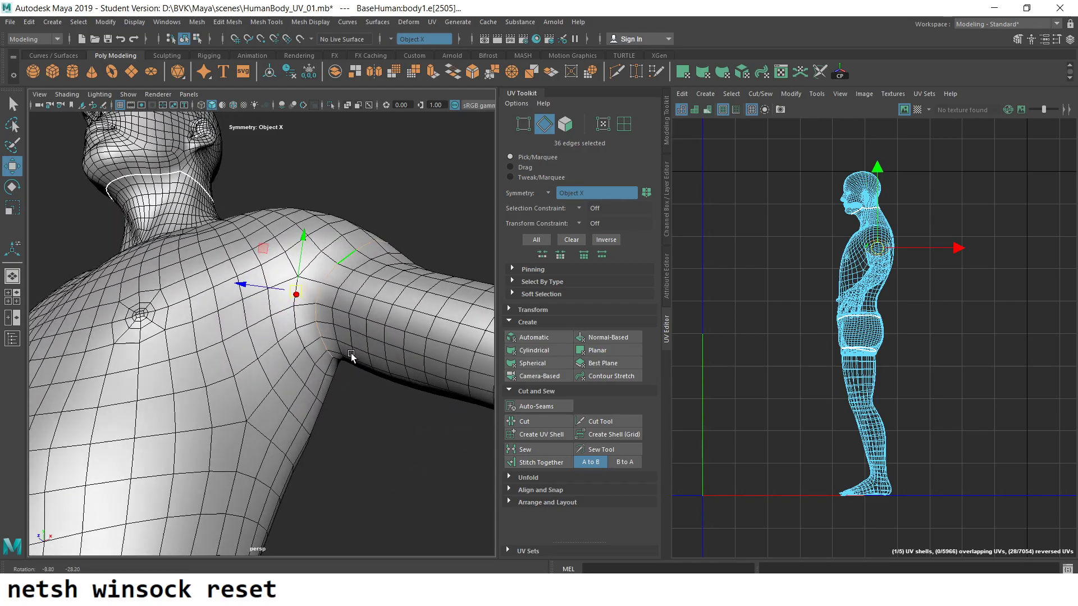
- Inspect the shoulder seam from several angles, toggling wireframe and shaded display
left_click_drag(323, 365, 264, 393, "alt")
mouse_move(264, 393)
right_mouse_down("alt")
mouse_move(197, 402)
mouse_move(214, 401)
right_mouse_up("alt")
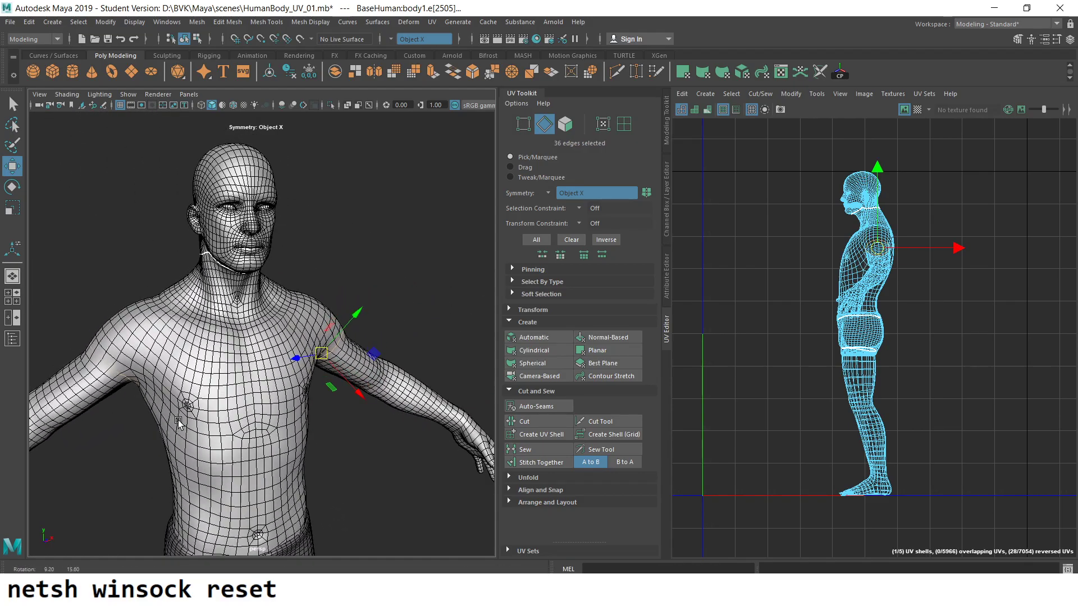
mouse_move(214, 402)
left_mouse_down("alt")
mouse_move(318, 398)
mouse_move(385, 337)
left_mouse_up("alt")
key("4")
key("5")
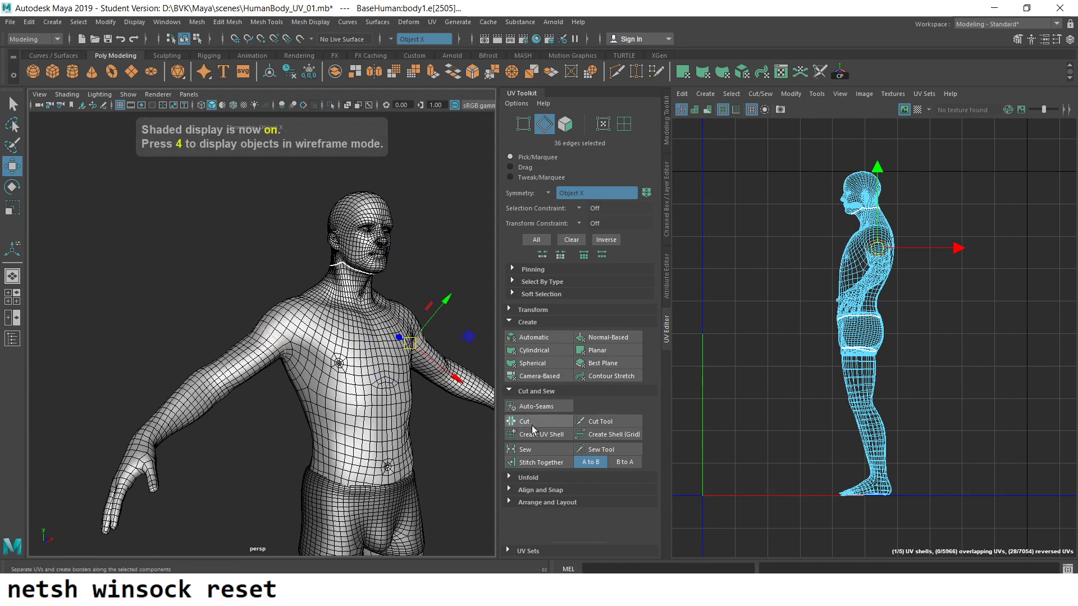
mouse_move(466, 418)
left_mouse_down("alt")
mouse_move(250, 368)
mouse_move(315, 381)
mouse_move(303, 320)
mouse_move(245, 250)
left_mouse_up("alt")
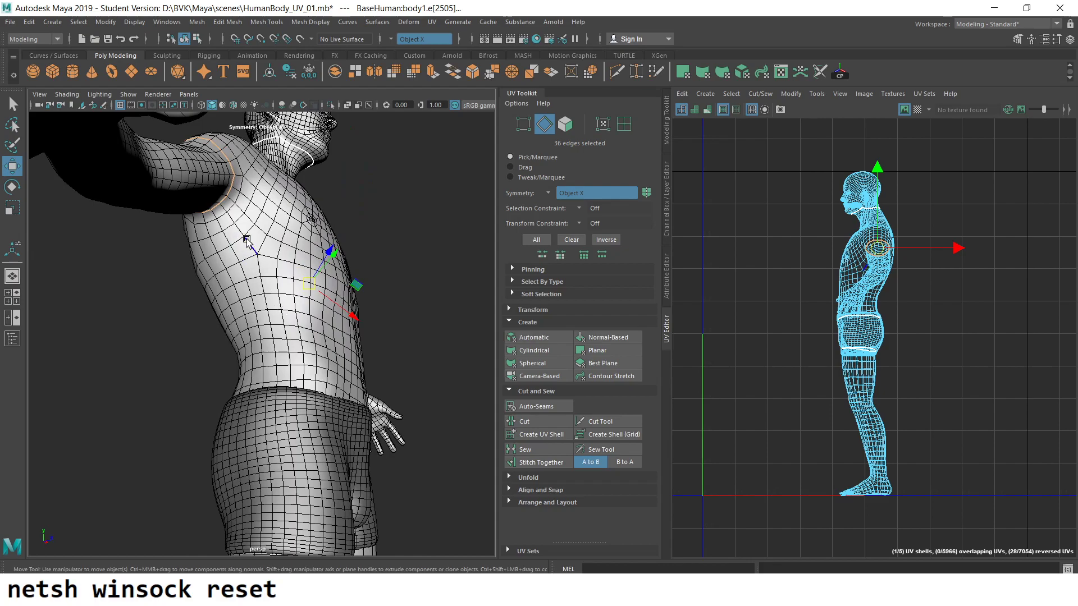
mouse_move(264, 291)
left_mouse_down("alt")
mouse_move(377, 274)
mouse_move(339, 288)
mouse_move(328, 267)
mouse_move(324, 306)
left_mouse_up("alt")
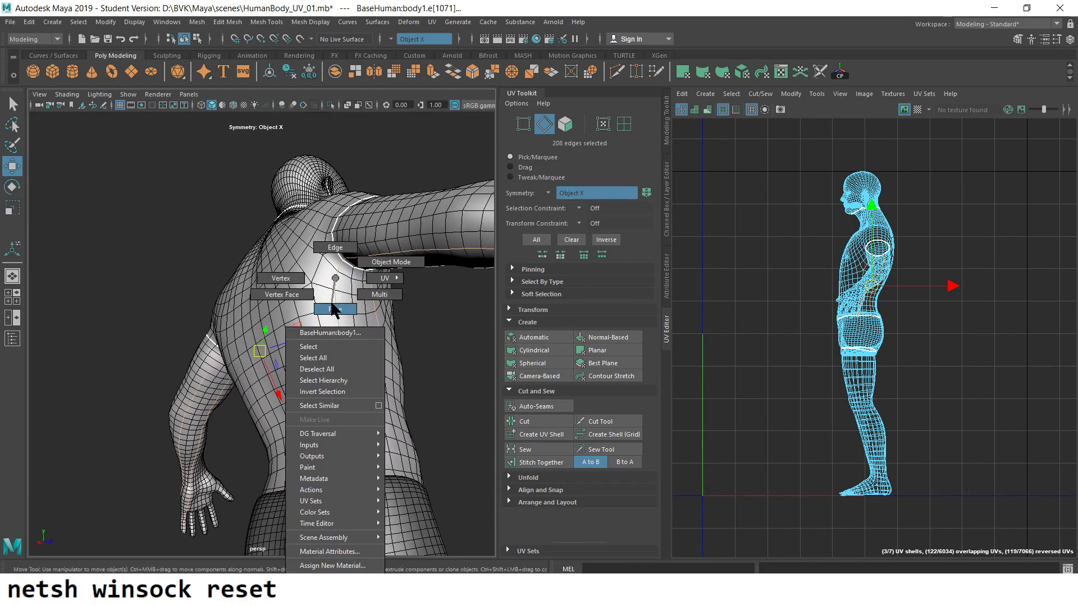
- Select the upper body's faces and move its UV shell to the right
right_click_drag(325, 306, 324, 337)
scroll(878, 287, "up", 2)
middle_click_drag(879, 287, 826, 314, "alt")
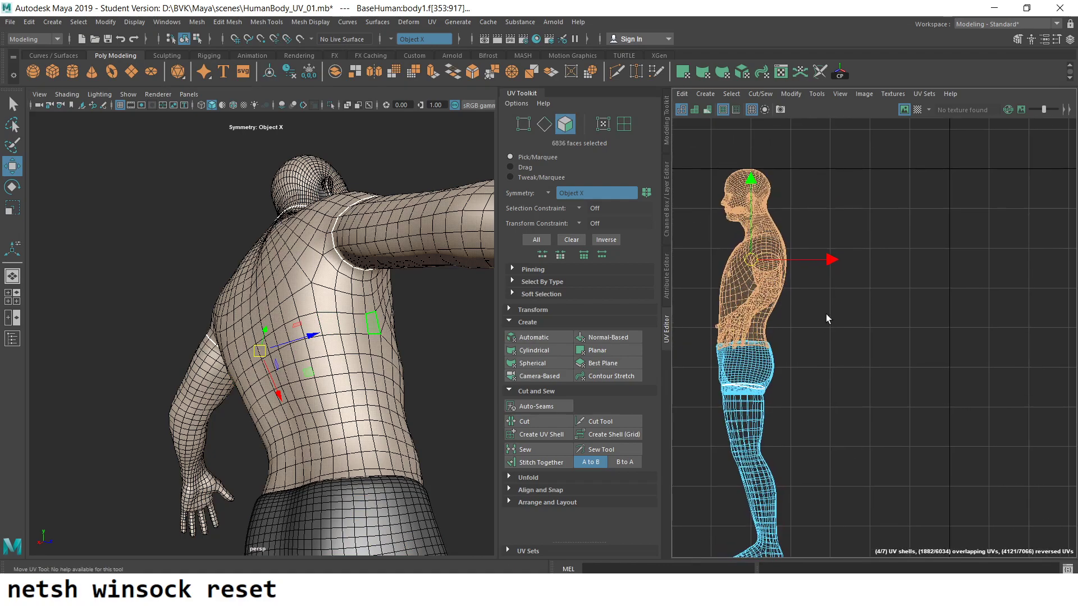
left_click_drag(832, 259, 970, 264)
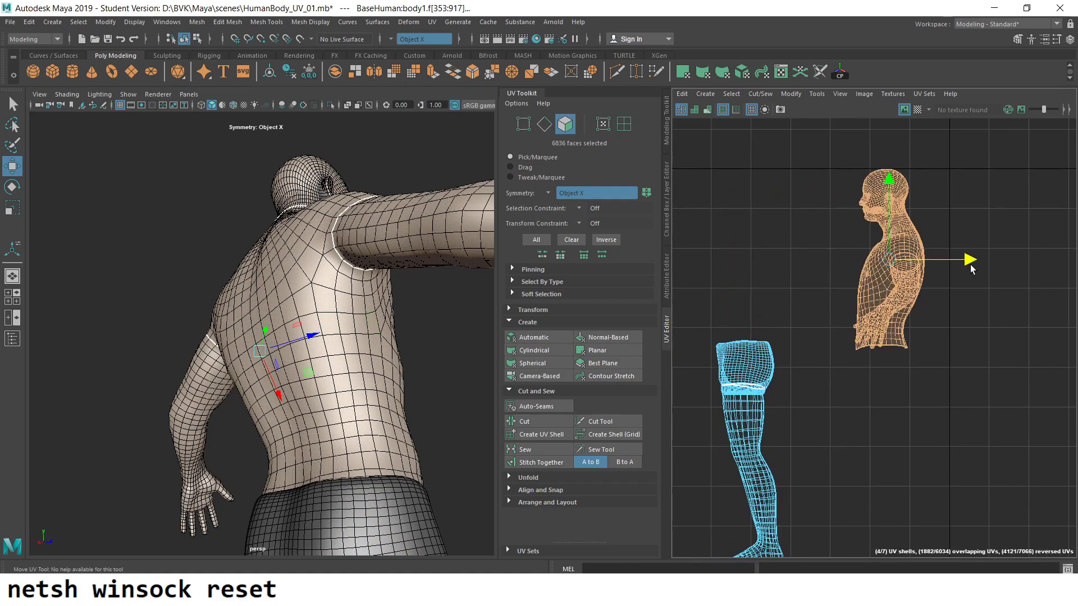
- Select the arm UV shell and move it left beside the leg shell
left_click_drag(359, 270, 392, 245, "alt")
right_click_drag(392, 246, 387, 292)
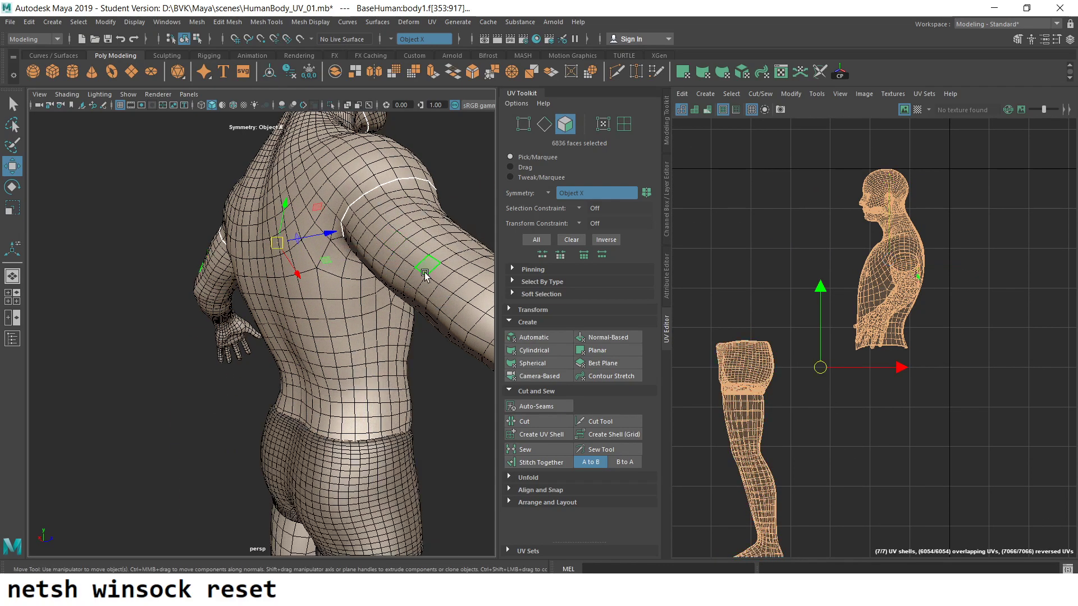
left_click(392, 247)
mouse_move(392, 247)
left_mouse_down("alt")
mouse_move(236, 279)
mouse_move(266, 258)
mouse_move(600, 289)
left_mouse_up("alt")
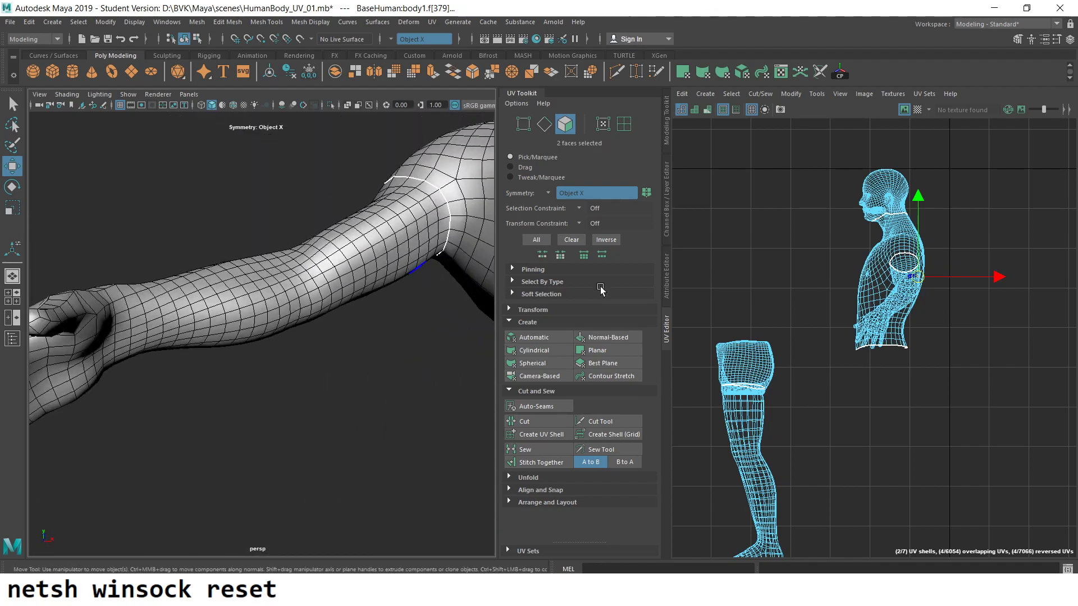
double_click(884, 323)
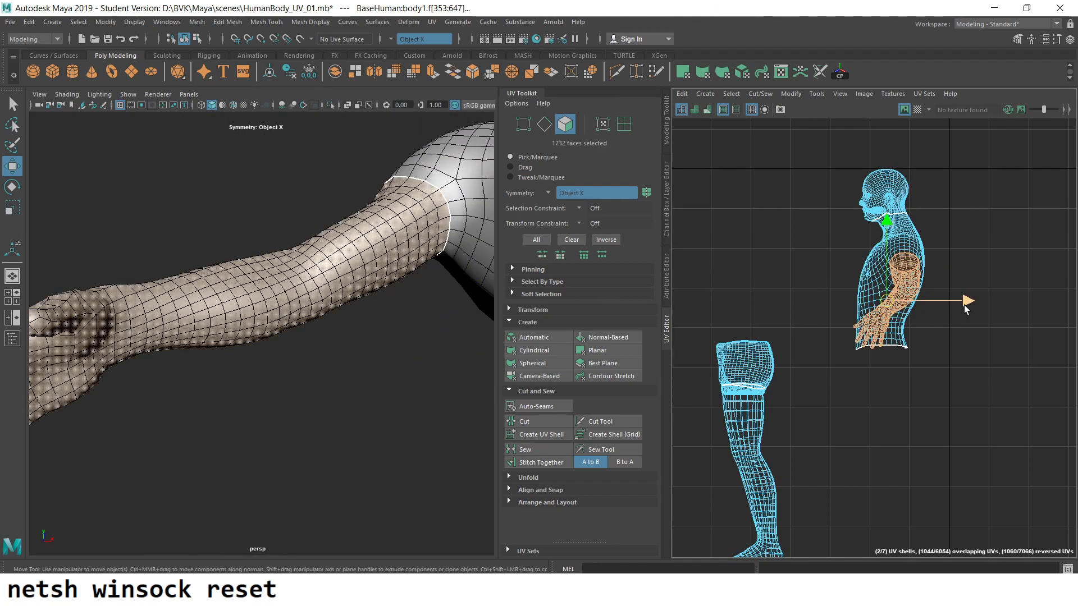
left_click_drag(968, 301, 816, 302)
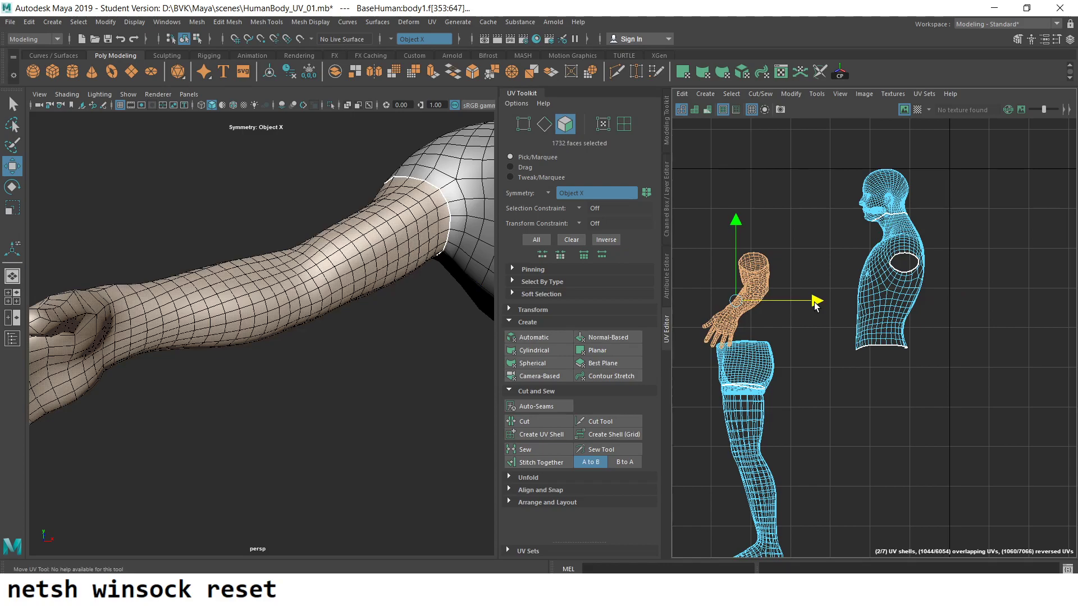
- Move the torso UV shell right, away from the head, and switch it to edge selection
scroll(730, 320, "up", 3)
scroll(747, 337, "up", 2)
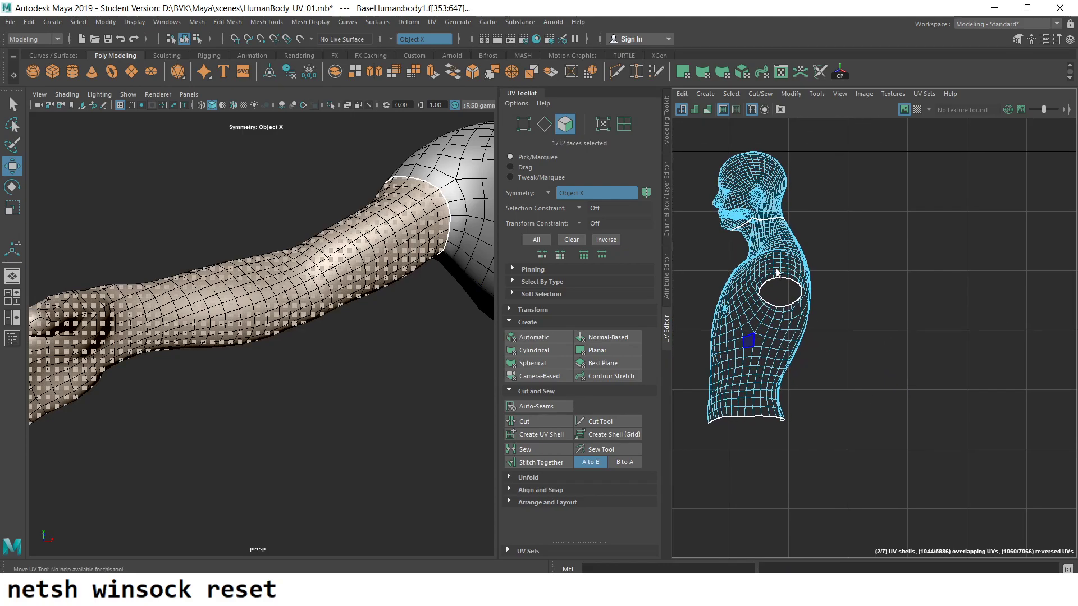
double_click(758, 250)
scroll(840, 325, "down", 1)
left_click_drag(954, 329, 962, 330)
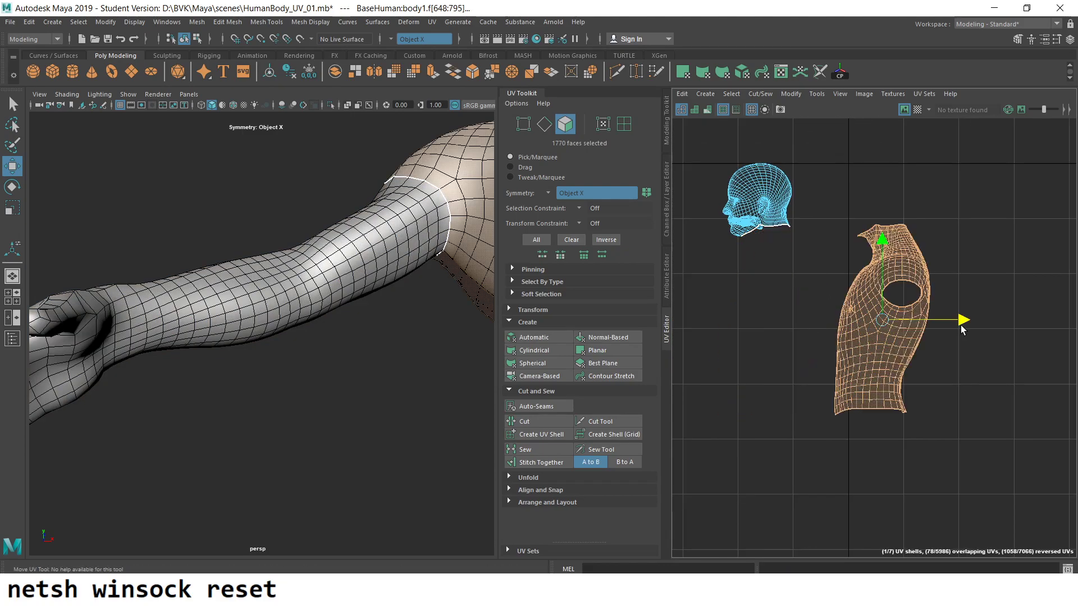
scroll(813, 317, "up", 2)
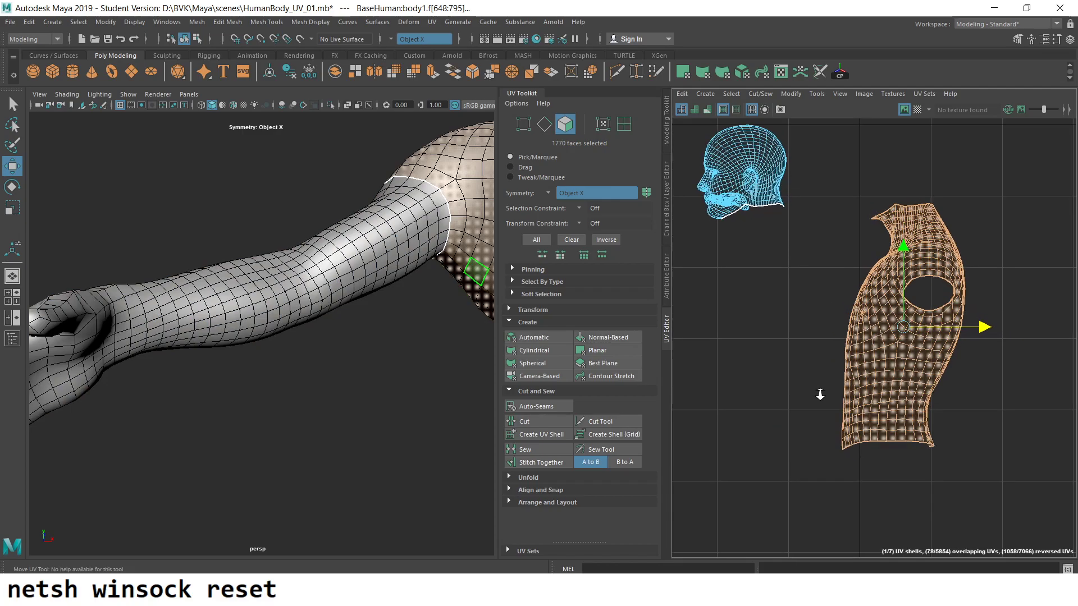
right_click_drag(920, 331, 907, 271)
scroll(907, 271, "up", 2)
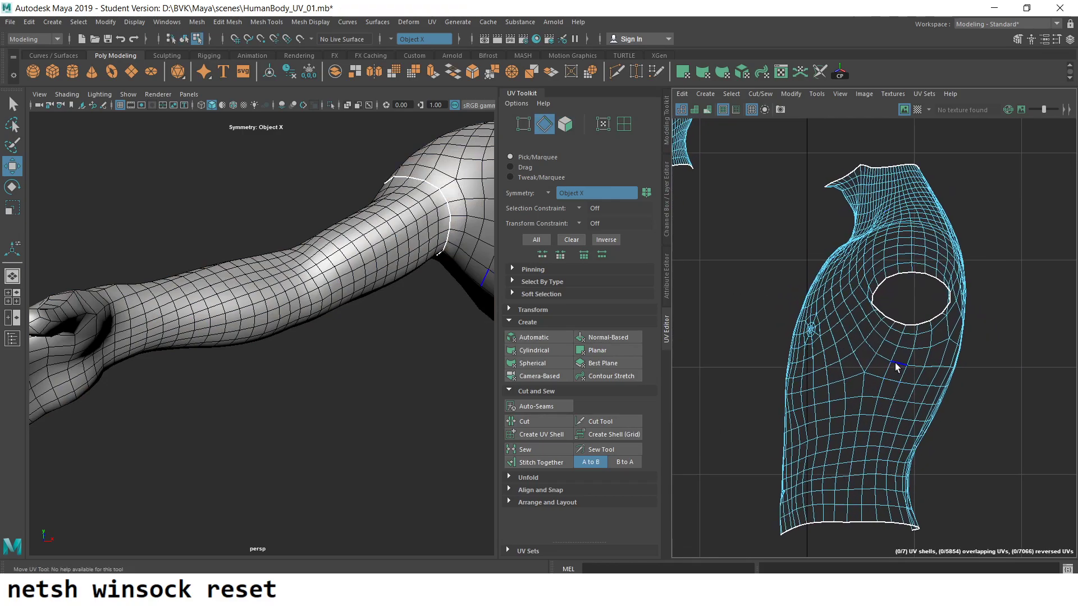
- Cut the UVs along the vertical edge loop down the side of the torso
double_click(884, 371)
mouse_move(185, 315)
left_mouse_down("alt")
mouse_move(309, 325)
mouse_move(234, 306)
mouse_move(246, 301)
mouse_move(224, 326)
mouse_move(281, 354)
mouse_move(269, 337)
left_mouse_up("alt")
left_click(538, 425)
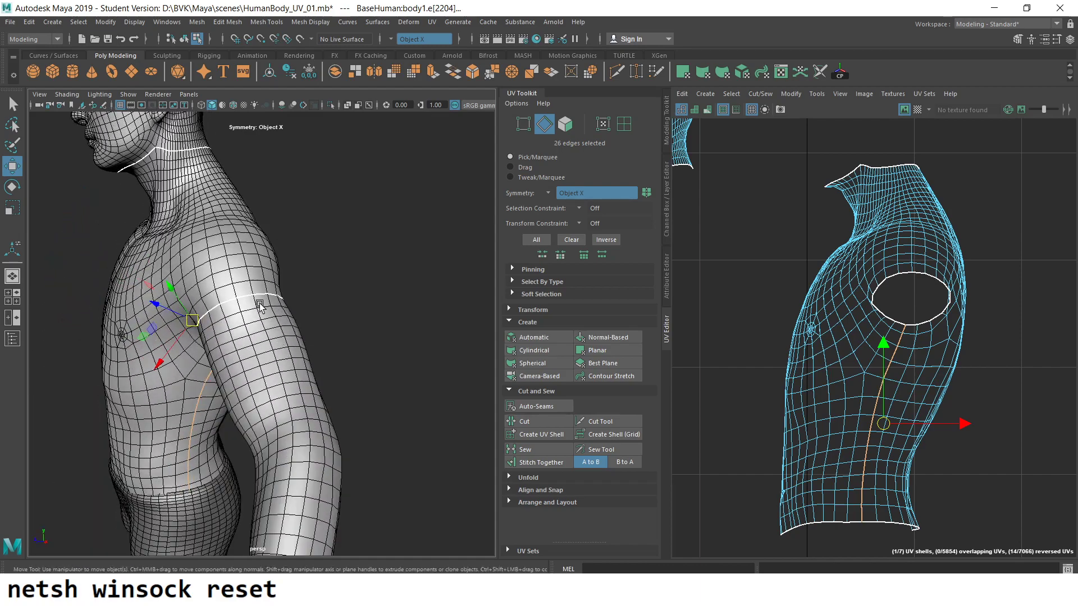
- Extend the side seam up to the neck and cut it again
right_click_drag(270, 337, 266, 347, "alt")
middle_click_drag(930, 273, 851, 321, "alt")
scroll(850, 321, "up", 2)
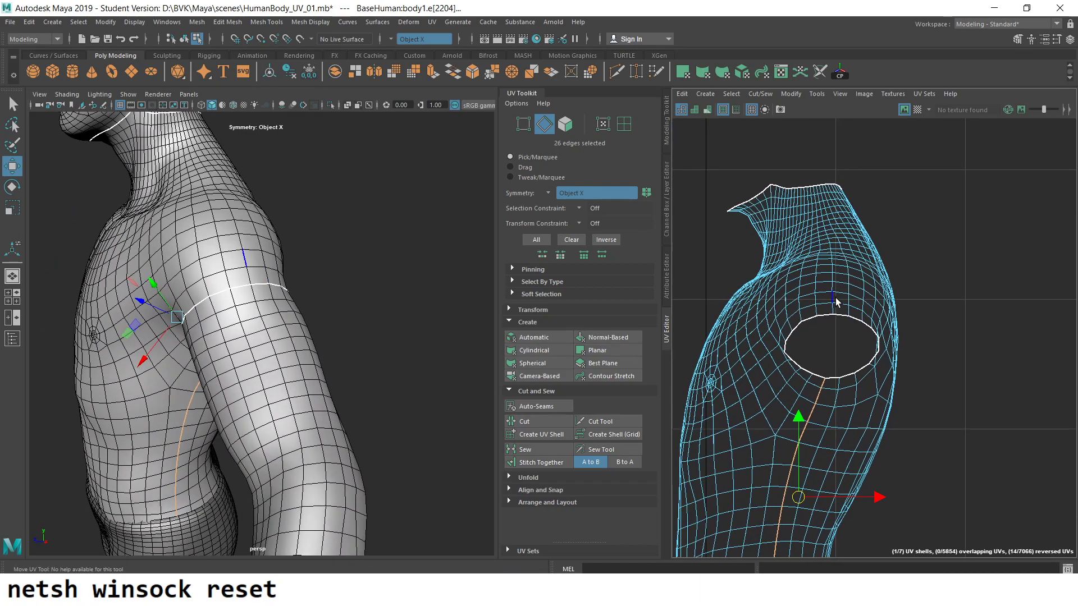
double_click(835, 301, "shift")
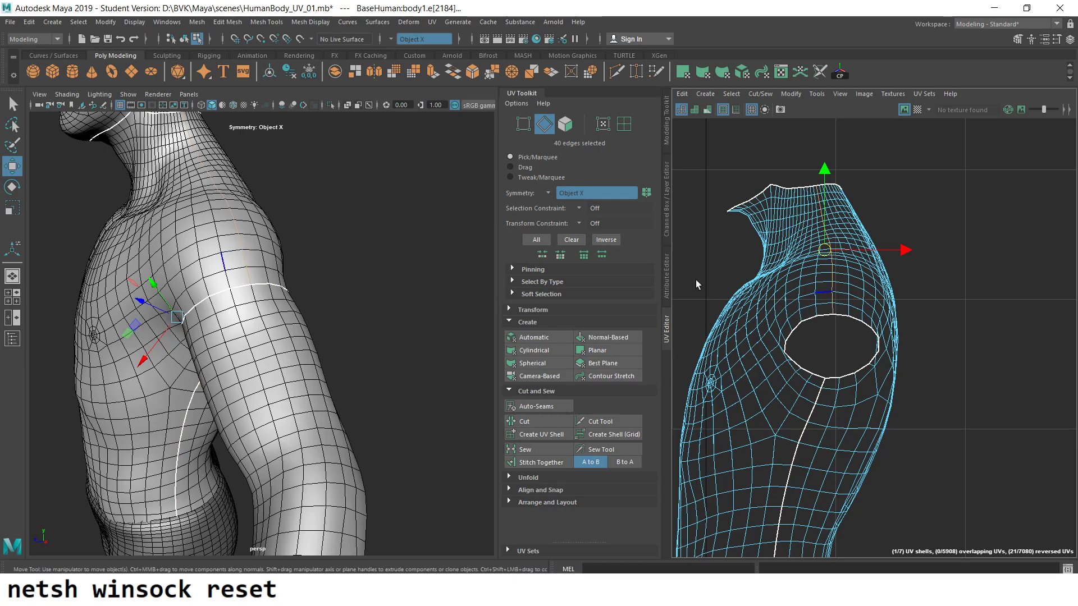
left_click_drag(136, 279, 292, 280, "alt")
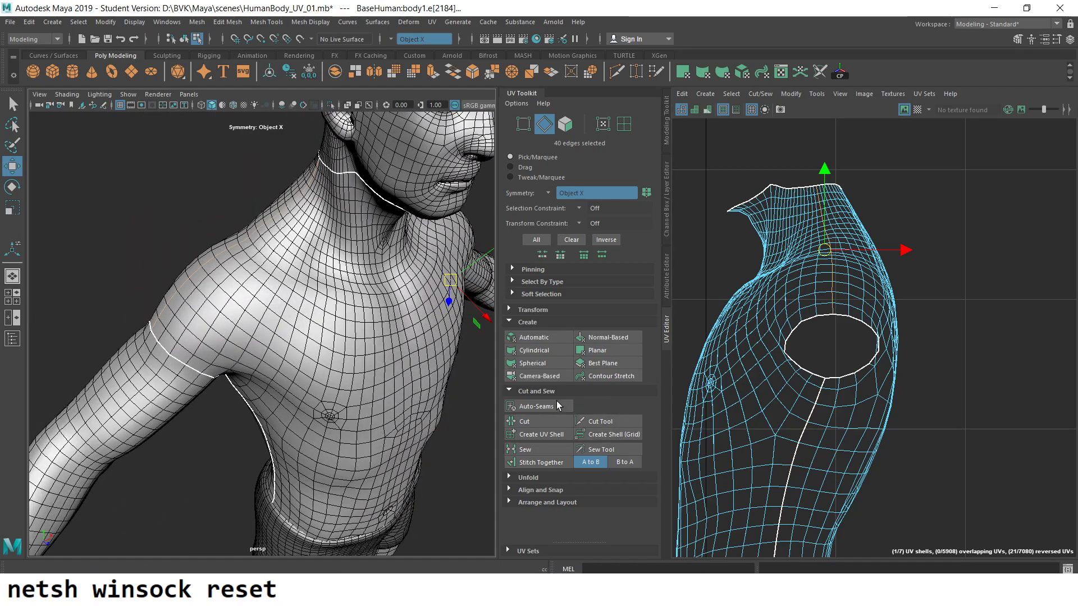
left_click(545, 420)
- Select the whole torso UV shell in face mode and centre it in the UV view
key("a")
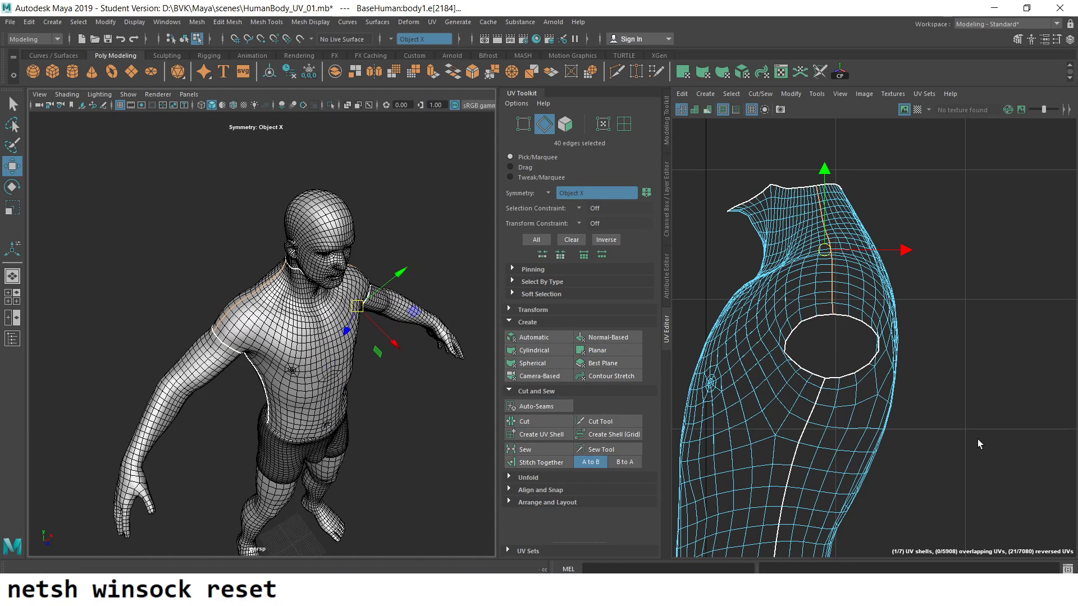
scroll(842, 393, "down", 3)
right_click_drag(857, 343, 853, 379)
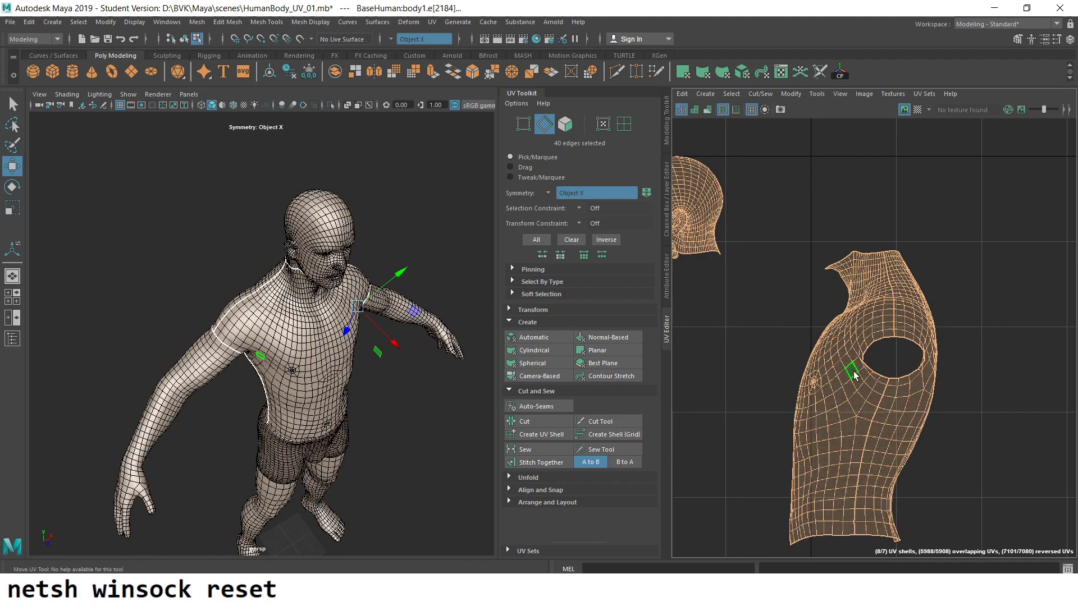
double_click(853, 379)
middle_click_drag(812, 388, 807, 363, "alt")
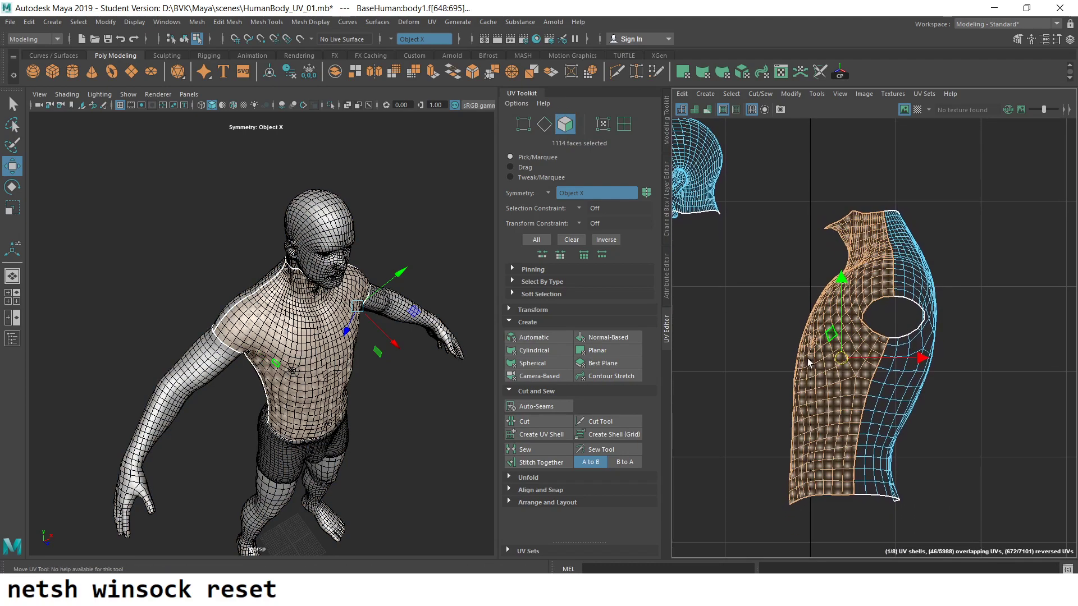
- Unfold the torso UVs and move the unfolded shell away from the side strip
left_click(543, 478)
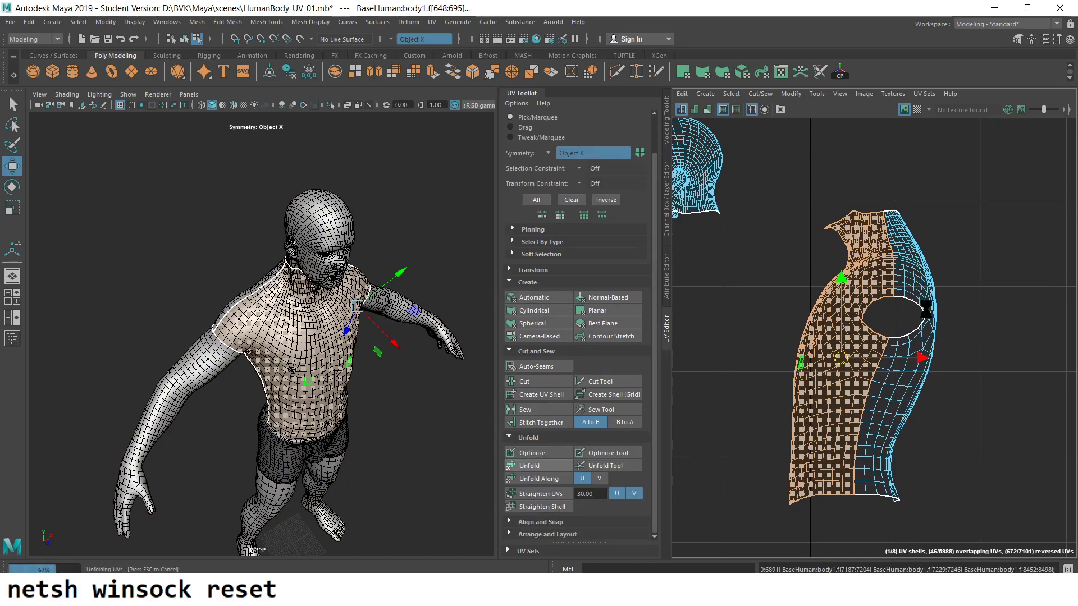
scroll(816, 360, "down", 2)
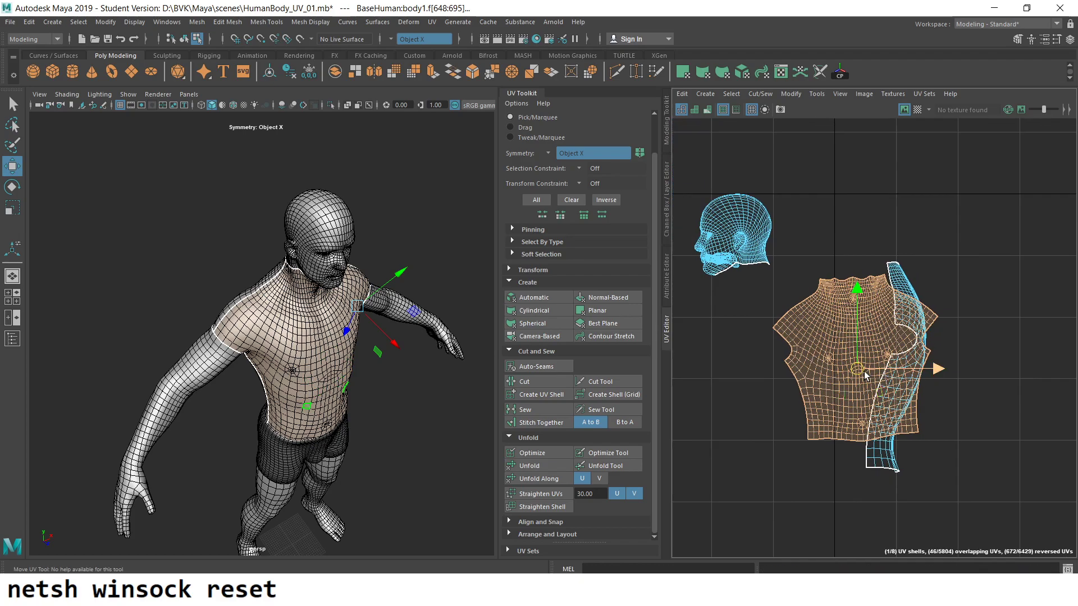
left_click_drag(864, 376, 777, 384)
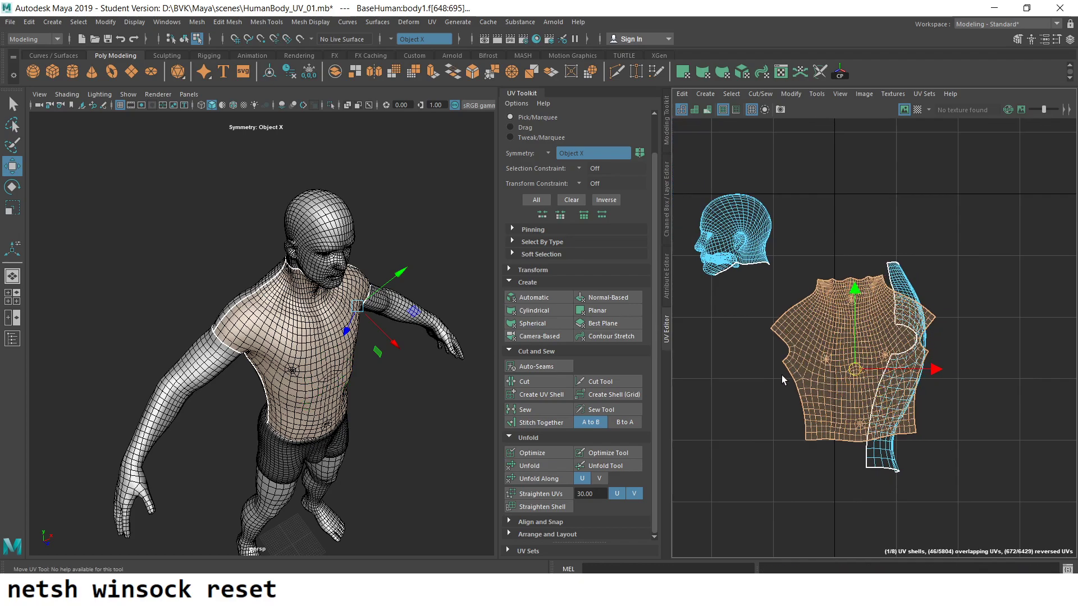
left_click(915, 315)
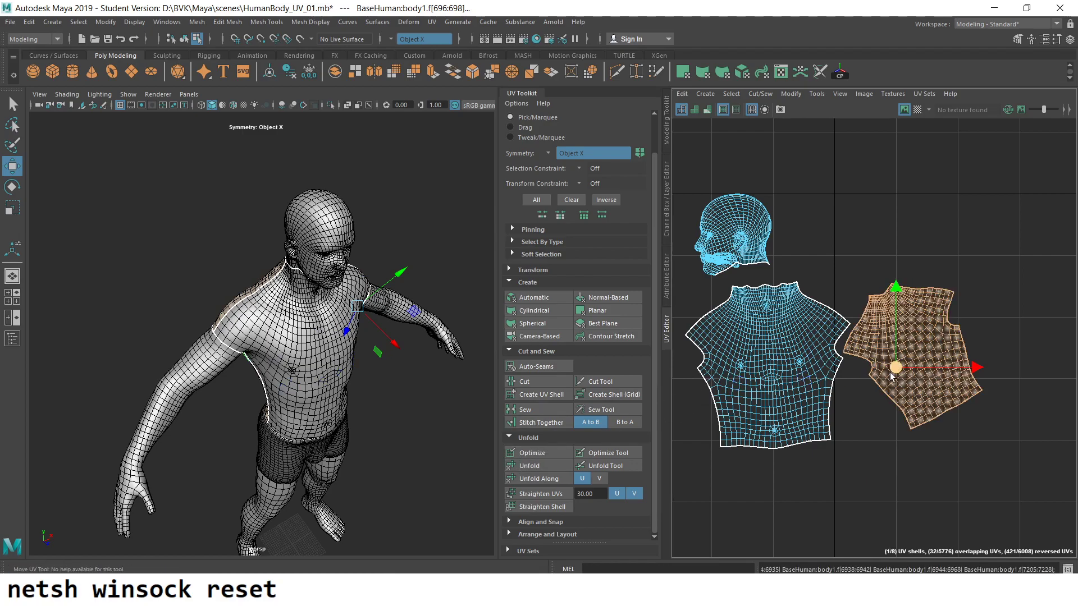
- Rotate the back torso shell upright and scale it down
key("e")
left_click_drag(952, 318, 960, 343)
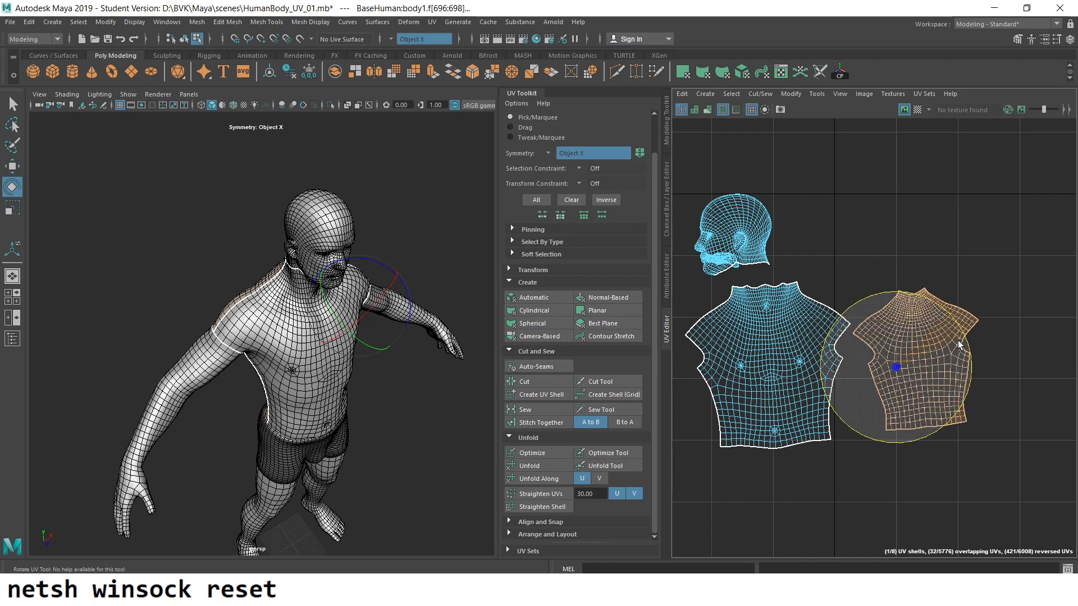
left_click_drag(959, 343, 915, 387)
key("r")
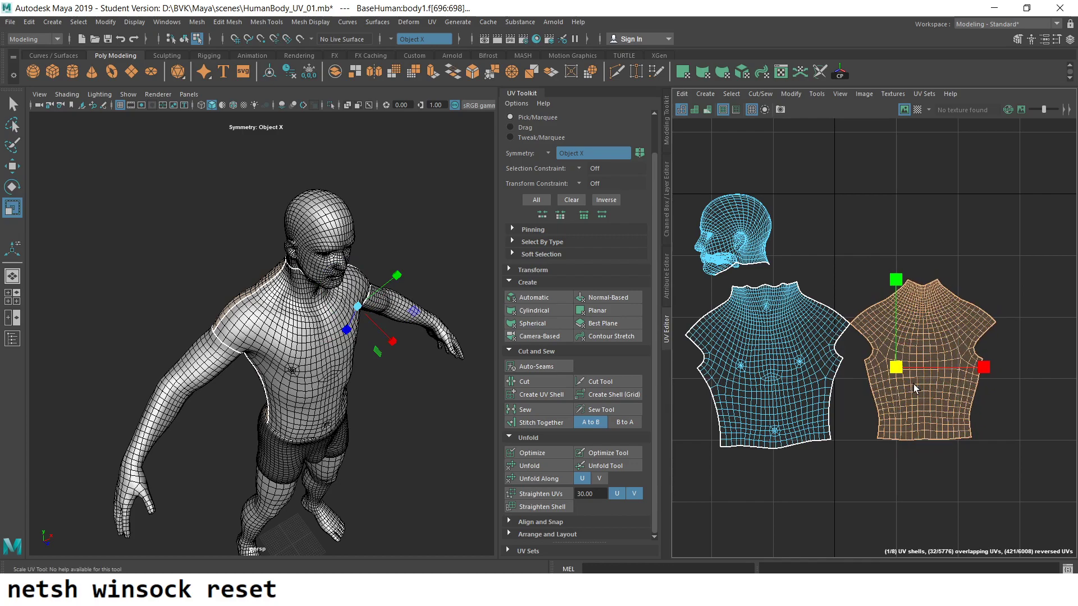
key("w")
- Rotate the front torso shell to stand straight
left_click(804, 348, "shift")
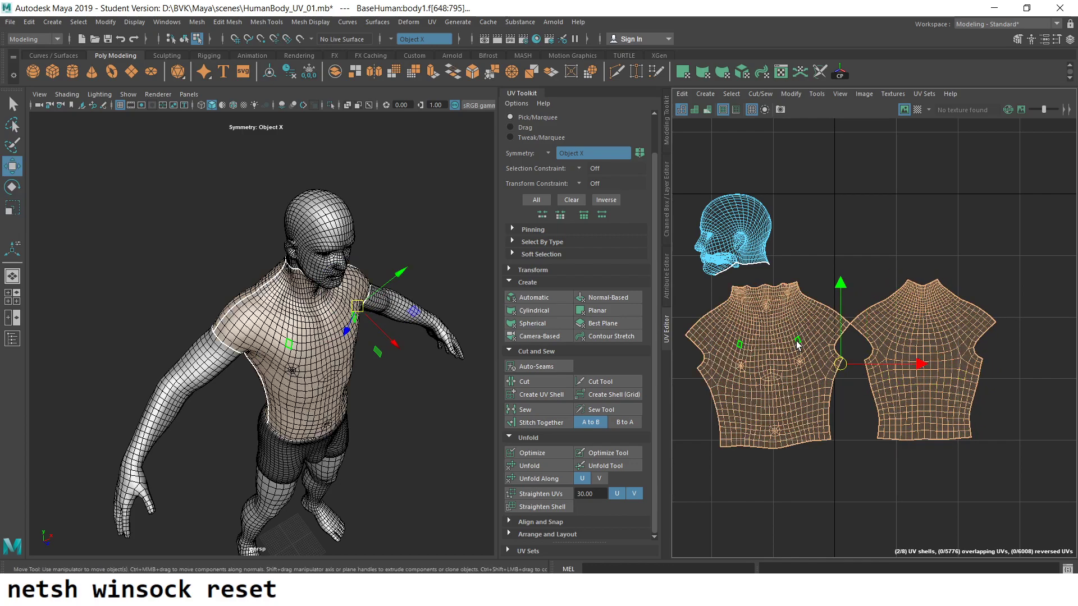
left_click(808, 337)
key("e")
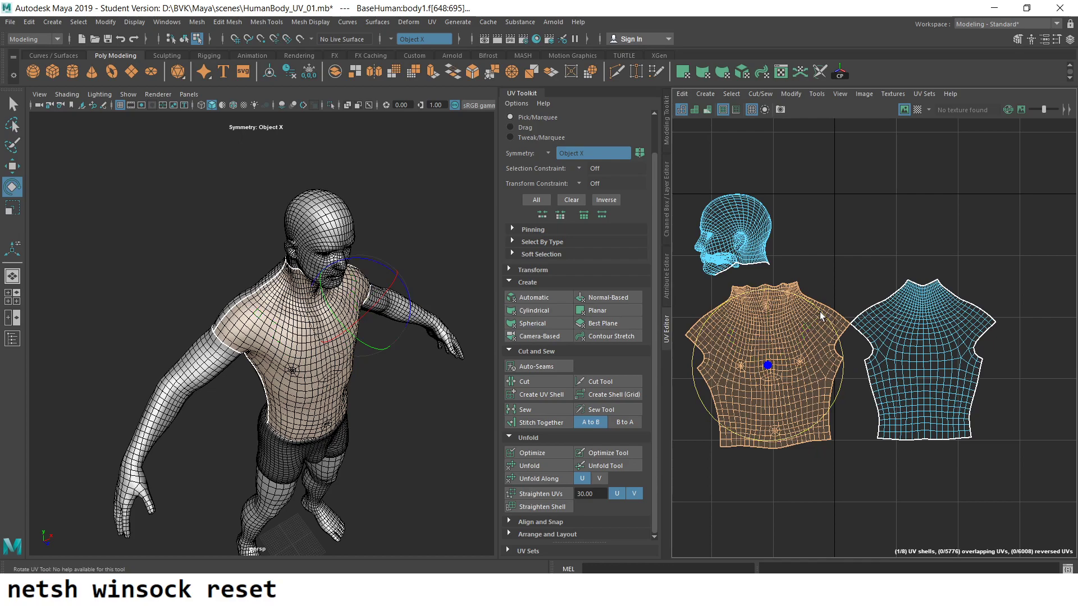
left_click_drag(823, 318, 826, 320)
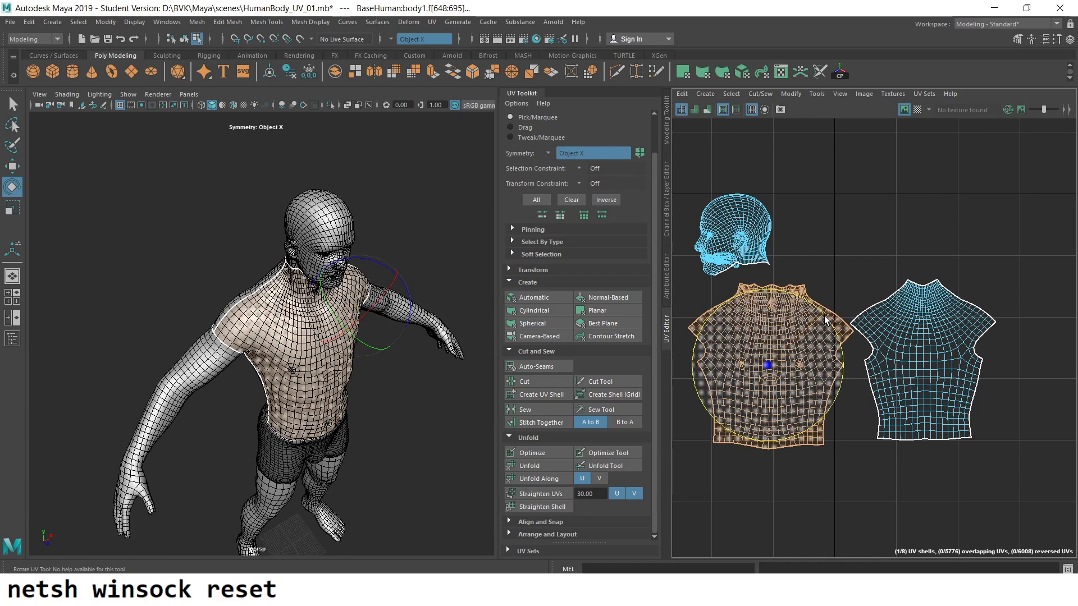
left_click_drag(826, 320, 824, 320)
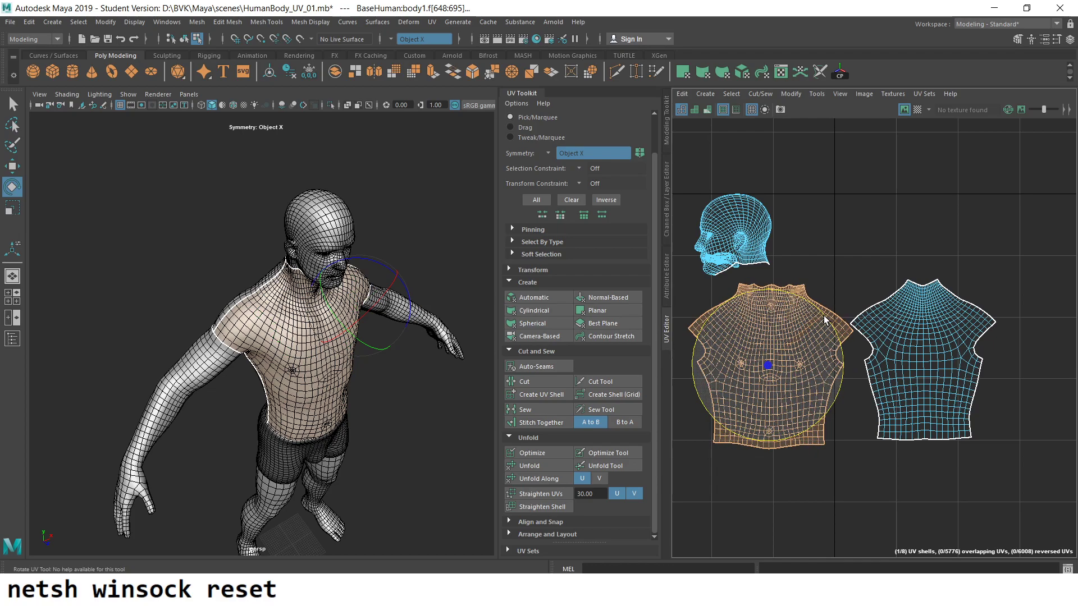
key("w")
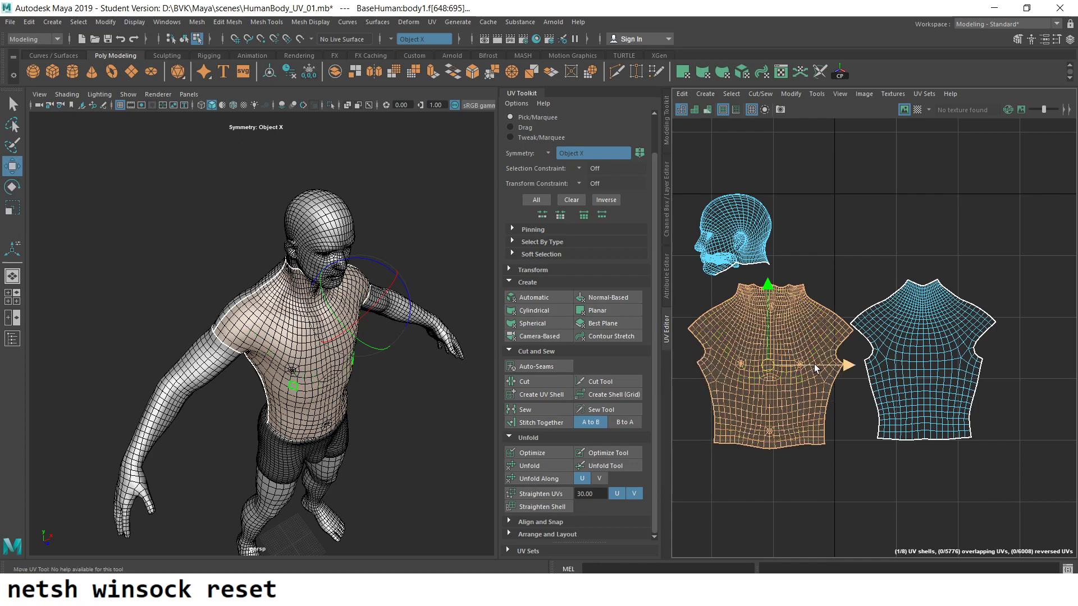
- Move both torso shells up-left, clear of the limb shells
scroll(948, 379, "down", 2)
scroll(947, 380, "down", 1)
left_click(948, 380, "shift")
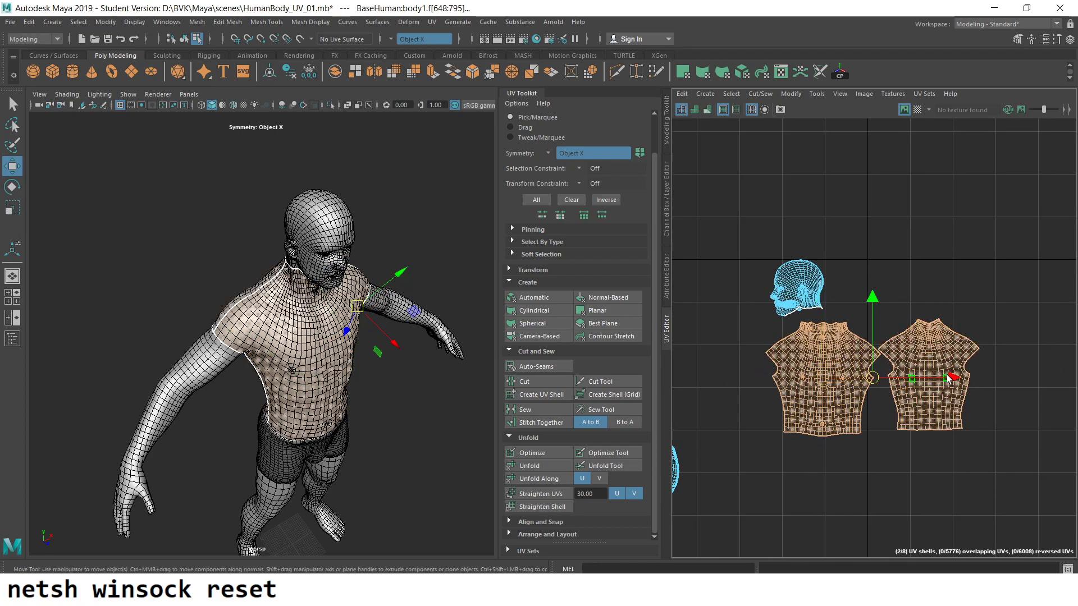
scroll(974, 439, "down", 4)
mouse_move(903, 379)
left_mouse_down()
mouse_move(841, 303)
mouse_move(788, 262)
left_mouse_up()
- Select the arm UV shell in the UV Editor
scroll(786, 337, "up", 2)
scroll(898, 359, "up", 2)
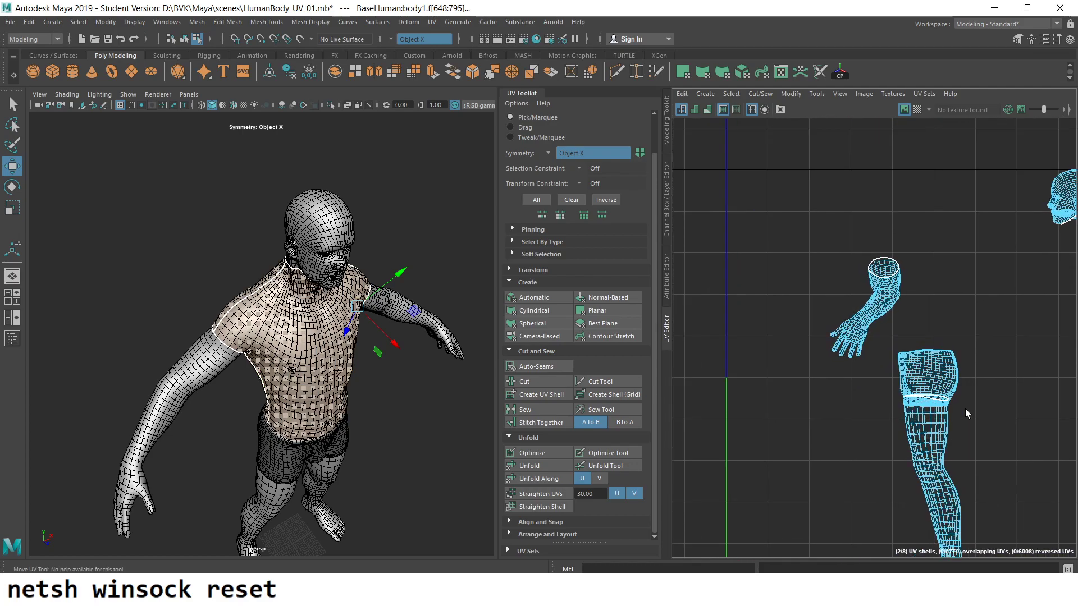
scroll(902, 356, "up", 3)
scroll(890, 368, "up", 1)
scroll(896, 349, "up", 2)
left_click(896, 348)
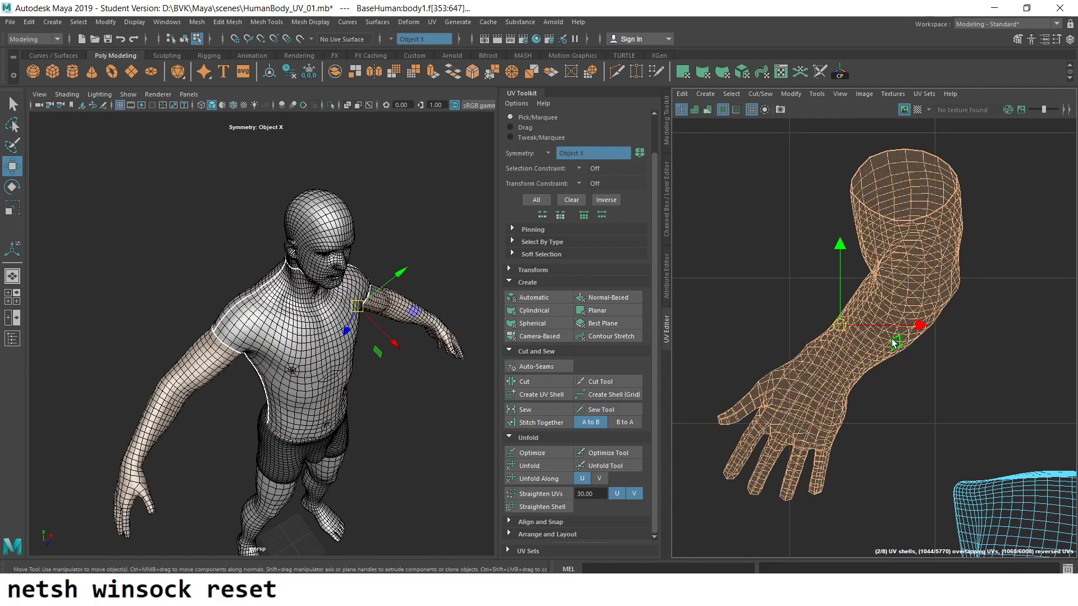
- Select the edge loop around the wrist
left_click_drag(393, 291, 352, 325, "alt")
scroll(353, 325, "up", 2)
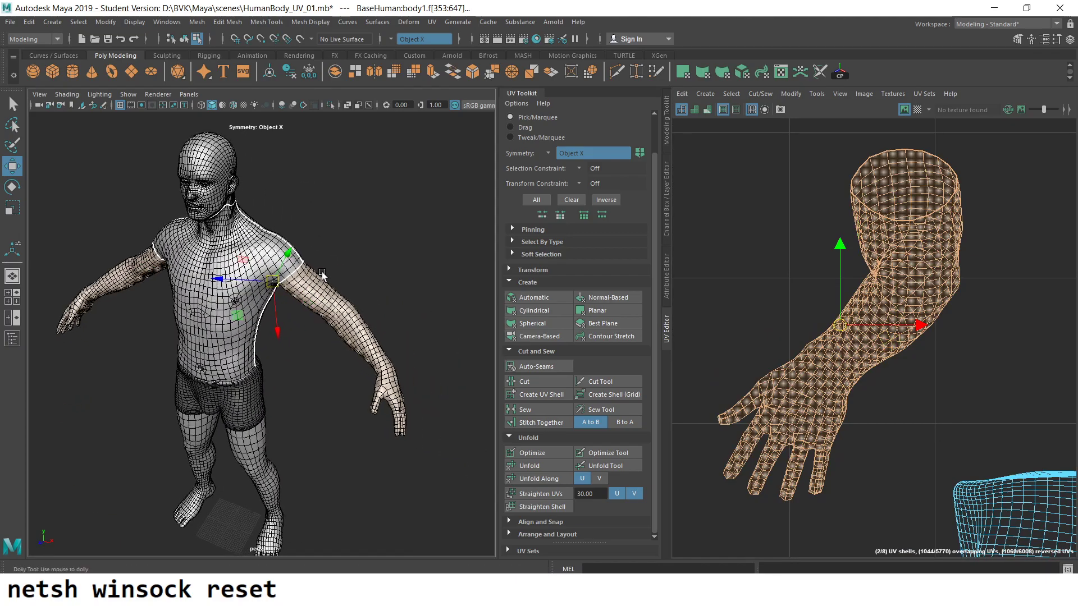
scroll(314, 332, "up", 3)
scroll(275, 339, "up", 3)
scroll(239, 348, "up", 2)
left_click_drag(240, 348, 391, 300, "alt")
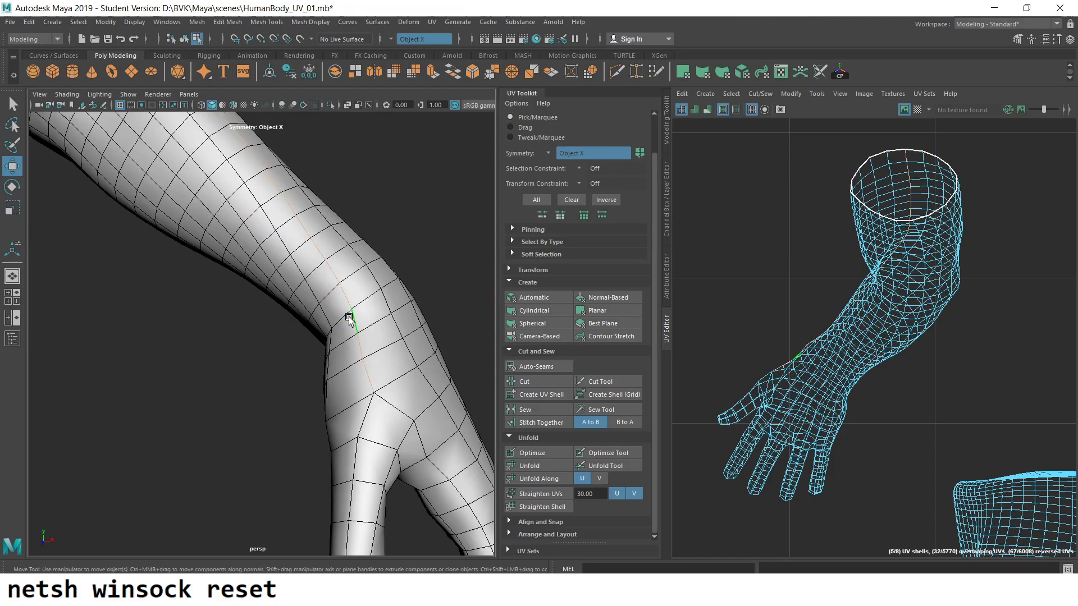
double_click(338, 311)
- Cut the UVs along the wrist edge loop, separating hand from arm
key("a")
mouse_move(342, 375)
left_mouse_down("alt")
mouse_move(314, 226)
mouse_move(140, 347)
mouse_move(171, 303)
mouse_move(238, 341)
left_mouse_up("alt")
scroll(303, 382, "up", 5)
mouse_move(368, 416)
left_mouse_down("alt")
mouse_move(364, 372)
mouse_move(236, 292)
left_mouse_up("alt")
scroll(363, 372, "down", 3)
scroll(236, 292, "up", 3)
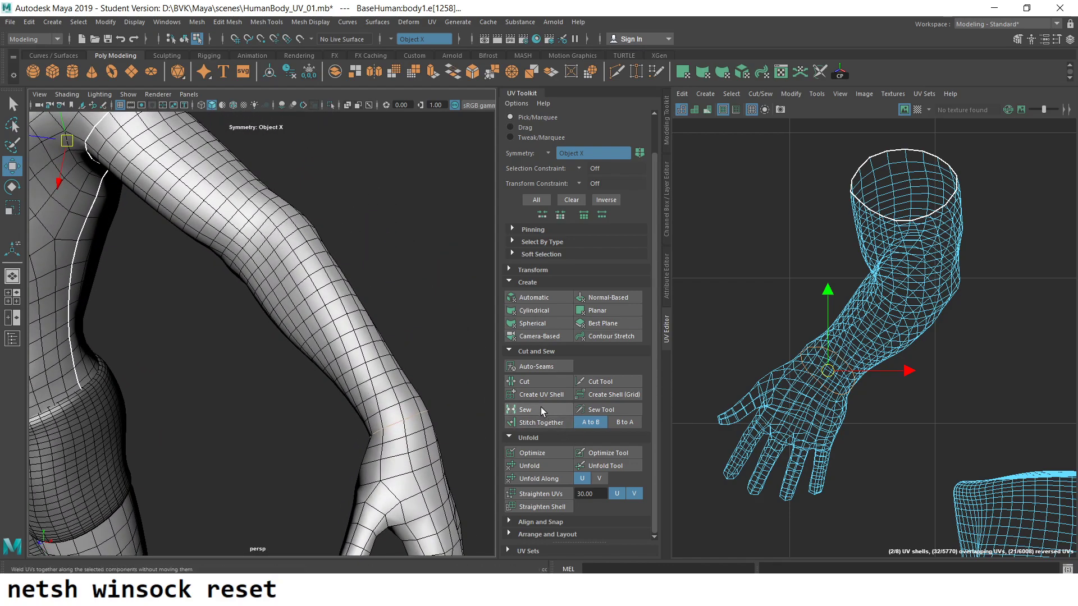
left_click(511, 381)
- Switch to face mode and select all of the arm's faces
right_click(922, 279)
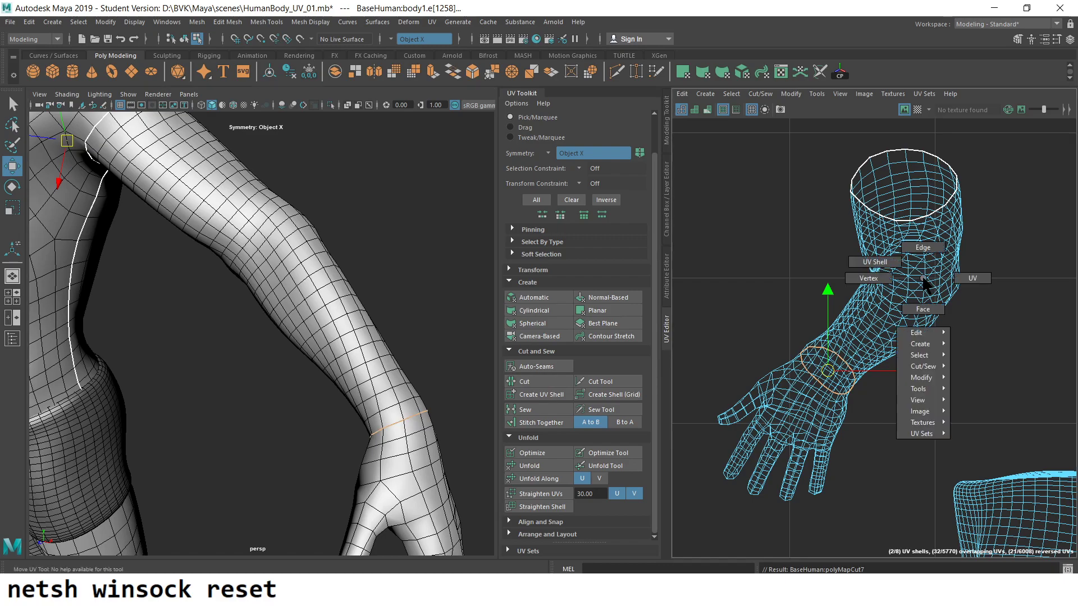
left_click(919, 251)
left_click_drag(356, 221, 436, 169, "alt")
scroll(356, 224, "down", 3)
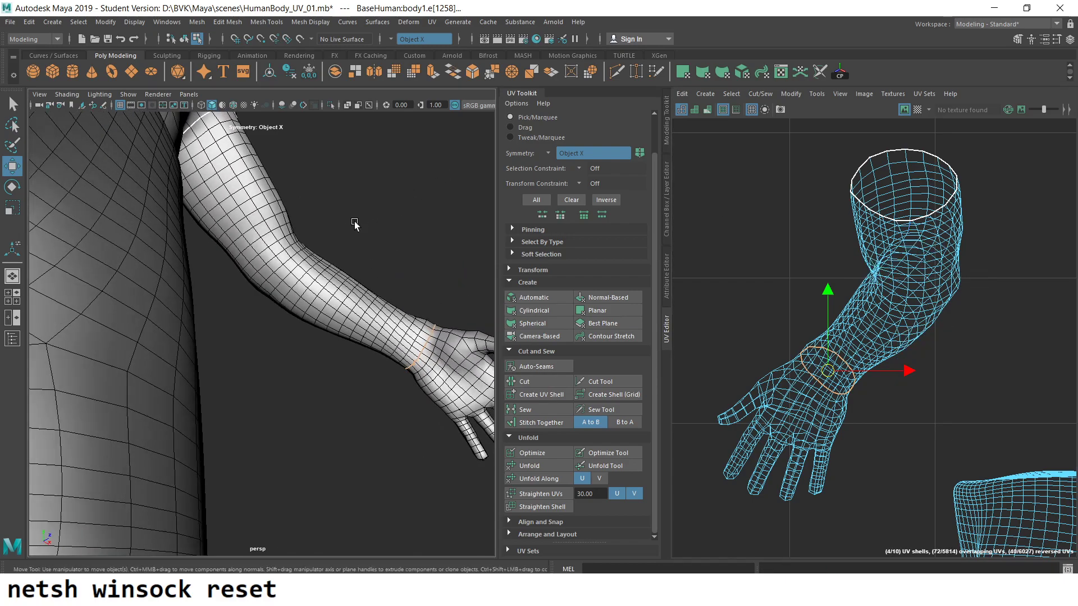
right_click(302, 237)
left_click(303, 268)
double_click(305, 264)
- Zoom the UV Editor and viewport in on the arm shell and forearm
scroll(788, 384, "up", 3)
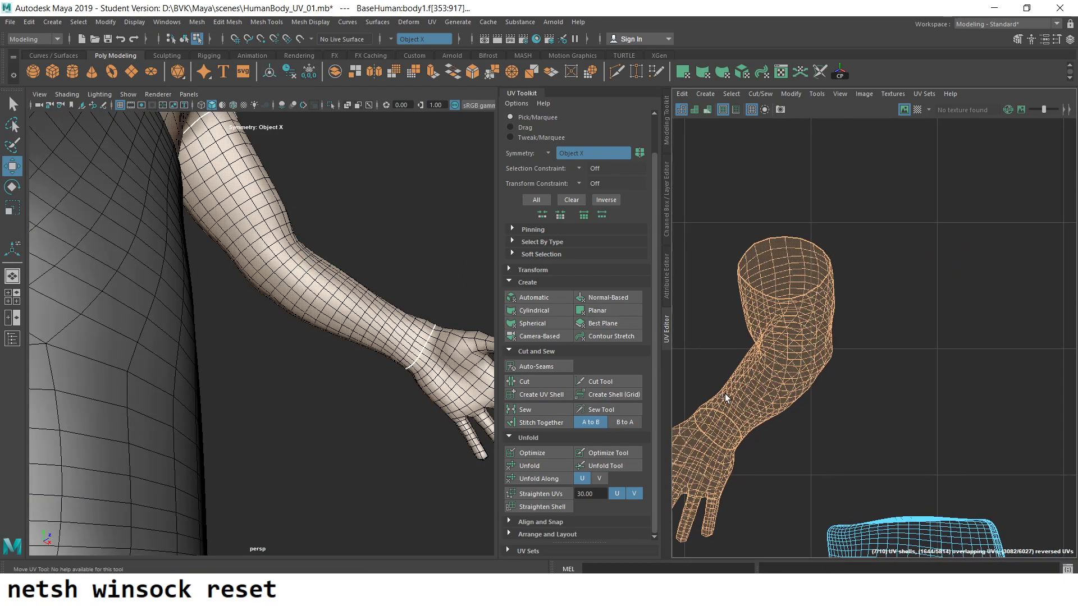
scroll(791, 373, "down", 2)
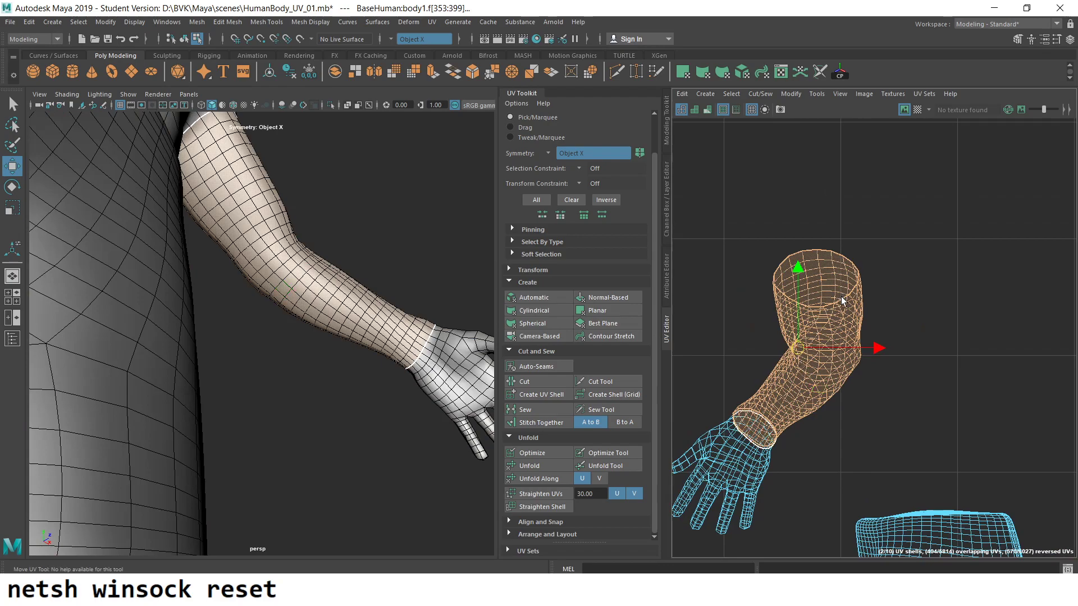
left_click_drag(826, 313, 882, 260)
scroll(354, 339, "up", 5)
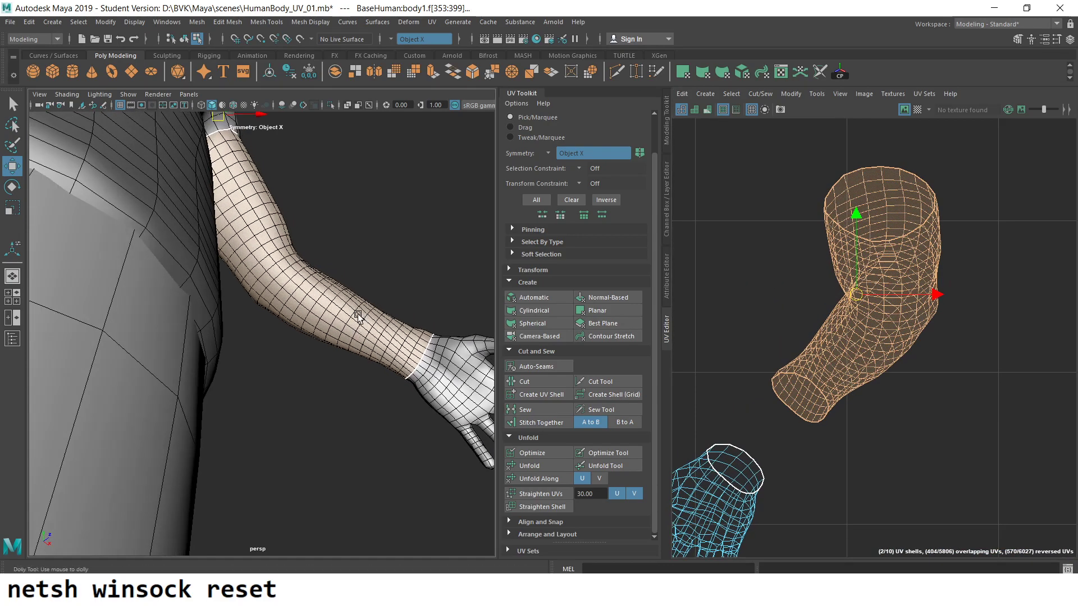
right_click_drag(415, 314, 355, 330)
- Cut a UV seam along the chosen forearm edge
left_click(324, 321)
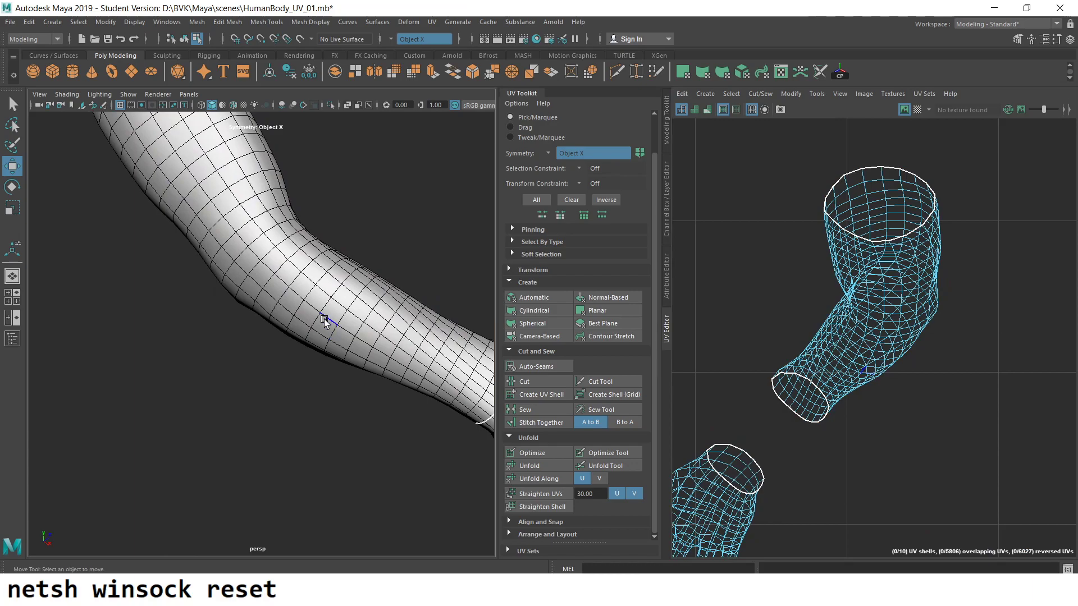
left_click(310, 310)
scroll(767, 384, "up", 3)
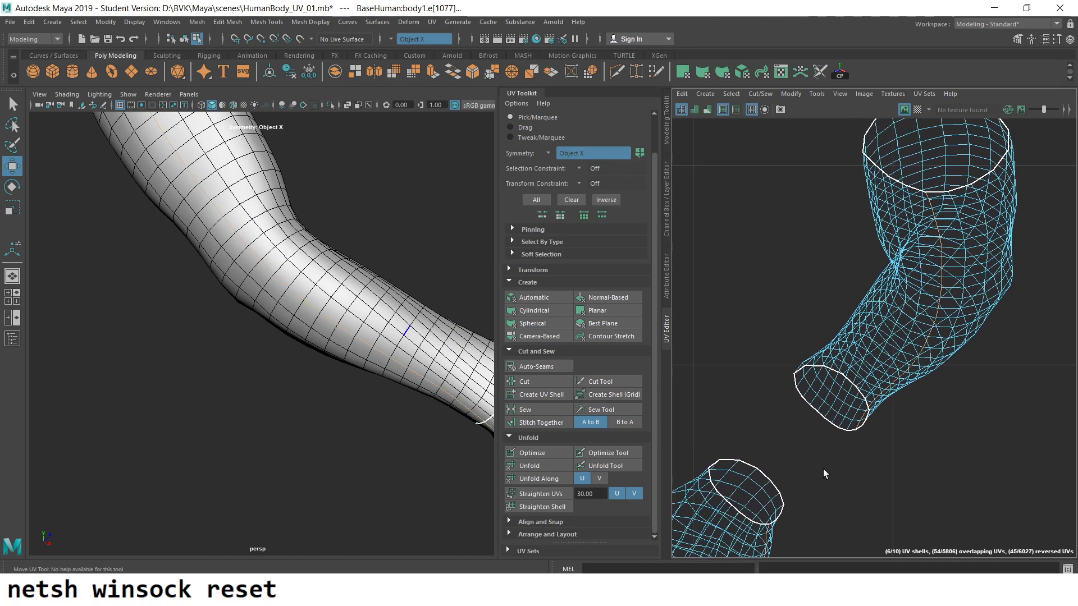
scroll(767, 384, "up", 3)
scroll(767, 383, "up", 2)
scroll(810, 469, "up", 1)
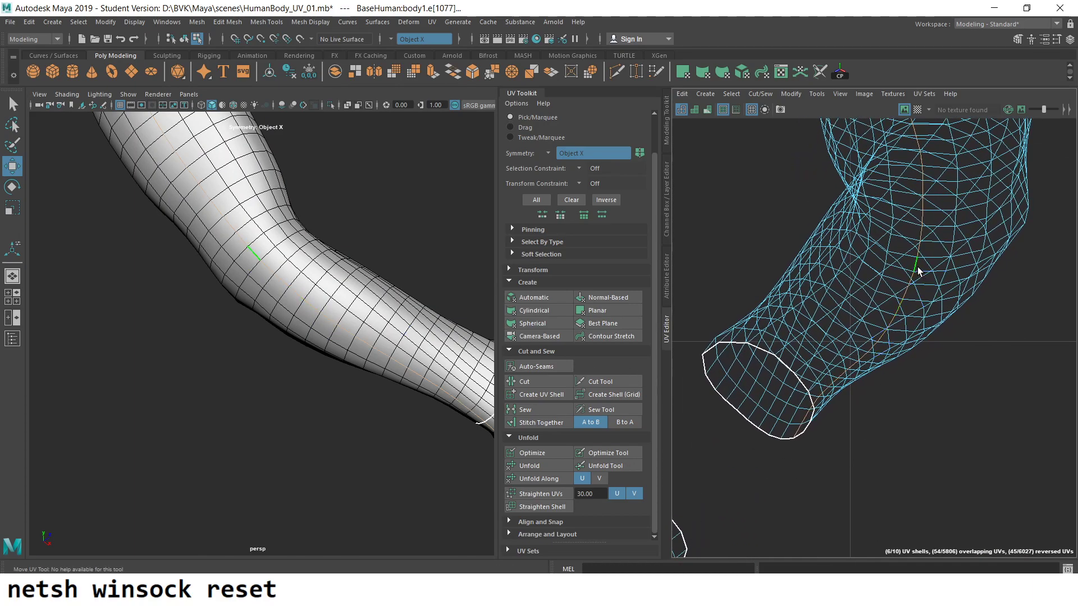
scroll(916, 270, "down", 1)
scroll(853, 234, "down", 2)
scroll(834, 224, "down", 2)
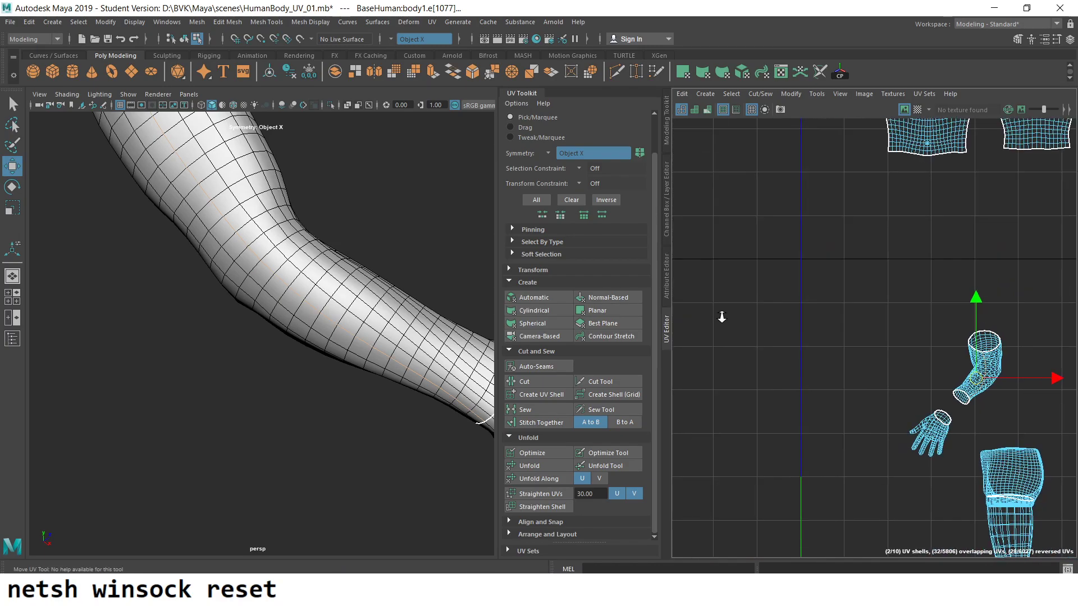
scroll(809, 359, "up", 1)
scroll(931, 447, "up", 1)
scroll(954, 466, "up", 2)
scroll(976, 482, "up", 2)
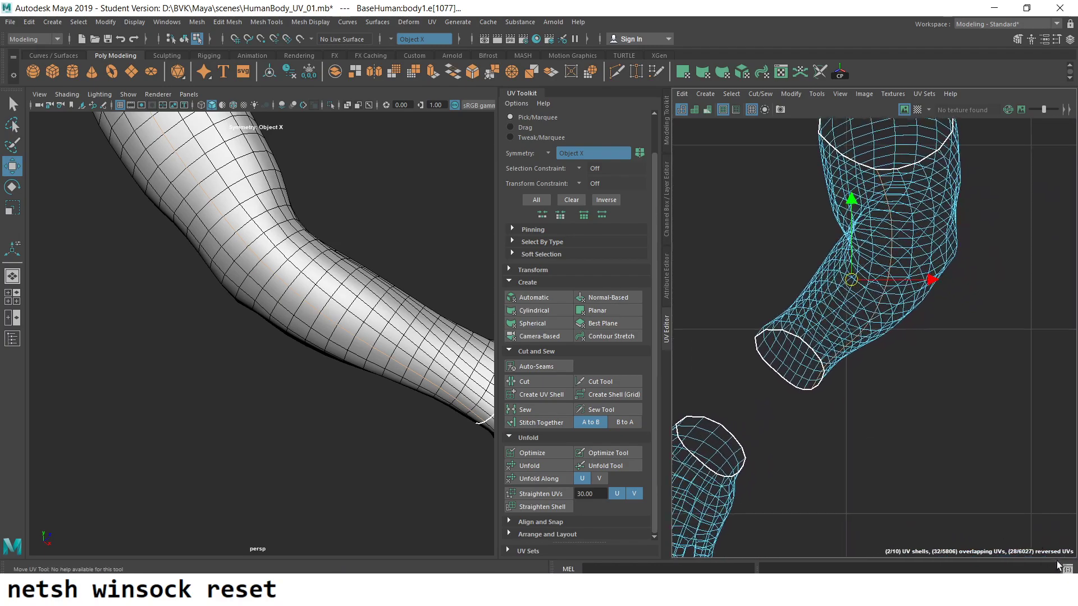
scroll(992, 496, "up", 2)
left_click(992, 495)
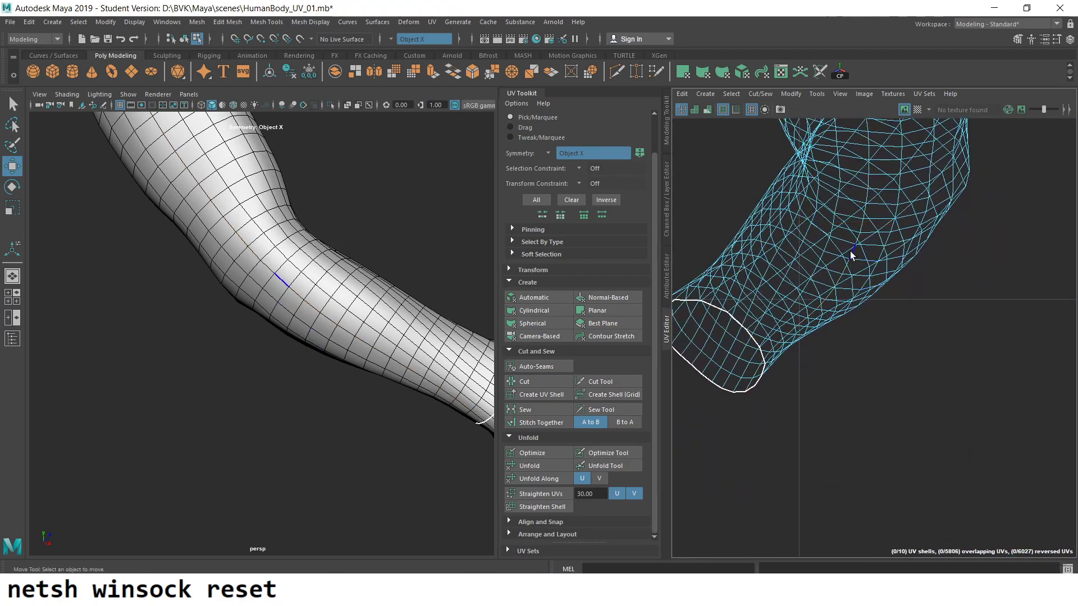
left_click(857, 261)
scroll(814, 272, "down", 1)
scroll(747, 288, "down", 2)
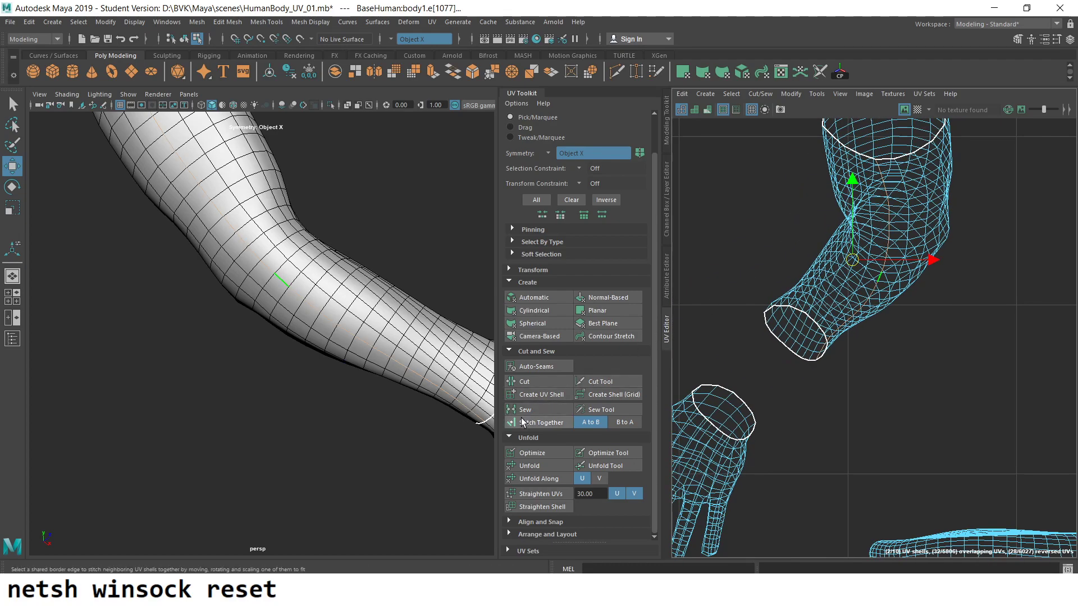
left_click(525, 381)
- Select the whole arm UV shell and unfold it flat
scroll(893, 292, "up", 2)
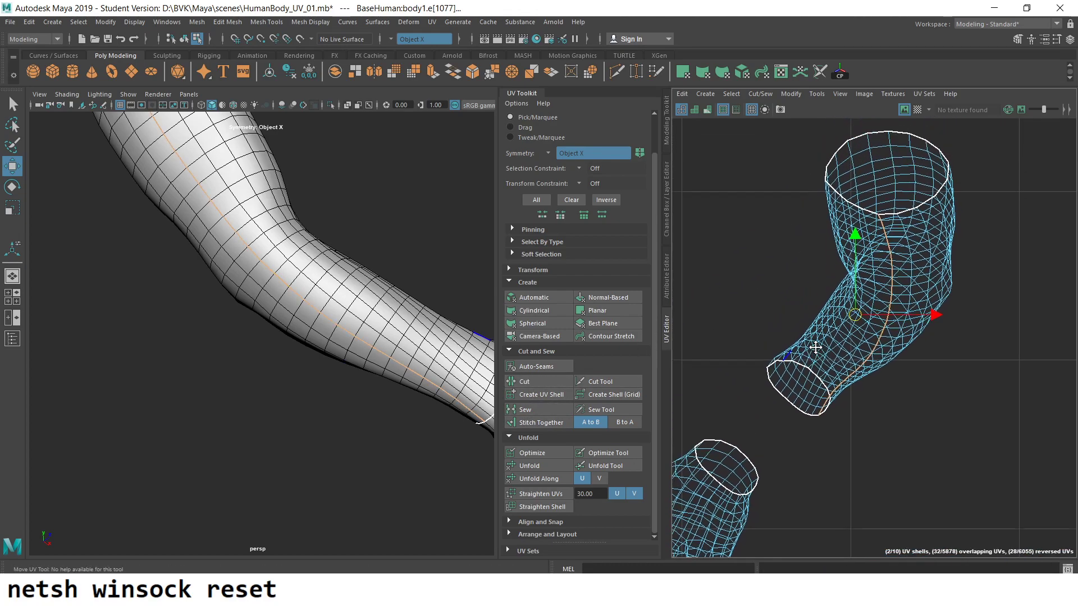
right_click_drag(894, 297, 909, 285)
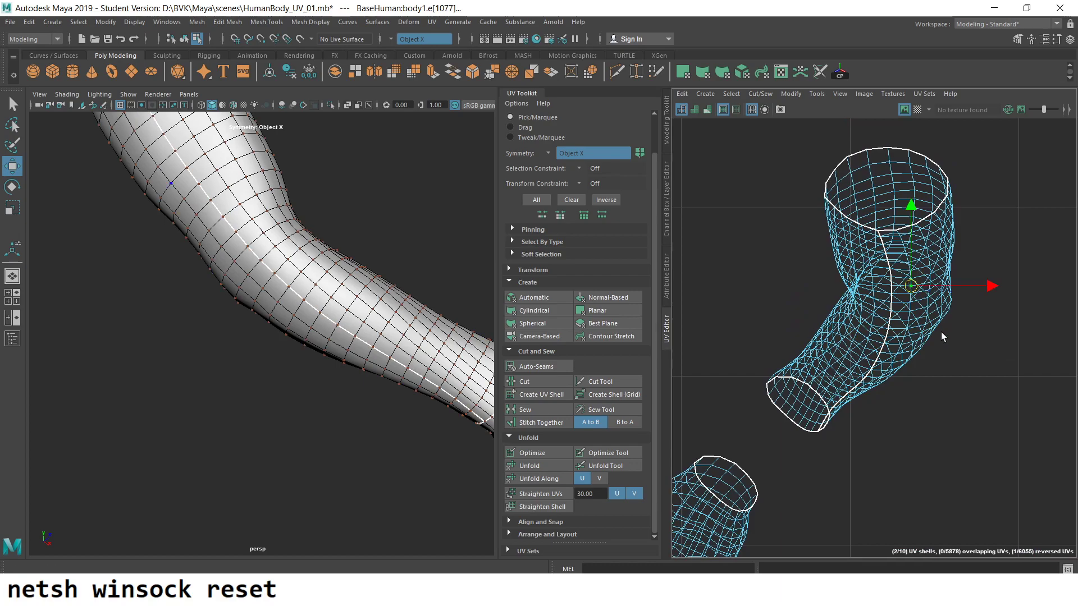
left_click(867, 308)
scroll(867, 308, "down", 1)
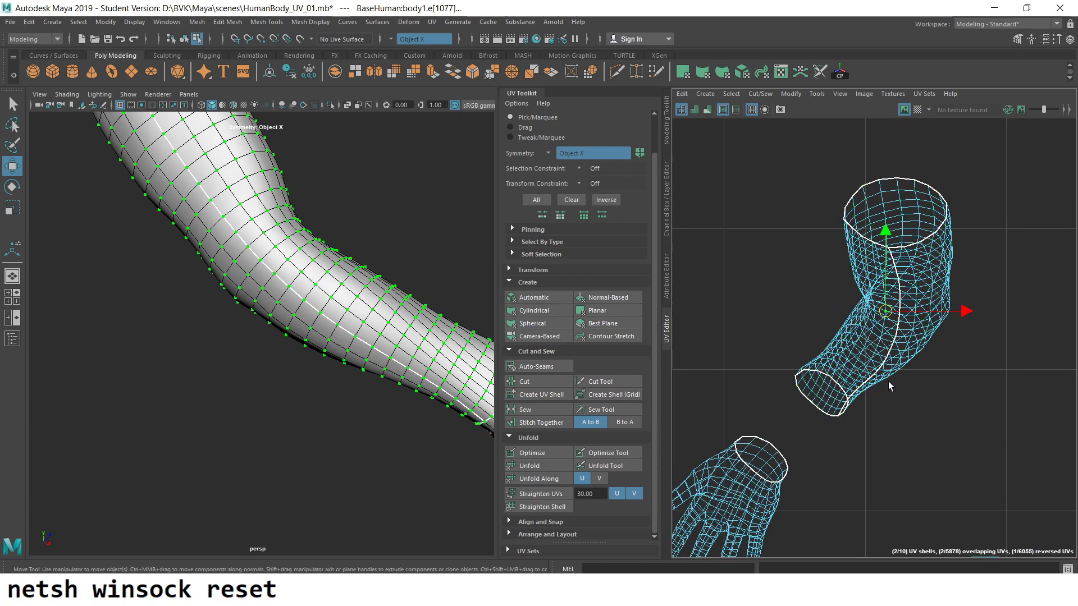
left_click(820, 382)
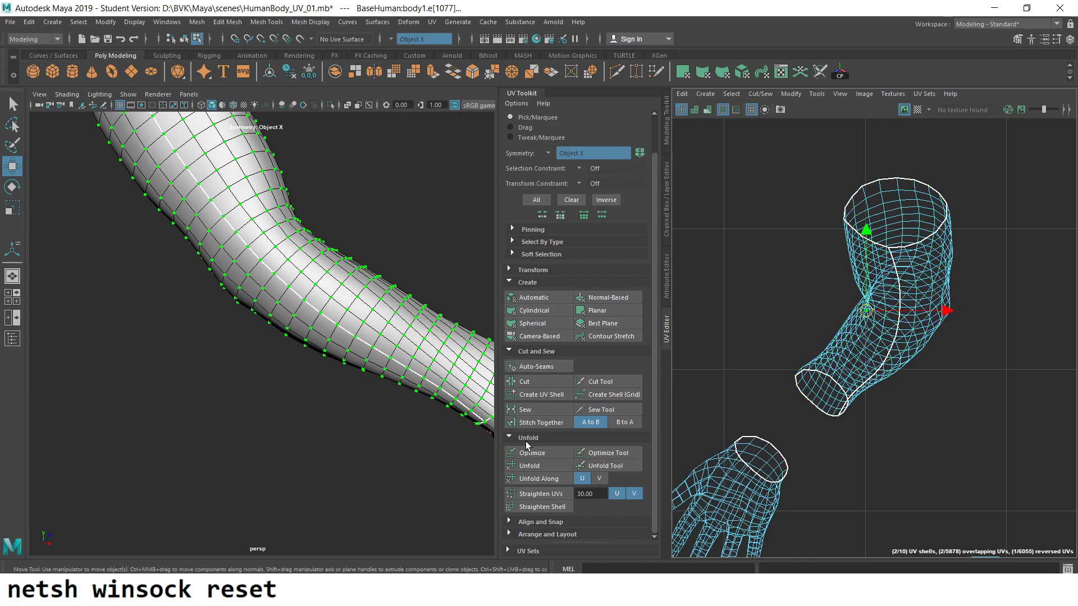
left_click(530, 466)
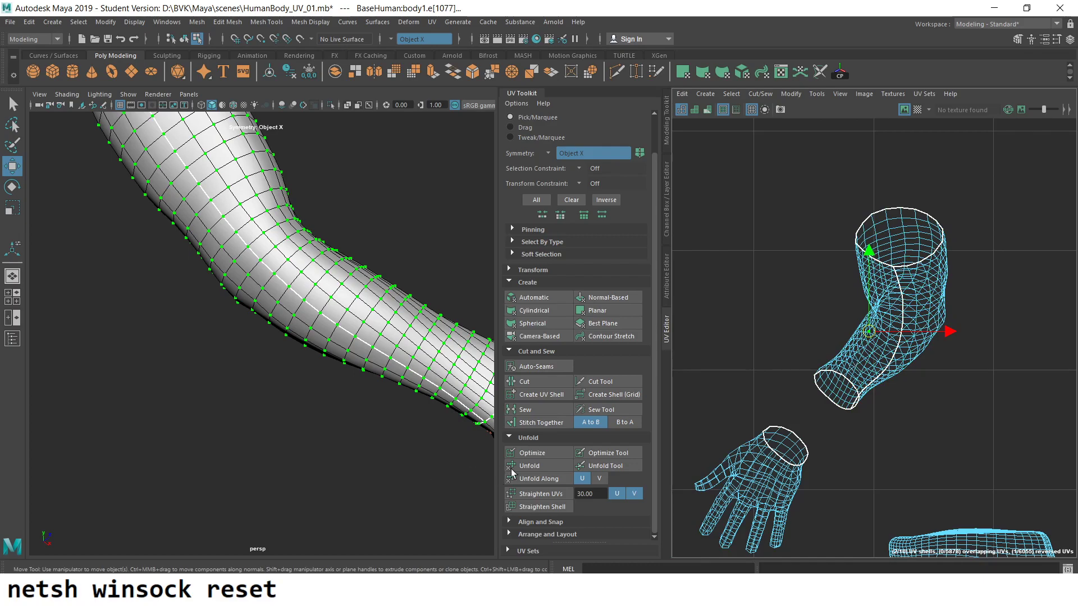
left_click(524, 465)
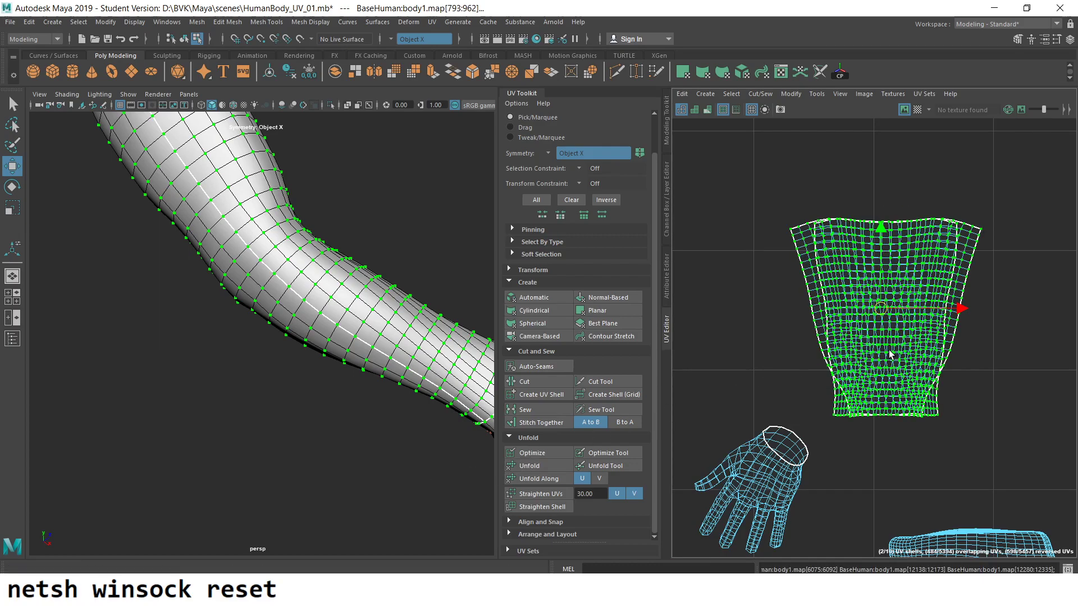
- Move the flattened arm shell next to the torso shells and bring the leg shell into view
left_click(957, 303)
right_click_drag(853, 255, 726, 225)
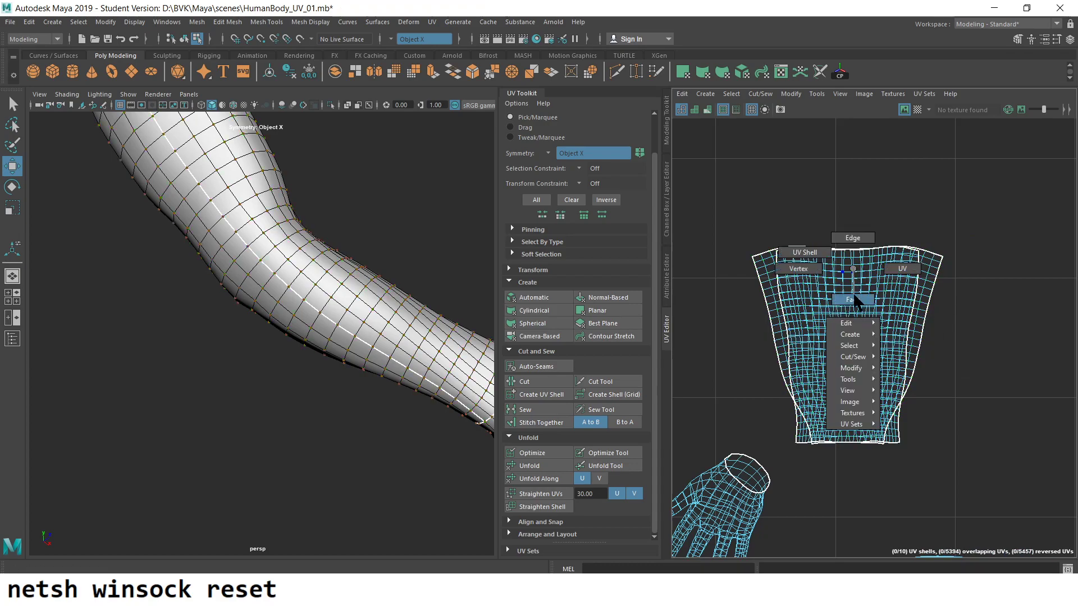
left_click_drag(727, 225, 1004, 447)
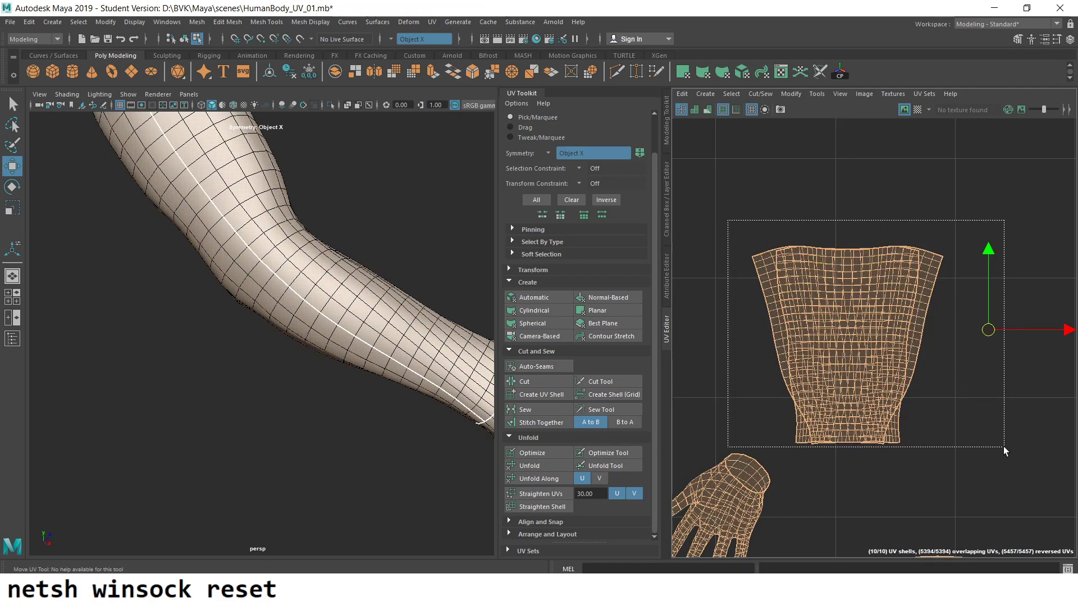
scroll(991, 449, "down", 5)
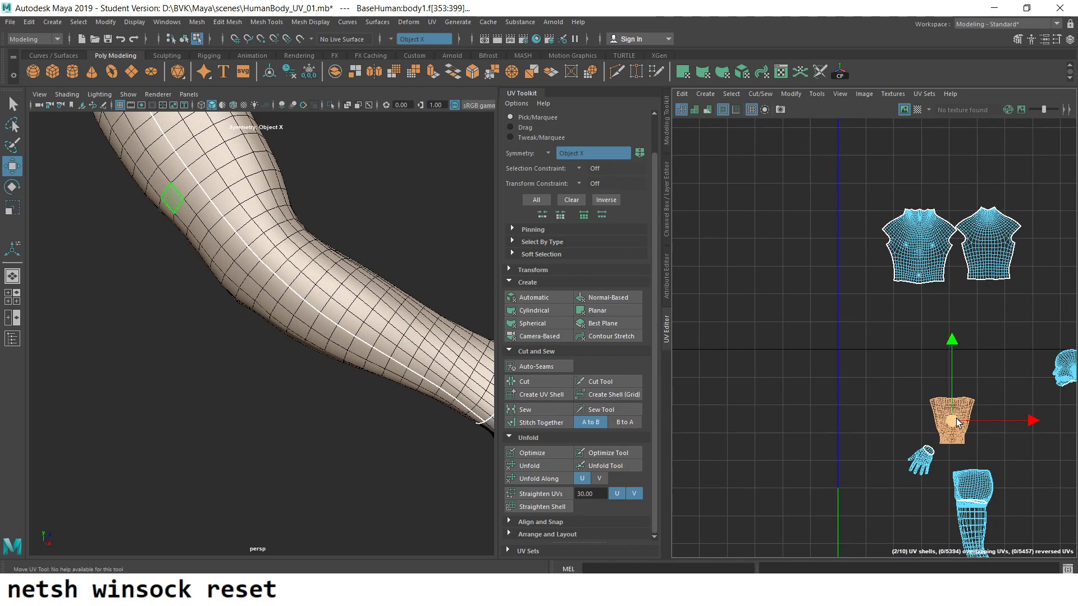
left_click_drag(955, 418, 846, 260)
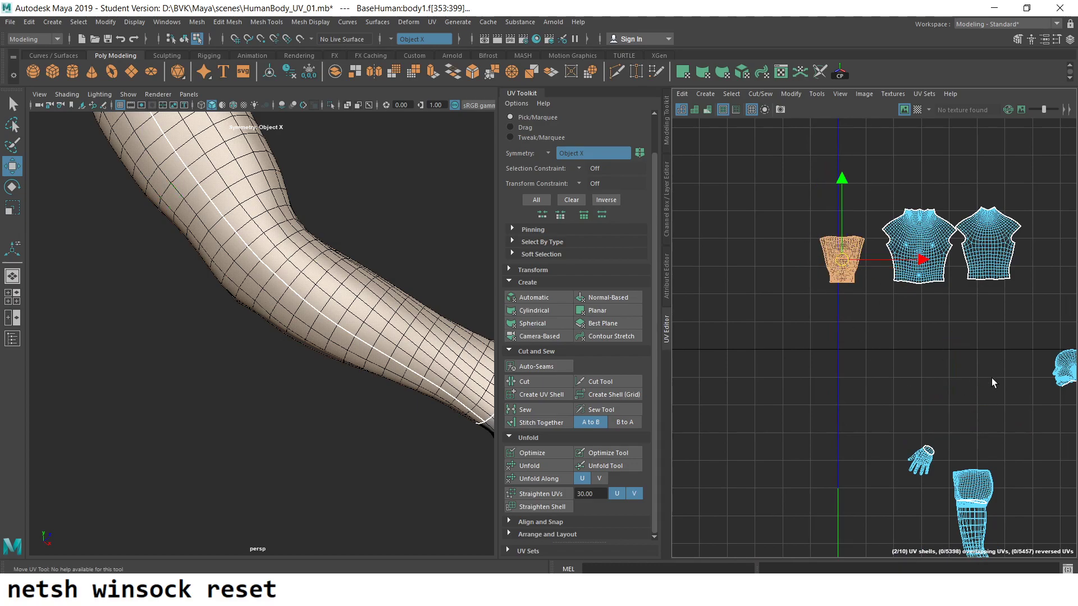
middle_click_drag(991, 378, 991, 280, "alt")
scroll(898, 252, "up", 2)
middle_click_drag(920, 426, 939, 187, "alt")
- Orbit toward the hips and pick the shorts shell on the thigh in UV Shell mode
scroll(926, 224, "up", 2)
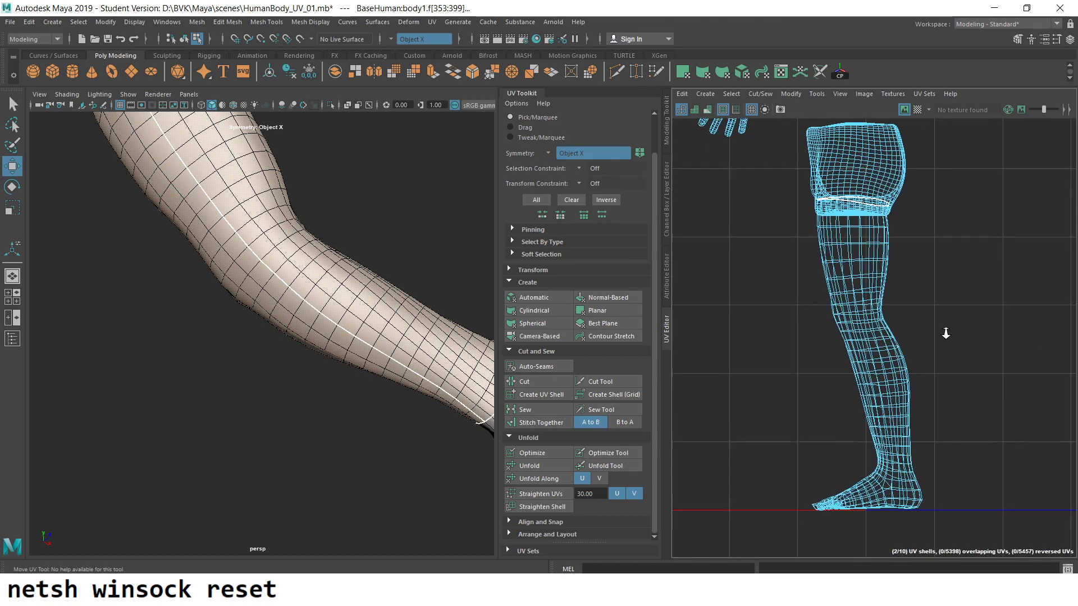
scroll(898, 227, "up", 2)
right_click_drag(846, 231, 844, 188)
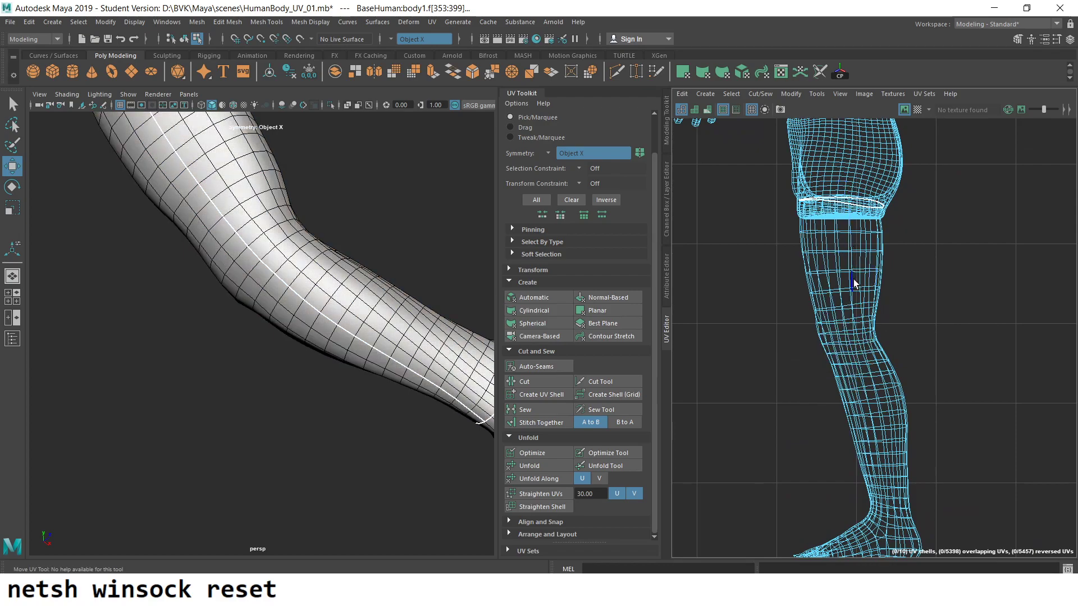
mouse_move(374, 321)
left_mouse_down("alt")
mouse_move(268, 196)
mouse_move(252, 342)
mouse_move(341, 170)
left_mouse_up("alt")
scroll(341, 171, "up", 5)
scroll(195, 294, "up", 2)
scroll(195, 293, "up", 1)
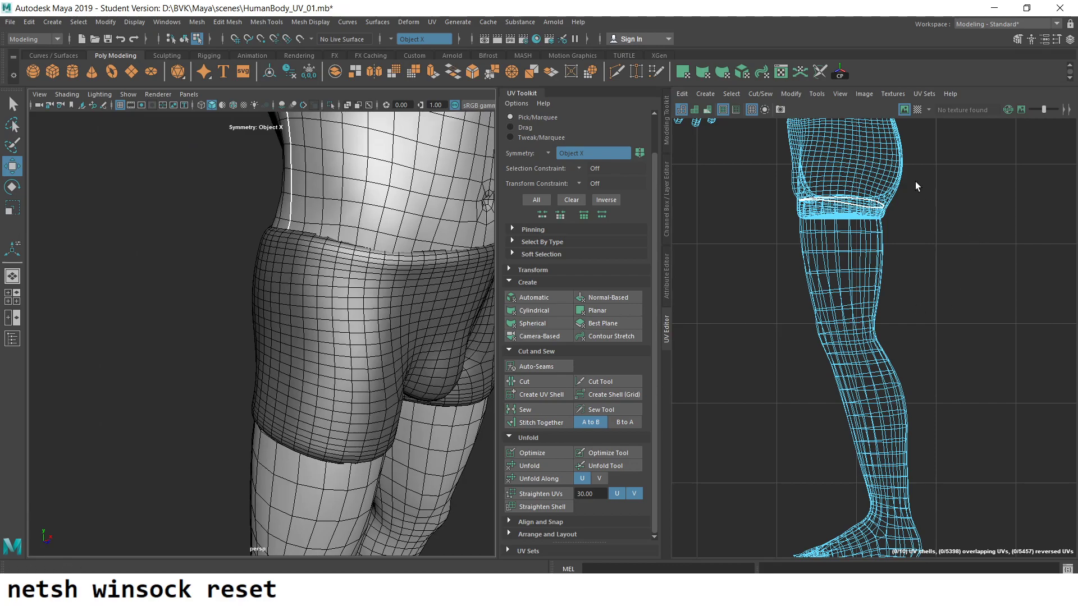
right_click_drag(846, 180, 869, 169)
left_click(870, 181)
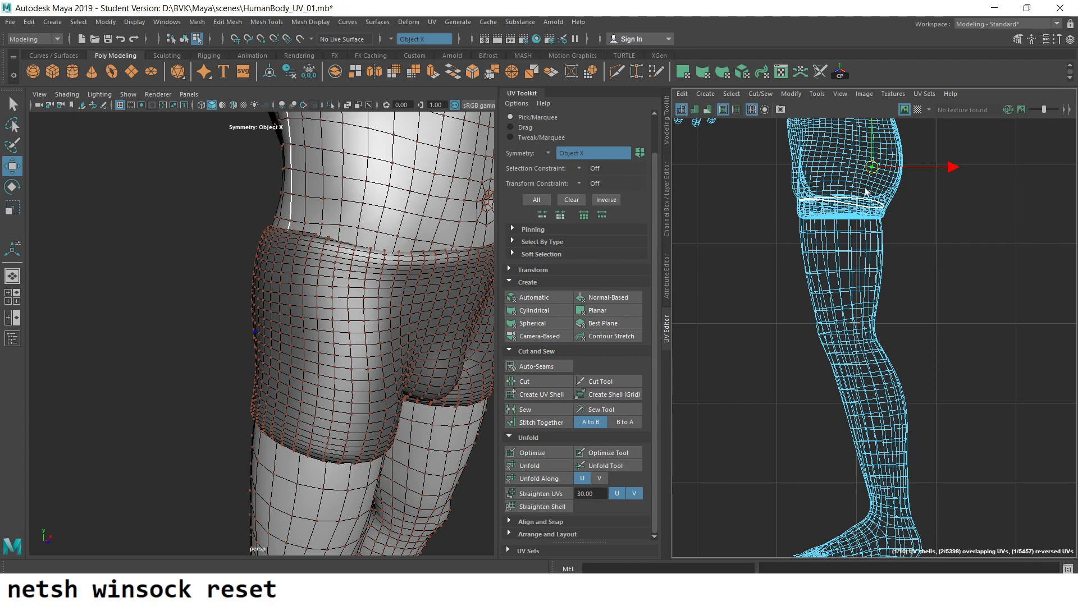
left_click(873, 172)
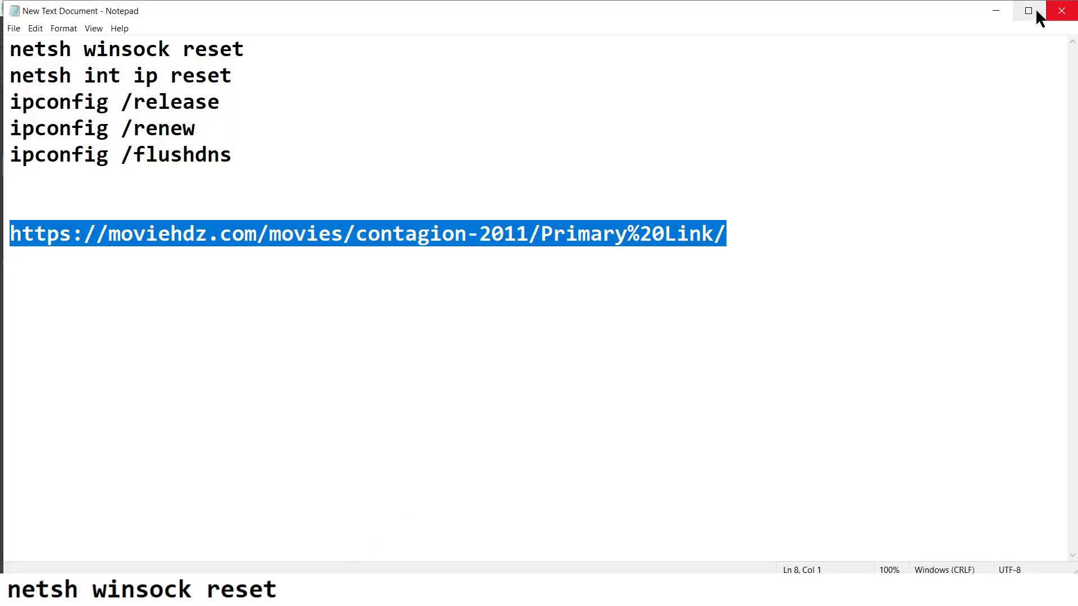
- Move the shorts shell up, away from the leg shell
left_click(995, 8)
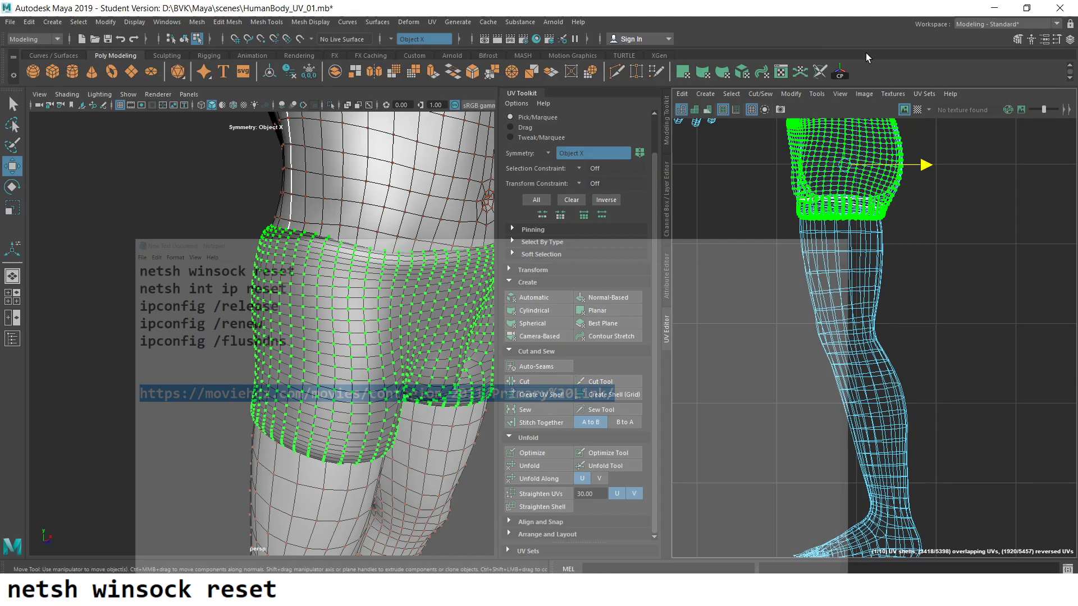
scroll(821, 202, "up", 3)
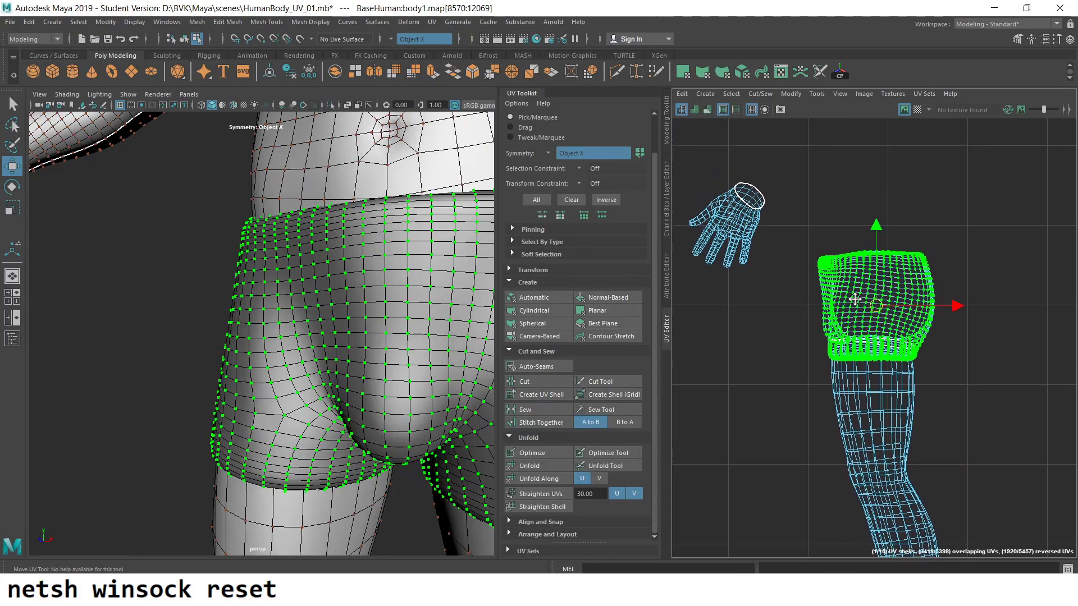
scroll(821, 202, "up", 3)
mouse_move(407, 395)
left_mouse_down("alt")
mouse_move(380, 389)
mouse_move(519, 329)
mouse_move(783, 349)
left_mouse_up("alt")
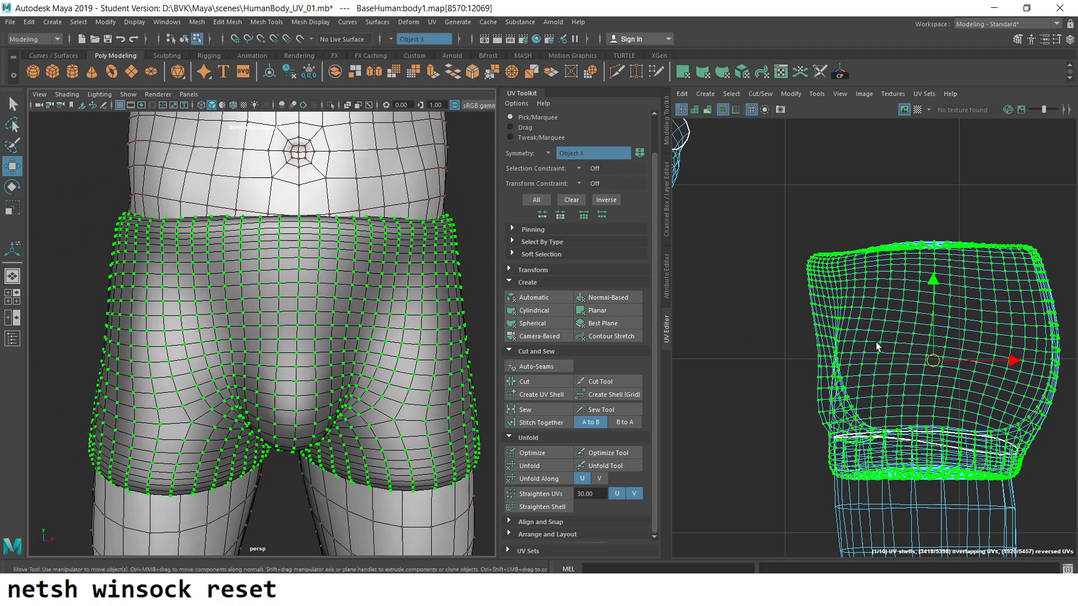
left_click_drag(934, 281, 921, 105)
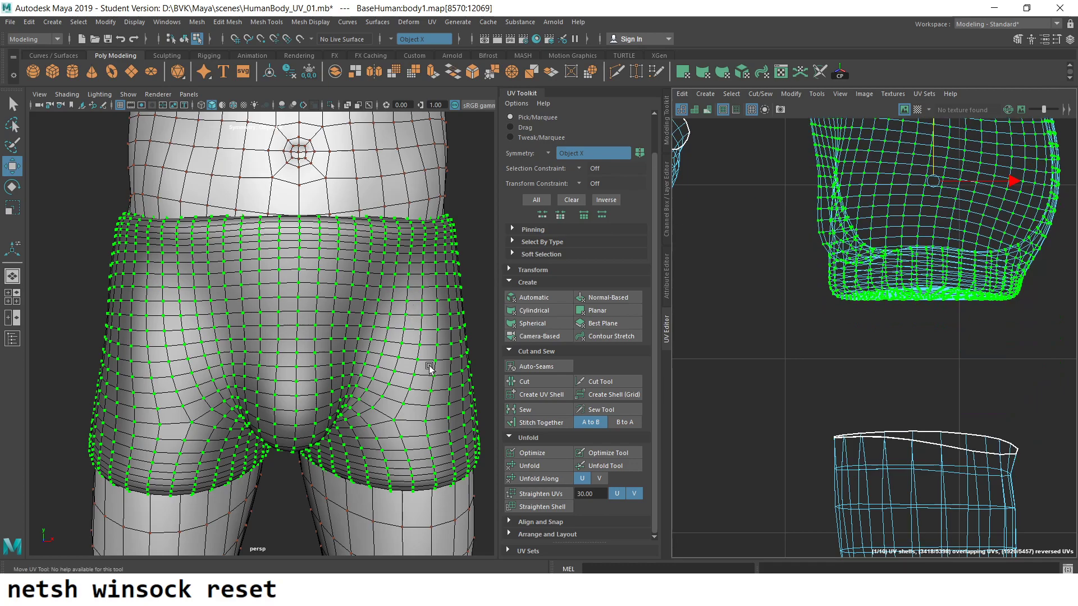
- Zoom to the foot end of the leg shell and switch to Edge selection
scroll(853, 308, "down", 3)
scroll(825, 243, "up", 5)
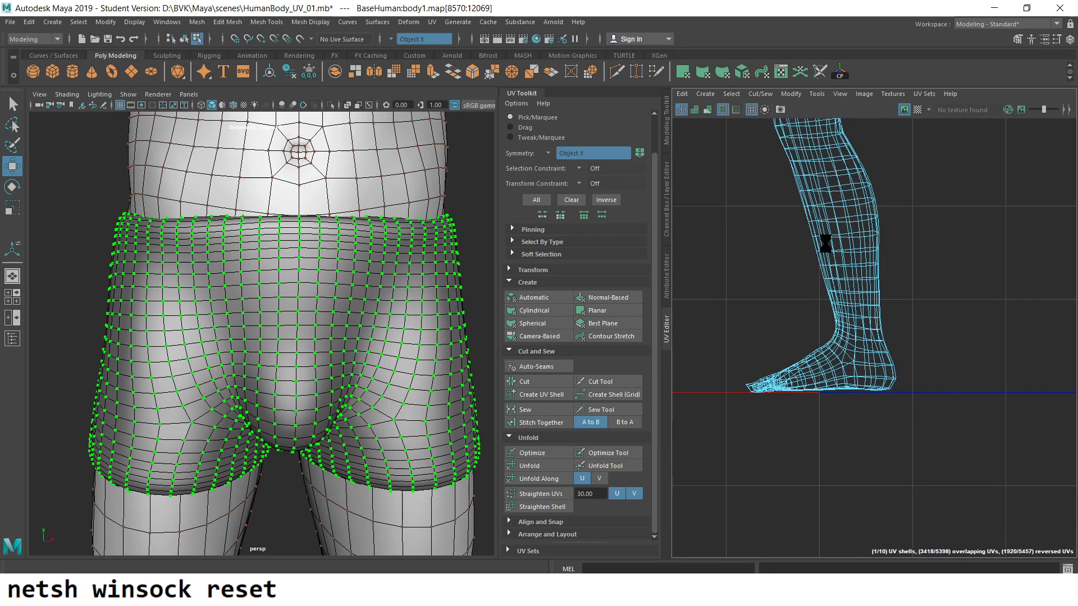
scroll(887, 392, "up", 3)
scroll(893, 382, "up", 2)
right_click(884, 363)
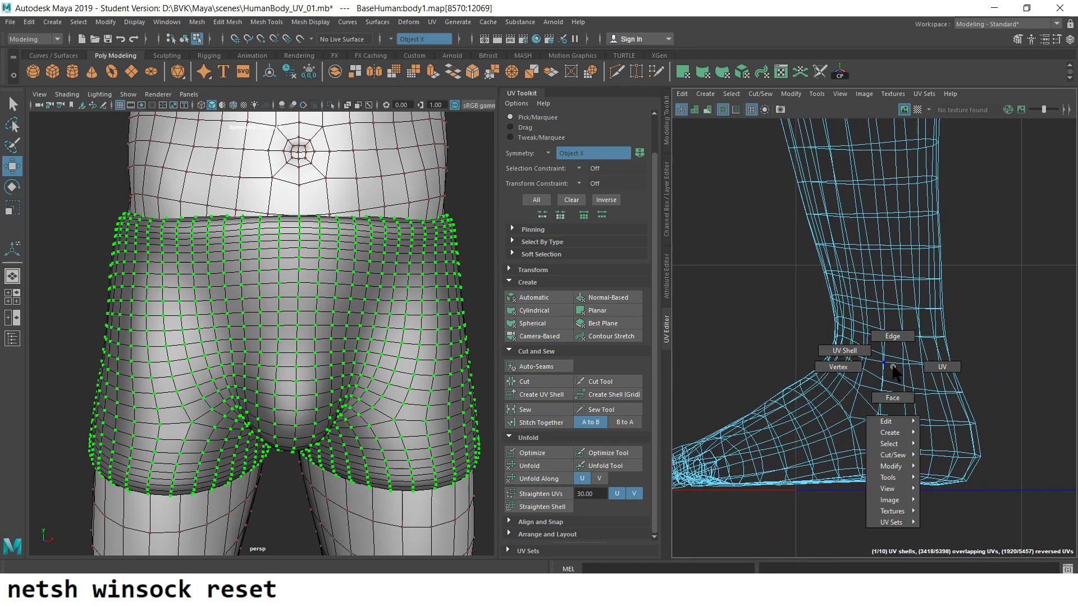
right_click_drag(893, 368, 896, 347)
- Cut the UVs around the ankle edge loop so the foot becomes its own shell
double_click(891, 392)
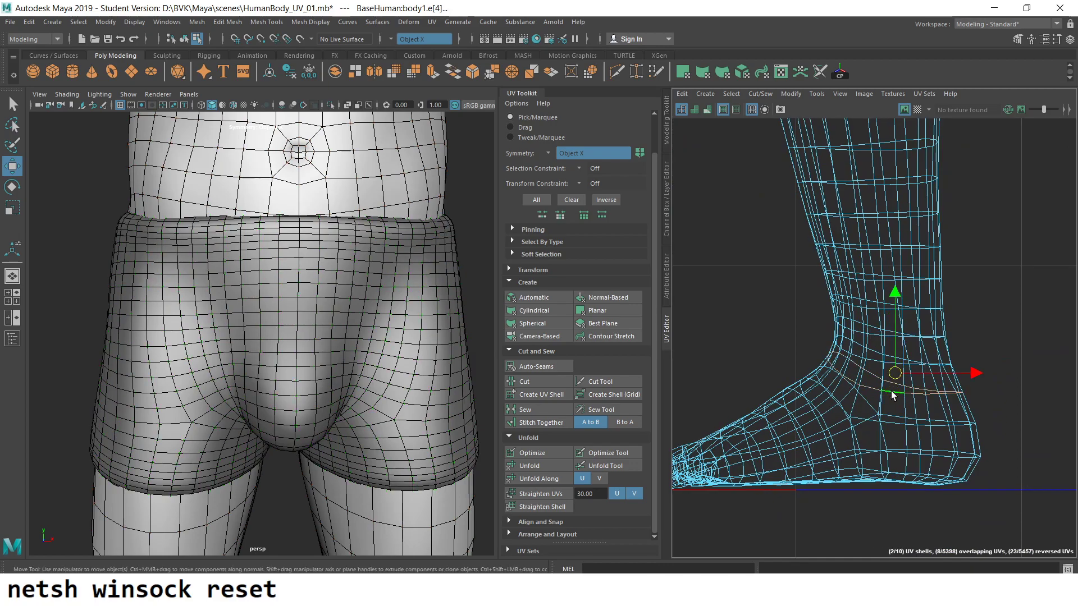
scroll(877, 386, "up", 1)
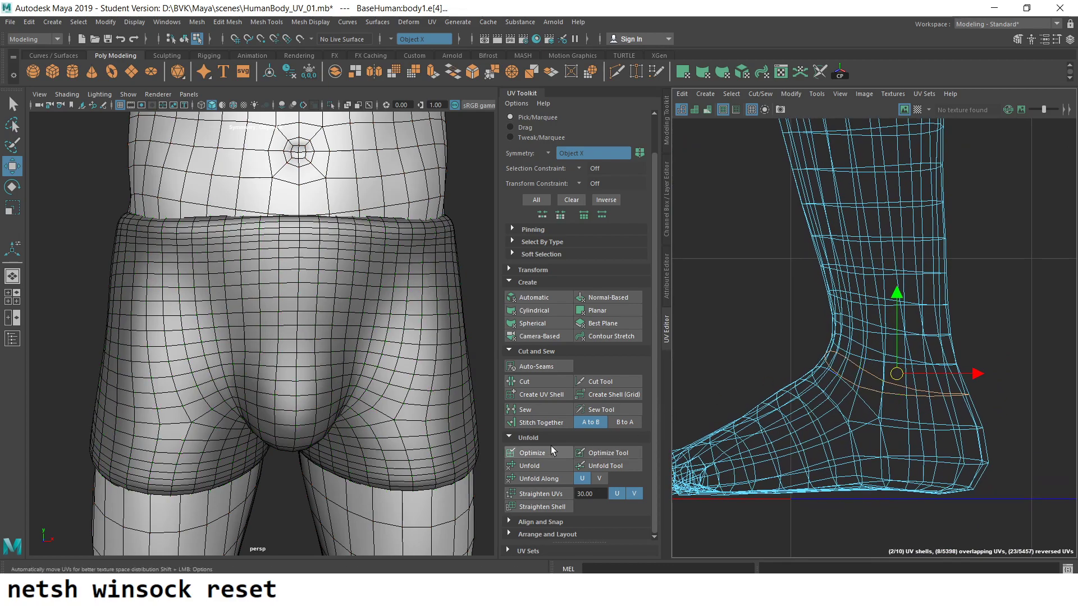
left_click(535, 382)
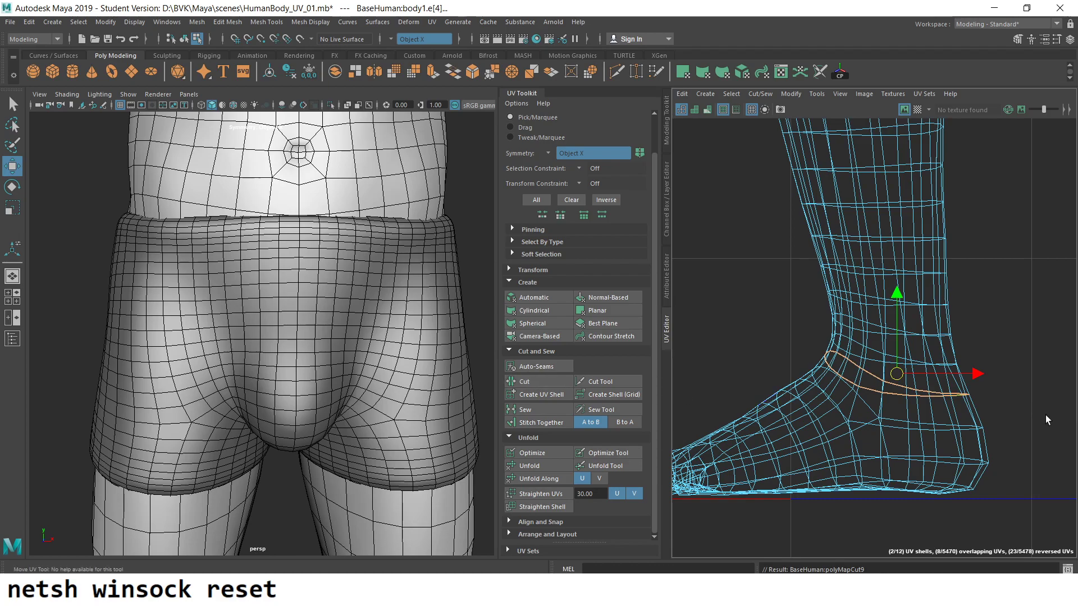
scroll(1044, 415, "down", 2)
middle_click_drag(848, 224, 848, 349)
scroll(745, 311, "down", 3)
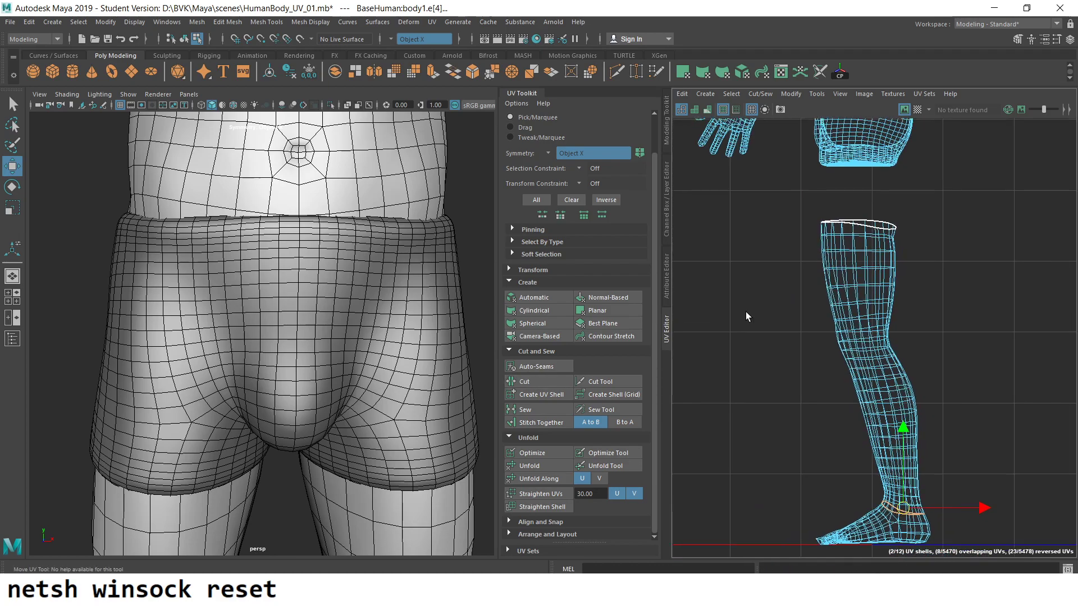
- Cut a UV seam along the long edge loop down the inner leg
middle_click_drag(247, 473, 238, 295, "alt")
left_click_drag(238, 296, 393, 452, "alt")
middle_click_drag(393, 451, 325, 388, "alt")
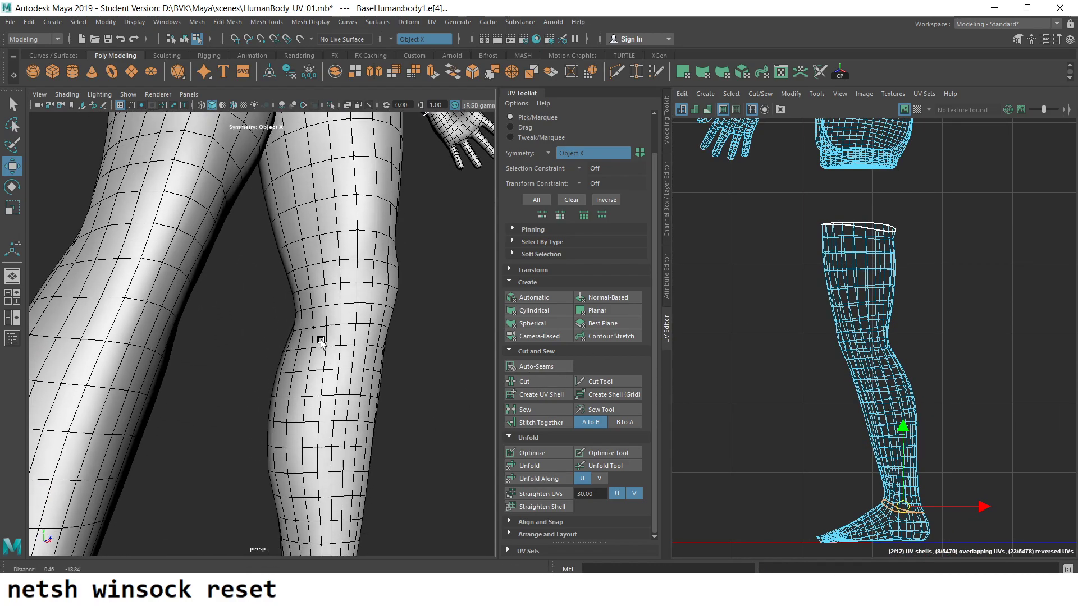
left_click(325, 388)
right_click(334, 285)
left_click(331, 256)
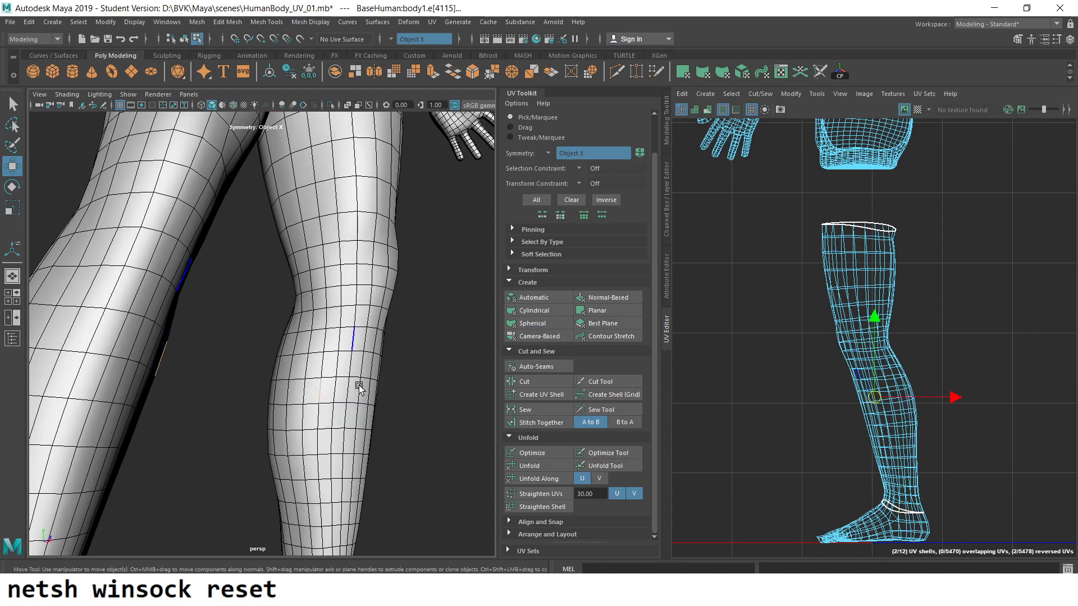
scroll(354, 390, "down", 2)
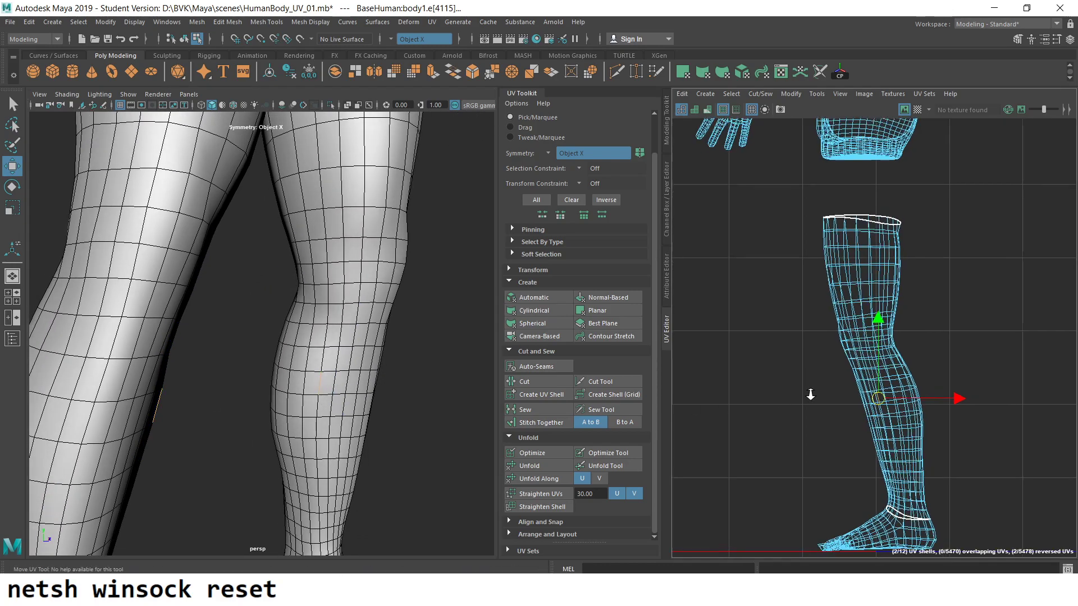
scroll(893, 444, "up", 2)
scroll(892, 444, "up", 3)
scroll(845, 376, "up", 3)
scroll(845, 376, "down", 2)
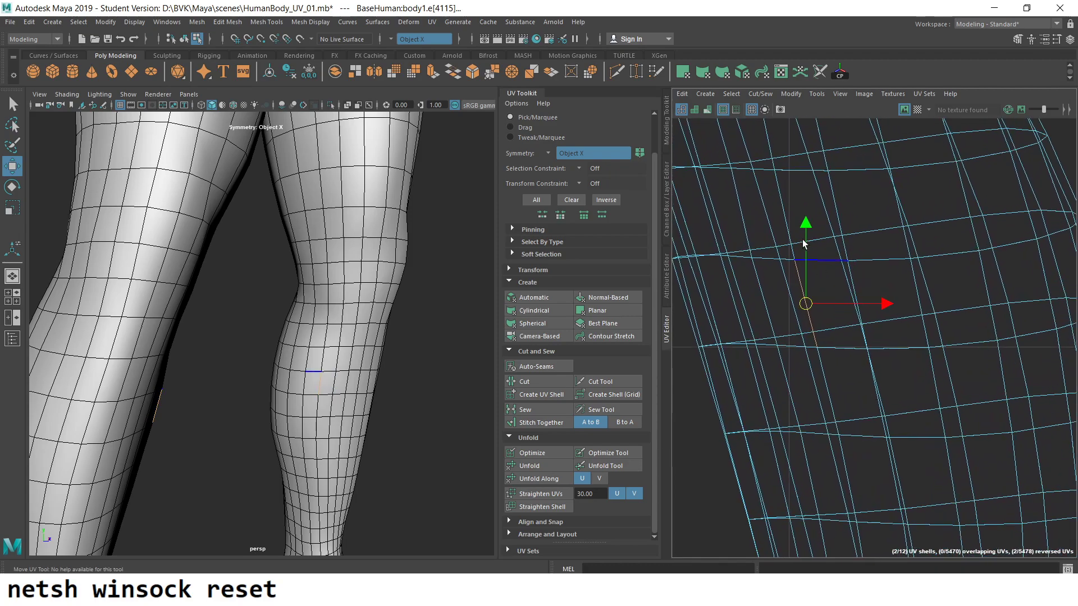
double_click(780, 207)
key("f")
scroll(752, 278, "down", 5)
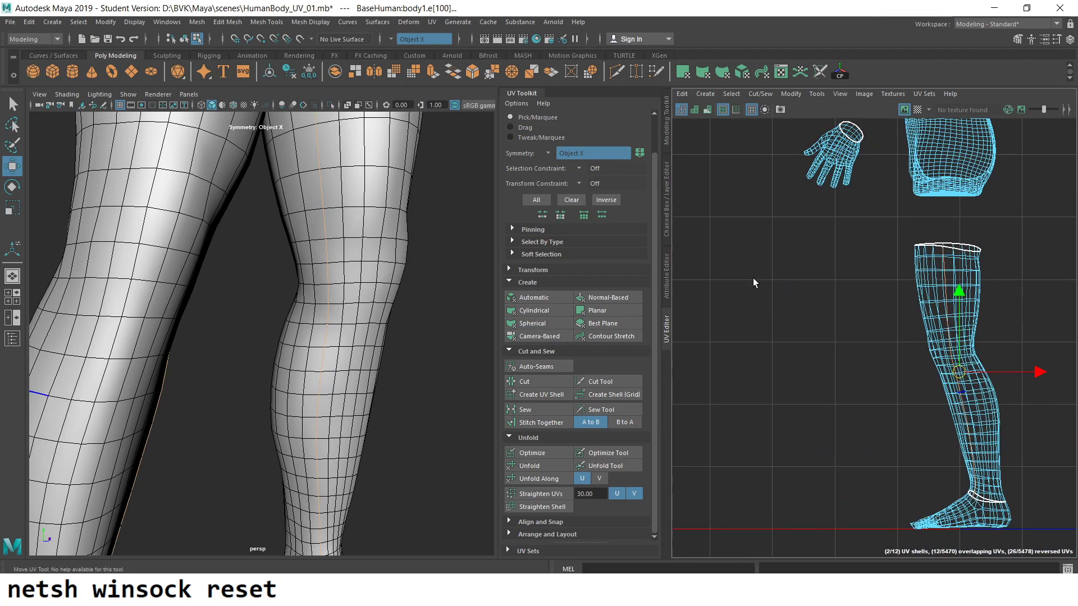
scroll(887, 376, "down", 1)
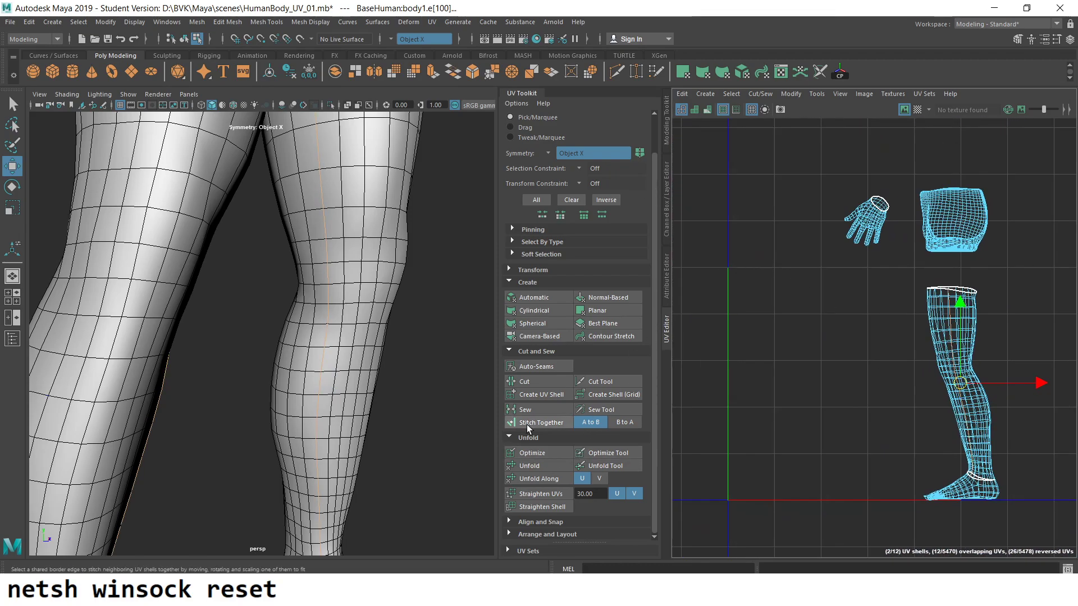
left_click(526, 384)
- Frame the cut leg shell and return the leg to whole-object selection
scroll(870, 268, "up", 2)
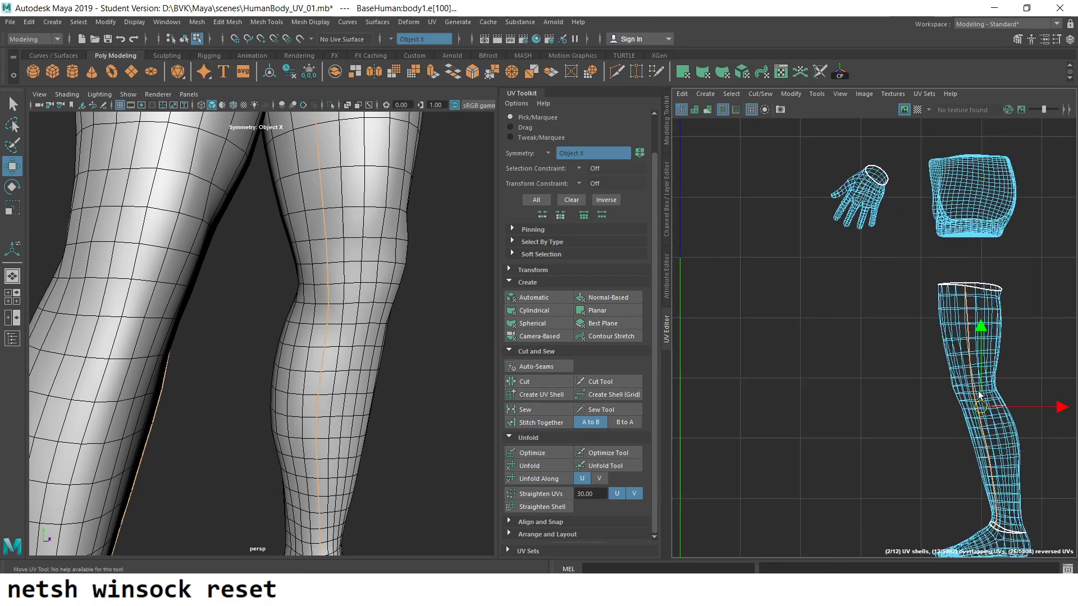
middle_click_drag(954, 314, 864, 235, "alt")
right_click(860, 235)
right_click_drag(860, 234, 865, 239)
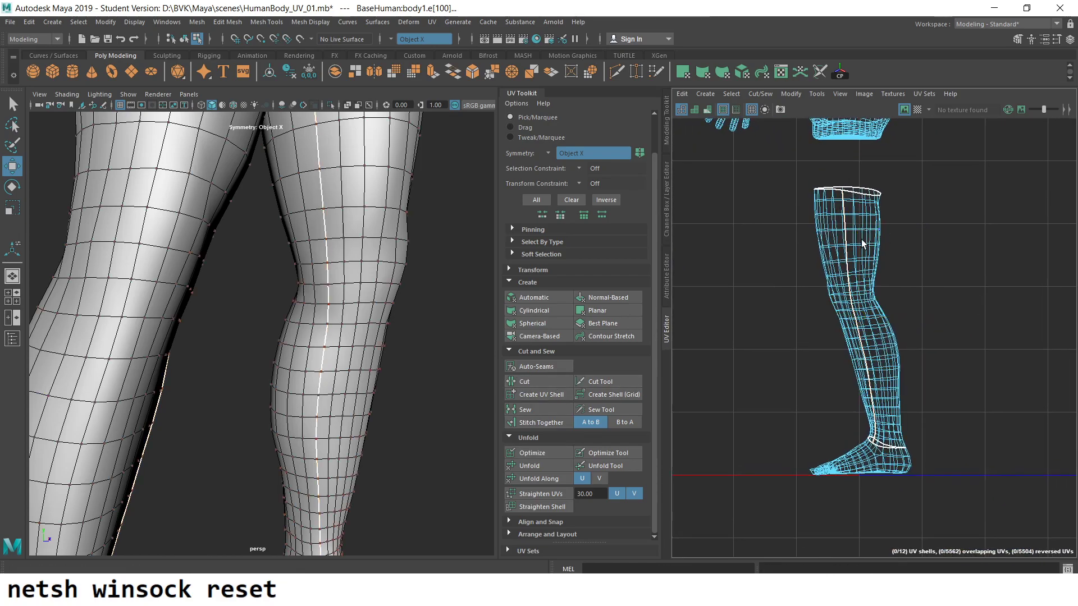
right_click_drag(302, 245, 329, 222)
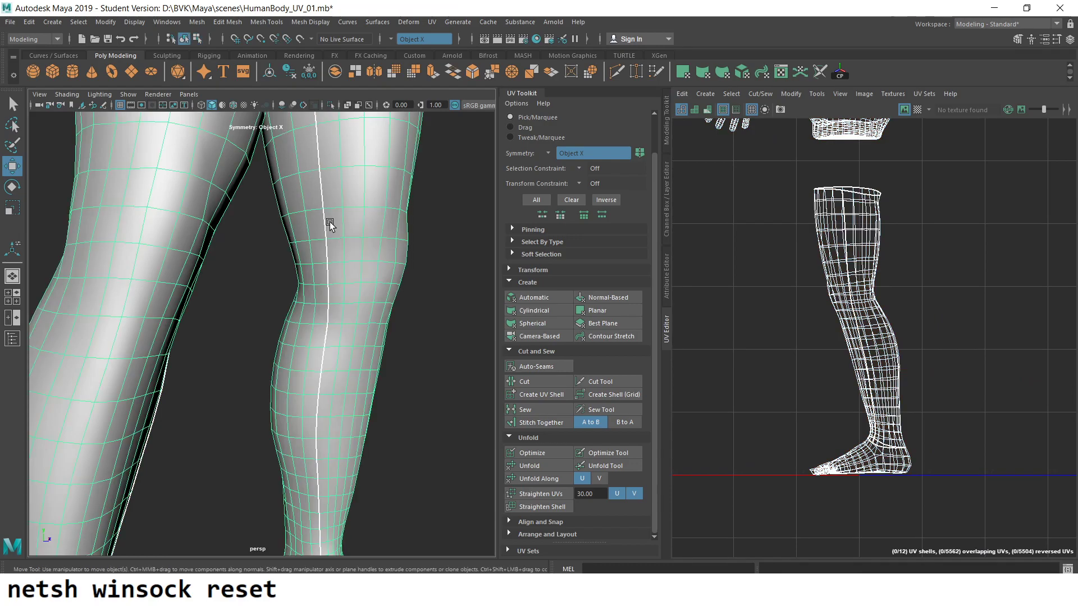
- Select the UVs of both leg shells and unfold them flat
scroll(378, 272, "down", 3)
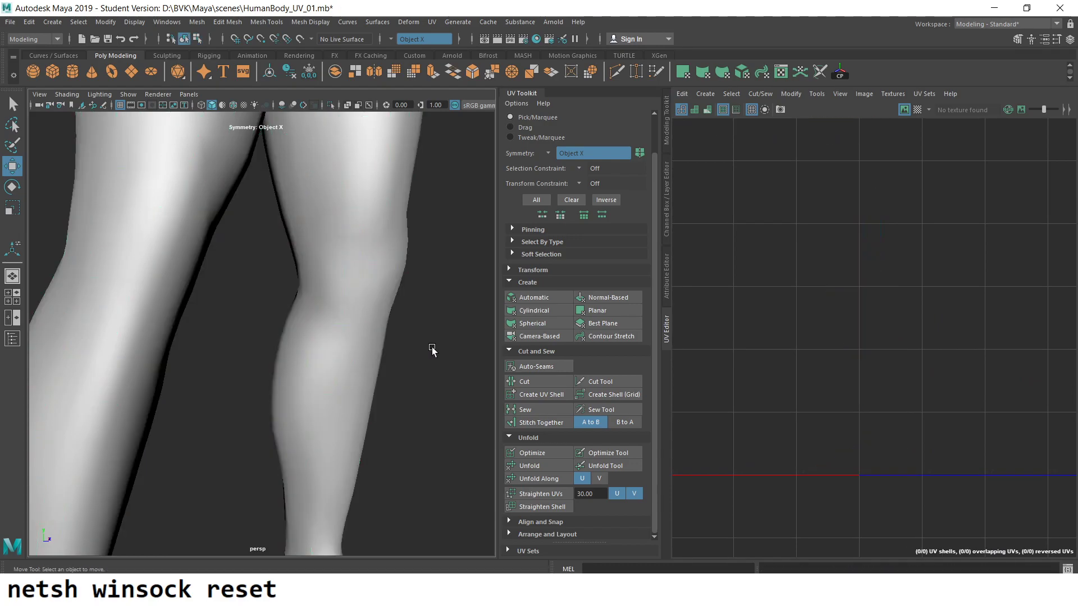
left_click(433, 349)
scroll(433, 349, "down", 3)
left_click(305, 312)
right_click(847, 330)
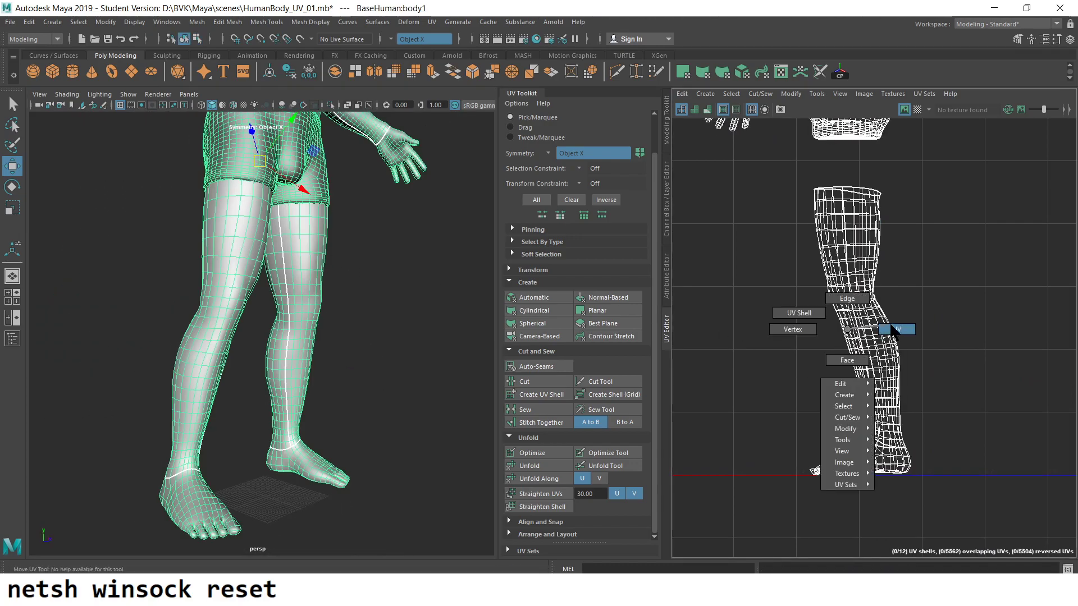
right_click_drag(850, 335, 896, 329)
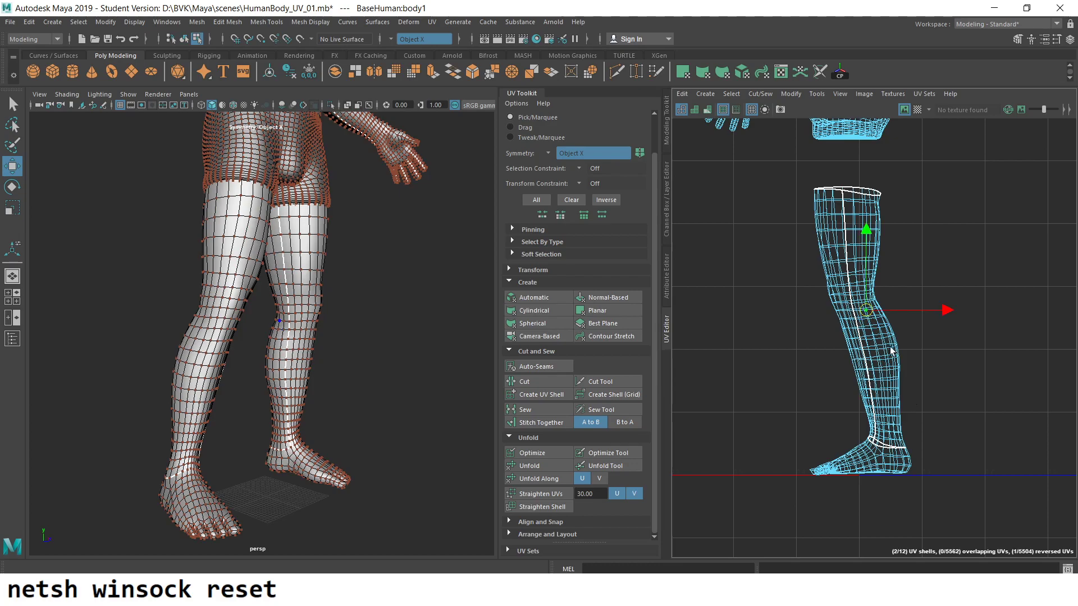
right_click_drag(867, 314, 858, 374)
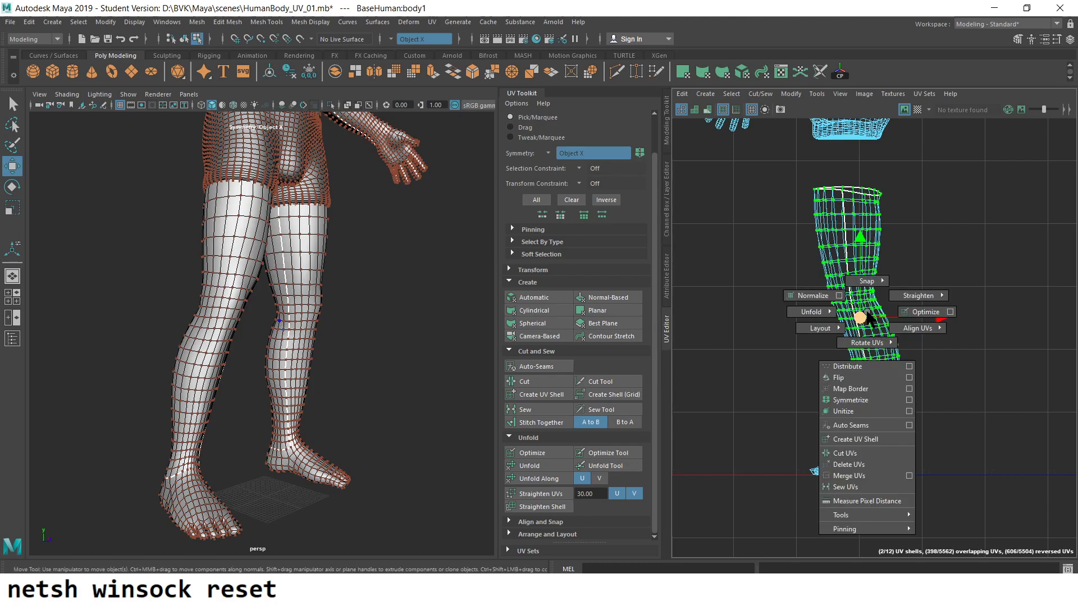
scroll(858, 385, "up", 1)
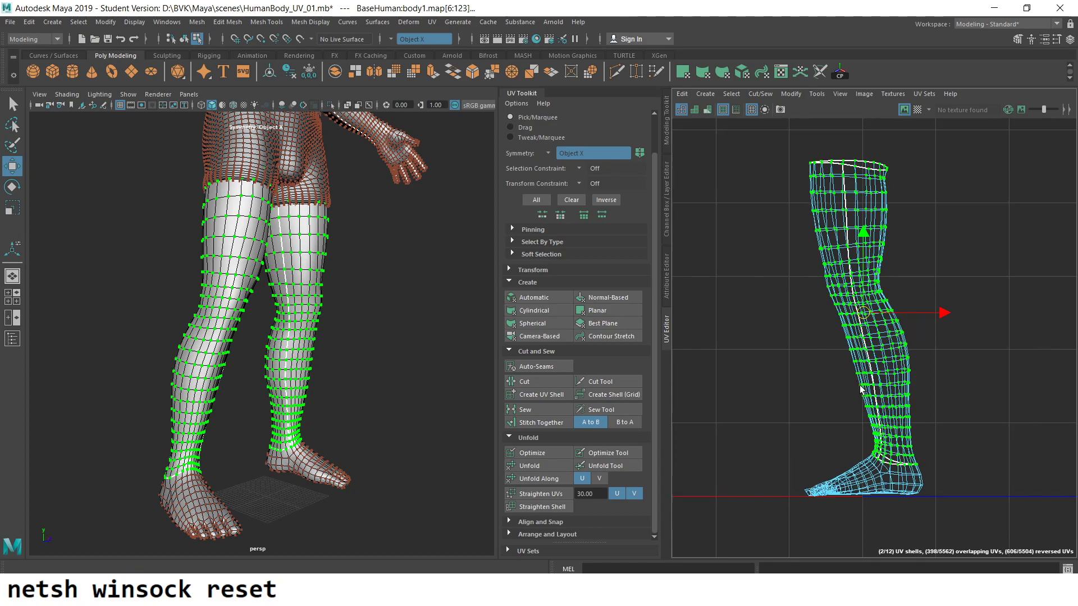
left_click(535, 464)
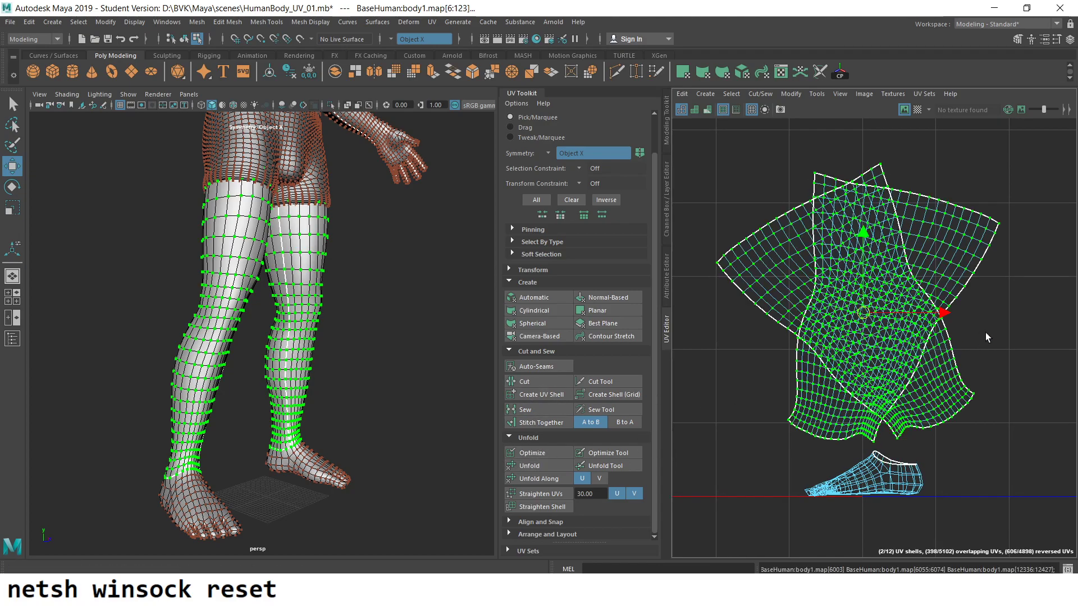
- Move the unfolded leg shells to the upper left and clear the UV selection
scroll(903, 387, "down", 3)
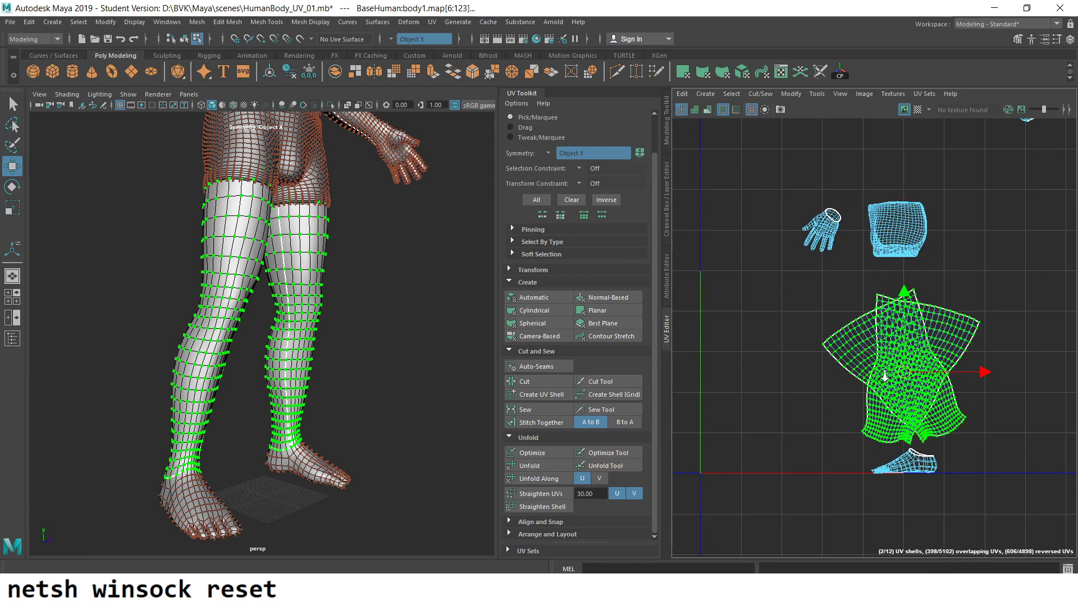
scroll(925, 405, "down", 2)
left_click_drag(910, 386, 784, 150)
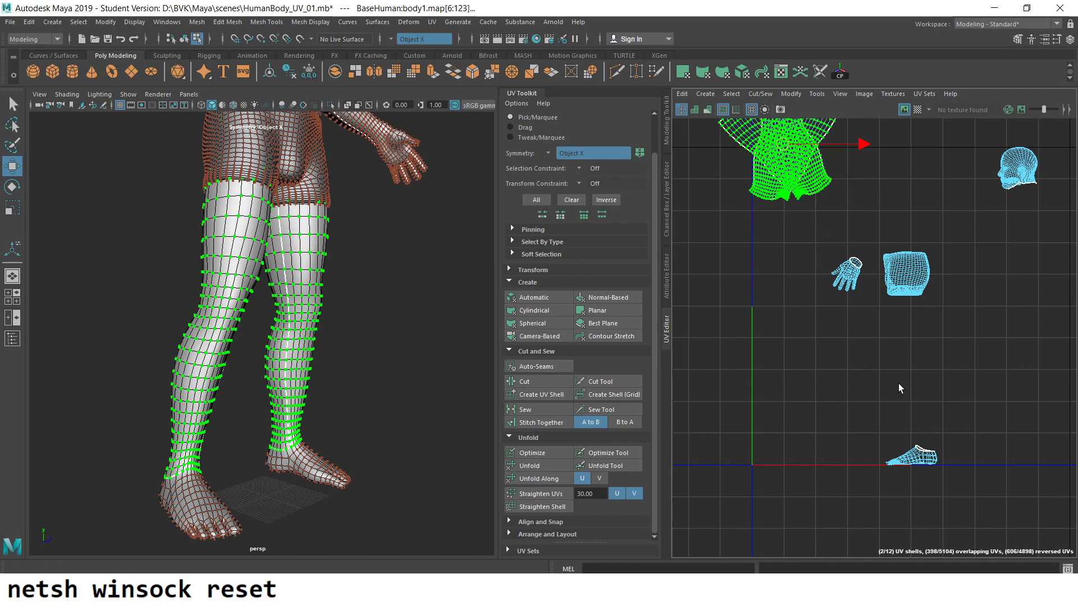
scroll(846, 274, "up", 3)
left_click(896, 410)
right_click_drag(897, 410, 940, 522, "alt")
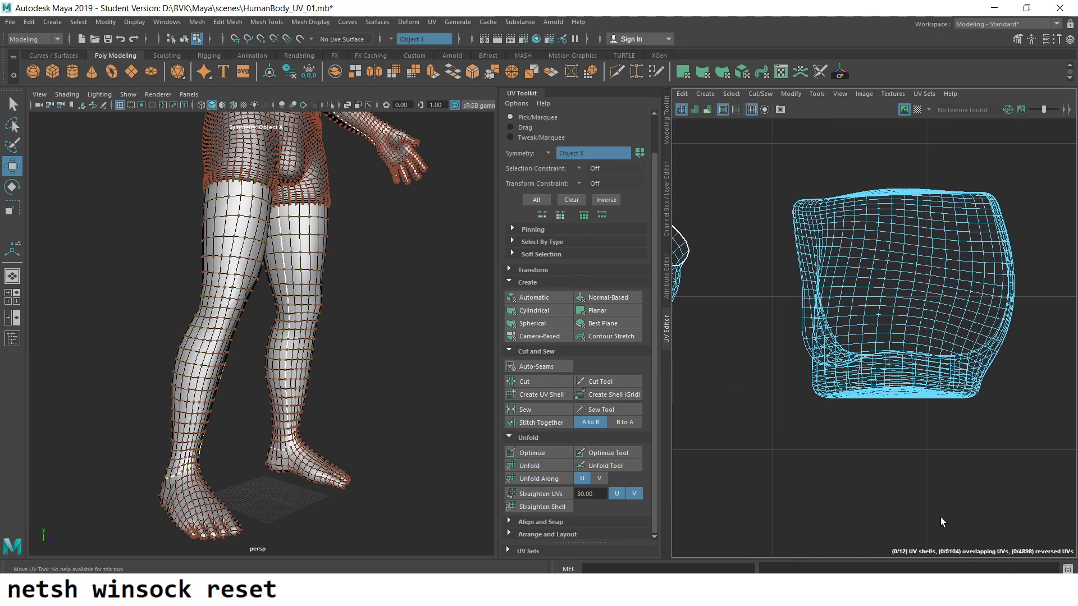
- Select the hip section's faces and isolate them in the viewport
mouse_move(373, 365)
left_mouse_down("alt")
mouse_move(248, 241)
mouse_move(306, 278)
left_mouse_up("alt")
scroll(306, 278, "up", 5)
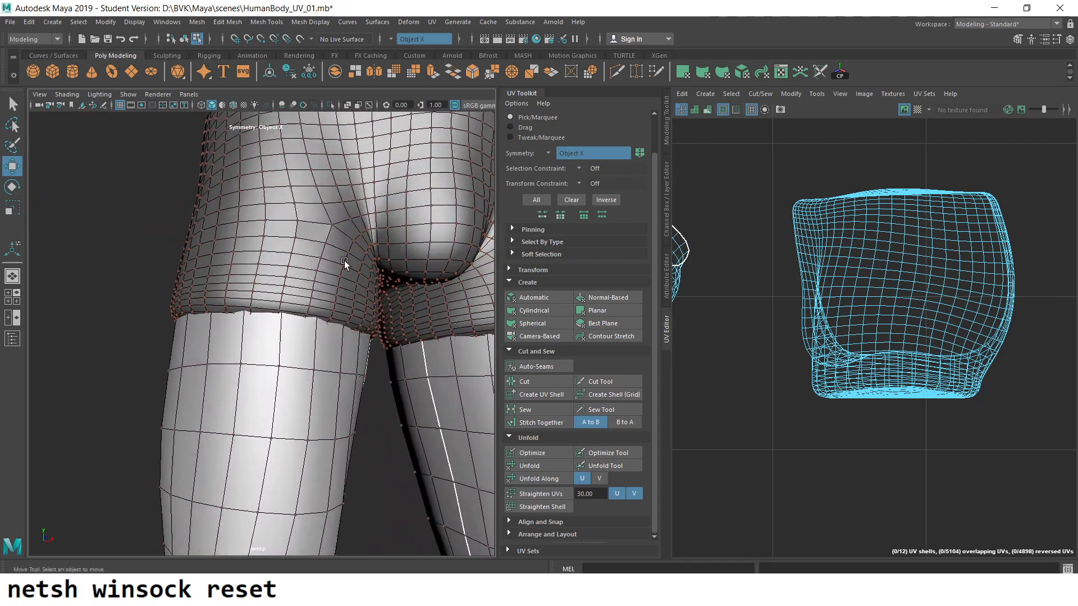
mouse_move(349, 205)
right_mouse_down()
mouse_move(370, 194)
mouse_move(327, 231)
right_mouse_up()
scroll(376, 208, "up", 2)
scroll(376, 207, "down", 3)
scroll(359, 219, "down", 2)
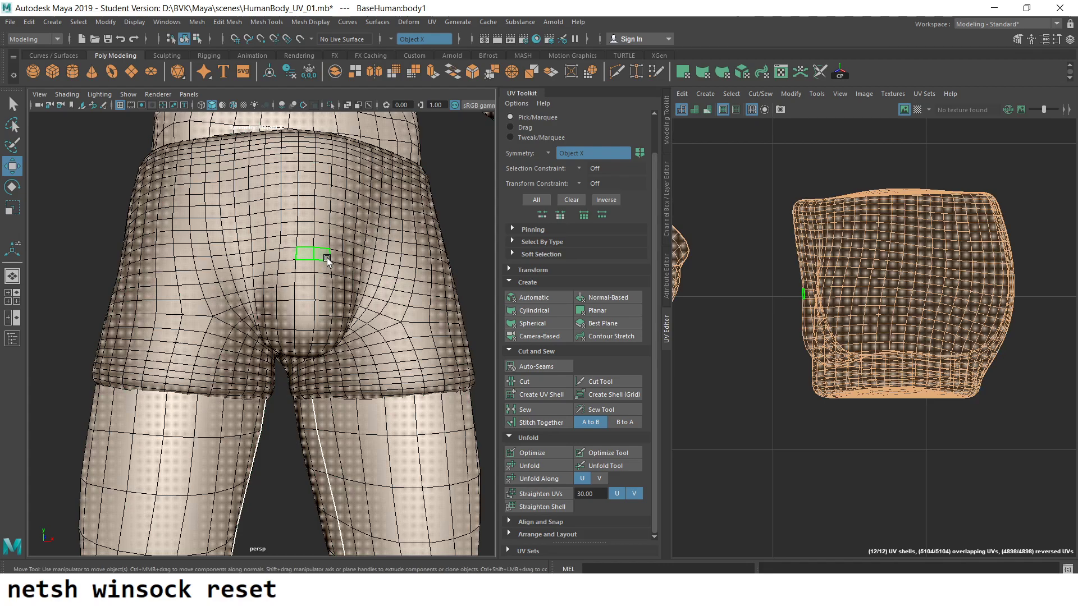
left_click(327, 258)
mouse_move(326, 257)
left_mouse_down("alt")
mouse_move(307, 256)
mouse_move(311, 291)
mouse_move(366, 236)
left_mouse_up("alt")
left_click(330, 105)
right_click_drag(367, 236, 420, 218)
mouse_move(419, 218)
left_mouse_down("alt")
mouse_move(408, 326)
mouse_move(393, 296)
left_mouse_up("alt")
right_click_drag(372, 258, 372, 287)
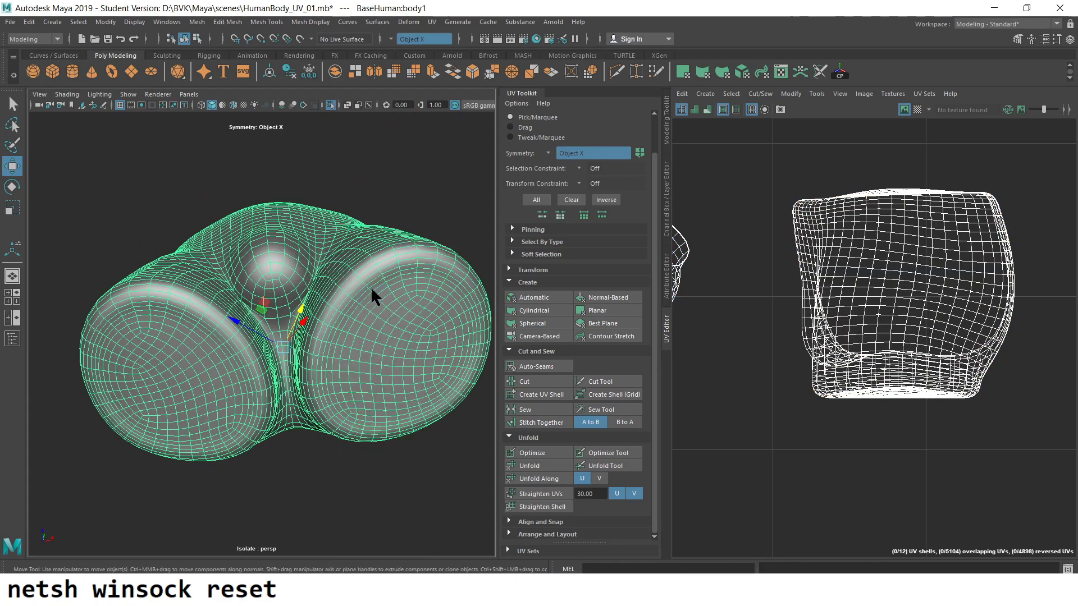
- Select the flat cap faces closing both leg openings and delete them
left_click_drag(371, 286, 325, 293, "alt")
scroll(343, 342, "up", 5)
scroll(336, 294, "up", 2)
left_click(317, 319)
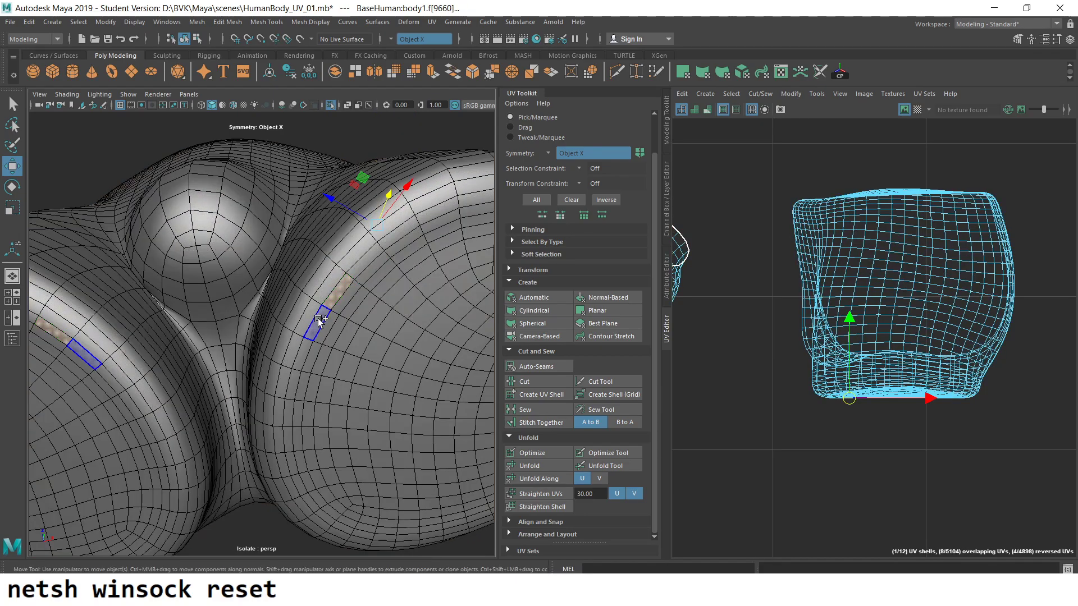
double_click(320, 325, "shift")
scroll(343, 335, "down", 4)
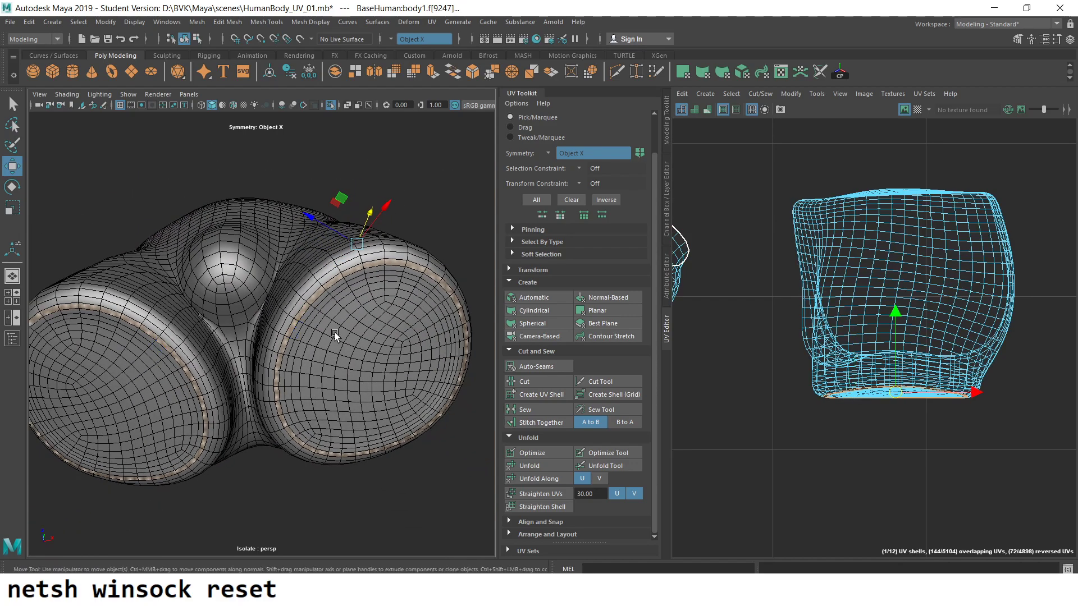
double_click(335, 332)
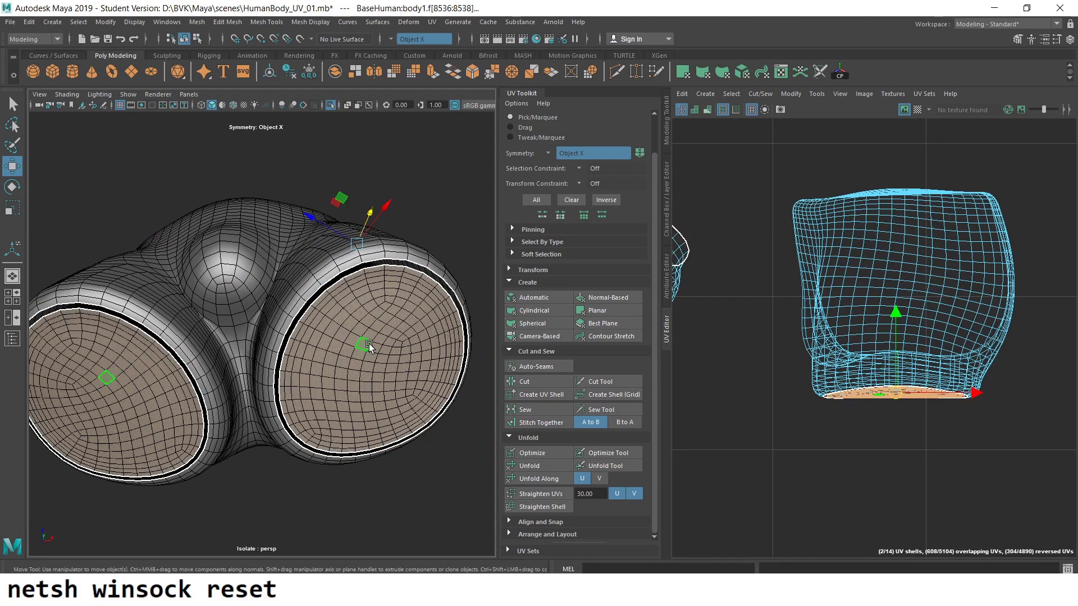
key("Delete")
scroll(253, 315, "down", 6)
- Delete the rim face loop and the inner disc faces from the top of the hip piece
left_click_drag(247, 264, 245, 297, "alt")
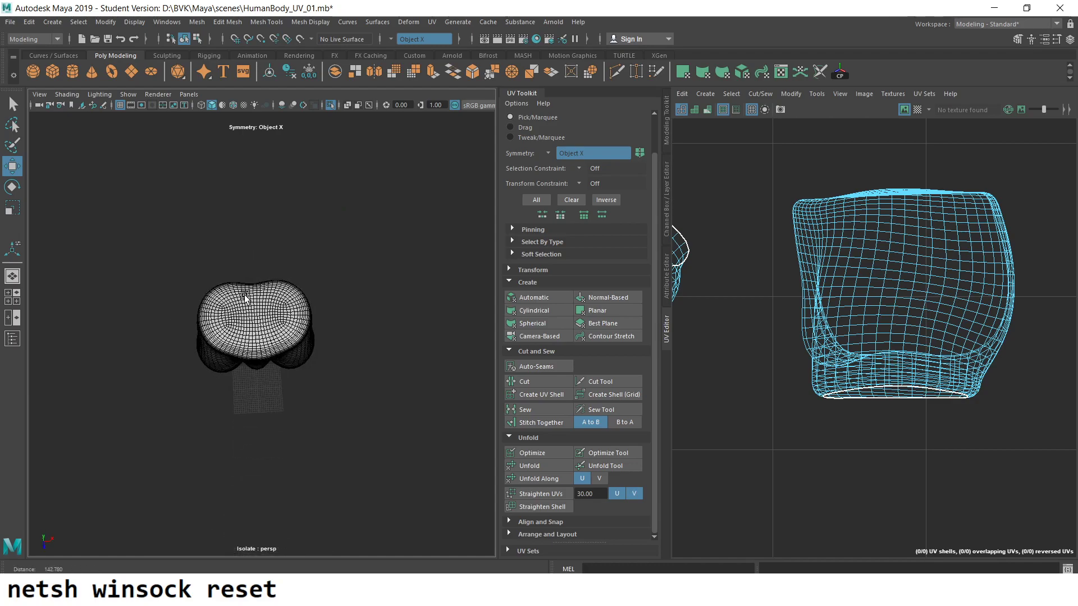
scroll(306, 396, "up", 5)
left_click_drag(306, 396, 301, 410, "alt")
scroll(303, 399, "up", 3)
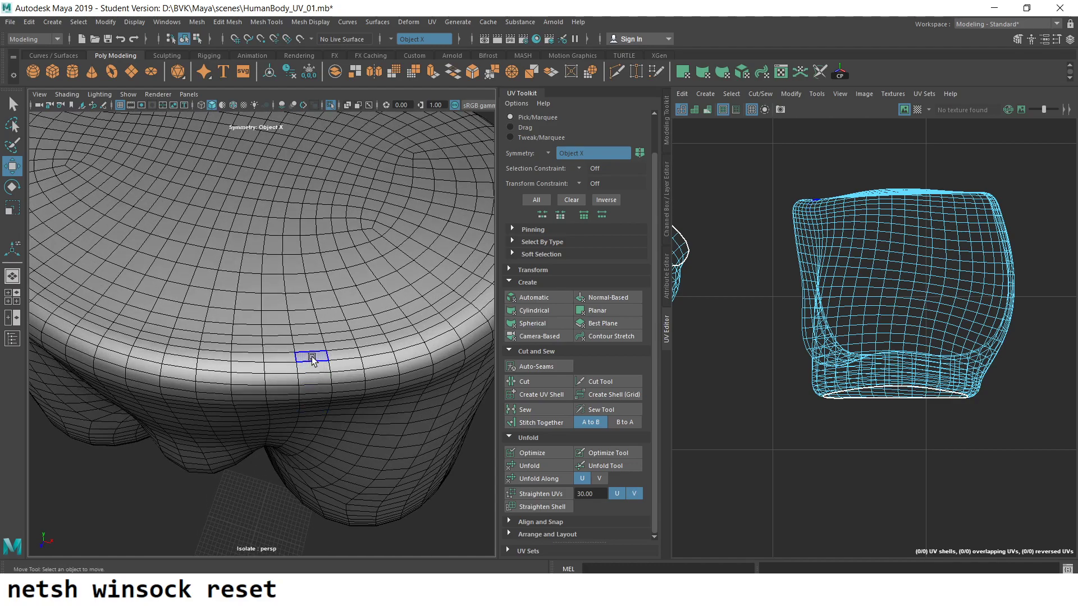
double_click(336, 356)
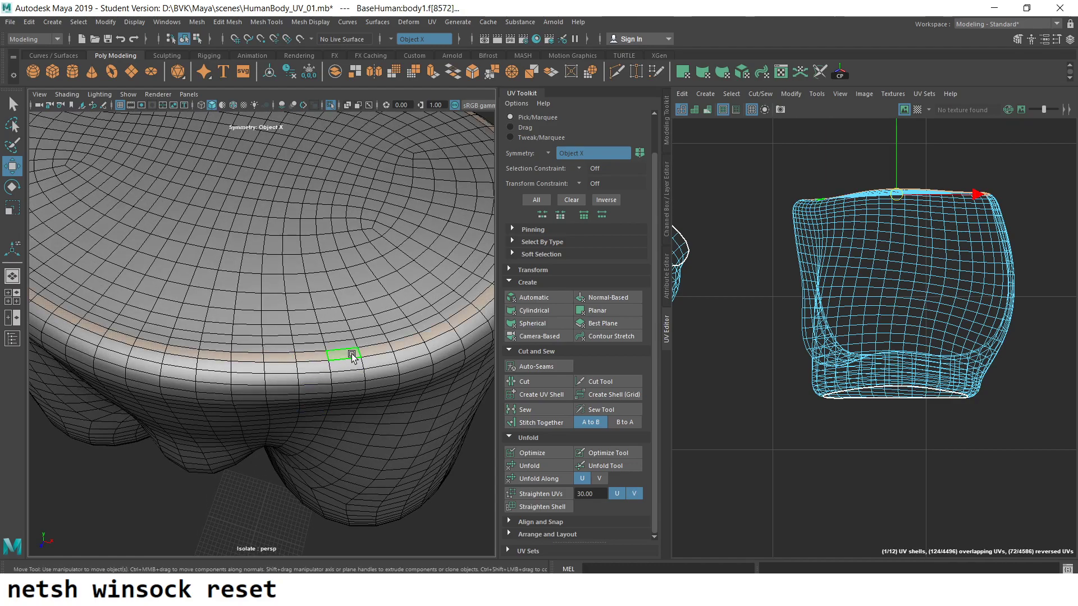
key("Delete")
double_click(344, 300)
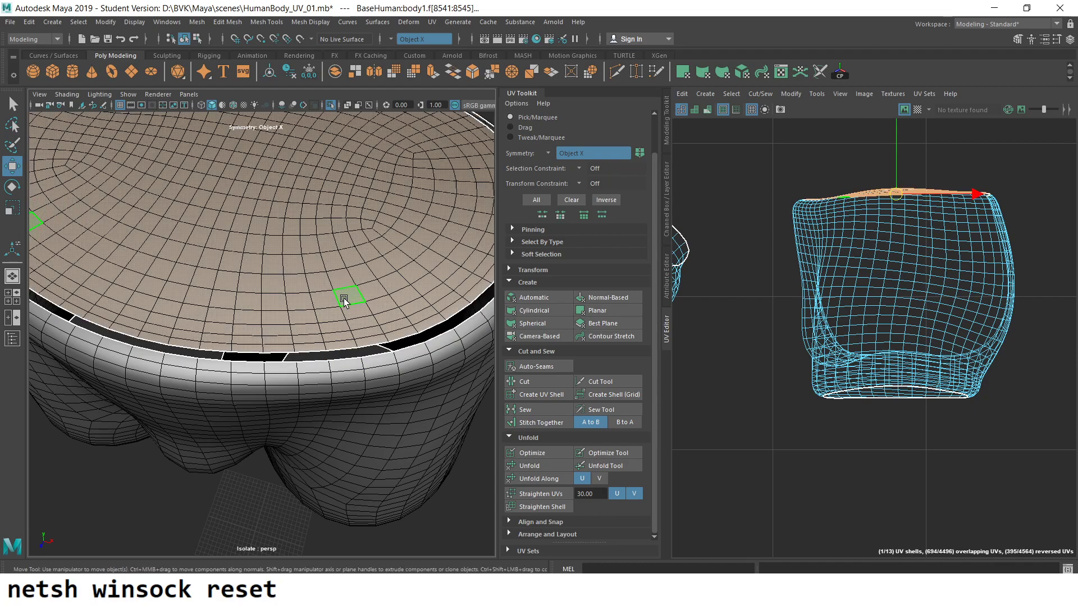
key("Delete")
- Orbit underneath to inspect the open leg holes, selecting one hole's border loop
scroll(344, 300, "down", 5)
mouse_move(282, 405)
left_mouse_down("alt")
mouse_move(291, 365)
mouse_move(276, 297)
left_mouse_up("alt")
right_click(276, 296)
scroll(237, 227, "up", 3)
mouse_move(238, 228)
left_mouse_down("alt")
mouse_move(257, 355)
mouse_move(260, 304)
left_mouse_up("alt")
scroll(261, 304, "up", 3)
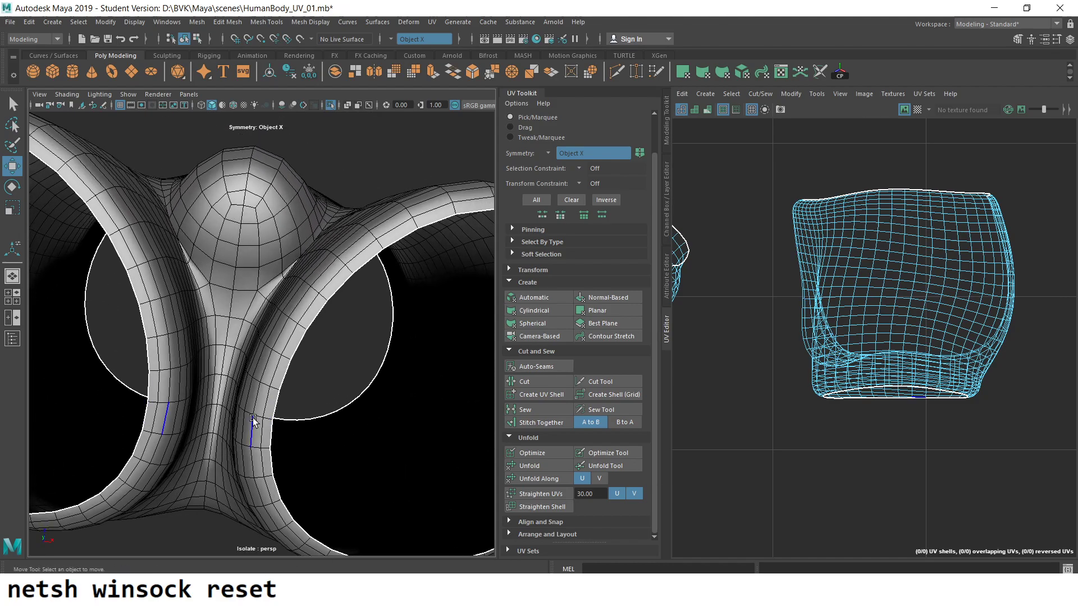
double_click(258, 413)
scroll(258, 412, "down", 4)
mouse_move(258, 413)
left_mouse_down("alt")
mouse_move(292, 402)
mouse_move(227, 429)
mouse_move(252, 359)
left_mouse_up("alt")
scroll(261, 322, "up", 3)
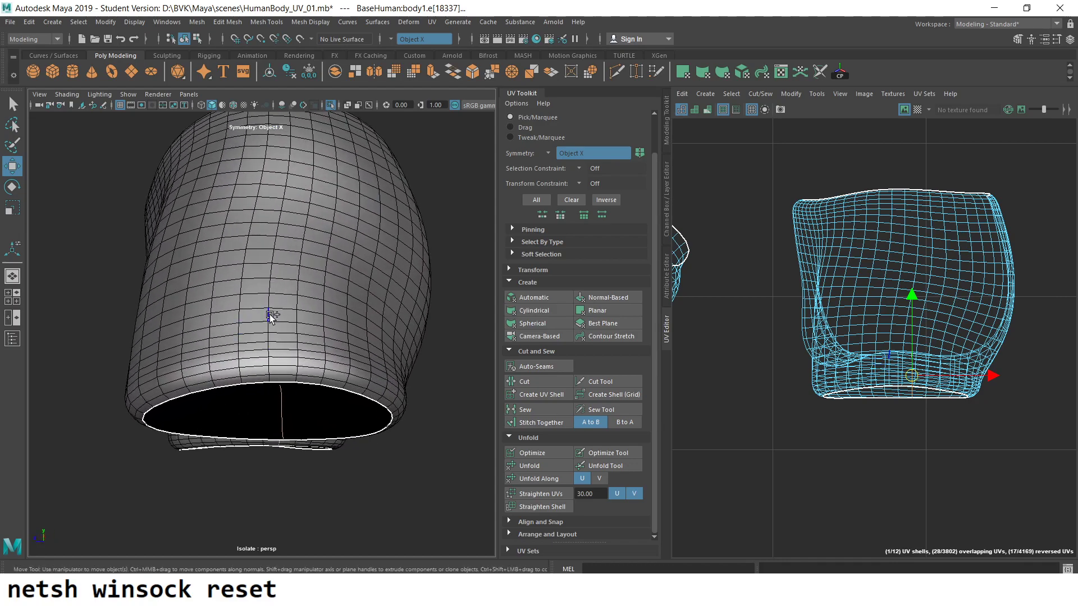
- Cut the UVs along a vertical edge loop down the side of the hip piece
double_click(270, 314)
scroll(270, 314, "down", 5)
mouse_move(160, 291)
left_mouse_down("alt")
mouse_move(331, 392)
mouse_move(325, 342)
mouse_move(218, 301)
mouse_move(194, 336)
mouse_move(25, 362)
mouse_move(49, 359)
mouse_move(87, 300)
mouse_move(73, 301)
mouse_move(237, 375)
mouse_move(486, 389)
mouse_move(380, 397)
left_mouse_up("alt")
scroll(331, 391, "up", 4)
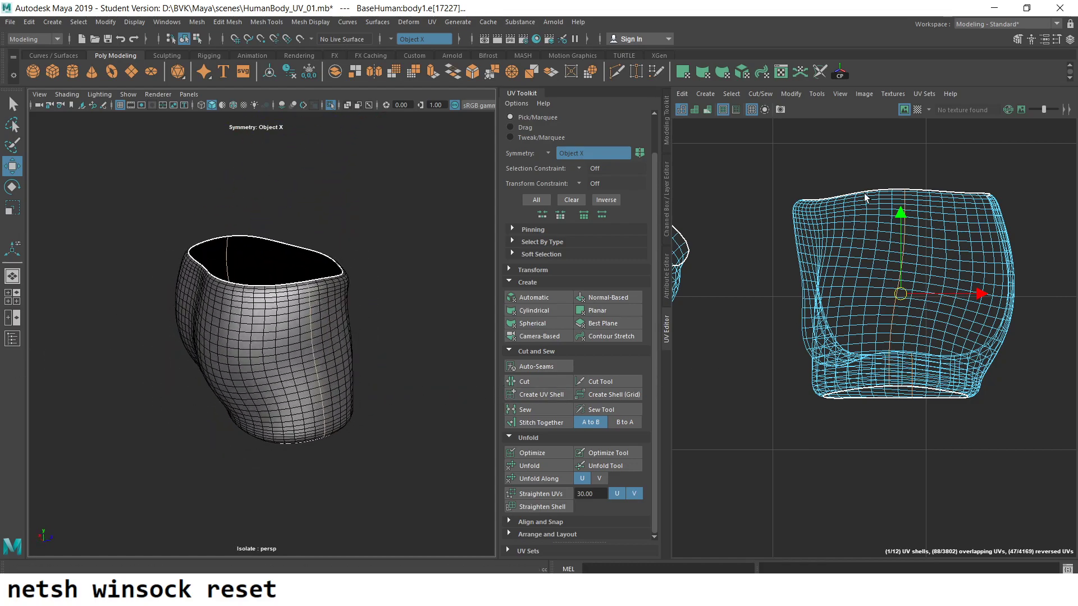
scroll(896, 300, "up", 1)
scroll(897, 300, "up", 1)
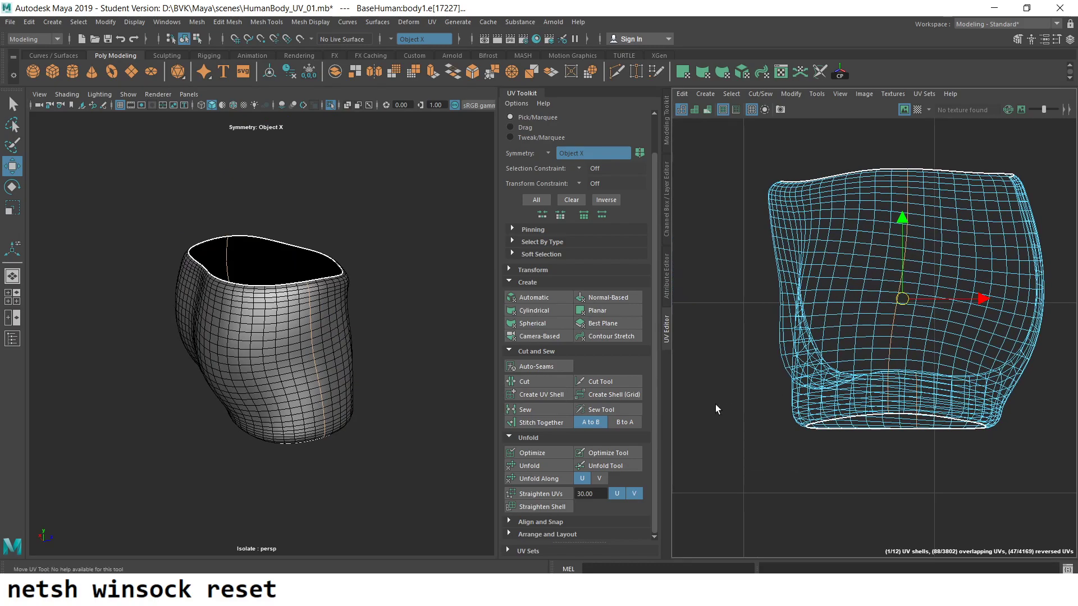
left_click(531, 381)
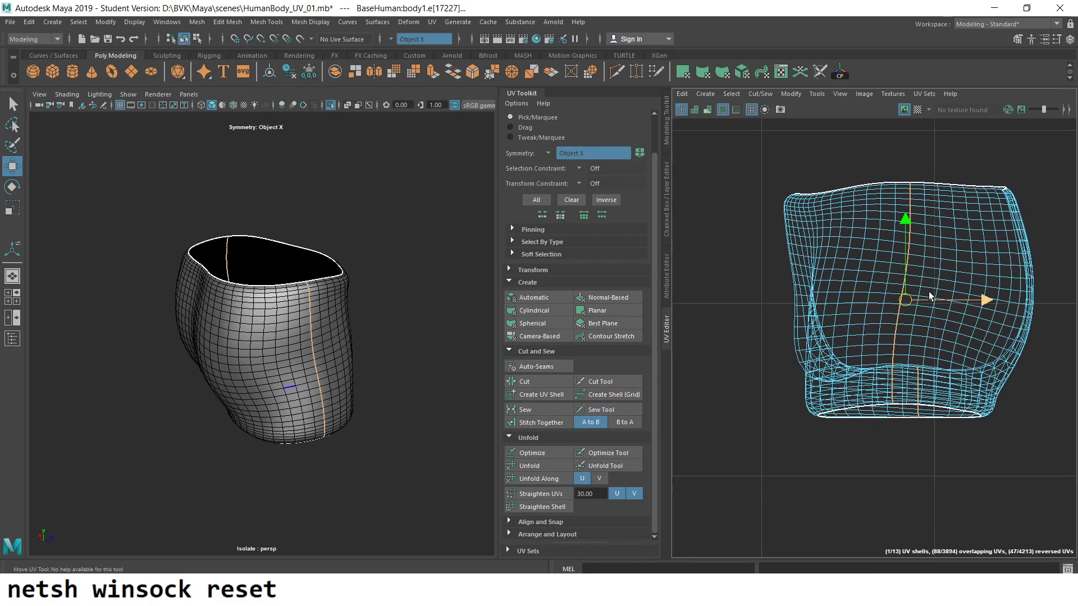
- Switch to UV selection and select one half of the split shell
right_click(960, 268)
left_click(1002, 261)
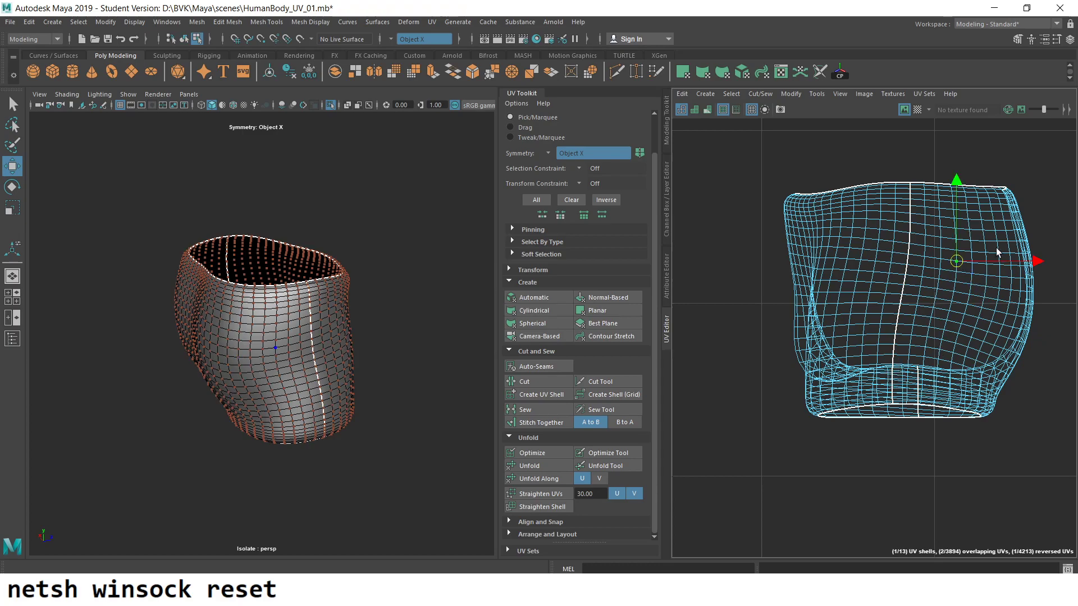
double_click(995, 294)
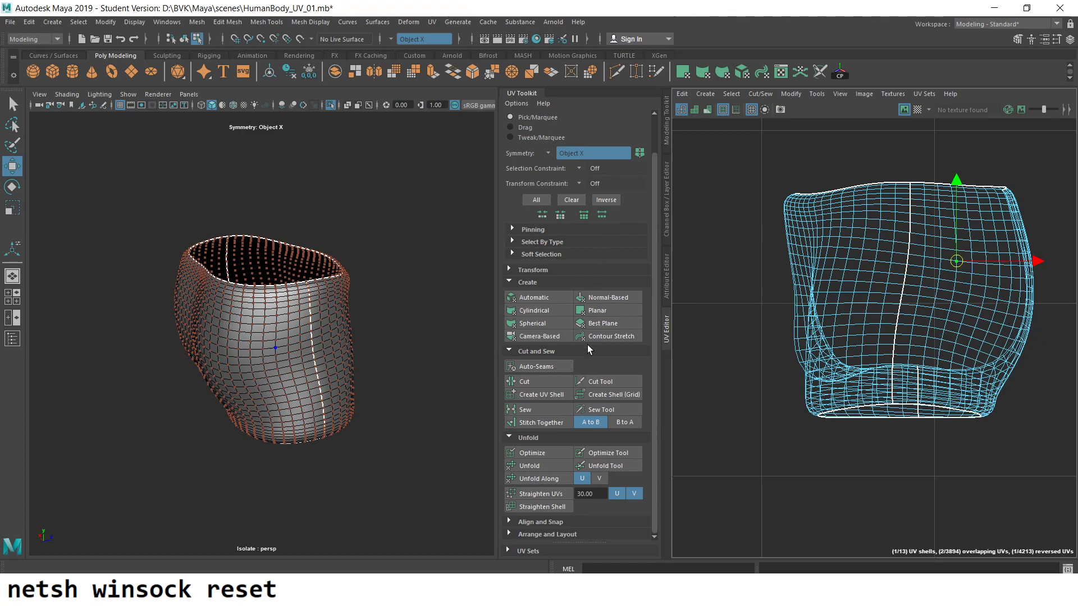
- Unfold the first hip shell, then move and rotate it upright
left_click(531, 464)
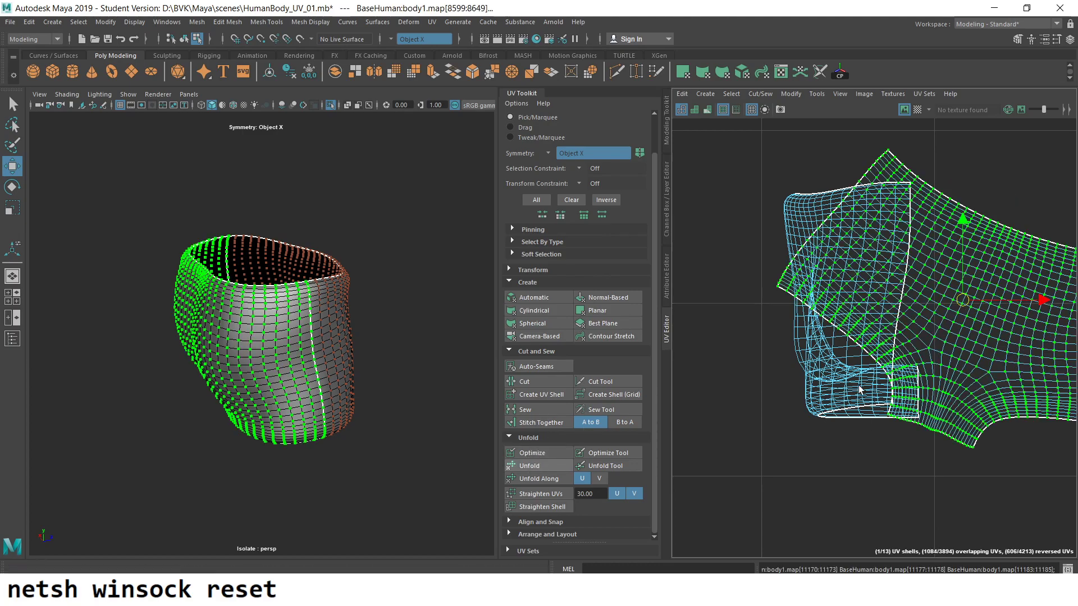
scroll(921, 352, "down", 2)
middle_click_drag(921, 353, 781, 374, "alt")
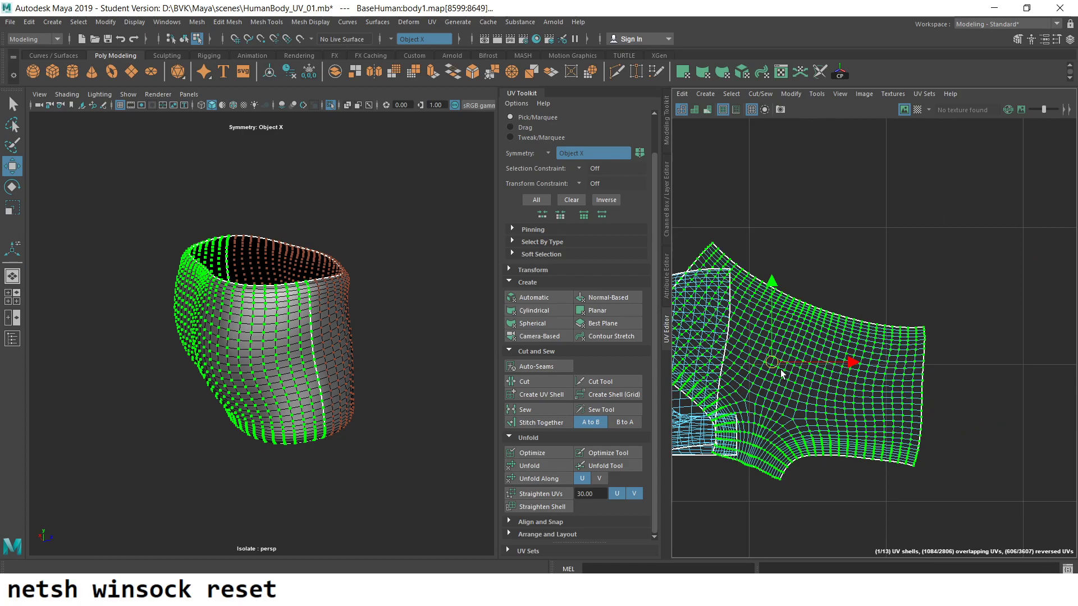
left_click_drag(772, 364, 857, 270)
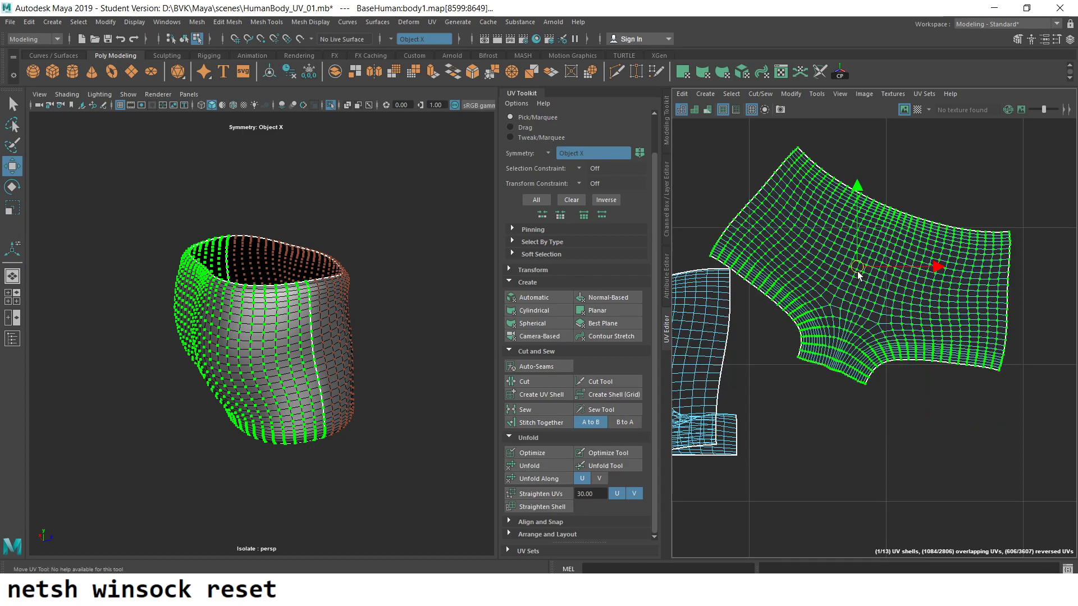
key("e")
left_click_drag(893, 207, 871, 193)
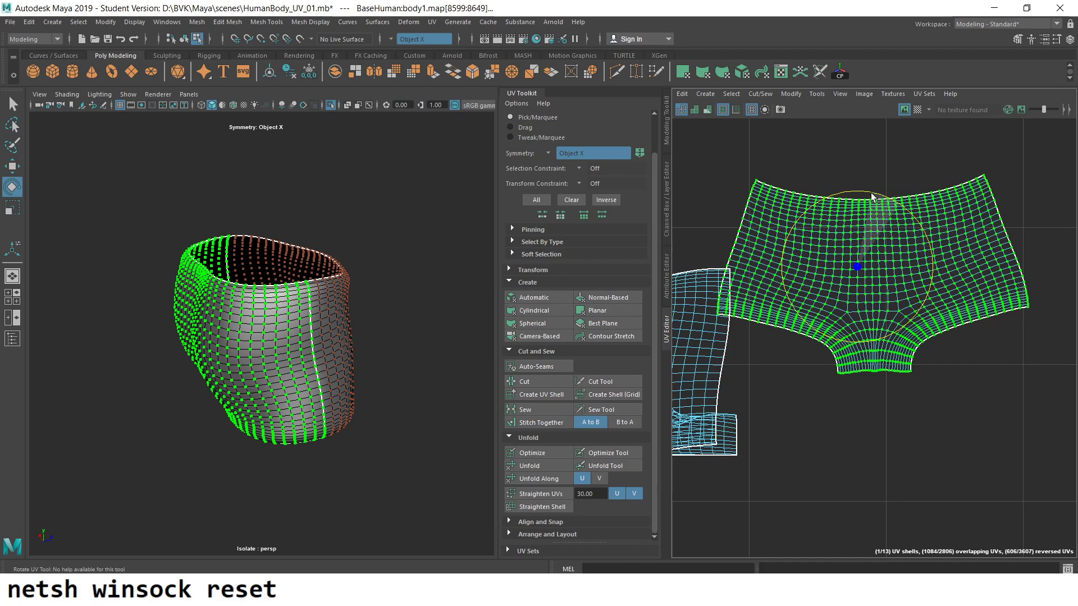
key("w")
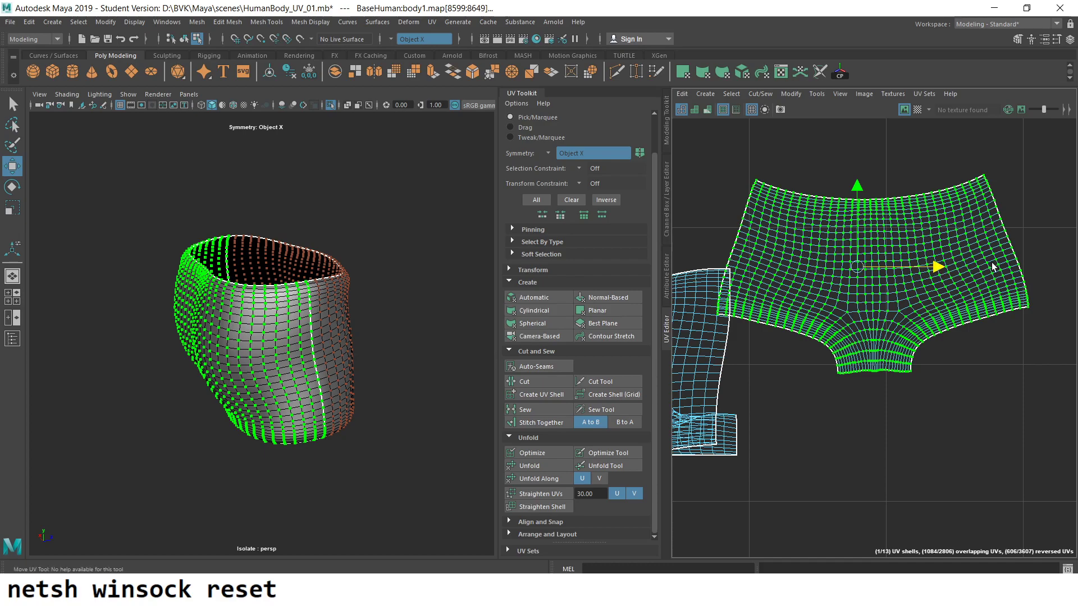
- Unfold the second hip shell, rotate it upright and place it above the first
middle_click_drag(735, 397, 881, 387, "alt")
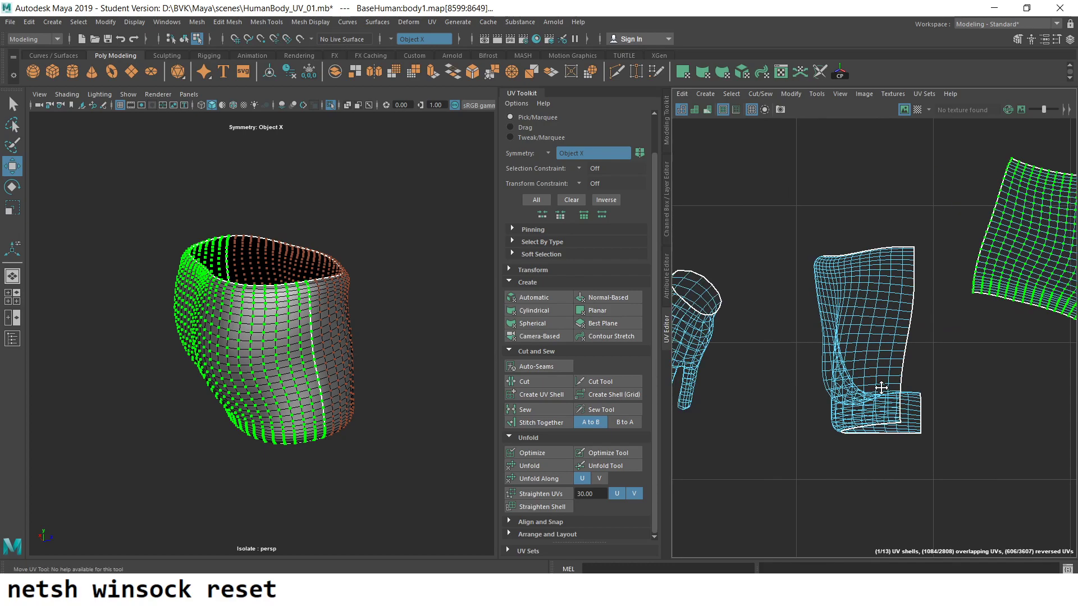
left_click(871, 328)
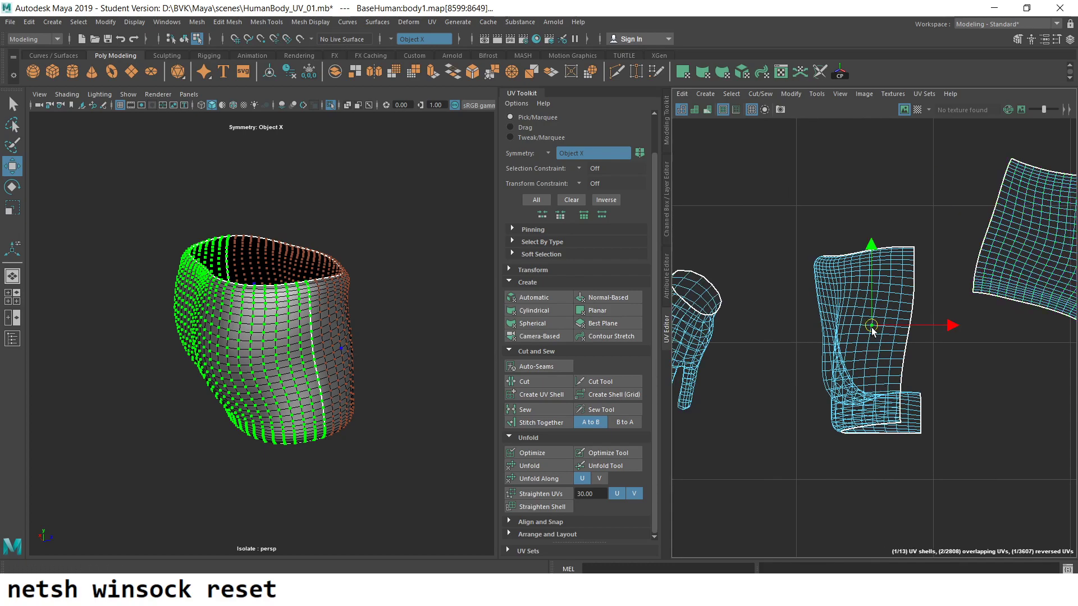
left_click(539, 467)
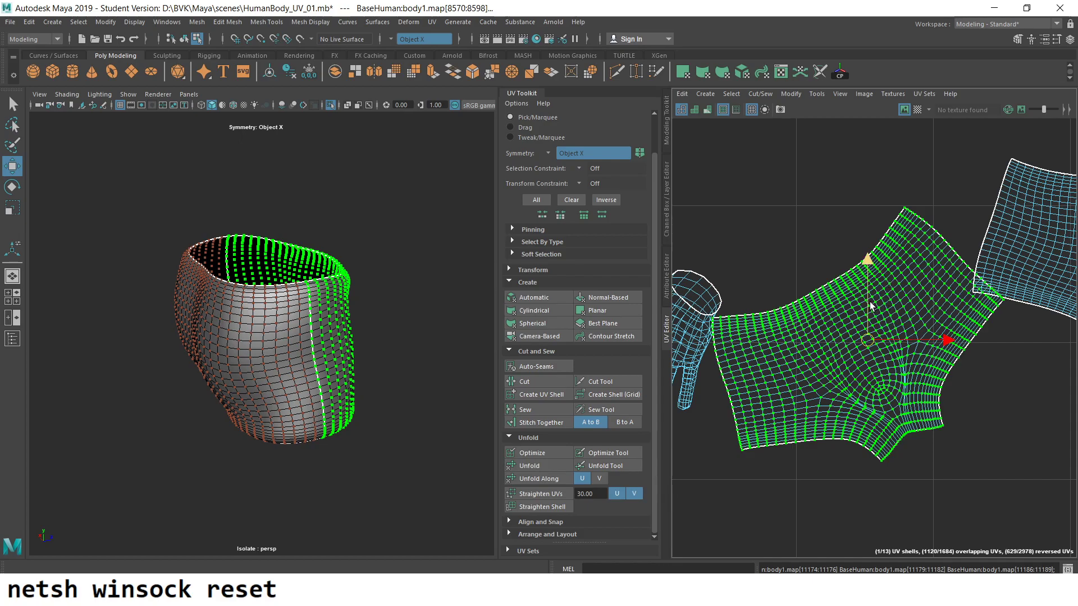
key("e")
left_click_drag(888, 272, 919, 291)
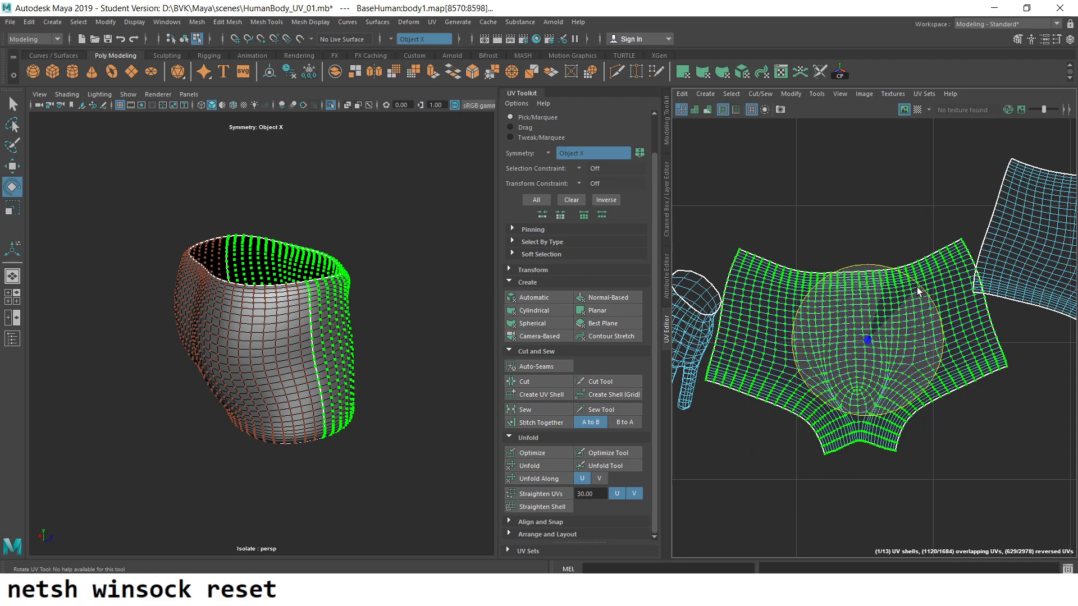
left_click_drag(917, 289, 923, 332)
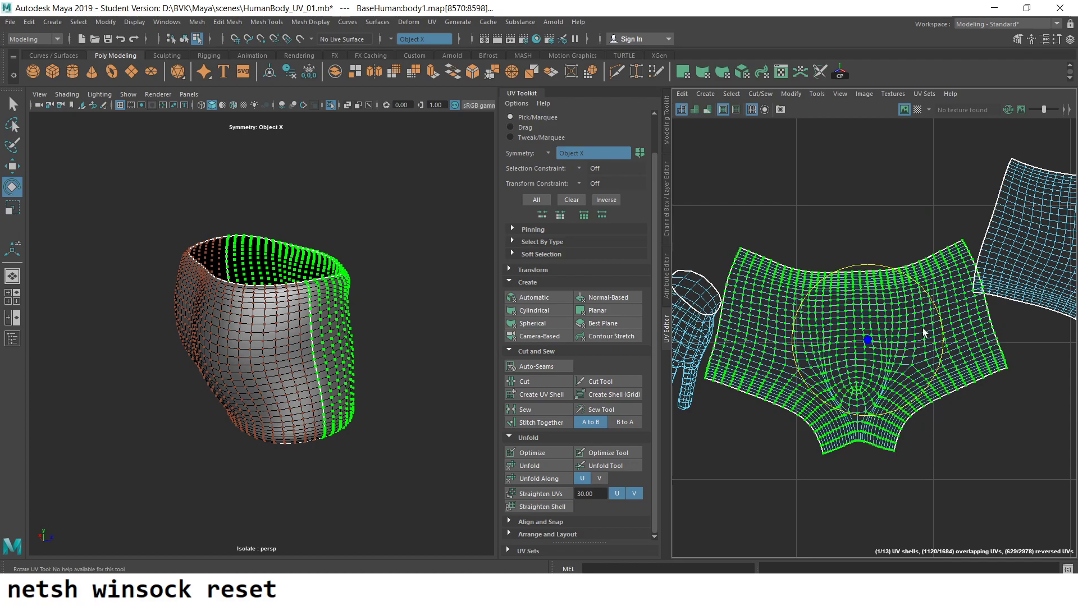
scroll(926, 438, "down", 2)
middle_click_drag(898, 370, 807, 364, "alt")
key("w")
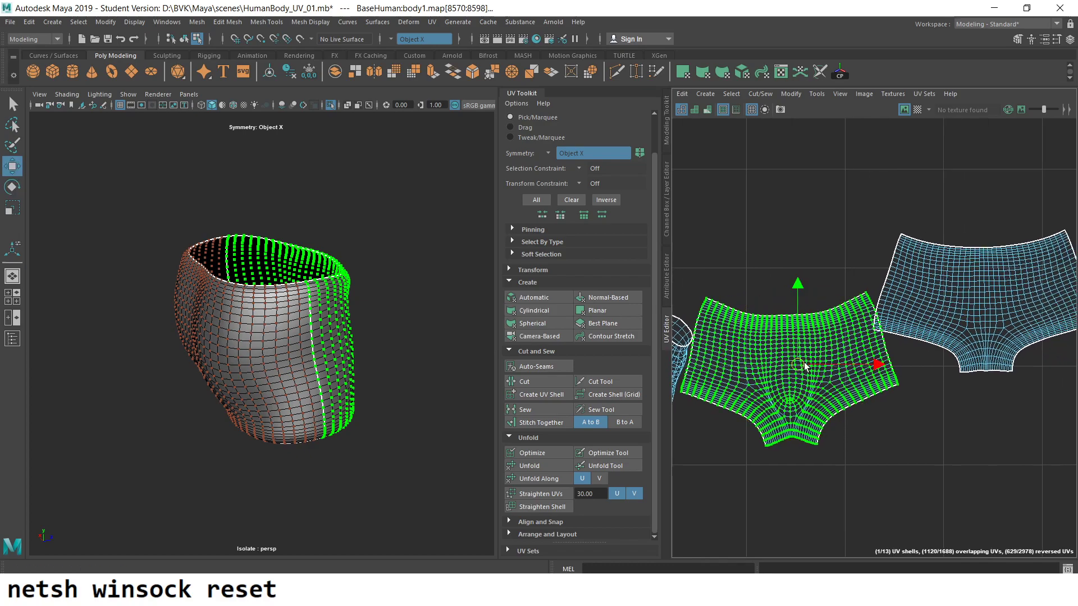
left_click_drag(797, 364, 986, 161)
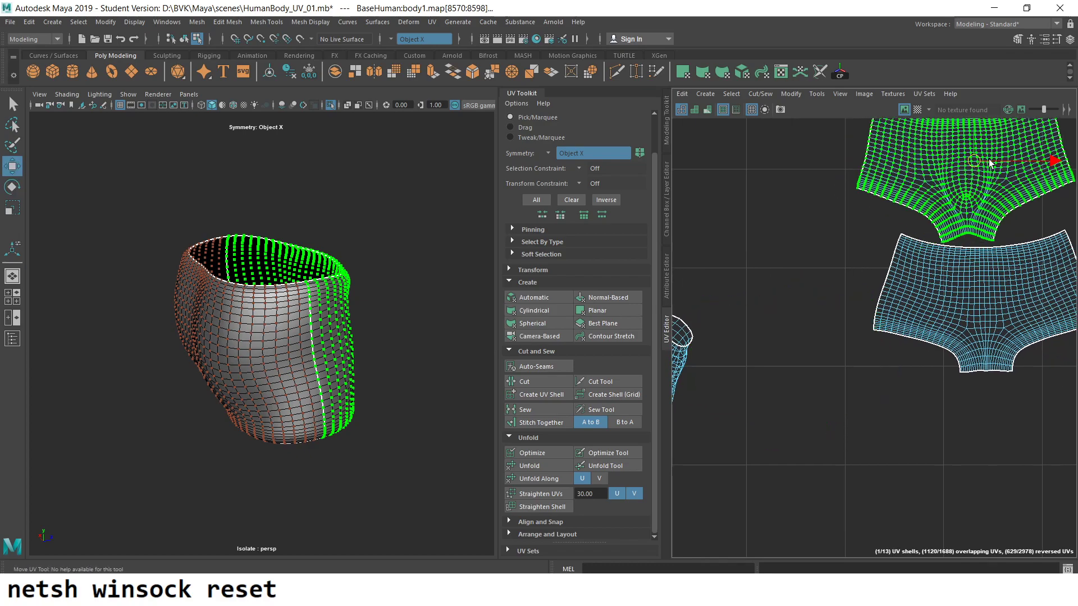
- Zoom out to review all UV shells and orbit around the hip piece
mouse_move(914, 287)
middle_mouse_down("alt")
mouse_move(807, 368)
mouse_move(819, 410)
middle_mouse_up("alt")
mouse_move(876, 413)
right_mouse_down("alt")
mouse_move(958, 404)
mouse_move(943, 415)
mouse_move(954, 418)
right_mouse_up("alt")
mouse_move(369, 299)
left_mouse_down("alt")
mouse_move(255, 270)
mouse_move(252, 308)
left_mouse_up("alt")
right_click_drag(252, 306, 277, 283)
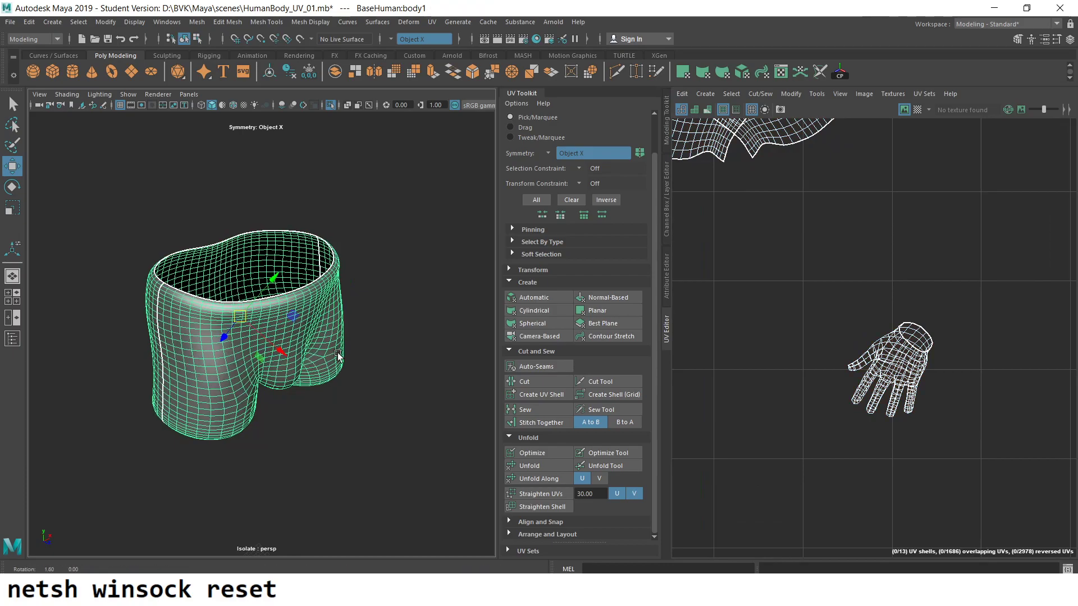
left_click_drag(314, 270, 375, 262, "alt")
- Leave the isolated view to show the full body and select it to display its UVs
left_click(375, 262)
left_click(29, 22)
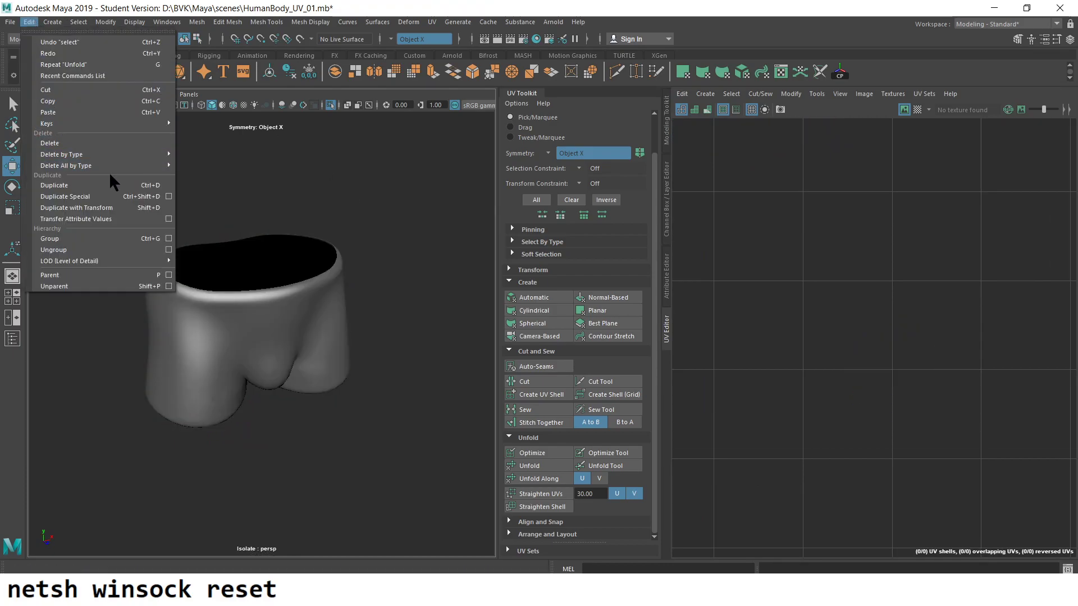
left_click(218, 176)
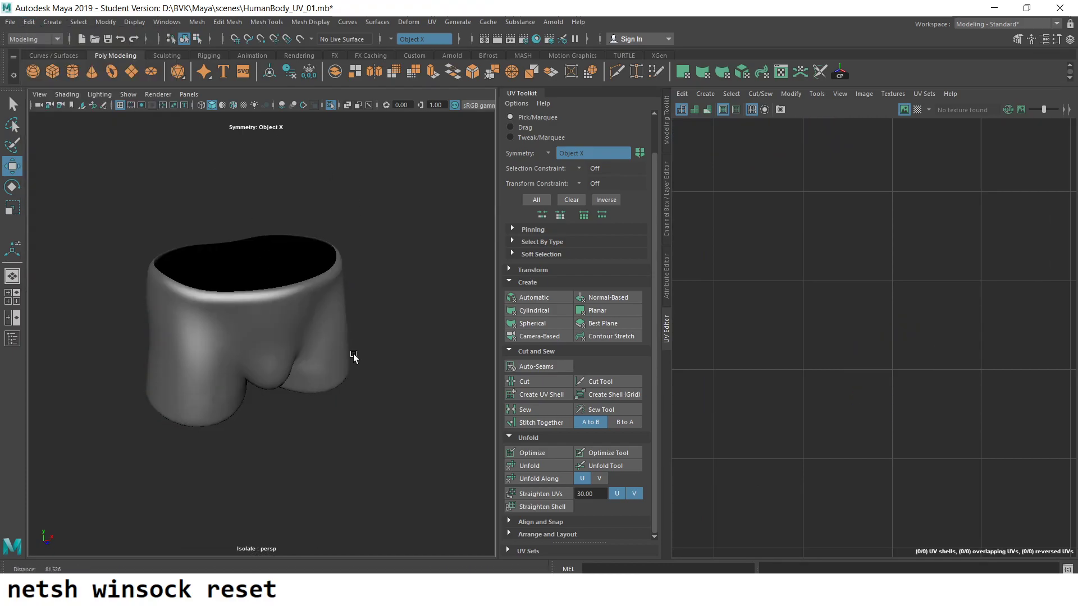
left_click_drag(353, 353, 298, 271, "alt")
left_click(329, 105)
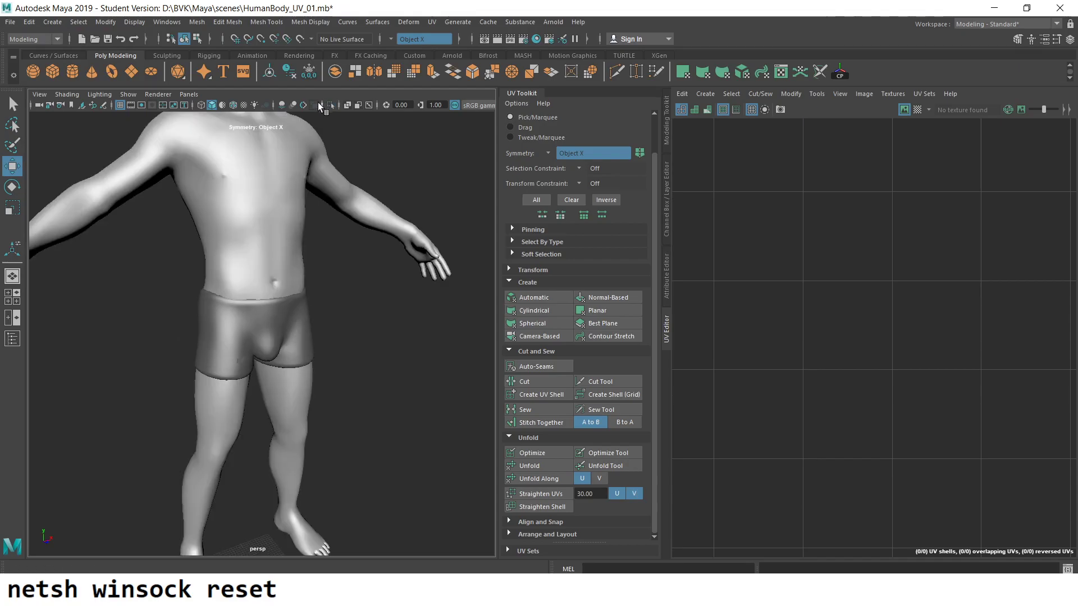
right_click_drag(317, 102, 387, 470, "alt")
mouse_move(387, 470)
left_mouse_down("alt")
mouse_move(341, 514)
mouse_move(268, 466)
mouse_move(217, 403)
mouse_move(147, 264)
left_mouse_up("alt")
left_click(147, 265)
- Zoom in on the hand UVs and select the whole hand shell of faces
scroll(813, 344, "down", 3)
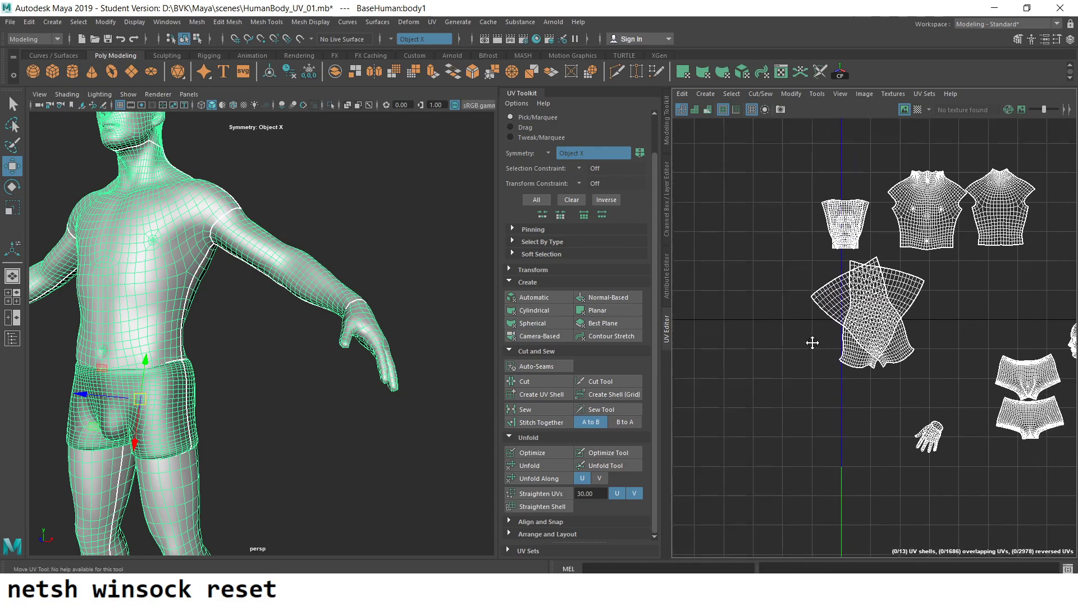
middle_click_drag(813, 344, 690, 293, "alt")
scroll(819, 425, "up", 5)
middle_click_drag(819, 424, 935, 296, "alt")
scroll(893, 275, "up", 2)
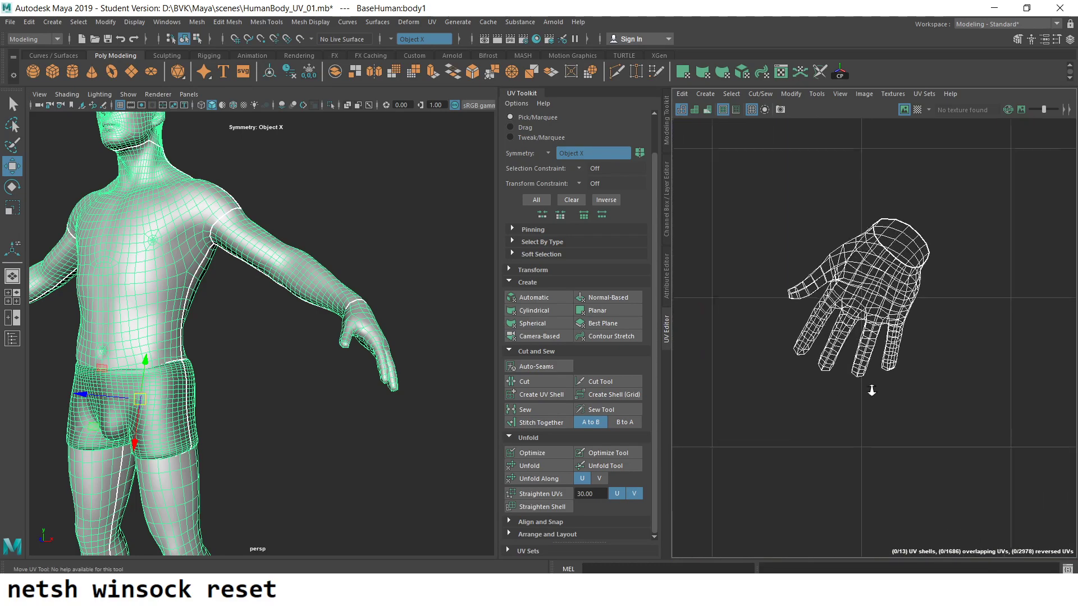
right_click(893, 275)
left_click(892, 306)
double_click(876, 314)
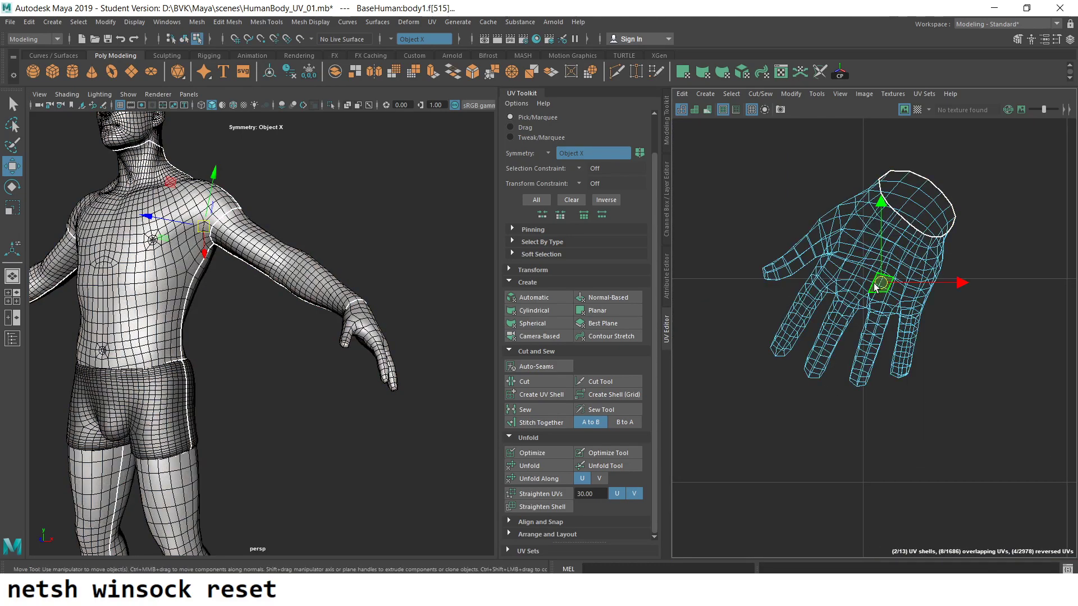
- Frame the selected hand faces up close and orbit around the forearm and hand
scroll(354, 357, "down", 5)
left_click_drag(354, 357, 315, 337, "alt")
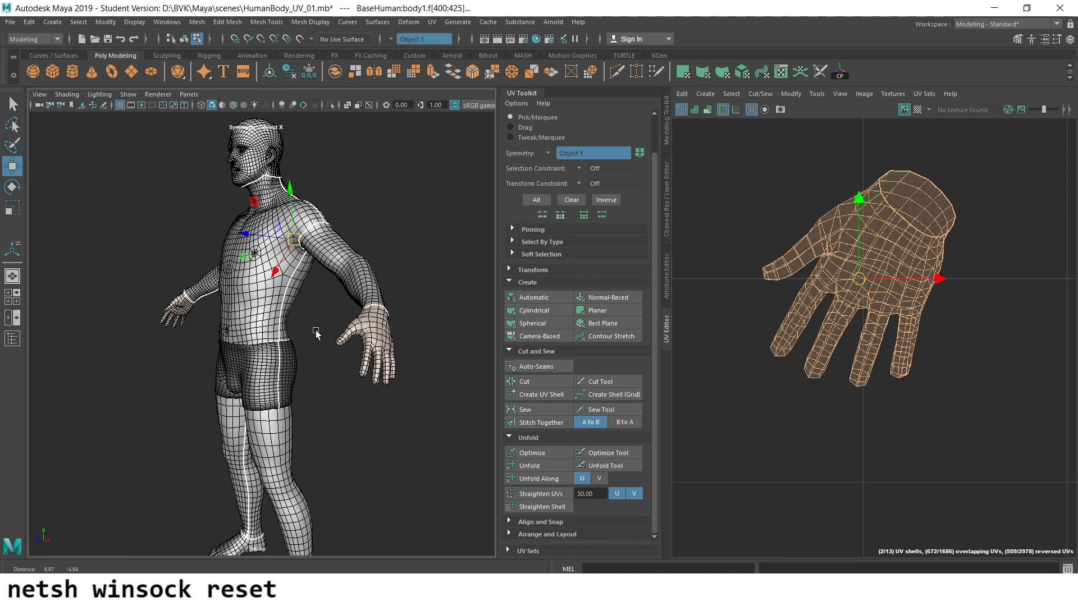
scroll(311, 437, "up", 5)
scroll(443, 254, "up", 3)
key("f")
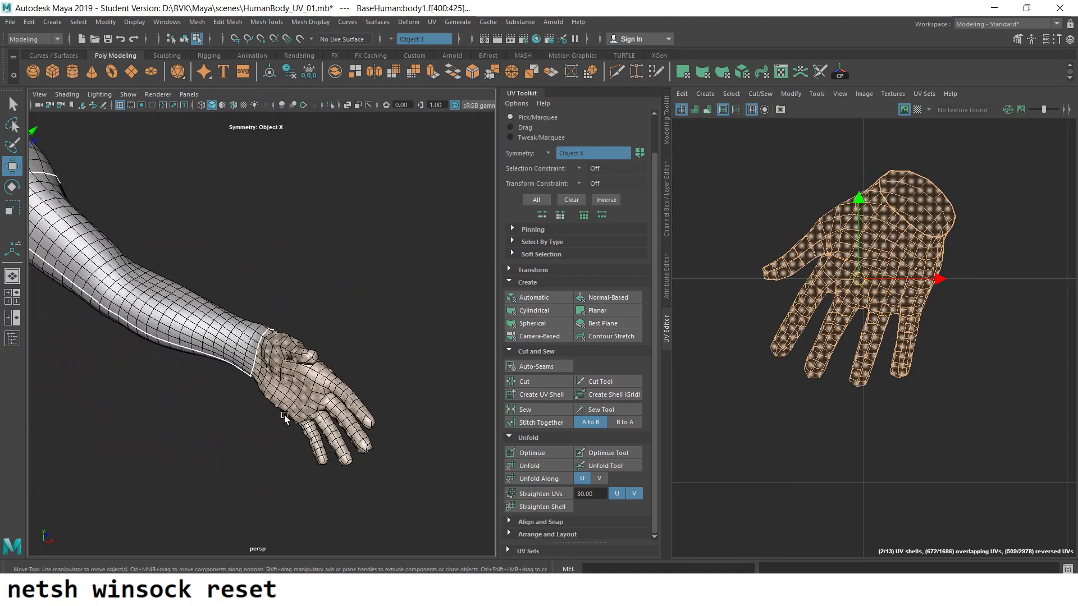
scroll(313, 488, "down", 5)
left_click_drag(199, 457, 311, 389, "alt")
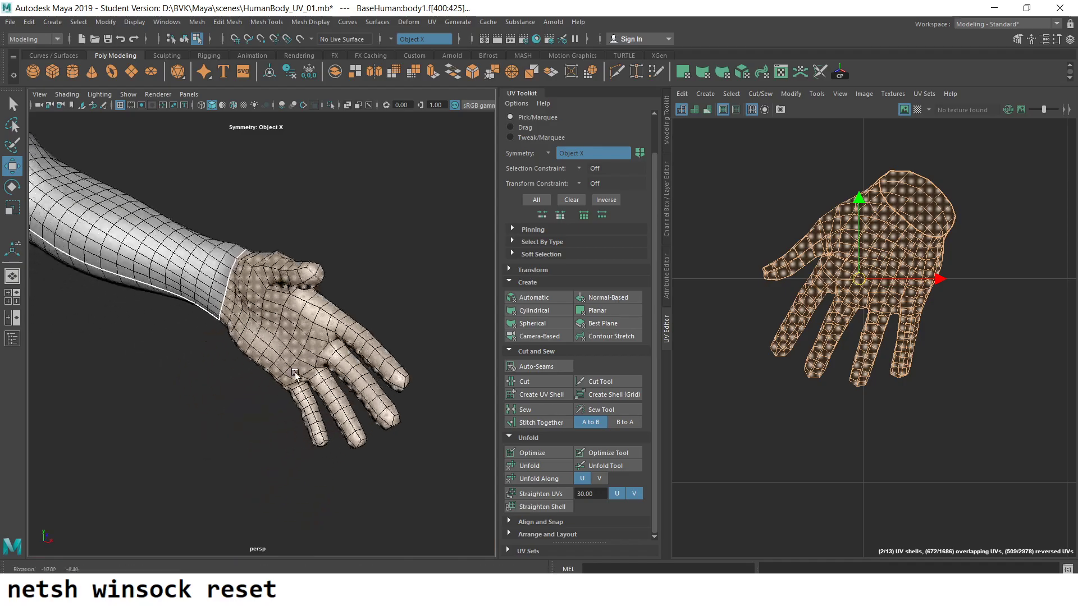
scroll(310, 389, "down", 3)
mouse_move(218, 399)
left_mouse_down("alt")
mouse_move(328, 403)
mouse_move(225, 331)
mouse_move(301, 354)
mouse_move(297, 340)
left_mouse_up("alt")
scroll(328, 403, "up", 5)
right_click_drag(299, 230, 290, 174)
- Switch to Edge mode and select the first edges between the fingers
left_click_drag(331, 244, 329, 271, "alt")
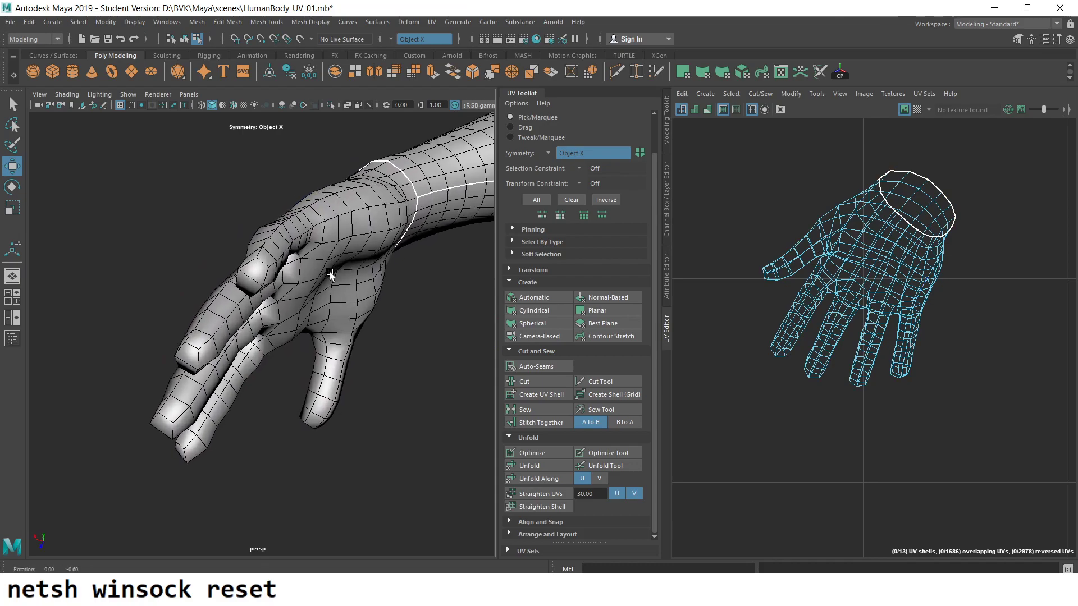
left_click(258, 251)
mouse_move(327, 281)
left_mouse_down("alt")
mouse_move(345, 283)
mouse_move(349, 297)
left_mouse_up("alt")
scroll(915, 407, "up", 3)
scroll(917, 470, "up", 3)
scroll(881, 460, "up", 2)
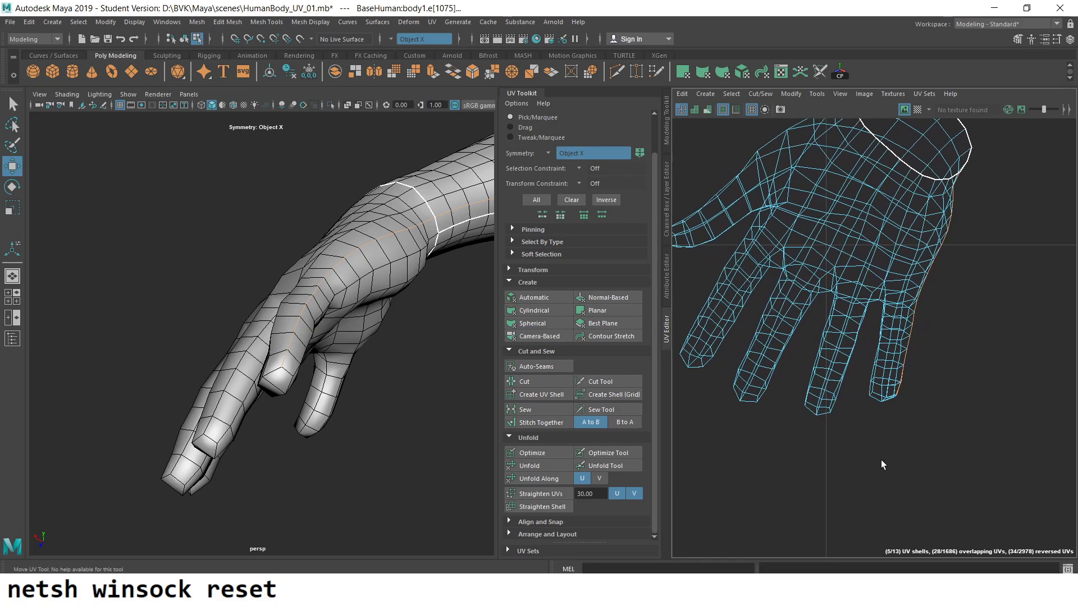
scroll(880, 459, "up", 2)
scroll(880, 460, "up", 2)
mouse_move(339, 320)
left_mouse_down("alt")
mouse_move(292, 295)
mouse_move(304, 267)
mouse_move(343, 270)
mouse_move(347, 303)
mouse_move(376, 339)
mouse_move(397, 395)
left_mouse_up("alt")
left_click(348, 271)
left_click(381, 354)
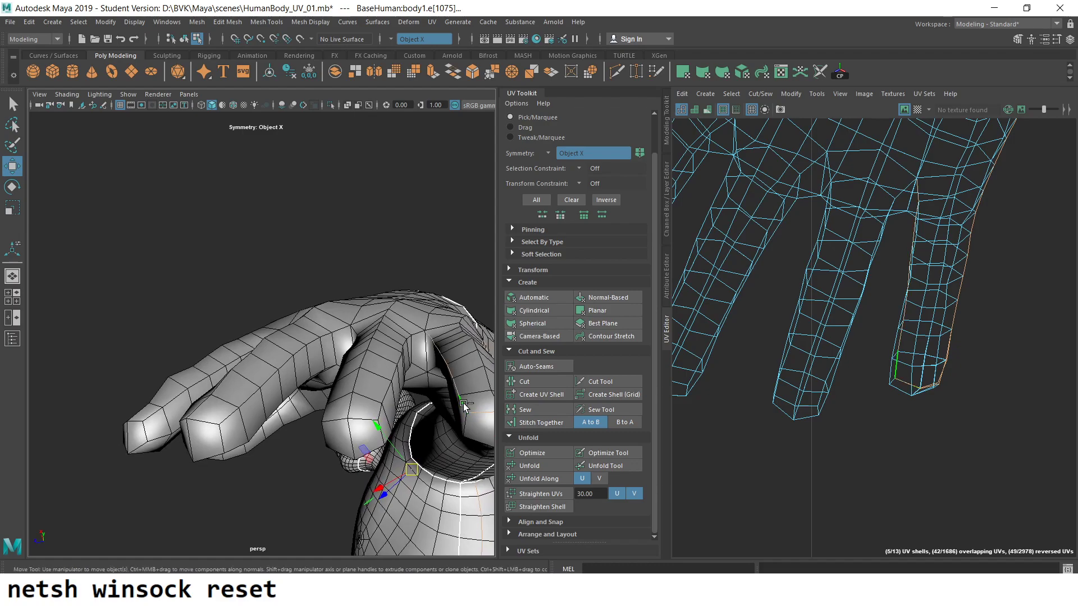
left_click(360, 416)
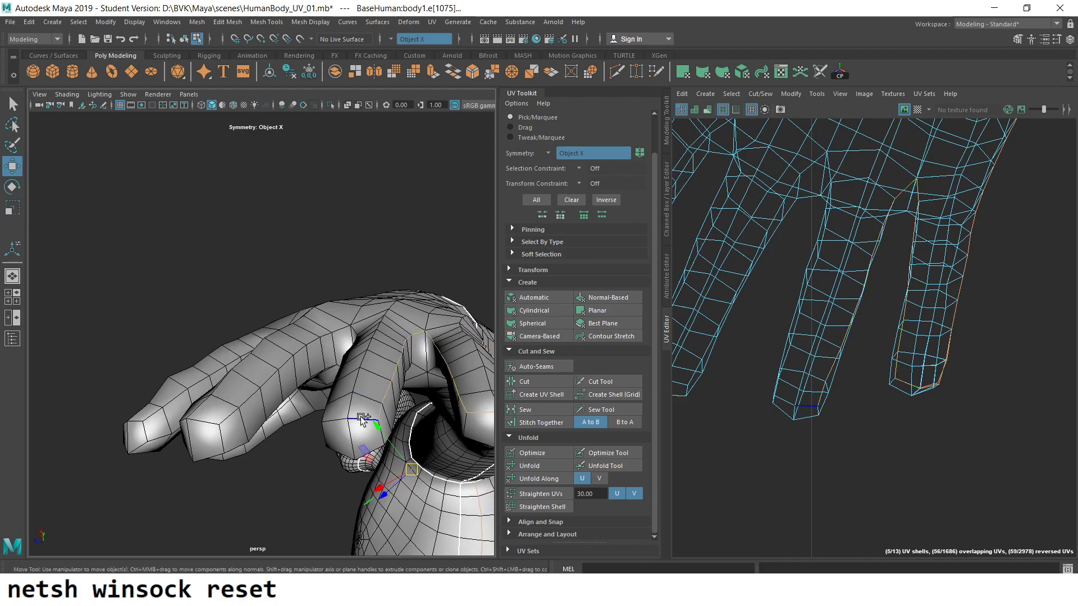
- Add more finger-separating edges to the selection from new angles around the hand
left_click_drag(339, 433, 342, 405, "alt")
left_click(342, 405)
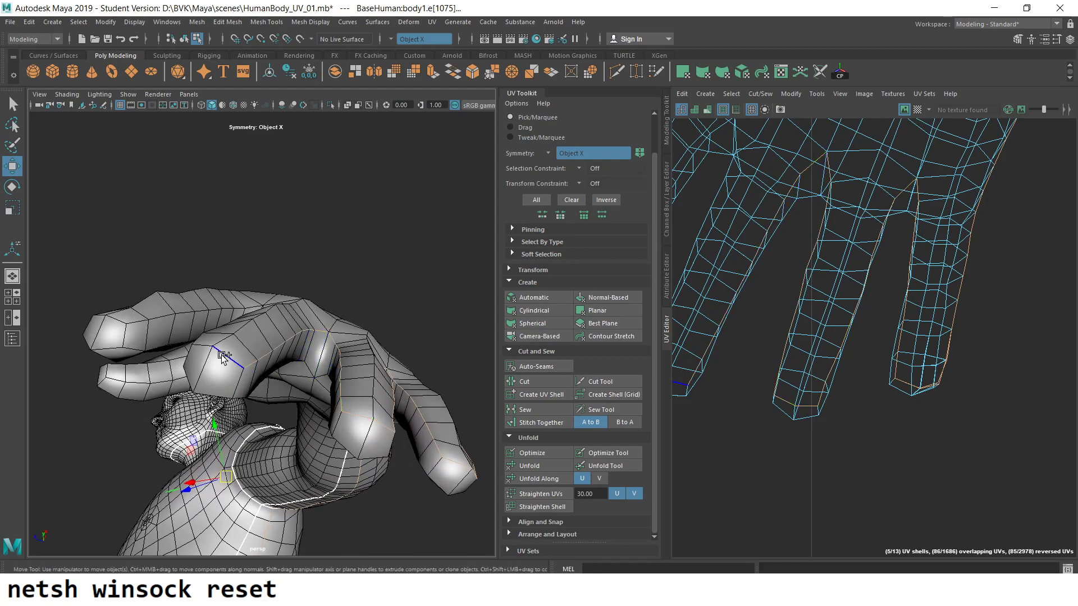
mouse_move(301, 389)
left_mouse_down("alt")
mouse_move(367, 408)
mouse_move(351, 424)
left_mouse_up("alt")
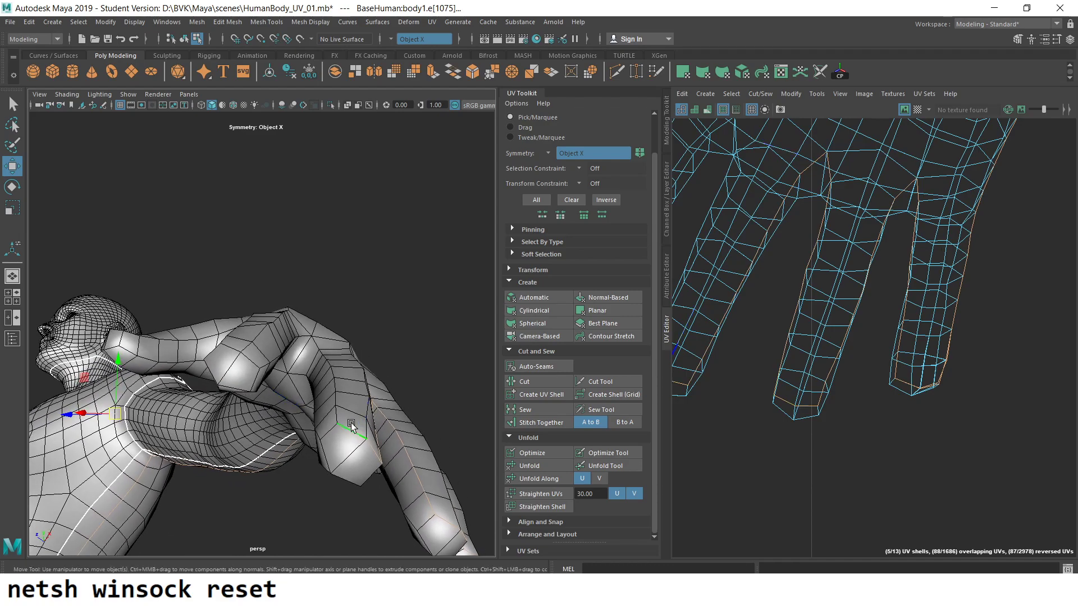
left_click(306, 335)
left_click(262, 364)
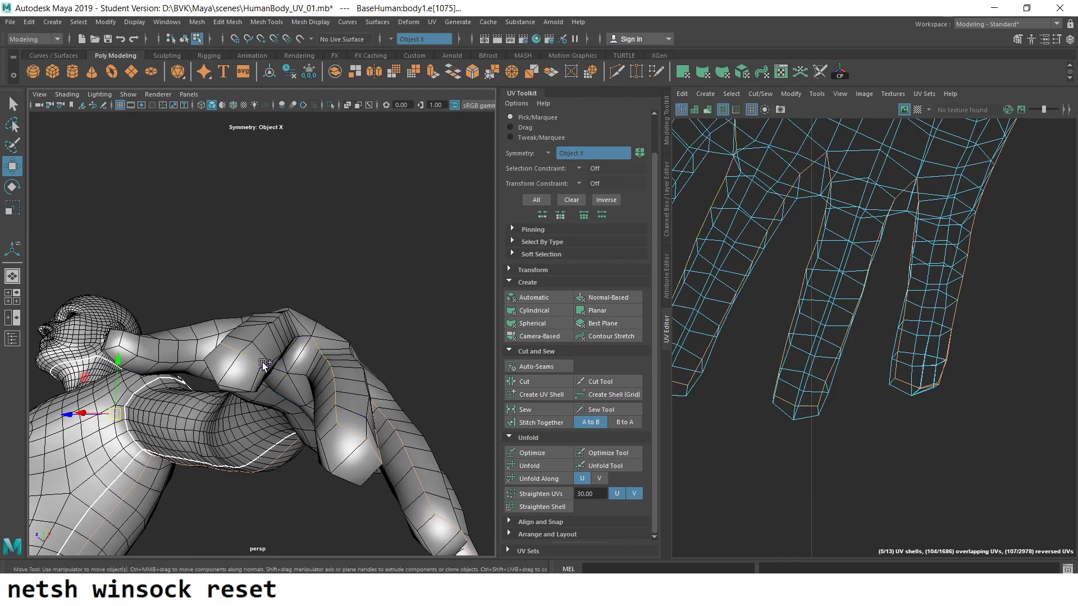
left_click_drag(264, 398, 298, 417, "alt")
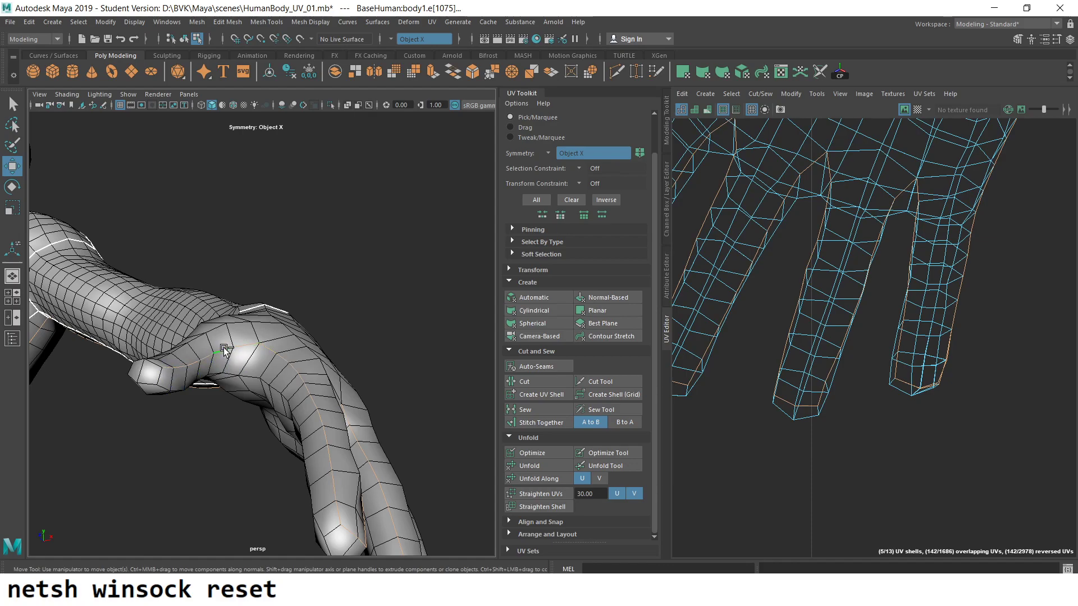
scroll(224, 349, "up", 2)
scroll(227, 393, "up", 1)
scroll(232, 466, "up", 2)
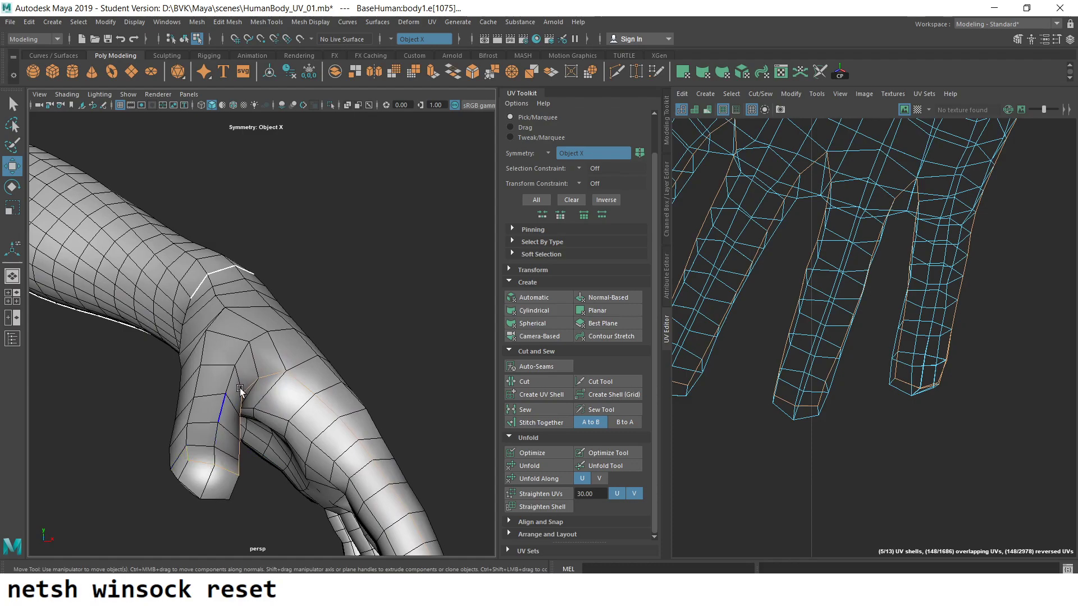
- Adjust the edge selection around the elbow, hips and legs, then view the body's front
left_click_drag(189, 452, 252, 353, "alt")
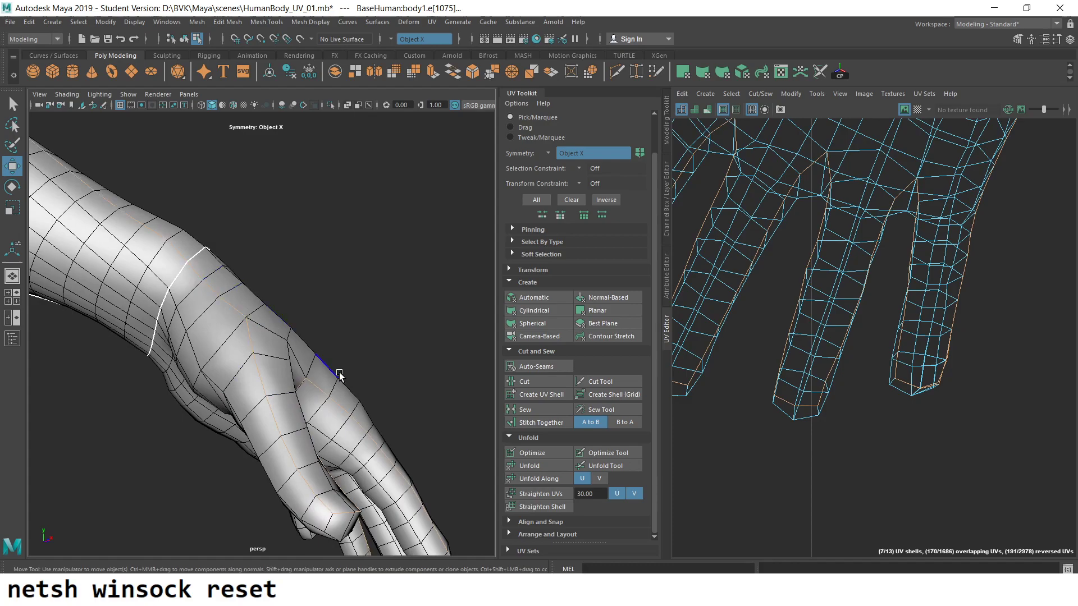
mouse_move(196, 271)
left_mouse_down("alt")
mouse_move(267, 322)
mouse_move(233, 295)
left_mouse_up("alt")
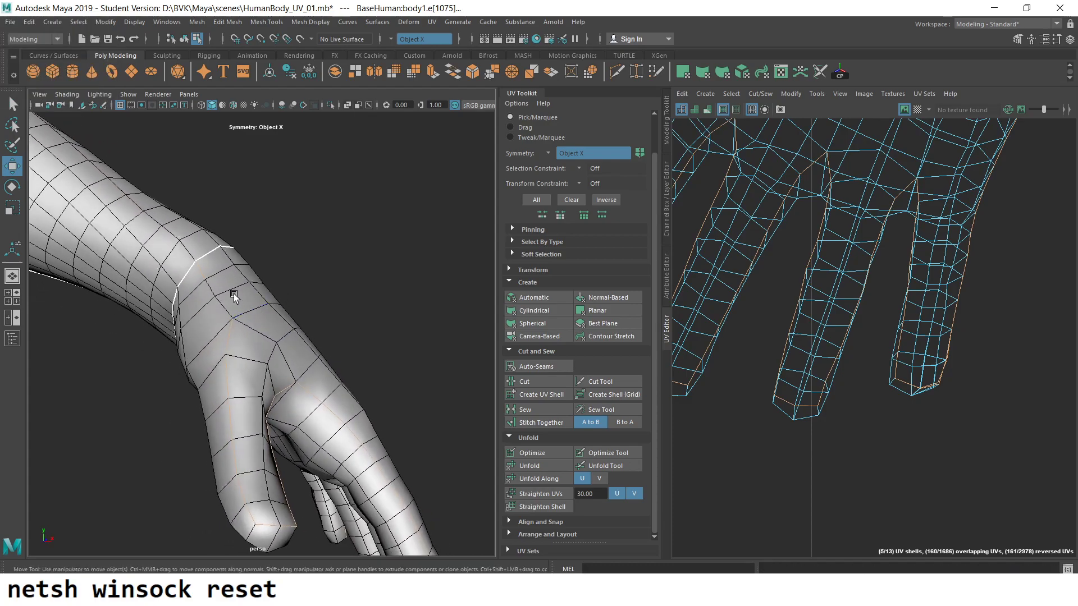
mouse_move(331, 340)
left_mouse_down("alt")
mouse_move(363, 365)
mouse_move(284, 320)
mouse_move(284, 308)
mouse_move(188, 342)
left_mouse_up("alt")
right_click_drag(187, 342, 266, 363, "alt")
mouse_move(266, 364)
left_mouse_down("alt")
mouse_move(140, 413)
mouse_move(193, 428)
mouse_move(133, 396)
left_mouse_up("alt")
left_click_drag(428, 254, 167, 556)
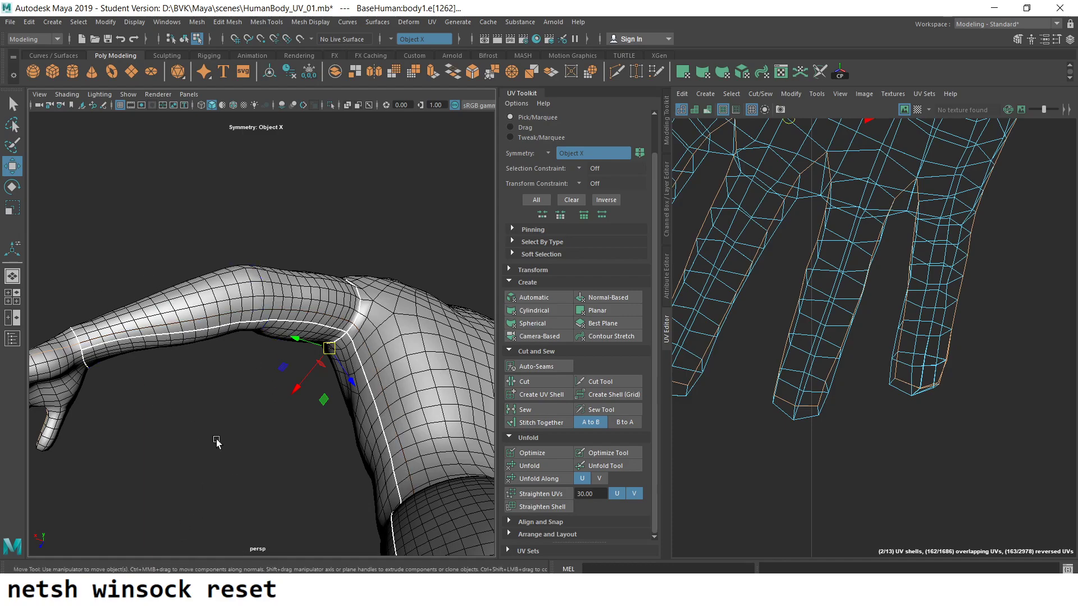
right_click_drag(217, 443, 314, 438, "alt")
left_click_drag(315, 438, 288, 339, "alt")
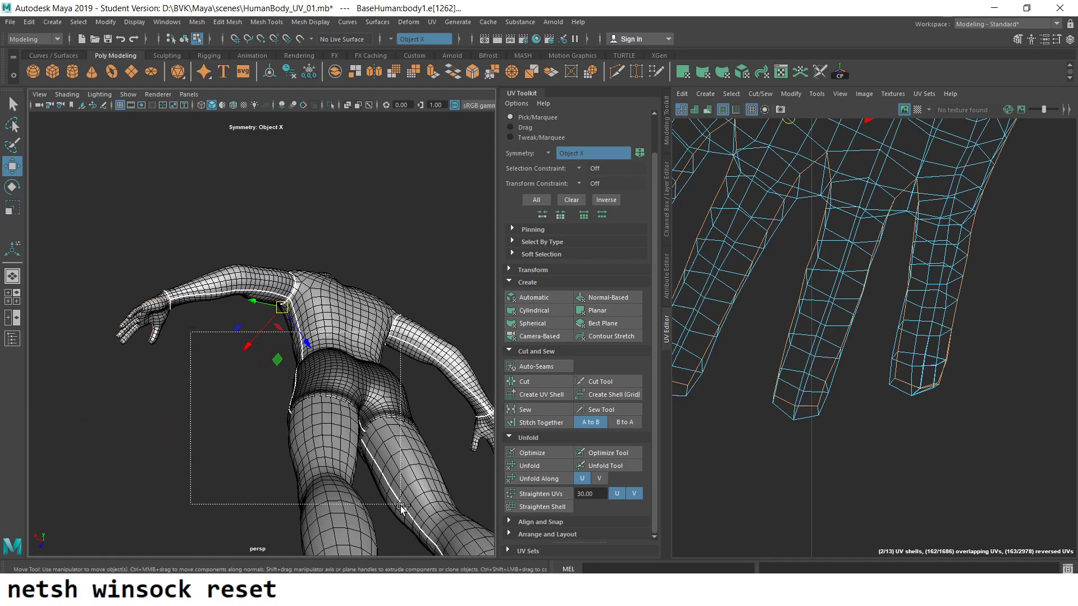
left_click_drag(194, 340, 415, 555)
left_click_drag(307, 375, 952, 351, "alt")
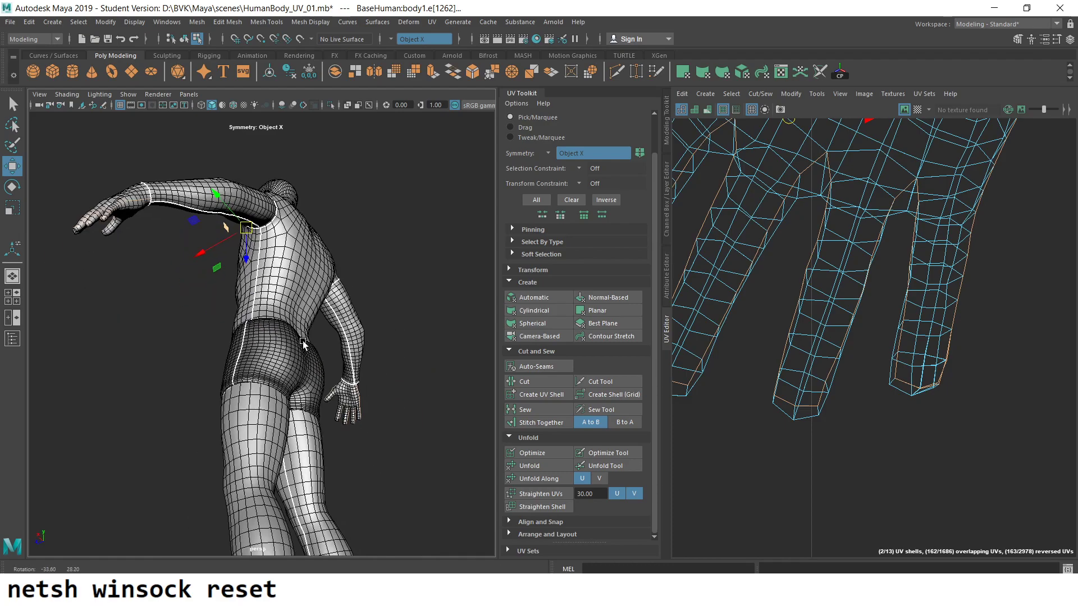
scroll(952, 351, "down", 5)
scroll(952, 351, "down", 2)
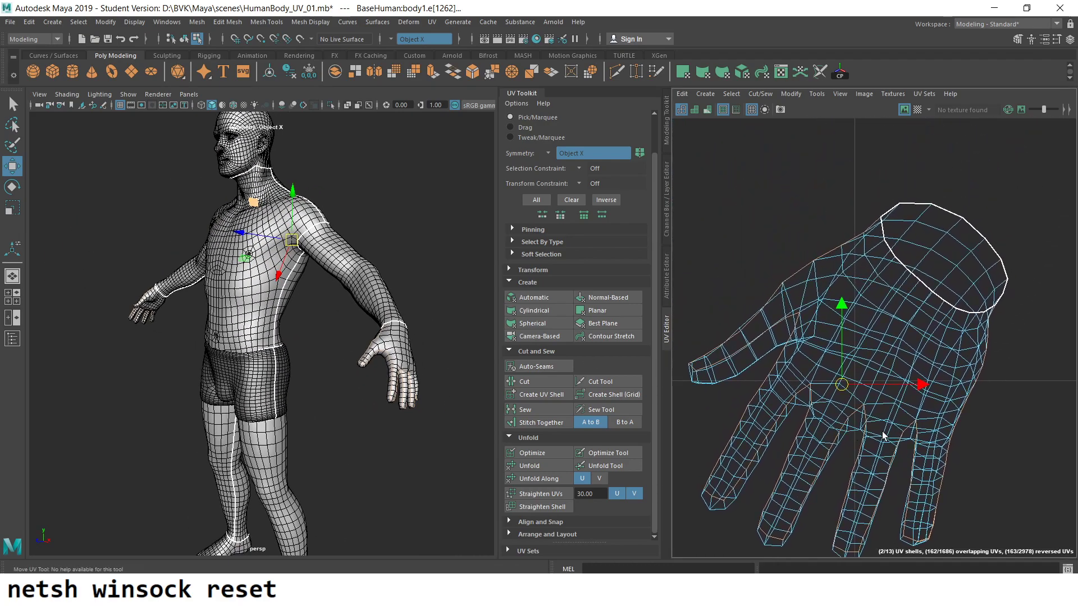
scroll(953, 351, "down", 2)
- Cut the UVs along the finger edges and move the hand shell off the other hand shell
left_click(524, 382)
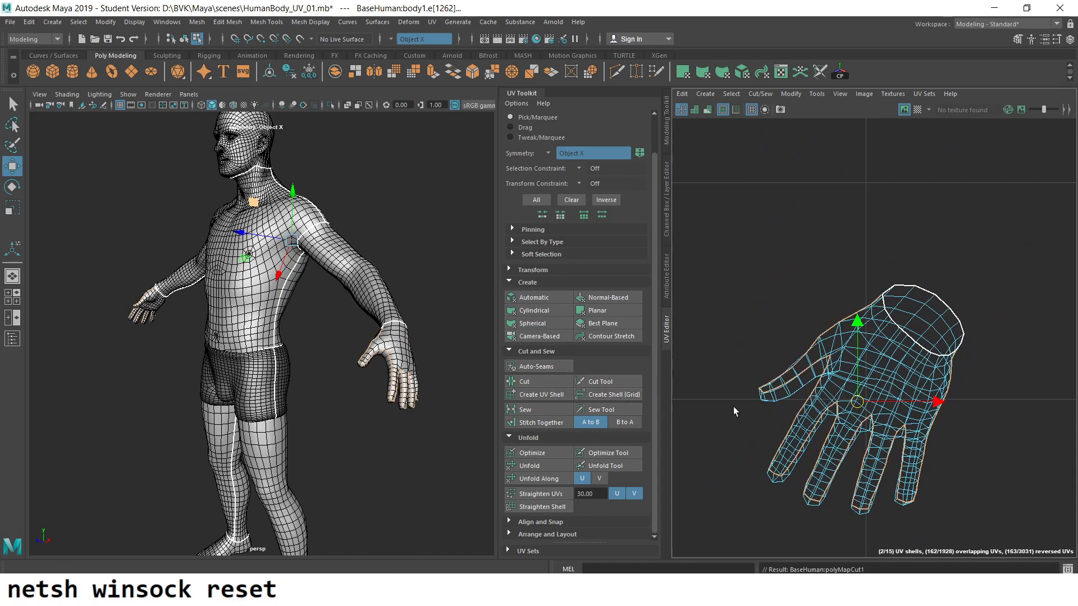
middle_click_drag(882, 356, 863, 316, "alt")
right_click(862, 316)
right_click_drag(877, 323, 878, 324)
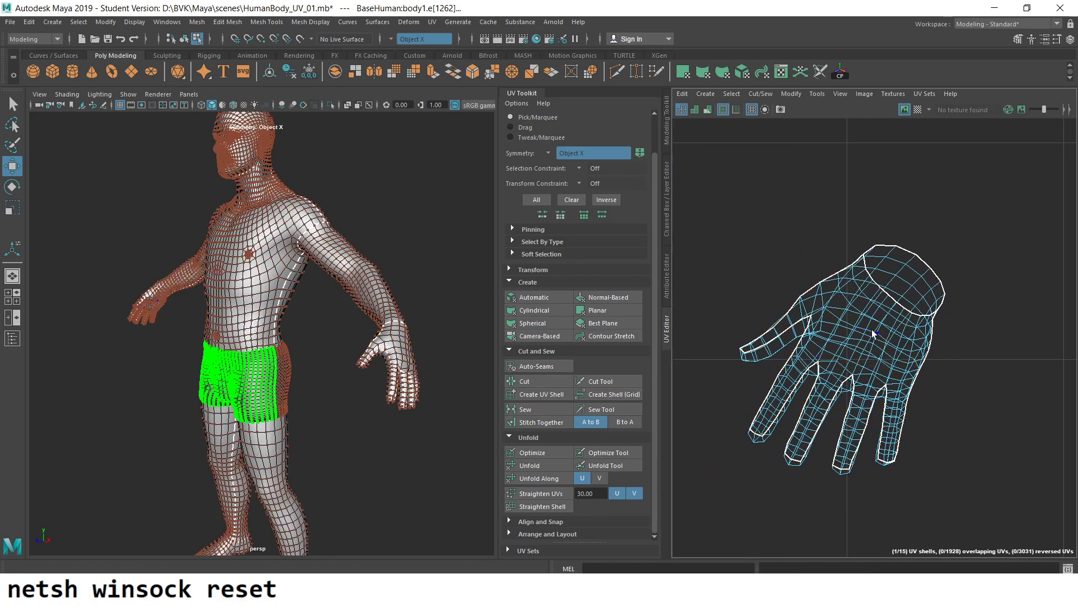
left_click(856, 334)
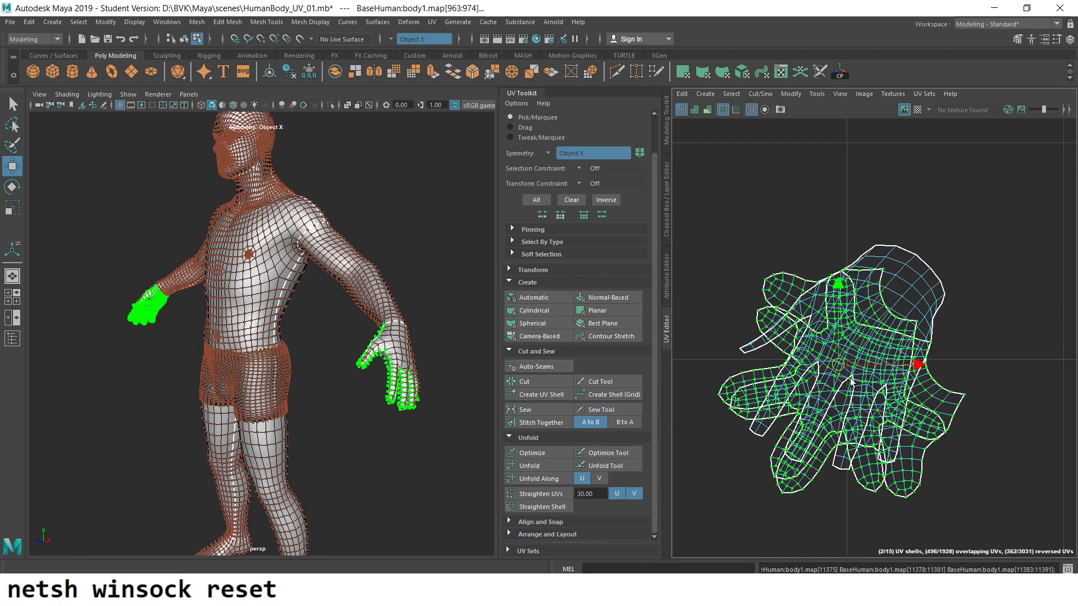
left_click_drag(840, 371, 907, 315)
scroll(774, 308, "down", 3)
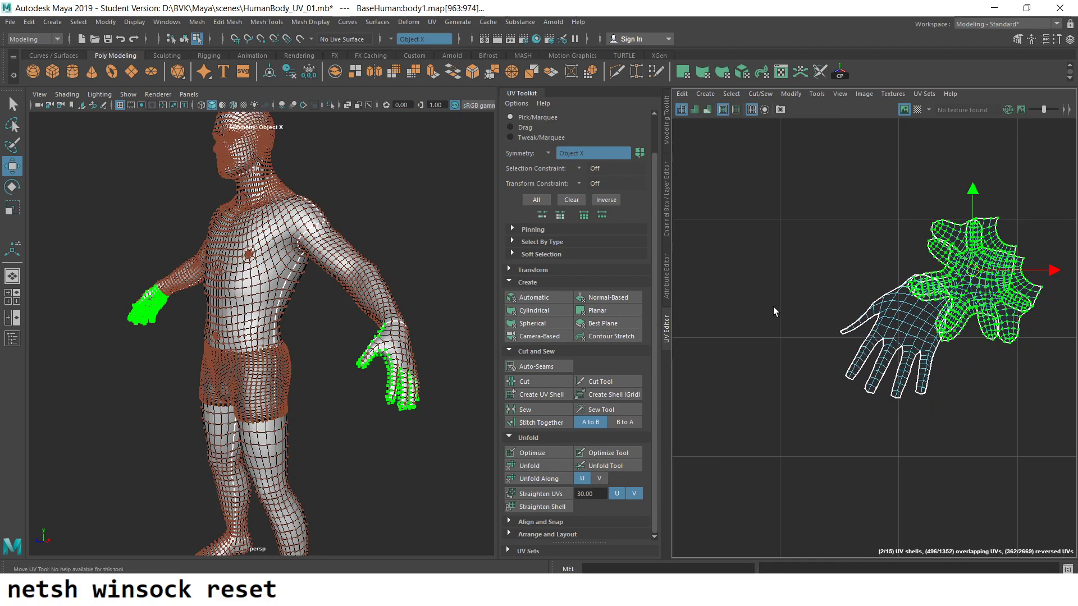
scroll(797, 336, "up", 1)
scroll(871, 425, "up", 1)
left_click_drag(837, 408, 853, 251)
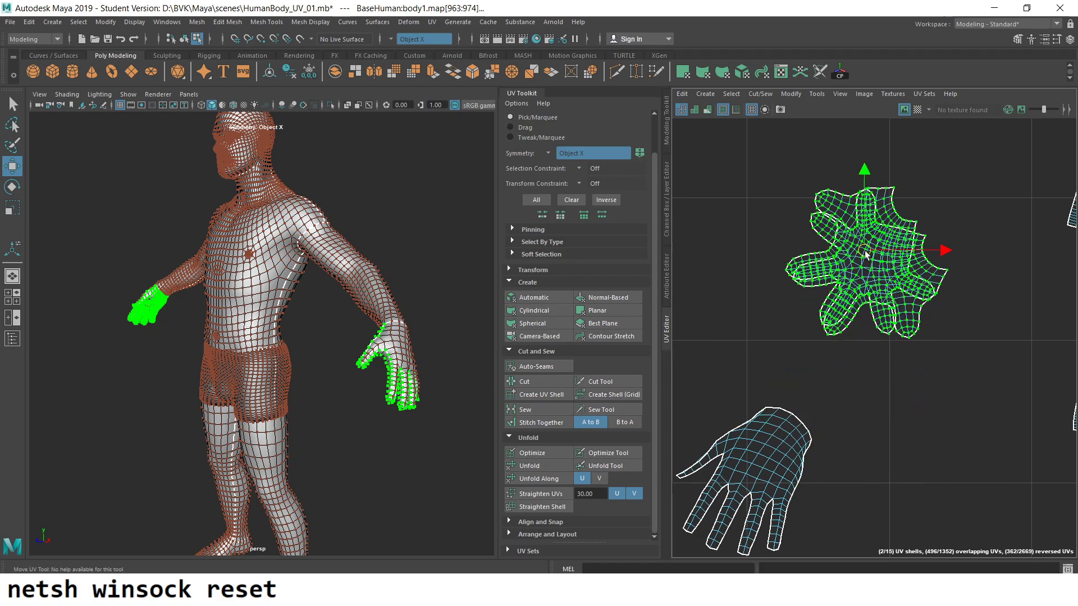
- Unfold the lower hand shell flat and place it beside the other hand shell
left_click(977, 396)
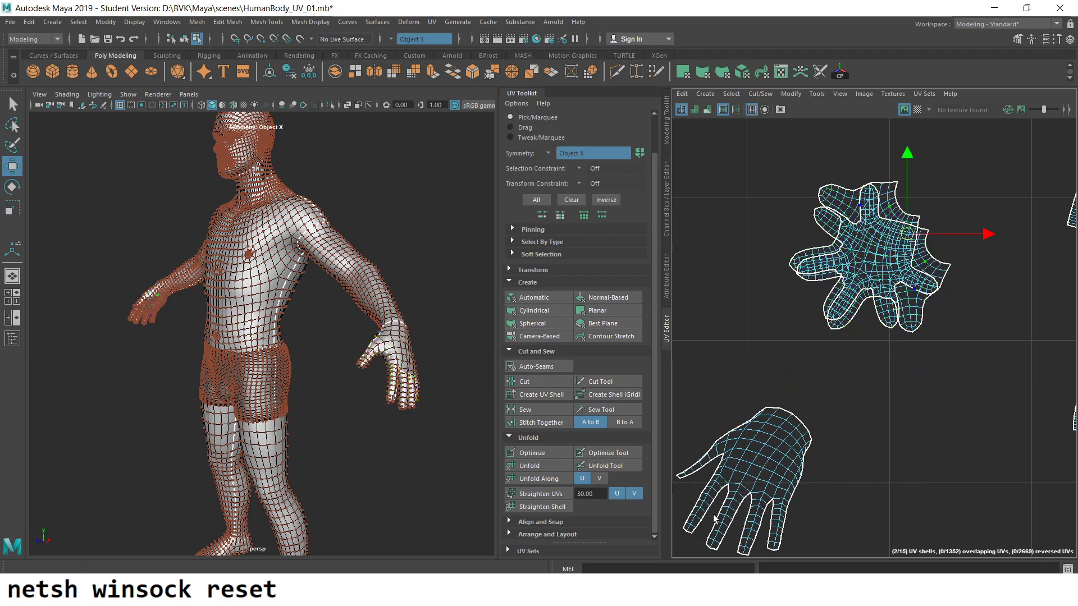
middle_click_drag(714, 519, 836, 449, "alt")
scroll(836, 449, "up", 1)
left_click(842, 377)
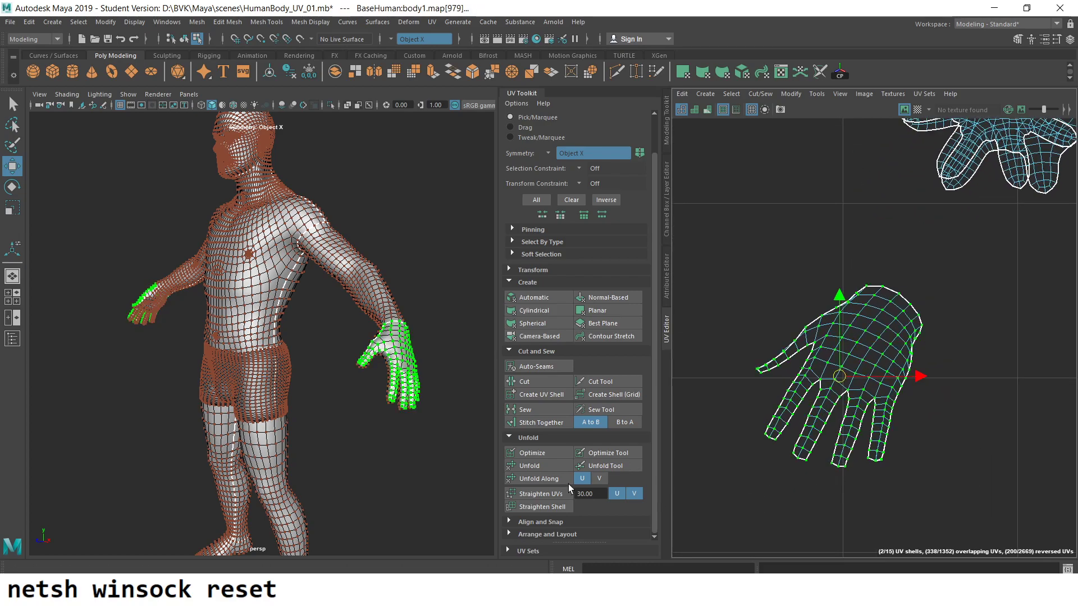
left_click(522, 467)
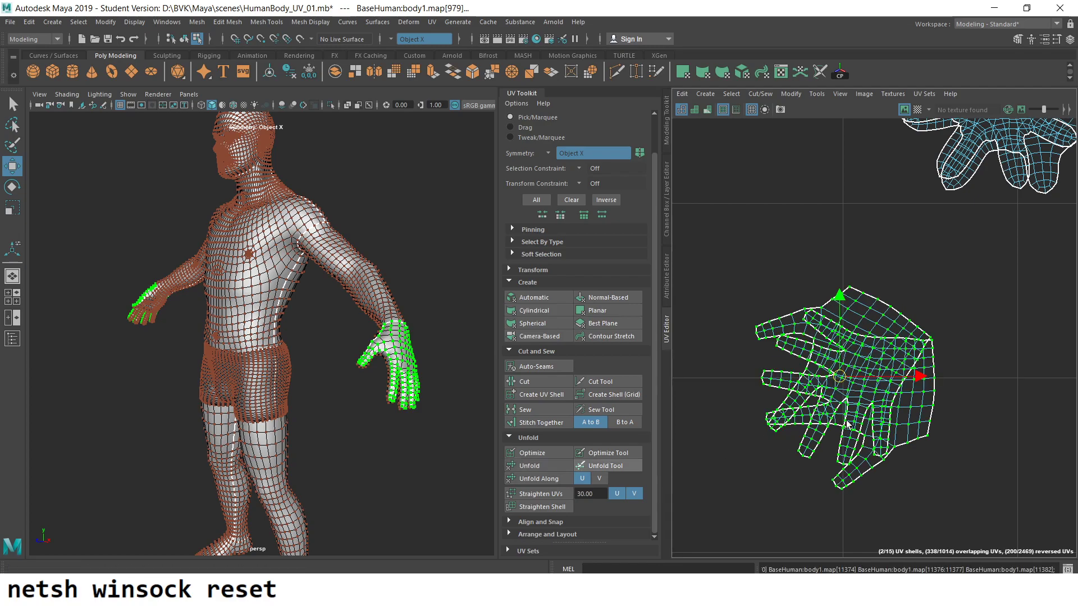
scroll(859, 399, "down", 1)
left_click_drag(854, 395, 812, 173)
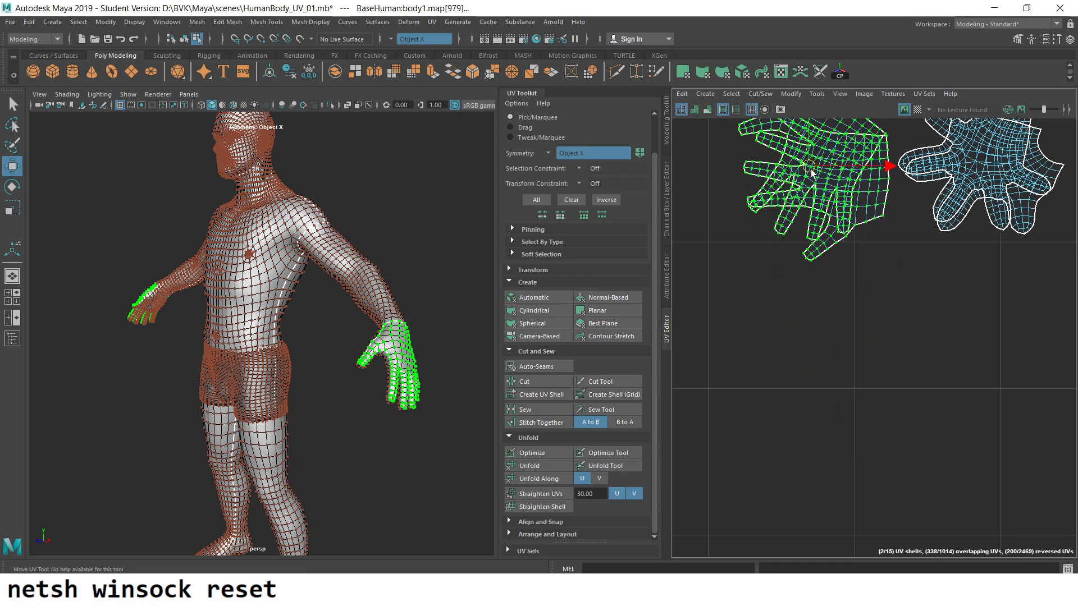
left_click(959, 440)
- Pan and zoom the UV view in on the shorts shell's crotch area
scroll(844, 368, "down", 3)
middle_click_drag(844, 368, 754, 304, "alt")
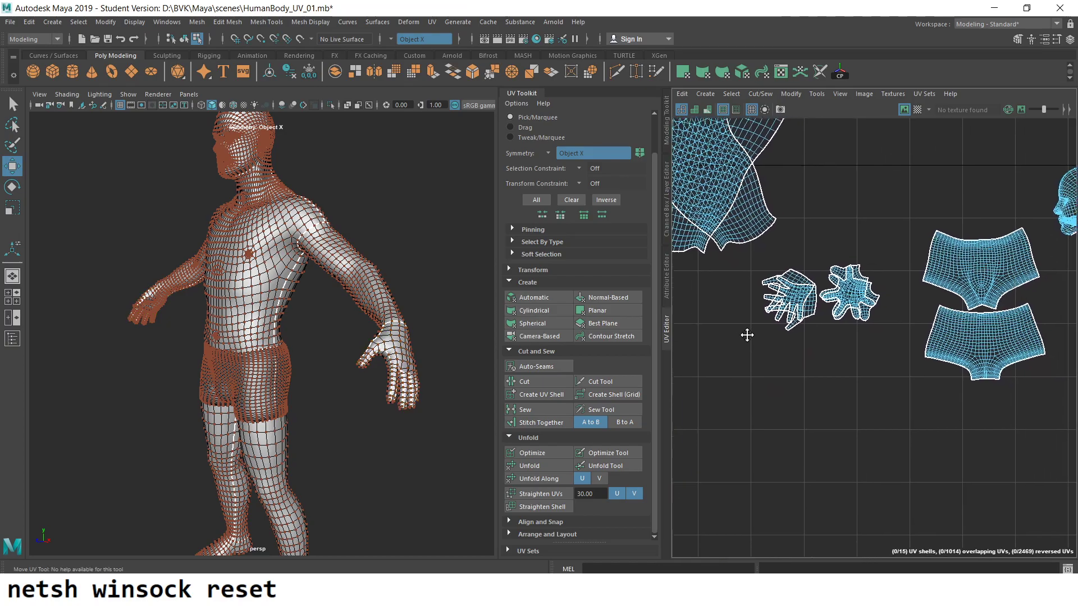
scroll(754, 303, "down", 2)
scroll(848, 369, "down", 1)
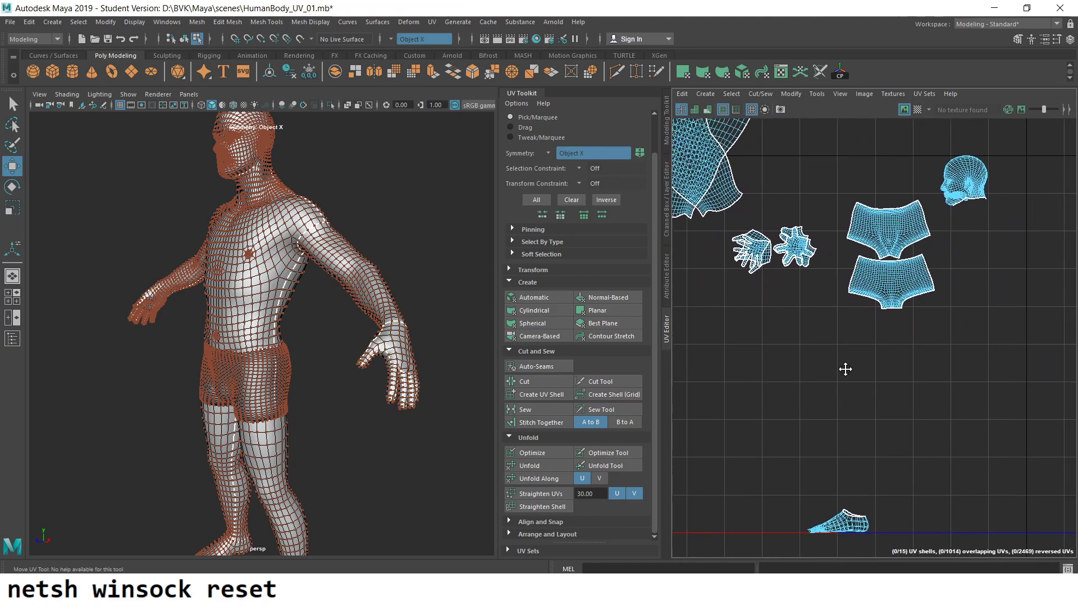
scroll(847, 368, "up", 4)
middle_click_drag(847, 368, 950, 488, "alt")
scroll(844, 298, "up", 2)
scroll(873, 342, "up", 3)
middle_click_drag(874, 342, 896, 402, "alt")
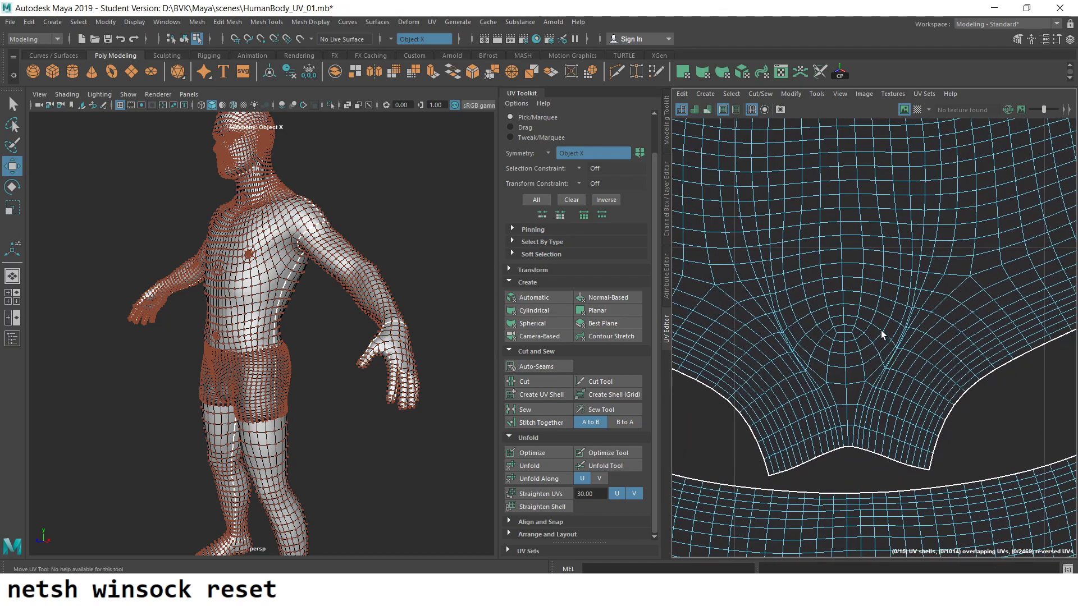
mouse_move(896, 403)
right_mouse_down("alt")
mouse_move(898, 453)
mouse_move(496, 421)
right_mouse_up("alt")
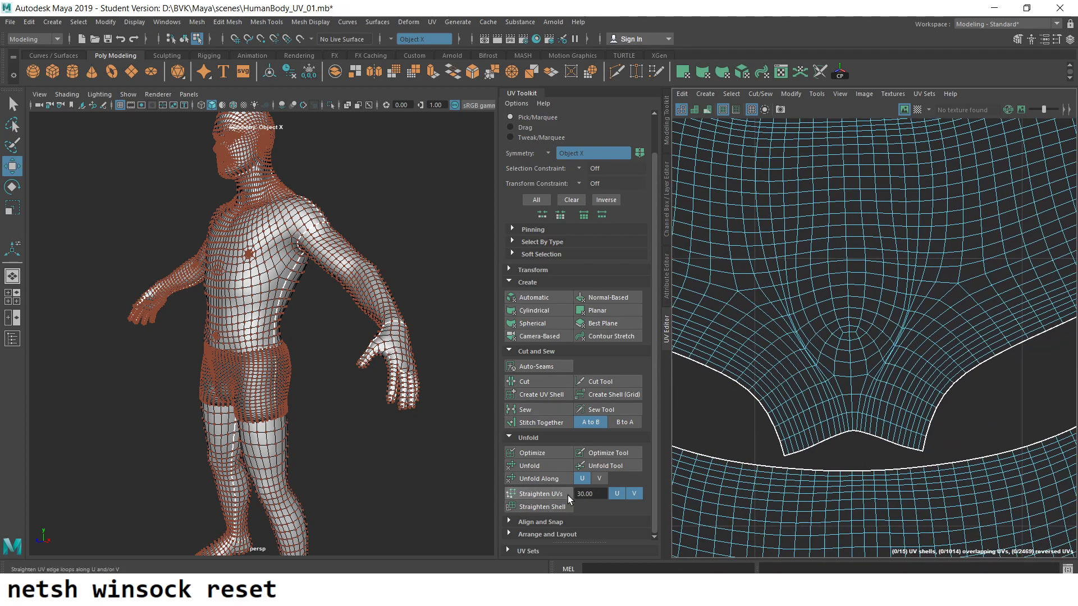
scroll(571, 502, "up", 2)
scroll(572, 501, "up", 1)
scroll(571, 502, "down", 3)
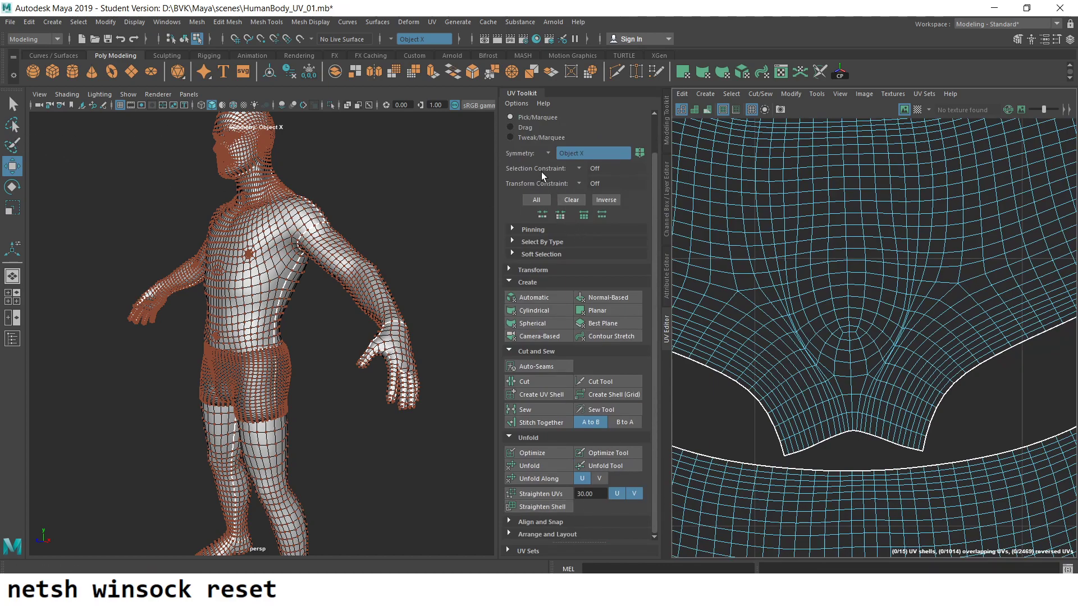
scroll(776, 296, "down", 2)
scroll(797, 309, "down", 2)
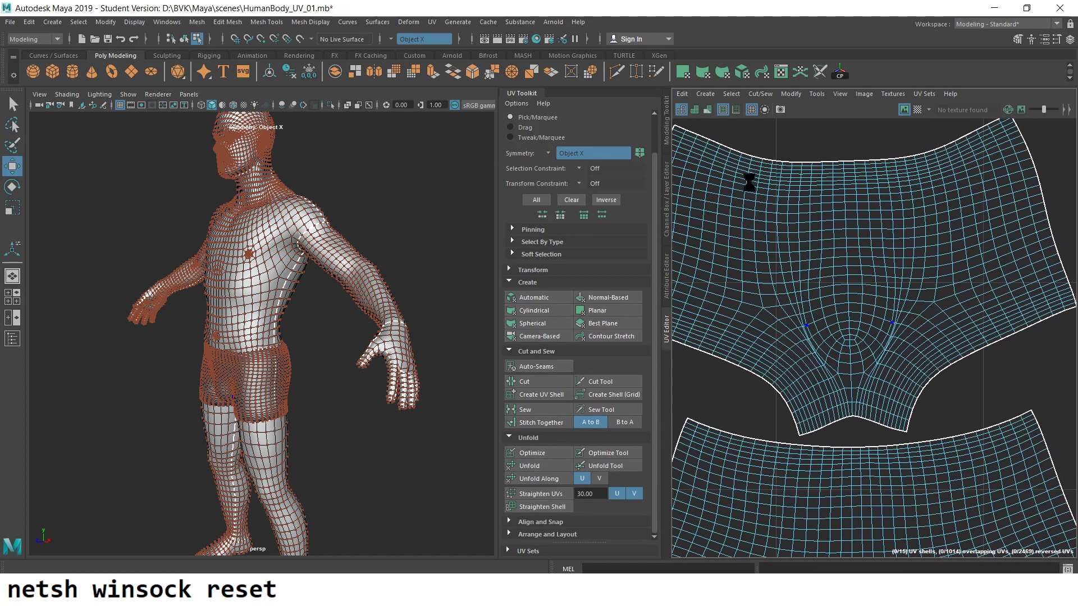
- Turn on Shaded UV display and inspect the shorts crotch in both UV and 3D views
left_click(695, 112)
scroll(803, 269, "up", 3)
scroll(818, 313, "up", 2)
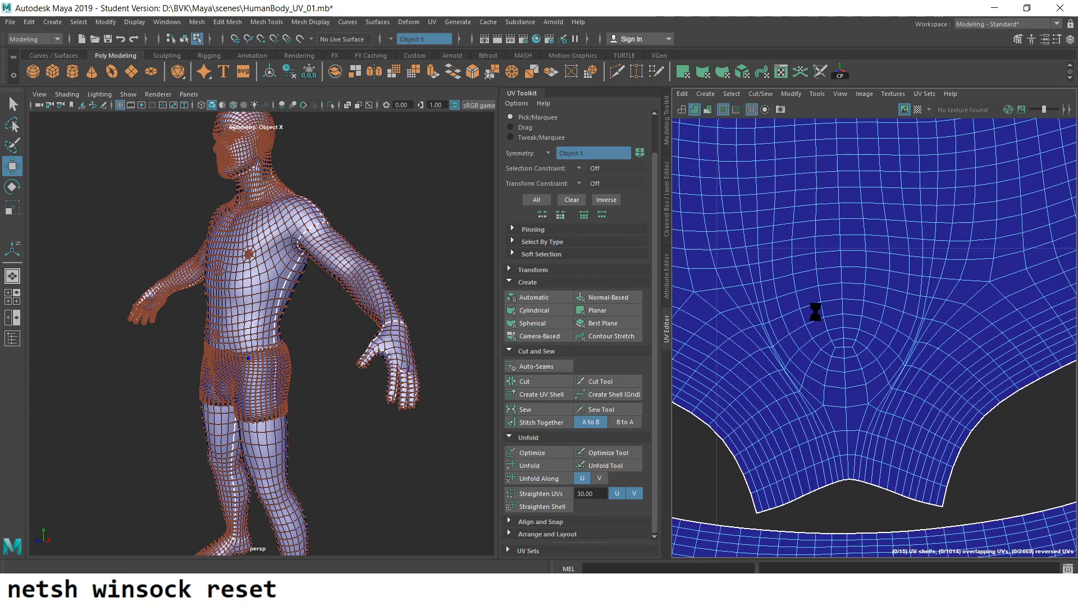
scroll(855, 391, "up", 2)
middle_click_drag(856, 391, 830, 382, "alt")
left_click_drag(337, 359, 298, 344, "alt")
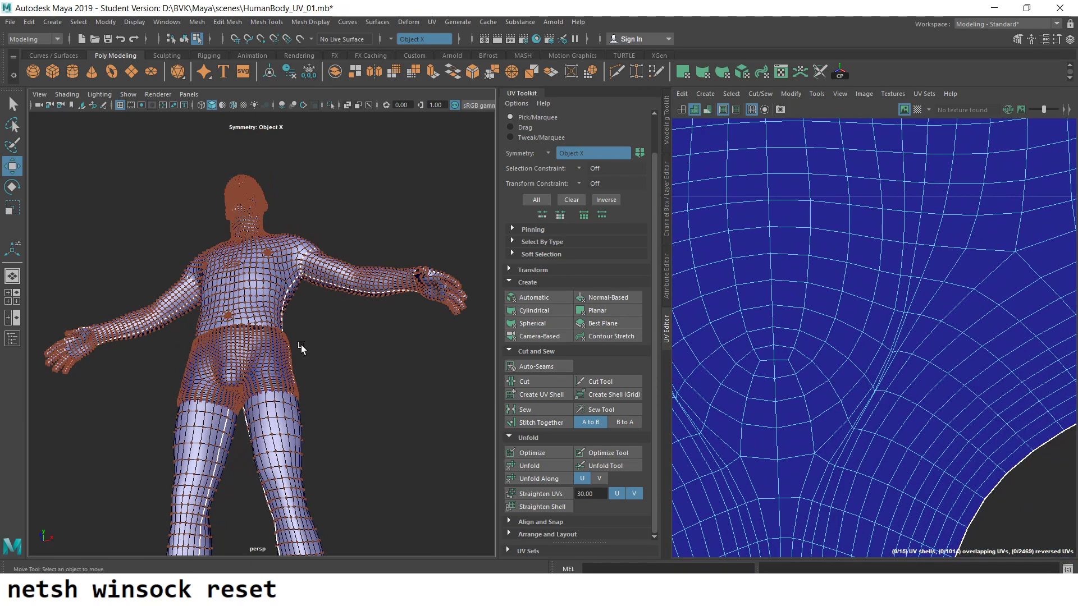
scroll(261, 388, "up", 5)
left_click_drag(261, 389, 269, 231, "alt")
scroll(281, 241, "up", 2)
scroll(312, 294, "up", 3)
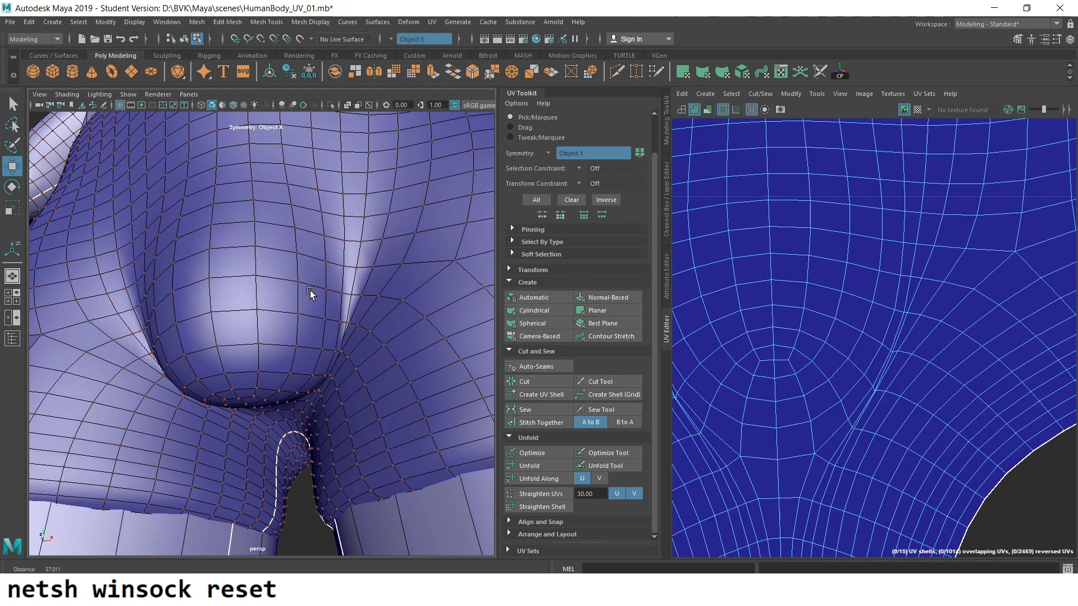
scroll(289, 282, "up", 2)
scroll(289, 282, "down", 3)
scroll(923, 388, "down", 1)
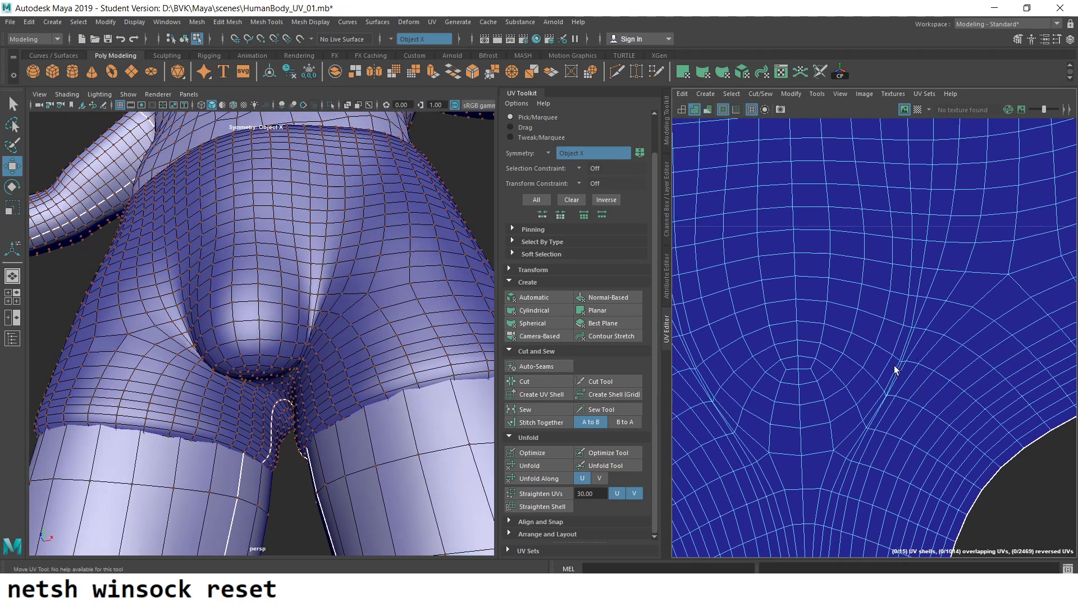
scroll(954, 418, "down", 2)
scroll(894, 397, "up", 2)
scroll(984, 520, "up", 2)
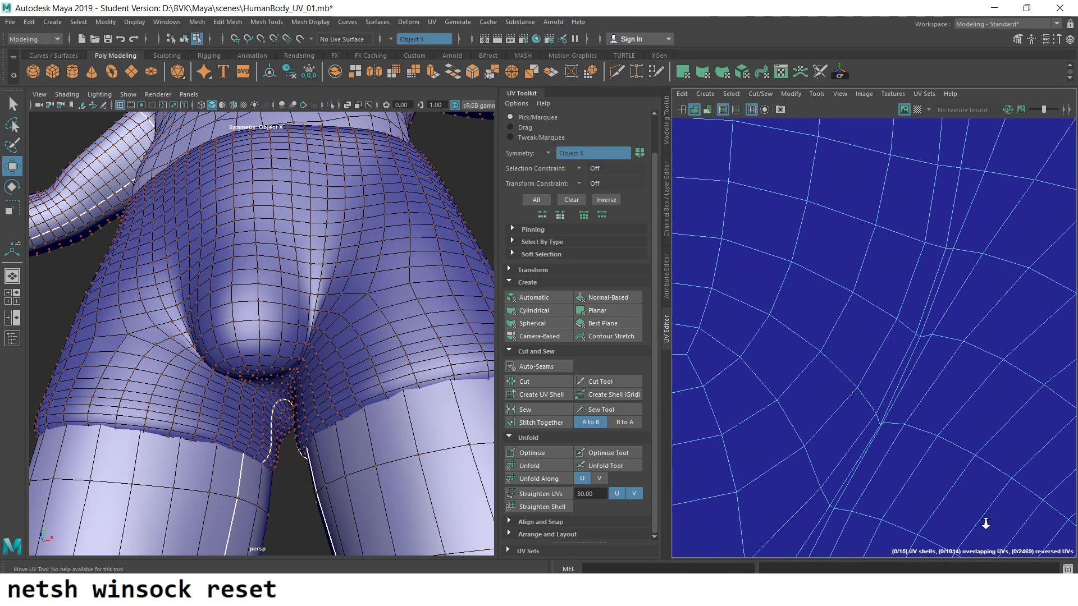
scroll(832, 250, "down", 4)
scroll(832, 250, "down", 3)
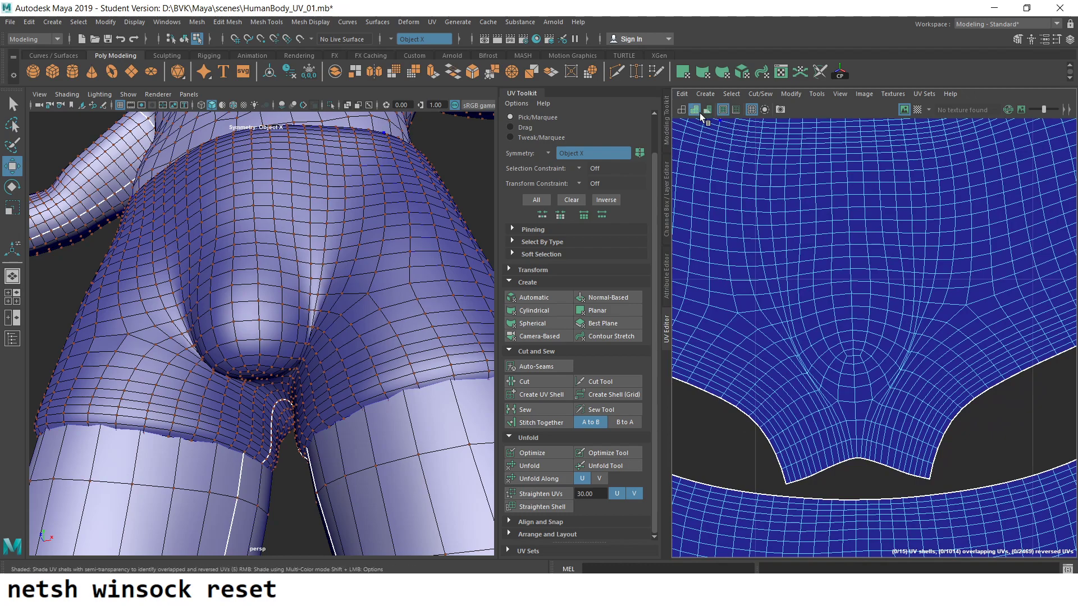
scroll(941, 391, "down", 2)
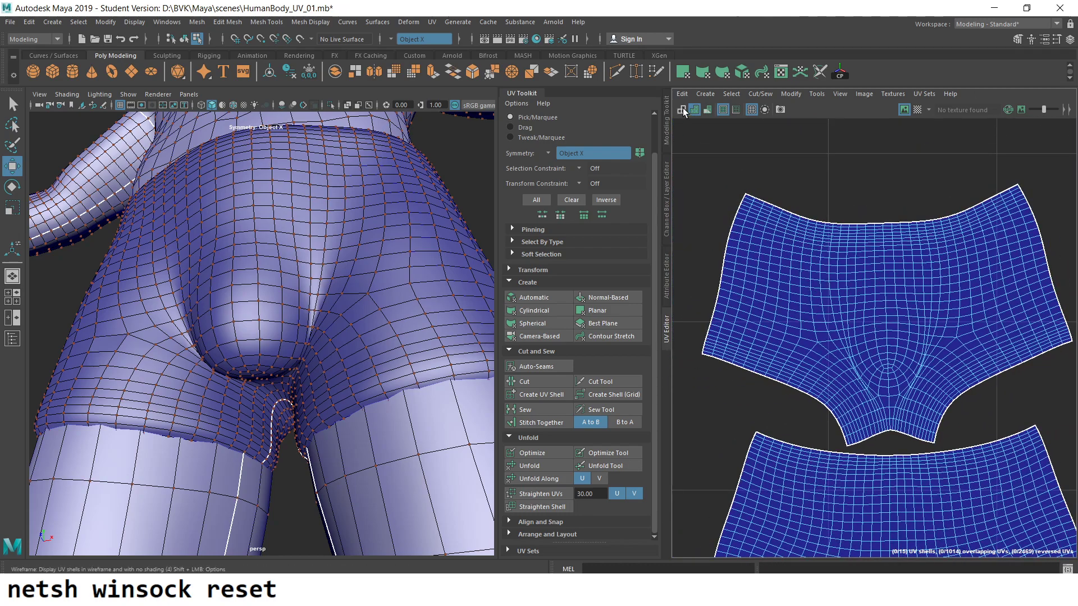
- Turn Shaded UV display off and frame all body UV shells in view
left_click(683, 108)
scroll(805, 349, "down", 3)
scroll(695, 308, "down", 2)
mouse_move(695, 308)
middle_mouse_down()
mouse_move(907, 298)
mouse_move(896, 380)
mouse_move(903, 409)
middle_mouse_up()
- Orbit the 3D view down to the feet and select a face near the toes
key("f")
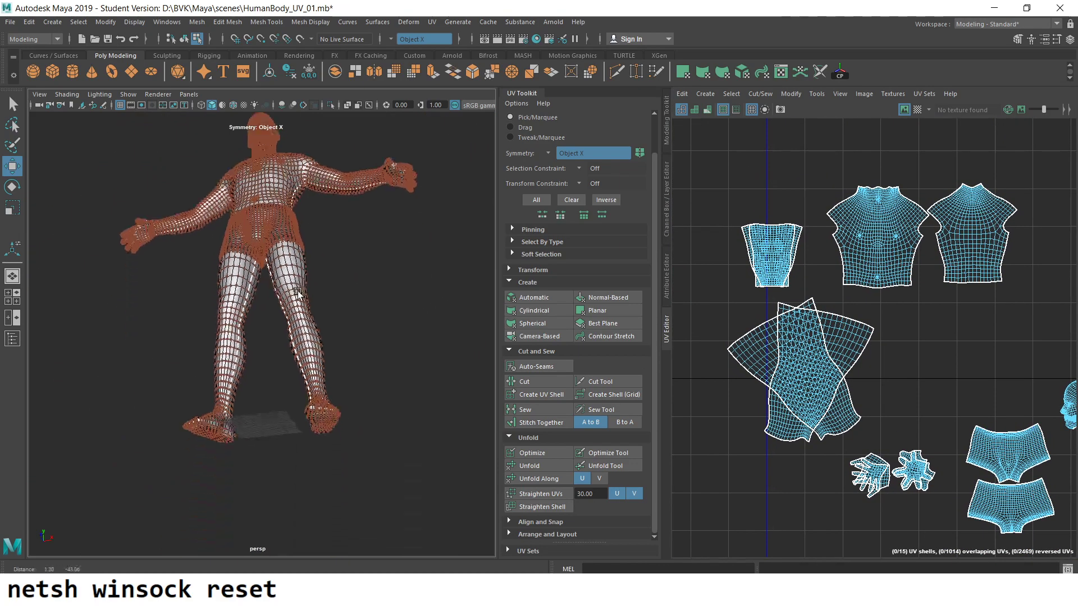
left_click_drag(297, 292, 336, 336, "alt")
scroll(393, 392, "up", 5)
scroll(356, 304, "up", 2)
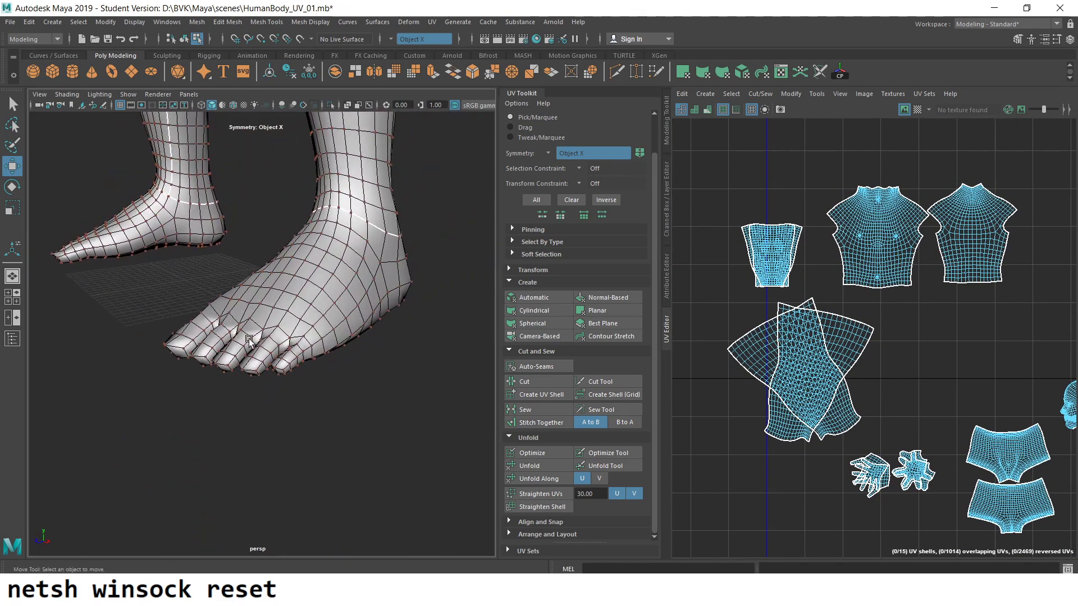
right_click_drag(275, 322, 273, 342)
left_click(310, 314)
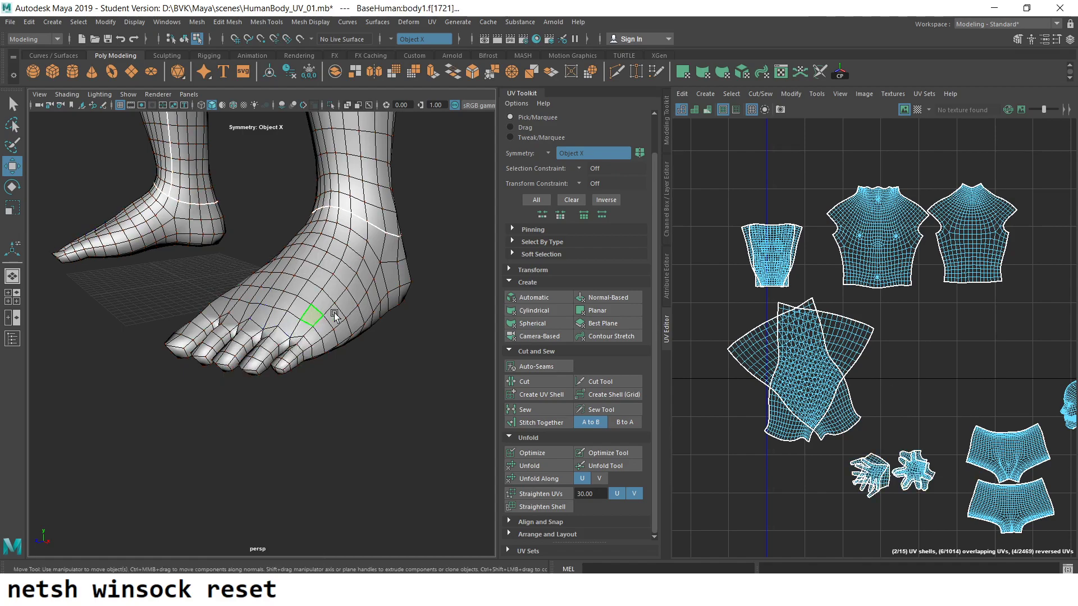
- Frame the whole foot shell in a widened UV Editor and tumble under the foot
key("f")
mouse_move(977, 454)
right_mouse_down("alt")
mouse_move(911, 422)
mouse_move(921, 380)
mouse_move(921, 409)
mouse_move(783, 375)
right_mouse_up("alt")
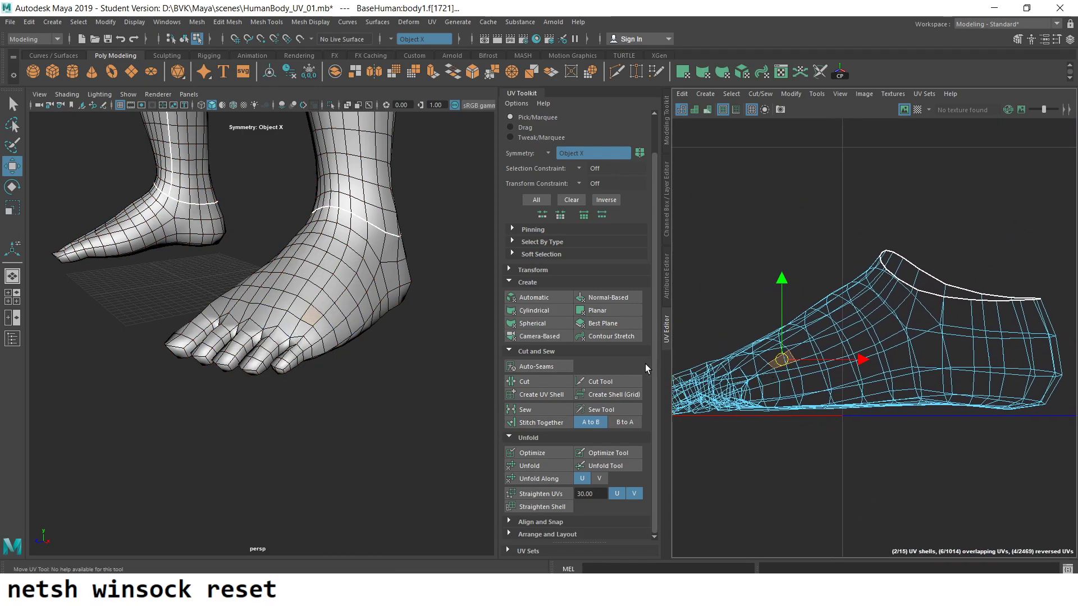
left_click_drag(660, 360, 600, 360)
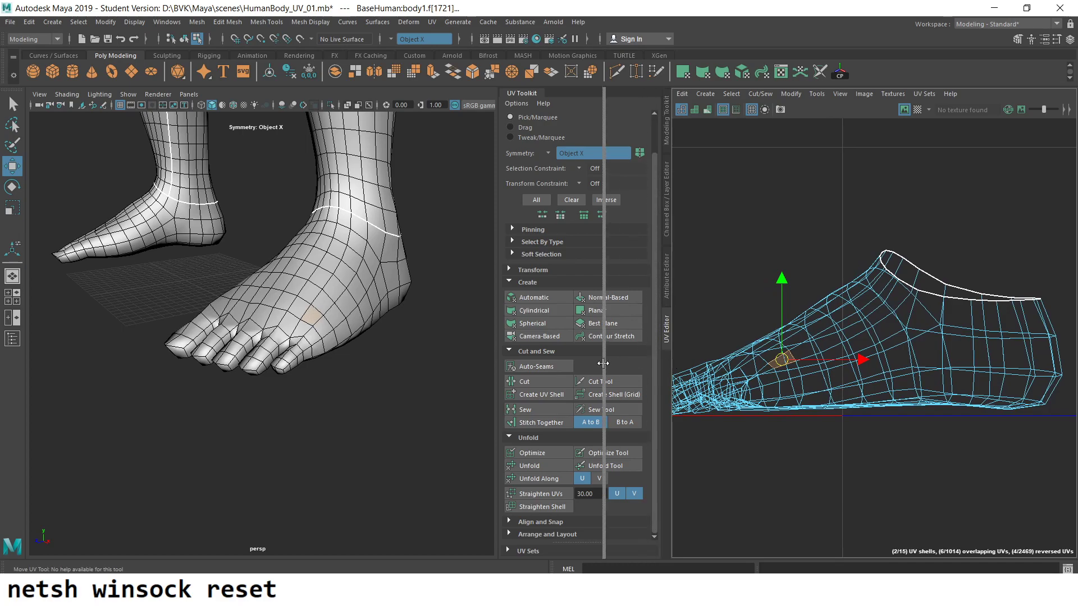
mouse_move(842, 438)
right_mouse_down("alt")
mouse_move(879, 449)
mouse_move(865, 432)
right_mouse_up("alt")
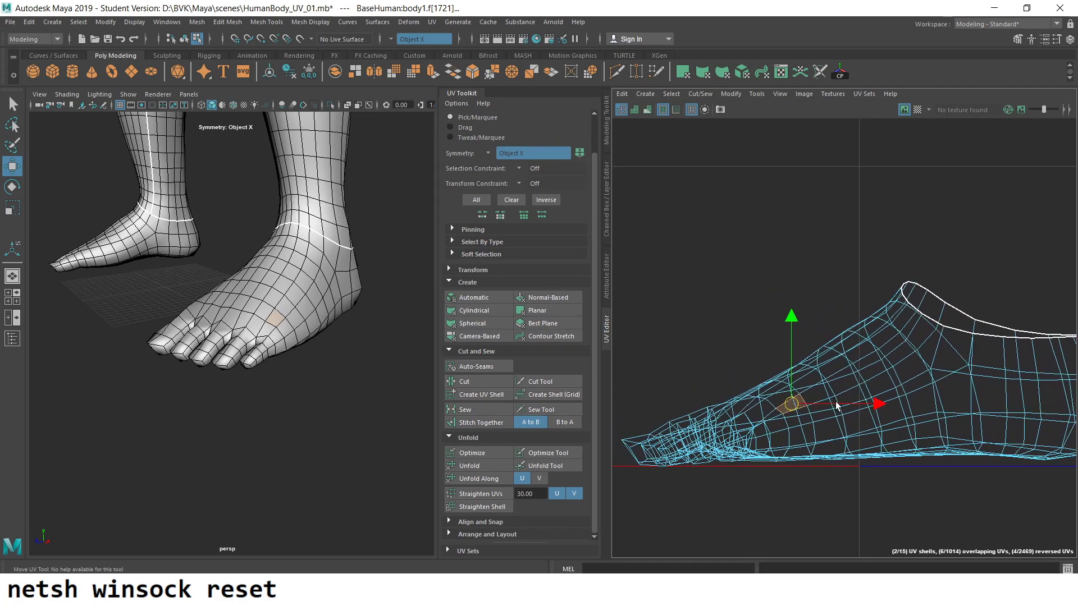
left_click_drag(252, 281, 281, 314, "alt")
mouse_move(281, 314)
right_mouse_down("alt")
mouse_move(303, 329)
mouse_move(288, 365)
right_mouse_up("alt")
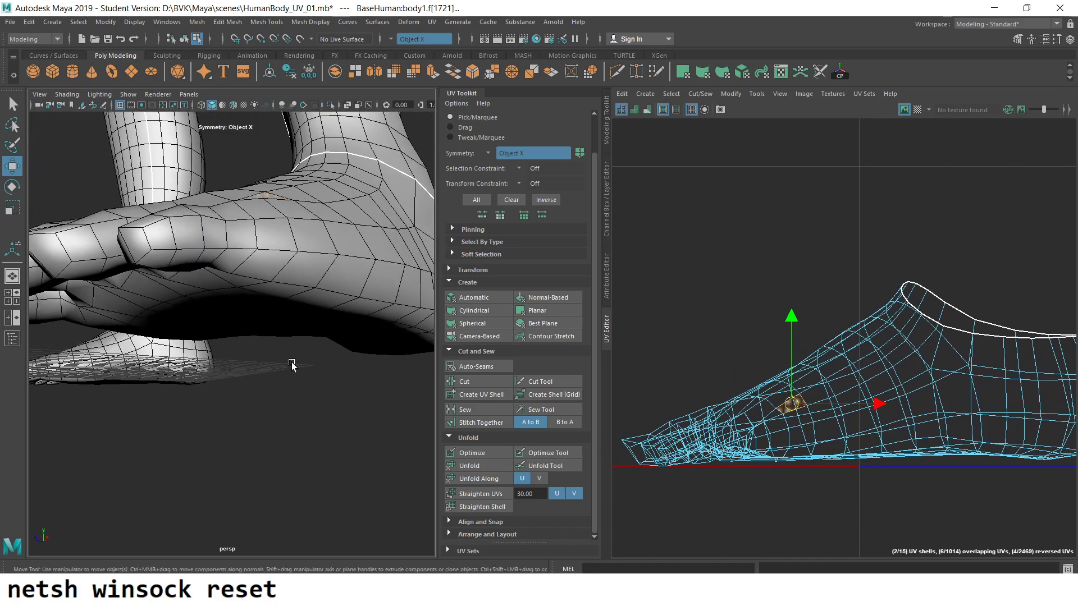
- In Edge mode, select an edge under the toes and orbit to the sole
right_click_drag(289, 263, 288, 247)
left_click(286, 248)
left_click(280, 252)
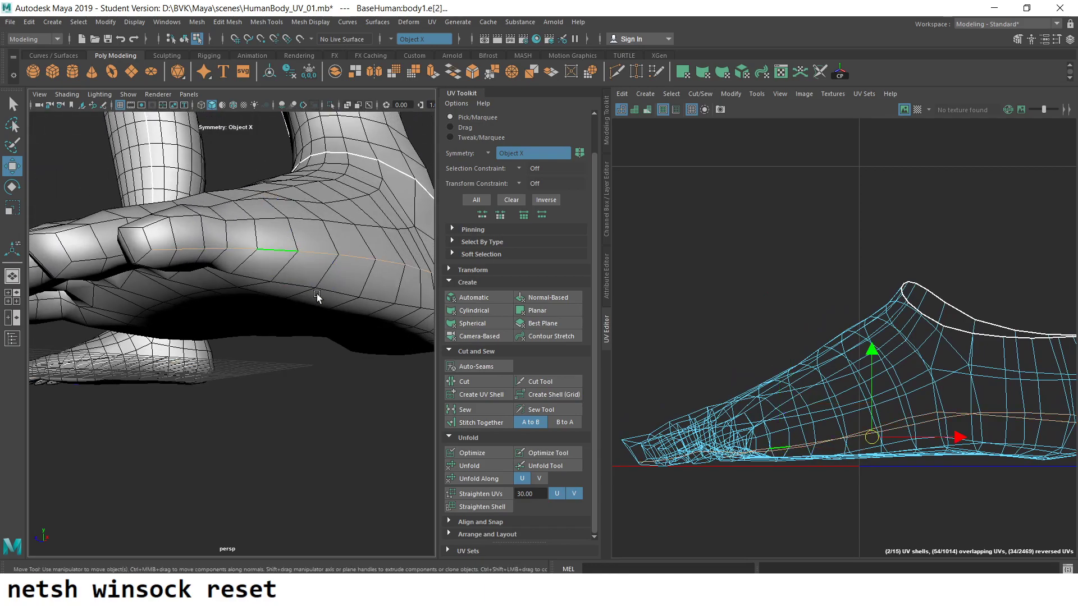
mouse_move(280, 254)
left_mouse_down("alt")
mouse_move(2, 292)
mouse_move(287, 233)
mouse_move(230, 342)
left_mouse_up("alt")
scroll(231, 343, "up", 3)
scroll(231, 342, "up", 1)
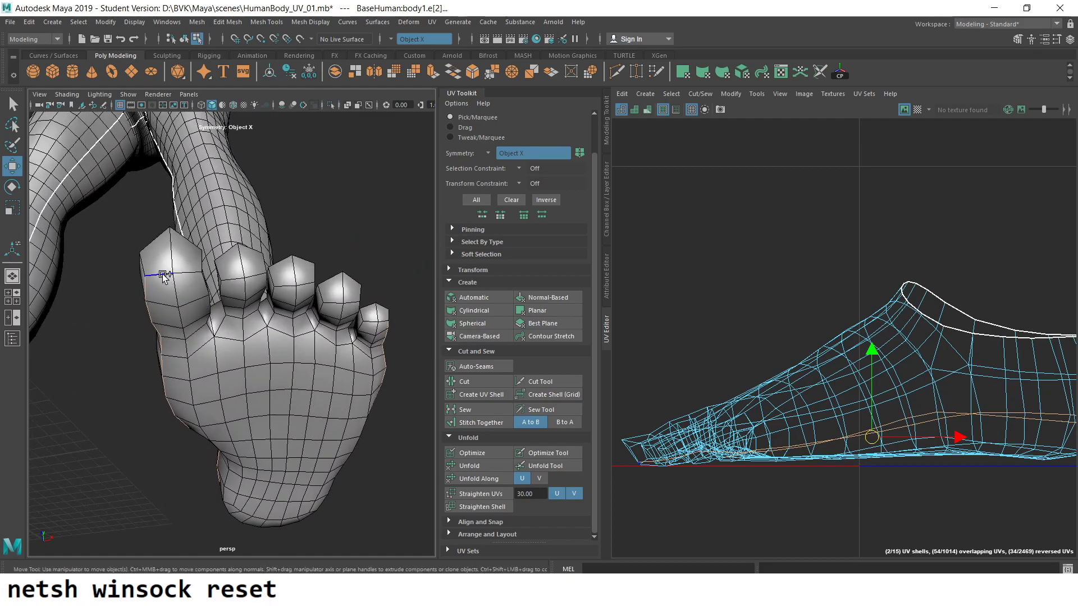
- Add the second toe's edge loop and the edge between the two small toes
double_click(251, 277, "shift")
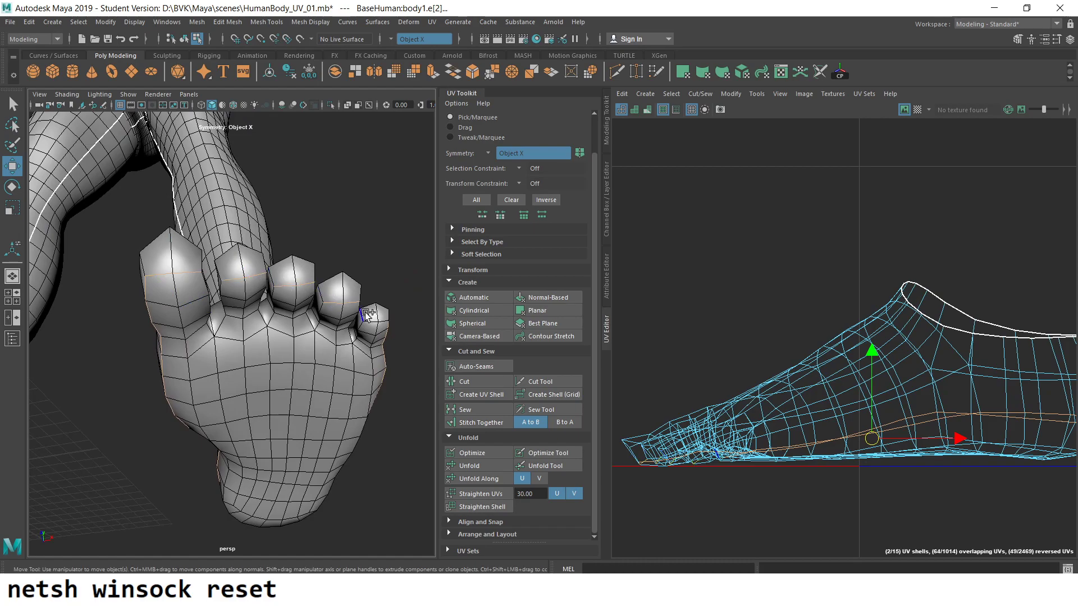
scroll(370, 322, "up", 1)
scroll(361, 288, "up", 3)
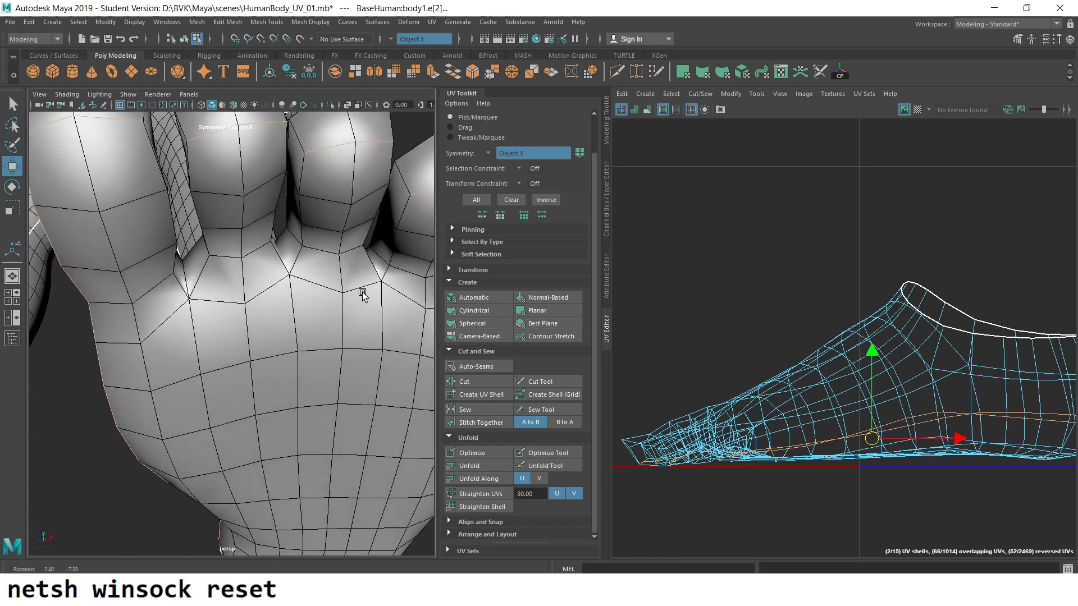
scroll(356, 297, "up", 2)
scroll(337, 306, "up", 2)
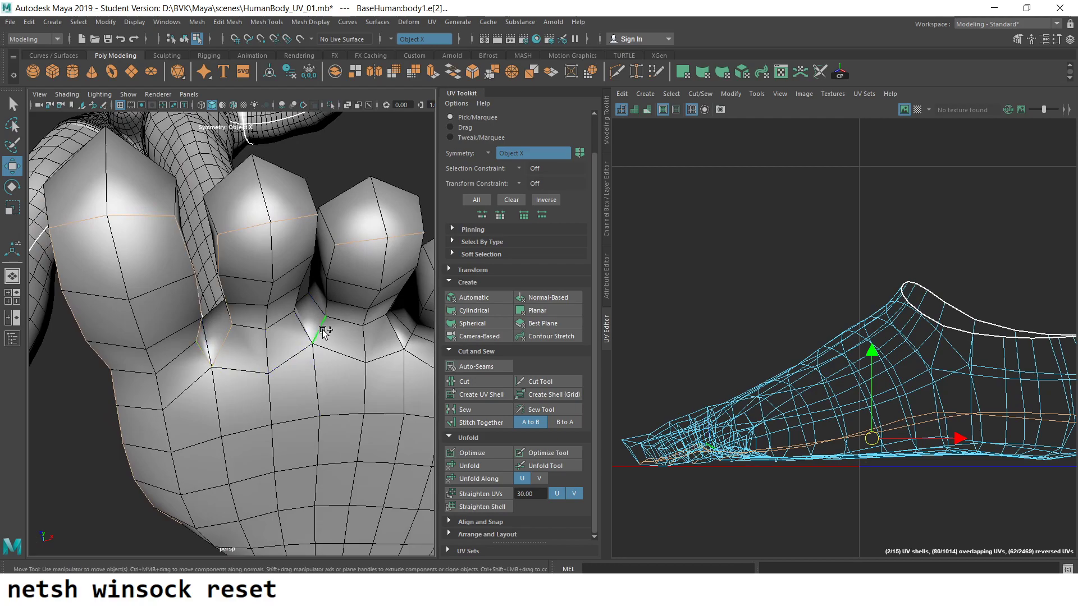
left_click_drag(303, 331, 271, 360, "alt")
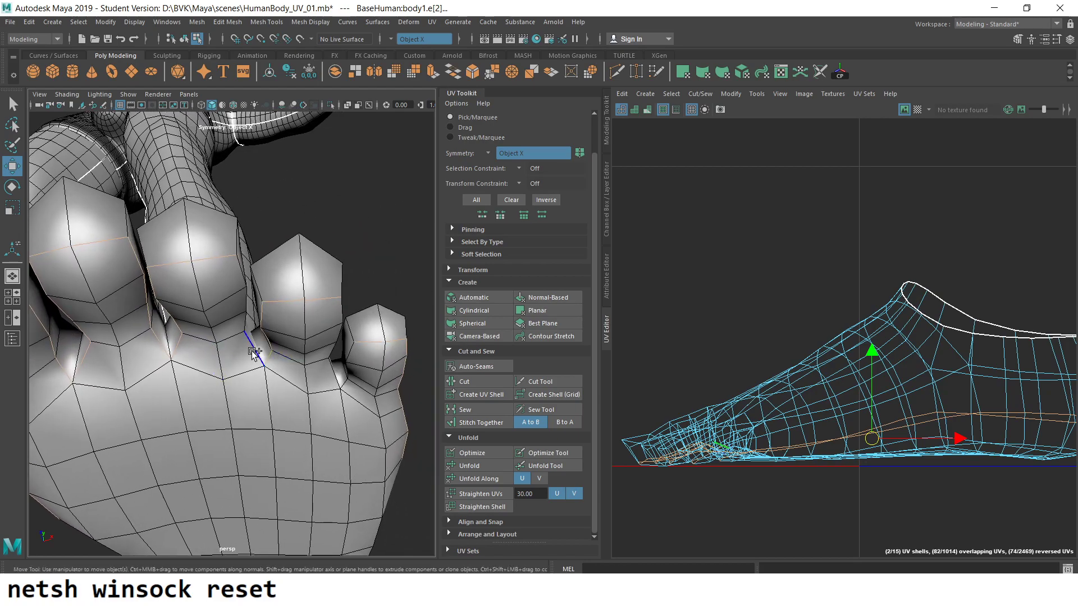
left_click(337, 377)
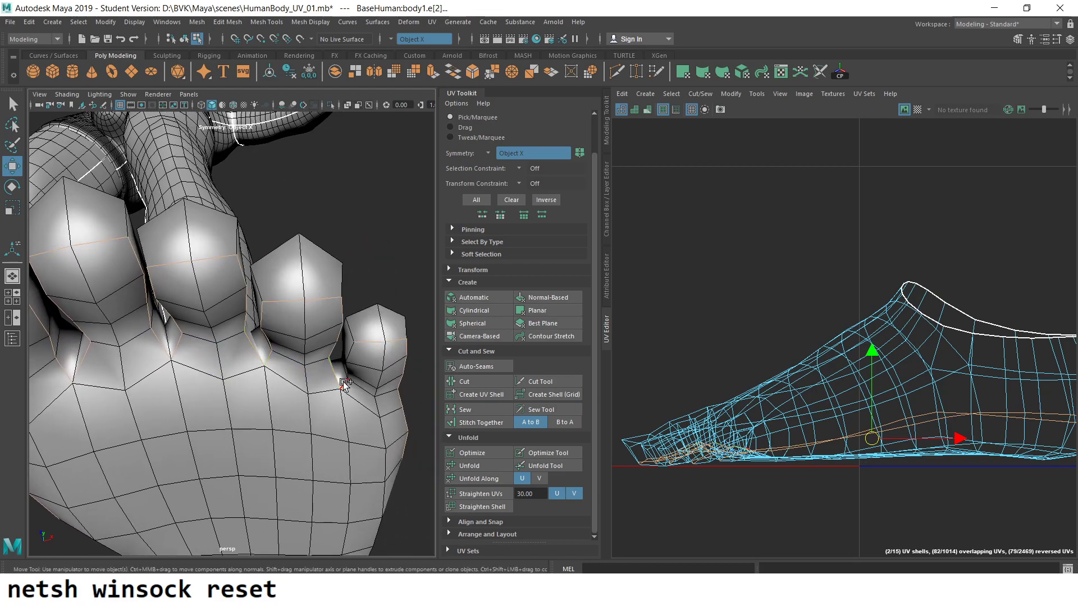
mouse_move(343, 384)
left_mouse_down("alt")
mouse_move(265, 399)
mouse_move(352, 453)
mouse_move(223, 455)
left_mouse_up("alt")
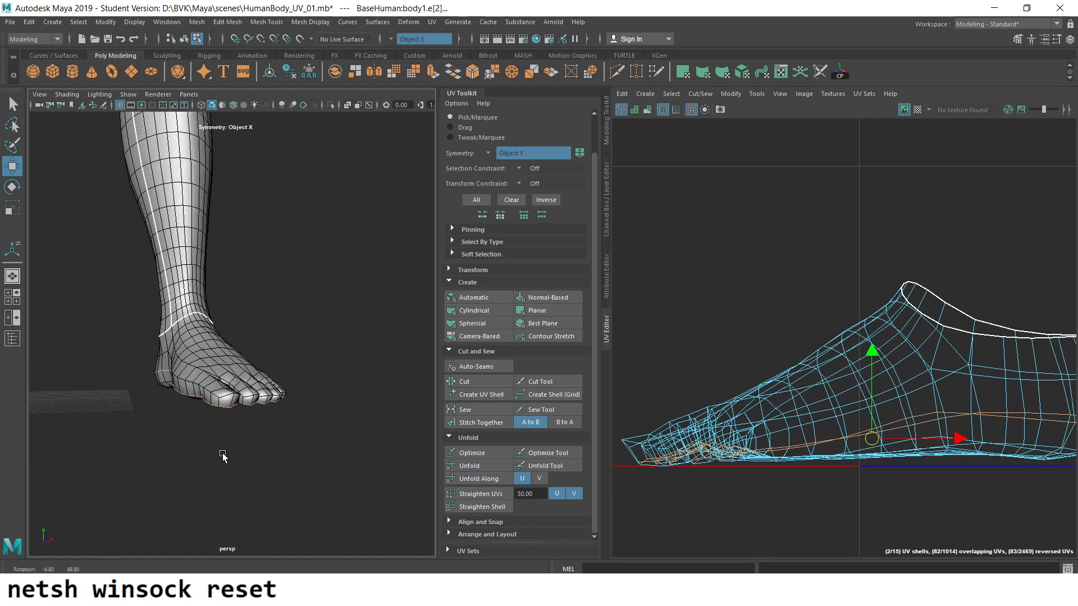
scroll(896, 398, "down", 1)
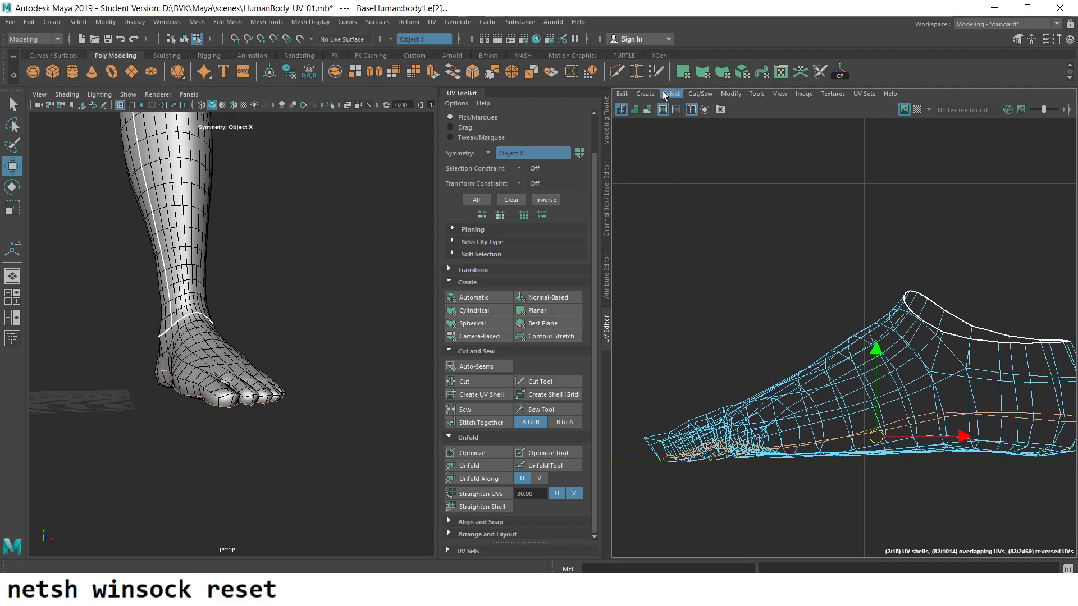
- Cut the UVs along the selected toe edges
left_click(470, 382)
scroll(825, 386, "down", 3)
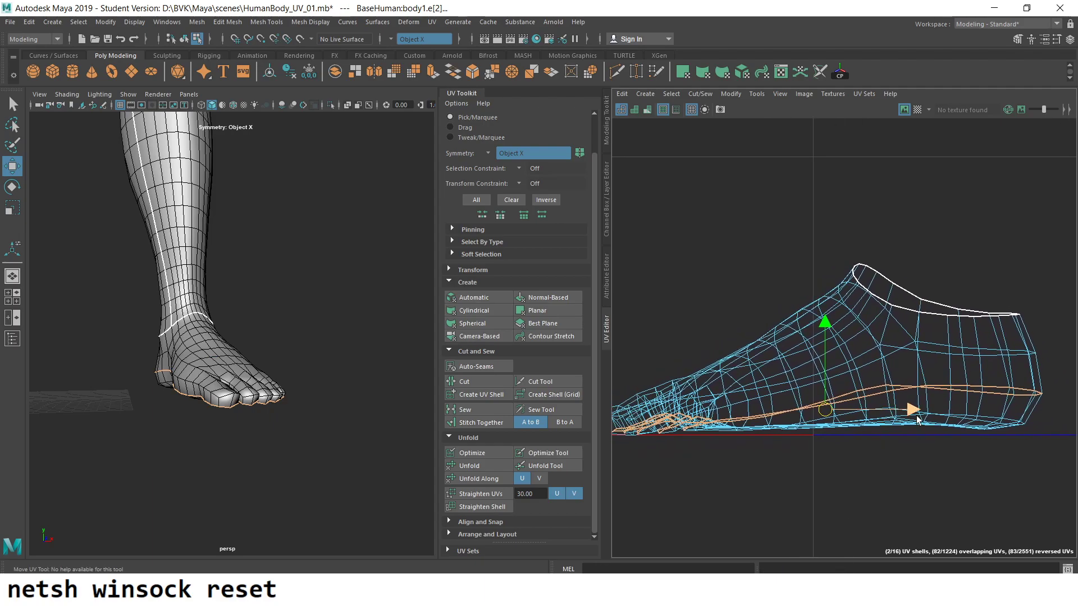
scroll(825, 386, "up", 1)
scroll(760, 352, "up", 1)
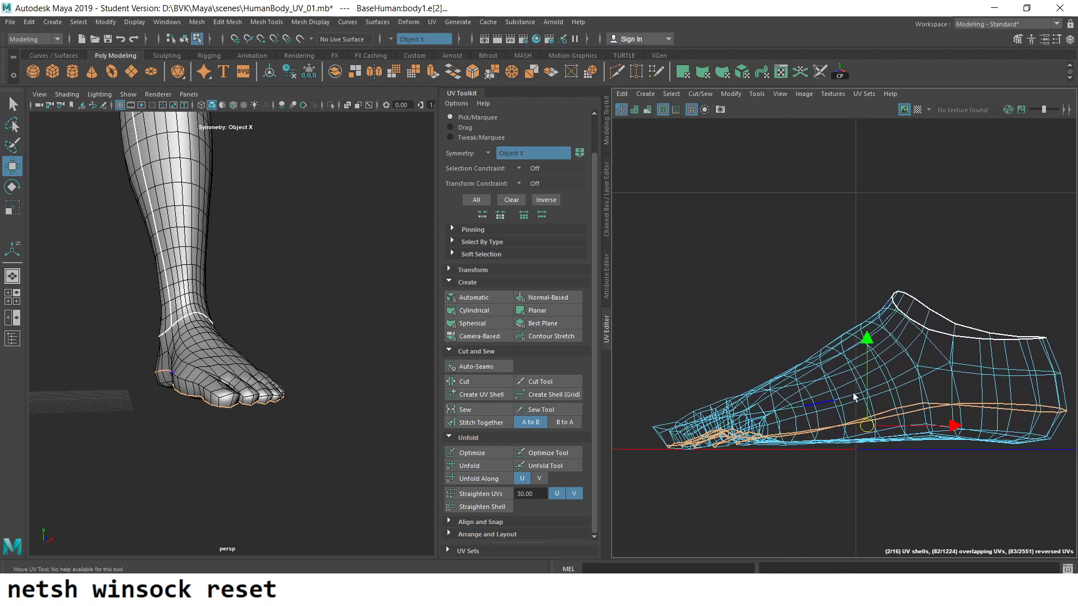
- Select the foot UV shell in Face mode, unfold it flat, and move it up-right
right_click(867, 367)
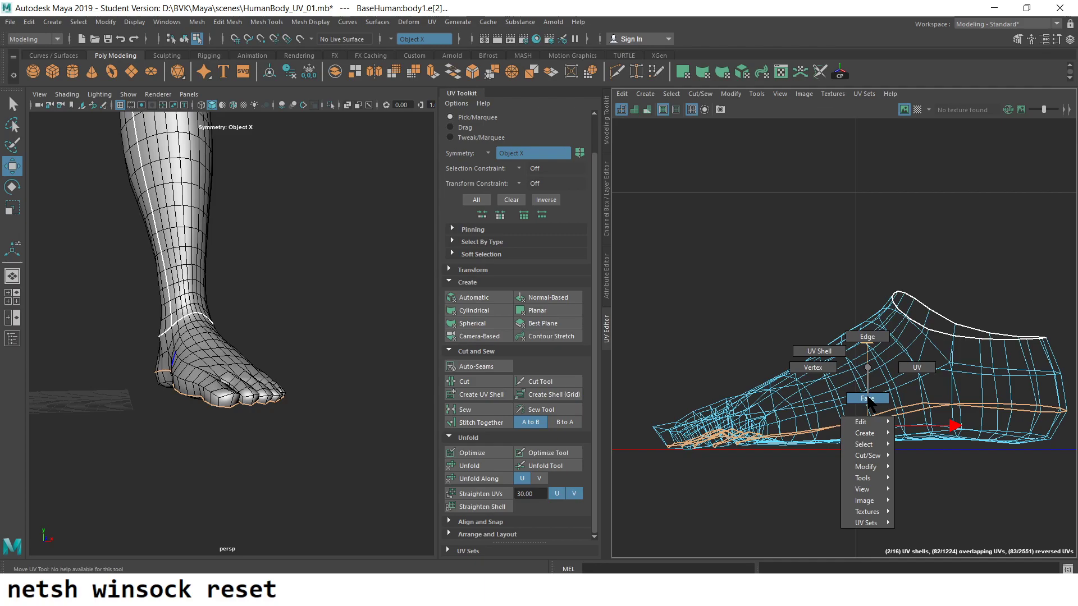
left_click(867, 397)
left_click(956, 437)
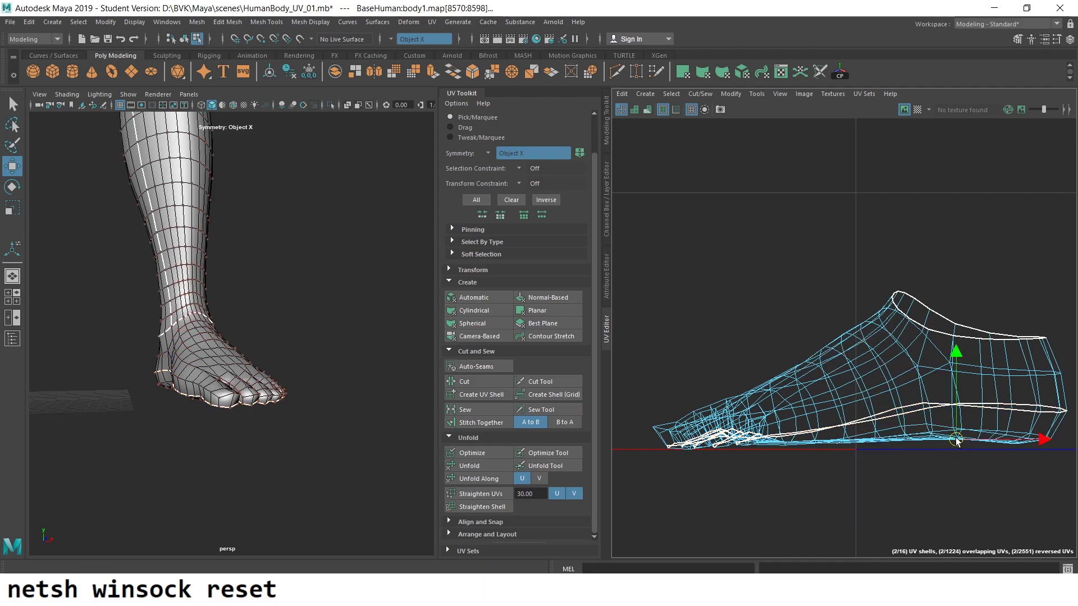
left_click(474, 467)
scroll(943, 465, "down", 5)
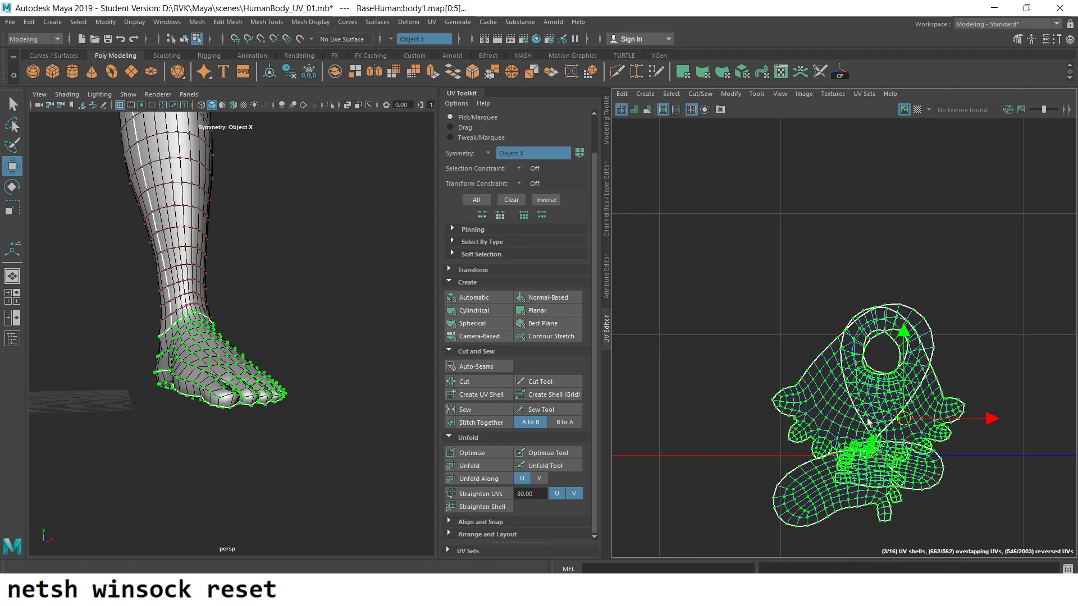
left_click_drag(906, 432, 912, 421)
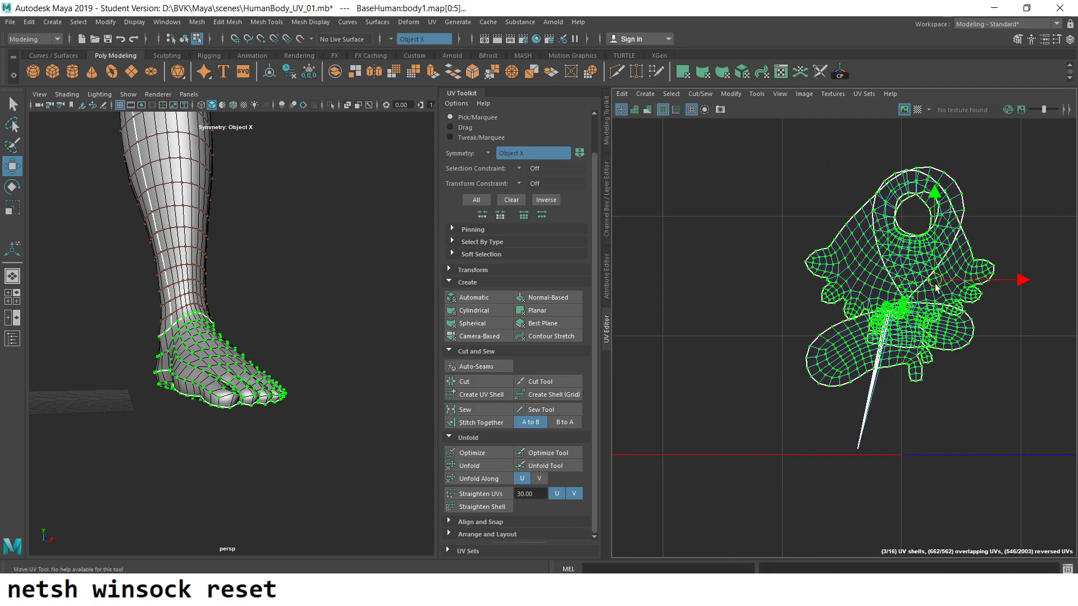
scroll(771, 495, "down", 4)
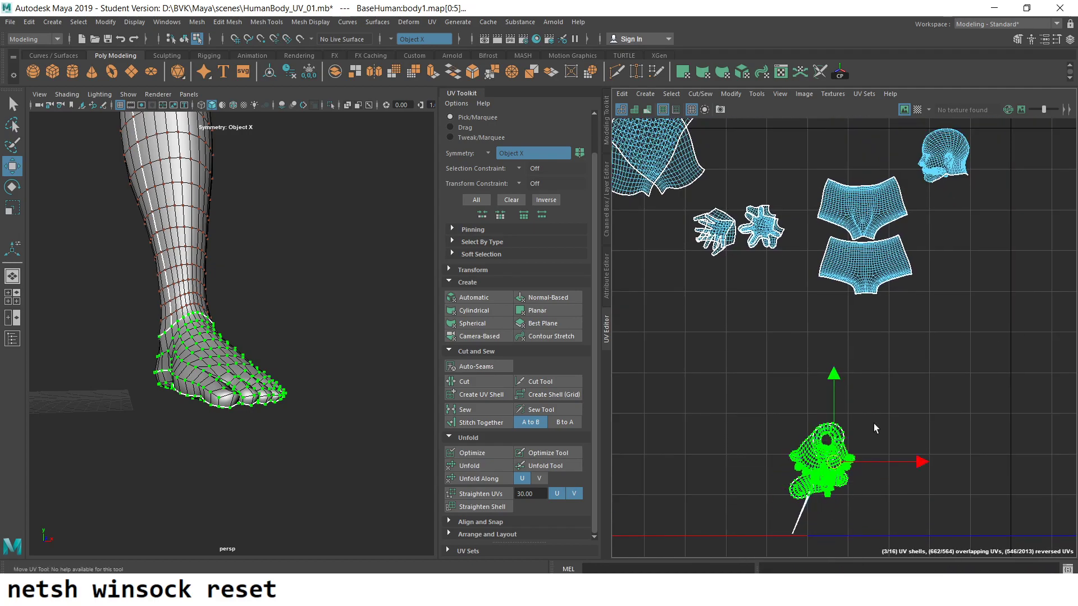
- Nudge the foot shell further up-right, then select and cut the back-of-heel edge
middle_click_drag(874, 429, 988, 342)
mouse_move(181, 413)
left_mouse_down("alt")
mouse_move(317, 421)
mouse_move(278, 429)
left_mouse_up("alt")
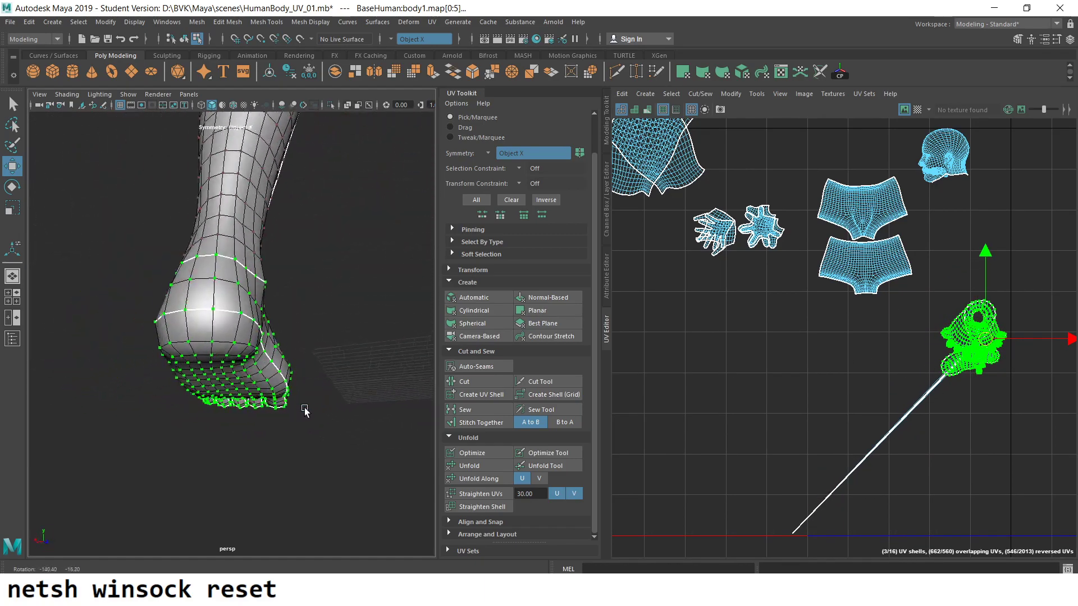
right_click_drag(264, 333, 257, 271)
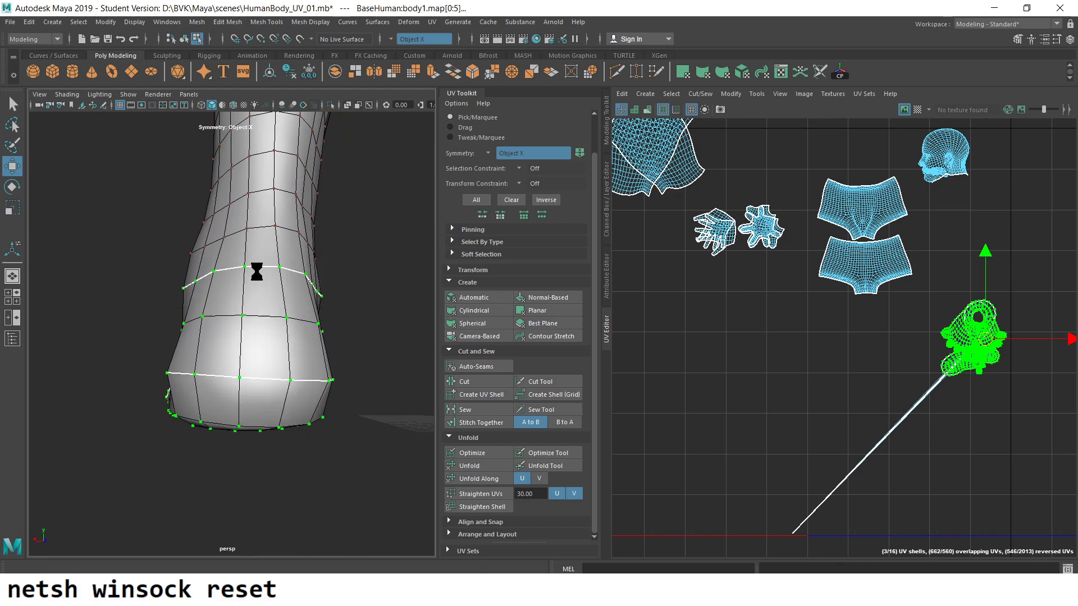
left_click(241, 343)
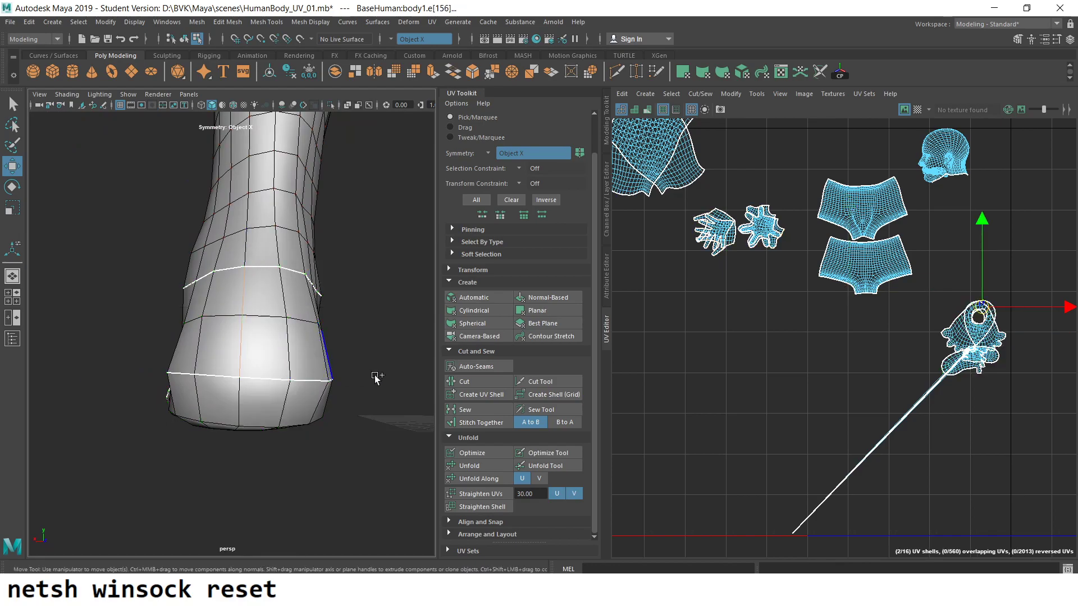
mouse_move(334, 381)
left_mouse_down("alt")
mouse_move(578, 403)
mouse_move(351, 403)
left_mouse_up("alt")
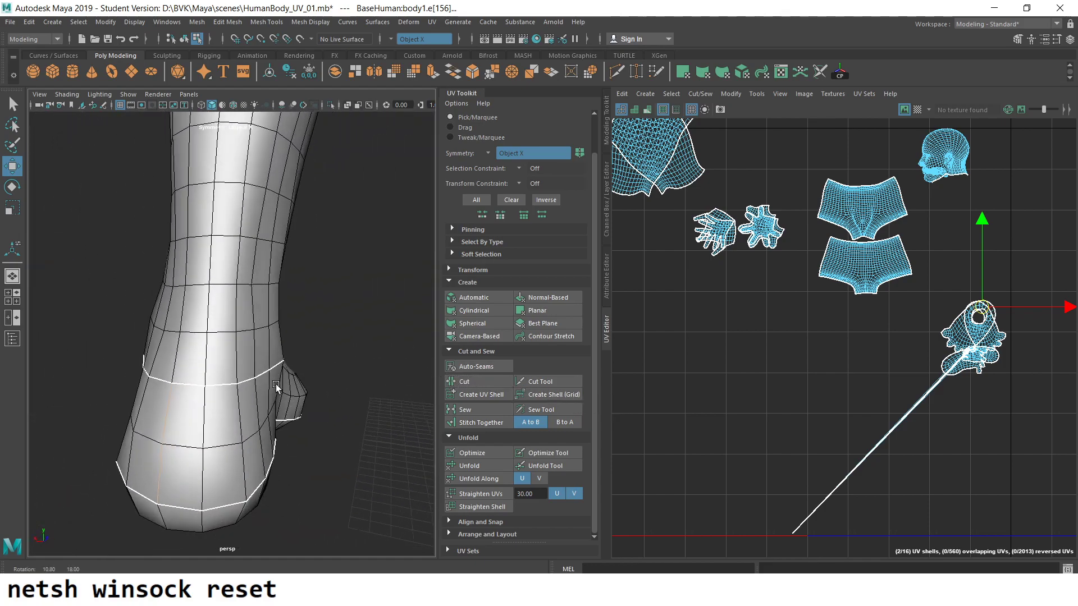
left_click(476, 382)
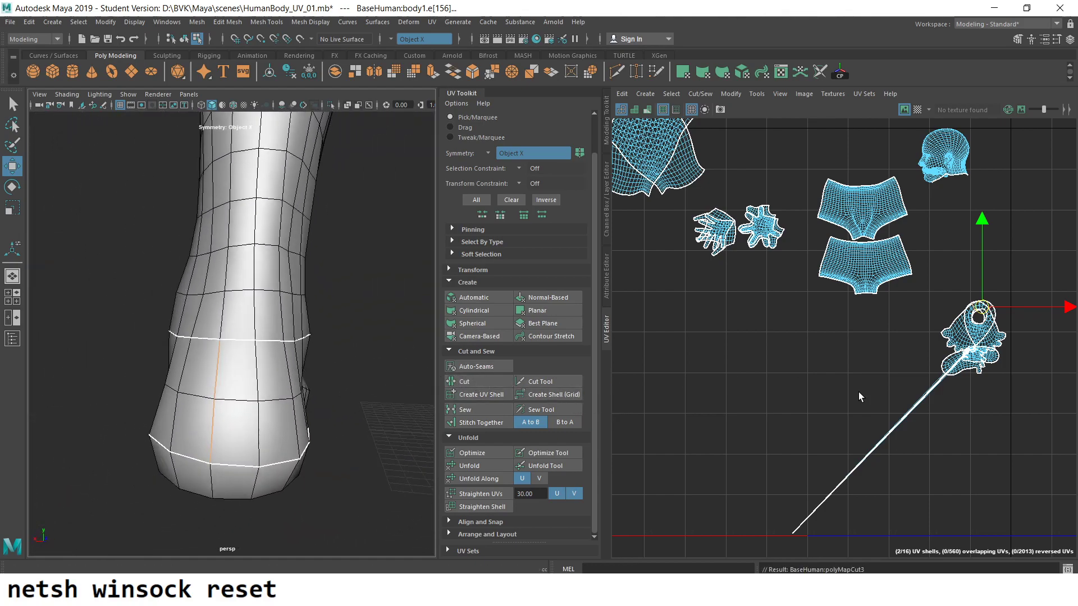
middle_click_drag(857, 392, 801, 356, "alt")
right_click_drag(261, 285, 314, 284)
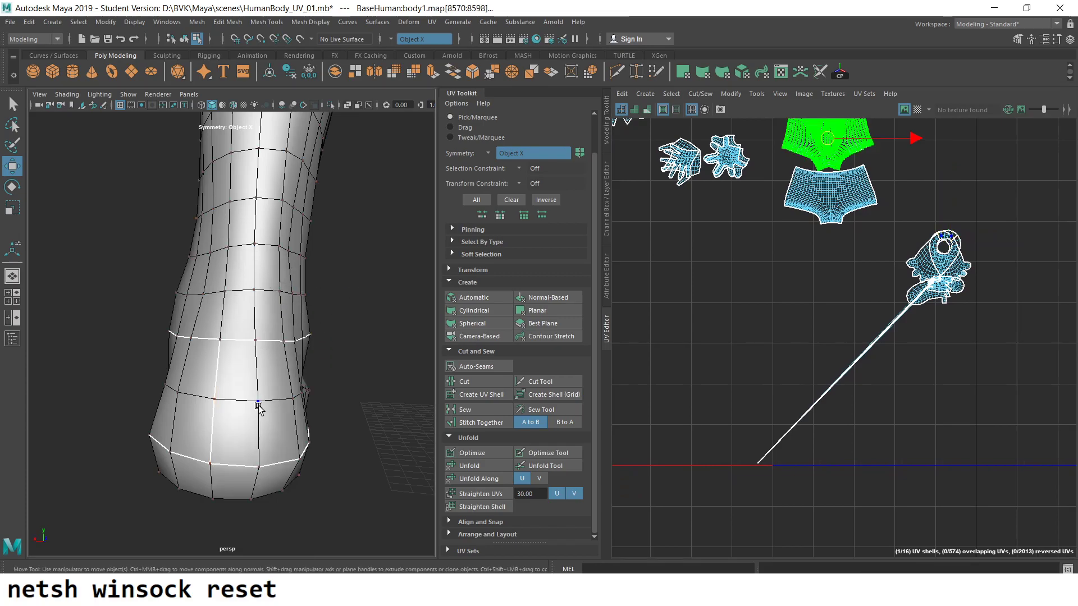
- Expand the selection to the whole foot UV shell, then undo an accidental downward move
right_click(803, 317, "shift")
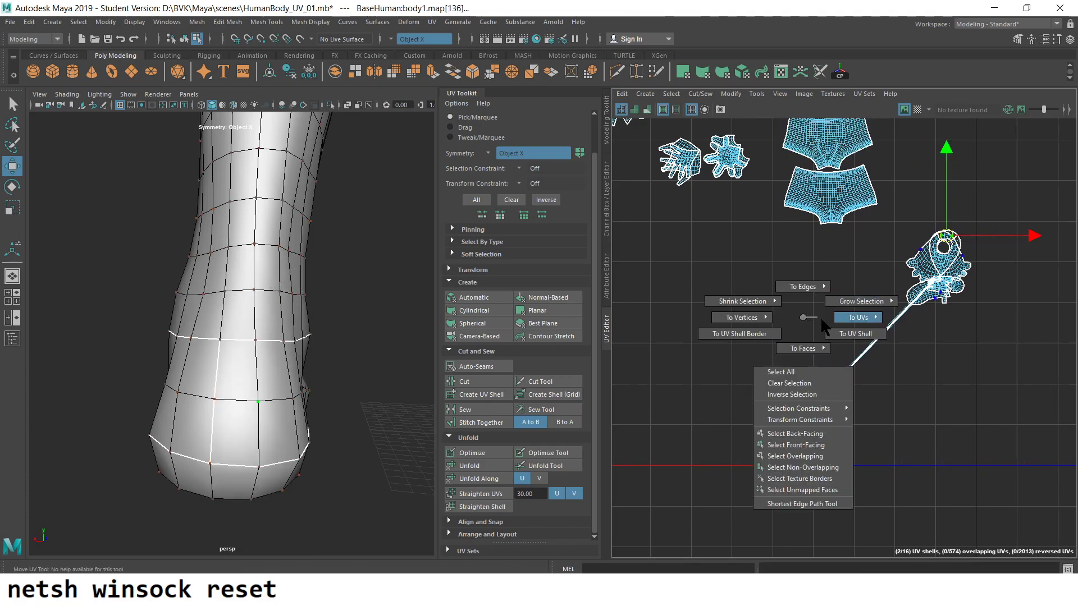
right_click_drag(821, 321, 843, 336, "shift")
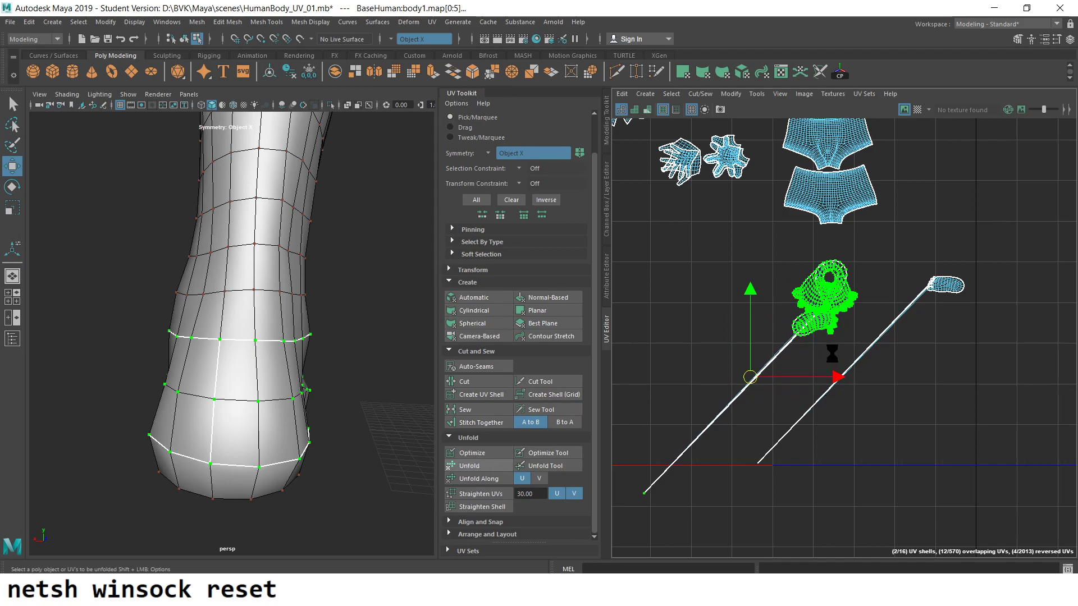
scroll(958, 328, "up", 2)
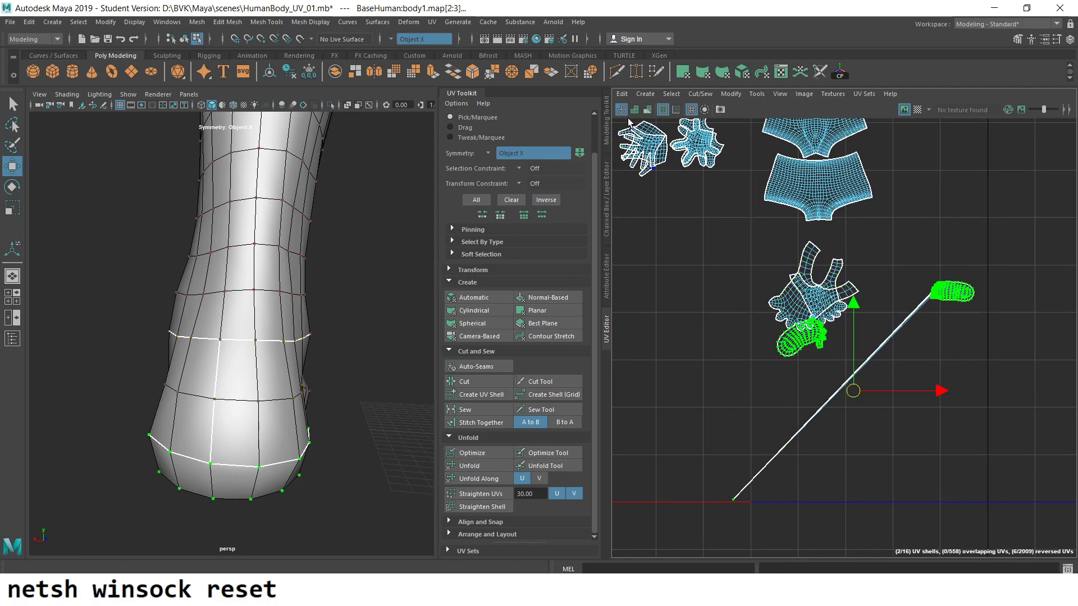
scroll(932, 344, "up", 2)
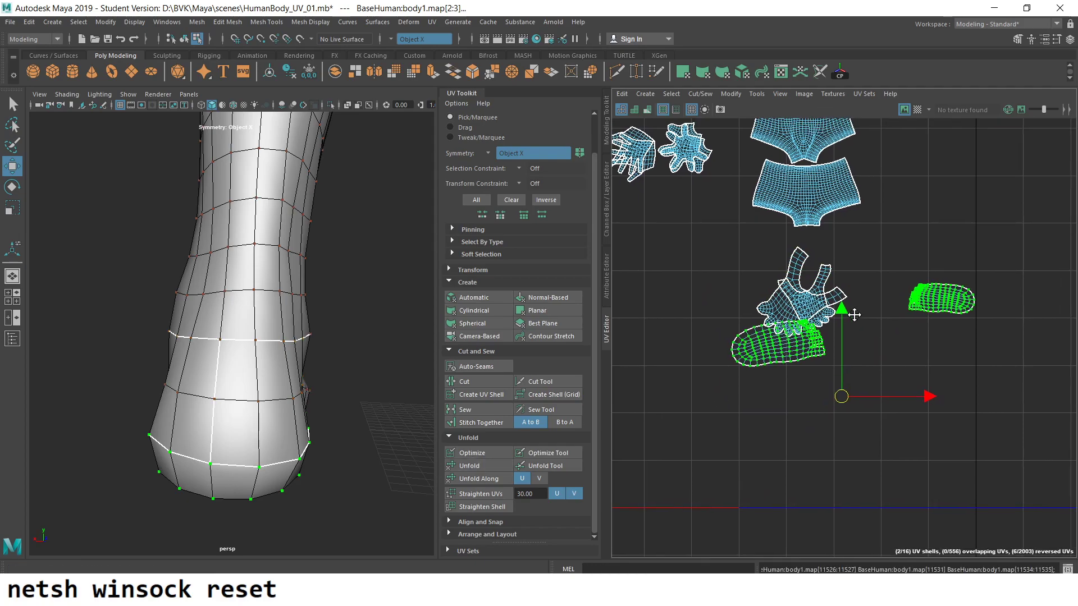
left_click_drag(833, 365, 840, 416)
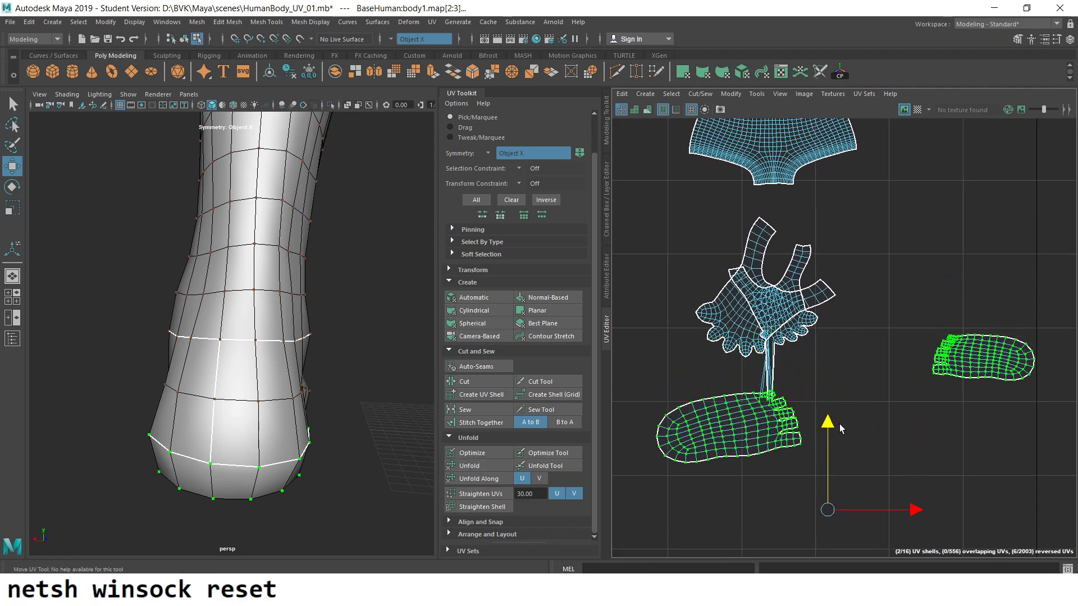
key("ctrl+z")
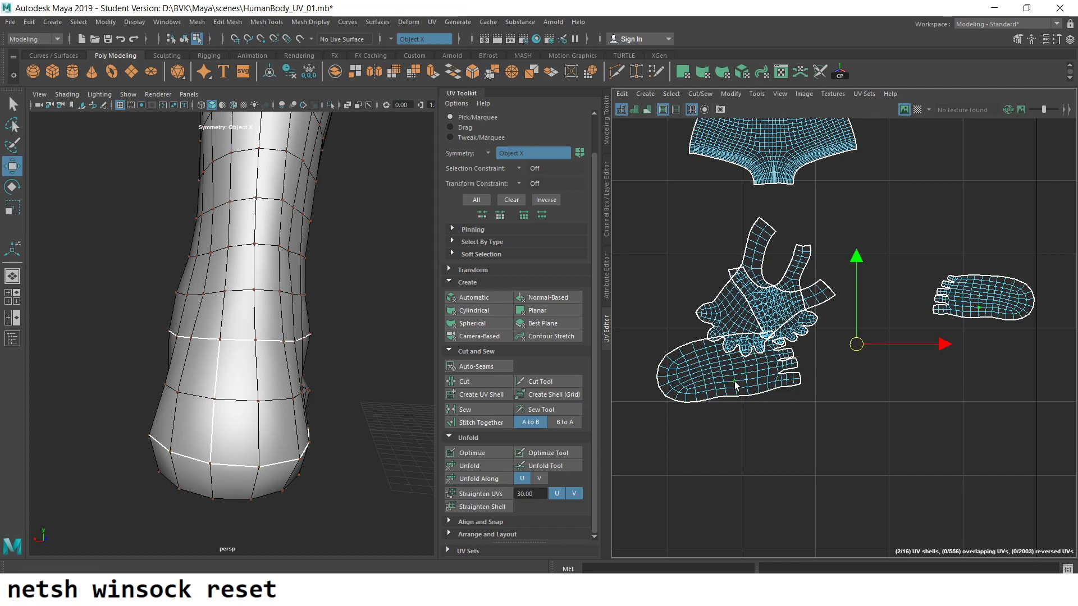
- Zoom into the toe UVs and select the edge between two toes
scroll(920, 517, "up", 2)
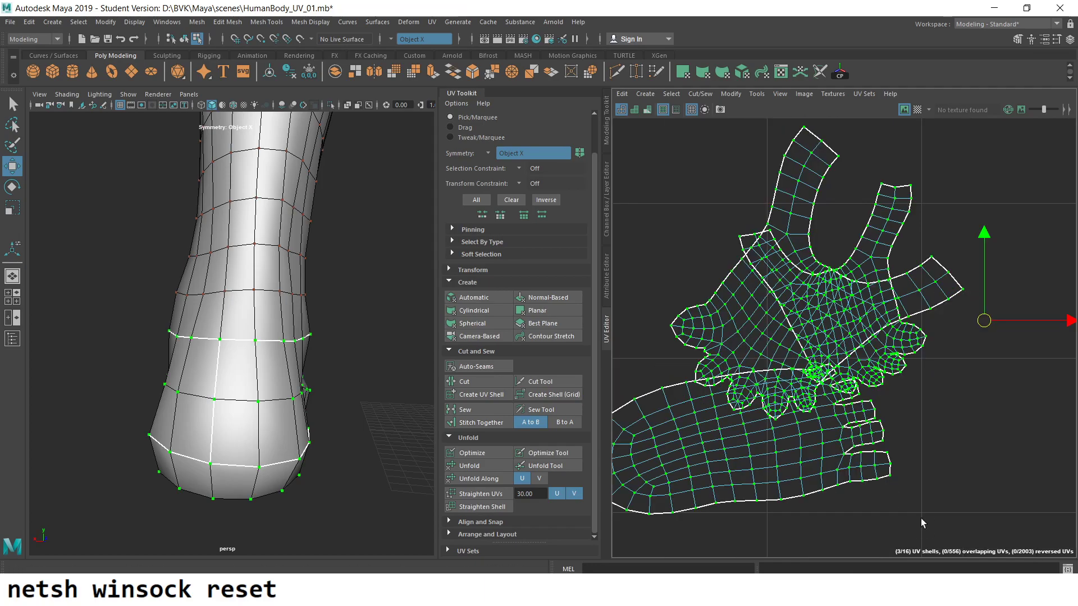
scroll(969, 446, "up", 5)
middle_click_drag(813, 385, 683, 293, "alt")
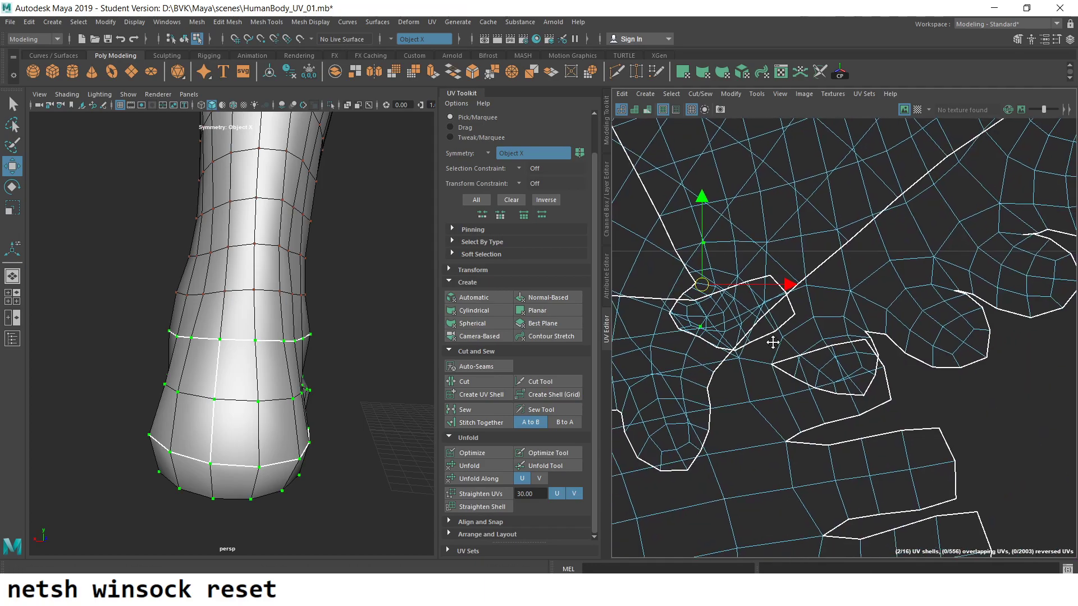
middle_click_drag(772, 342, 741, 305, "alt")
mouse_move(963, 420)
right_mouse_down("alt")
mouse_move(836, 341)
mouse_move(901, 356)
right_mouse_up("alt")
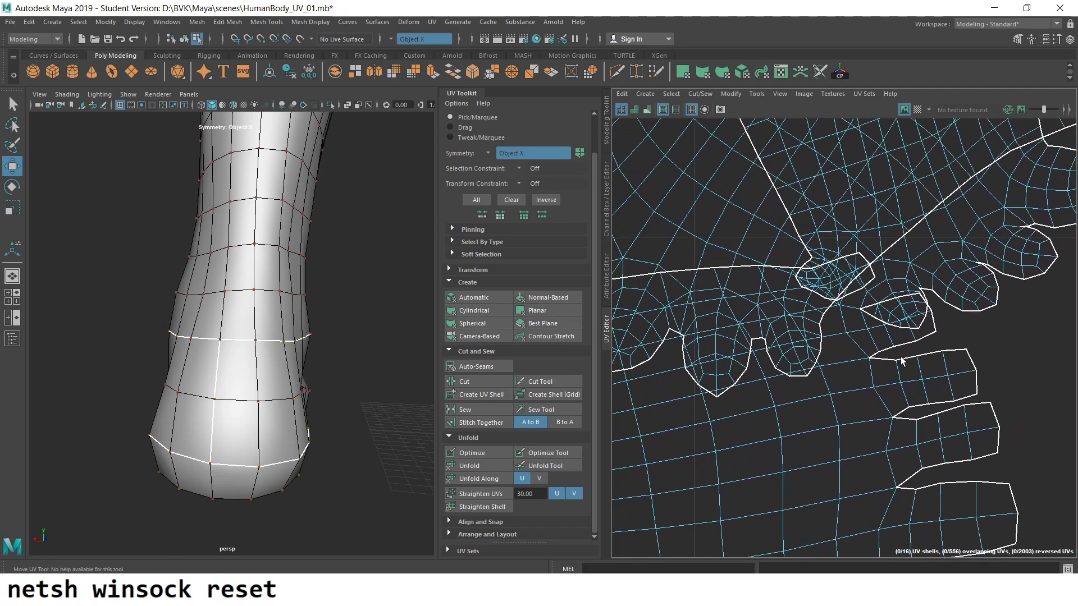
left_click(863, 294)
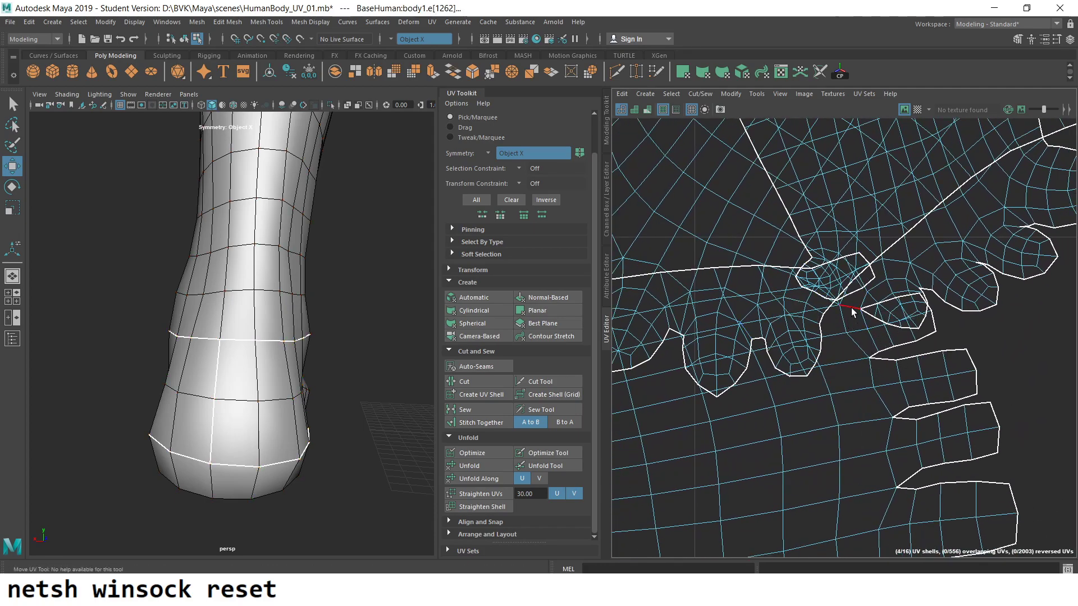
- Switch the perspective view to wireframe and view the whole foot from above
mouse_move(276, 343)
left_mouse_down("alt")
mouse_move(260, 327)
mouse_move(276, 379)
mouse_move(168, 354)
mouse_move(340, 331)
mouse_move(263, 343)
left_mouse_up("alt")
right_click_drag(264, 342, 230, 379, "alt")
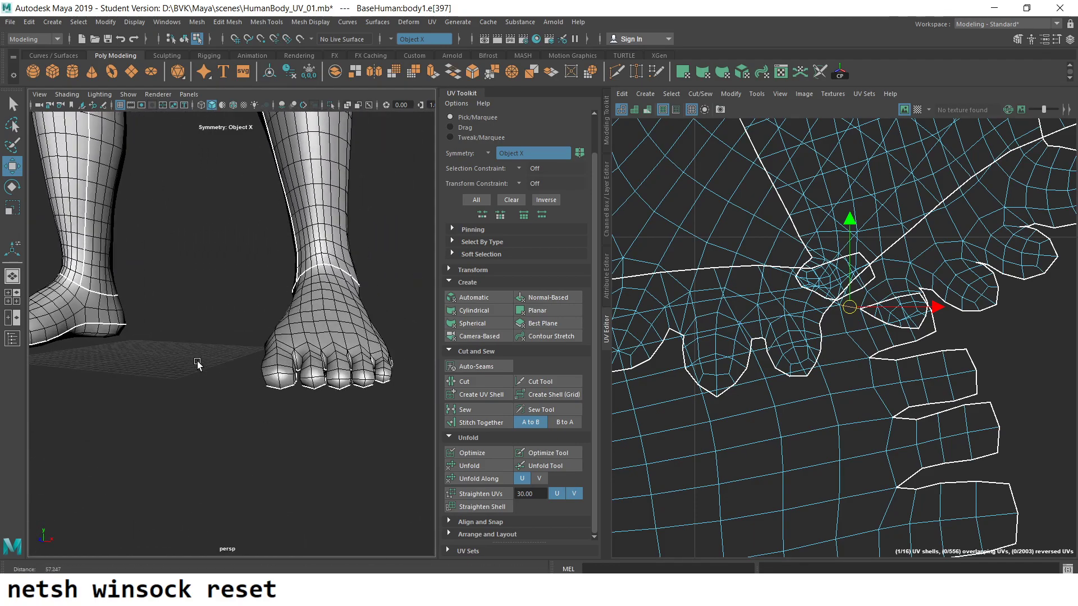
key("4")
left_click_drag(230, 378, 264, 377, "alt")
mouse_move(265, 378)
right_mouse_down("alt")
mouse_move(264, 389)
mouse_move(249, 342)
mouse_move(251, 403)
mouse_move(277, 408)
mouse_move(288, 391)
right_mouse_up("alt")
mouse_move(288, 392)
left_mouse_down("alt")
mouse_move(240, 390)
mouse_move(345, 375)
left_mouse_up("alt")
mouse_move(346, 375)
right_mouse_down("alt")
mouse_move(316, 408)
mouse_move(301, 496)
mouse_move(267, 358)
right_mouse_up("alt")
mouse_move(267, 358)
left_mouse_down("alt")
mouse_move(284, 380)
mouse_move(335, 377)
mouse_move(299, 392)
mouse_move(291, 365)
left_mouse_up("alt")
scroll(898, 393, "down", 2)
- Select toe and sole edges in the UV Editor, then undo back to the spread-toe layout
left_click(916, 417)
middle_click_drag(913, 414, 876, 416, "alt")
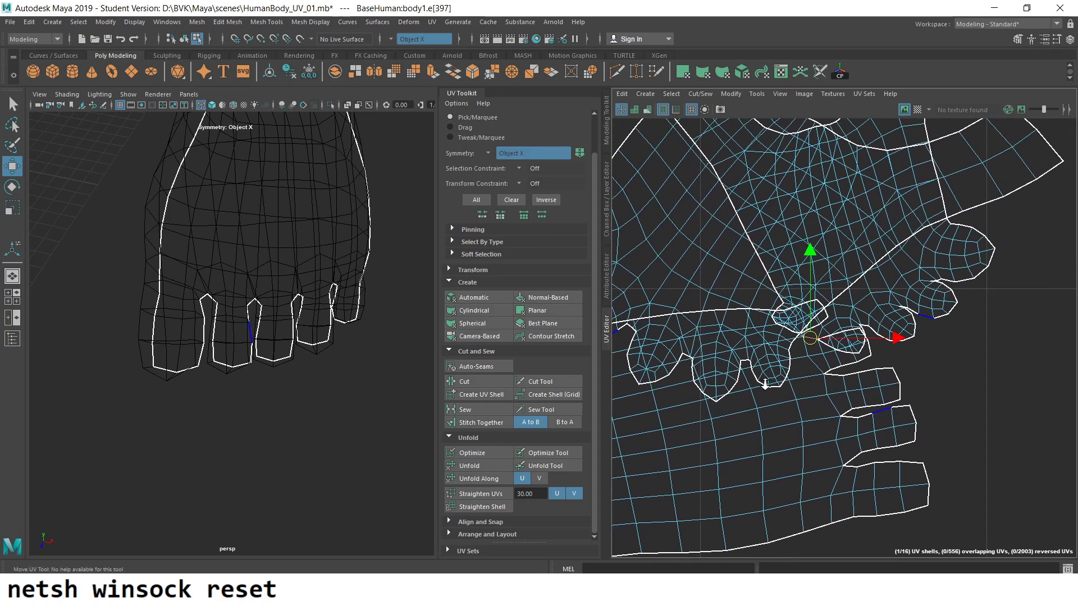
mouse_move(875, 415)
right_mouse_down("alt")
mouse_move(856, 513)
mouse_move(701, 297)
right_mouse_up("alt")
left_click(932, 418)
right_click_drag(983, 386, 990, 422)
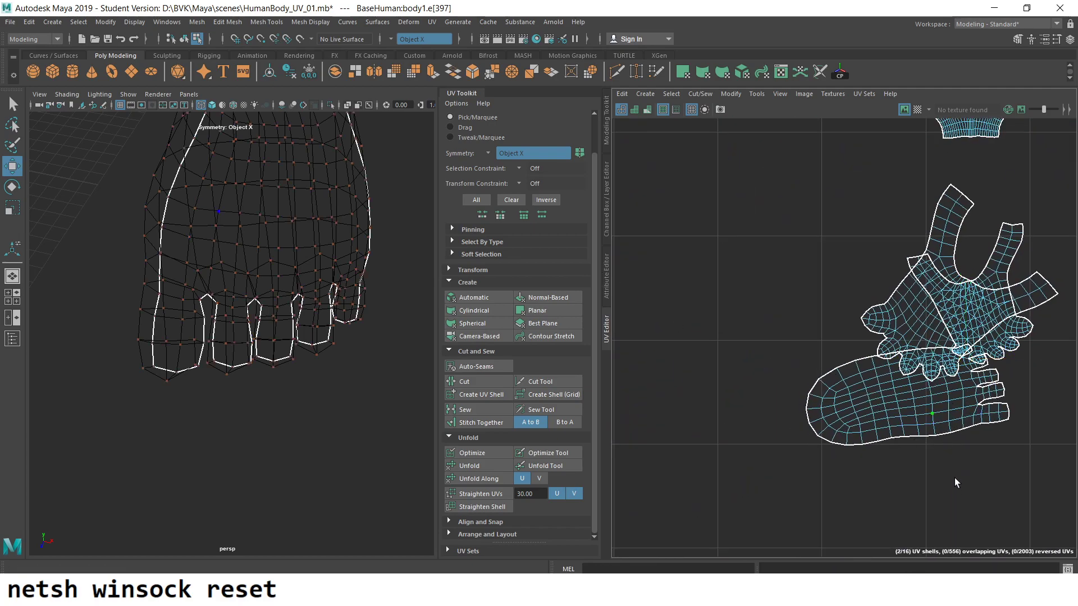
middle_click_drag(762, 427, 508, 409, "alt")
key("ctrl+z")
key("ctrl+z")
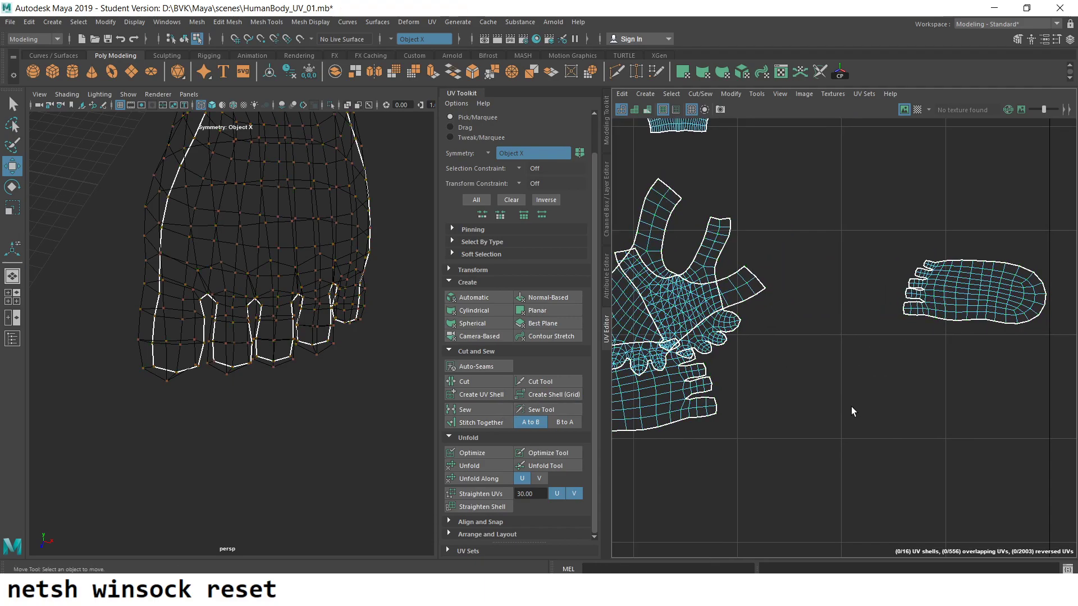
- Select the foot UV shells and drag the selected foot shell downward
left_click(963, 312)
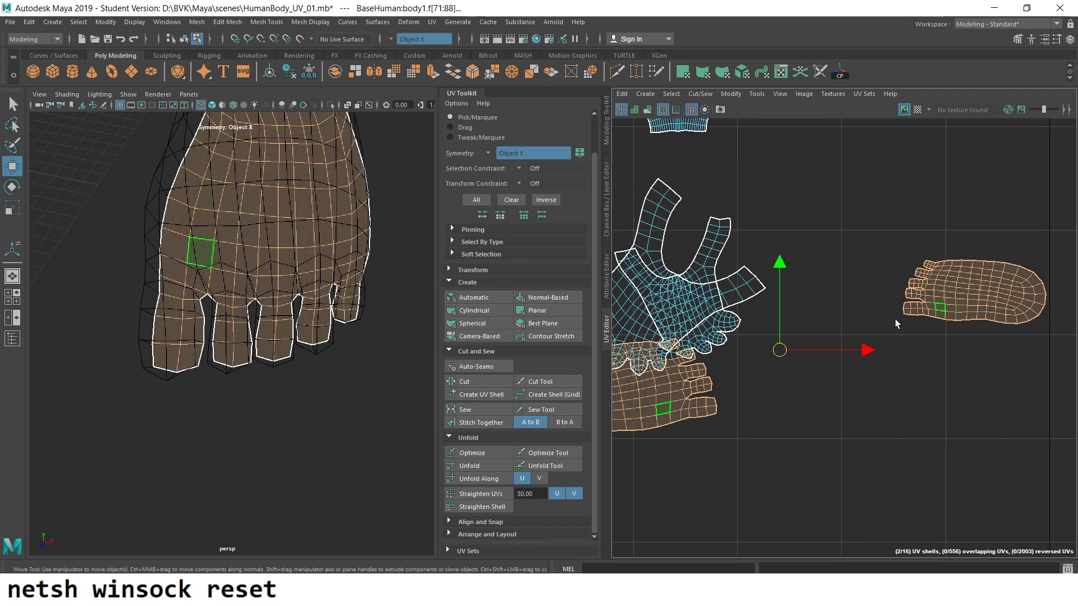
middle_click_drag(793, 390, 952, 362, "alt")
left_click_drag(944, 322, 944, 415)
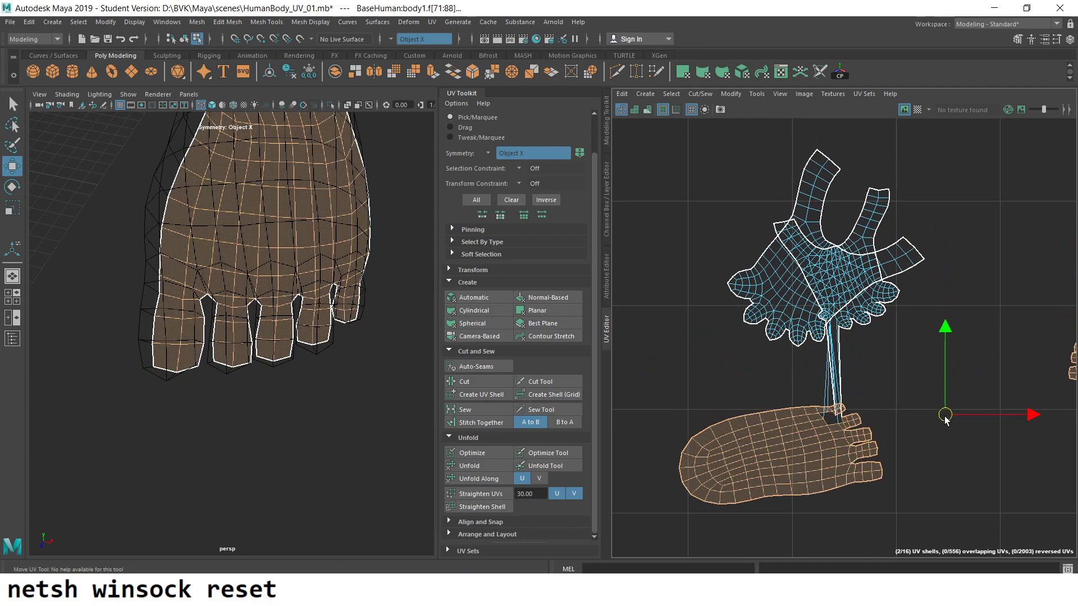
scroll(772, 377, "up", 3)
scroll(814, 365, "up", 2)
scroll(854, 295, "up", 2)
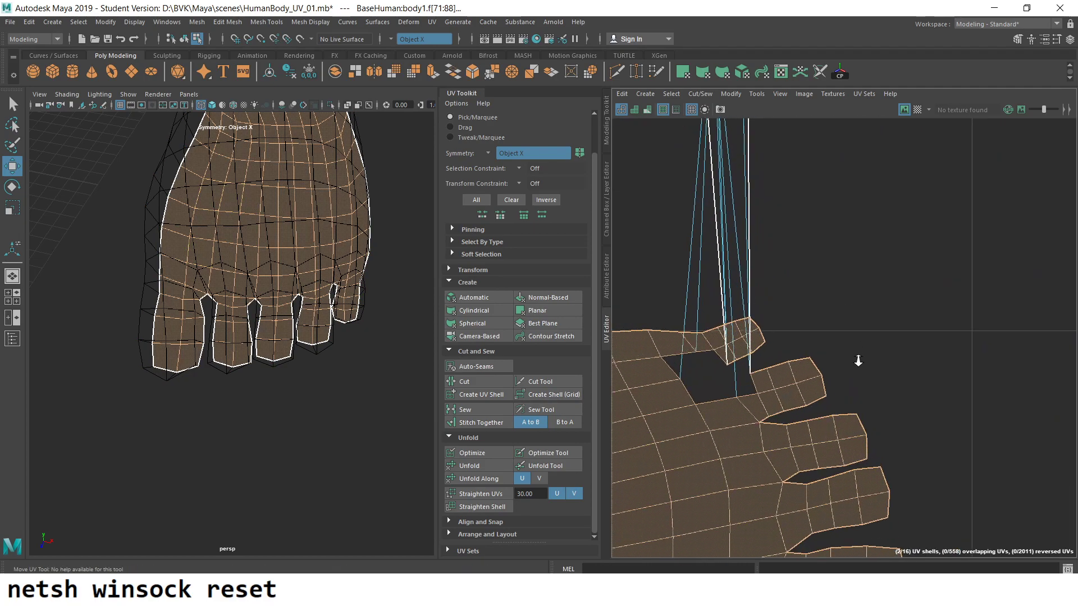
scroll(840, 294, "up", 1)
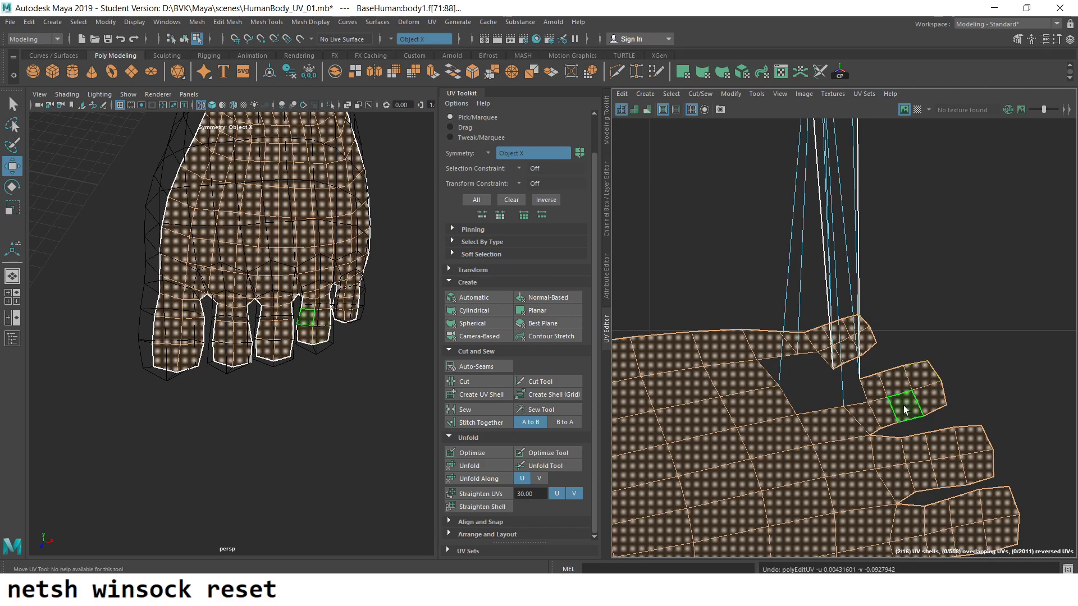
scroll(870, 359, "down", 3)
scroll(830, 338, "down", 3)
scroll(832, 392, "up", 2)
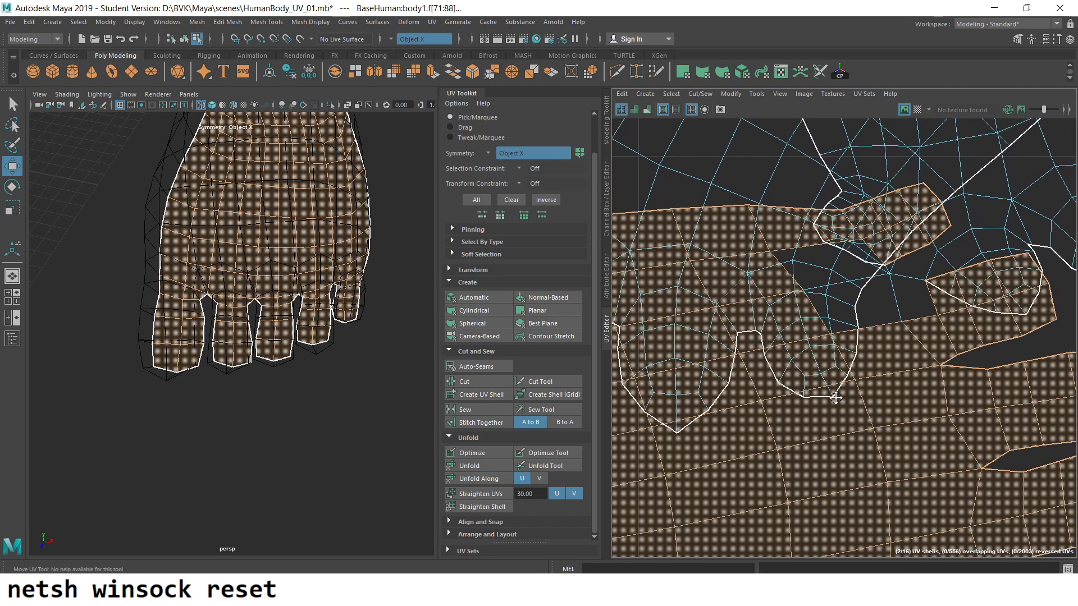
scroll(898, 306, "up", 3)
- Switch between UV and face selection and select a face on the sole shell
right_click_drag(943, 301, 875, 298)
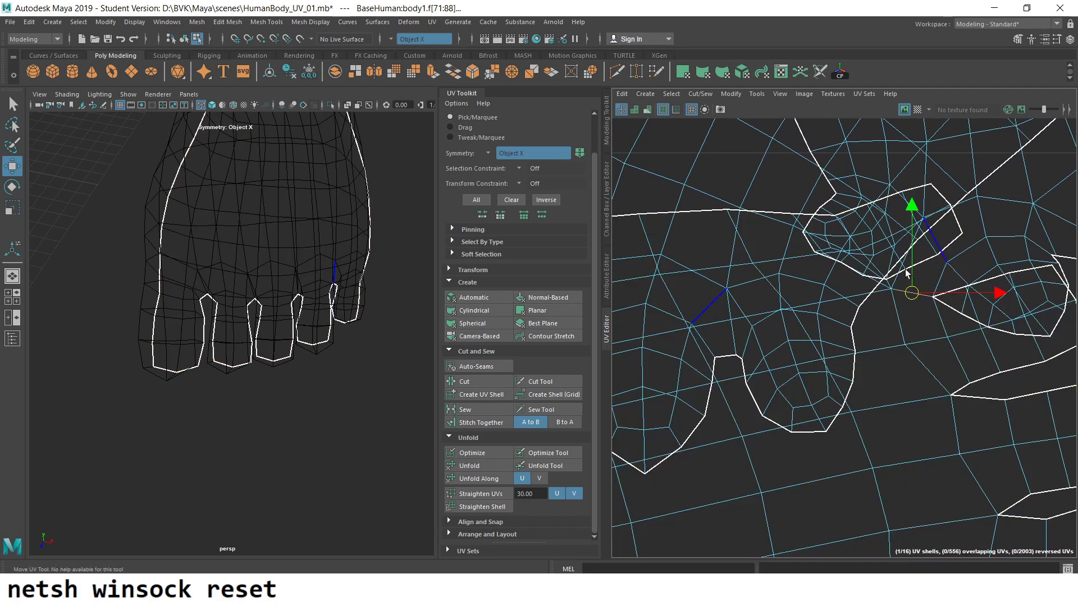
scroll(834, 415, "up", 2)
scroll(825, 303, "up", 1)
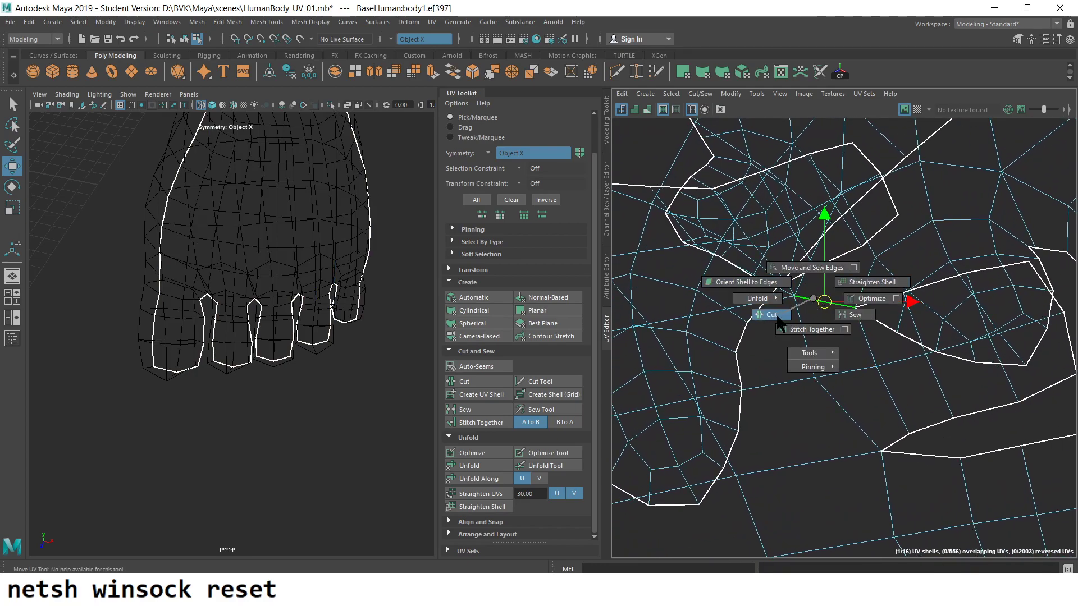
scroll(940, 388, "down", 1)
scroll(904, 428, "down", 2)
scroll(905, 428, "down", 2)
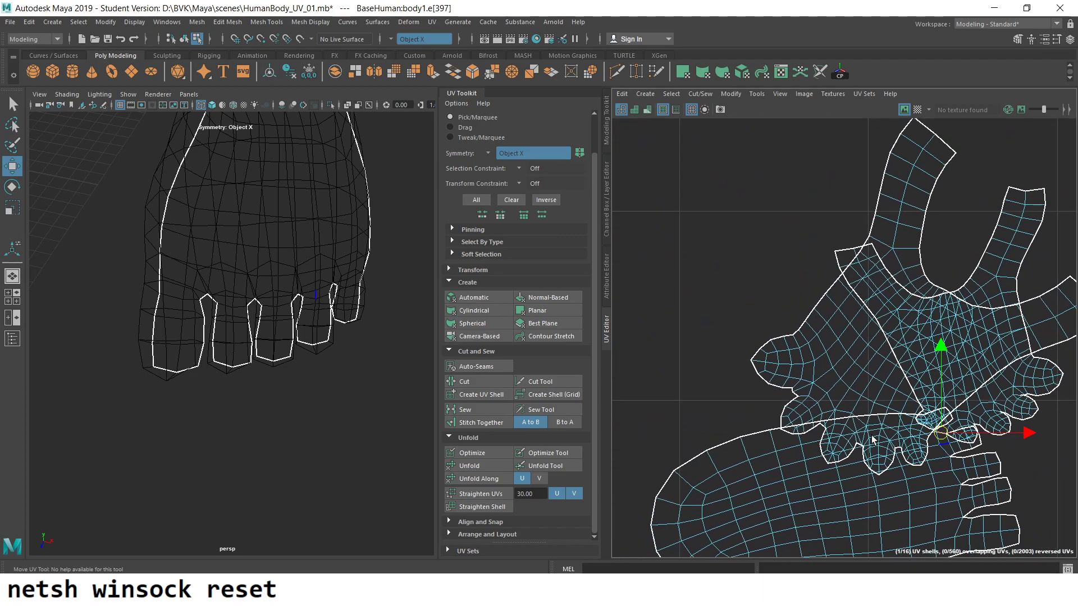
scroll(834, 375, "down", 2)
right_click_drag(887, 371, 885, 393)
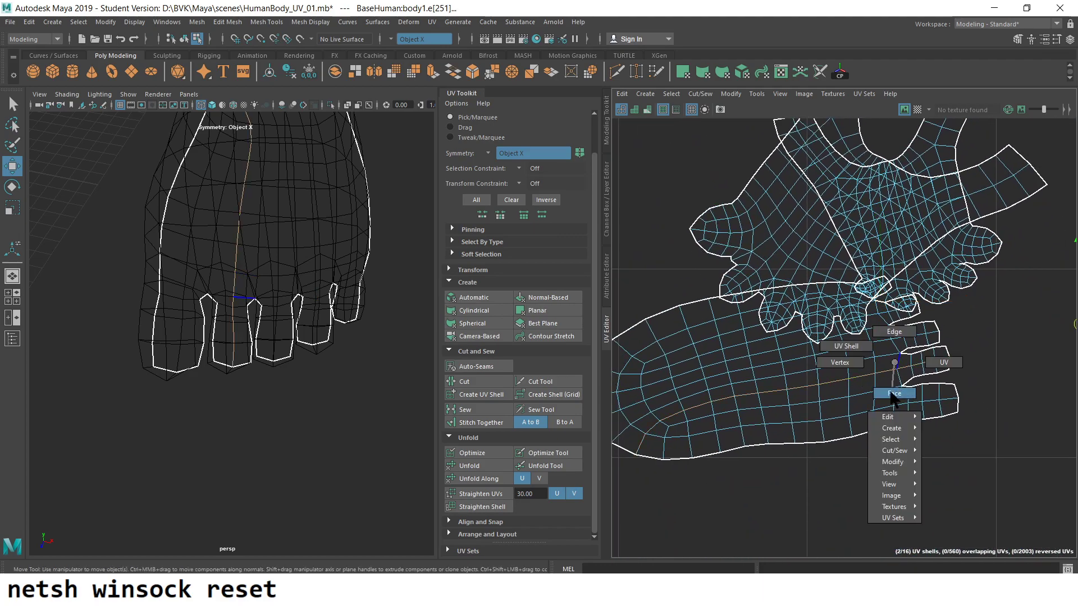
left_click(869, 384)
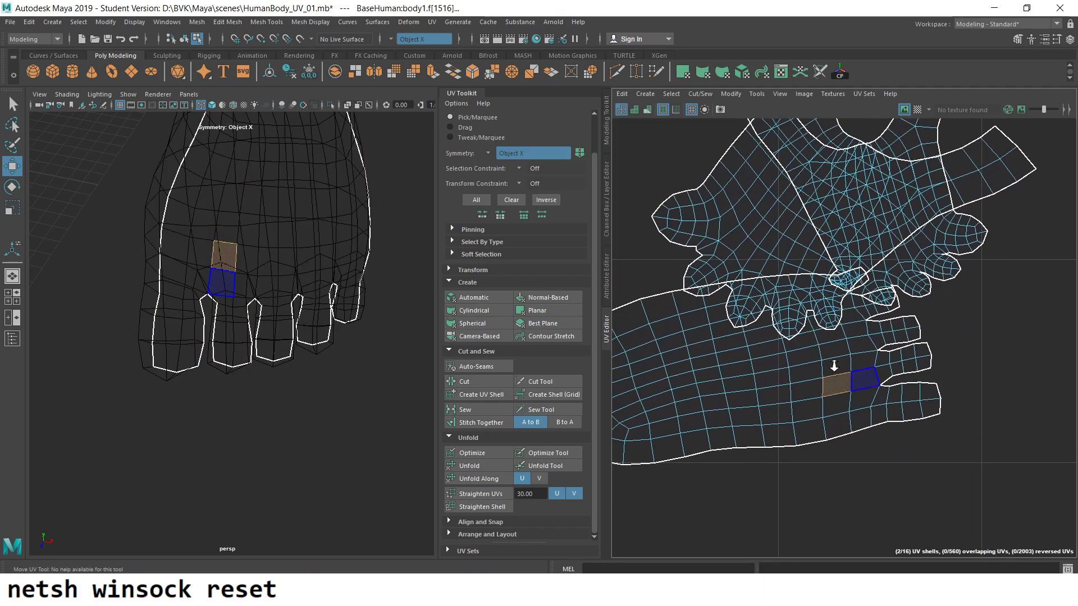
- Move the upper foot shell up, away from the sole shell, then clear the selection
left_click(777, 244)
middle_click_drag(834, 298, 867, 368, "alt")
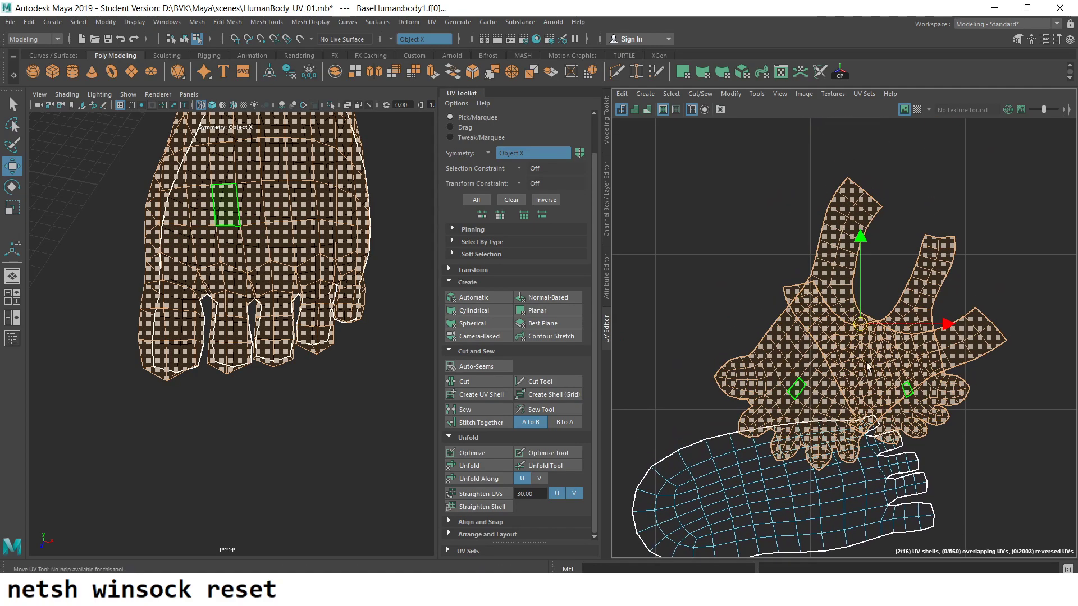
left_click_drag(862, 336, 868, 427)
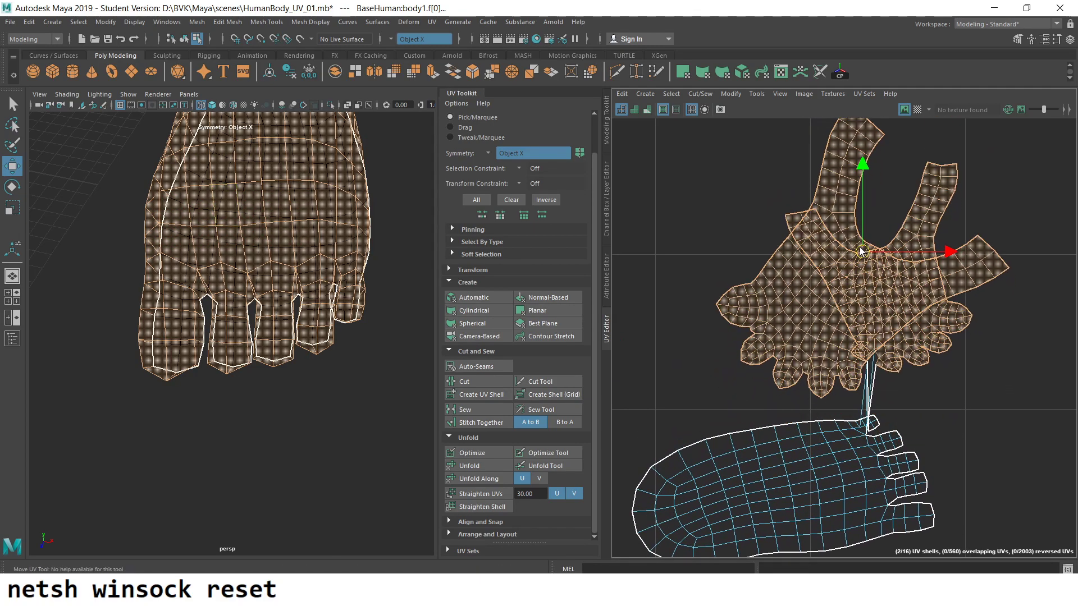
scroll(867, 426, "up", 3)
scroll(773, 324, "up", 2)
scroll(769, 397, "up", 2)
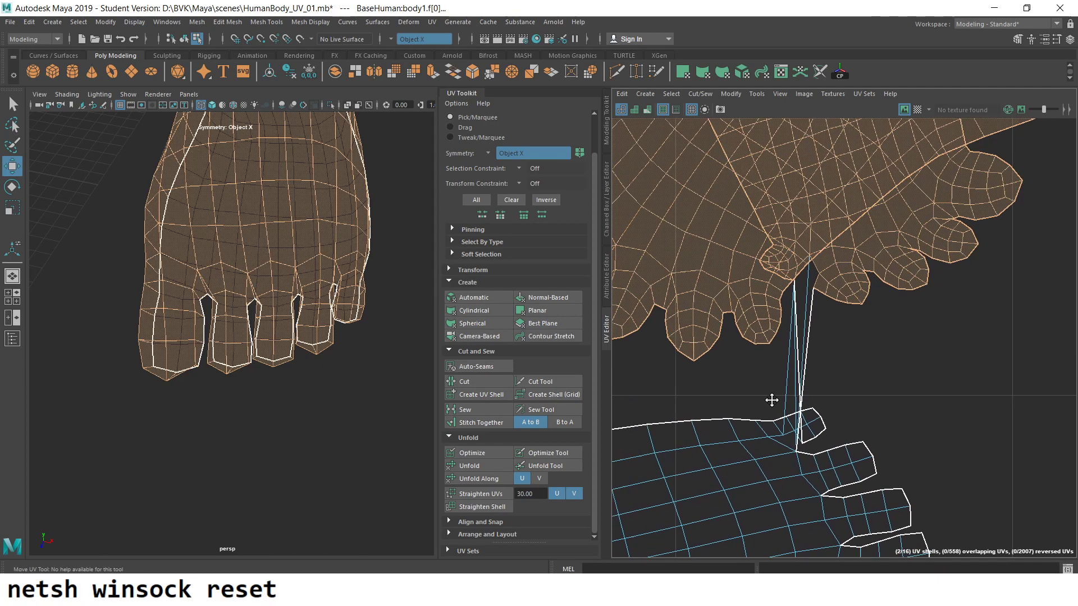
scroll(848, 496, "up", 2)
middle_click_drag(849, 496, 796, 431, "alt")
scroll(873, 449, "up", 1)
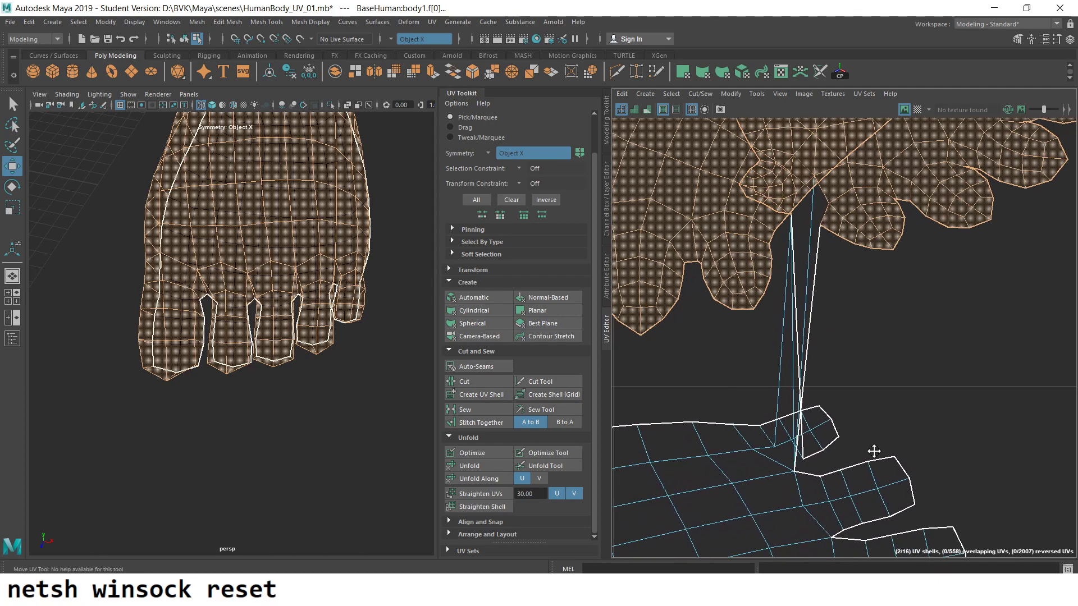
scroll(846, 443, "up", 1)
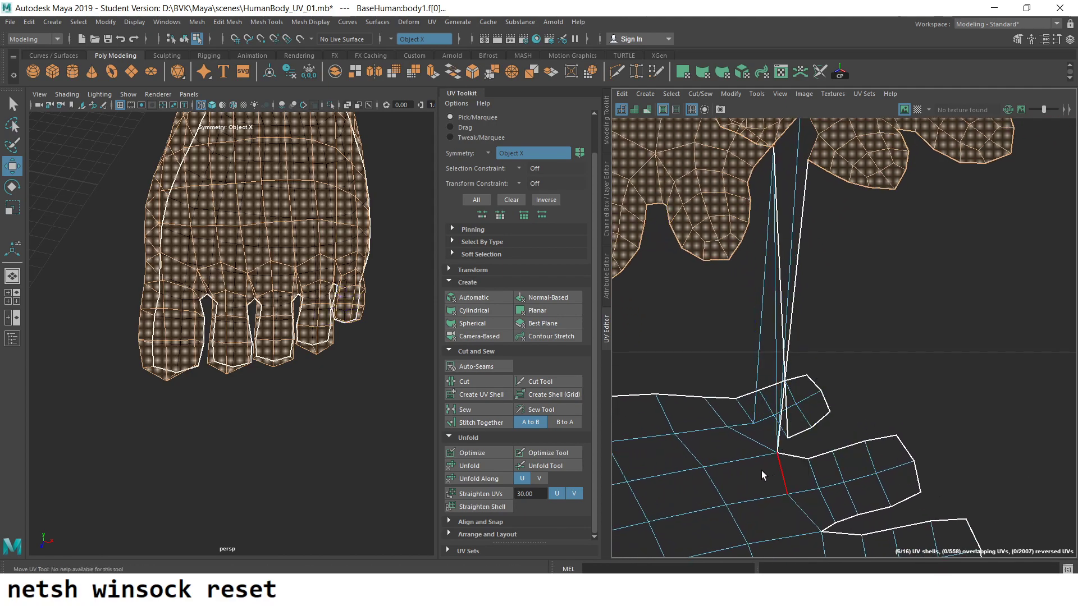
right_click_drag(790, 416, 842, 399, "shift")
left_click(776, 156)
middle_click_drag(812, 256, 831, 274, "alt")
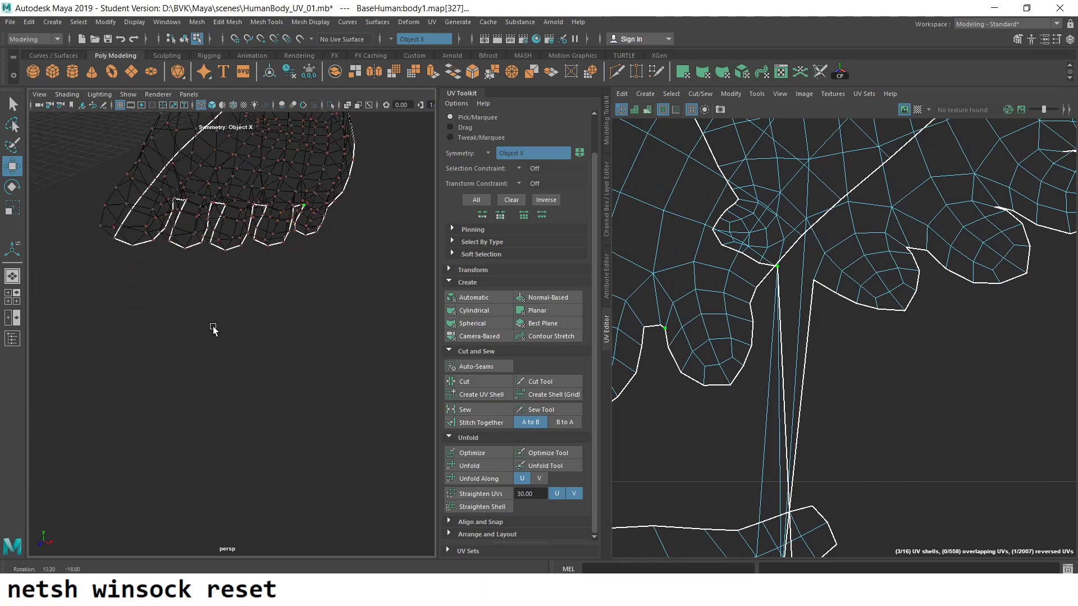
- Inspect the foot in 3D, toggling between shaded (5) and wireframe (4) display
scroll(213, 325, "up", 2)
scroll(269, 314, "up", 3)
scroll(156, 380, "up", 3)
scroll(156, 380, "down", 3)
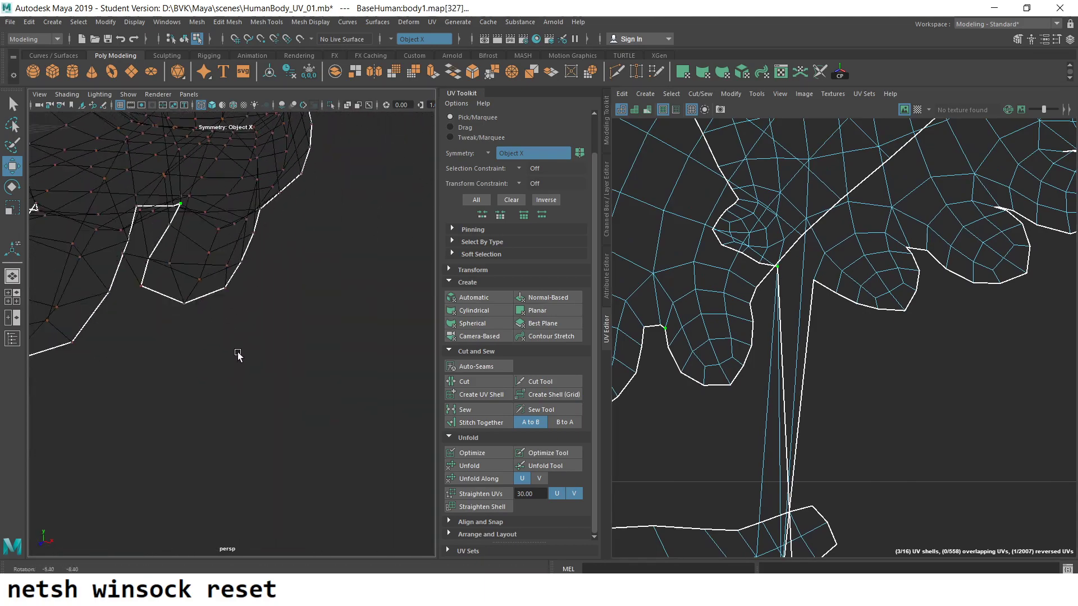
middle_click_drag(236, 356, 268, 319, "alt")
scroll(268, 319, "up", 4)
key("5")
scroll(271, 284, "down", 3)
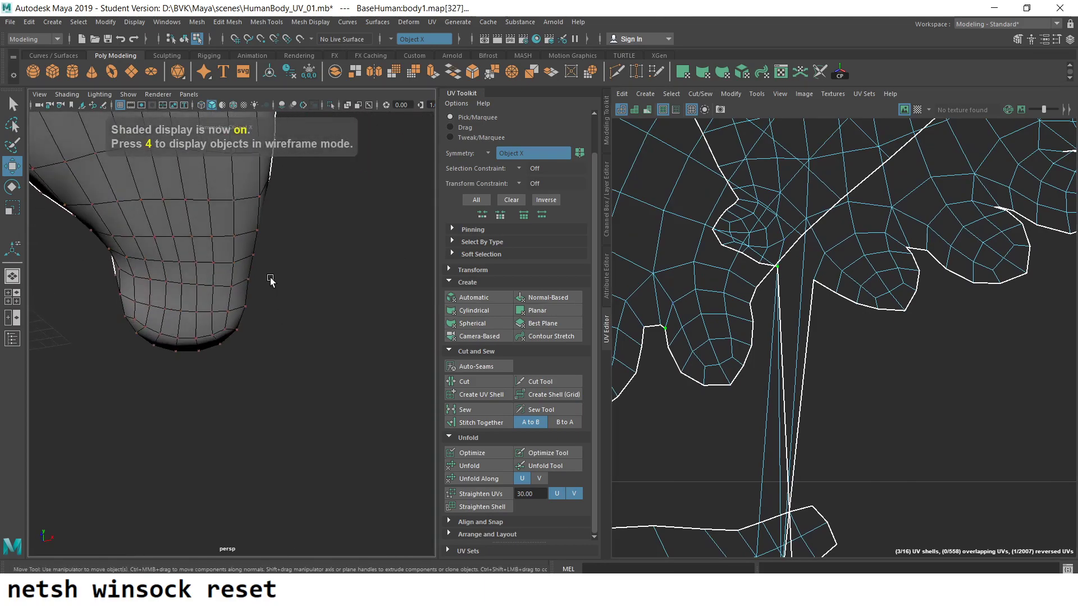
left_click_drag(271, 284, 318, 402, "alt")
scroll(317, 315, "up", 3)
scroll(317, 315, "down", 2)
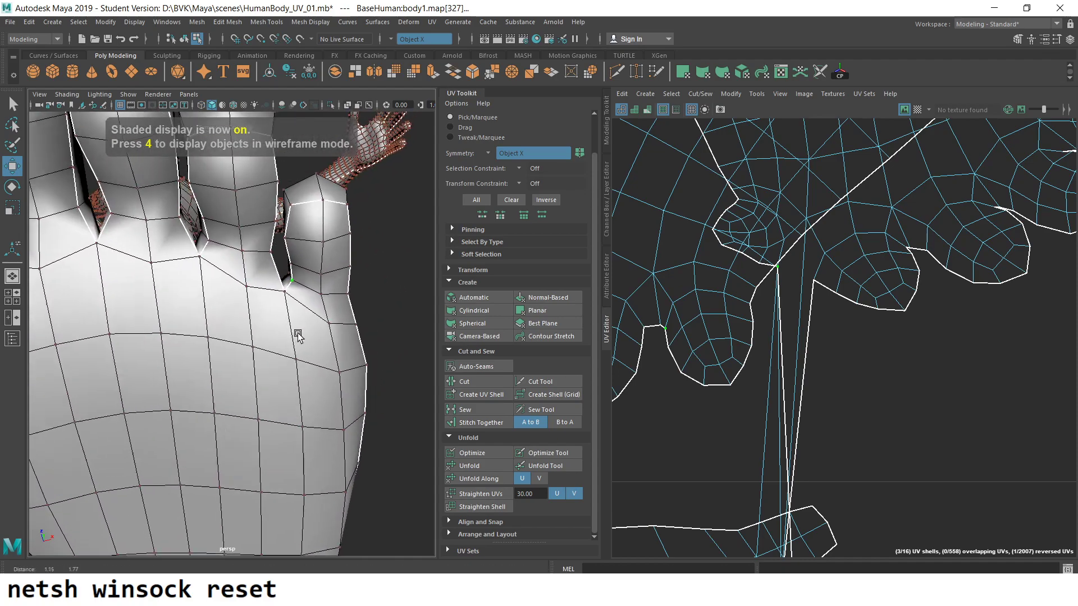
scroll(296, 349, "up", 3)
mouse_move(295, 349)
left_mouse_down("alt")
mouse_move(241, 350)
mouse_move(220, 365)
mouse_move(237, 364)
left_mouse_up("alt")
scroll(241, 350, "up", 3)
scroll(240, 349, "down", 2)
key("4")
- Turn shaded display back on and bring the camera in between the toes
mouse_move(362, 433)
left_mouse_down("alt")
mouse_move(356, 393)
mouse_move(432, 431)
mouse_move(247, 291)
mouse_move(414, 336)
left_mouse_up("alt")
mouse_move(413, 335)
right_mouse_down("alt")
mouse_move(224, 421)
mouse_move(205, 307)
mouse_move(303, 488)
mouse_move(306, 418)
mouse_move(310, 456)
mouse_move(342, 450)
mouse_move(304, 457)
mouse_move(231, 437)
mouse_move(206, 458)
right_mouse_up("alt")
key("5")
right_click(206, 457)
right_click_drag(204, 312, 204, 313)
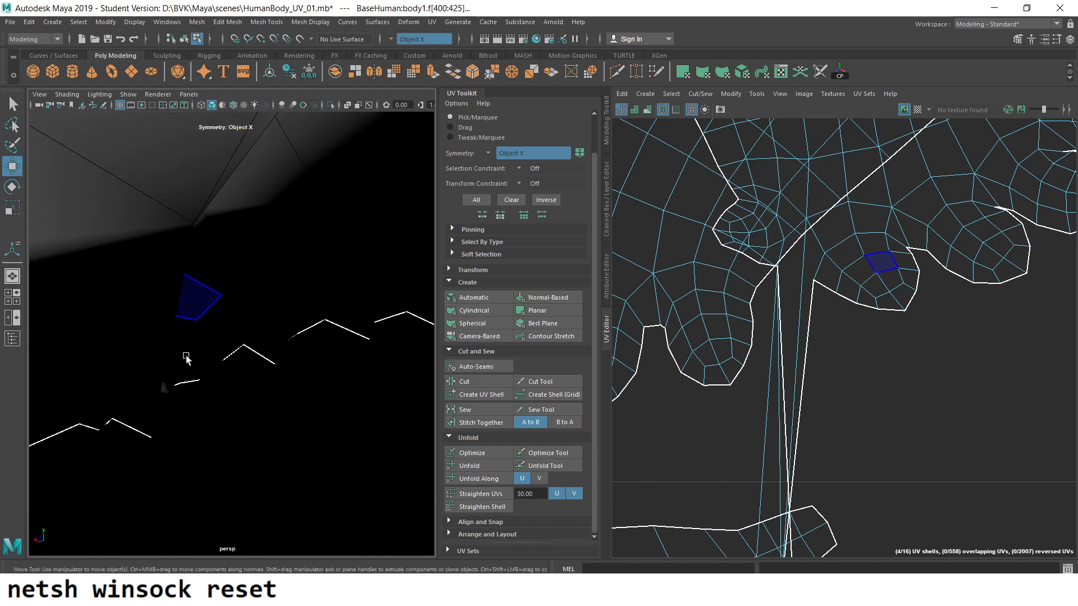
mouse_move(187, 360)
right_mouse_down("alt")
mouse_move(199, 349)
mouse_move(186, 361)
right_mouse_up("alt")
mouse_move(229, 285)
right_mouse_down()
mouse_move(229, 317)
mouse_move(267, 329)
mouse_move(189, 375)
right_mouse_up()
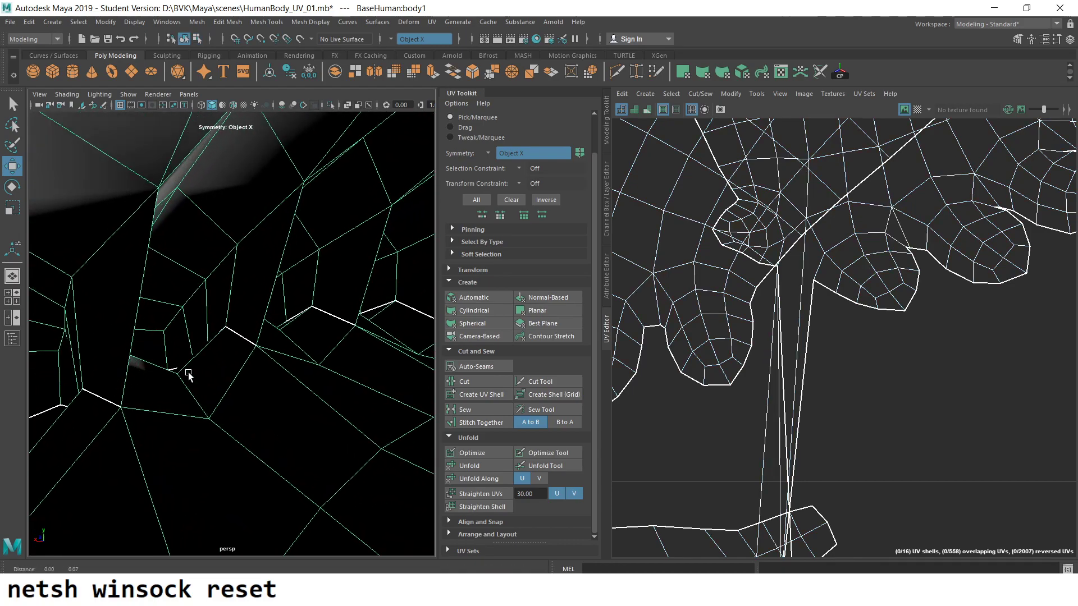
mouse_move(187, 372)
left_mouse_down("alt")
mouse_move(154, 426)
mouse_move(174, 393)
left_mouse_up("alt")
mouse_move(174, 392)
right_mouse_down("alt")
mouse_move(255, 372)
mouse_move(229, 375)
right_mouse_up("alt")
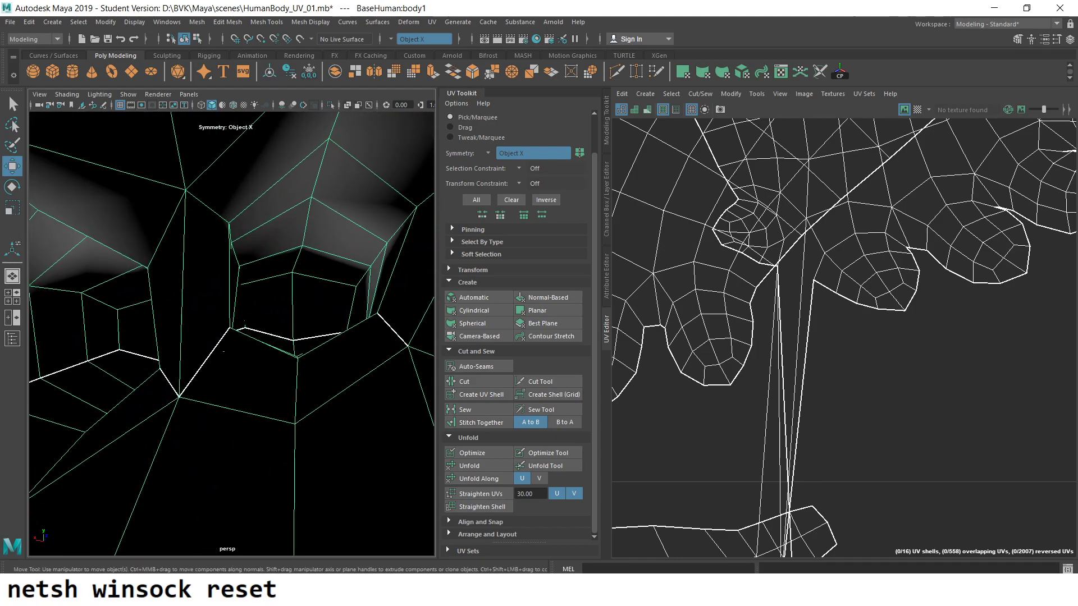
- Select the edge, then the vertex, at the base of the toe gap
right_click_drag(222, 311, 220, 264)
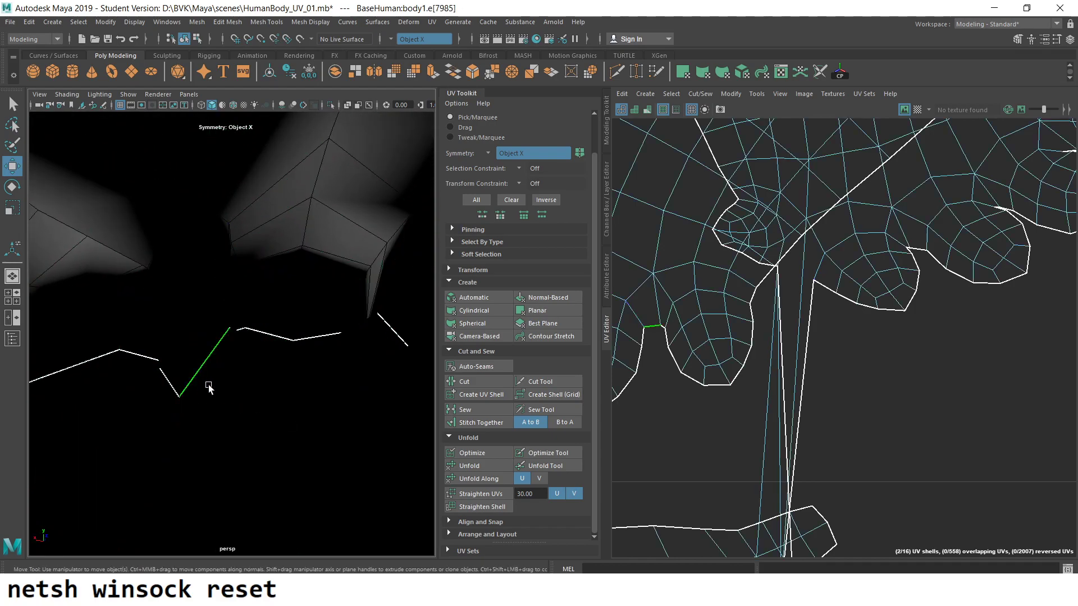
left_click(209, 389)
left_click_drag(209, 389, 213, 414, "alt")
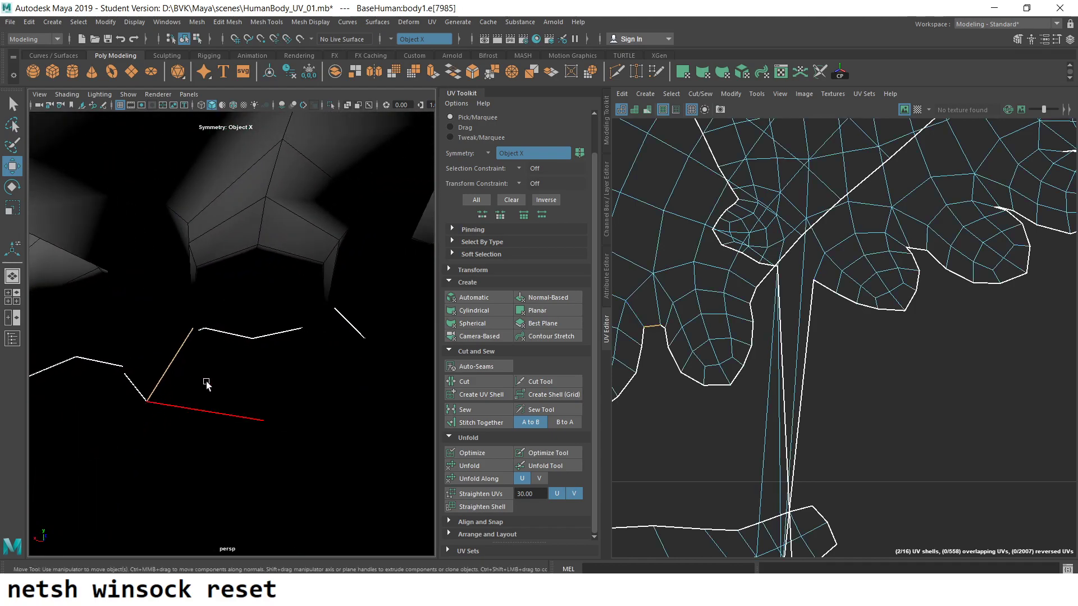
right_click_drag(218, 284, 174, 285)
left_click(147, 402)
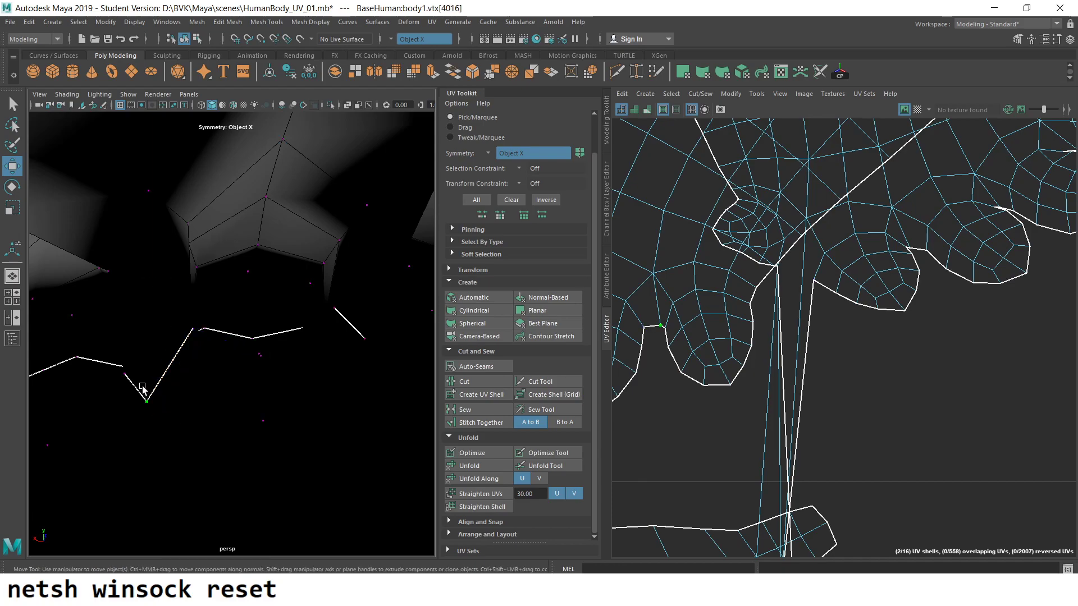
right_click(157, 368)
right_click_drag(107, 281, 109, 283)
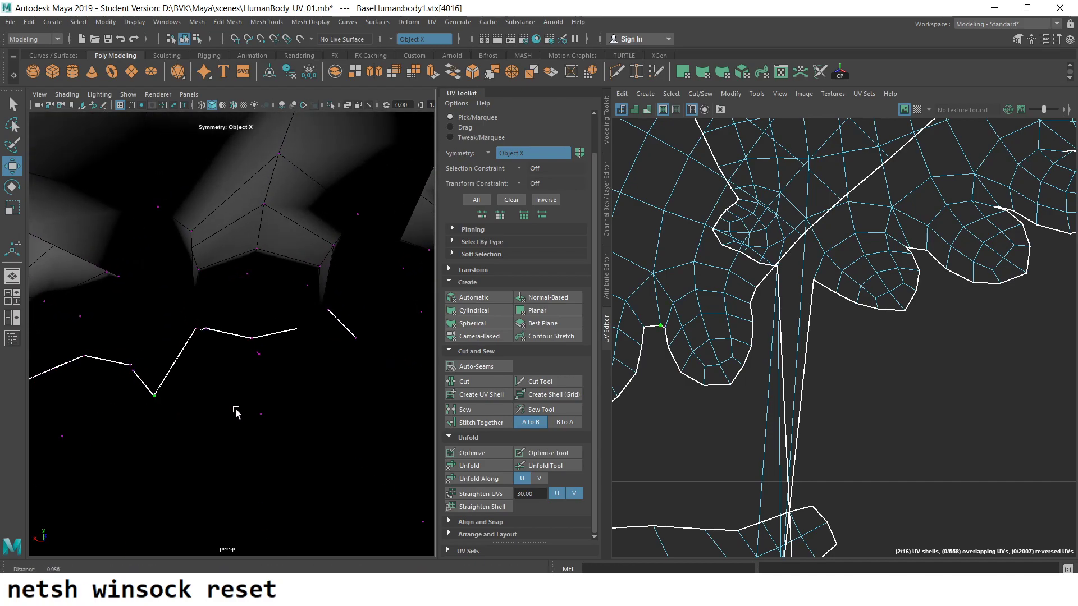
right_click_drag(236, 411, 1, 171, "alt")
key("a")
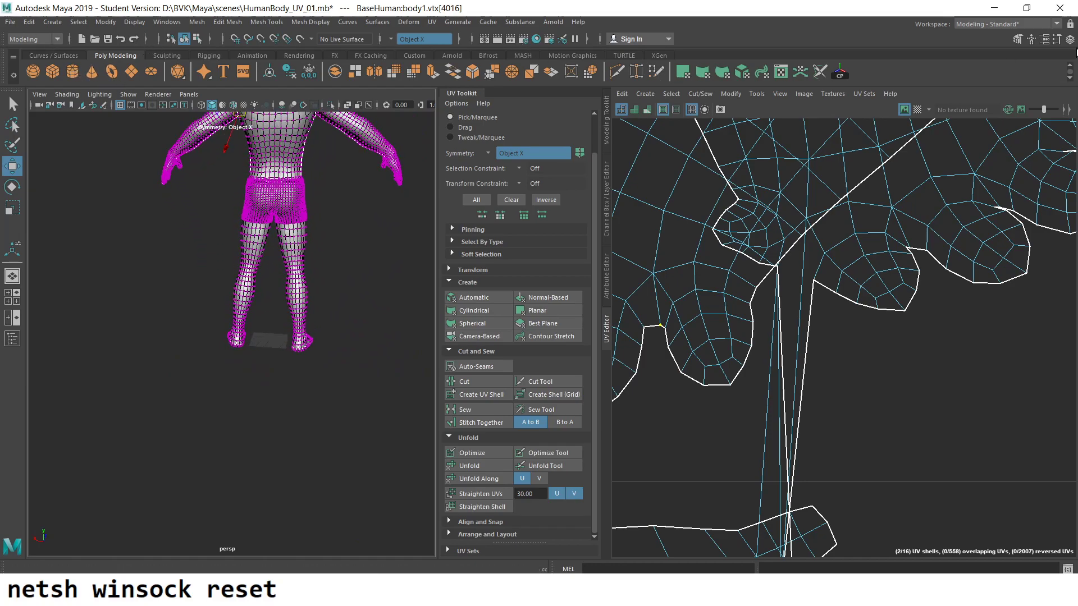
- Reset the Move tool settings and frame the selected toe vertex from beneath the foot
left_click(1057, 41)
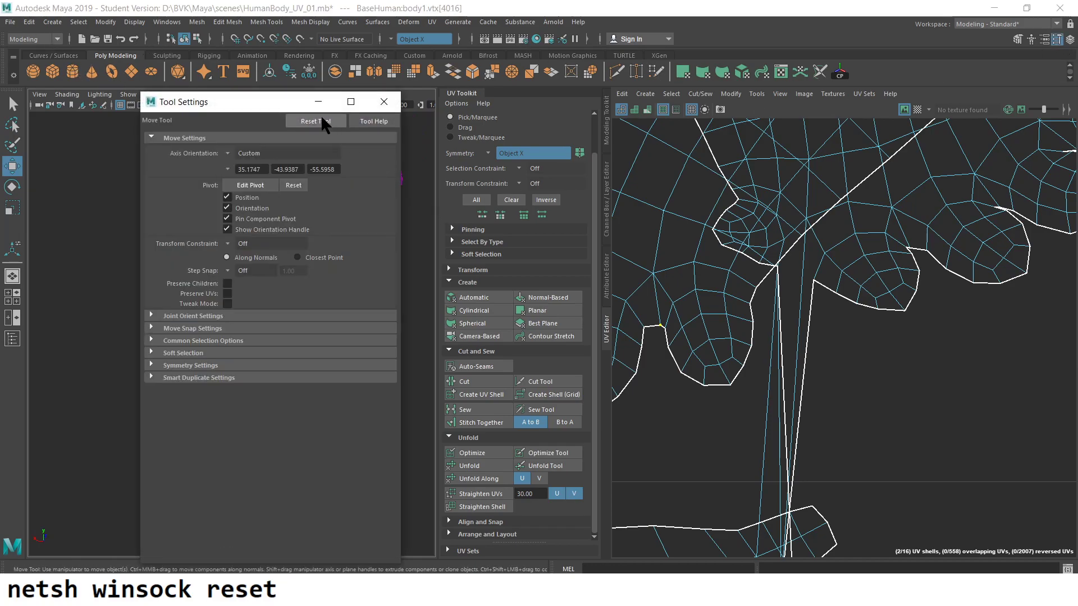
left_click(383, 101)
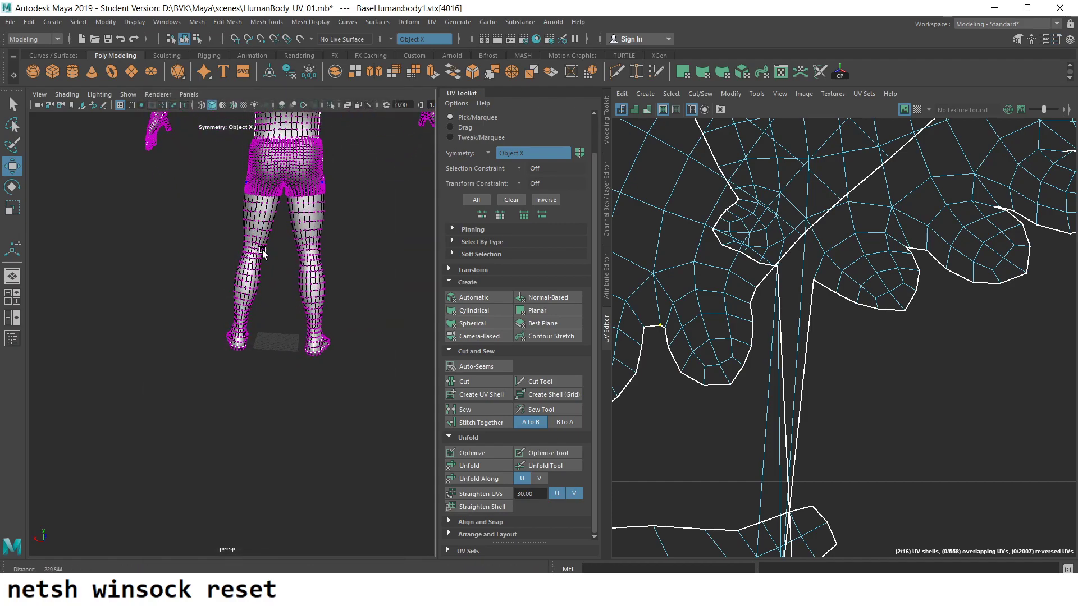
key("f")
scroll(258, 289, "down", 3)
scroll(300, 320, "down", 3)
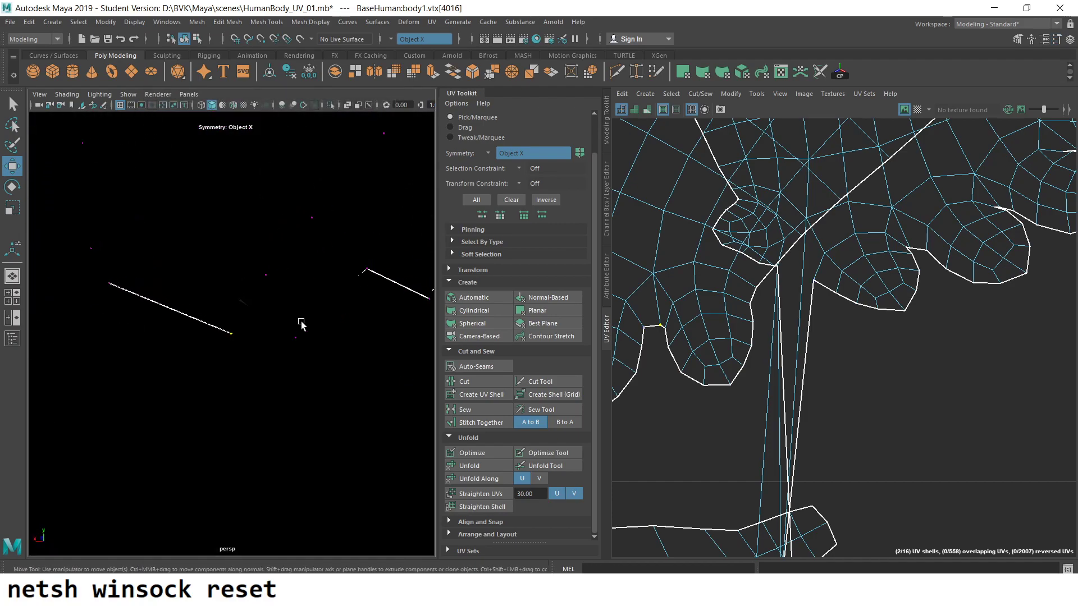
scroll(172, 312, "down", 5)
mouse_move(216, 297)
left_mouse_down("alt")
mouse_move(356, 356)
mouse_move(281, 313)
mouse_move(319, 413)
mouse_move(348, 373)
mouse_move(348, 349)
mouse_move(311, 337)
left_mouse_up("alt")
mouse_move(310, 337)
right_mouse_down("alt")
mouse_move(268, 372)
mouse_move(308, 467)
mouse_move(241, 393)
mouse_move(349, 471)
right_mouse_up("alt")
- In UV space, select the edge where the stretched toe strip still joins the sole shell
scroll(847, 400, "up", 1)
scroll(847, 401, "up", 1)
right_click_drag(876, 393, 886, 314)
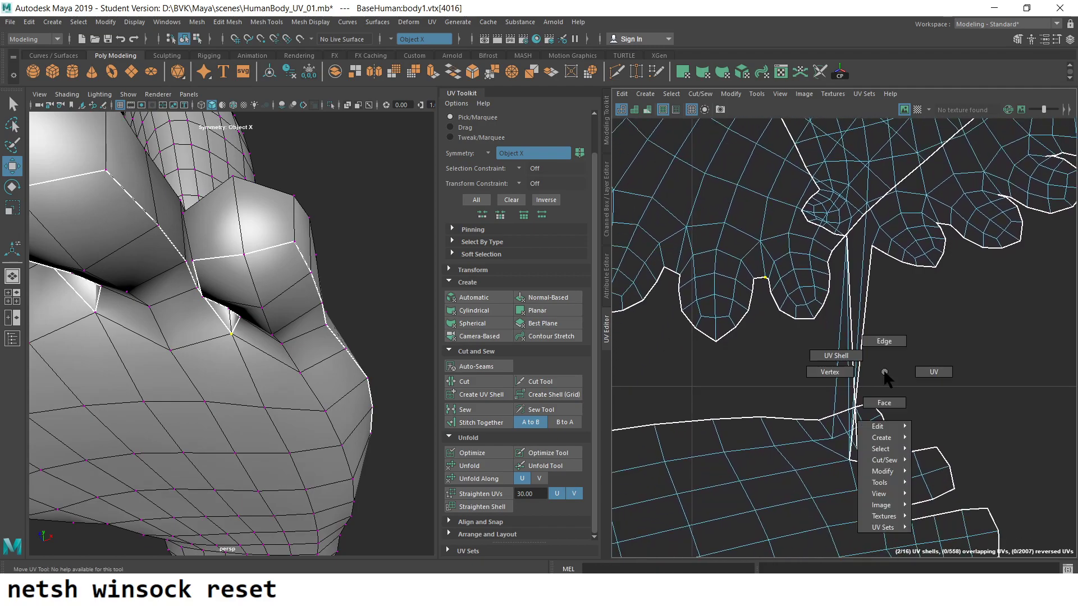
scroll(880, 417, "up", 2)
left_click(781, 461)
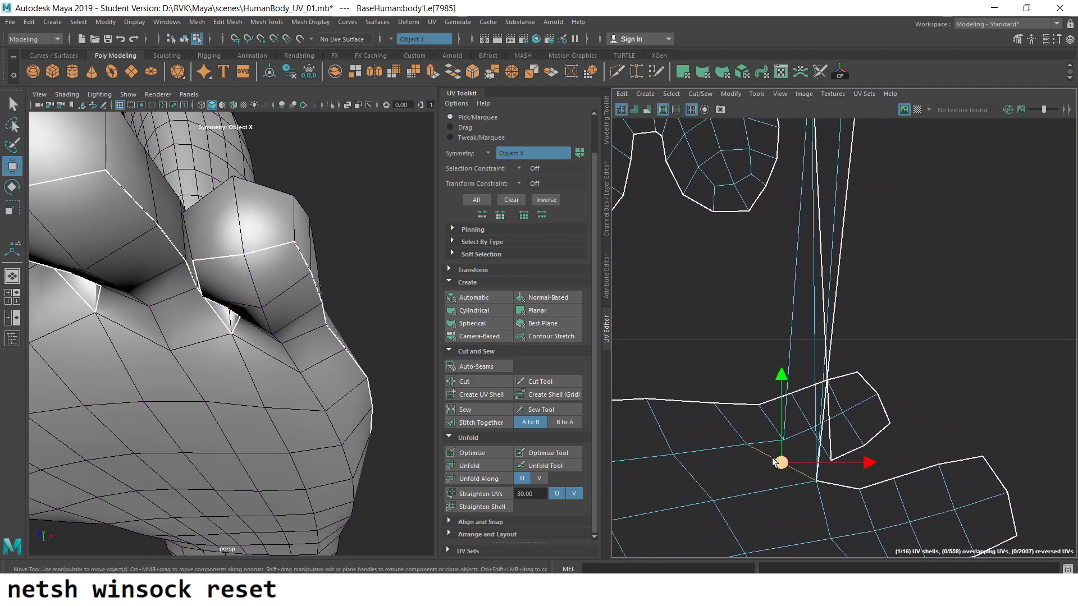
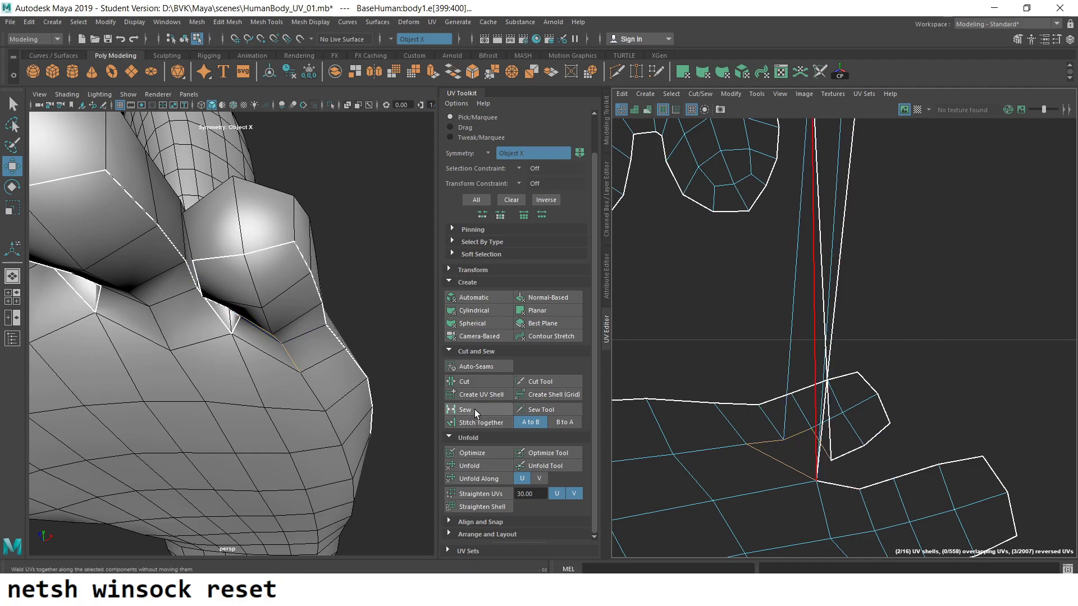
- Cut the selected foot edges into a seam that separates the sole
left_click(472, 382)
scroll(886, 418, "down", 5)
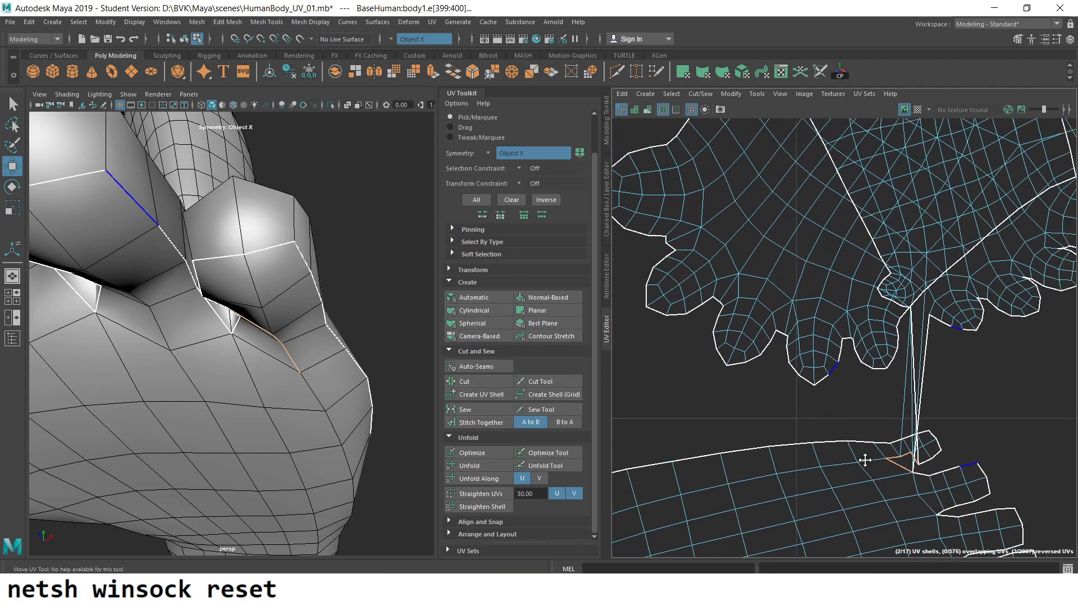
scroll(887, 418, "down", 3)
- Select the whole sole UV shell and move it down-left
right_click_drag(842, 365, 876, 365)
left_click(844, 392)
double_click(844, 392)
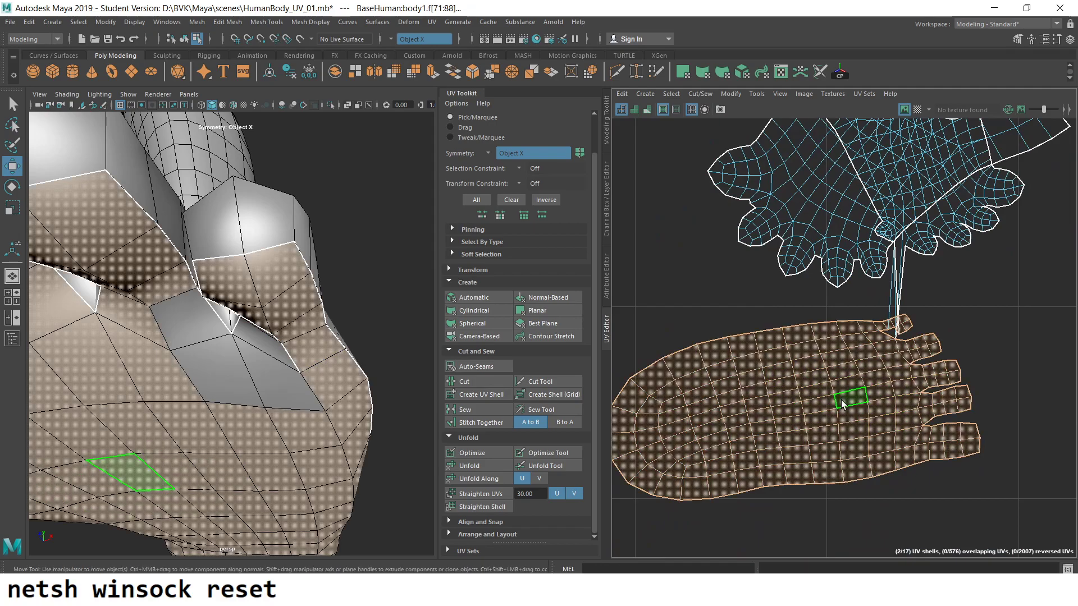
scroll(864, 415, "down", 2)
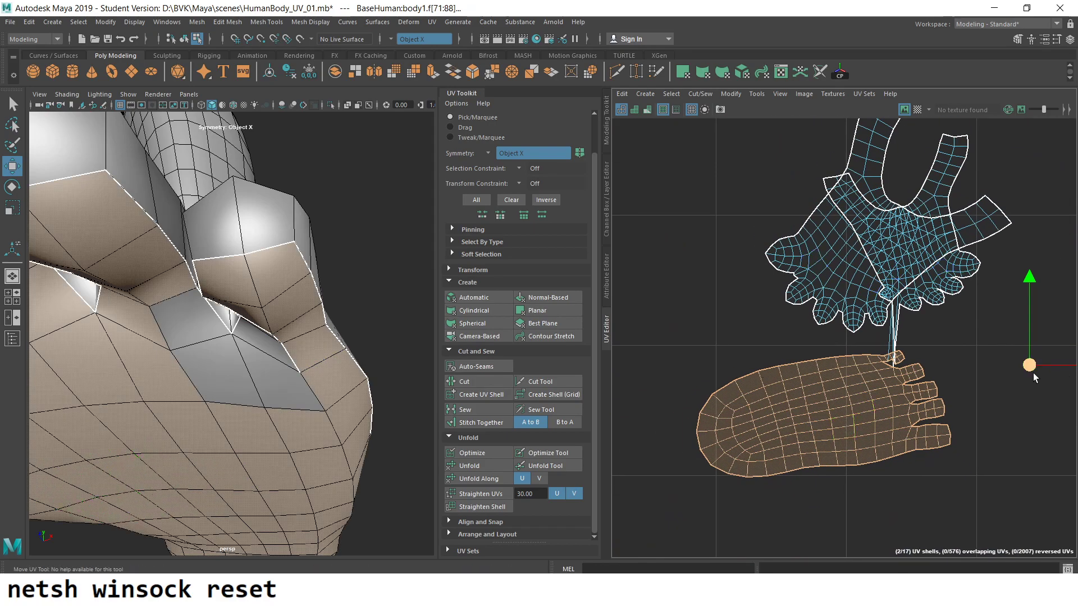
left_click_drag(1033, 372, 979, 408)
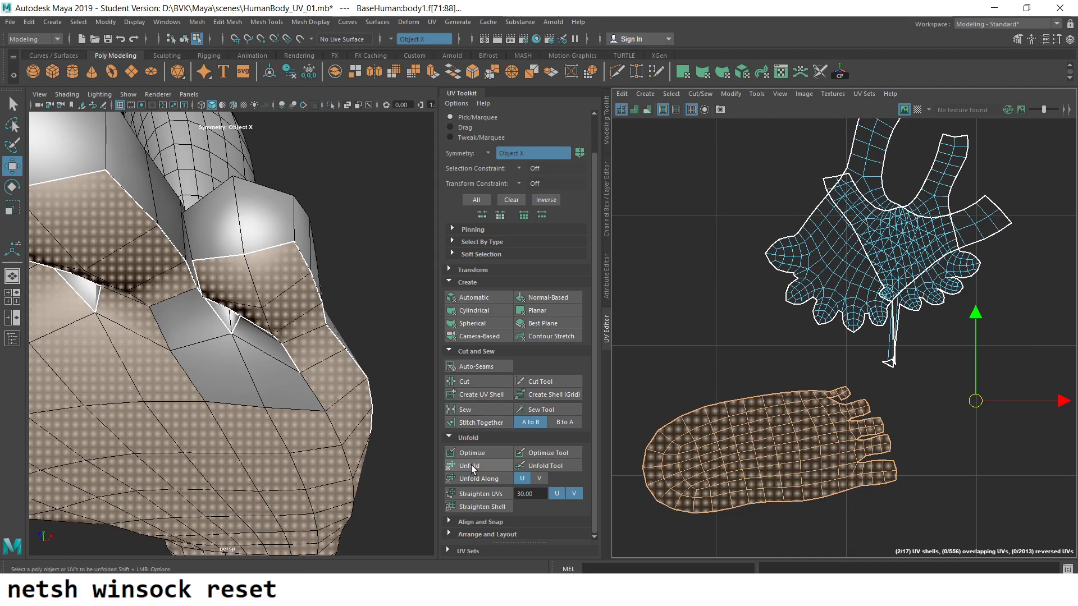
scroll(749, 418, "up", 3)
- Select the upper foot UV shell and orbit around the foot to inspect it
left_click(773, 342)
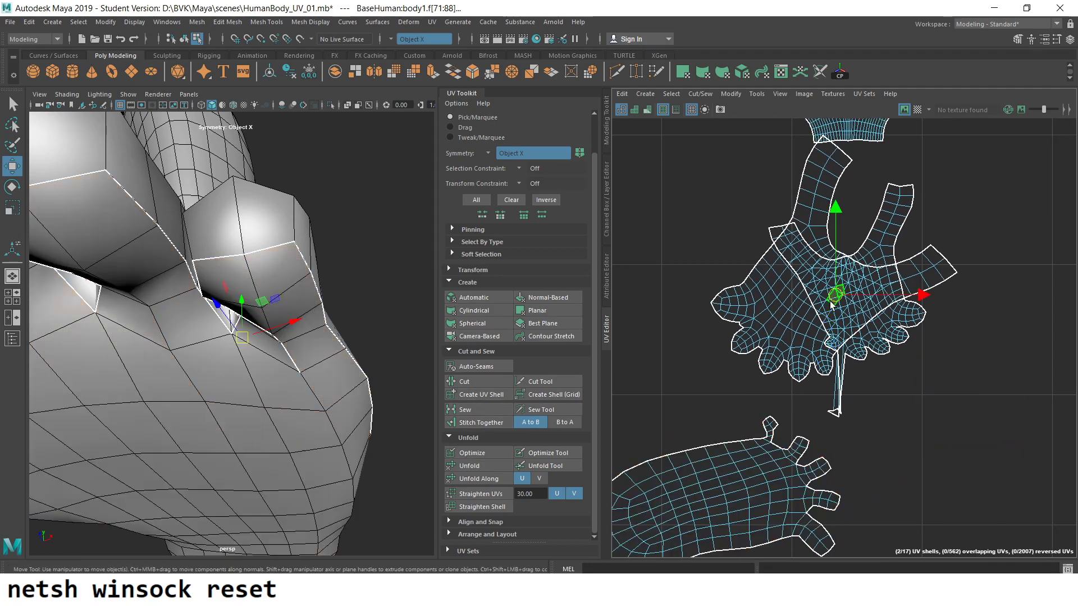
left_click(961, 367)
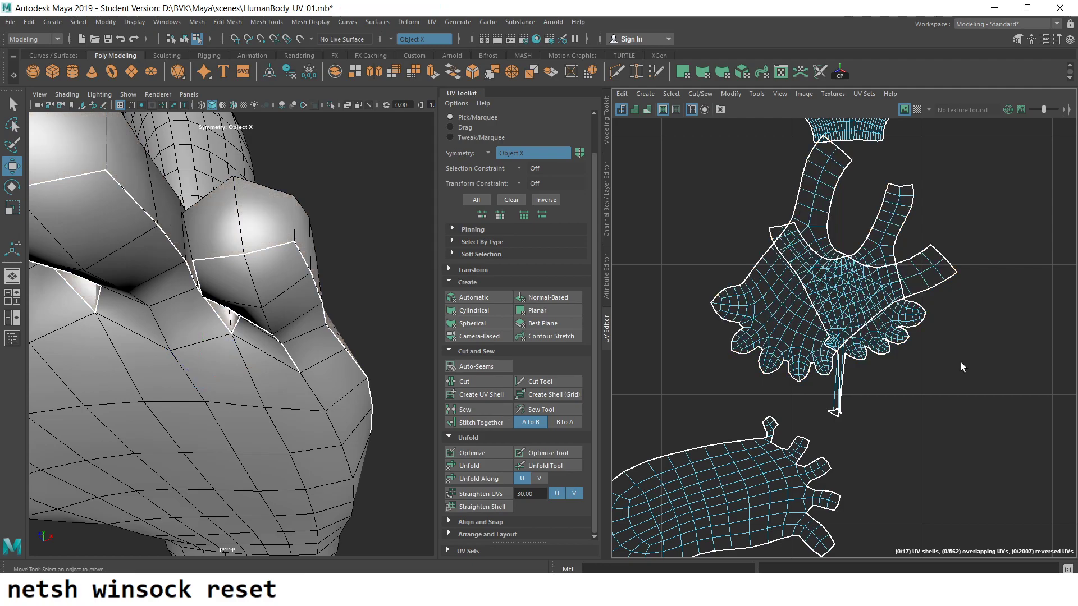
left_click(929, 266)
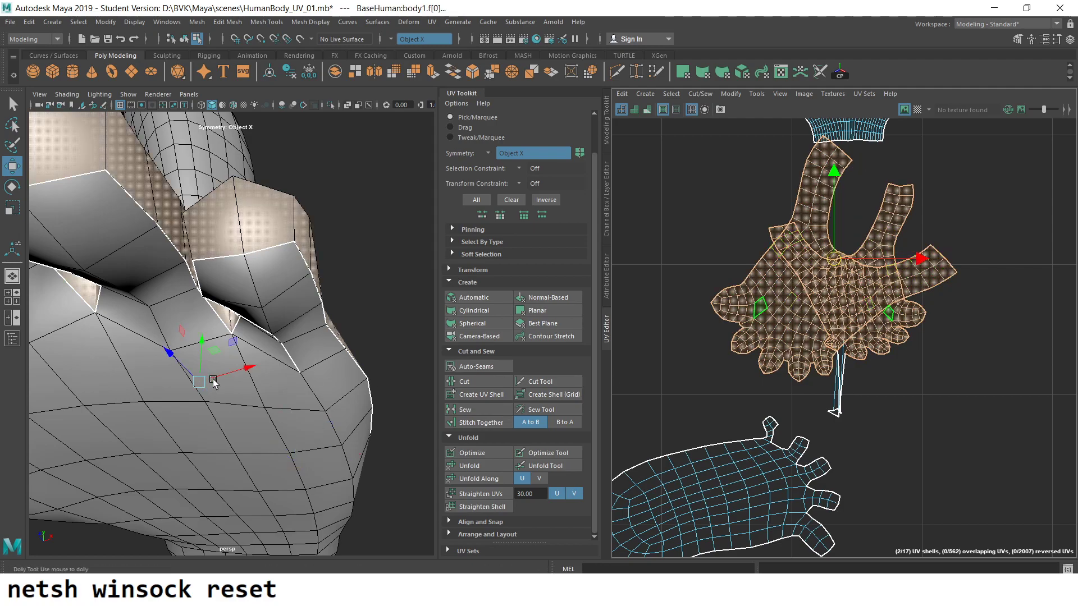
scroll(182, 313, "down", 5)
left_click_drag(168, 291, 181, 313, "alt")
scroll(182, 313, "up", 10)
scroll(181, 313, "down", 8)
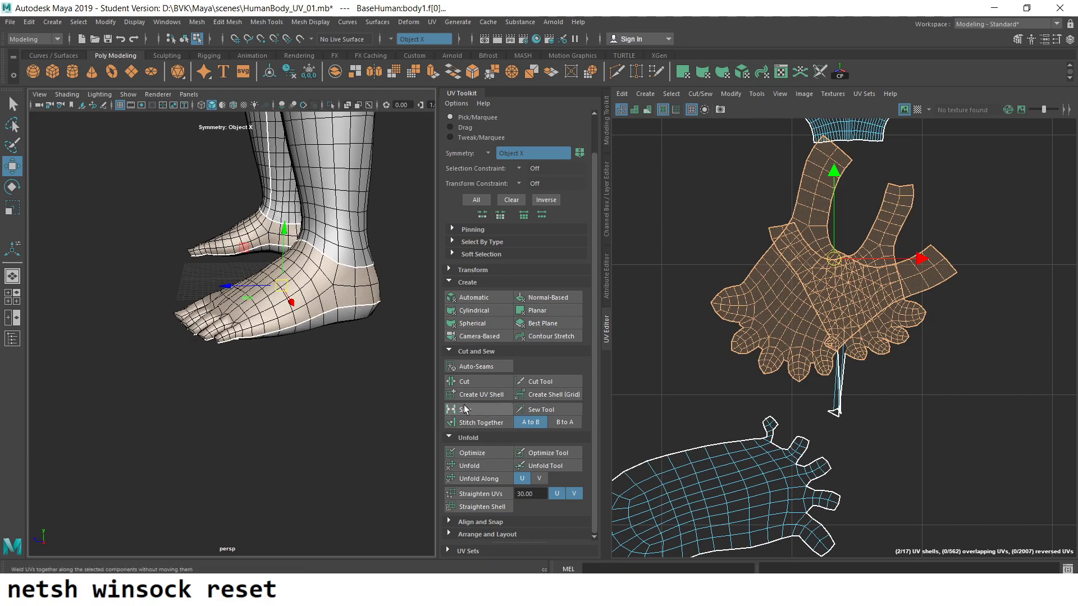
- Unfold the overlapping upper foot shell into separate pieces
left_click(477, 453)
scroll(834, 373, "up", 2)
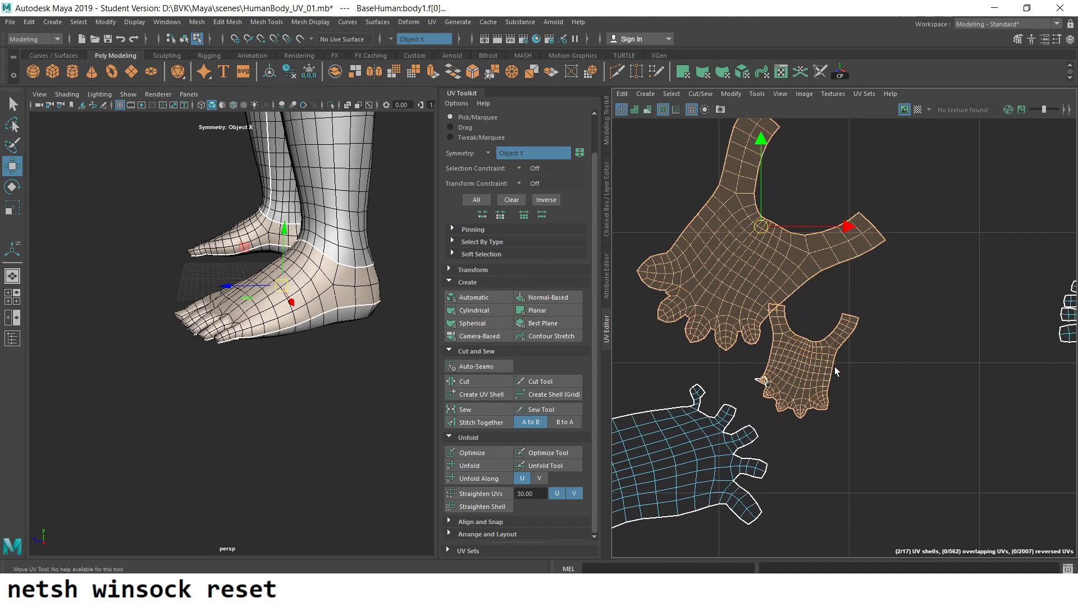
left_click(794, 356)
scroll(765, 372, "up", 2)
scroll(766, 348, "up", 2)
key("ctrl+z")
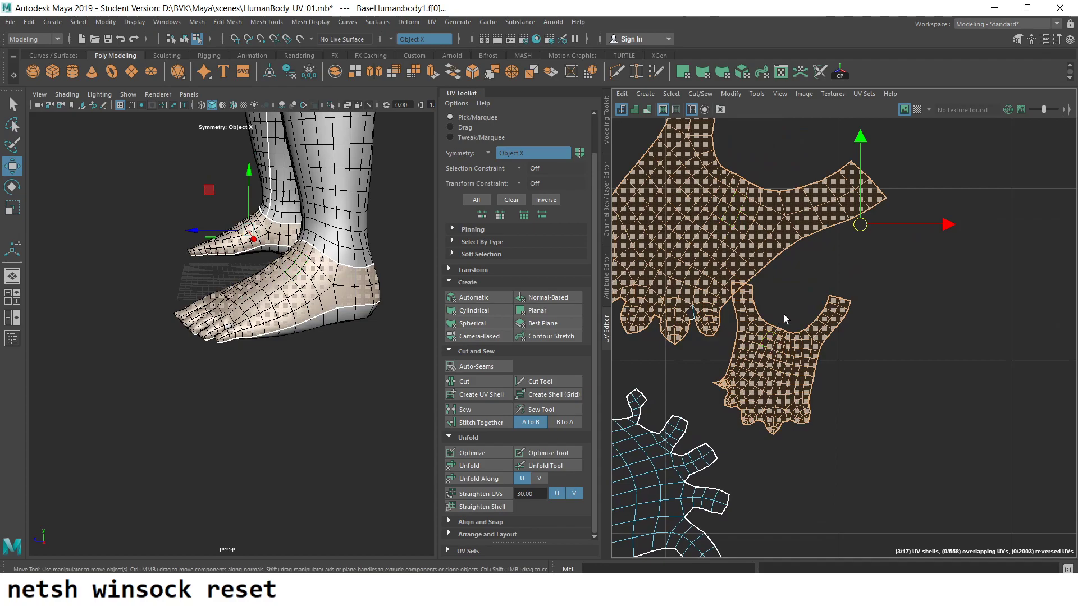
- Select face loops running across both foot shells to check them
left_click(812, 331)
scroll(788, 374, "up", 3)
left_click(907, 361)
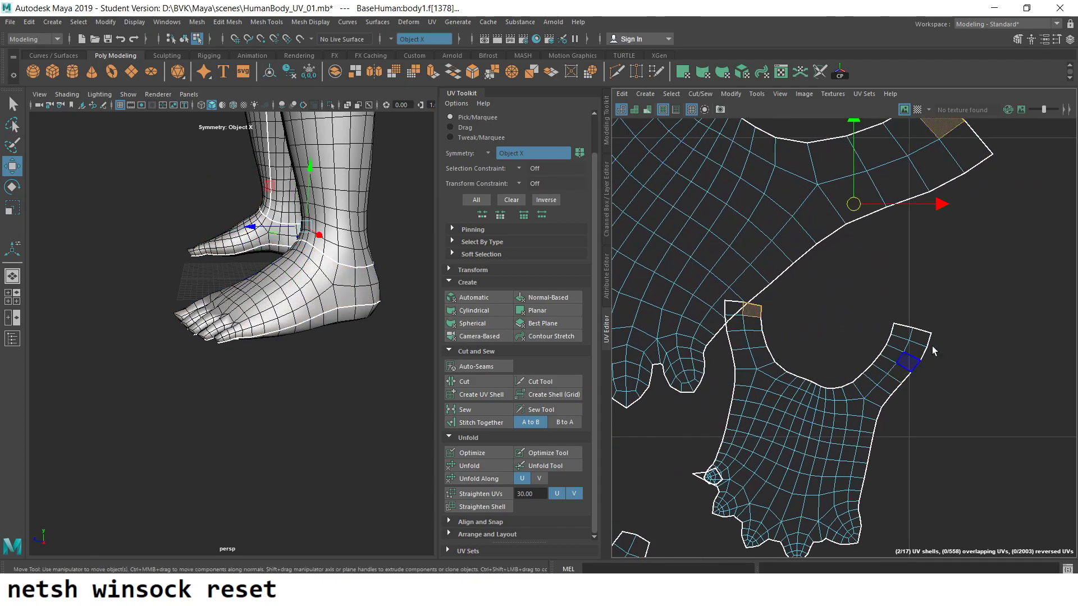
double_click(907, 335, "shift")
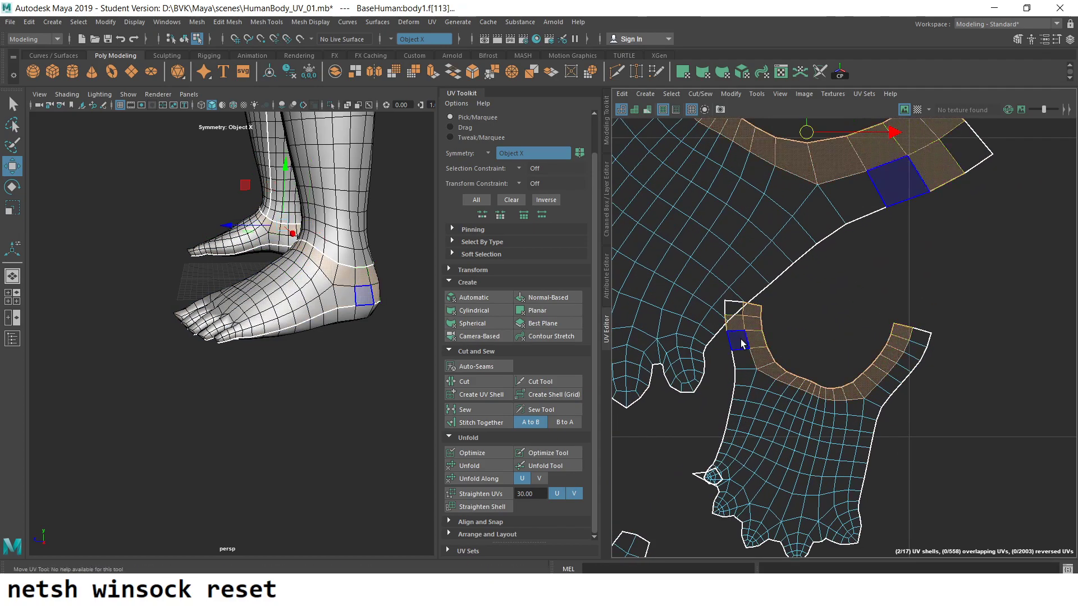
double_click(740, 341, "shift")
double_click(746, 324)
- Switch to UV selection mode and zoom in on the foot shells
right_click_drag(746, 325, 755, 292)
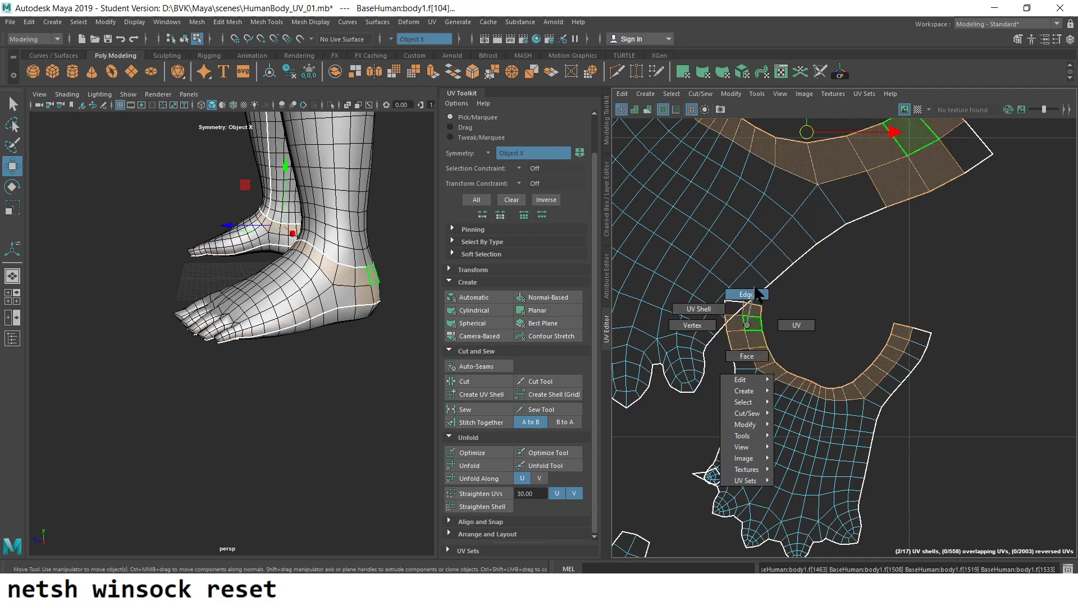
right_click_drag(784, 337, 786, 335)
scroll(730, 392, "up", 5)
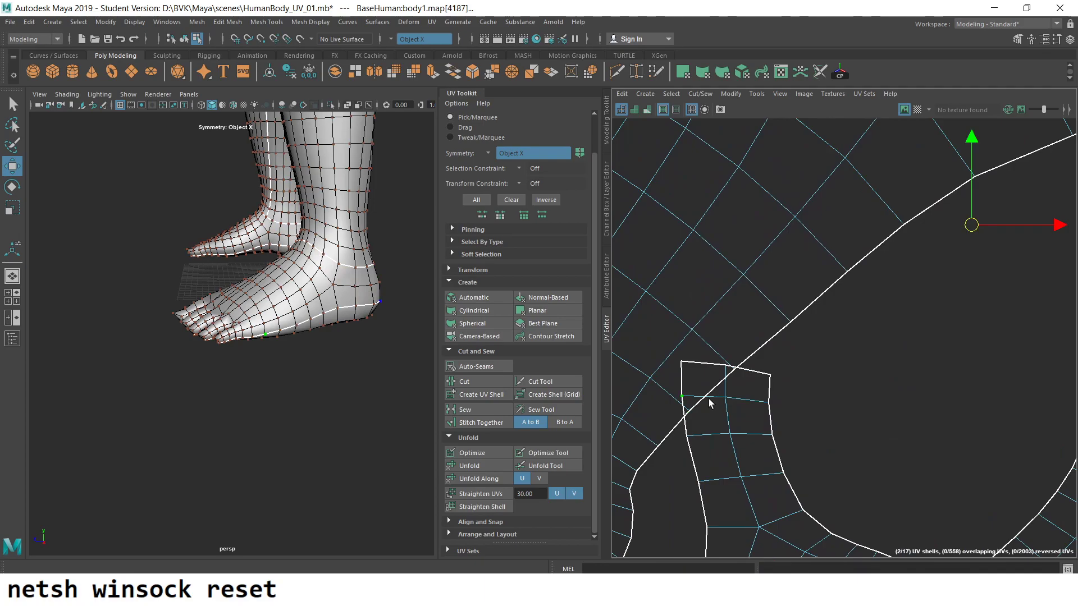
scroll(986, 248, "down", 5)
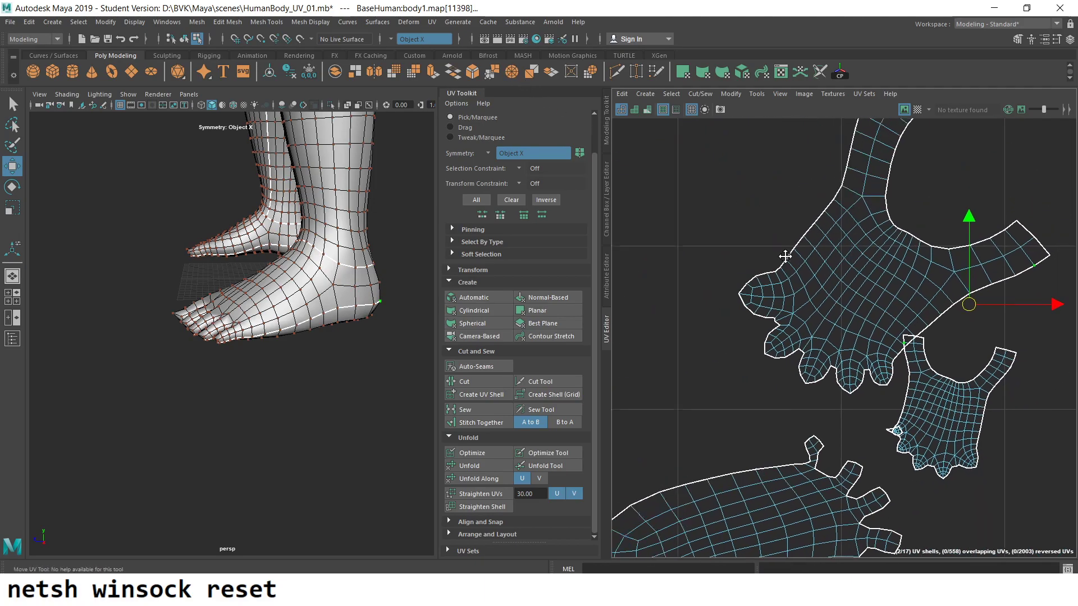
scroll(679, 243, "up", 3)
scroll(679, 243, "up", 2)
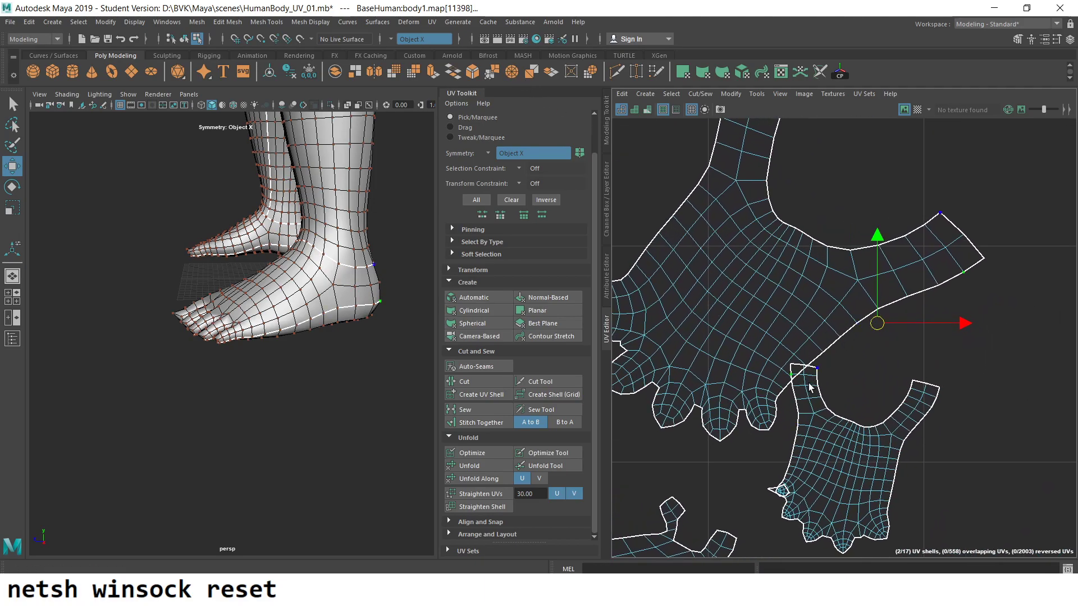
scroll(808, 386, "up", 1)
scroll(785, 371, "up", 2)
scroll(771, 354, "up", 1)
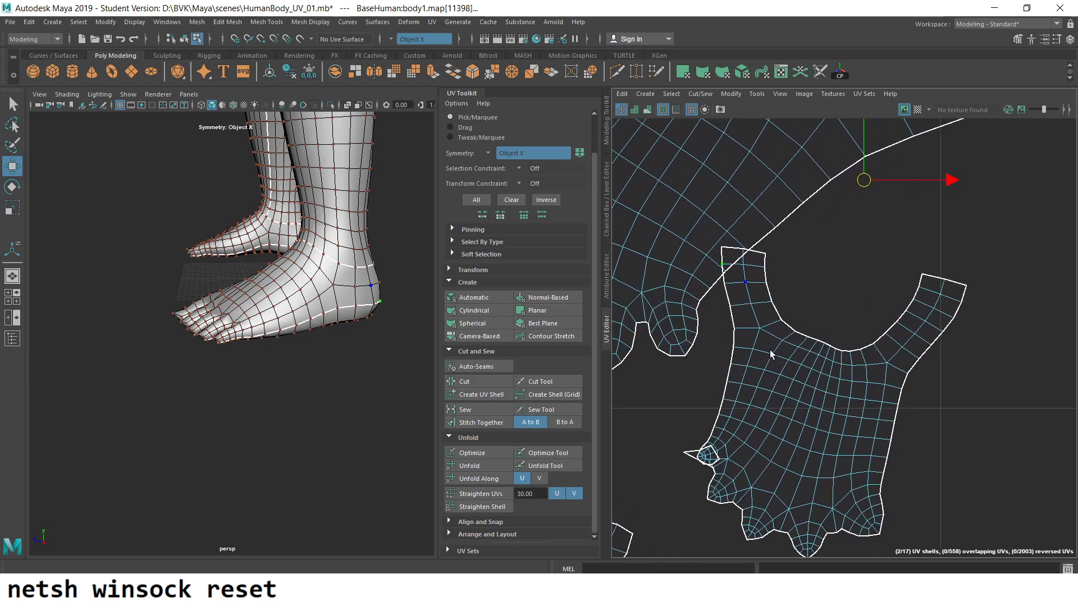
left_click(29, 22)
mouse_move(65, 165)
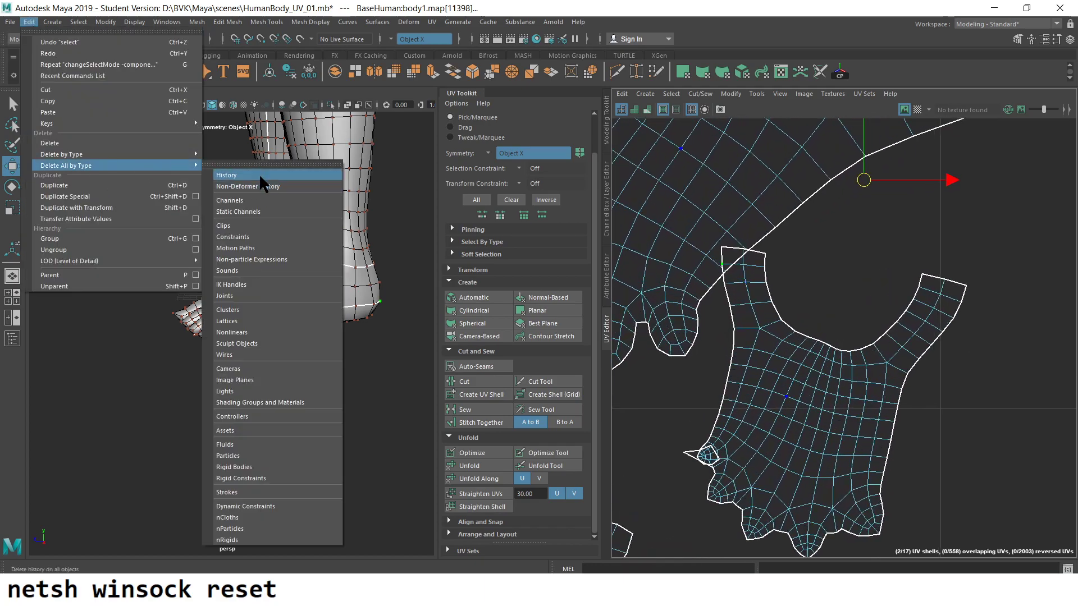
- Delete all construction history and frame the right foot in the view
left_click(260, 176)
right_click_drag(778, 331, 818, 333)
scroll(732, 252, "down", 2)
scroll(651, 273, "down", 3)
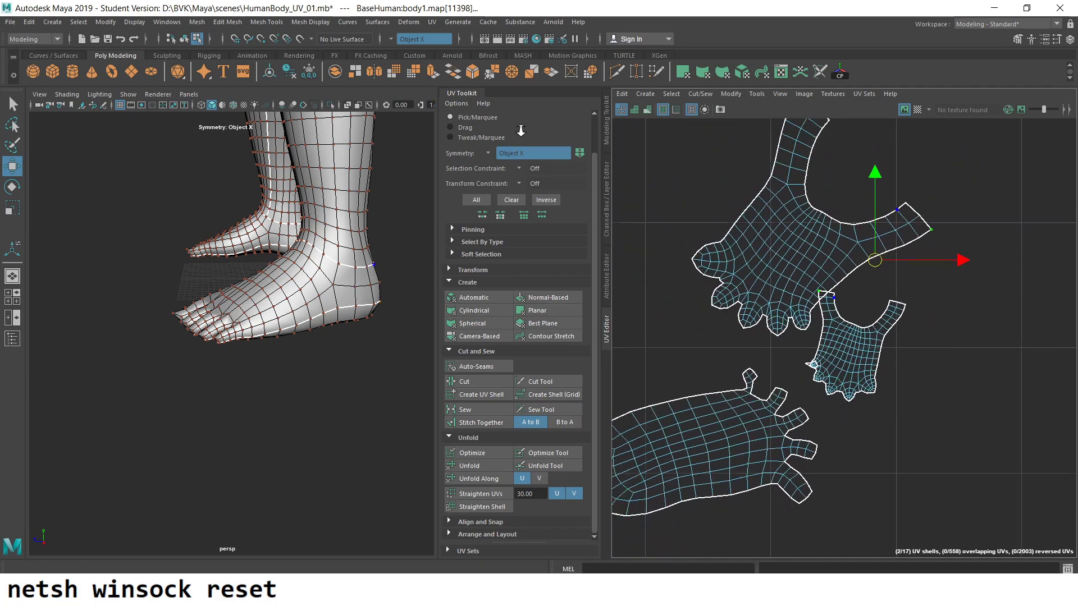
scroll(652, 273, "down", 2)
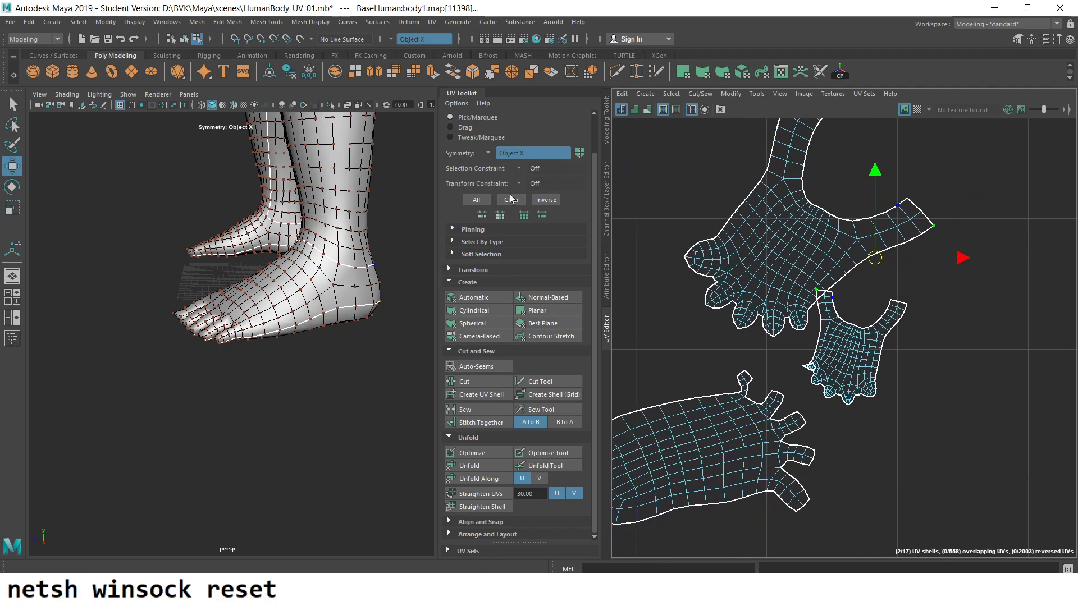
key("f")
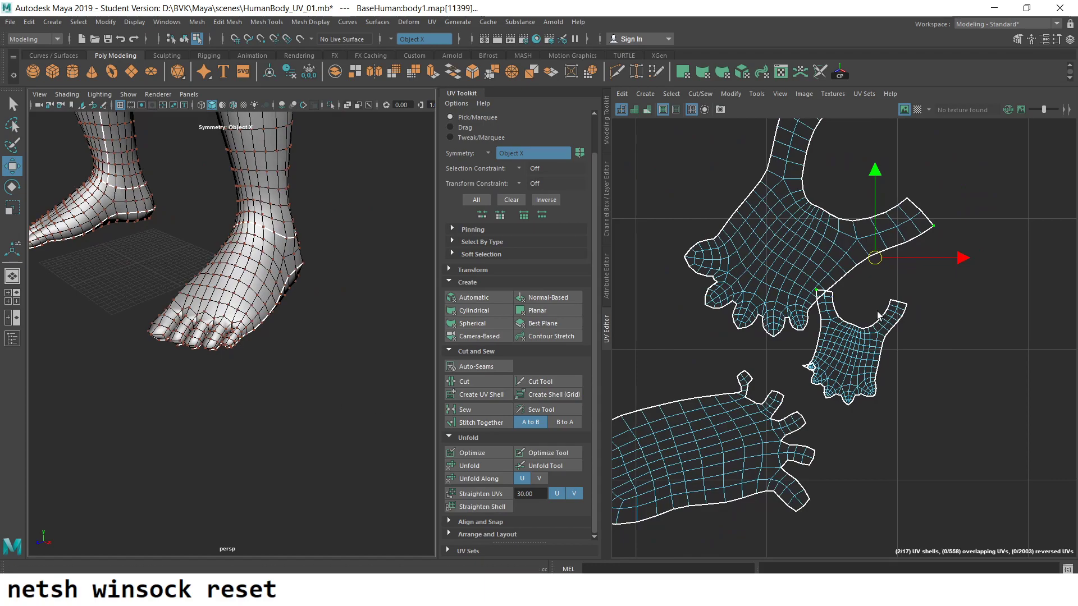
scroll(885, 368, "down", 2)
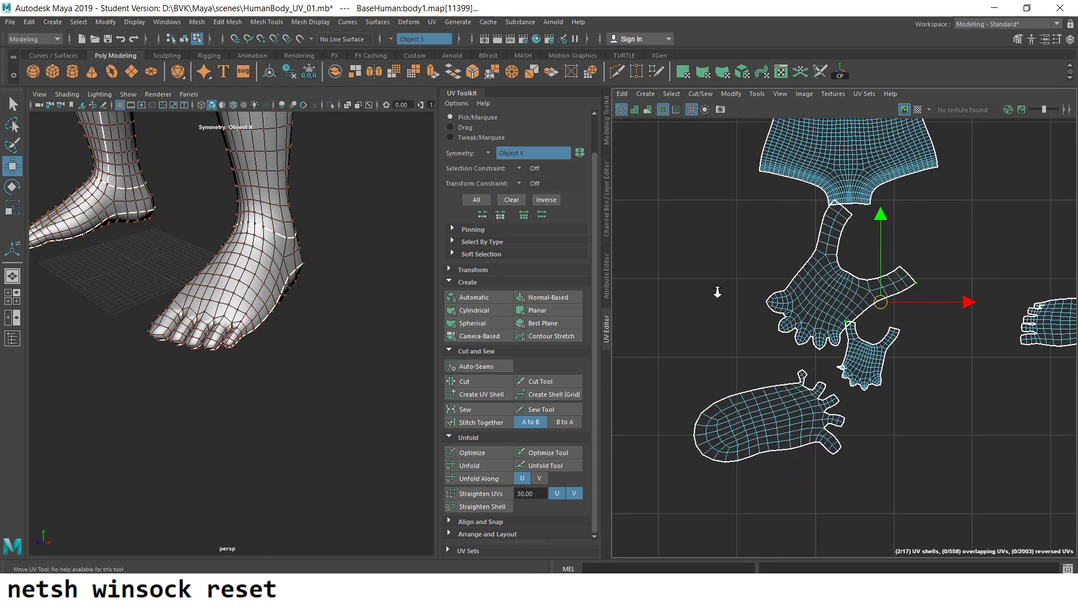
left_click(390, 39)
- Turn symmetry off and move the selected foot shell to the right
left_click(419, 44)
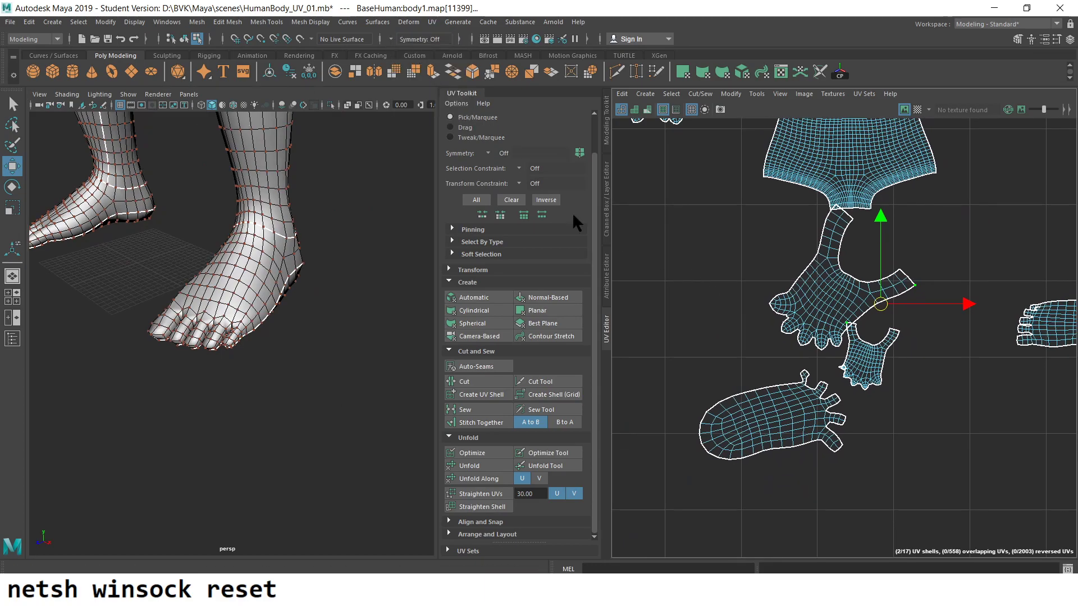
scroll(832, 340, "up", 2)
right_click(883, 374)
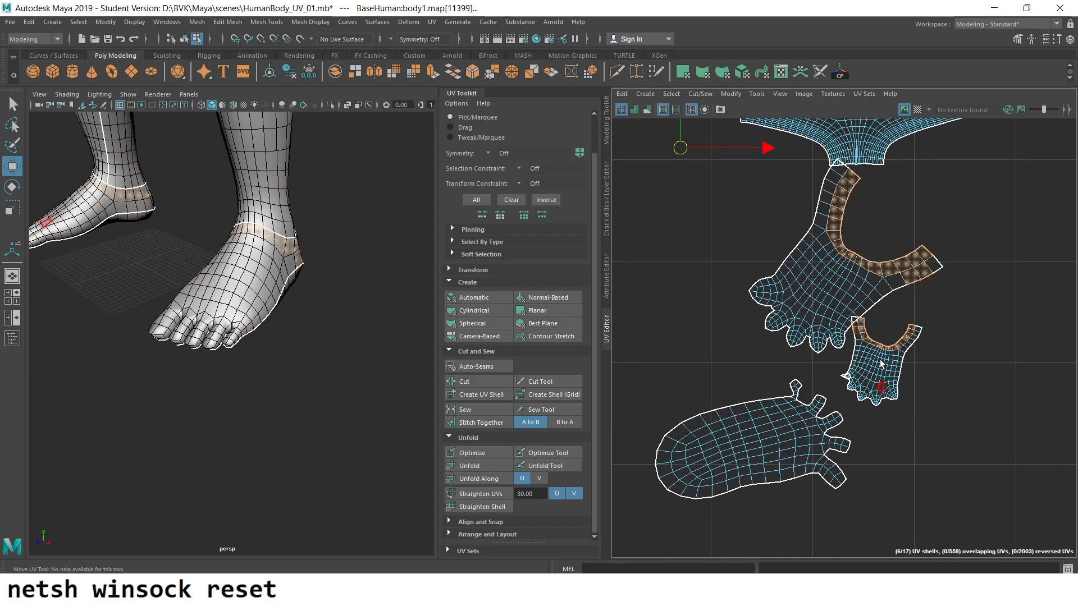
left_click(879, 359)
scroll(811, 428, "up", 2)
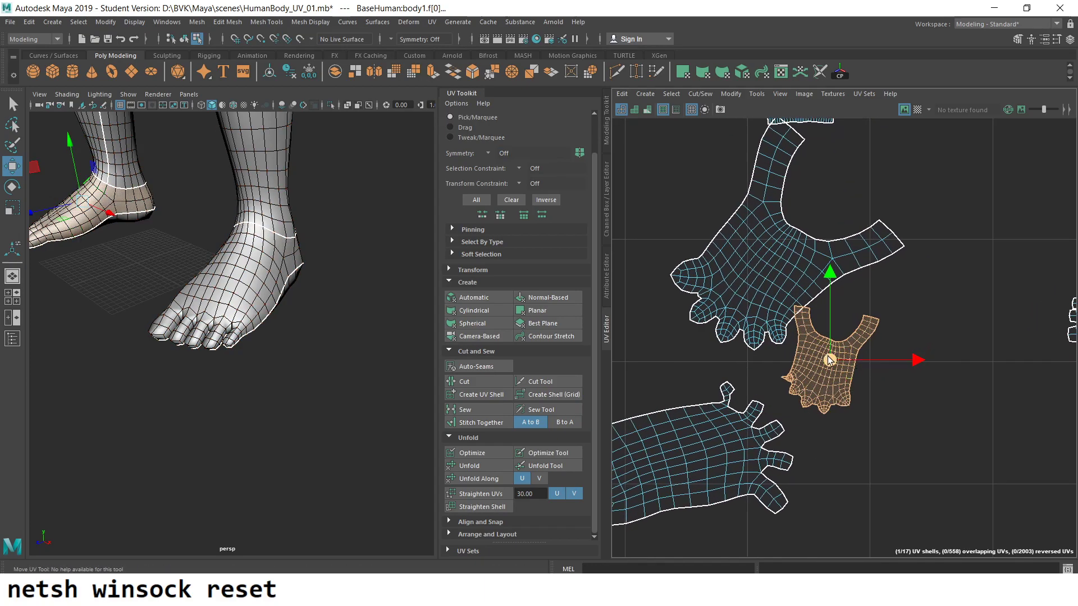
mouse_move(830, 359)
left_mouse_down()
mouse_move(1022, 359)
mouse_move(996, 374)
left_mouse_up()
- Unfold the foot's sole shell and zoom in on its toes
left_click(797, 270)
scroll(882, 346, "down", 1)
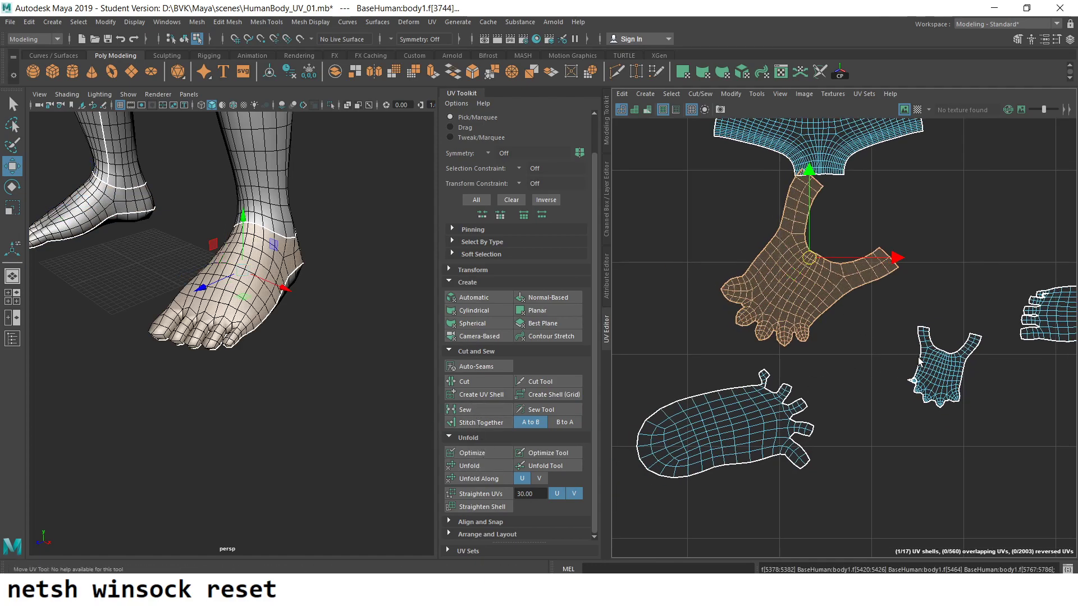
left_click(947, 377)
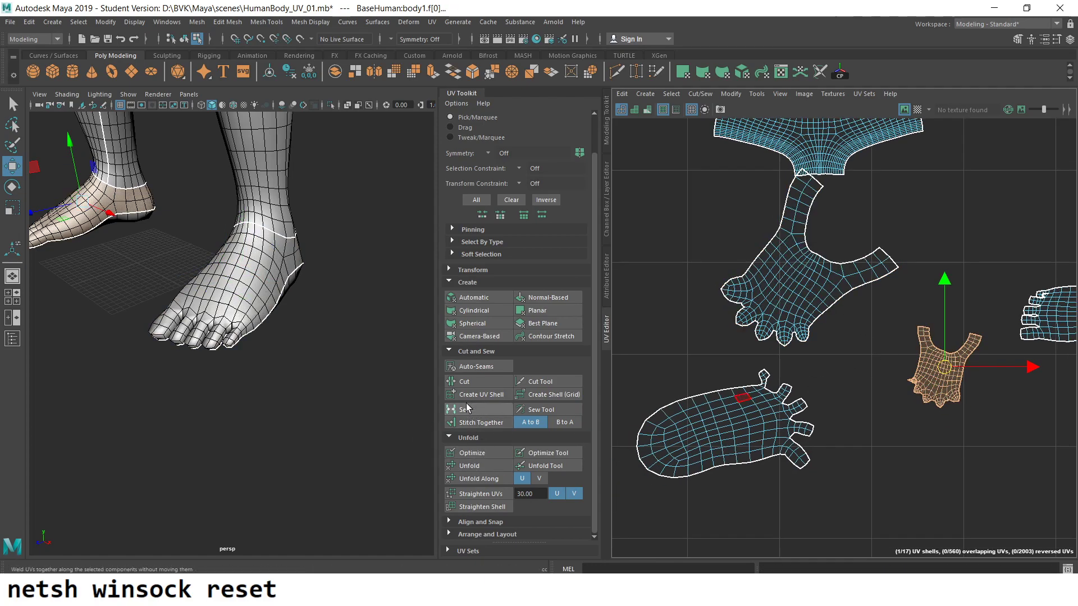
left_click(740, 428)
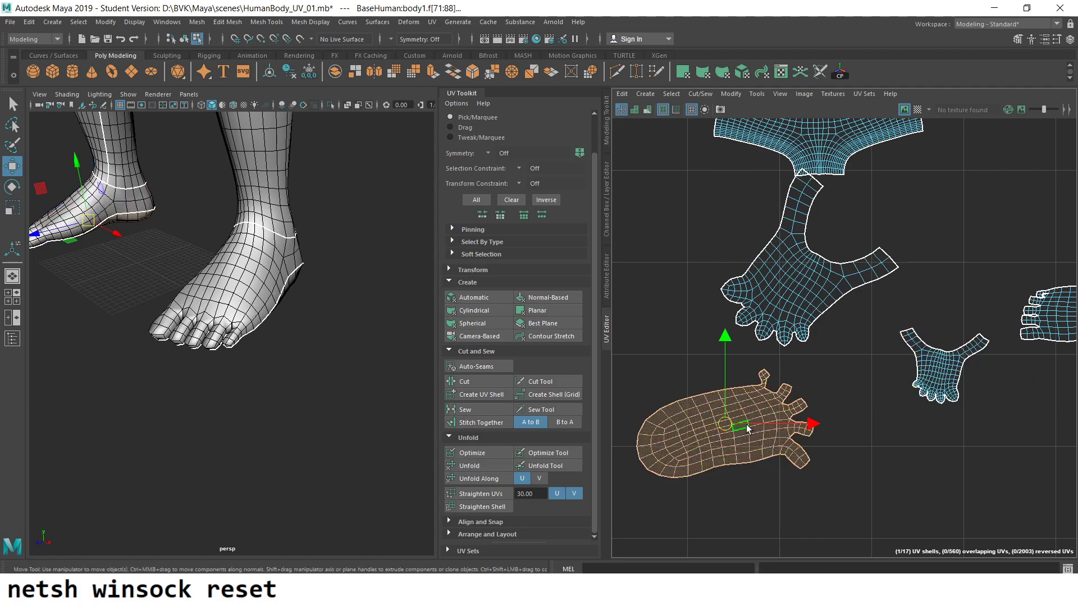
left_click(477, 465)
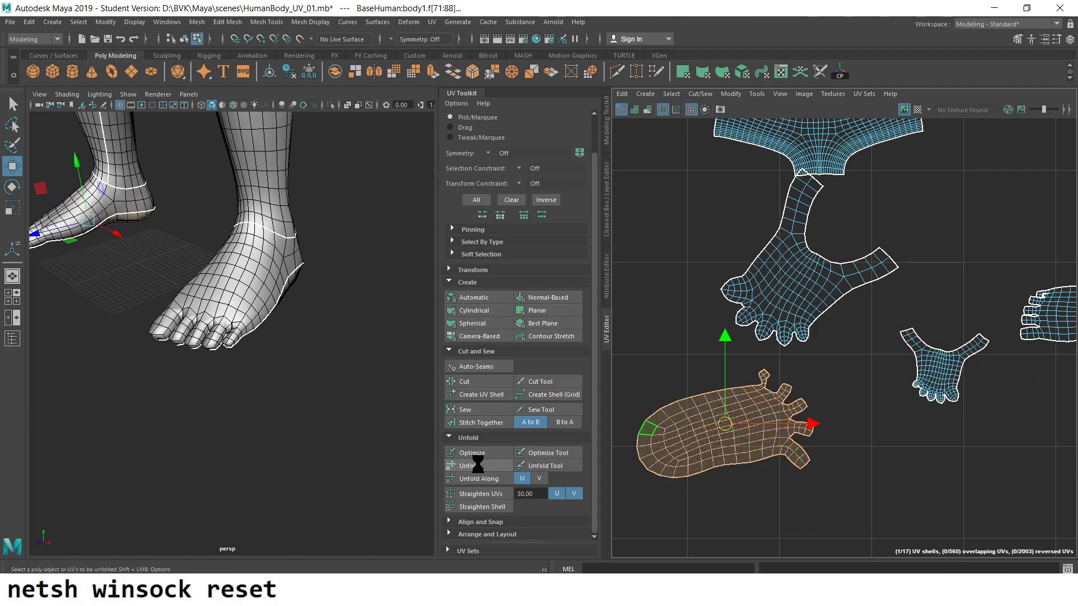
scroll(795, 391, "up", 1)
scroll(797, 396, "up", 1)
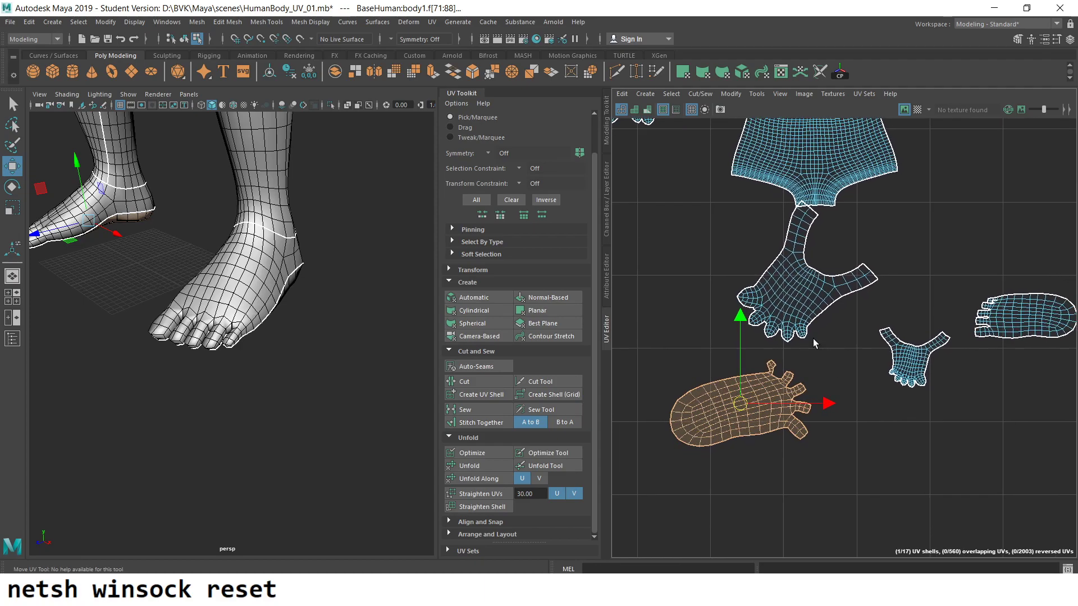
scroll(801, 403, "up", 1)
scroll(806, 410, "up", 1)
scroll(806, 410, "up", 1)
scroll(806, 412, "up", 2)
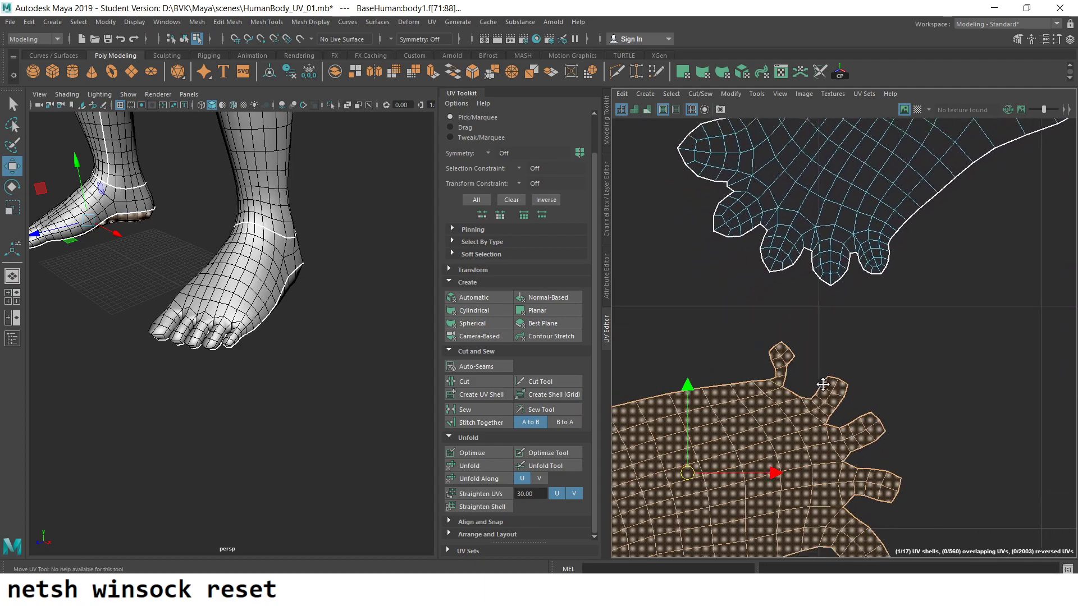
scroll(814, 430, "up", 2)
- Select an edge on the foot shell and zoom in on its toe area
left_click(789, 380)
right_click_drag(790, 359, 801, 284)
left_click(811, 350)
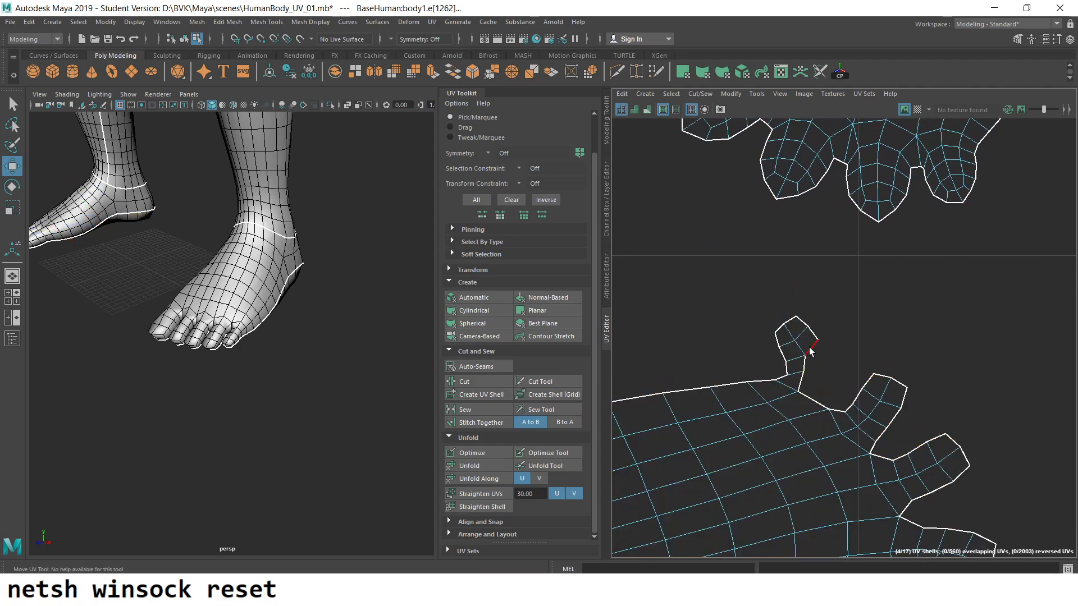
scroll(731, 249, "down", 3)
scroll(731, 250, "up", 2)
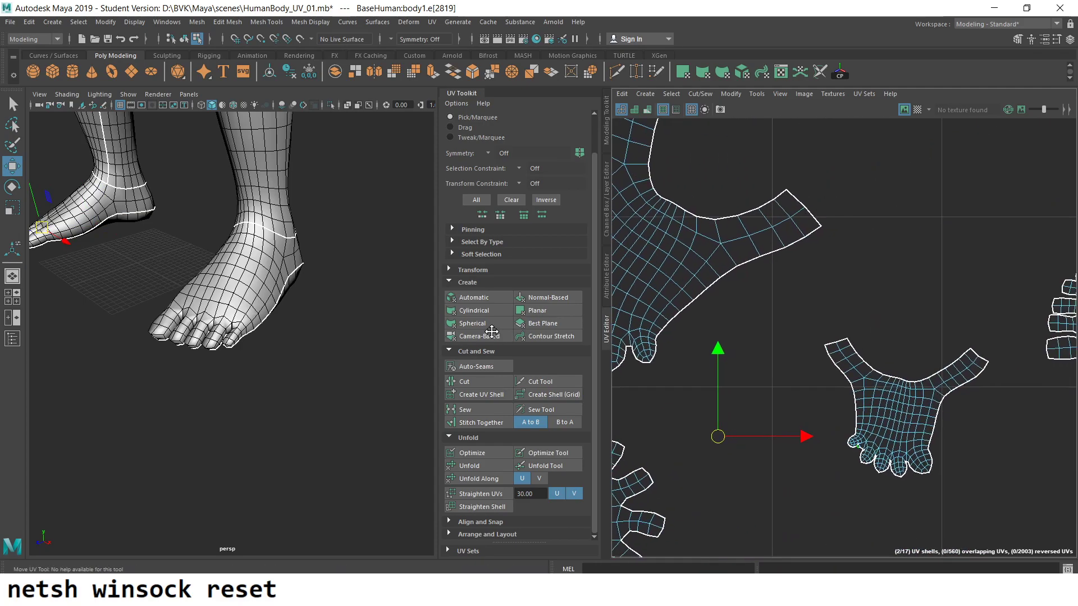
scroll(735, 314, "up", 1)
scroll(739, 335, "up", 1)
middle_click_drag(822, 337, 774, 300, "alt")
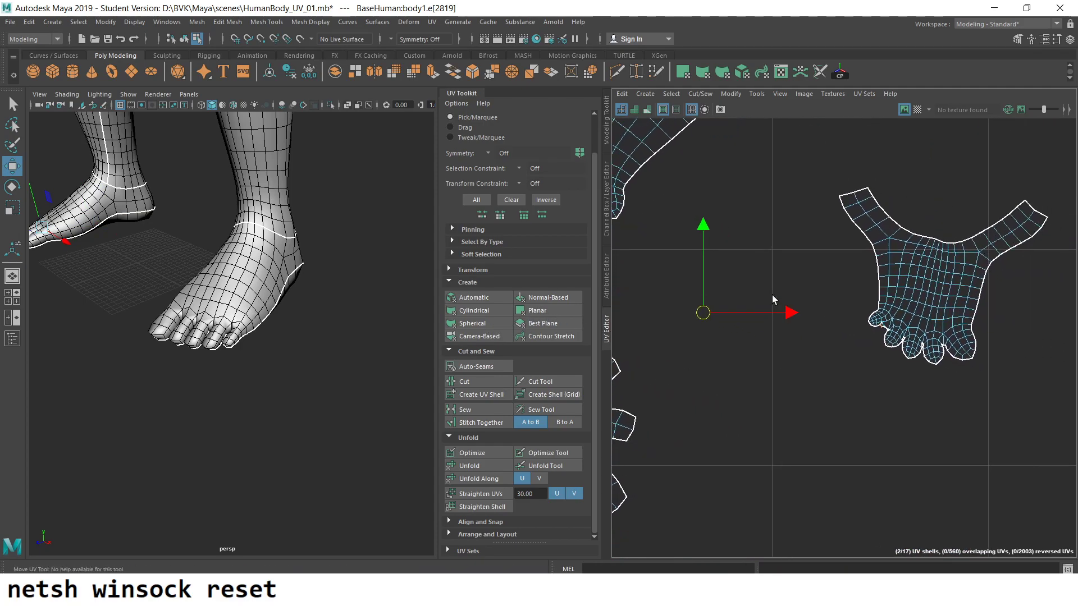
scroll(818, 373, "up", 2)
scroll(840, 500, "up", 2)
scroll(897, 470, "up", 2)
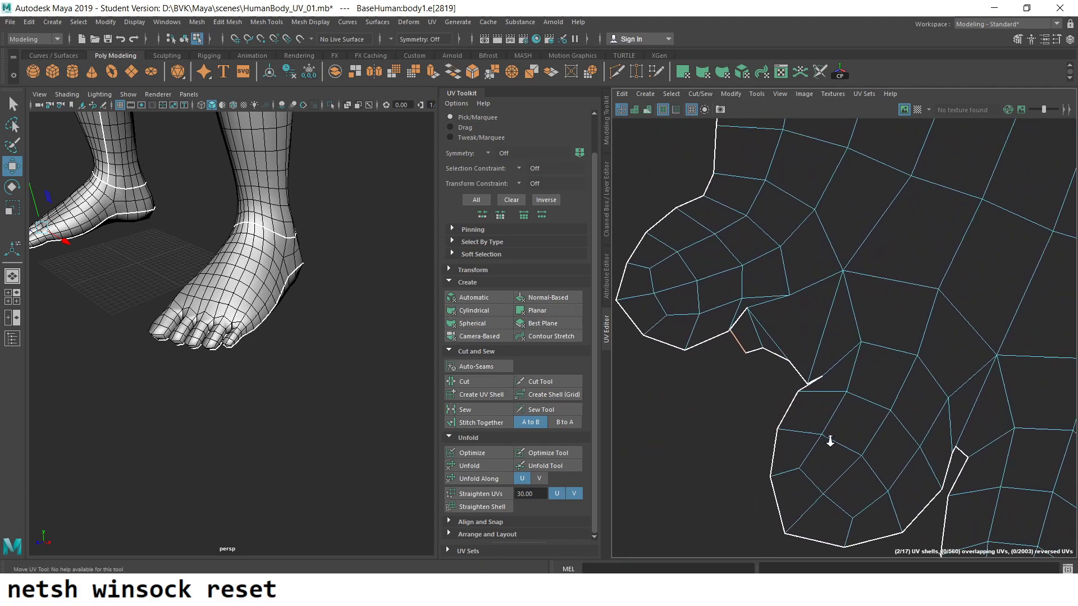
scroll(872, 450, "up", 2)
- Pull the two overlapping toe UVs outward, down-left and away from the fold
right_click_drag(771, 359, 830, 366)
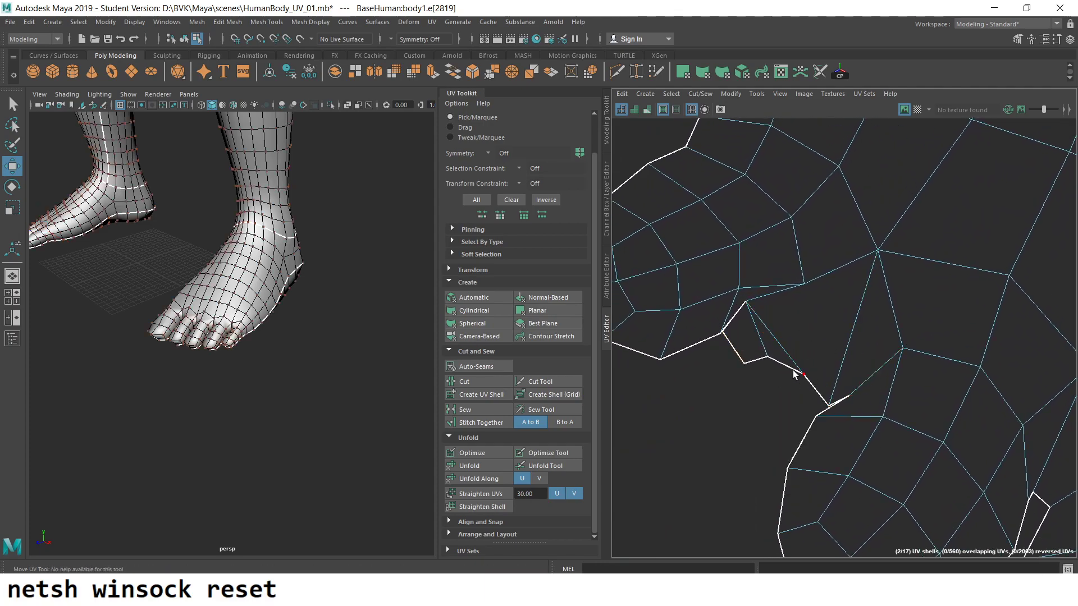
left_click(795, 375)
left_click_drag(794, 375, 759, 413)
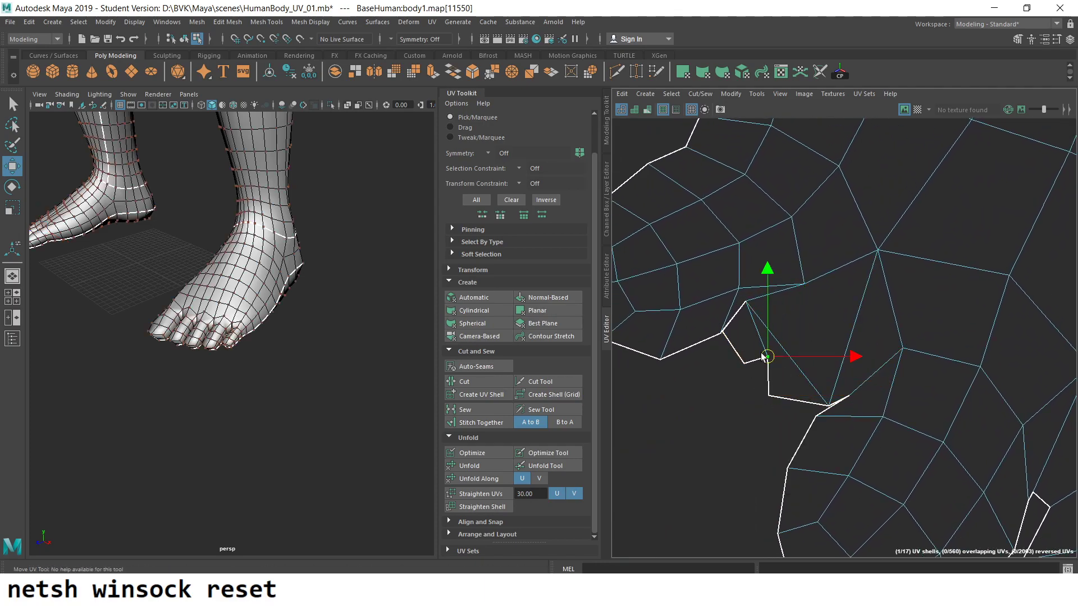
left_click_drag(767, 356, 706, 381)
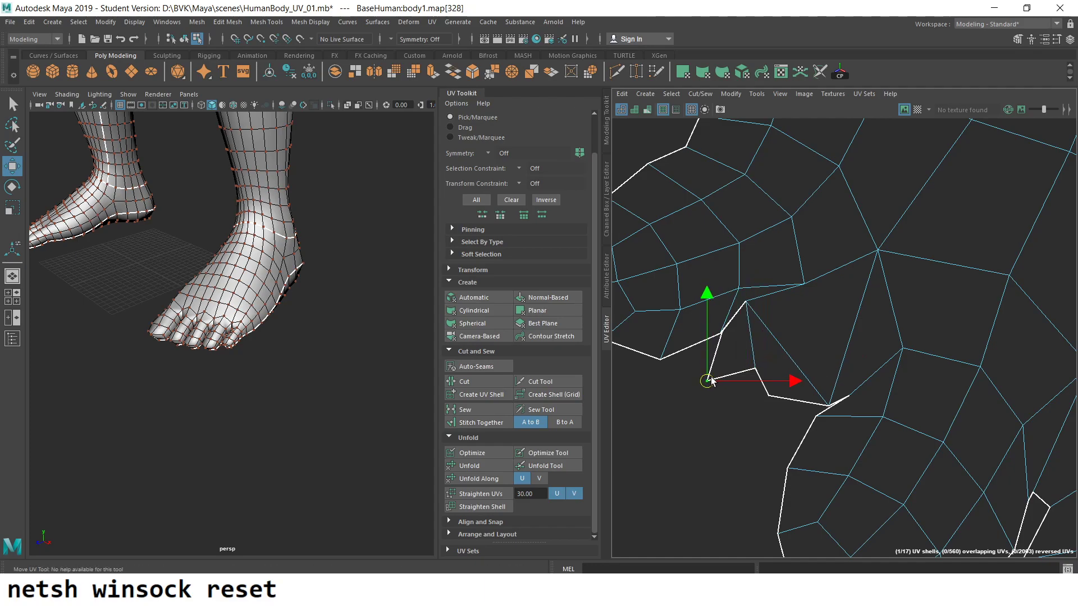
- Cut the diagonal edge across the fold to free the folded toe piece
right_click_drag(745, 340, 765, 311)
left_click(773, 334)
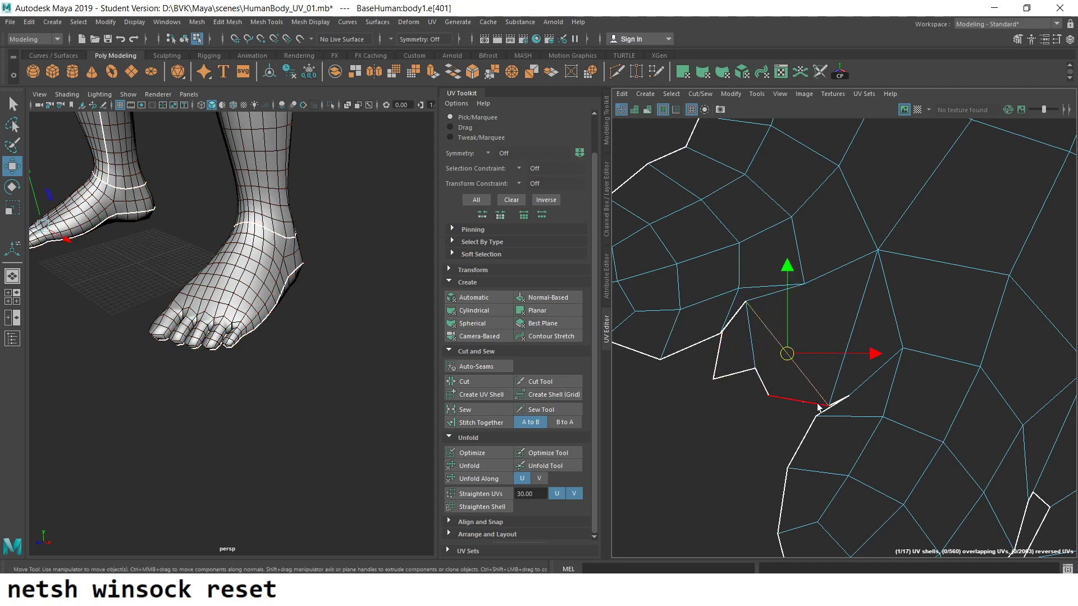
right_click(796, 361, "shift")
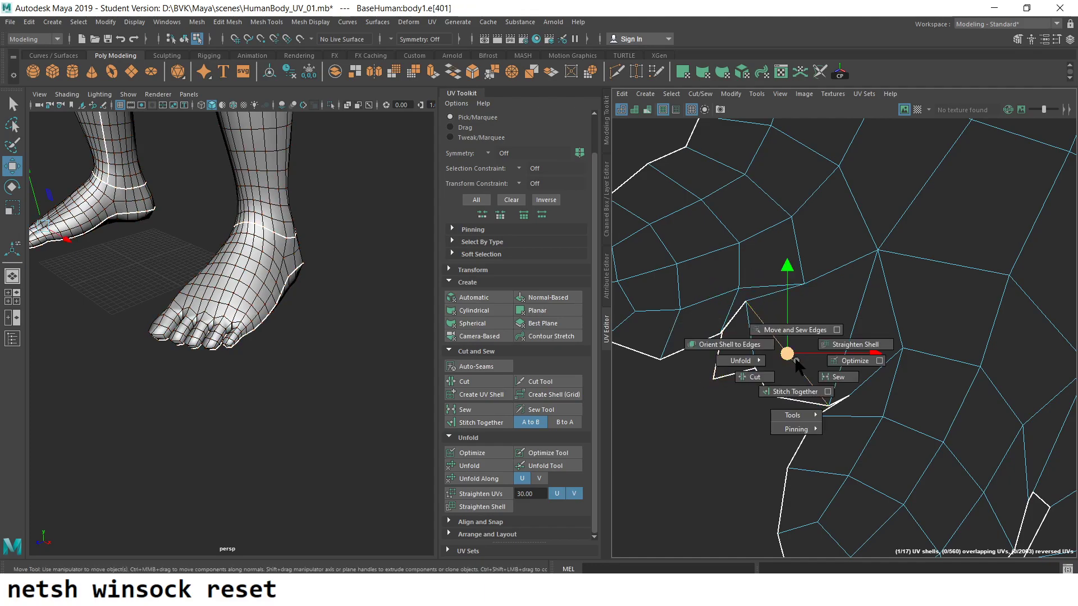
left_click(755, 379)
left_click(744, 370)
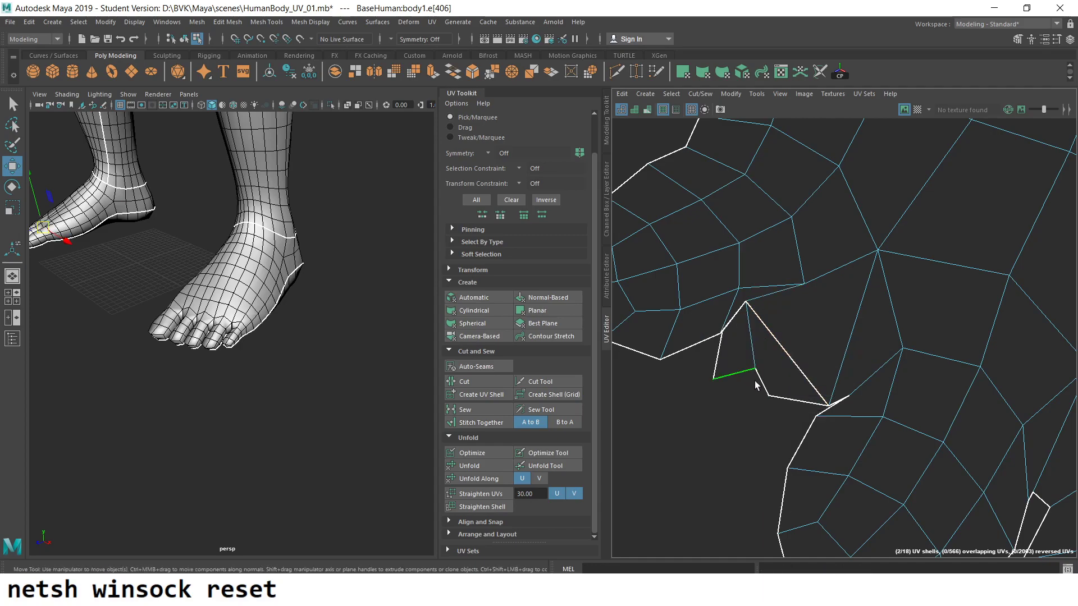
scroll(621, 292, "down", 5)
scroll(862, 276, "down", 2)
scroll(861, 275, "down", 2)
- Move the loose toe UV to the left and pan toward the toe gap
right_click(939, 305)
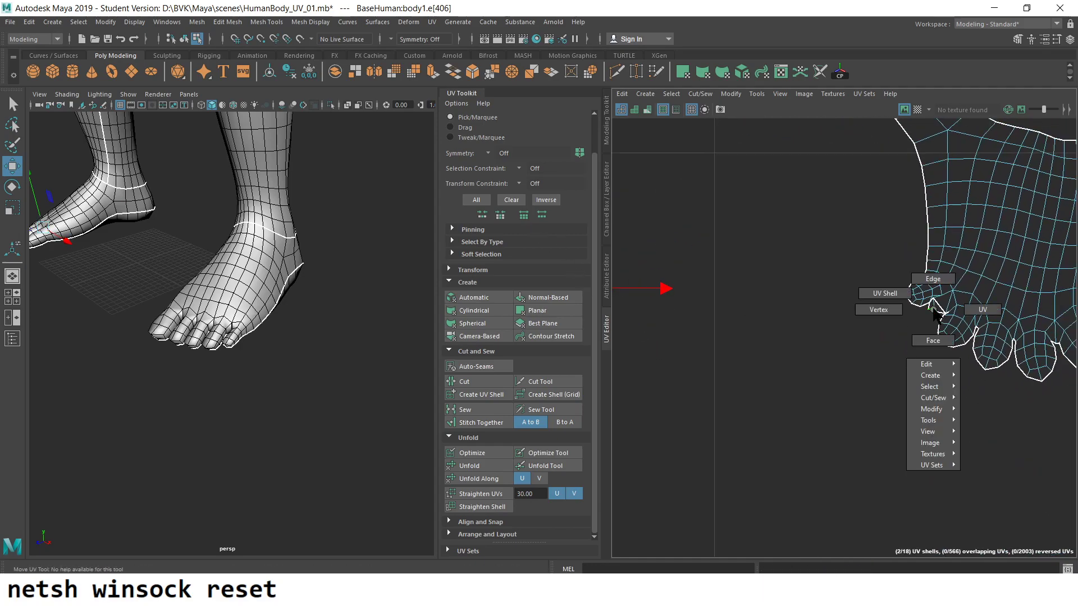
left_click(959, 316)
left_click(937, 316)
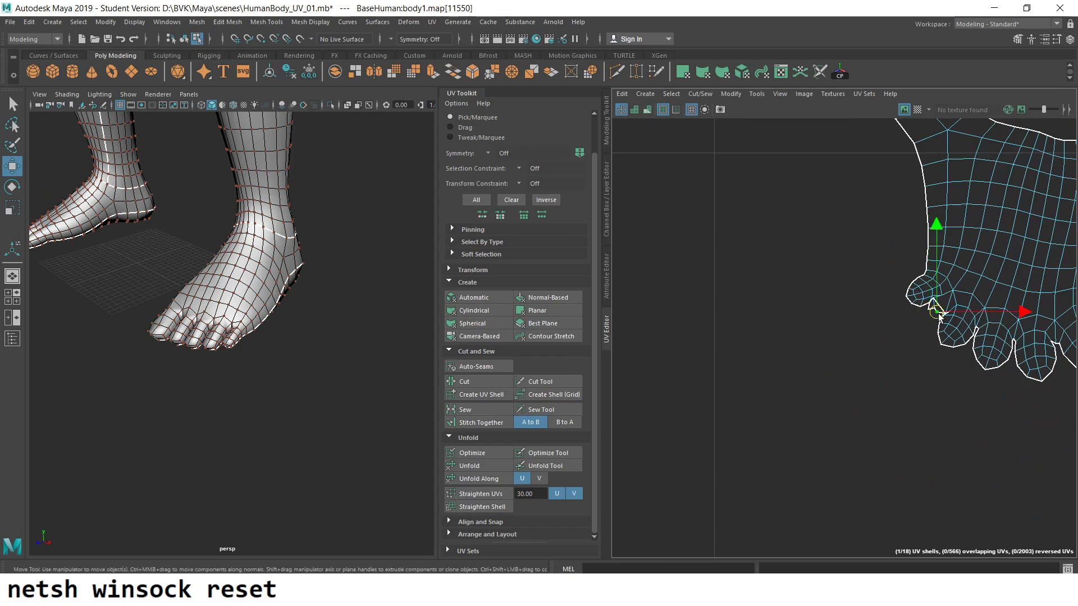
left_click_drag(937, 313, 705, 308)
middle_click_drag(705, 307, 961, 317, "alt")
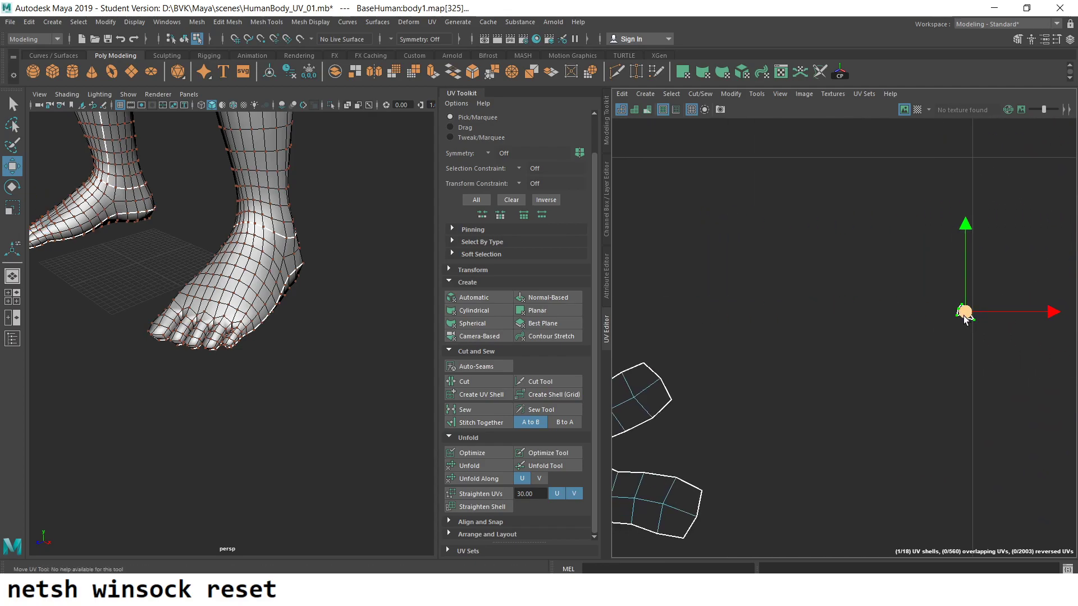
mouse_move(607, 330)
middle_mouse_down("alt")
mouse_move(834, 291)
mouse_move(825, 319)
middle_mouse_up("alt")
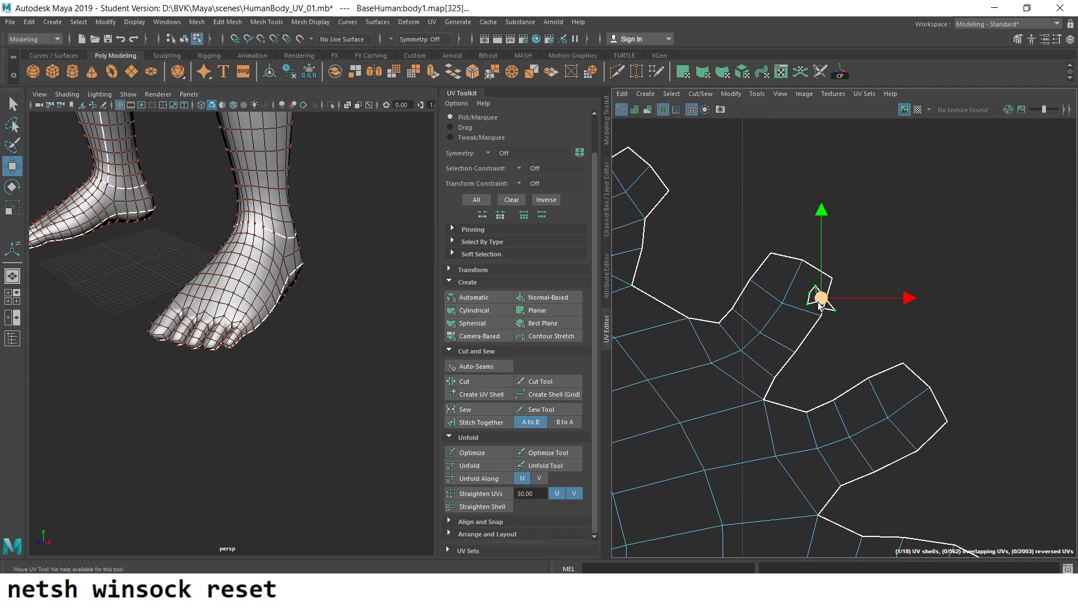
middle_click_drag(709, 267, 774, 308, "alt")
- Sew the loose piece back along the toe gap edges, then select the foot shell
right_click_drag(783, 307, 785, 275)
left_click(730, 284)
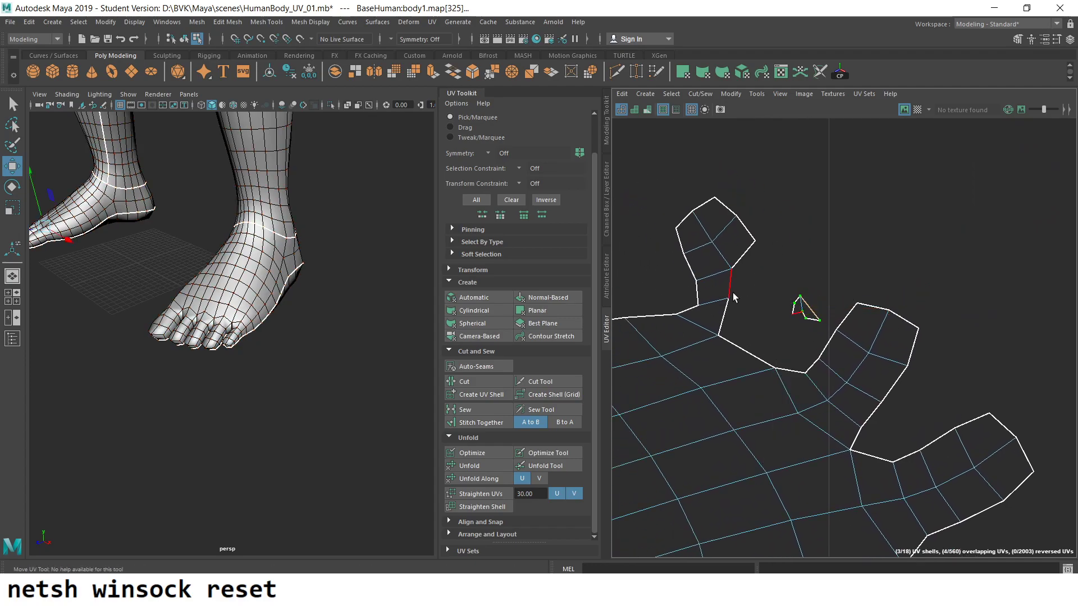
scroll(772, 290, "up", 2)
scroll(772, 290, "up", 2)
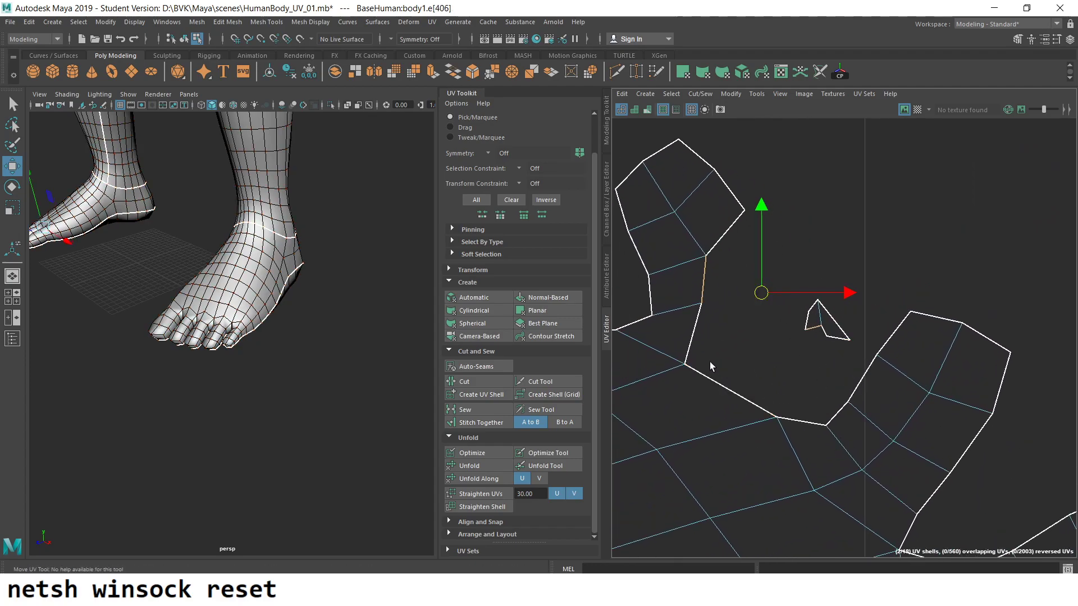
left_click(697, 332)
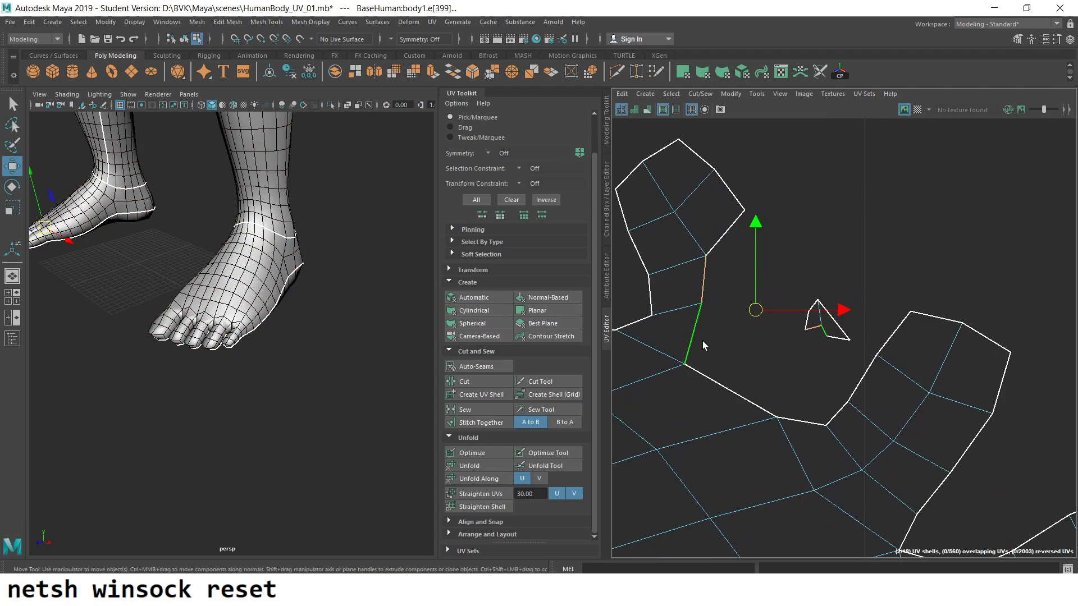
left_click(734, 389, "shift")
left_click(725, 233, "shift")
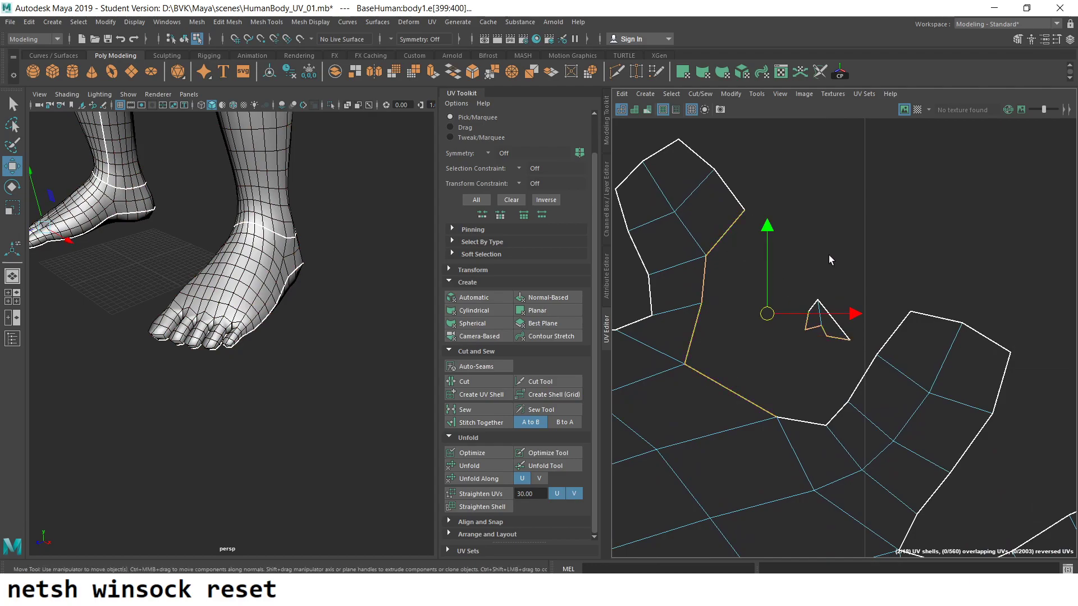
left_click(825, 221)
scroll(641, 271, "down", 3)
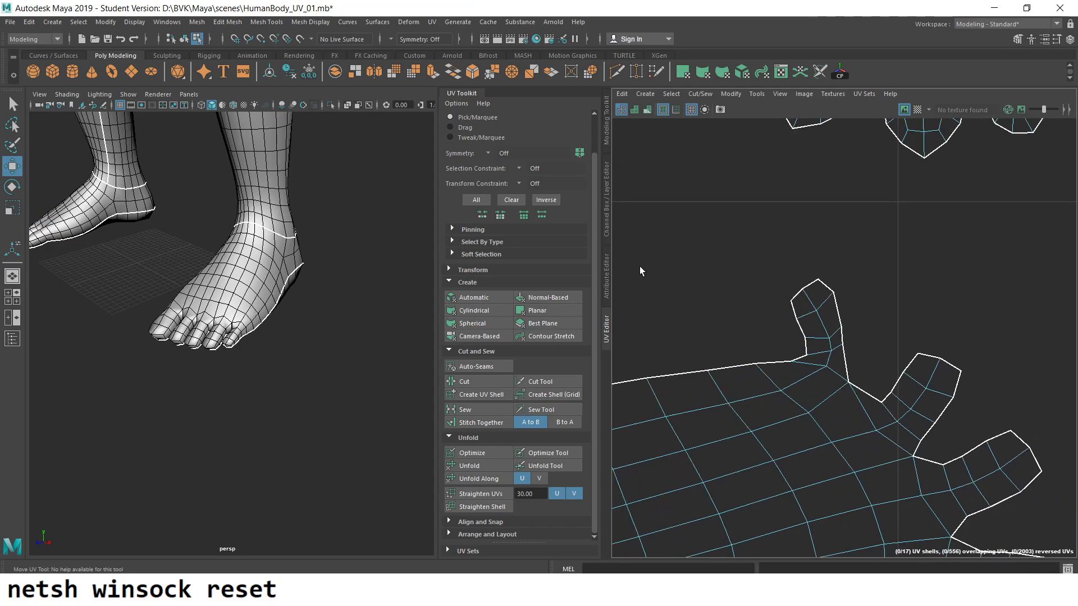
right_click_drag(868, 415, 916, 414)
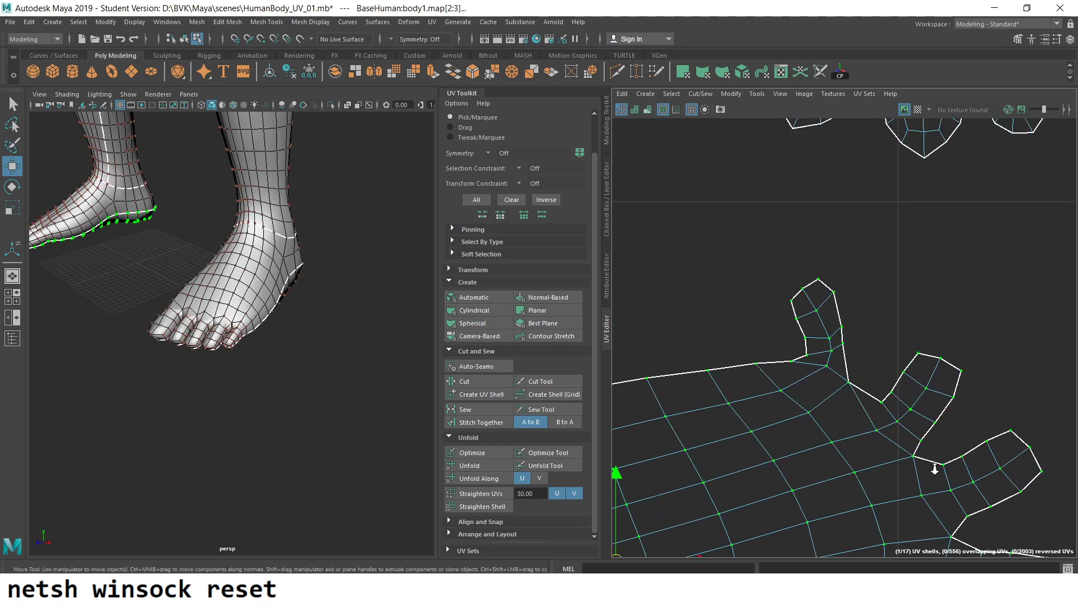
- Zoom in on the foot shell's toes and select the two split toe edges
scroll(742, 414, "down", 3)
middle_click_drag(742, 414, 688, 316, "alt")
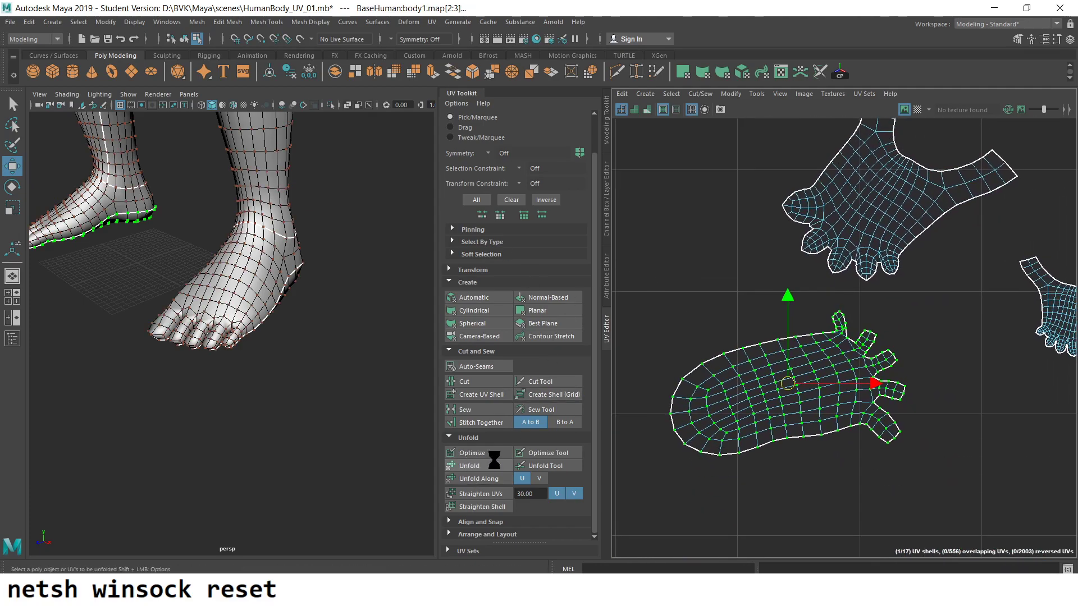
middle_click_drag(901, 233, 806, 256, "alt")
scroll(806, 256, "down", 2)
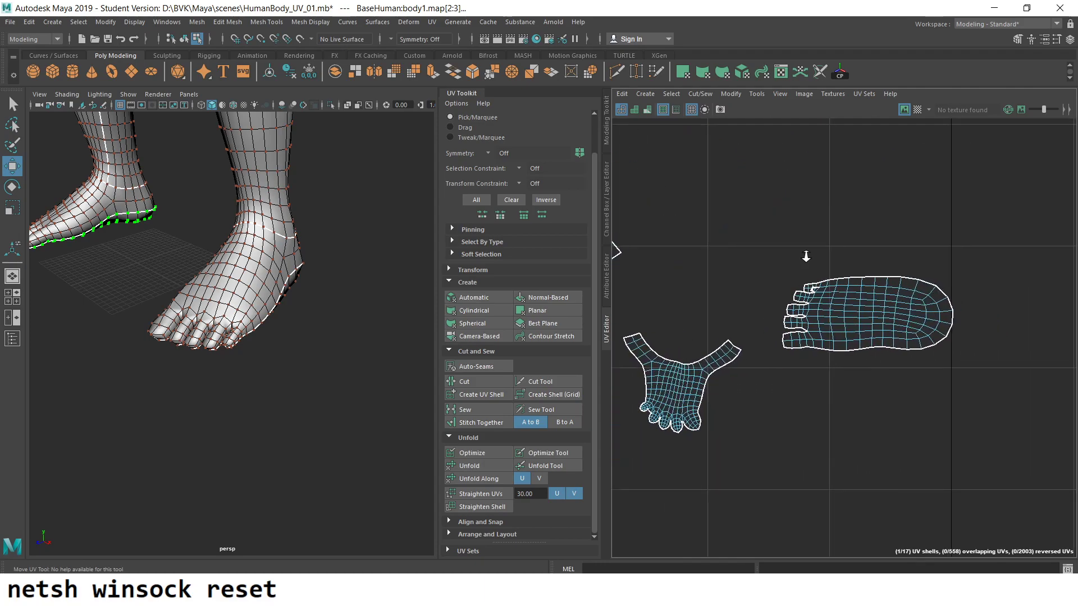
right_click_drag(805, 256, 897, 453, "alt")
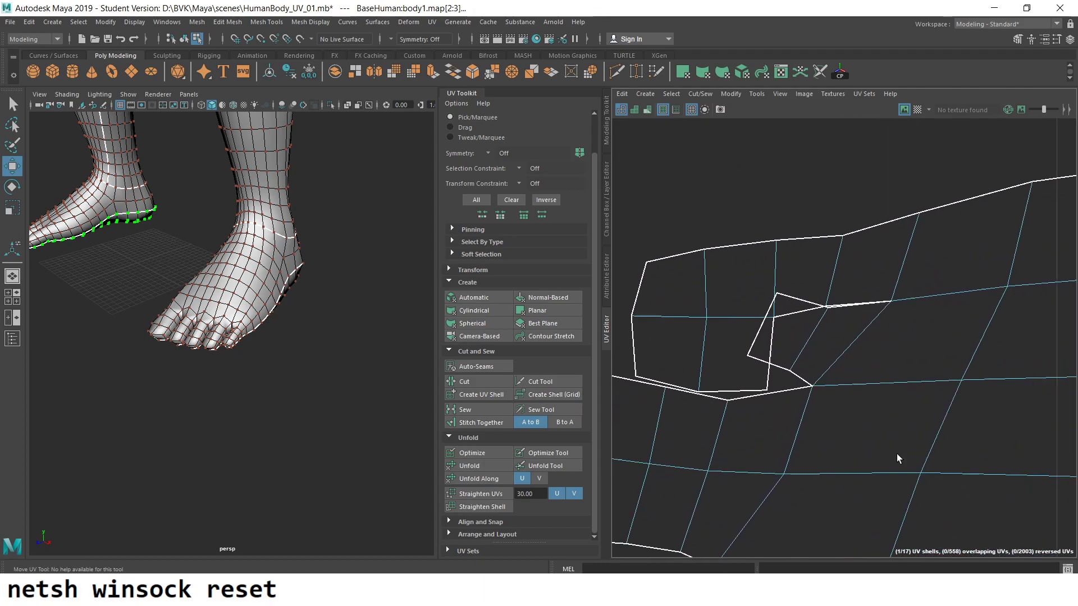
right_click(799, 297)
left_click(796, 313)
left_click(806, 311)
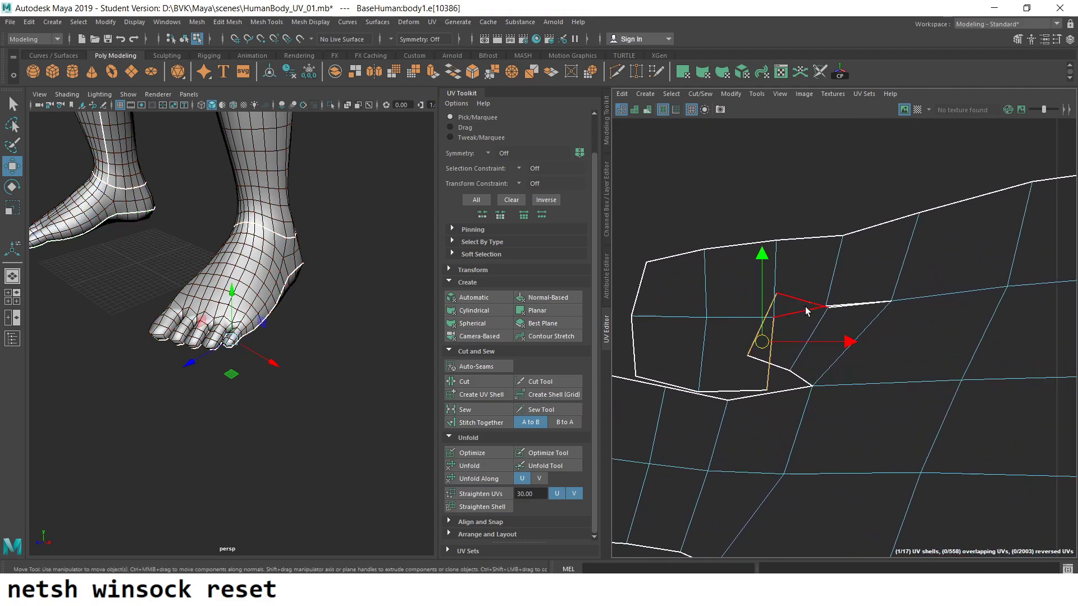
left_click(857, 308, "shift")
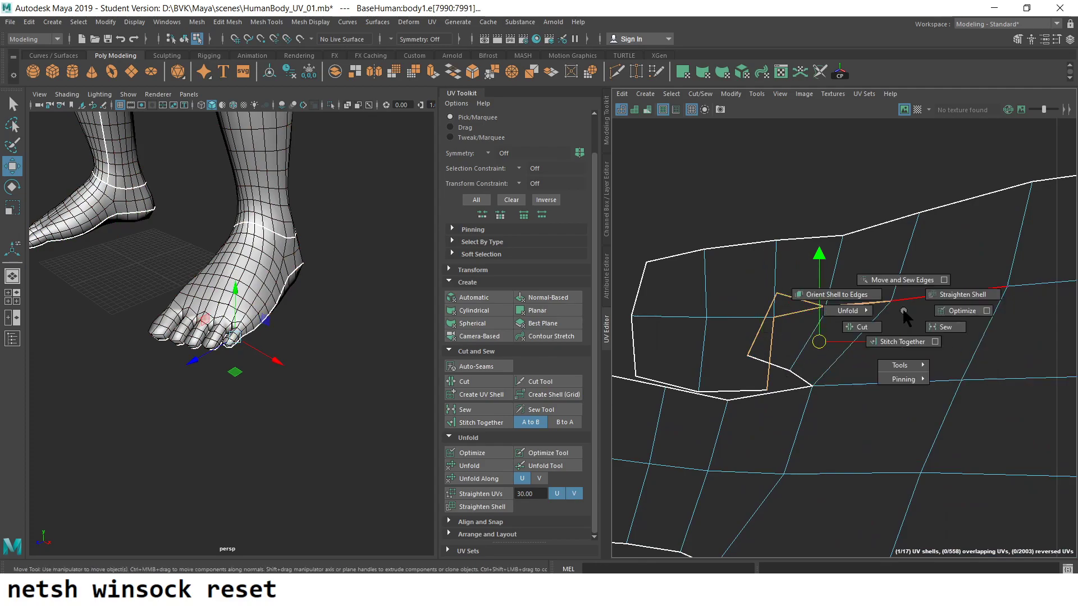
- Move and sew the toe edges together, then frame and select the foot shell
right_click_drag(907, 318, 905, 260, "shift")
key("f")
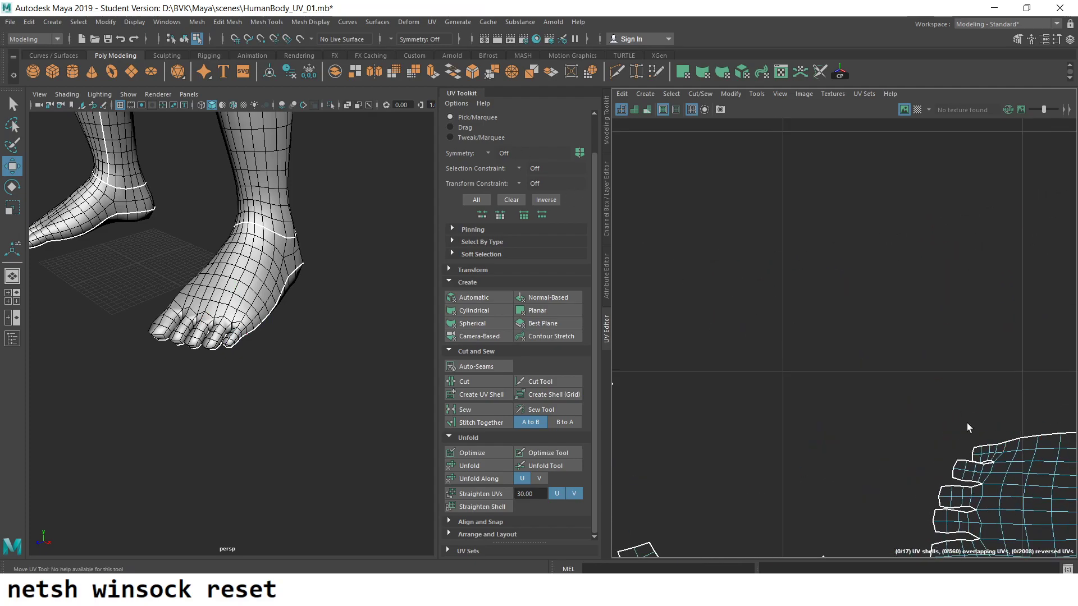
right_click_drag(797, 213, 867, 195)
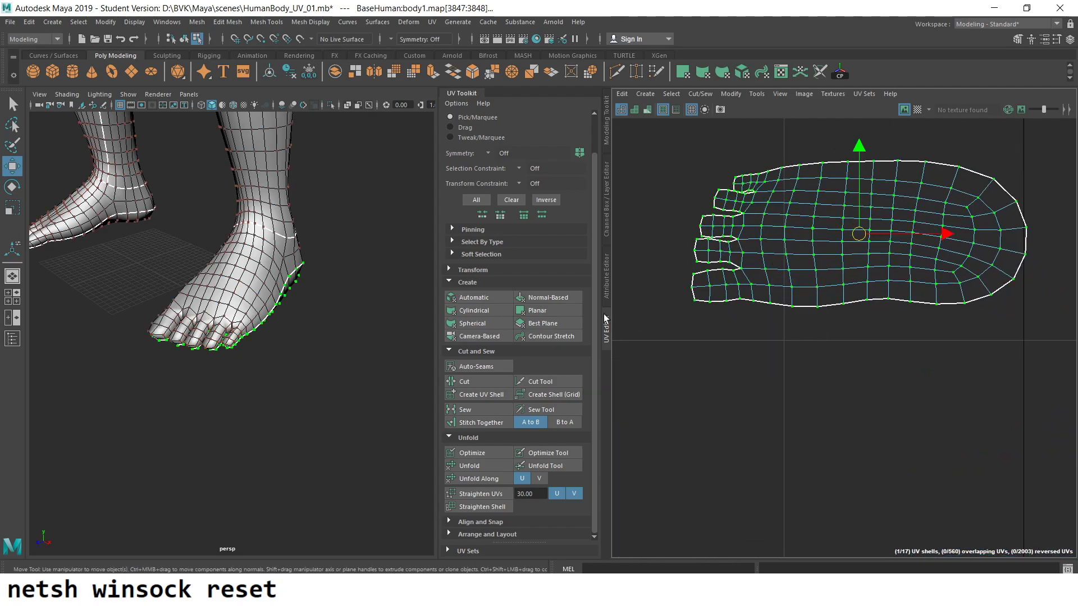
scroll(840, 289, "down", 2)
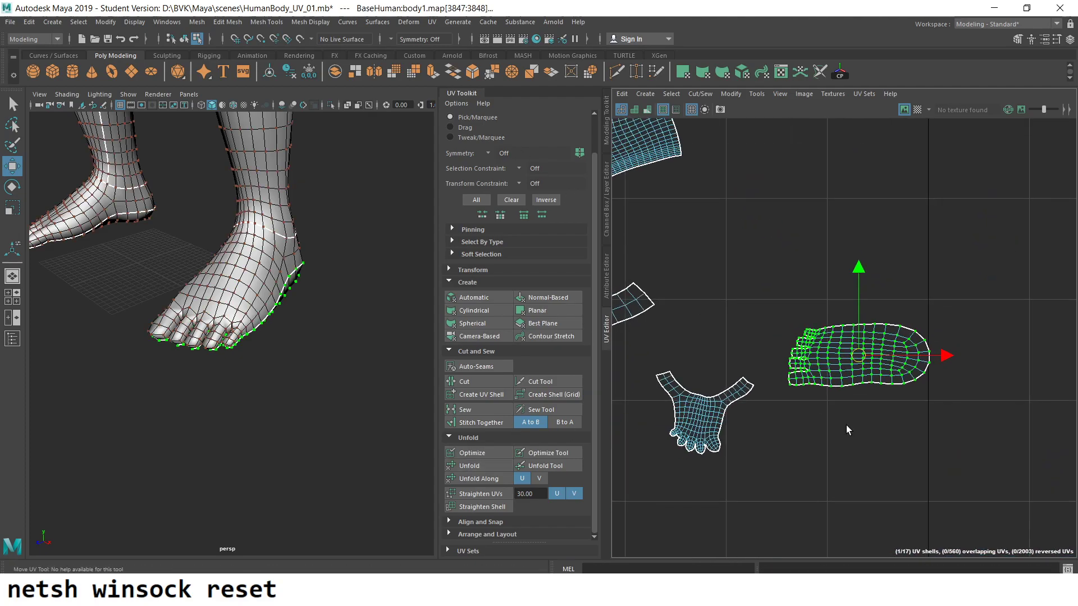
scroll(841, 289, "down", 2)
- Rotate both sole shells upright and place the second sole beside the first
scroll(840, 289, "down", 2)
left_click(756, 347)
key("e")
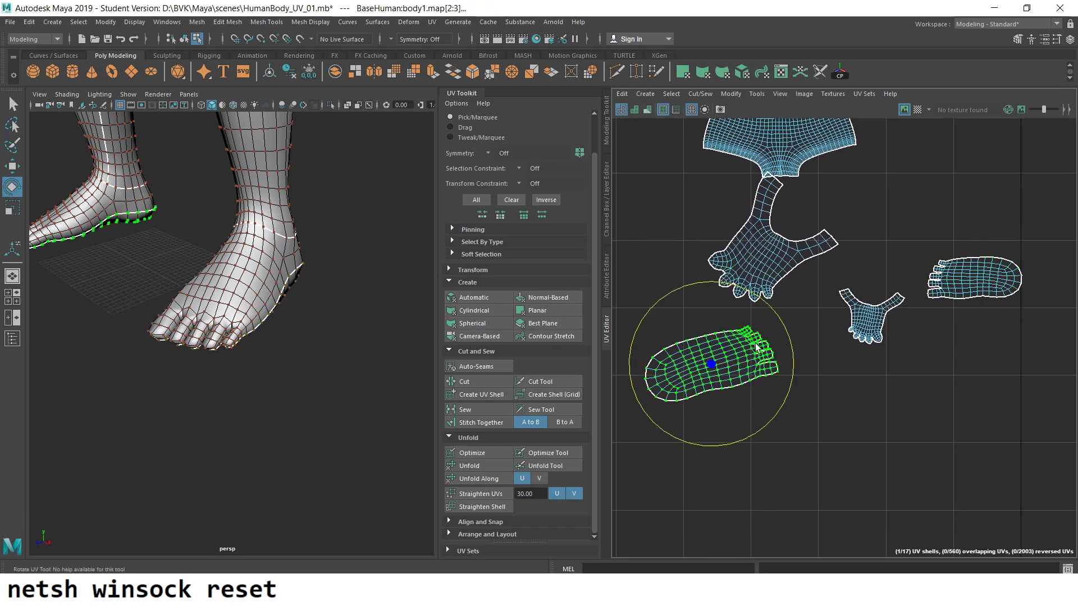
left_click_drag(770, 309, 665, 285)
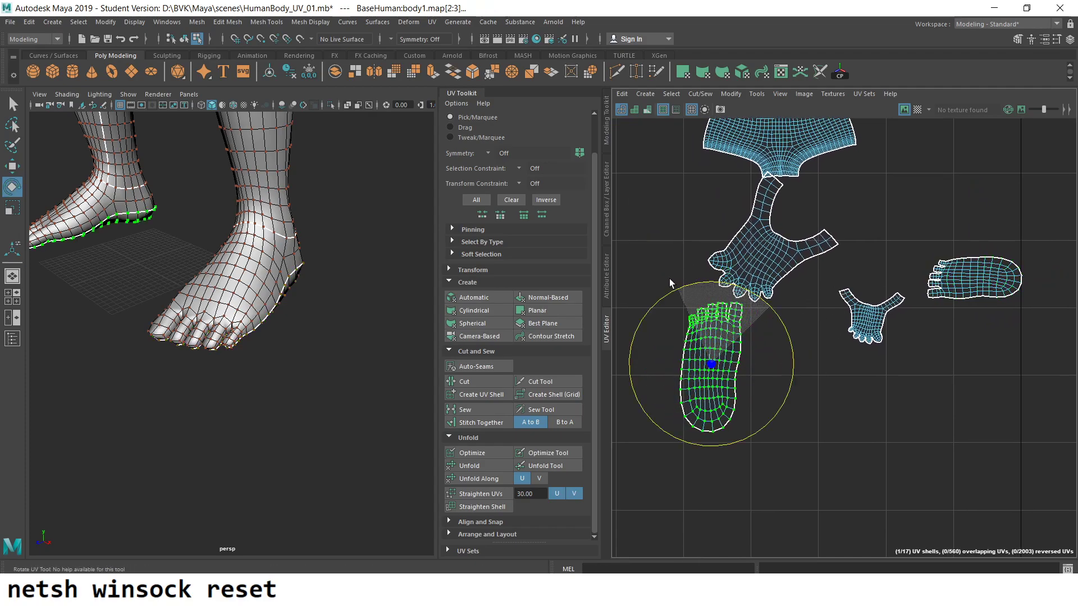
left_click(1011, 278)
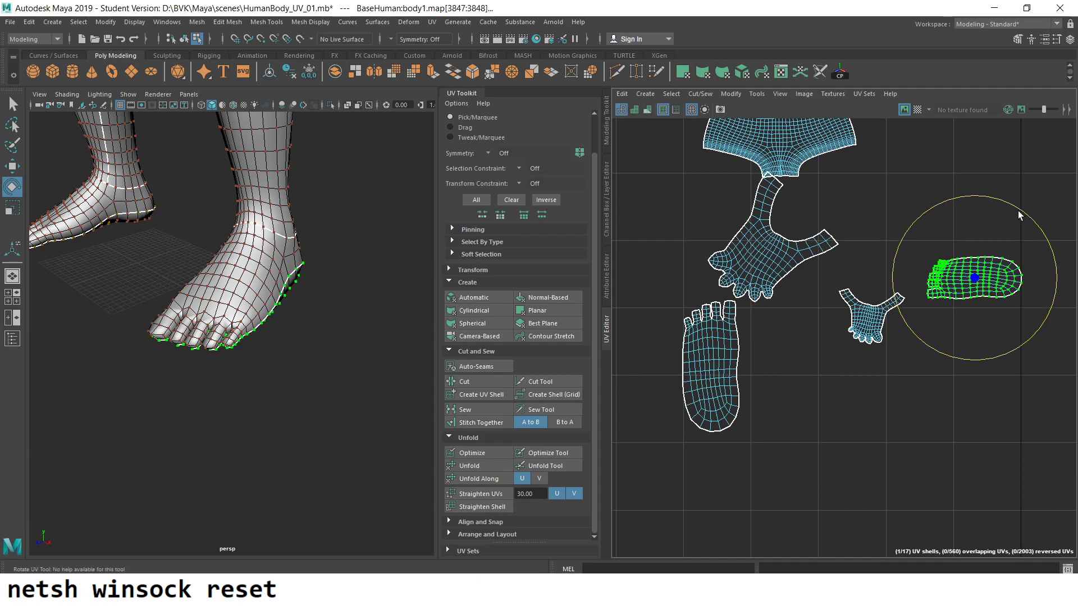
left_click_drag(1019, 215, 1046, 321)
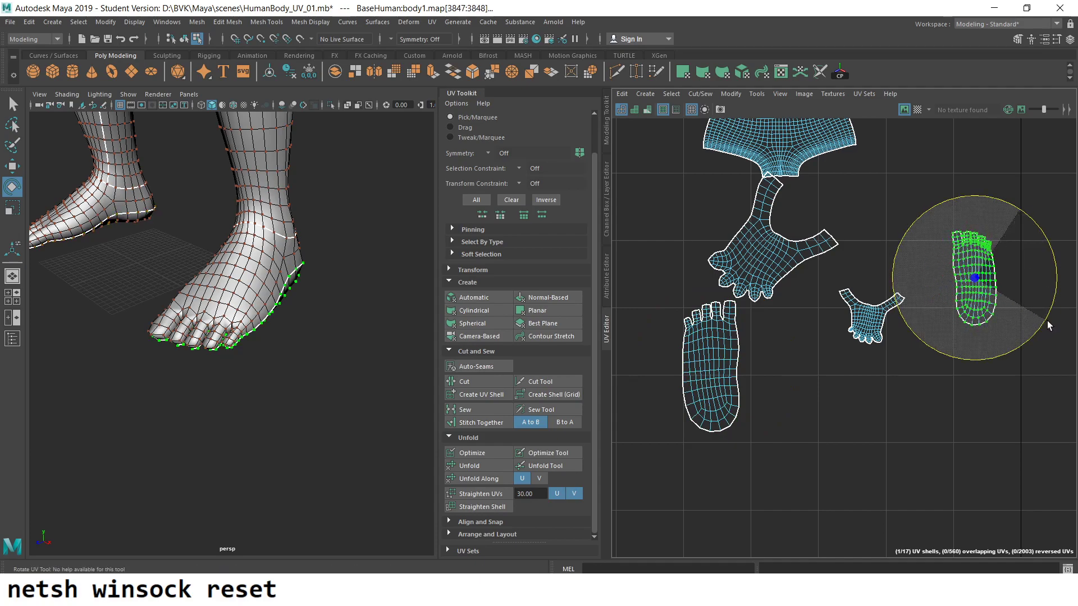
key("w")
mouse_move(978, 279)
left_mouse_down()
mouse_move(793, 370)
mouse_move(810, 379)
left_mouse_up()
key("r")
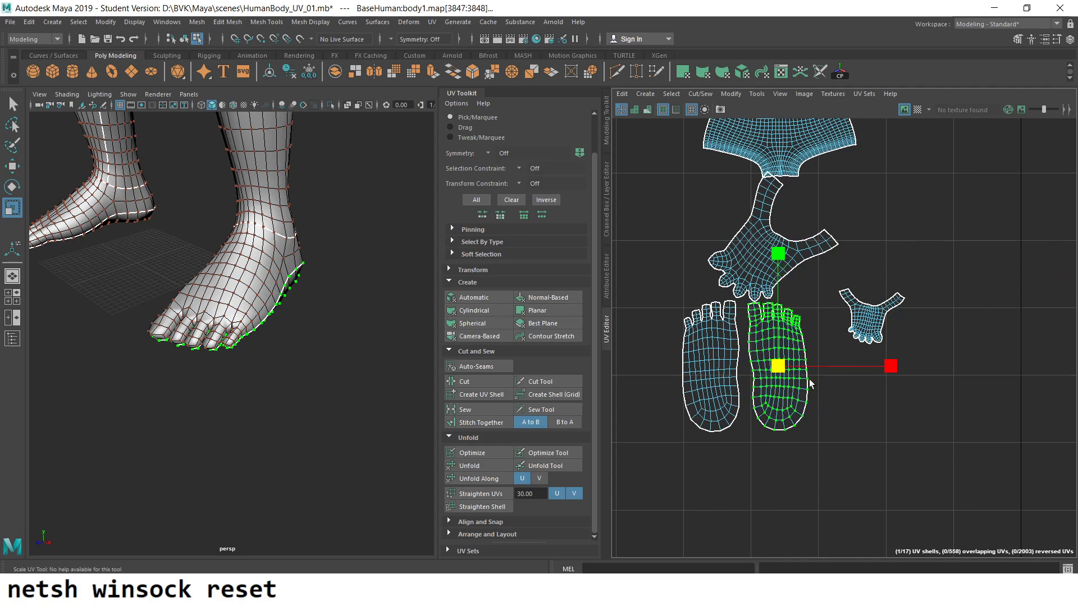
- Rotate the first upper foot shell upright and move it beside the soles
key("w")
left_click(808, 258)
key("e")
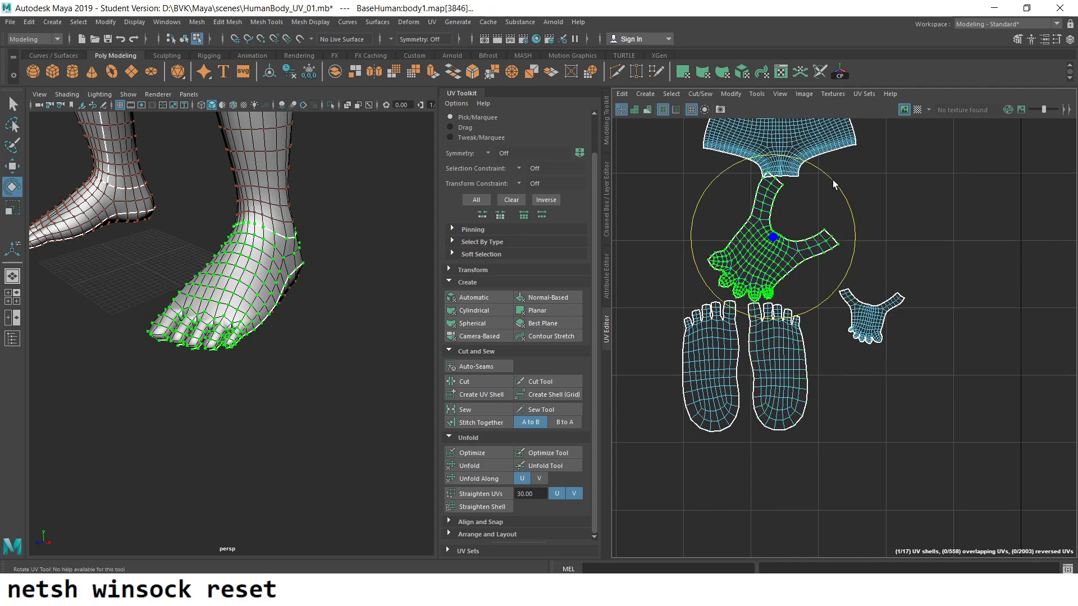
left_click_drag(833, 180, 780, 353)
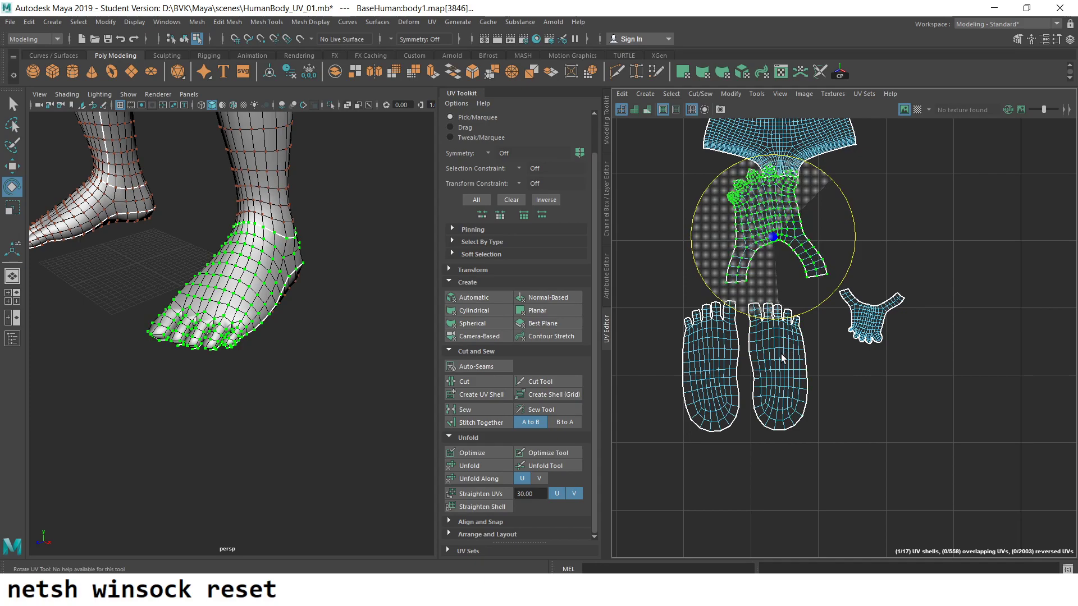
key("w")
mouse_move(780, 247)
left_mouse_down()
mouse_move(872, 417)
mouse_move(853, 364)
left_mouse_up()
- Turn the second upper foot shell upright and enlarge it to match
left_click(887, 319)
key("e")
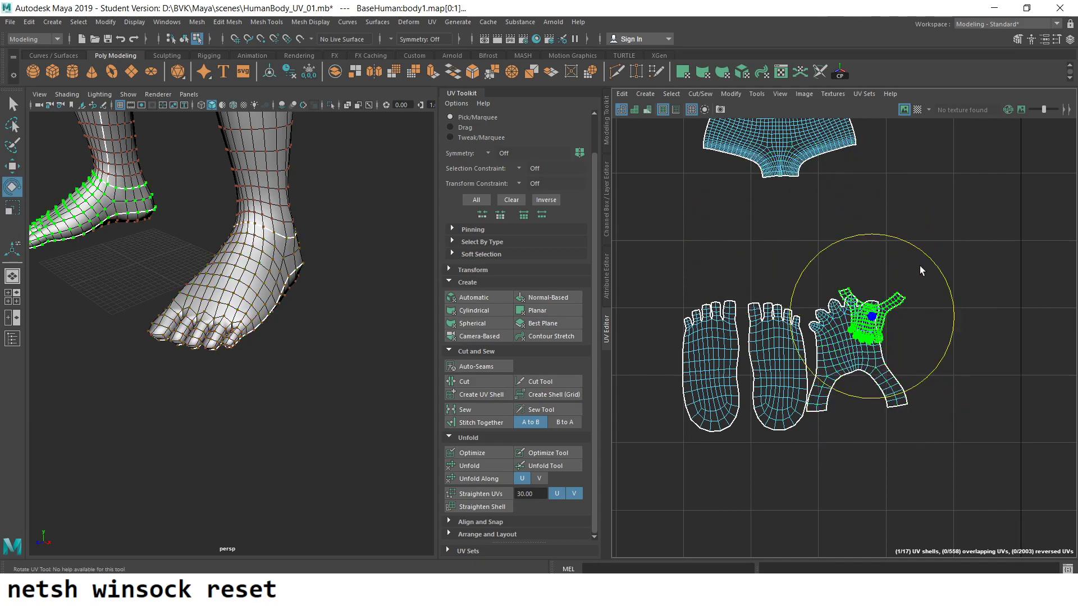
left_click_drag(920, 270, 827, 409)
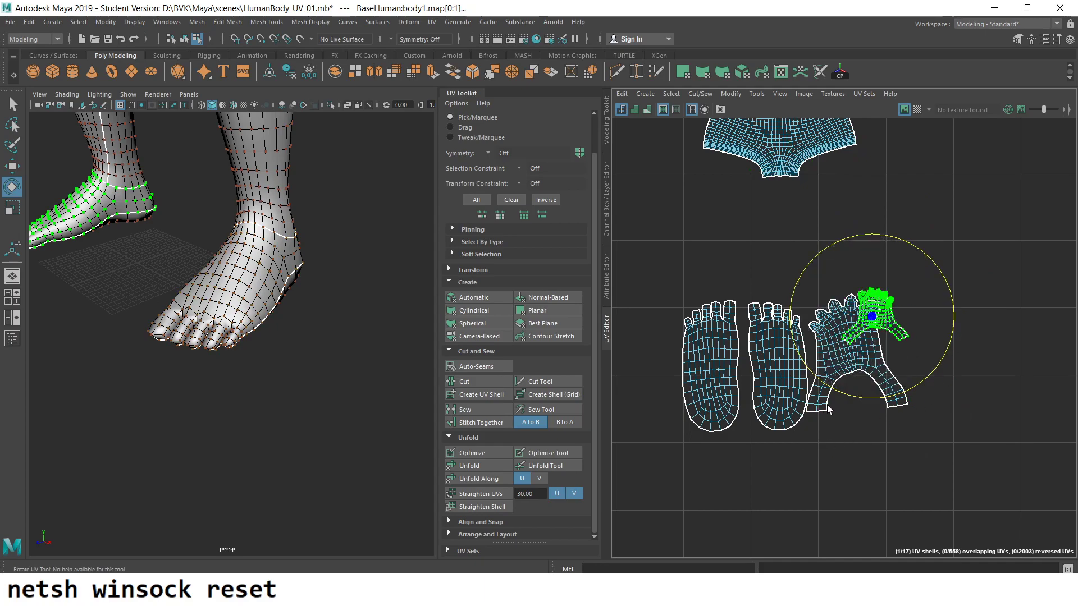
key("r")
mouse_move(872, 316)
left_mouse_down()
mouse_move(910, 347)
mouse_move(973, 360)
left_mouse_up()
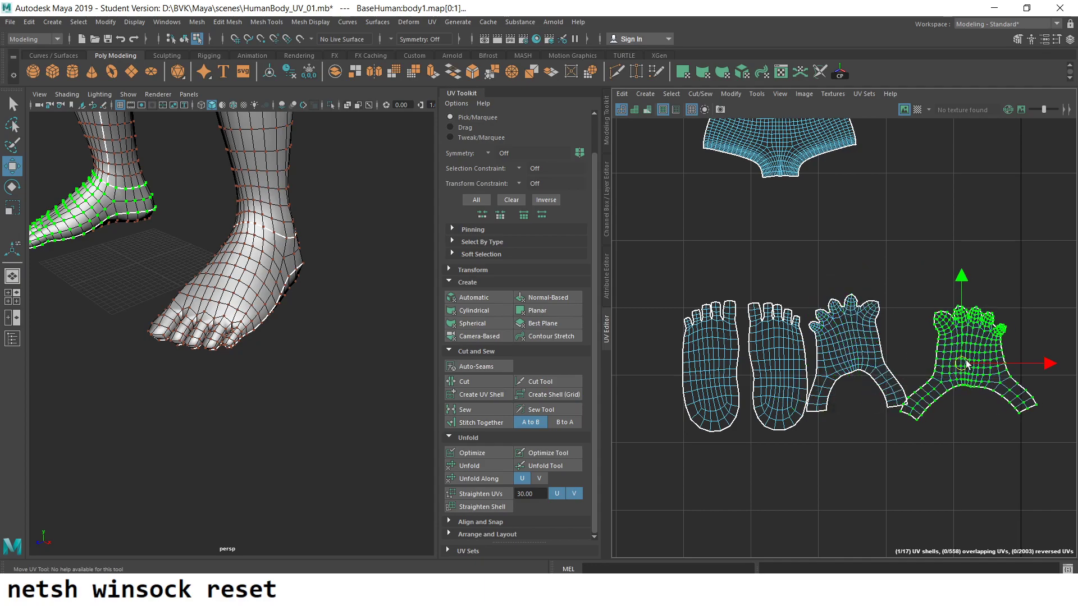
- Select the whole left hand shell and move it off the overlapping hand
scroll(973, 361, "down", 3)
scroll(753, 356, "down", 2)
middle_click_drag(753, 356, 881, 366, "alt")
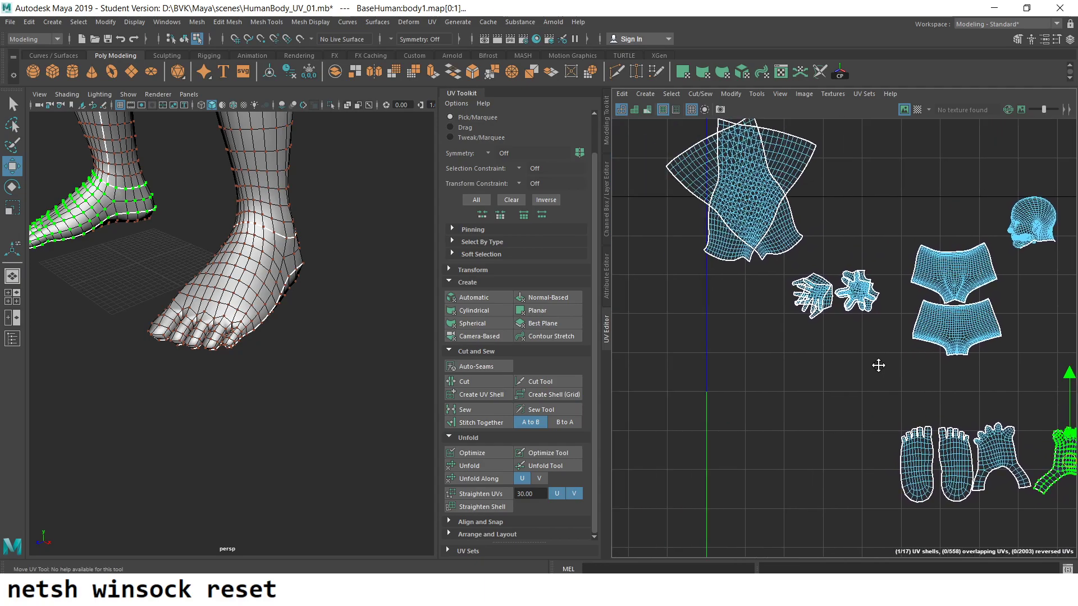
scroll(898, 393, "up", 4)
scroll(876, 443, "up", 3)
scroll(880, 483, "up", 3)
double_click(858, 363)
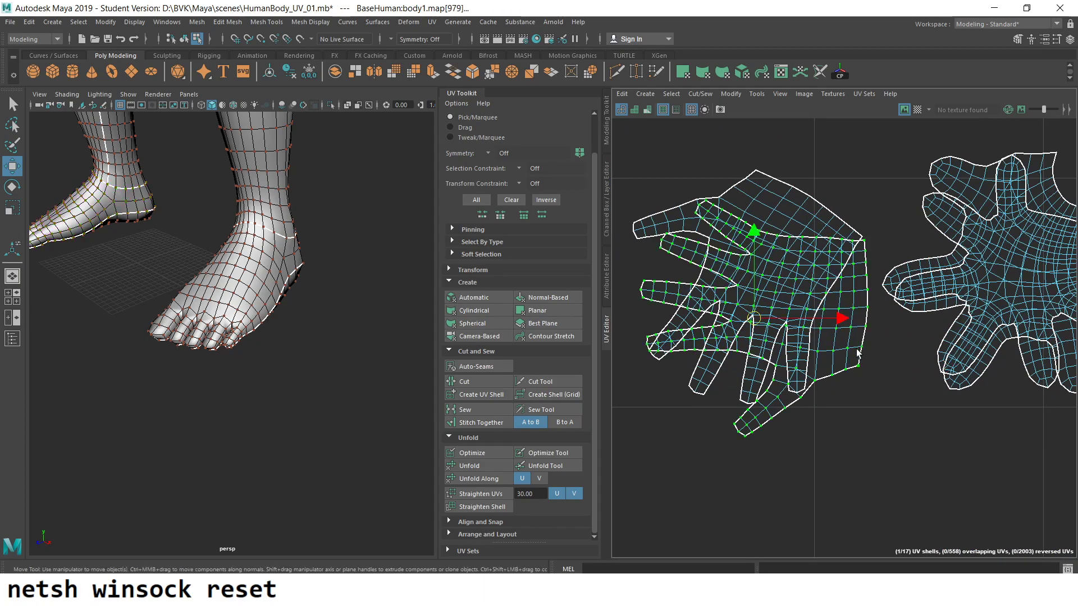
left_click_drag(755, 326, 724, 515)
- Rotate the upper hand shell so its fingers point left, then shift it left and down
scroll(878, 353, "down", 3)
scroll(881, 387, "up", 2)
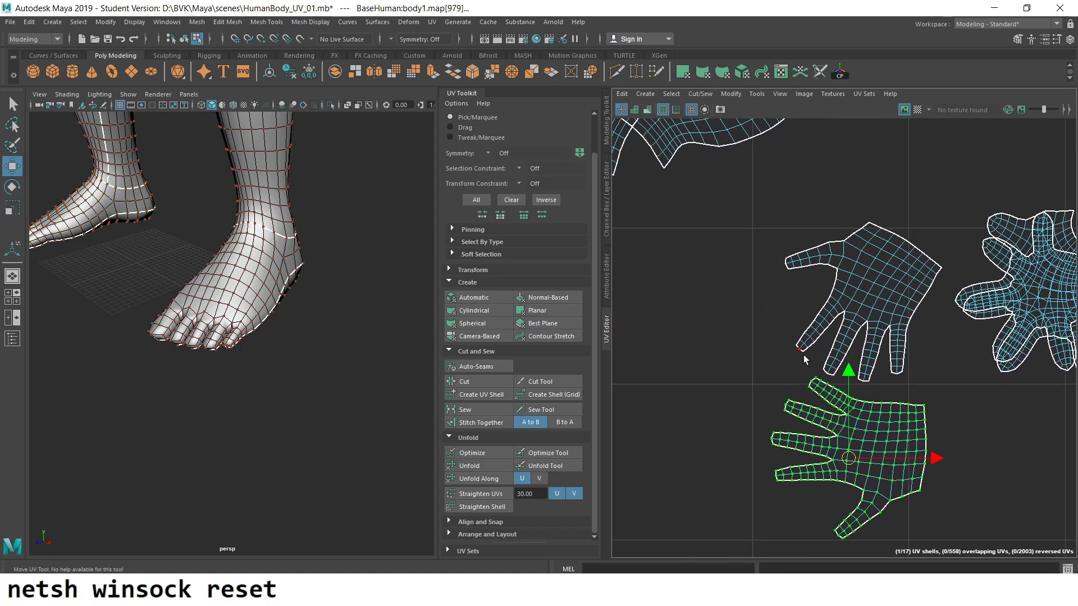
key("e")
middle_click_drag(882, 387, 814, 355, "alt")
double_click(821, 250)
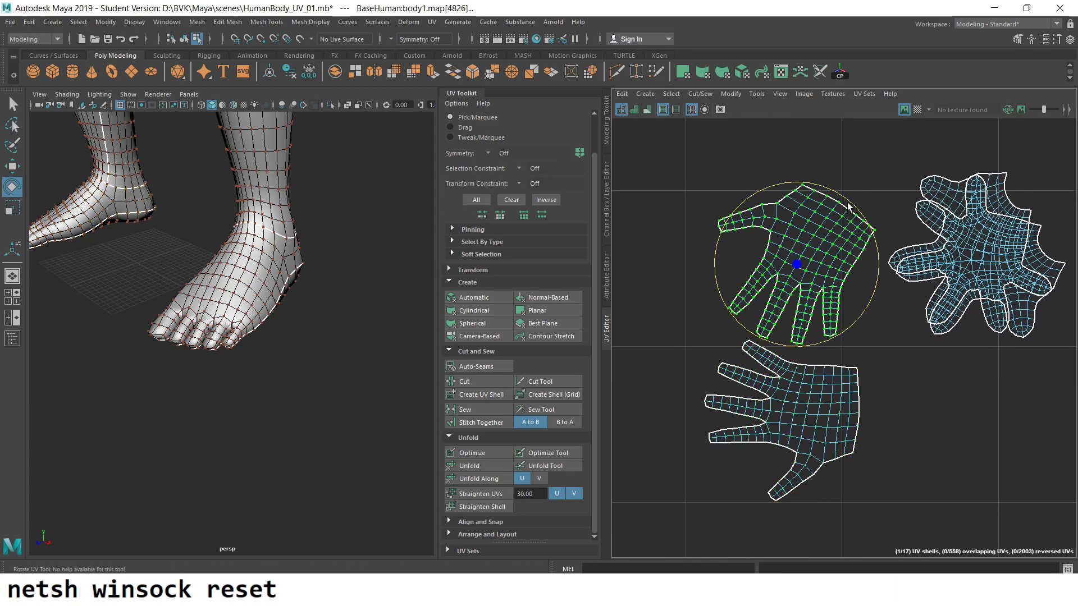
mouse_move(847, 202)
left_mouse_down()
mouse_move(872, 308)
mouse_move(882, 287)
left_mouse_up()
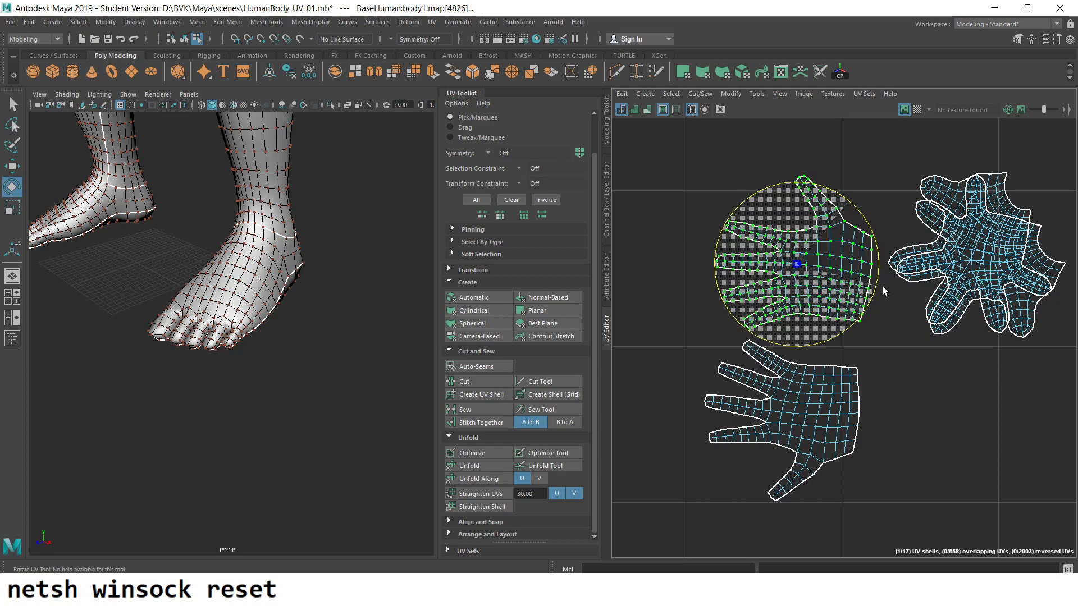
key("w")
left_click_drag(799, 269, 792, 271)
left_click_drag(791, 273, 769, 286)
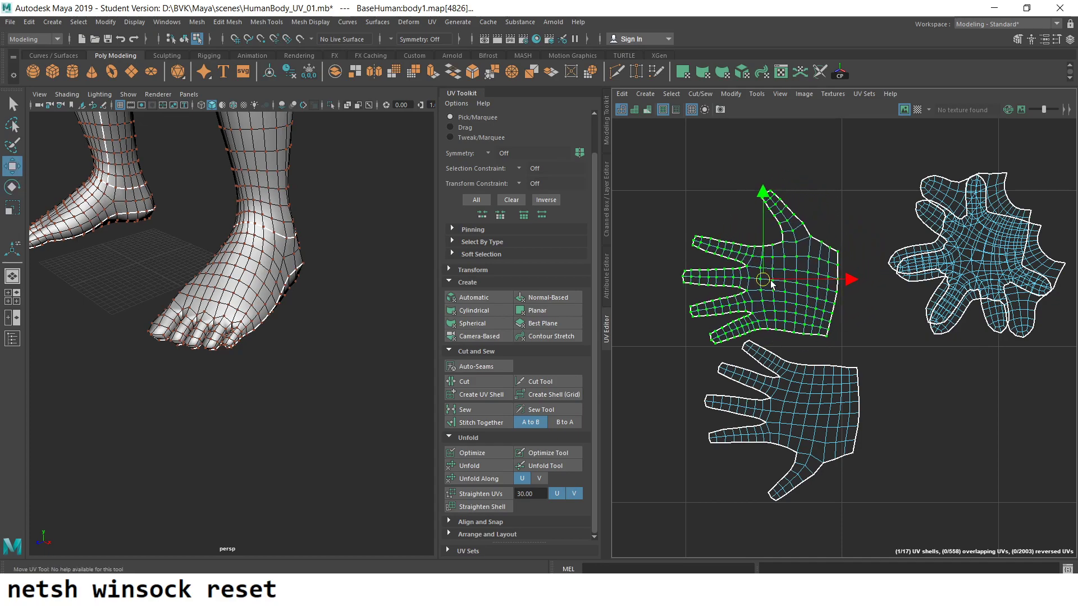
- Pull the remaining tangled hand shells down-left into a compact hand group
left_click(961, 257)
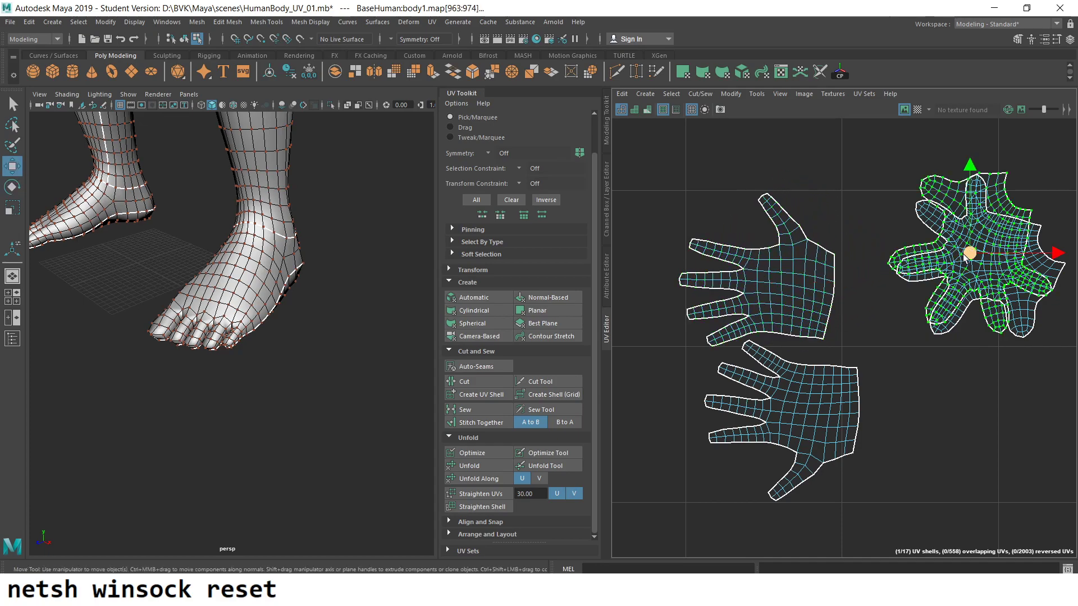
left_click_drag(962, 254, 921, 440)
middle_click_drag(921, 440, 807, 307, "alt")
left_click_drag(807, 307, 793, 345)
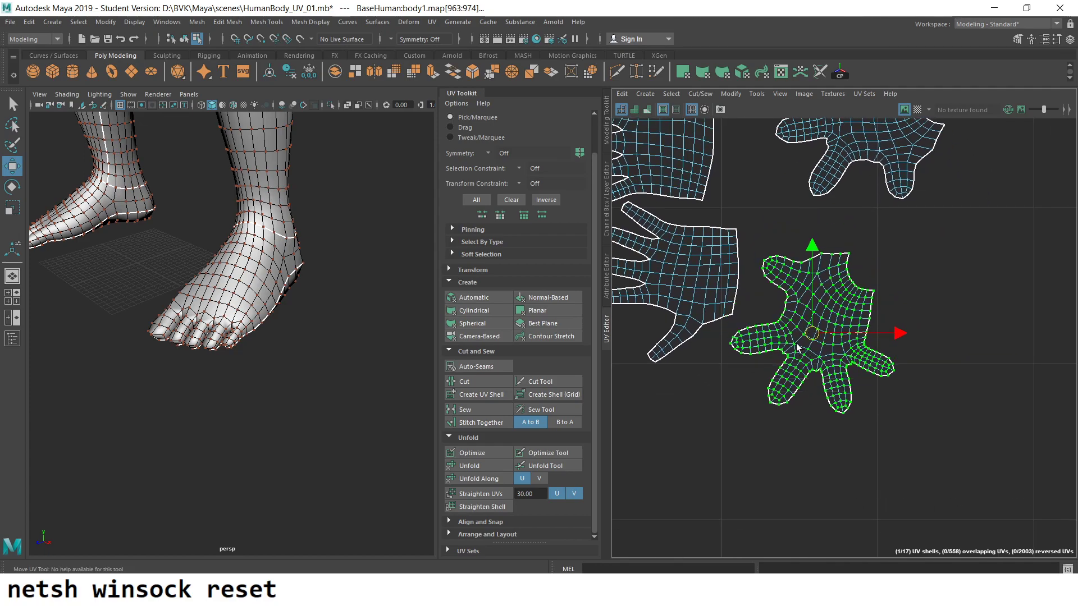
left_click(896, 263)
middle_click_drag(896, 263, 897, 248, "alt")
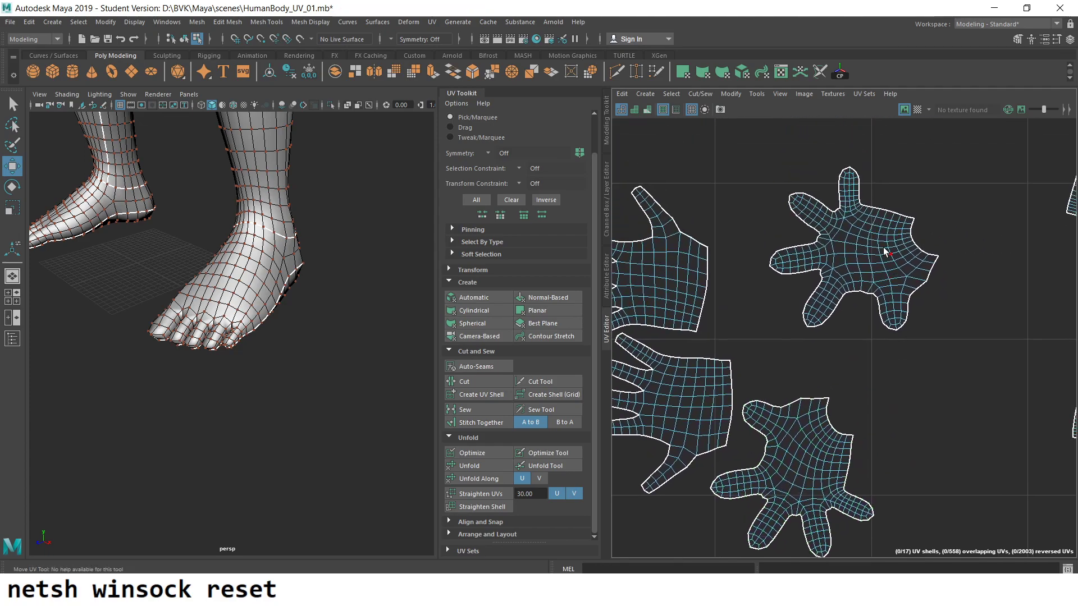
left_click(870, 264)
left_click_drag(855, 260, 799, 321)
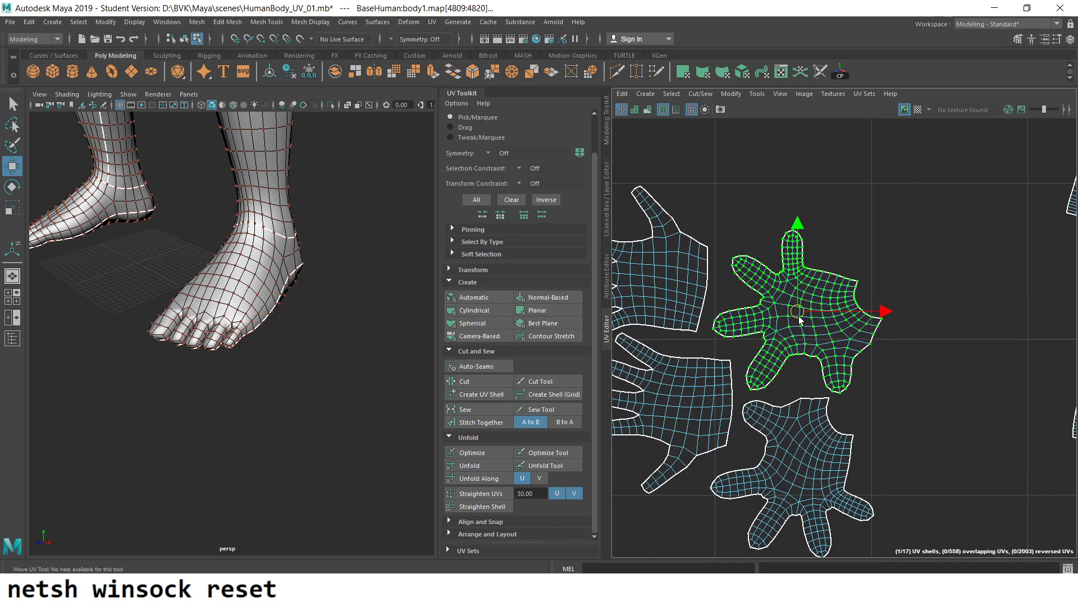
left_click(925, 393)
scroll(770, 351, "down", 3)
- Marquee-select all UV shells and move them up and to the right
scroll(878, 399, "down", 2)
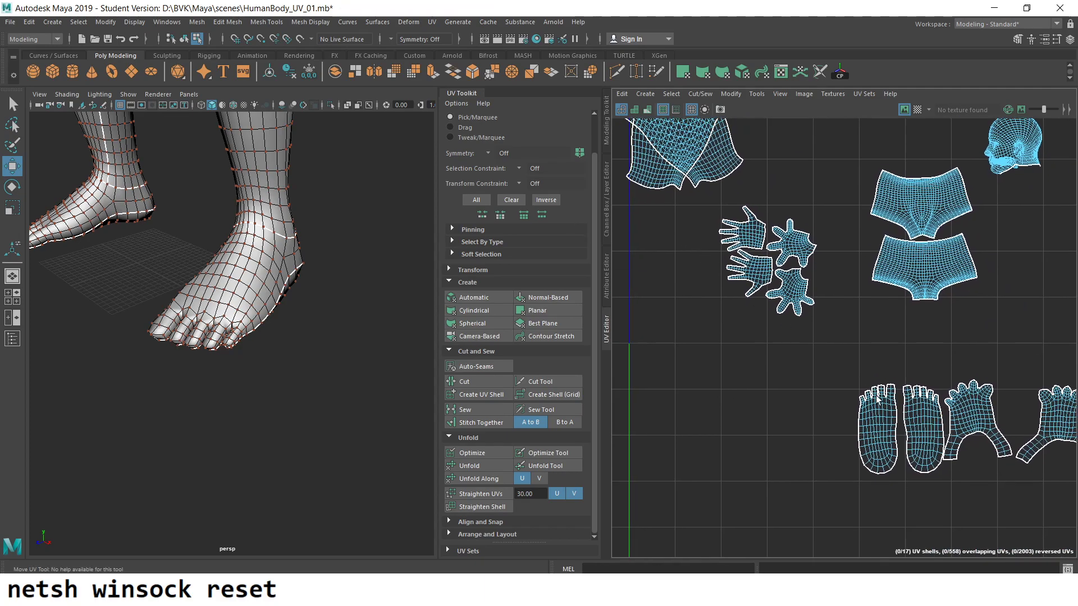
scroll(892, 429, "down", 3)
mouse_move(893, 393)
middle_mouse_down("alt")
mouse_move(753, 359)
mouse_move(759, 407)
middle_mouse_up("alt")
scroll(958, 230, "up", 3)
scroll(678, 336, "down", 3)
scroll(757, 388, "down", 1)
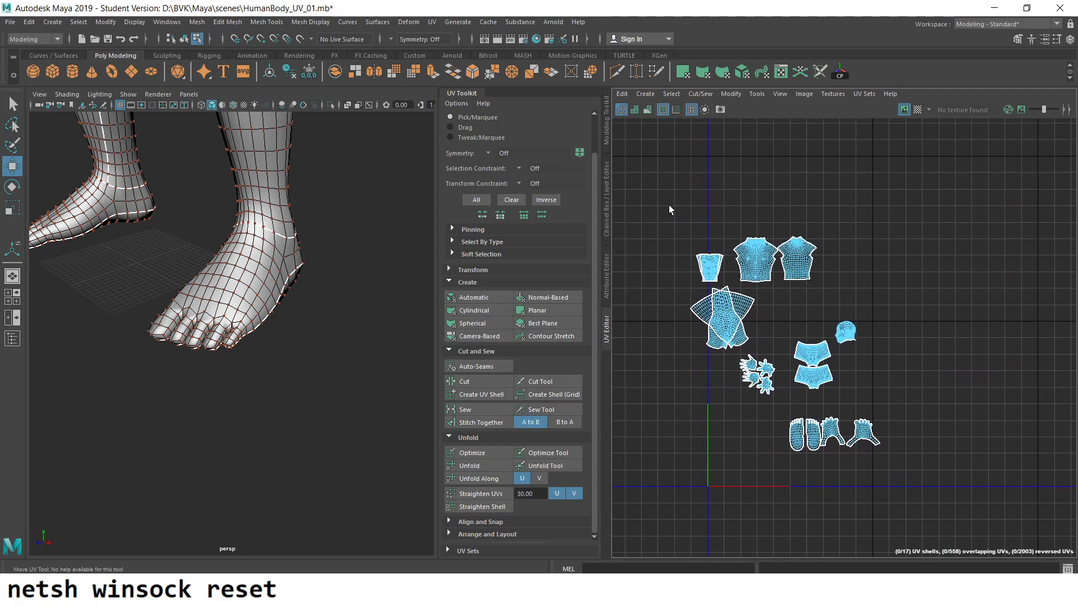
left_click_drag(938, 521, 682, 227)
key("w")
left_click_drag(797, 342, 946, 293)
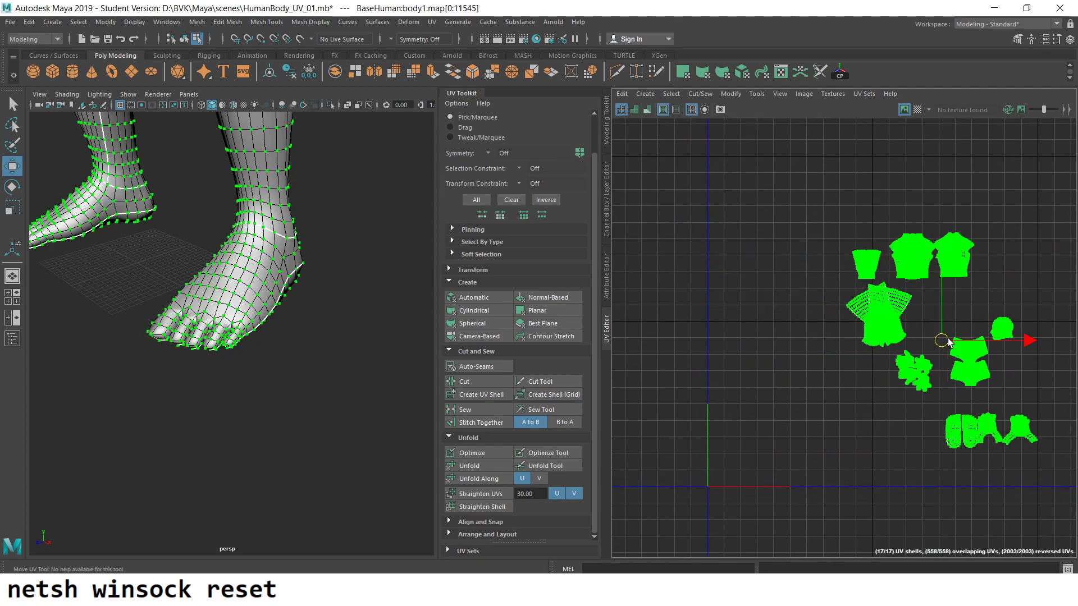
left_click(898, 241)
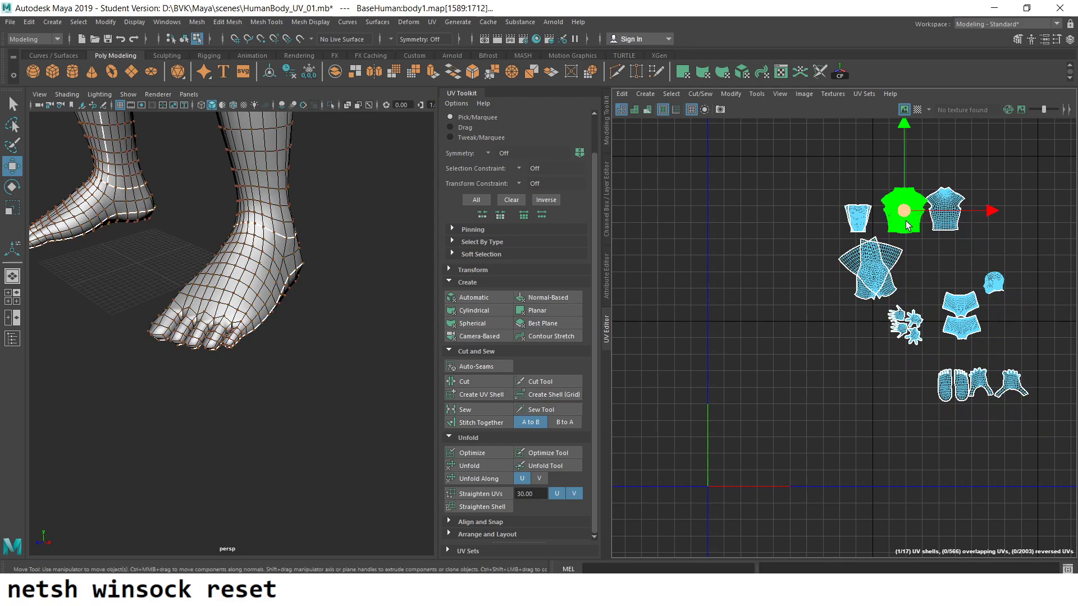
- Move the two torso shells to the lower left and enlarge them side by side
mouse_move(927, 217)
left_mouse_down()
mouse_move(771, 328)
mouse_move(764, 362)
left_mouse_up()
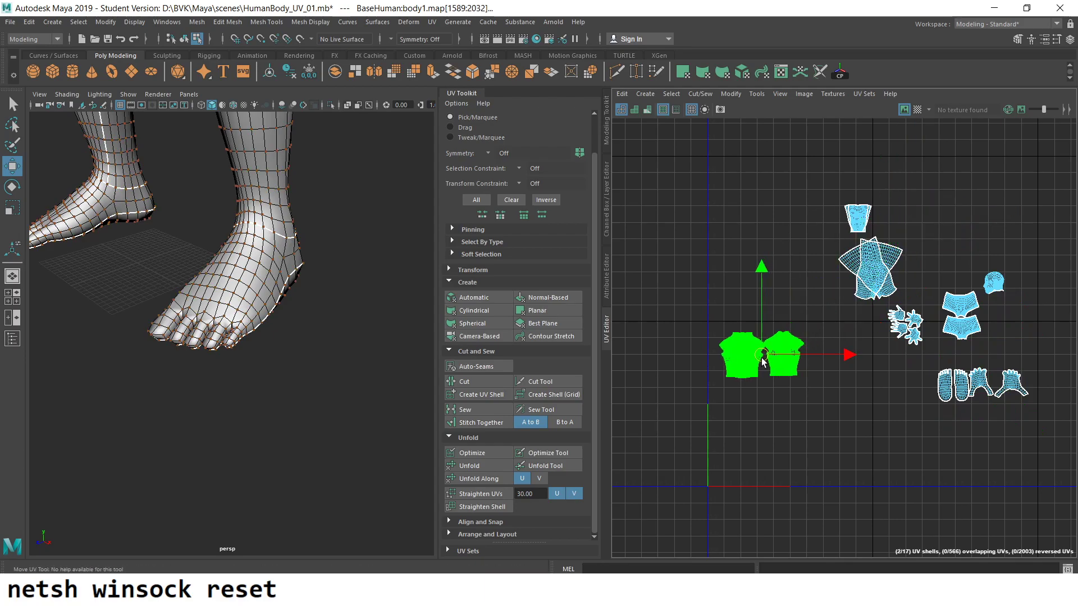
middle_click_drag(779, 371, 774, 371)
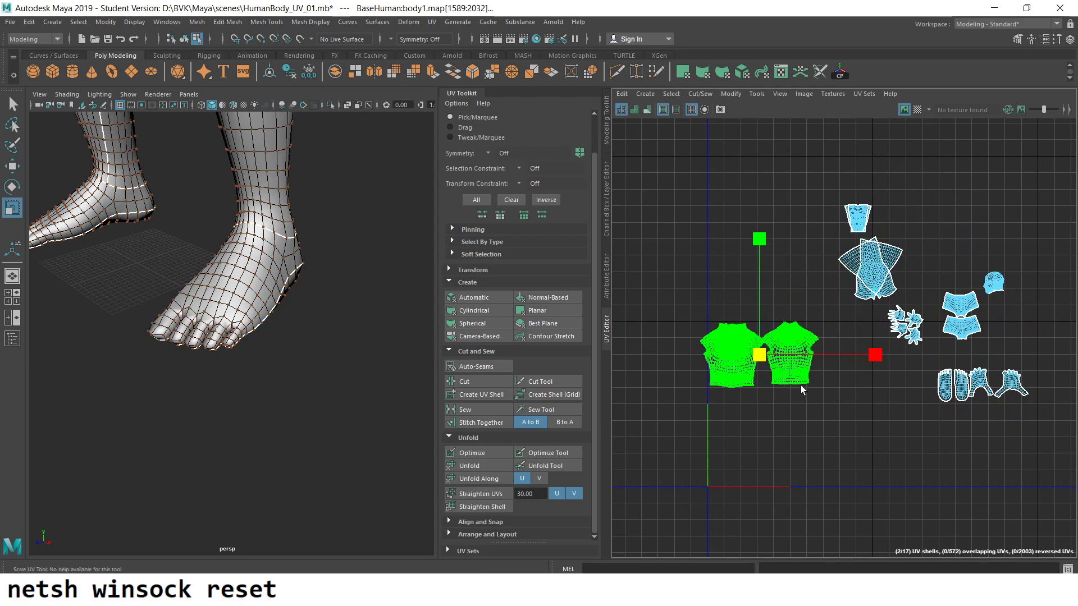
left_click_drag(763, 366, 776, 362)
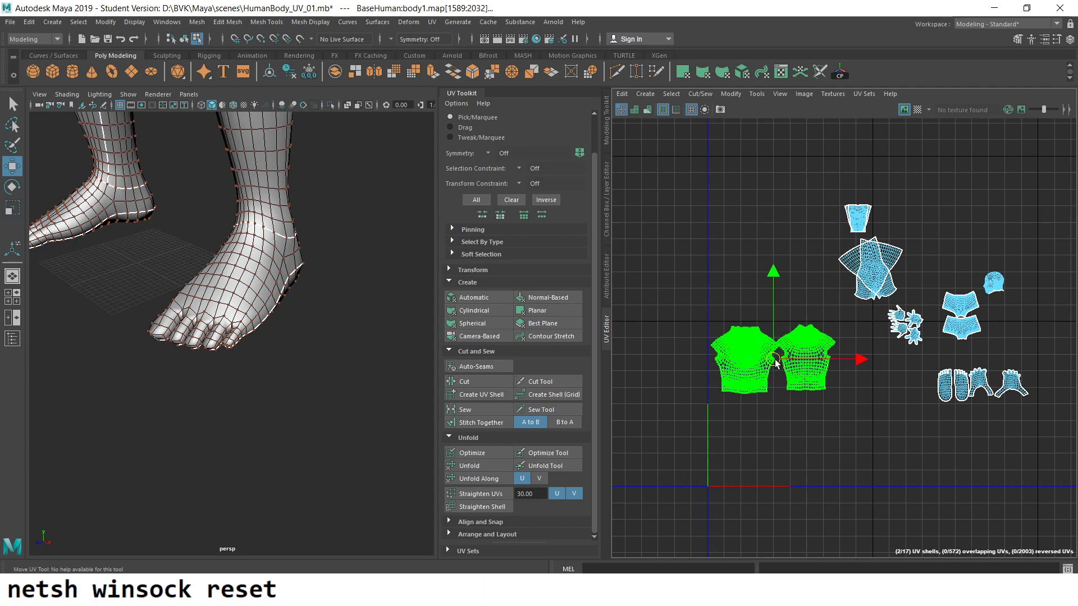
left_click(806, 397)
- Select the leg shell at the top and move it next to the torso shells
scroll(806, 397, "up", 3)
middle_click_drag(806, 397, 863, 356, "alt")
scroll(864, 356, "down", 2)
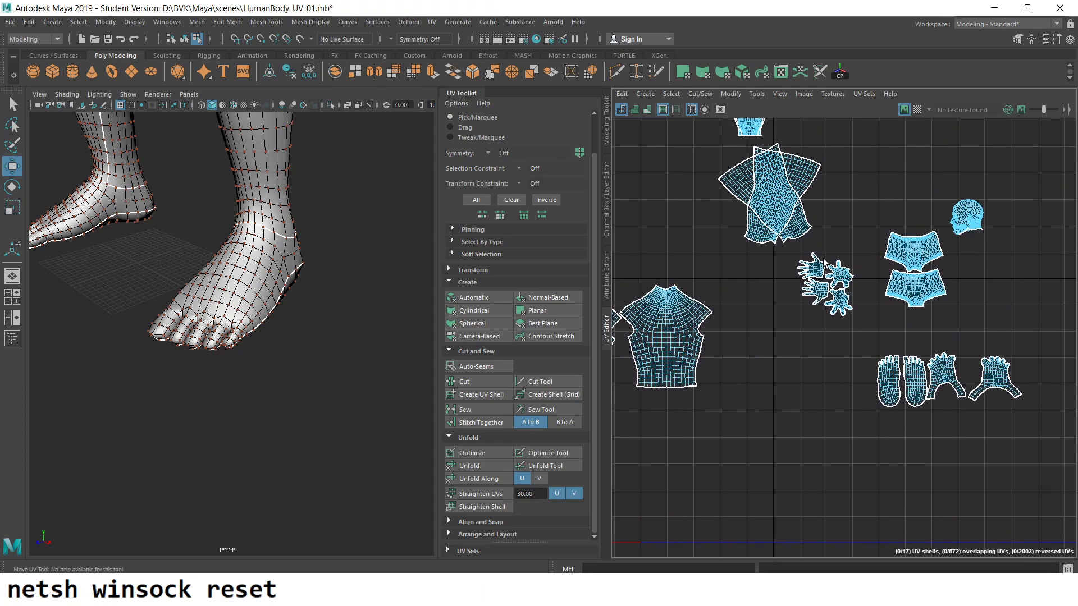
key("w")
left_click(794, 172)
middle_click_drag(795, 173, 978, 218, "alt")
mouse_move(956, 206)
left_mouse_down()
mouse_move(844, 382)
mouse_move(894, 347)
left_mouse_up()
- Rotate the leg shell upright and slide it beside the torso shells
left_click_drag(940, 274, 917, 268)
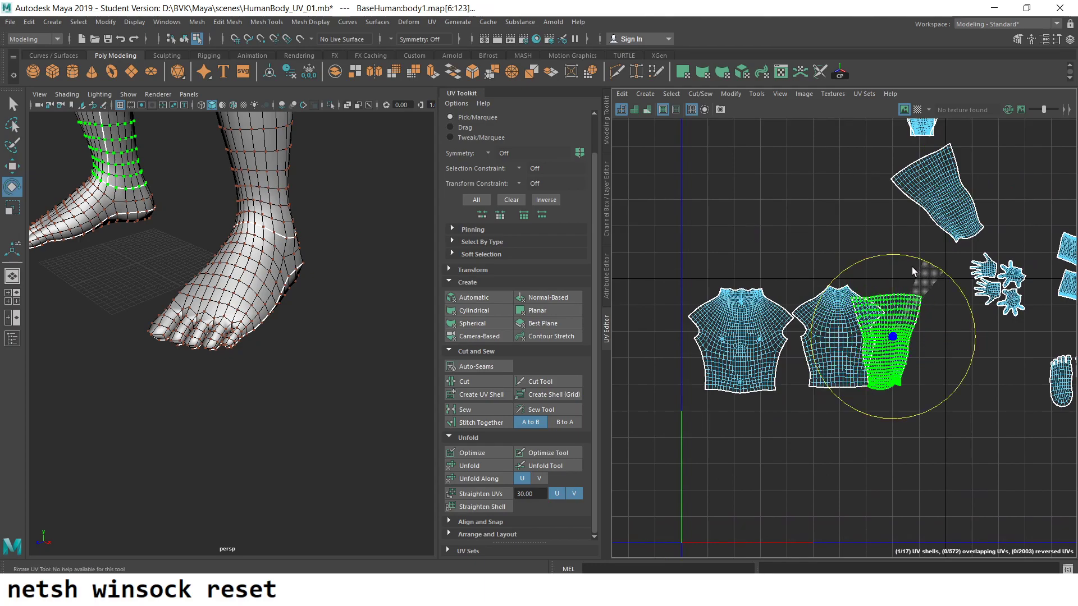
key("w")
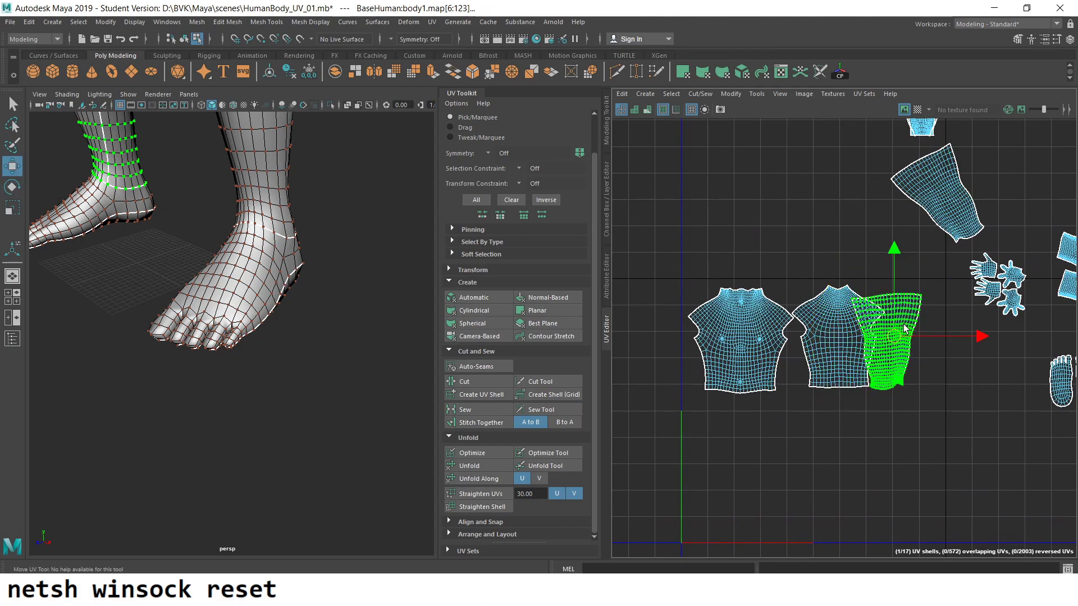
left_click_drag(889, 343, 919, 333)
- Shrink the green leg shell uniformly and nudge it slightly upward
middle_click_drag(918, 332, 723, 302, "alt")
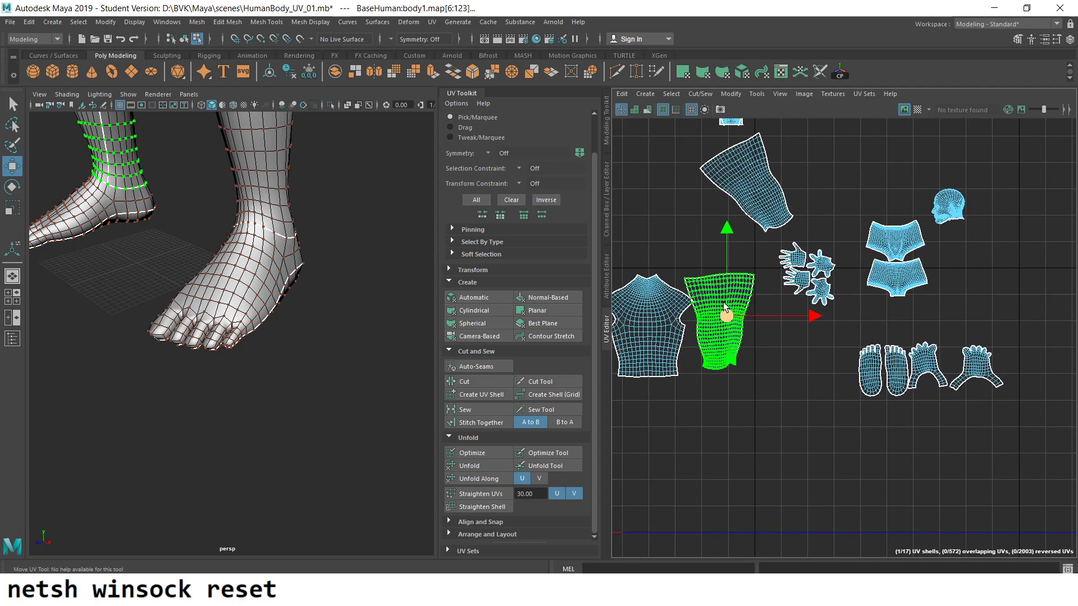
right_click_drag(723, 302, 877, 427, "alt")
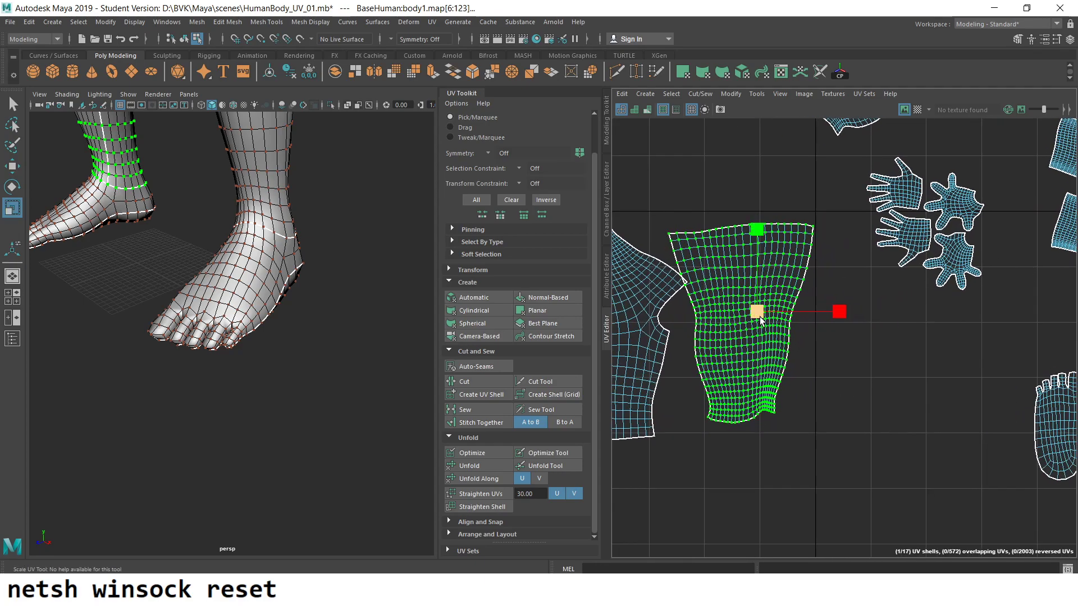
left_click_drag(759, 319, 759, 302)
left_click_drag(757, 234, 754, 219)
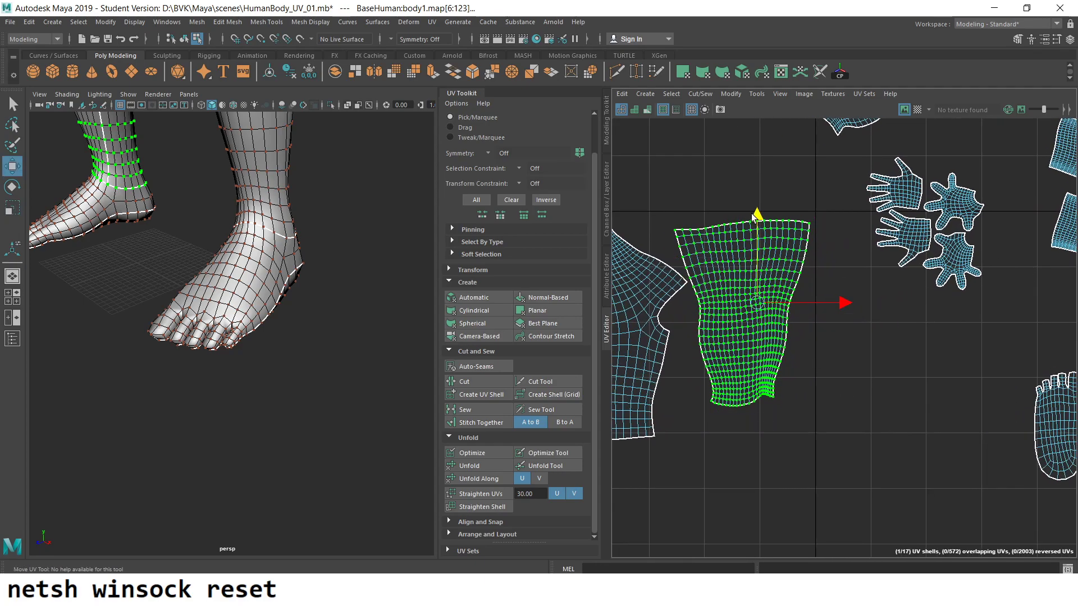
right_click_drag(820, 312, 685, 270, "alt")
- Move the upper leg shell below the torso shells and rotate it upright
left_click(871, 200)
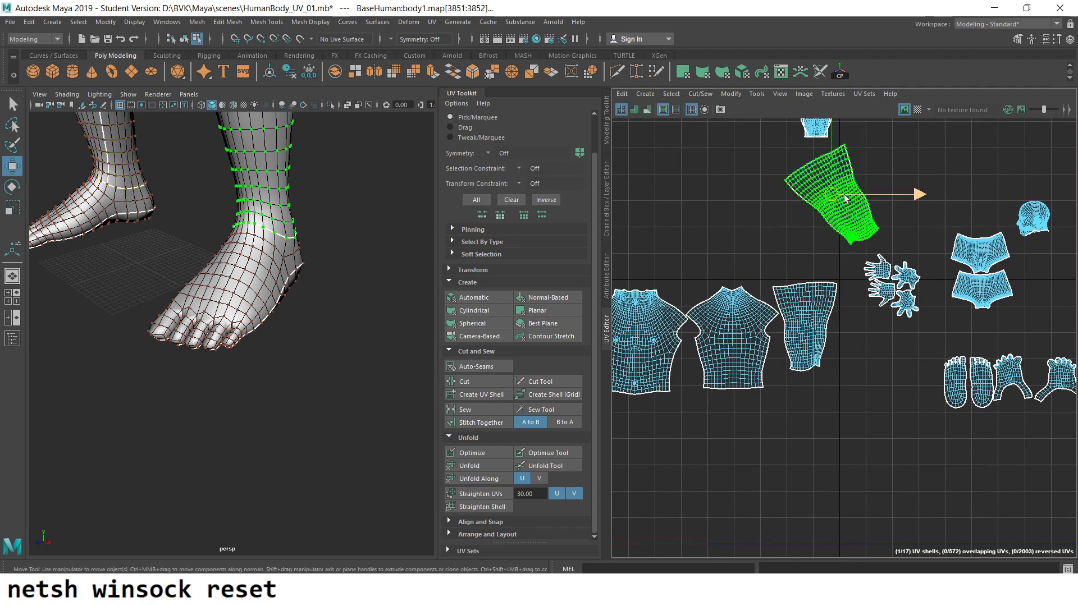
left_click_drag(871, 199, 813, 422)
key("e")
left_click_drag(838, 361, 872, 384)
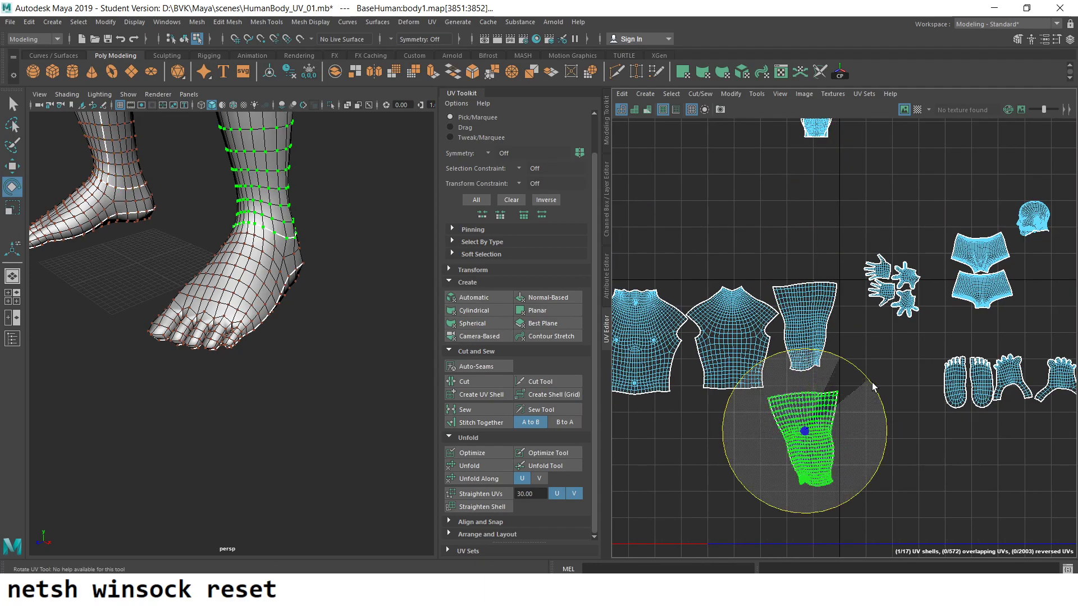
key("w")
scroll(801, 320, "up", 2)
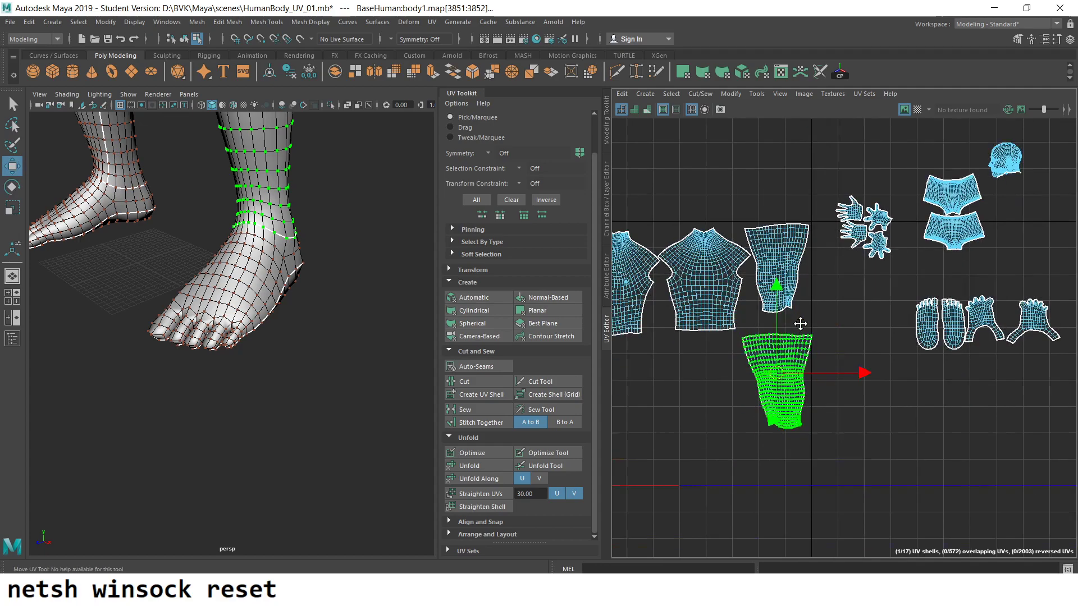
middle_click_drag(801, 320, 803, 232, "alt")
- Undo a stray rotation and move the leg shell into place beside the other leg
left_click_drag(793, 198, 672, 344)
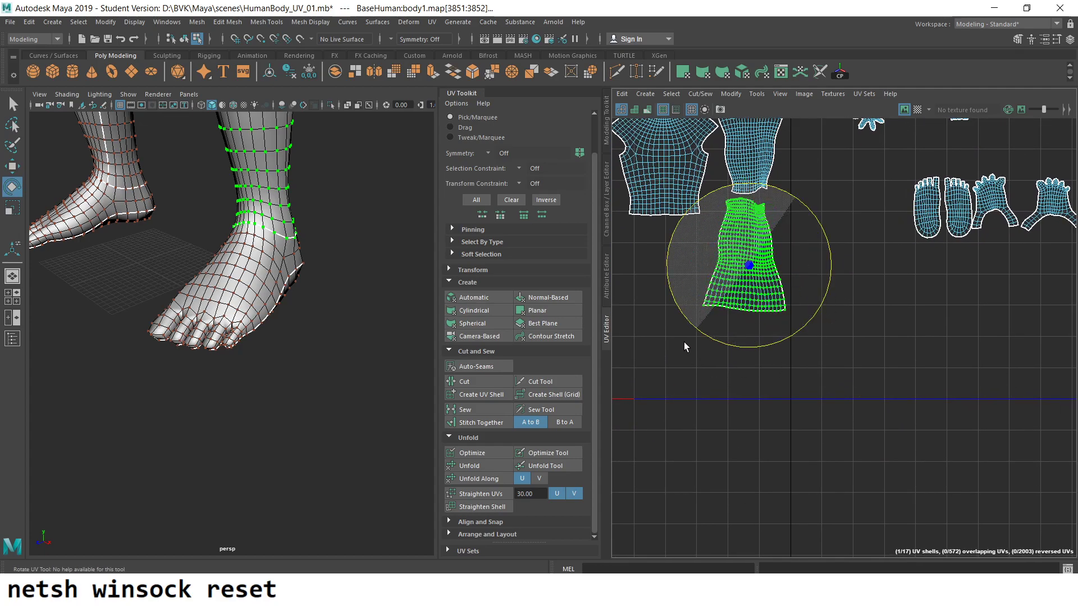
key("ctrl+z")
key("w")
mouse_move(759, 310)
left_mouse_down()
mouse_move(766, 345)
mouse_move(754, 349)
left_mouse_up()
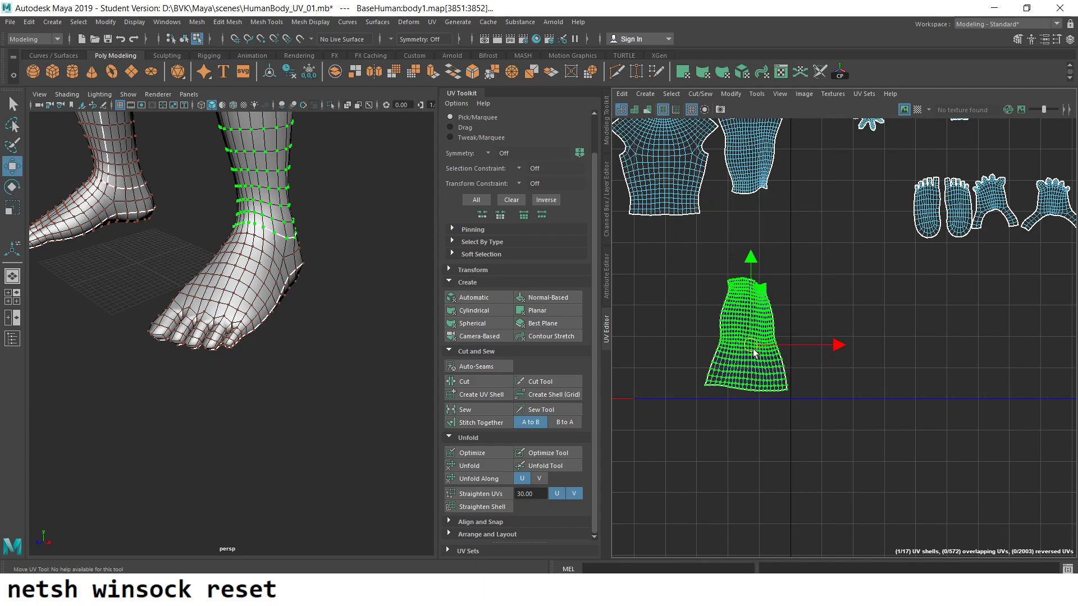
scroll(752, 349, "up", 2)
mouse_move(900, 297)
left_mouse_down()
mouse_move(891, 229)
mouse_move(812, 442)
left_mouse_up()
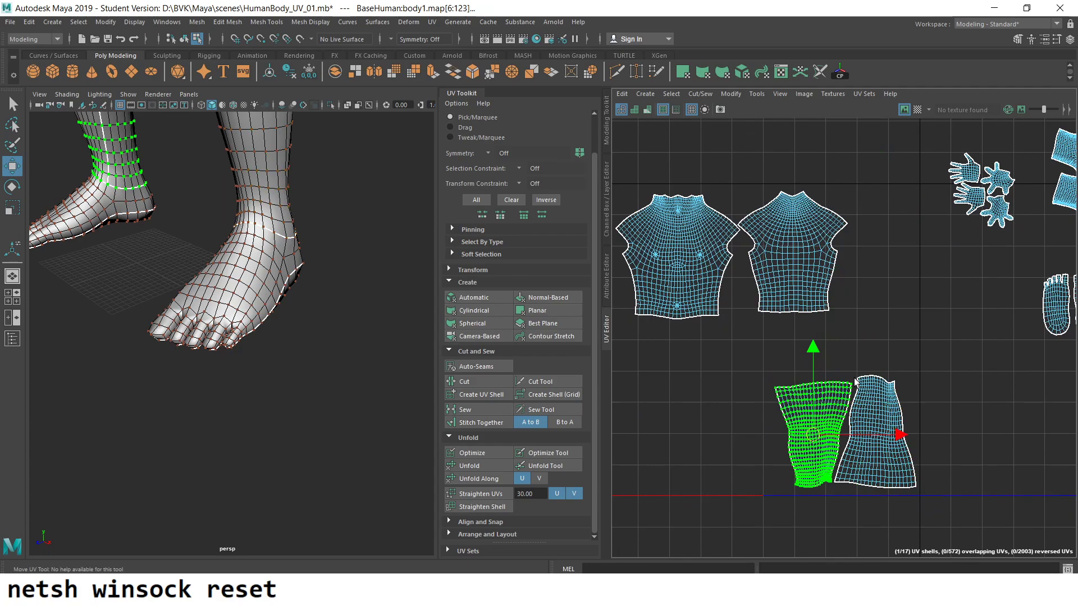
scroll(808, 367, "down", 2)
middle_click_drag(939, 365, 890, 434, "alt")
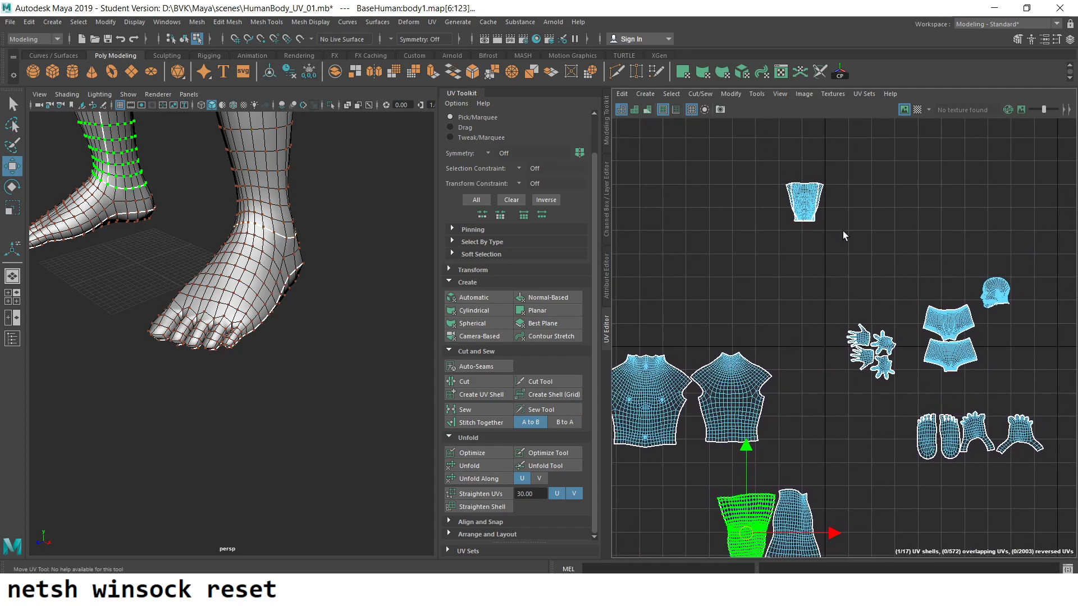
- Enlarge the small leg shell to match the legs and move it clear of its neighbour
left_click(803, 199)
left_click_drag(803, 200, 790, 248)
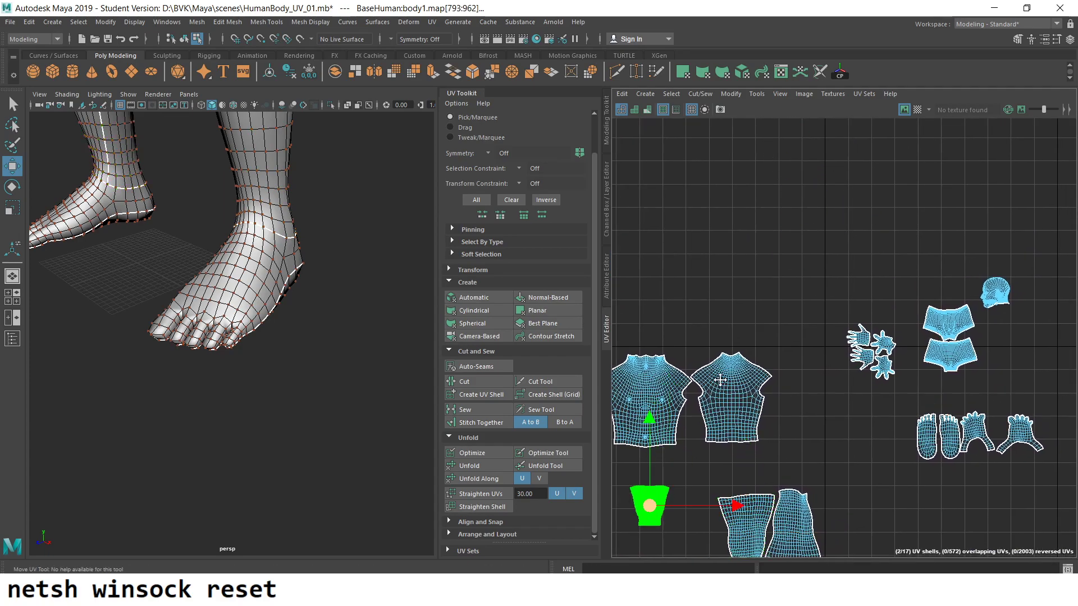
scroll(719, 380, "up", 3)
middle_click_drag(851, 433, 872, 372, "alt")
key("r")
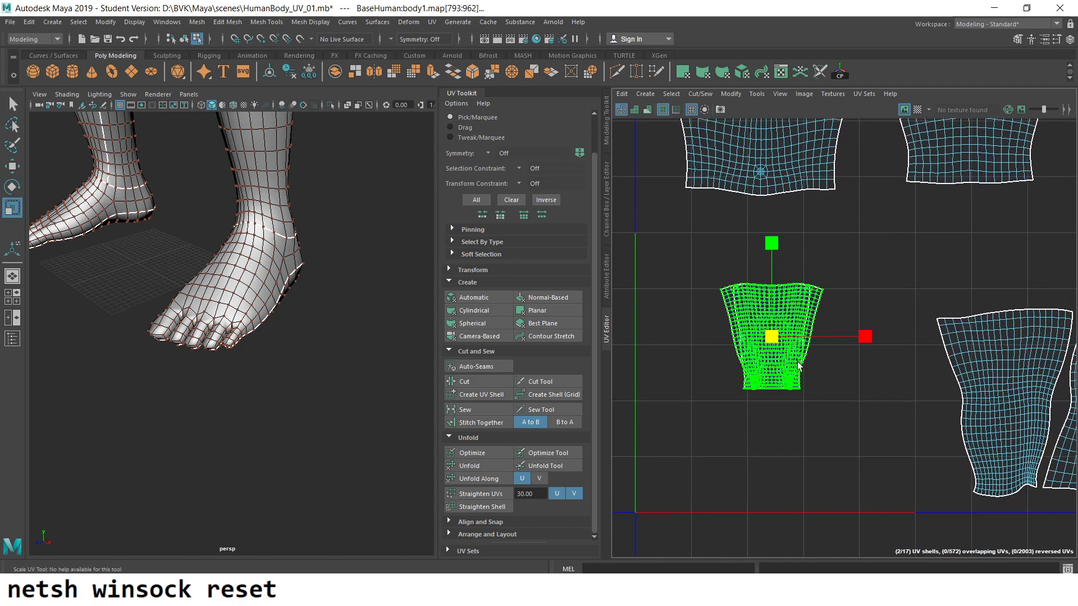
mouse_move(766, 344)
left_mouse_down()
mouse_move(784, 353)
mouse_move(741, 431)
left_mouse_up()
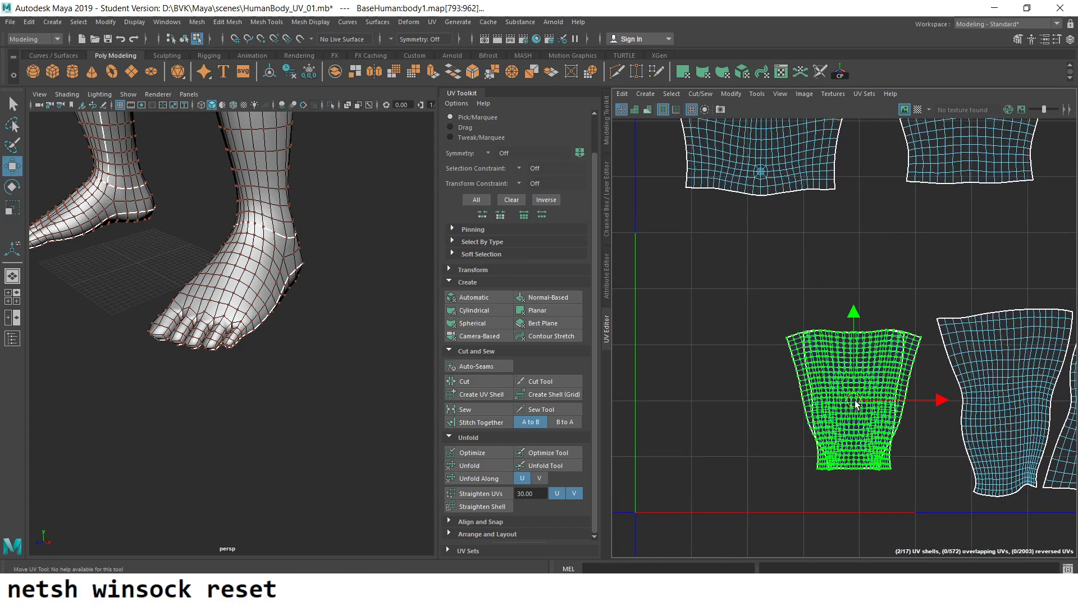
left_click(755, 376)
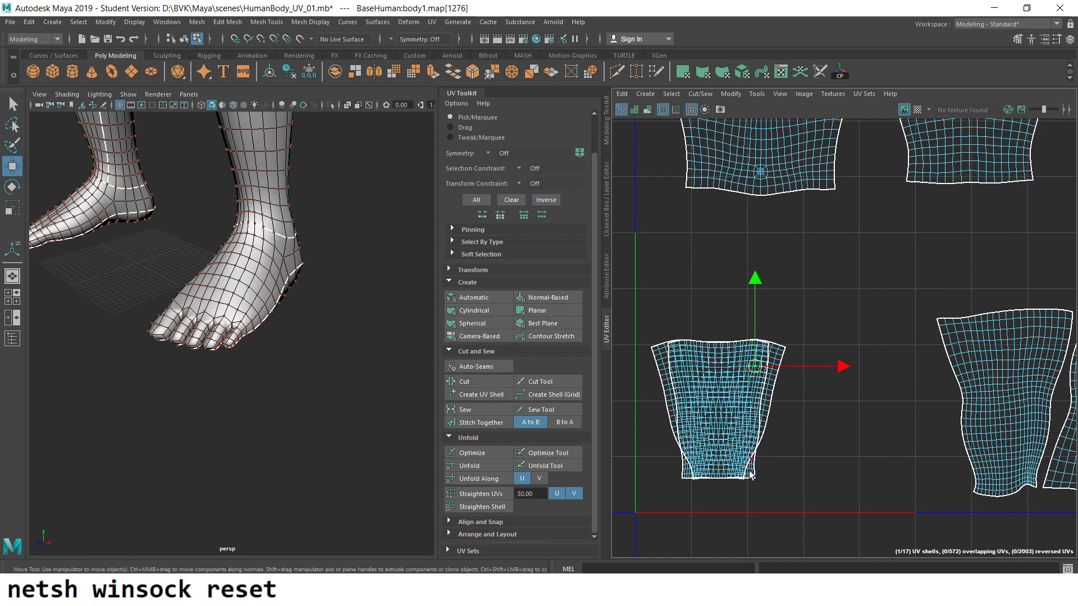
mouse_move(710, 410)
left_mouse_down()
mouse_move(893, 434)
mouse_move(879, 421)
left_mouse_up()
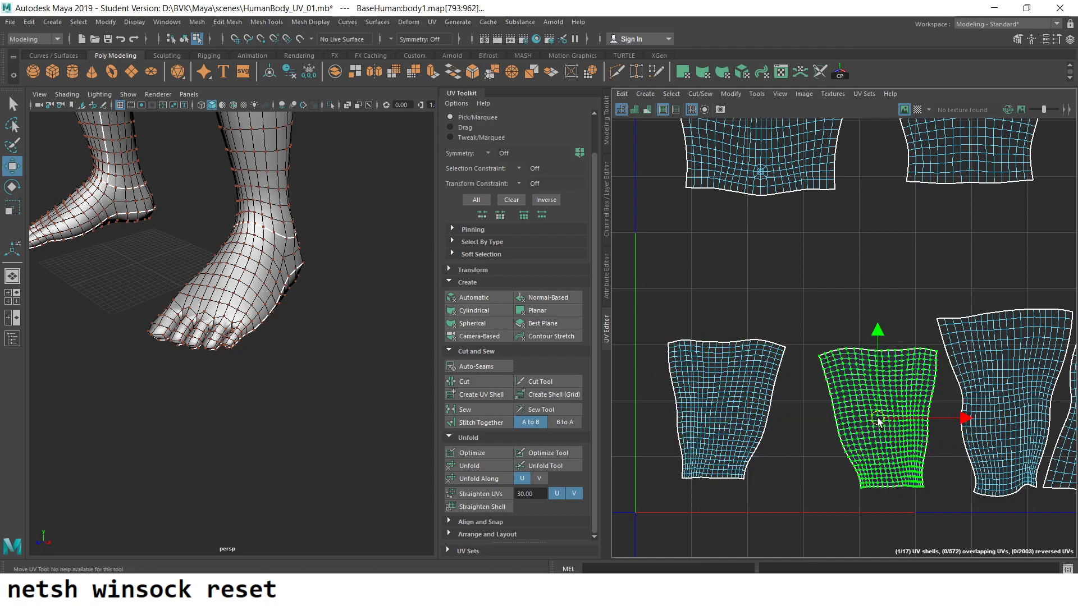
- Undo a stray rotation, fine-tune the small shell's size, and enlarge the left leg shell
left_click_drag(910, 343, 840, 478)
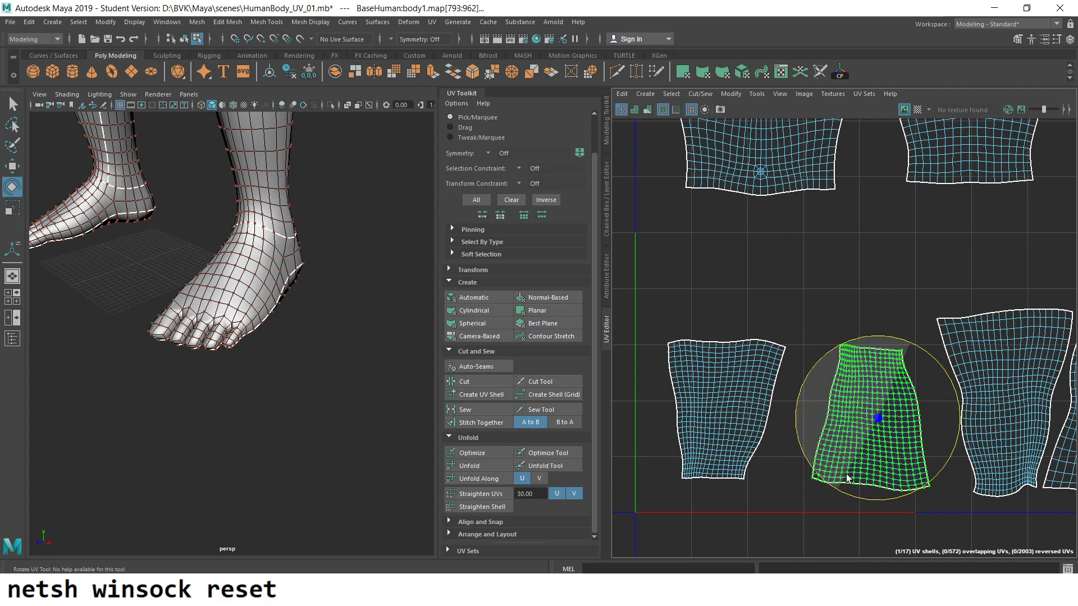
key("ctrl+z")
key("r")
left_click_drag(903, 429, 895, 412)
key("w")
left_click(739, 406)
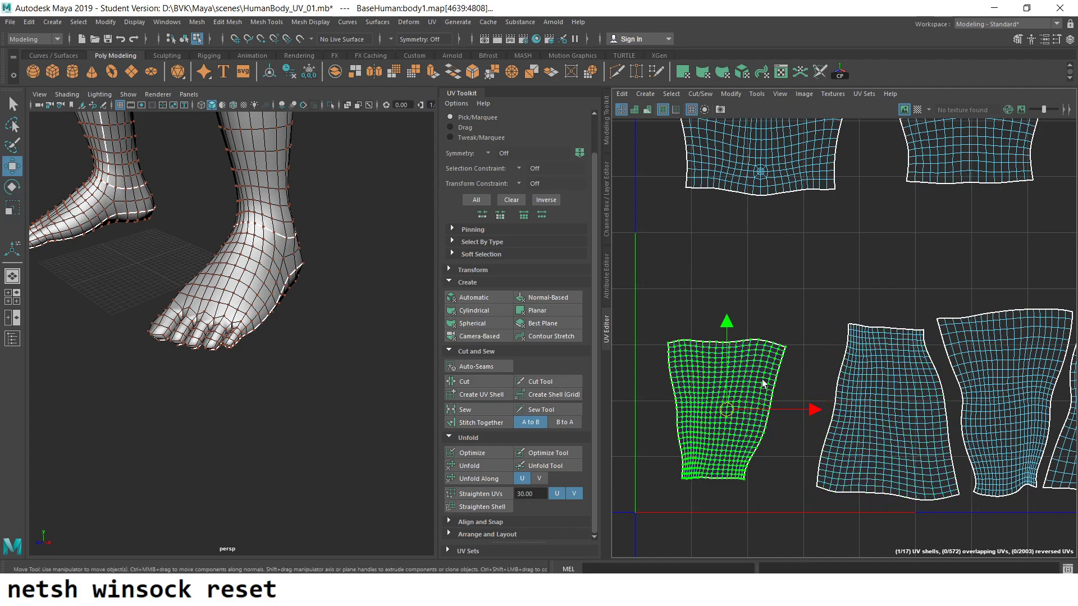
key("r")
mouse_move(739, 406)
left_mouse_down()
mouse_move(738, 416)
mouse_move(764, 405)
left_mouse_up()
key("w")
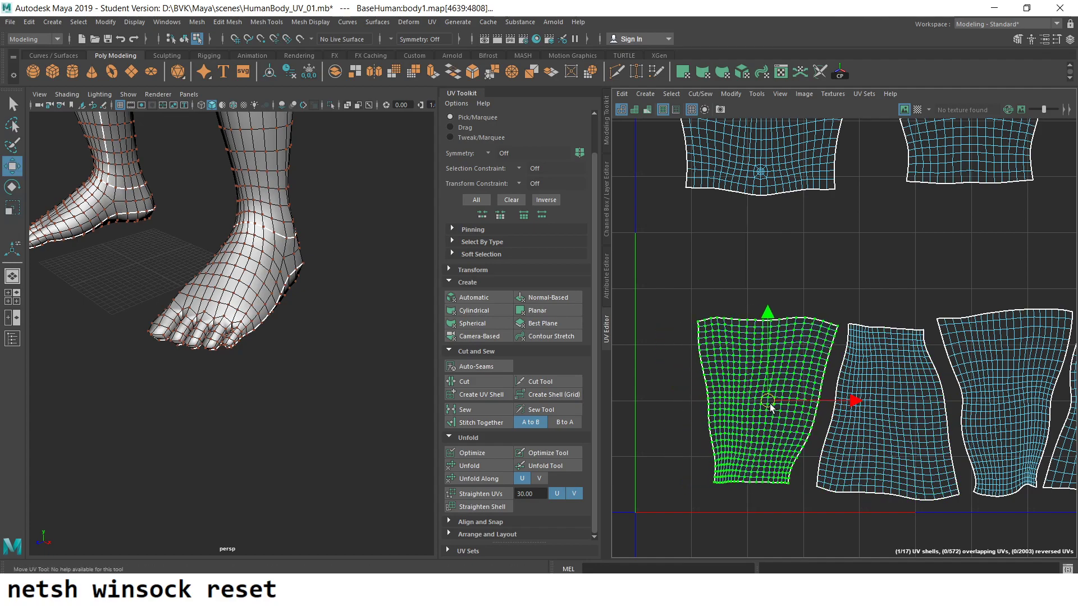
- Slide the middle leg shell right against its neighbour to close the row
middle_click_drag(911, 432, 854, 418, "alt")
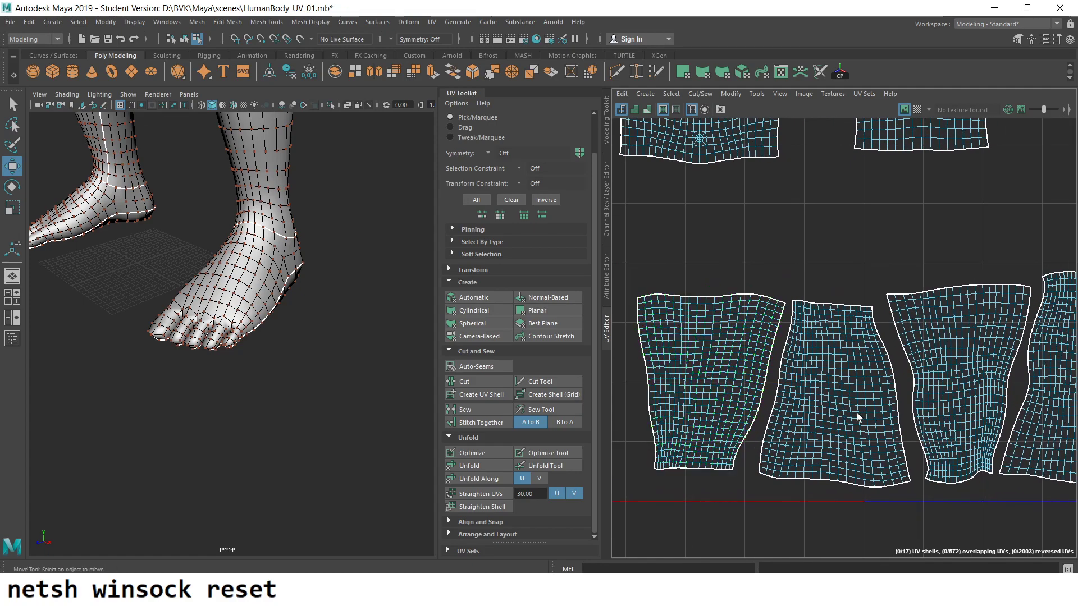
left_click(869, 404)
left_click_drag(908, 398, 913, 397)
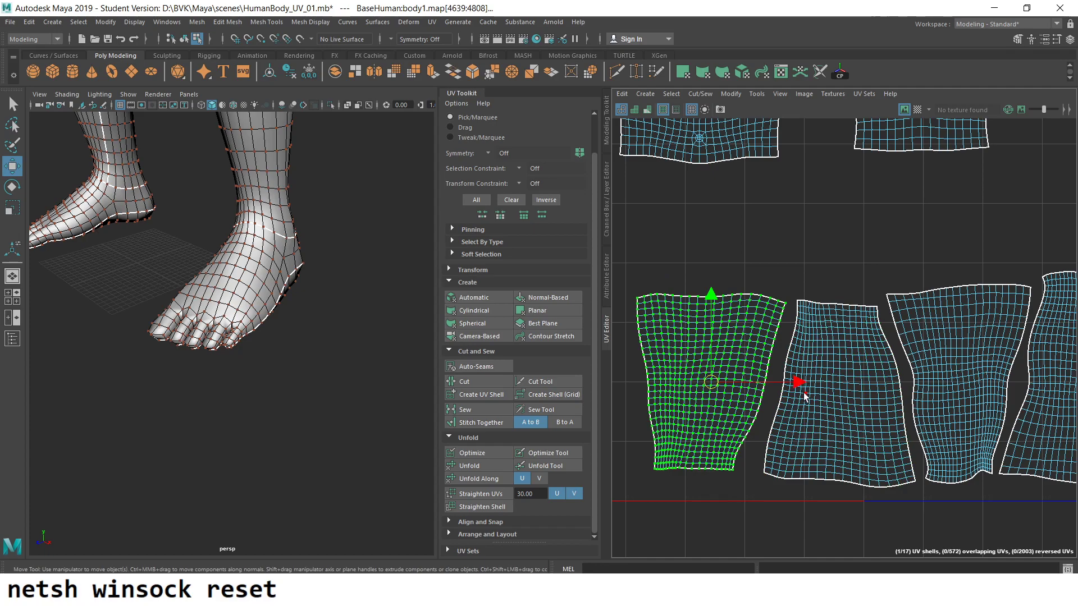
left_click_drag(803, 383, 809, 381)
scroll(809, 380, "down", 1)
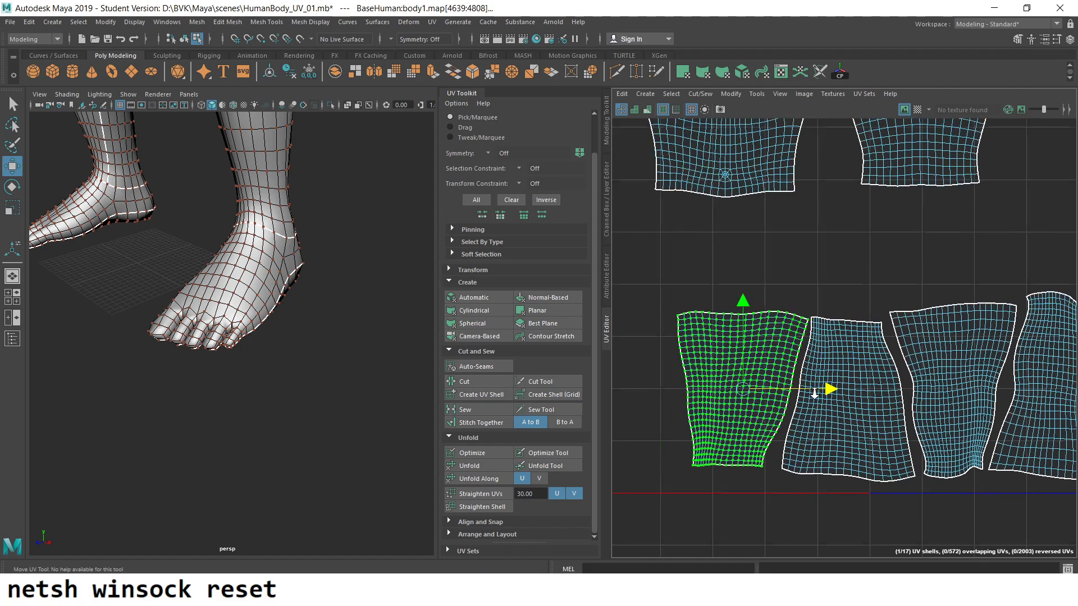
scroll(813, 393, "down", 1)
scroll(780, 298, "down", 1)
scroll(730, 325, "down", 2)
- Select the four hand shells and move them beside the torso shells
scroll(708, 345, "down", 2)
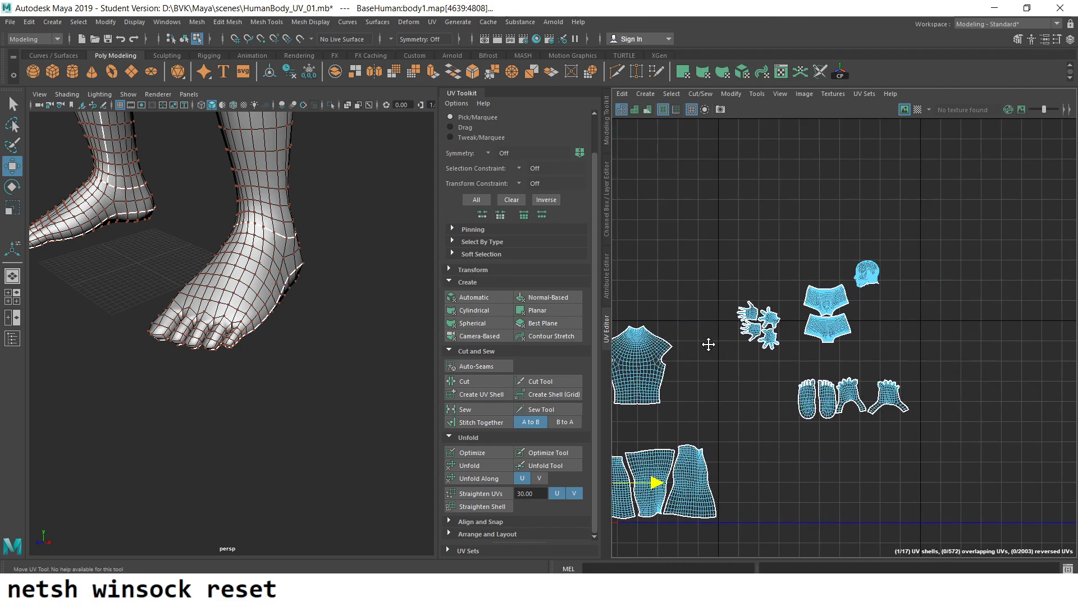
scroll(819, 420, "up", 3)
middle_click_drag(985, 343, 956, 279, "alt")
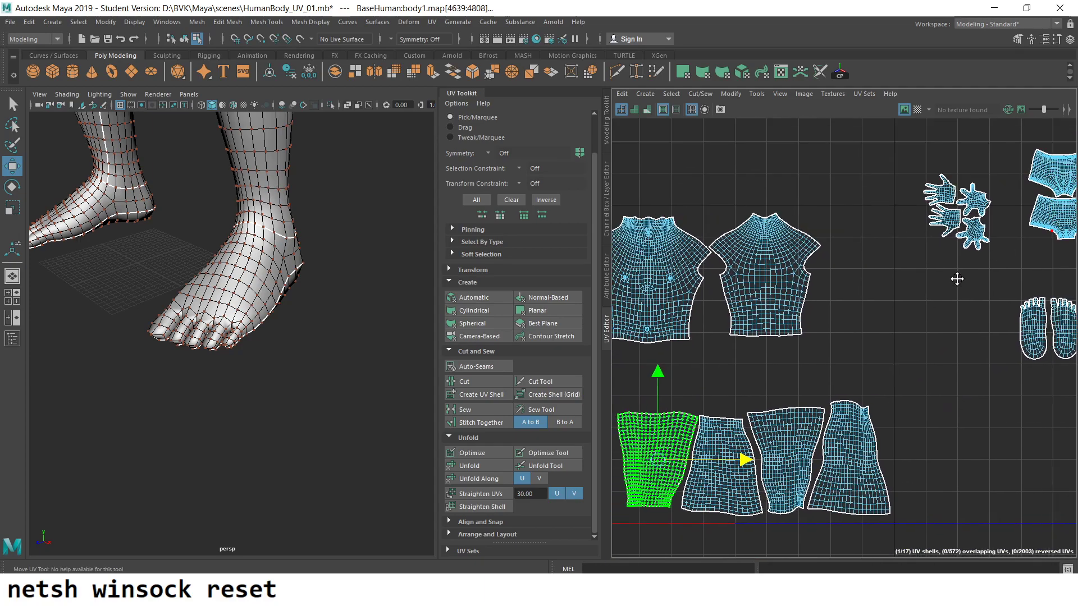
scroll(956, 279, "down", 2)
scroll(898, 236, "up", 1)
scroll(859, 203, "up", 1)
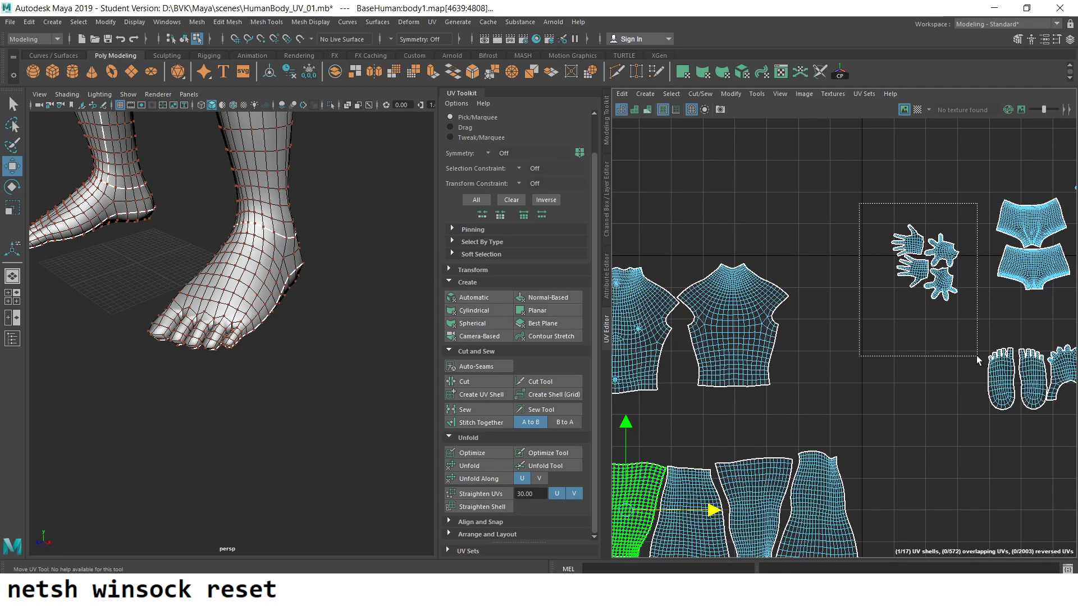
left_click_drag(975, 355, 977, 356)
middle_click_drag(864, 330, 972, 261, "alt")
mouse_move(1010, 239)
left_mouse_down()
mouse_move(813, 359)
mouse_move(649, 421)
mouse_move(676, 402)
left_mouse_up()
middle_click_drag(684, 392, 709, 372, "alt")
- Rotate the hand cluster clockwise to fit above the leg row and shift it slightly right
scroll(709, 372, "up", 2)
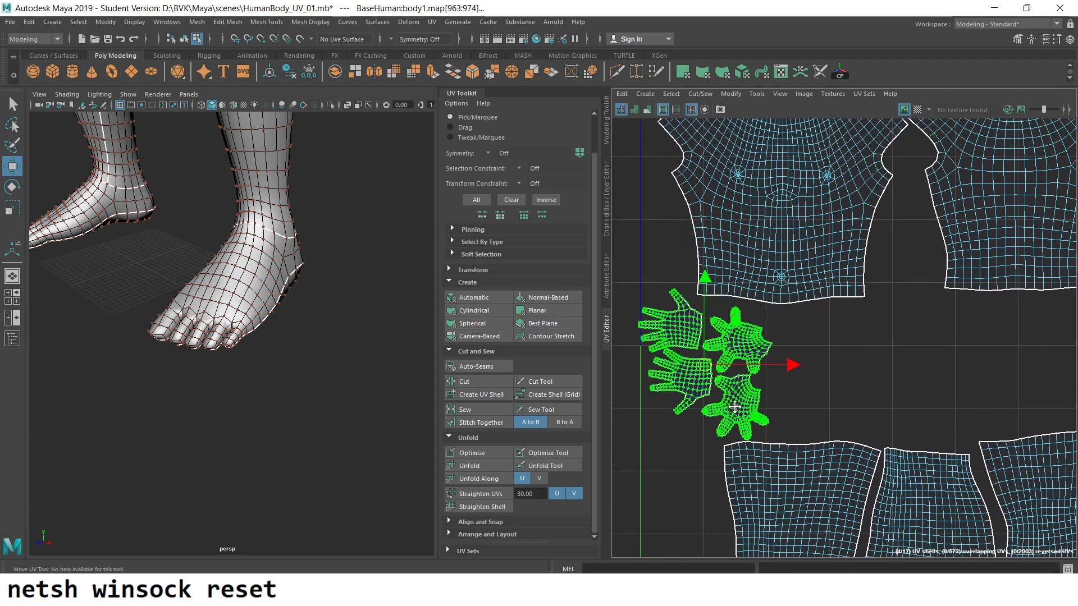
scroll(708, 372, "up", 2)
left_click_drag(820, 245, 818, 265)
left_click_drag(854, 314, 875, 317)
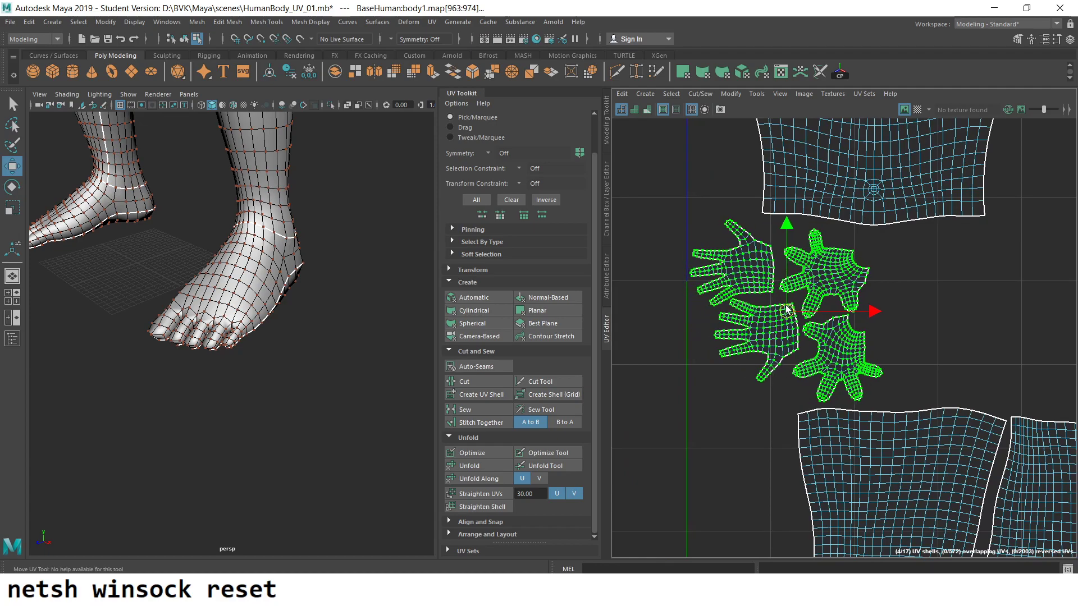
left_click(898, 303)
scroll(876, 314, "down", 3)
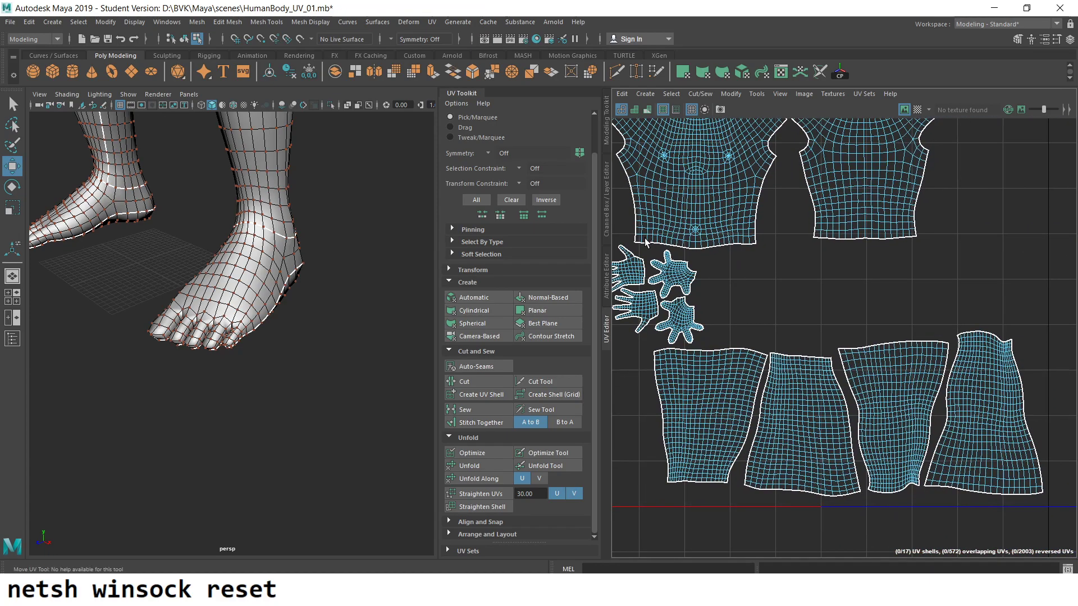
scroll(864, 303, "up", 3)
scroll(859, 297, "down", 2)
middle_click_drag(859, 297, 784, 264, "alt")
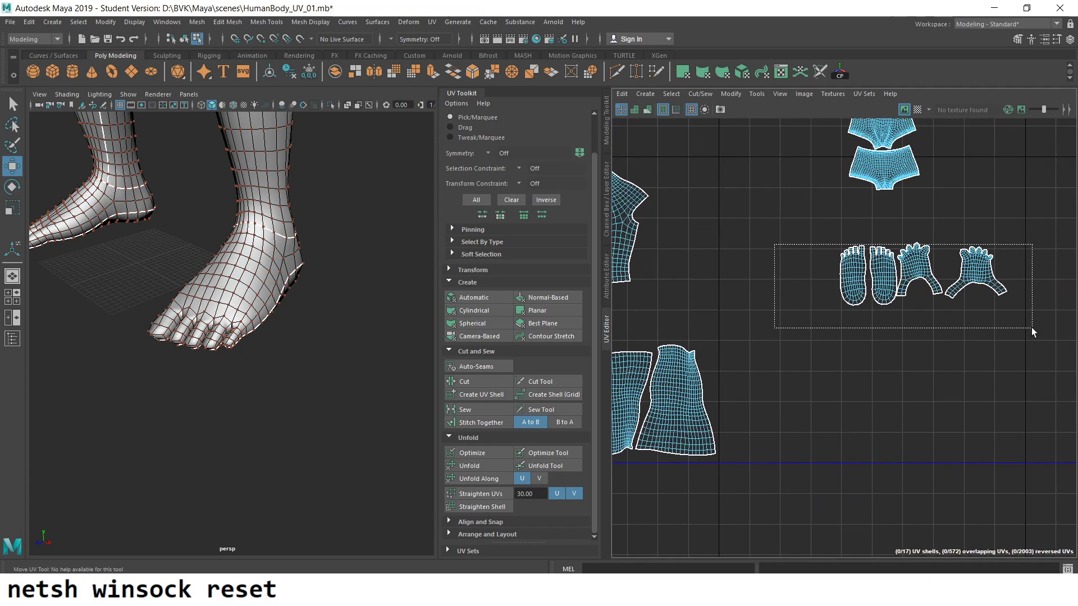
- Move and shrink the four foot shells, placing them beside the shorts shell
left_click_drag(1031, 331, 1031, 331)
mouse_move(917, 278)
left_mouse_down()
mouse_move(967, 297)
mouse_move(752, 339)
left_mouse_up()
key("r")
middle_click_drag(884, 293, 692, 293, "alt")
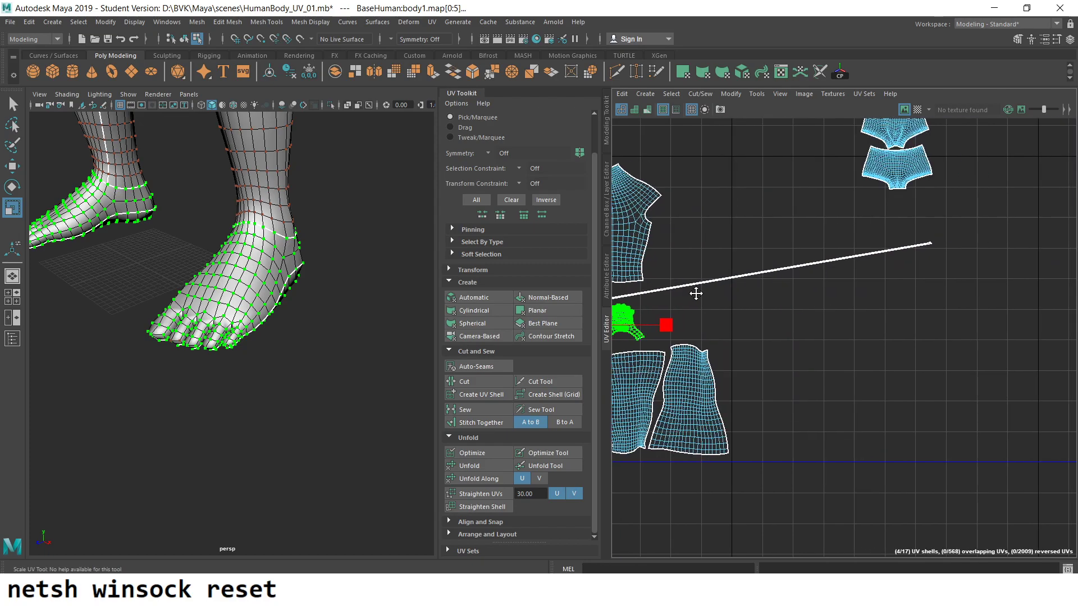
left_click_drag(884, 309, 937, 352)
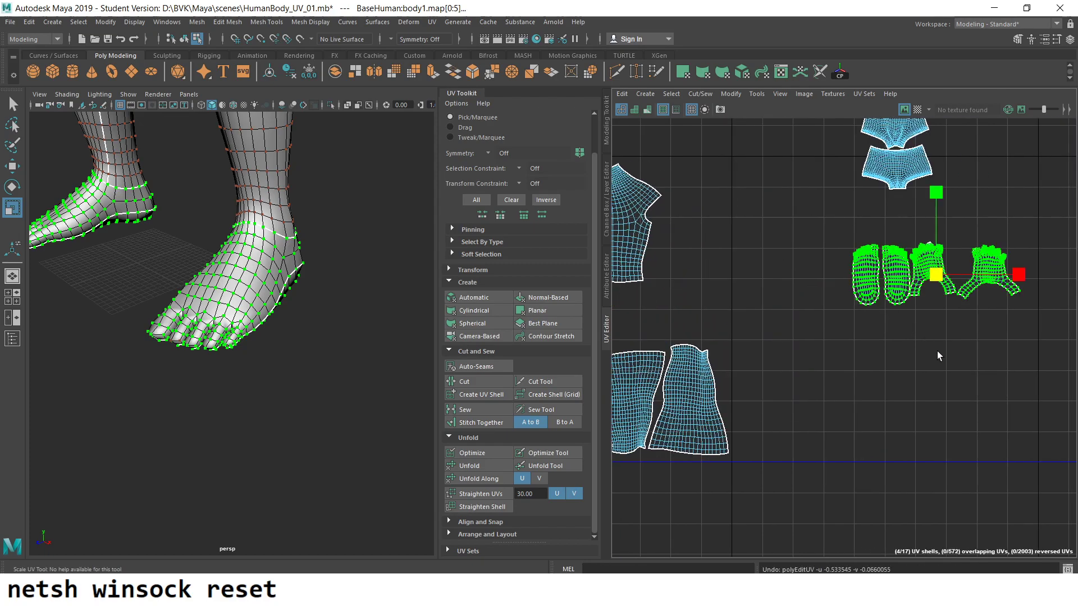
left_click(945, 258)
- Gather the foot and hand shells and move them beside the other hand shells
left_click(861, 276)
middle_click_drag(858, 278, 956, 294, "alt")
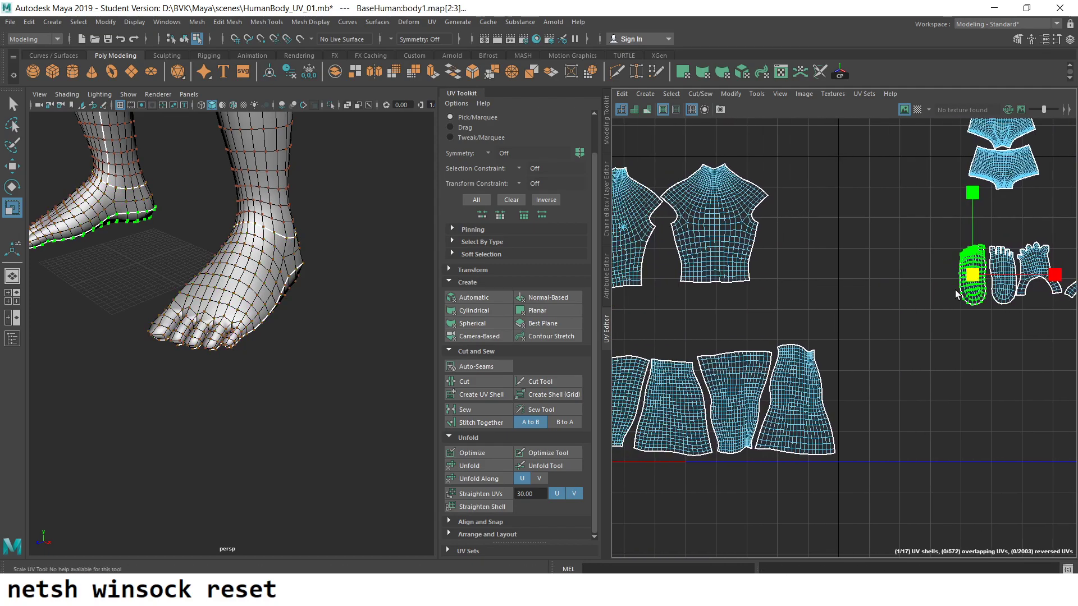
left_click(1005, 275, "shift")
left_click(1032, 261, "shift")
mouse_move(1033, 281)
middle_mouse_down("alt")
mouse_move(929, 309)
mouse_move(954, 292)
middle_mouse_up("alt")
left_click(883, 295, "shift")
key("w")
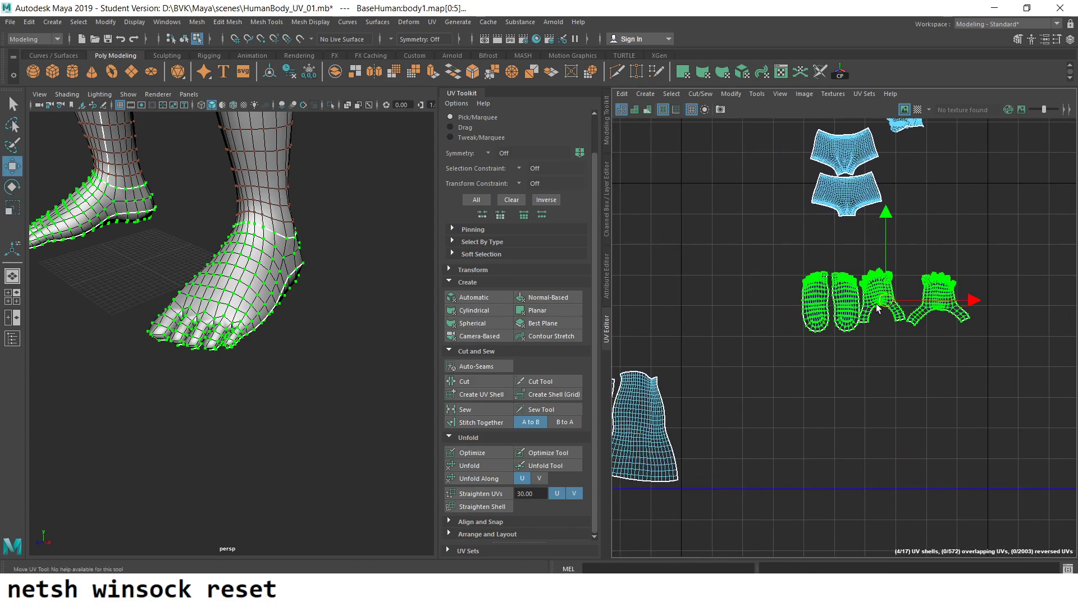
left_click_drag(872, 309, 687, 337)
middle_click_drag(687, 337, 900, 302, "alt")
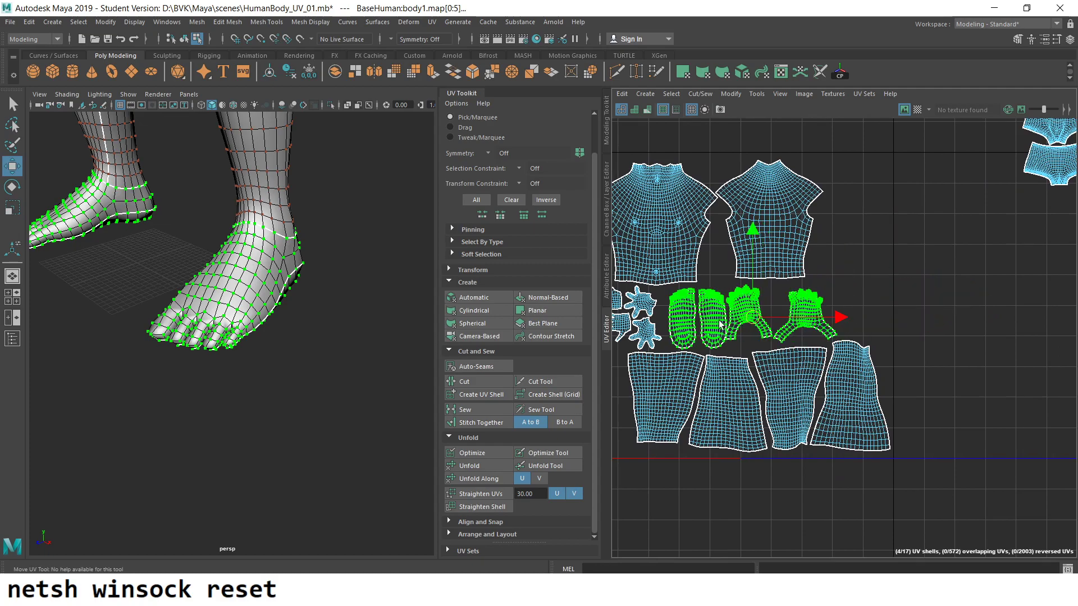
left_click_drag(898, 306, 662, 314)
- Shrink the foot and hand shells and move one foot shell into the gap between torso shells
scroll(663, 314, "up", 3)
scroll(815, 355, "up", 1)
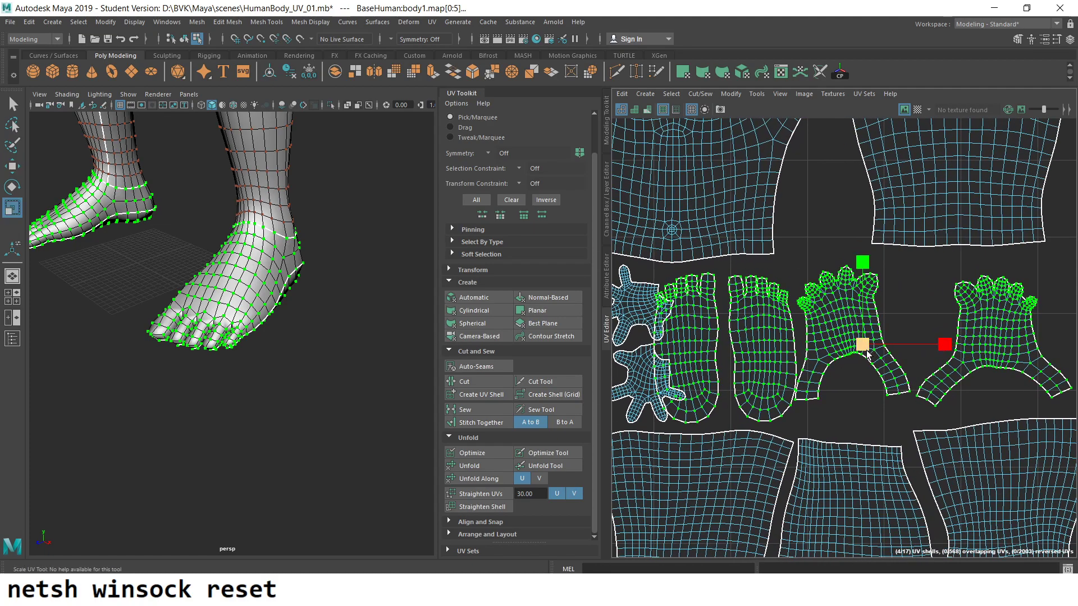
left_click_drag(867, 352, 837, 356)
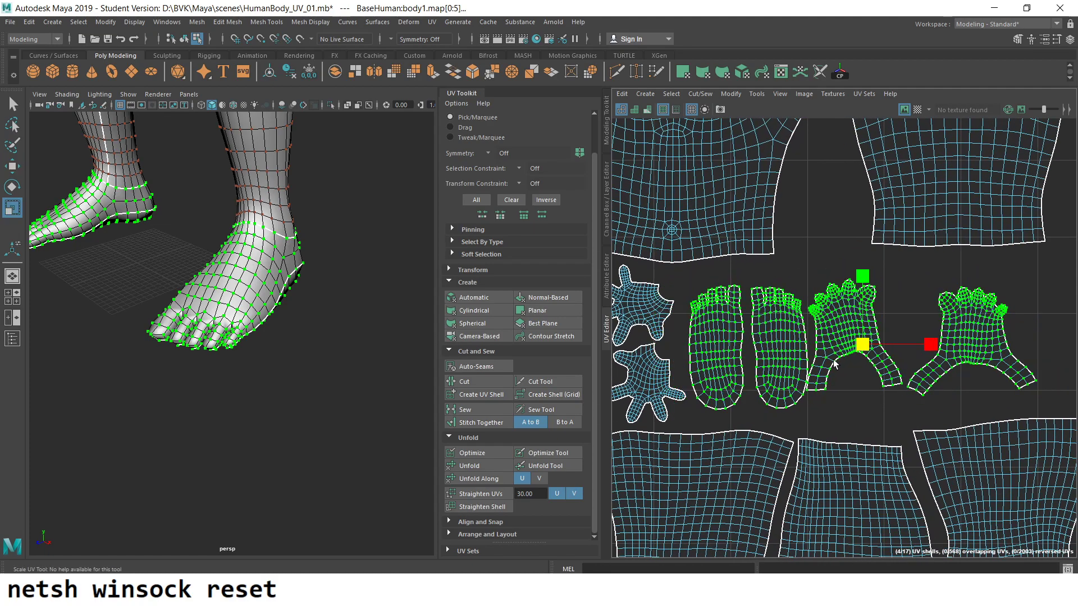
left_click(806, 278)
middle_click_drag(774, 338, 764, 416, "alt")
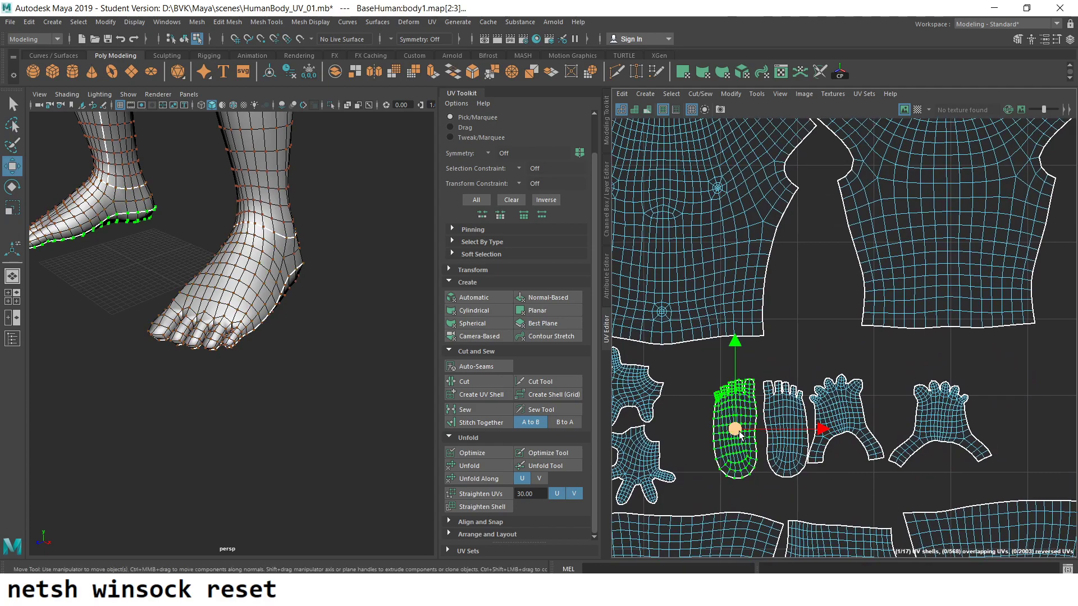
left_click_drag(737, 430, 817, 245)
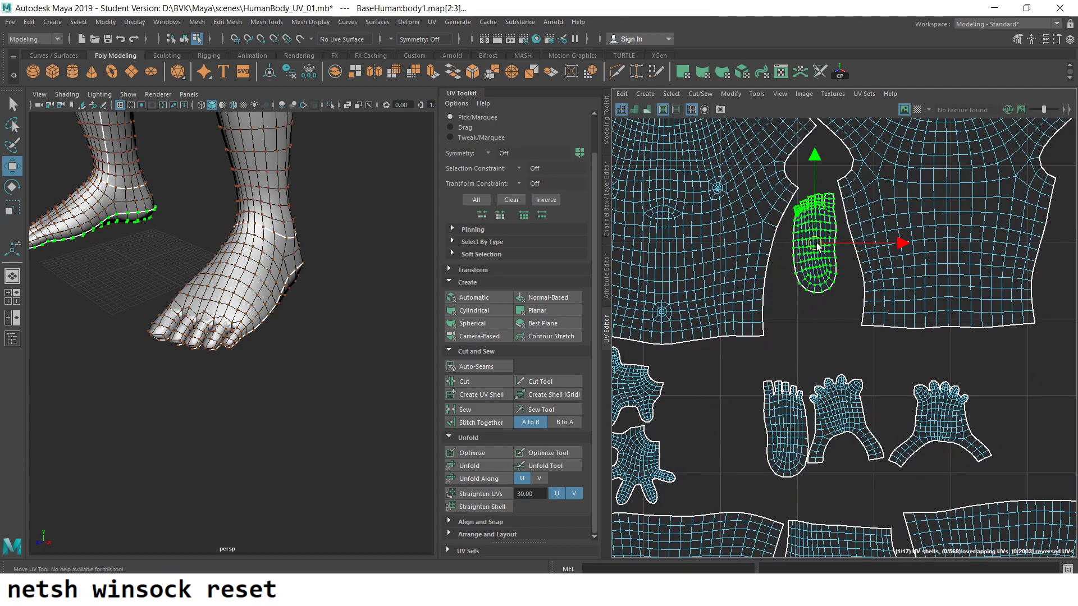
- Rotate the second foot shell about 90°, place it between the torso shells and shrink it slightly
left_click(805, 412)
key("e")
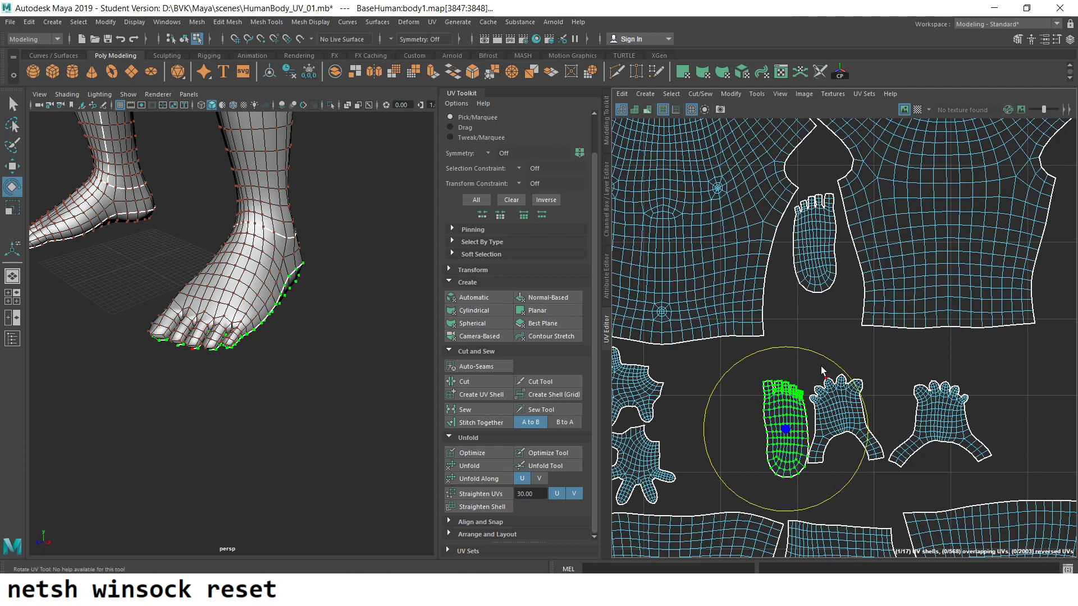
left_click_drag(867, 382, 864, 470)
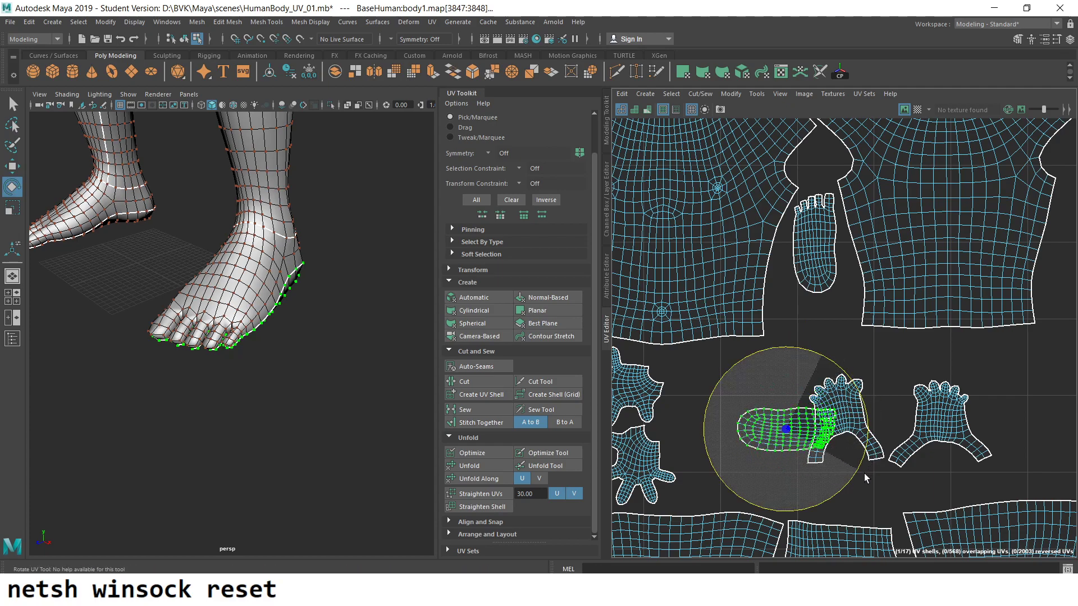
key("w")
left_click_drag(776, 427, 810, 321)
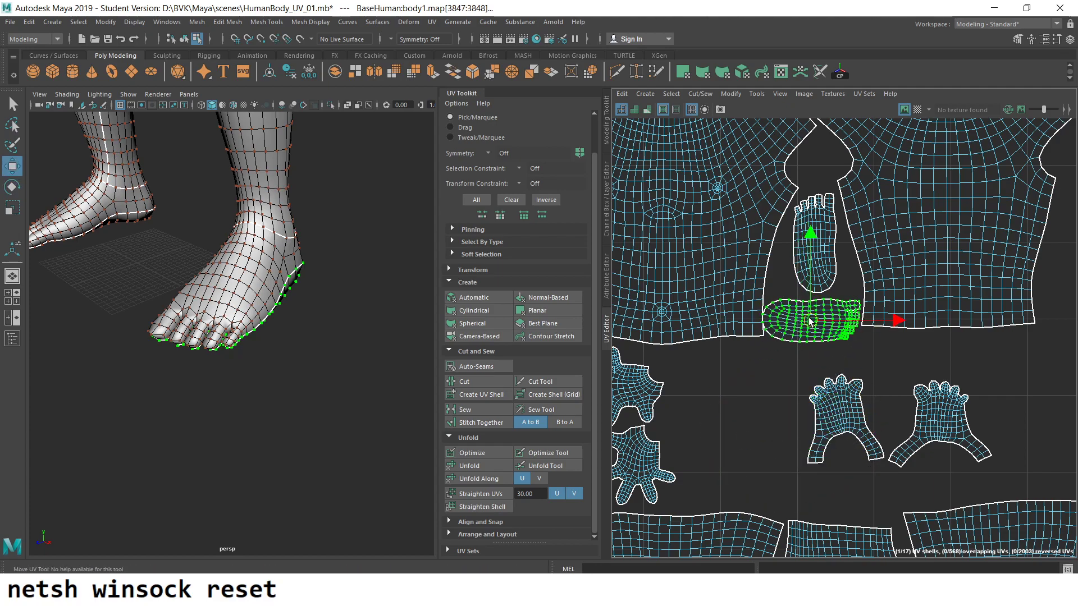
scroll(811, 321, "up", 3)
scroll(849, 402, "up", 3)
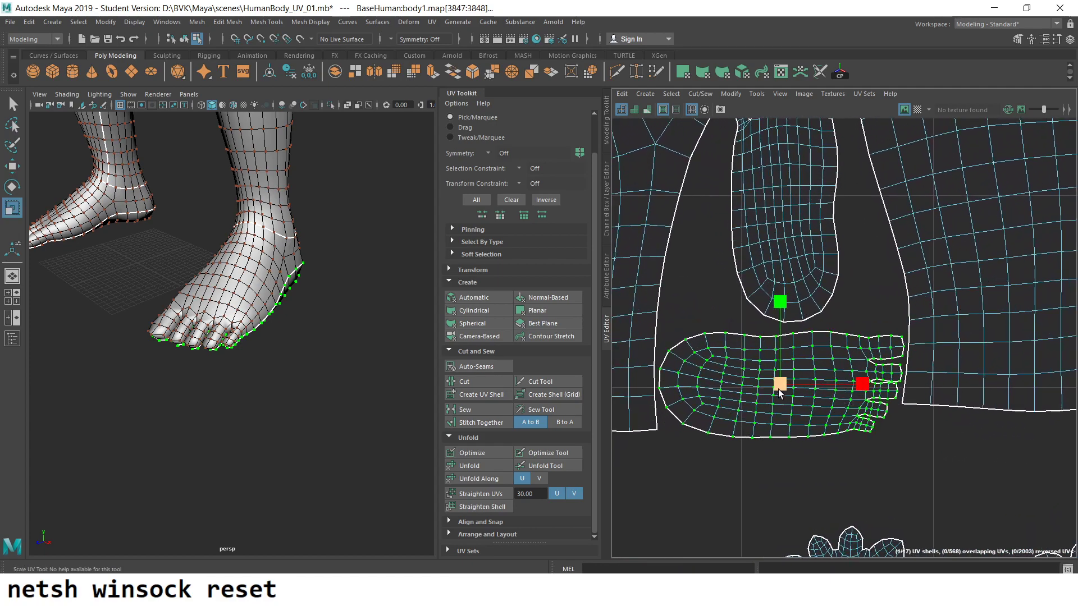
left_click_drag(777, 389, 776, 396)
left_click(924, 474)
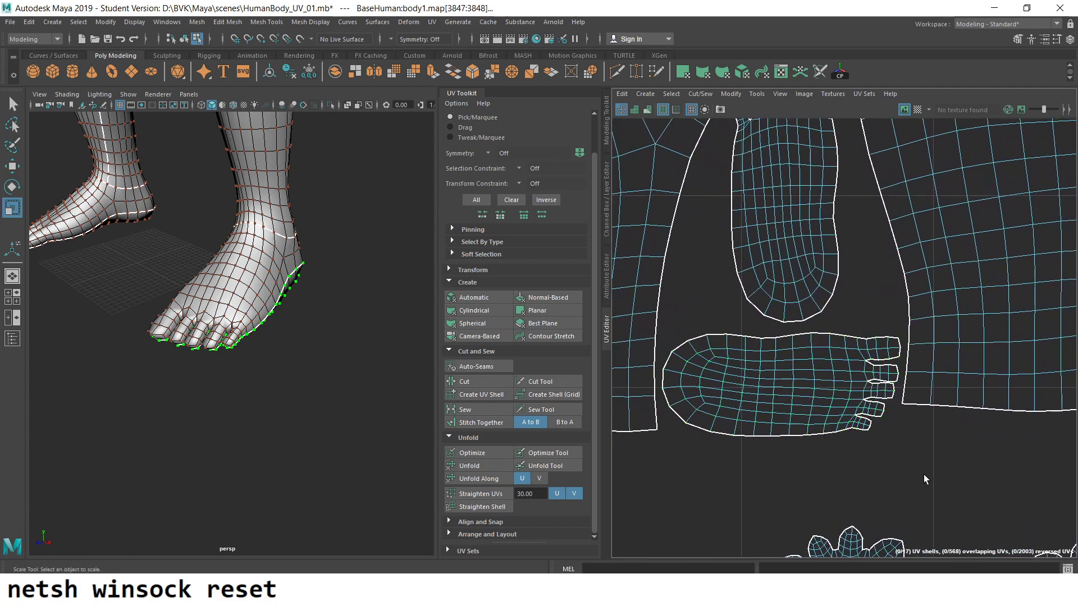
- Nudge the upright foot shell slightly upward
scroll(760, 308, "down", 3)
middle_click_drag(760, 308, 751, 380, "alt")
scroll(750, 380, "up", 2)
left_click(844, 326)
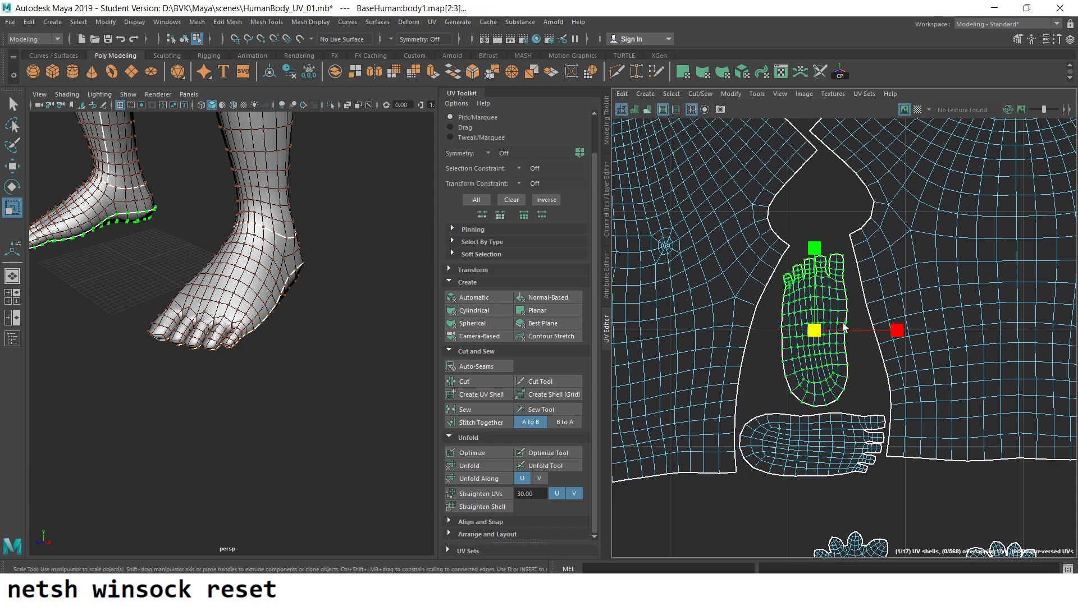
key("w")
left_click_drag(812, 249, 810, 235)
- Move the remaining foot shells left next to the hands, turning and nudging the last into place
middle_click_drag(870, 418, 982, 318, "alt")
left_click(982, 325)
left_click_drag(903, 308, 750, 279)
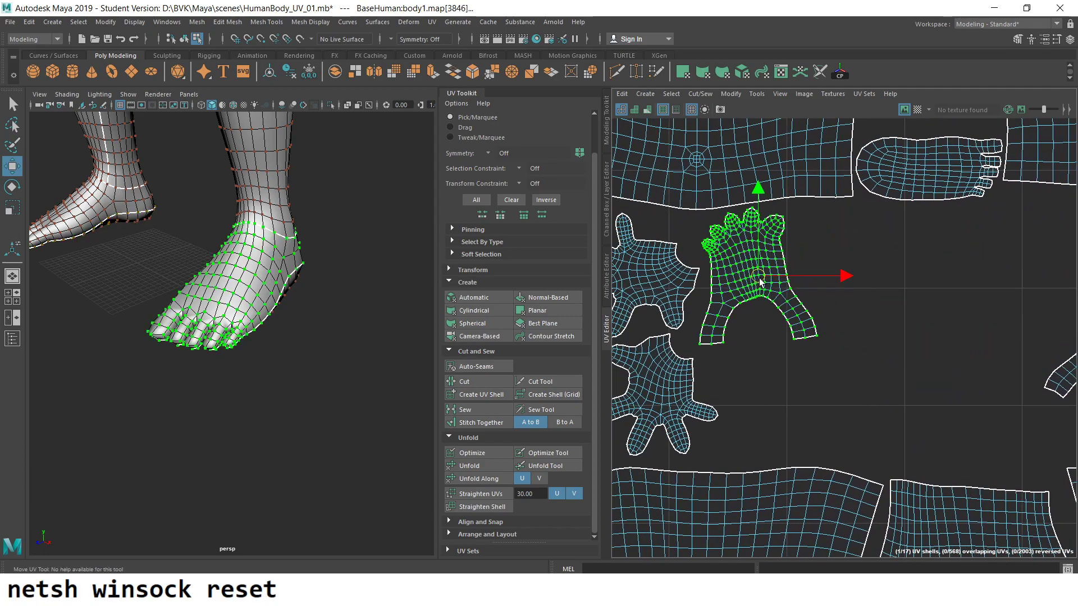
middle_click_drag(751, 279, 677, 263, "alt")
left_click(1045, 308)
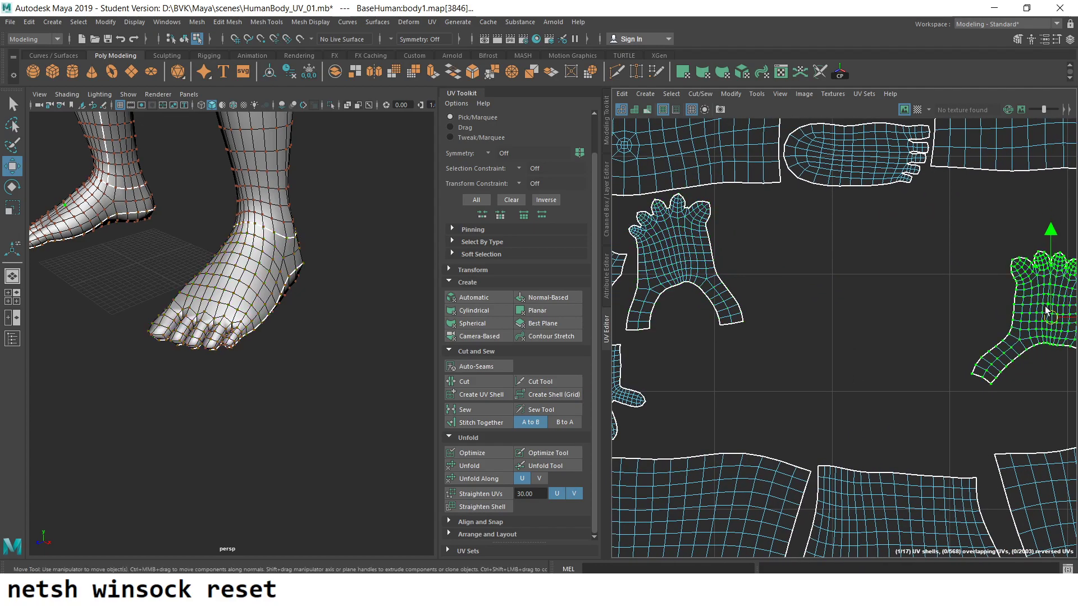
mouse_move(1049, 314)
left_mouse_down()
mouse_move(721, 362)
mouse_move(706, 393)
left_mouse_up()
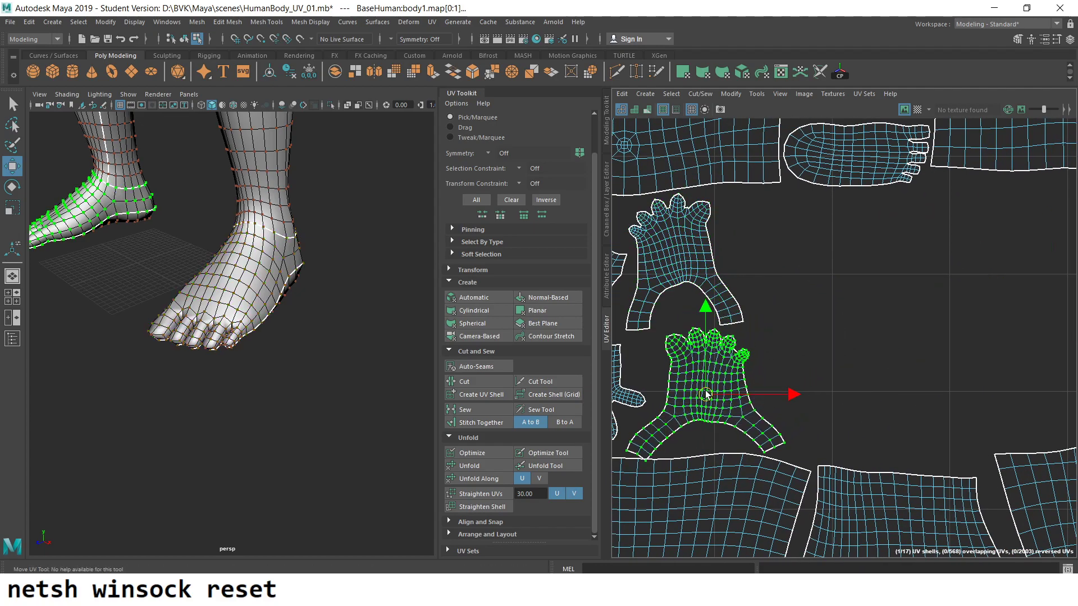
middle_click_drag(706, 392, 864, 336, "alt")
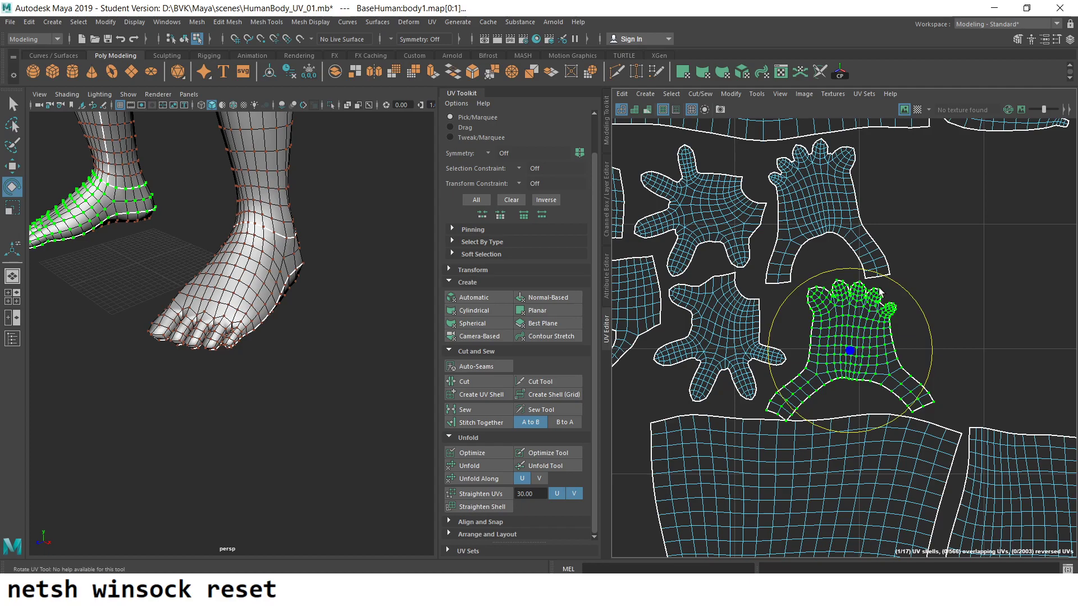
left_click_drag(878, 292, 868, 286)
key("w")
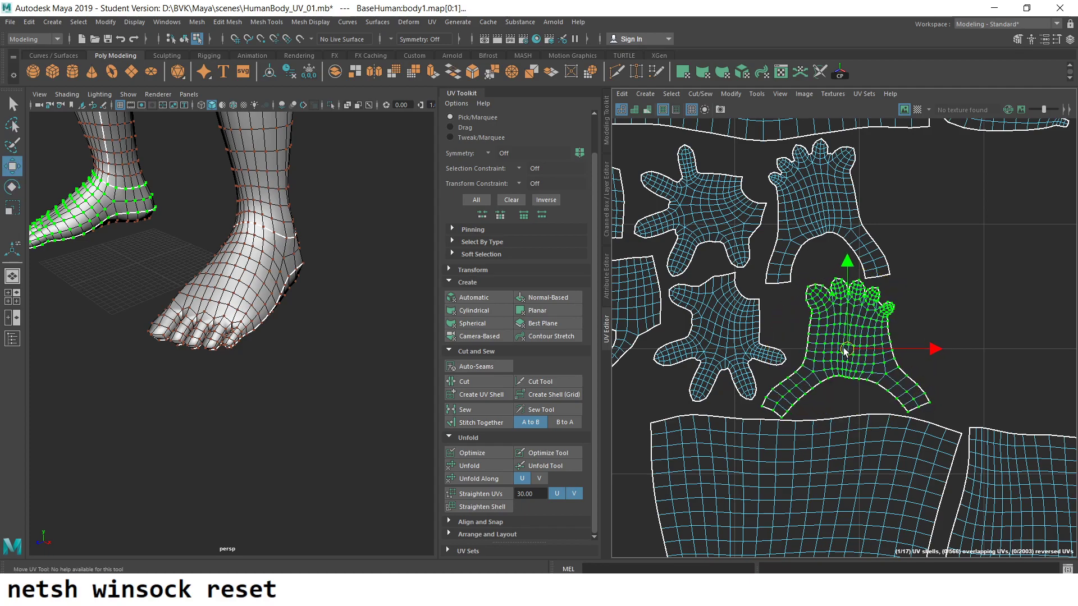
left_click_drag(843, 348, 841, 346)
- Select the upper and lower shorts shells and bring the torso, hand and leg shells into view
left_click(1015, 268)
scroll(1015, 268, "down", 5)
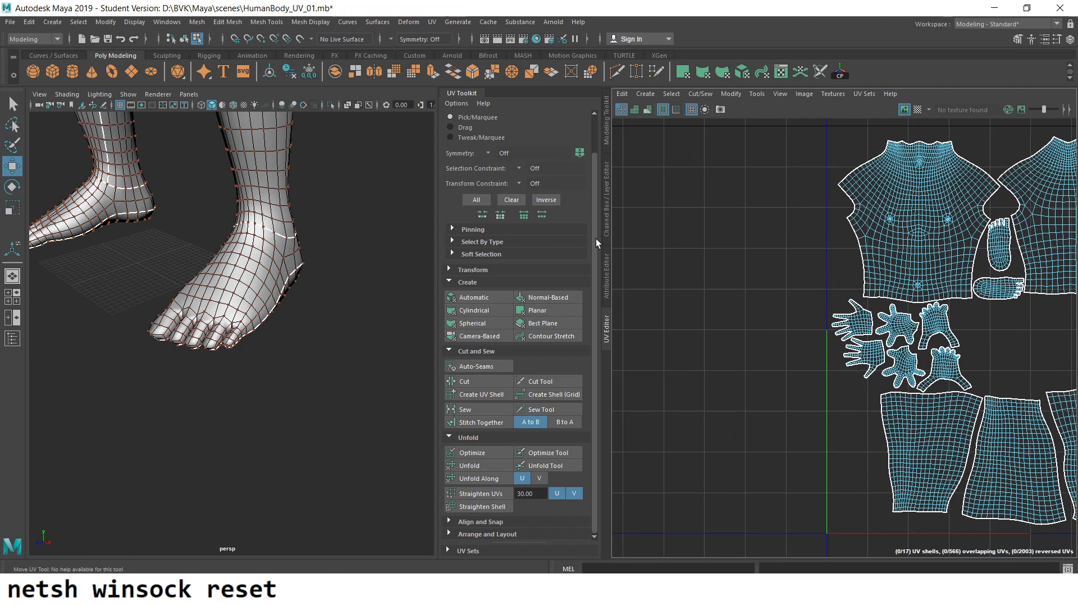
scroll(782, 328, "up", 5)
middle_click_drag(782, 328, 639, 443, "alt")
left_click(873, 237)
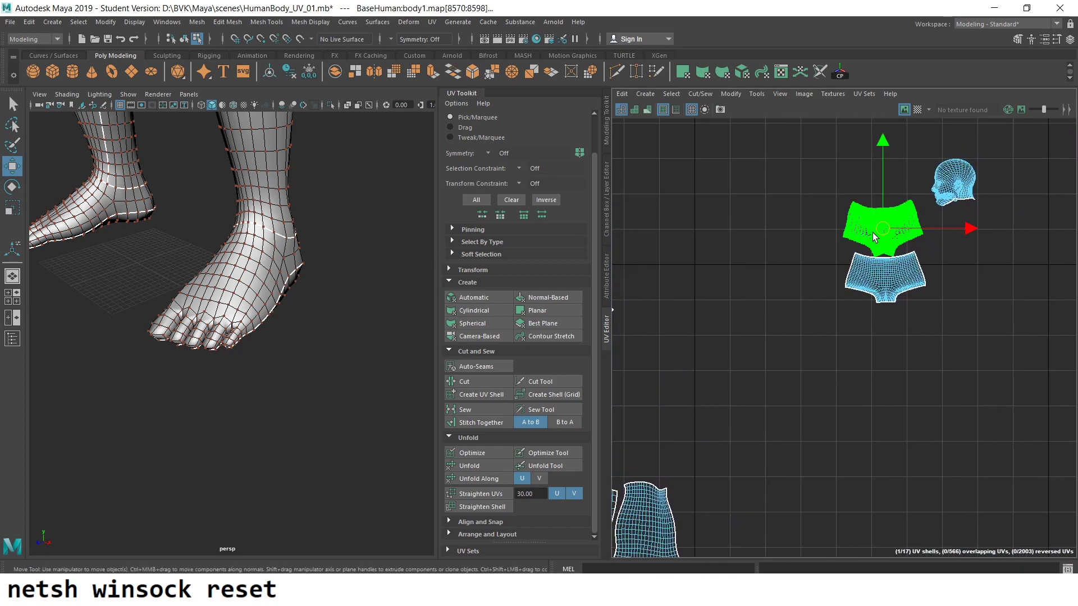
left_click(883, 279, "shift")
middle_click_drag(883, 279, 1044, 277, "alt")
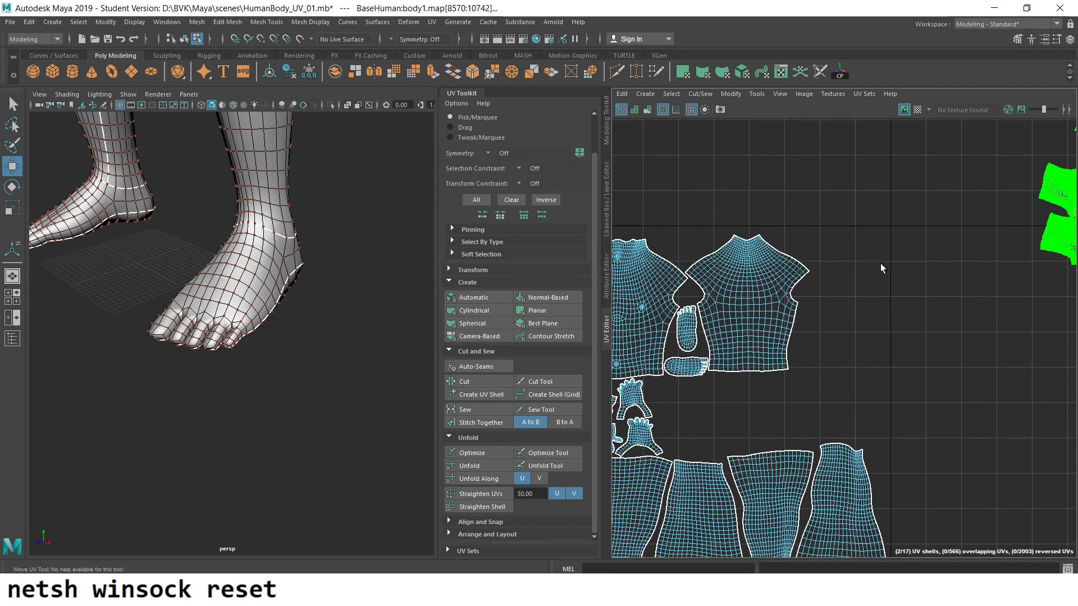
middle_click_drag(881, 268, 790, 306, "alt")
mouse_move(989, 254)
middle_mouse_down("alt")
mouse_move(759, 394)
mouse_move(960, 240)
middle_mouse_up("alt")
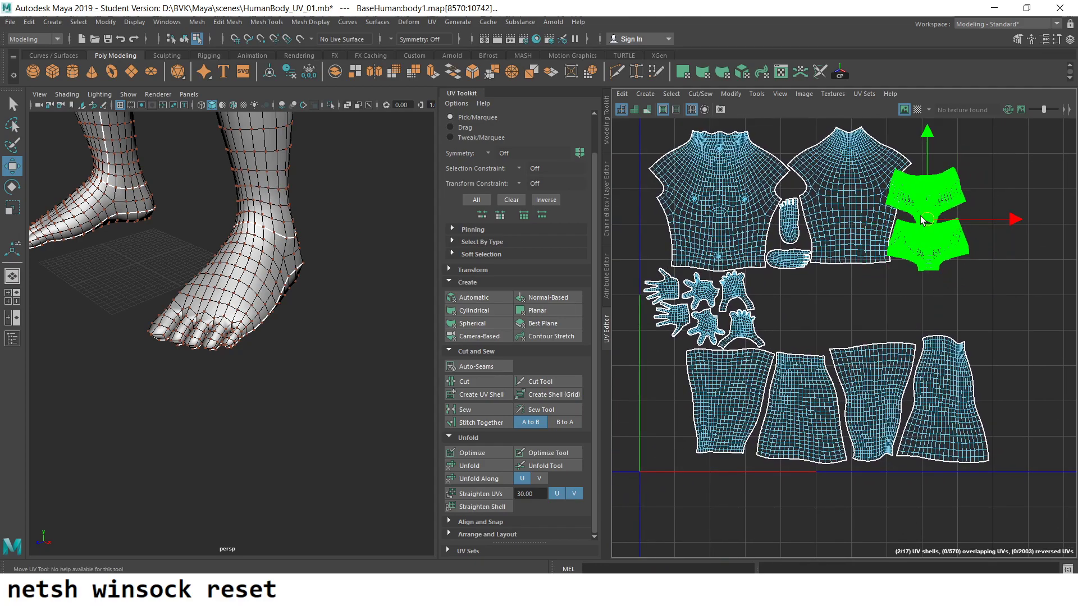
- Move the upper shorts shell up, rotate it so its point faces right, and shrink it slightly
scroll(859, 339, "up", 4)
scroll(860, 339, "down", 2)
scroll(859, 339, "up", 2)
scroll(859, 339, "up", 1)
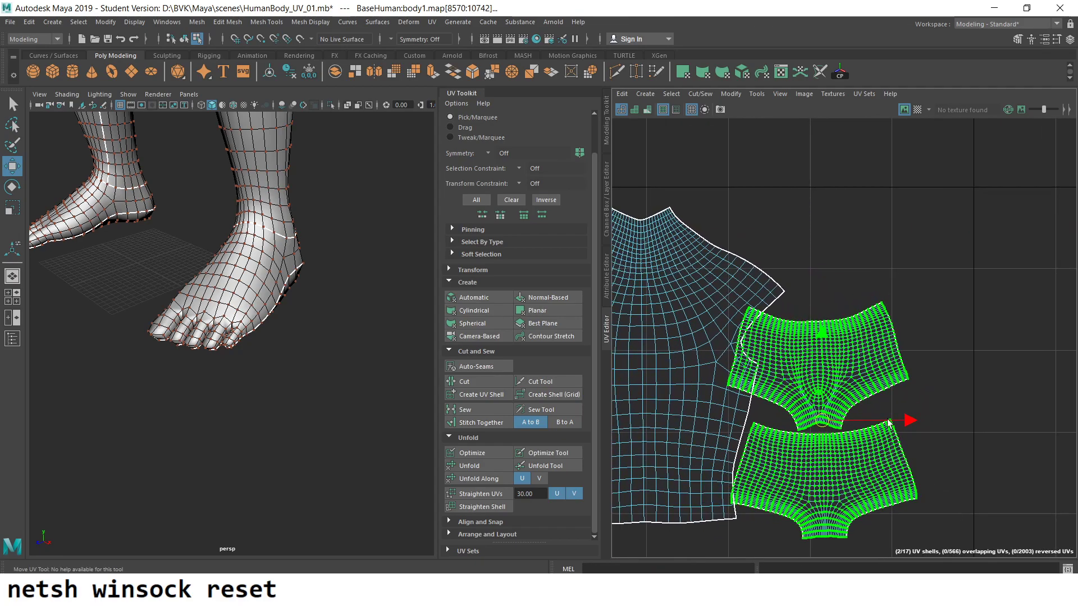
double_click(808, 358)
left_click_drag(810, 362, 808, 276)
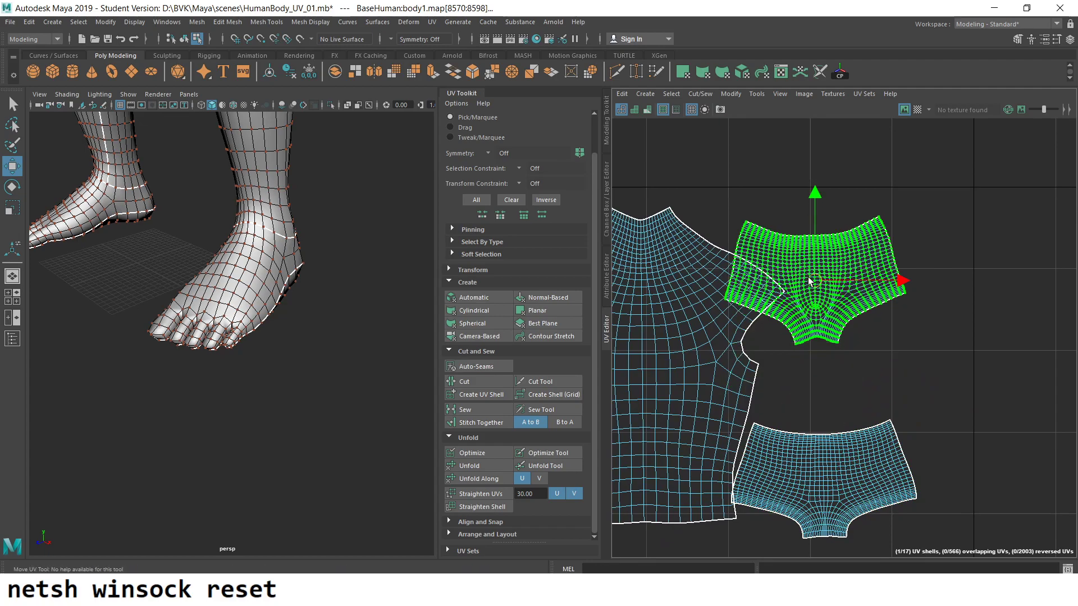
key("e")
left_click_drag(860, 215, 911, 344)
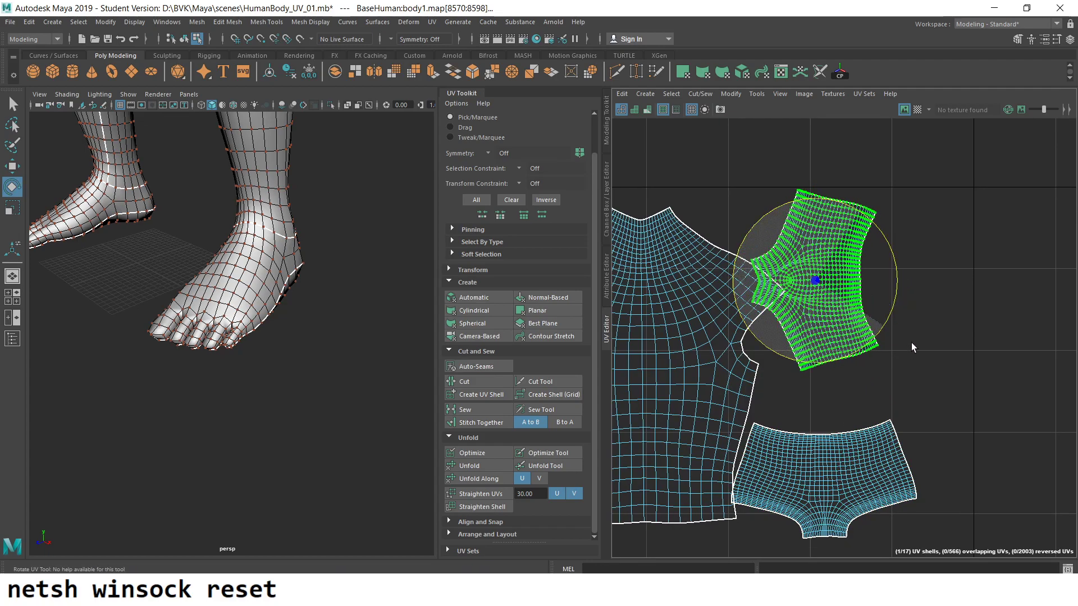
key("w")
left_click_drag(812, 283, 827, 287)
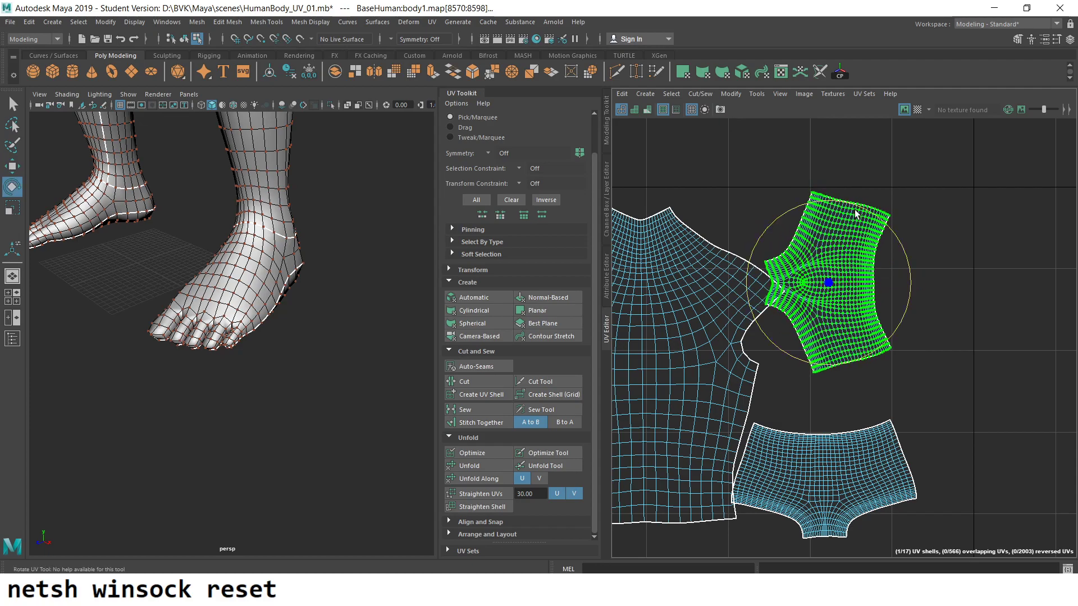
left_click_drag(855, 213, 786, 395)
scroll(842, 336, "up", 2)
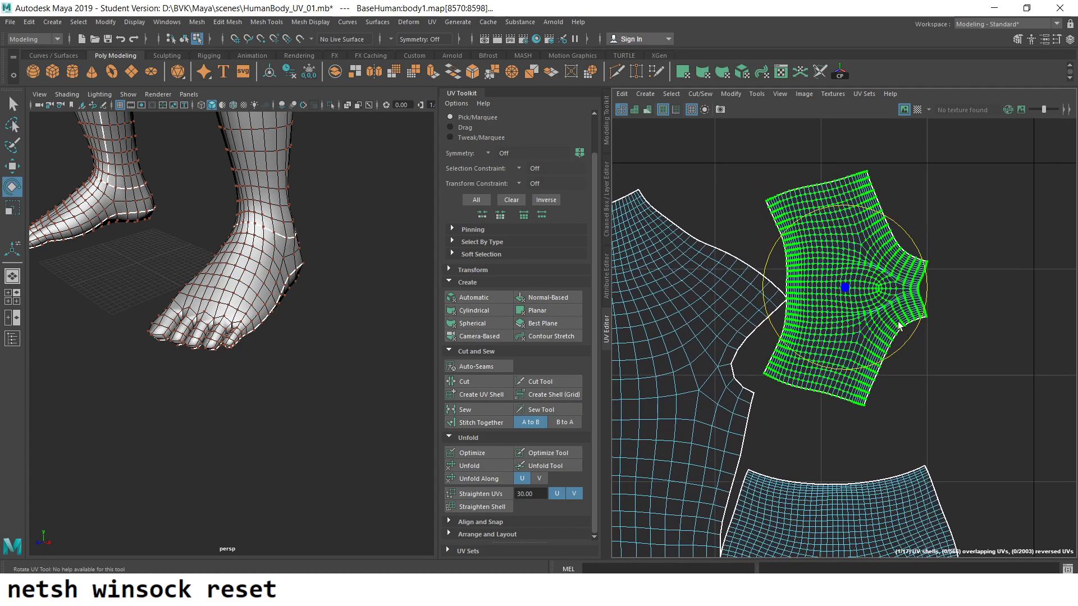
left_click_drag(852, 298, 842, 299)
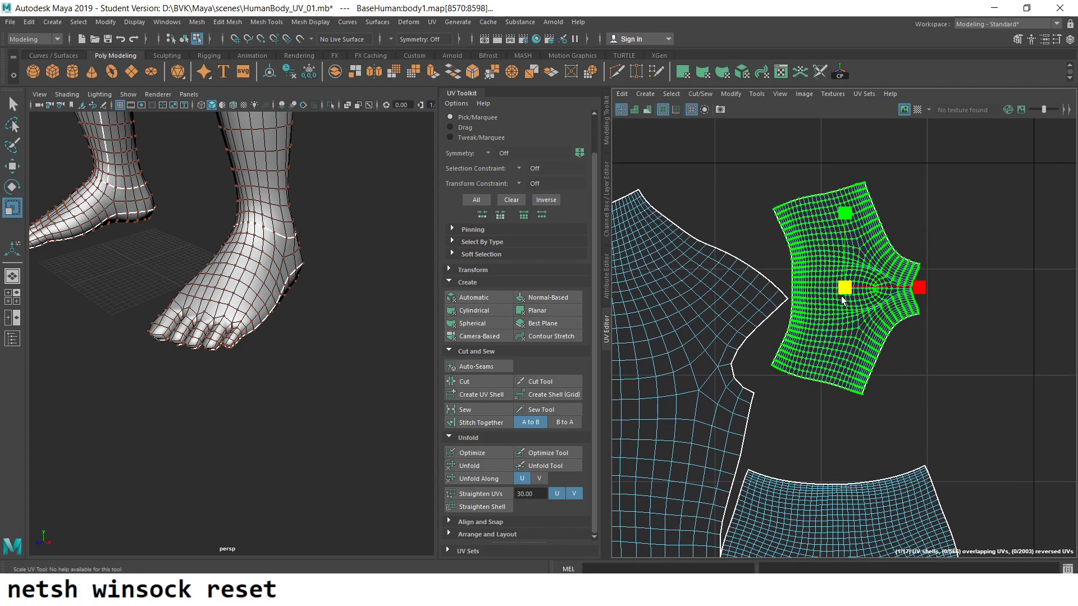
- Rotate the lower shorts shell about 90° and move it up beside the torso shells
key("w")
middle_click_drag(914, 351, 880, 262, "alt")
left_click(851, 410)
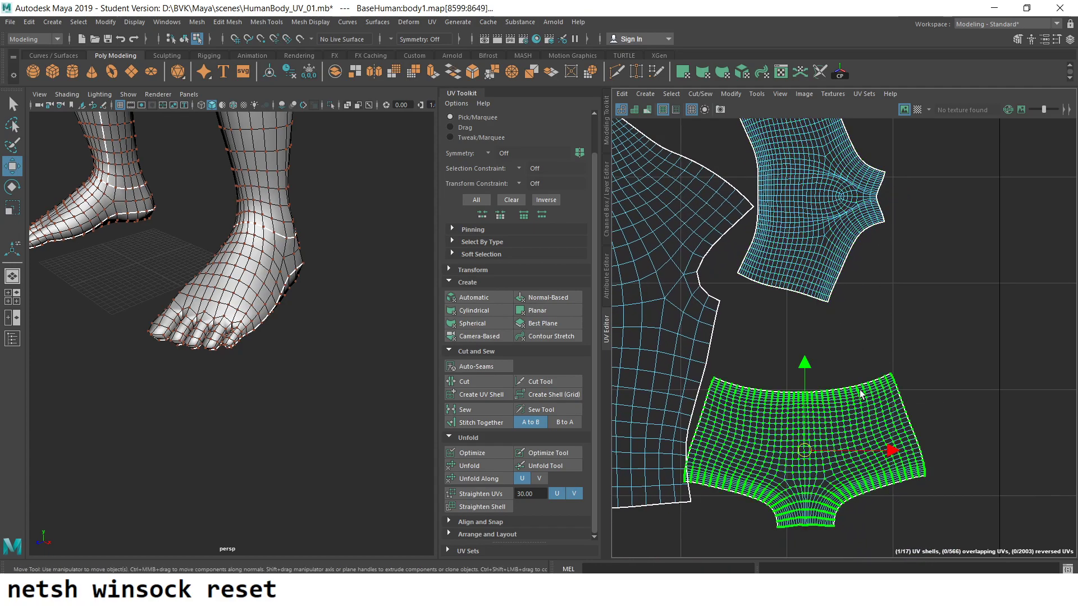
left_click_drag(844, 374, 714, 403)
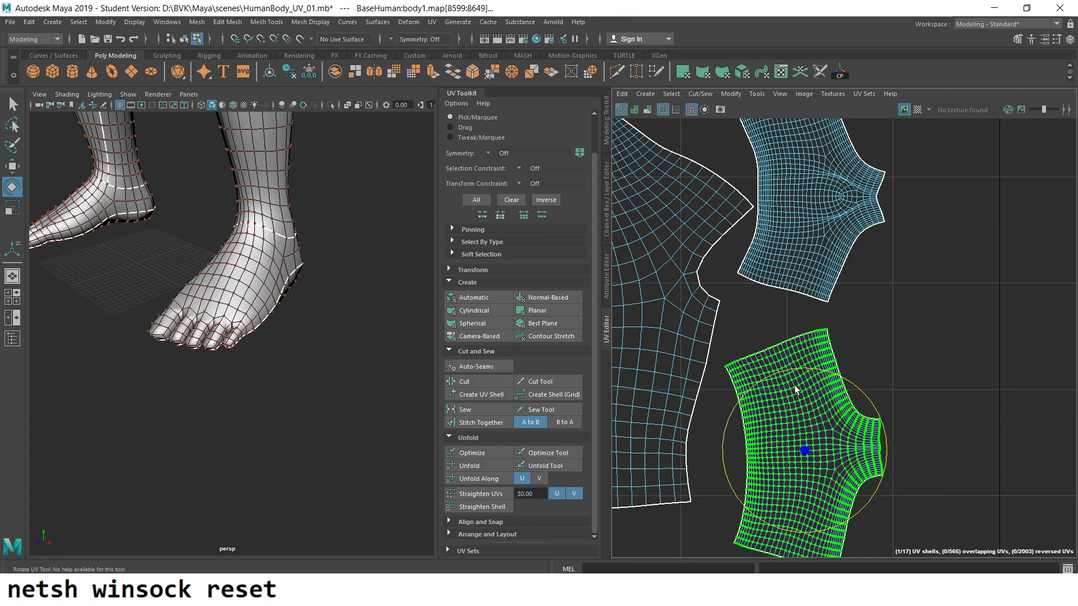
key("w")
mouse_move(794, 364)
left_mouse_down()
mouse_move(794, 339)
mouse_move(880, 502)
mouse_move(804, 538)
mouse_move(756, 542)
left_mouse_up()
key("e")
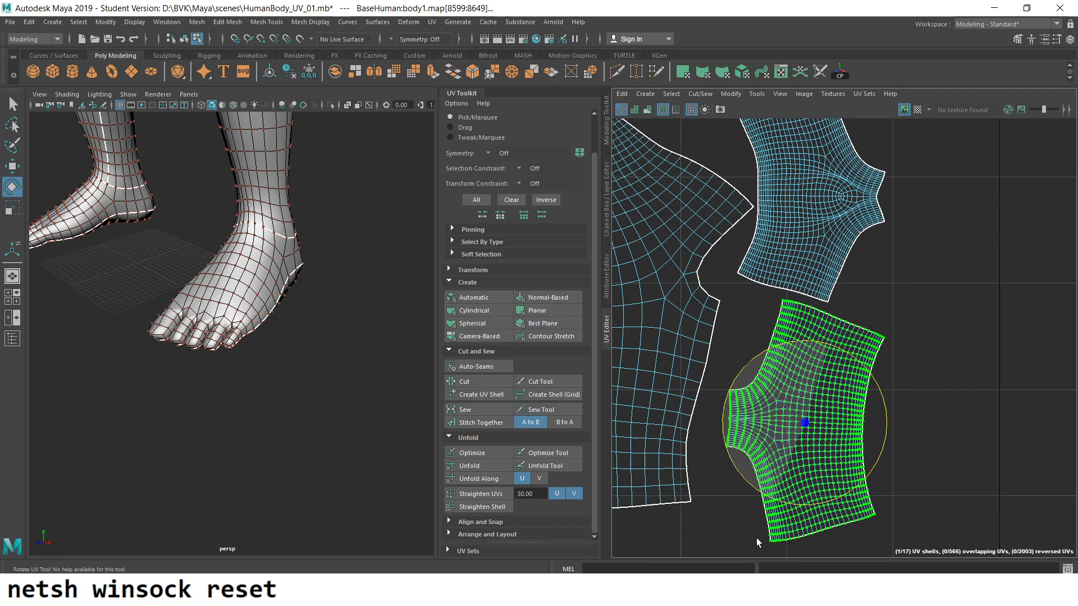
key("w")
left_click_drag(802, 427, 783, 419)
scroll(782, 418, "down", 3)
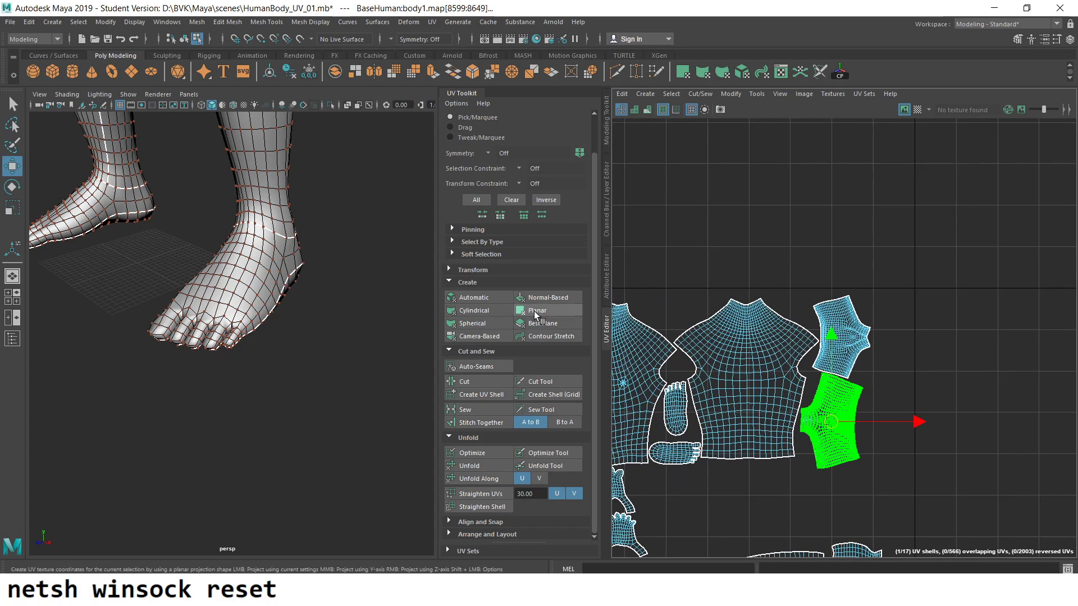
scroll(870, 404, "down", 2)
scroll(926, 402, "down", 2)
scroll(819, 322, "up", 1)
scroll(819, 322, "down", 1)
scroll(1007, 264, "up", 1)
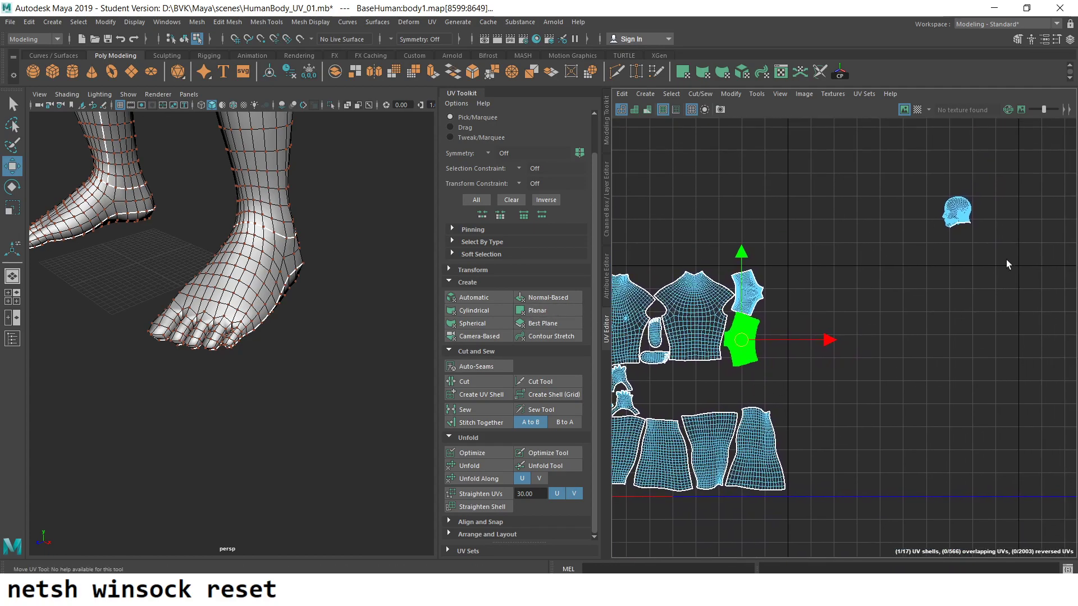
- Select and frame the head UV shell, then frame the whole body in the 3D view
left_click_drag(937, 197, 989, 244)
key("f")
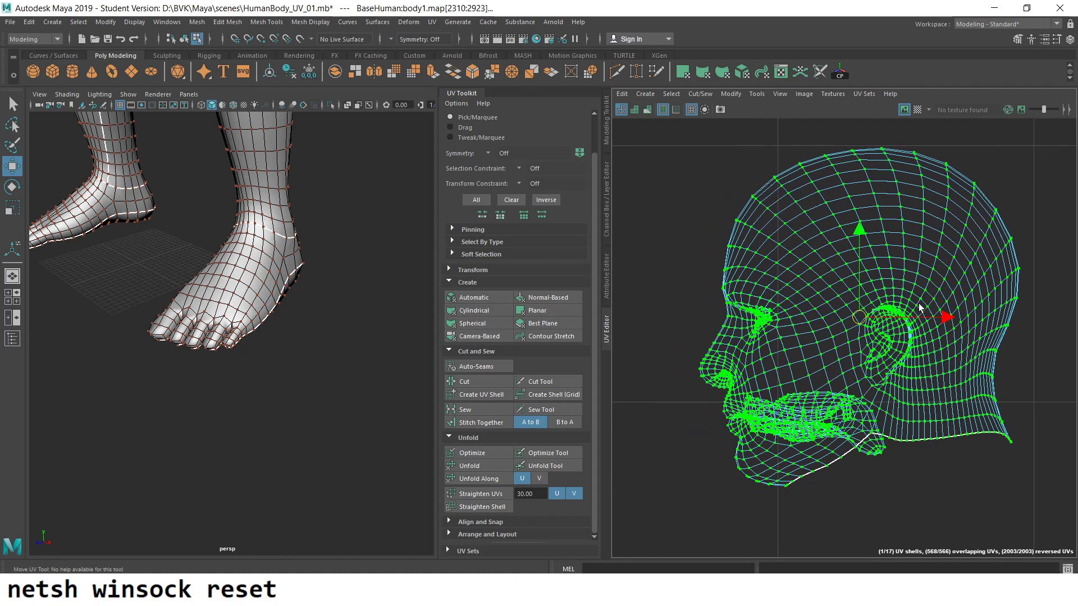
scroll(169, 262, "down", 2)
scroll(169, 262, "down", 2)
scroll(1013, 464, "up", 2)
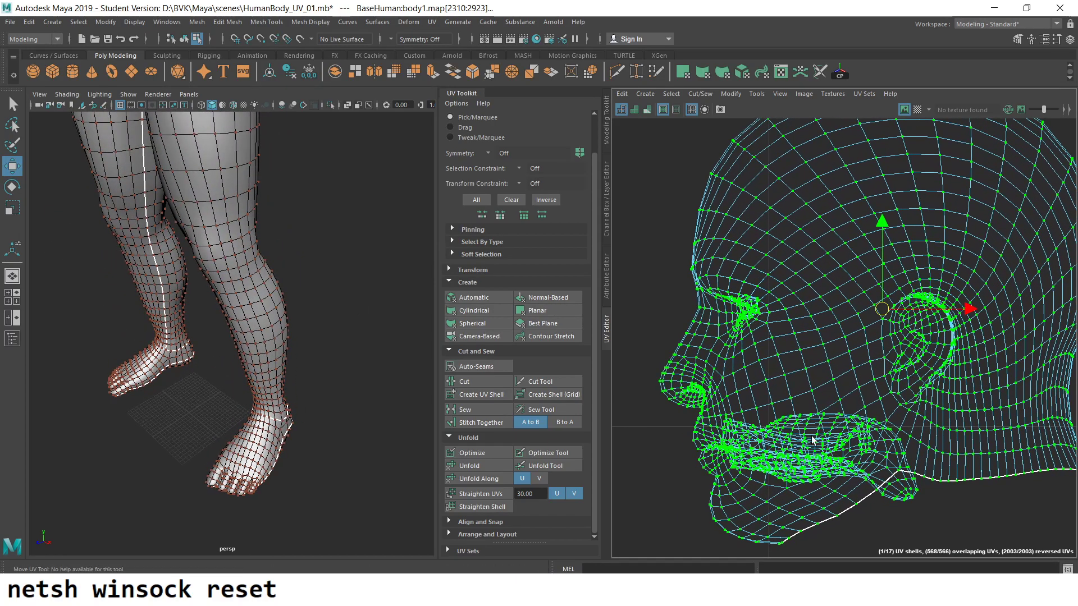
scroll(1013, 464, "up", 2)
scroll(1014, 463, "up", 1)
scroll(910, 396, "up", 3)
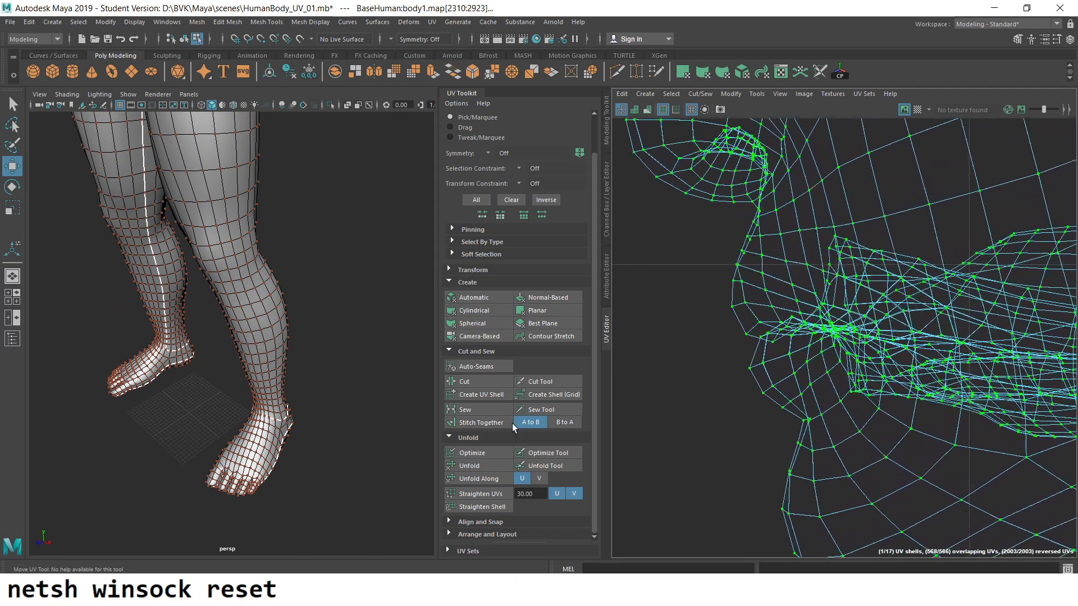
key("a")
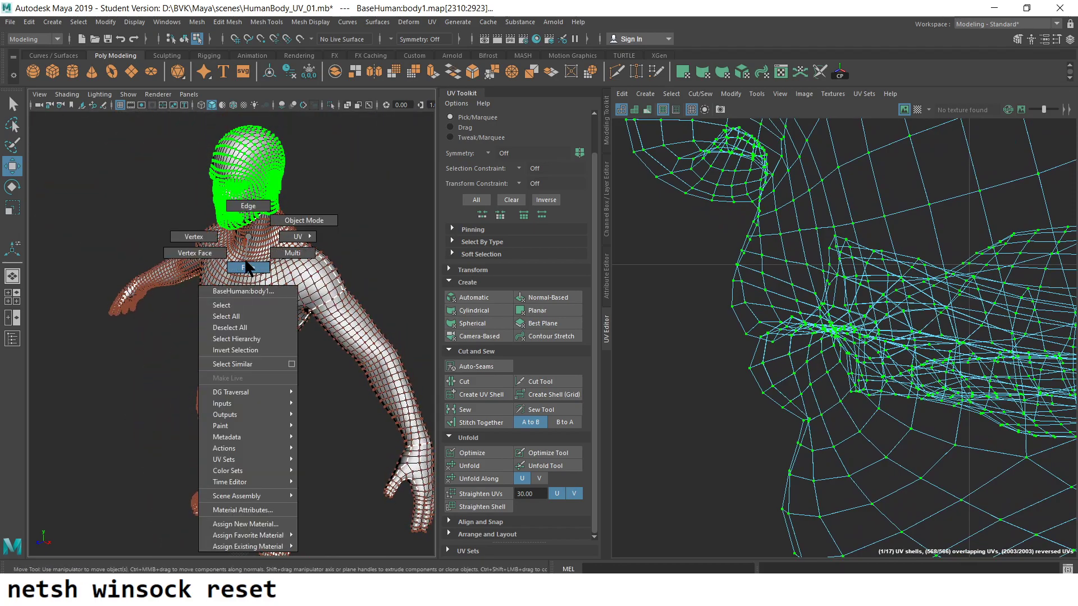
- Pick a mouth face in face mode and orbit the view around the mouth
right_click_drag(249, 243, 250, 275)
left_click(250, 275)
key("f")
scroll(249, 273, "down", 3)
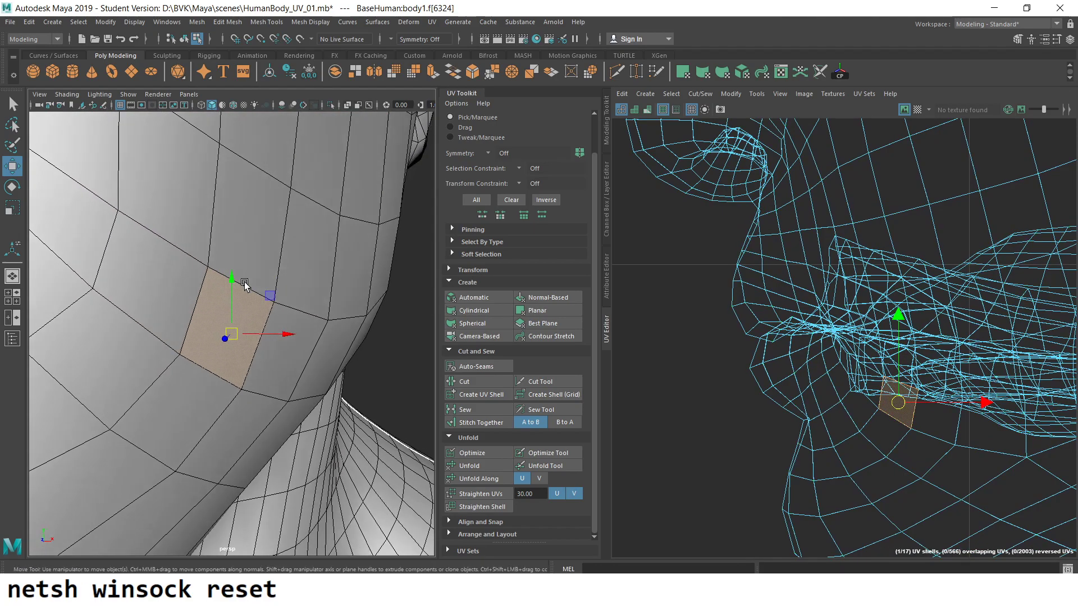
mouse_move(248, 273)
left_mouse_down("alt")
mouse_move(376, 351)
mouse_move(290, 334)
left_mouse_up("alt")
scroll(318, 335, "up", 3)
scroll(317, 335, "down", 2)
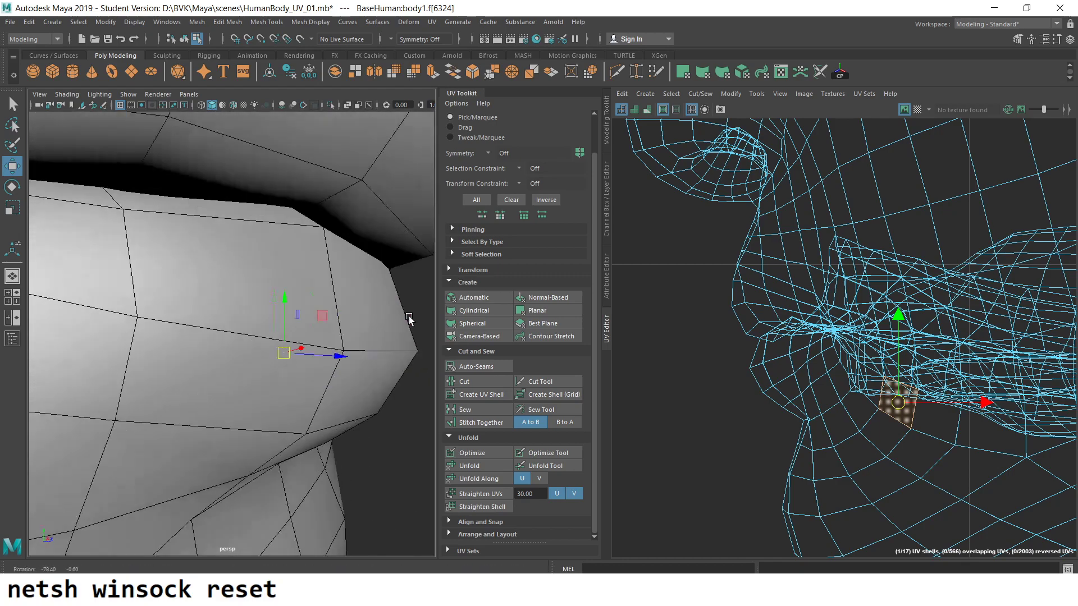
mouse_move(408, 317)
left_mouse_down("alt")
mouse_move(218, 341)
mouse_move(234, 351)
left_mouse_up("alt")
middle_click_drag(233, 352, 206, 336, "alt")
mouse_move(205, 335)
left_mouse_down("alt")
mouse_move(372, 336)
mouse_move(149, 347)
mouse_move(78, 324)
mouse_move(225, 339)
left_mouse_up("alt")
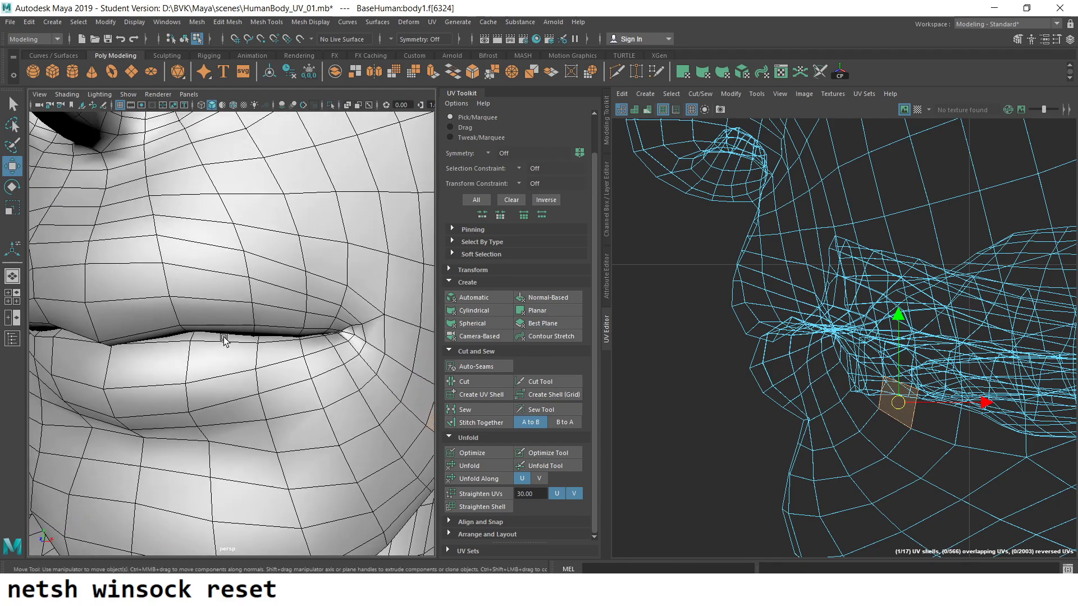
scroll(274, 373, "up", 3)
- Select the edge loop along the lip line, checking it in wireframe display
right_click_drag(326, 281, 325, 252)
left_click(310, 251)
scroll(326, 296, "up", 3)
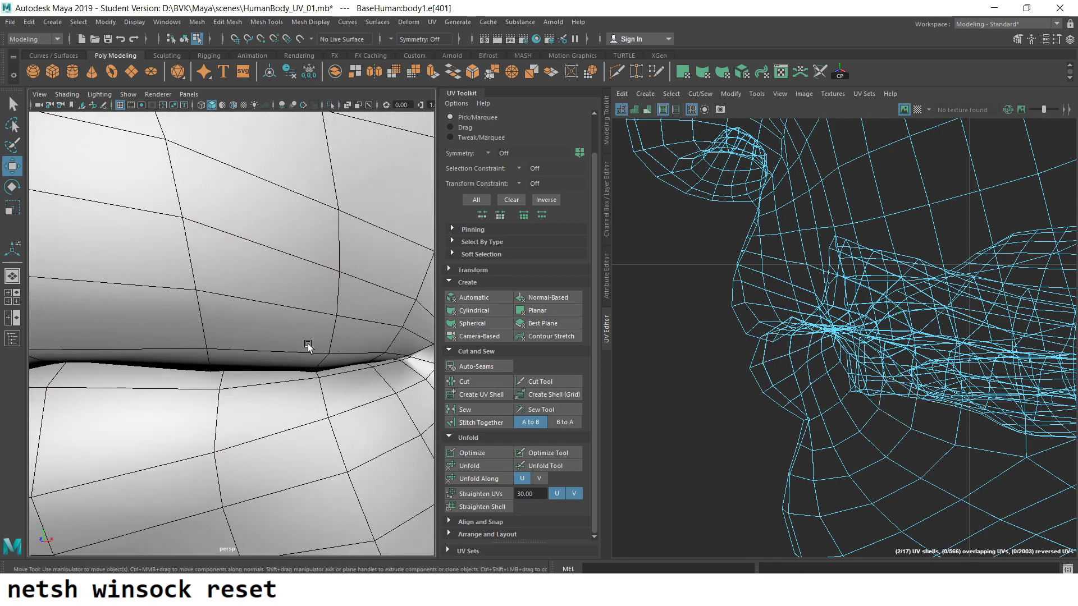
mouse_move(269, 377)
left_mouse_down("alt")
mouse_move(348, 380)
mouse_move(257, 365)
mouse_move(377, 366)
left_mouse_up("alt")
key("4")
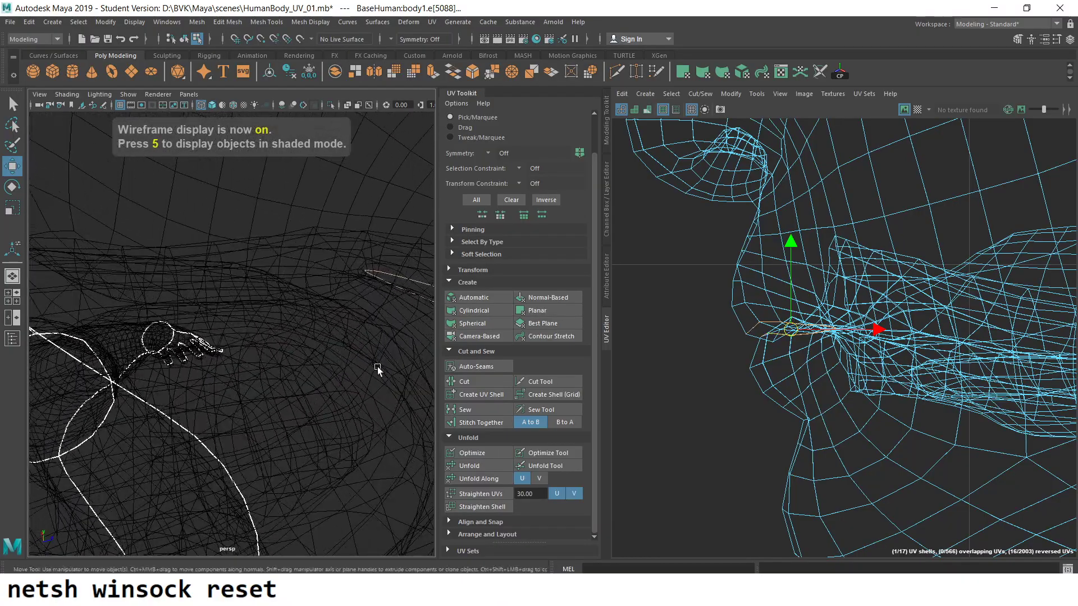
right_click_drag(377, 366, 199, 388, "alt")
mouse_move(200, 389)
left_mouse_down("alt")
mouse_move(402, 390)
mouse_move(403, 429)
mouse_move(330, 341)
mouse_move(338, 387)
mouse_move(320, 366)
left_mouse_up("alt")
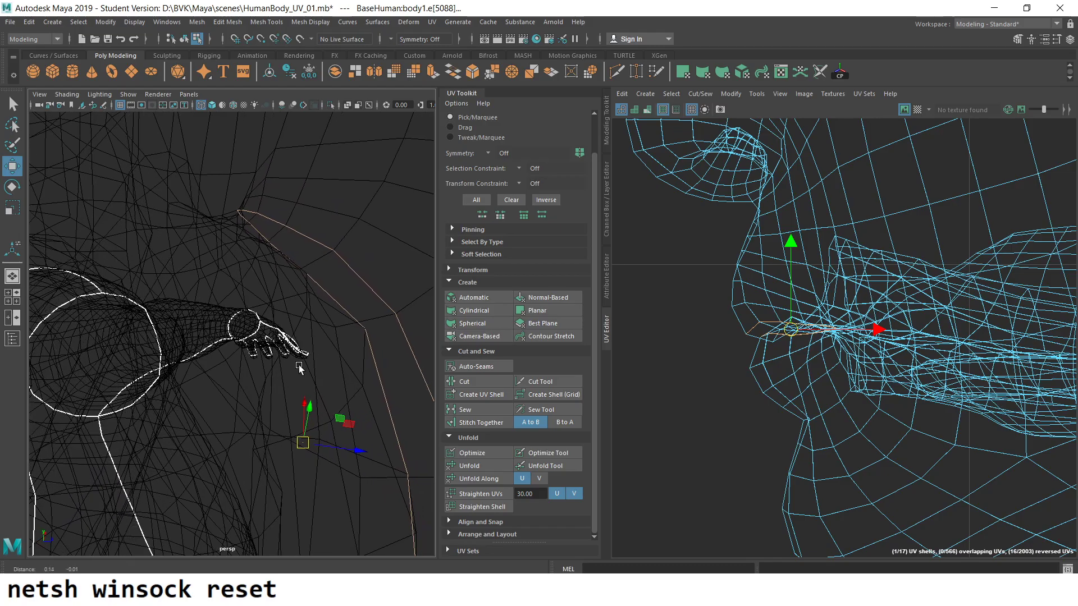
right_click_drag(320, 366, 293, 412, "alt")
mouse_move(292, 412)
left_mouse_down("alt")
mouse_move(371, 411)
mouse_move(411, 381)
mouse_move(337, 356)
mouse_move(355, 315)
mouse_move(267, 335)
left_mouse_up("alt")
- Frame the mouth edges, return to shaded display, and convert the mouth selection to UVs
key("f")
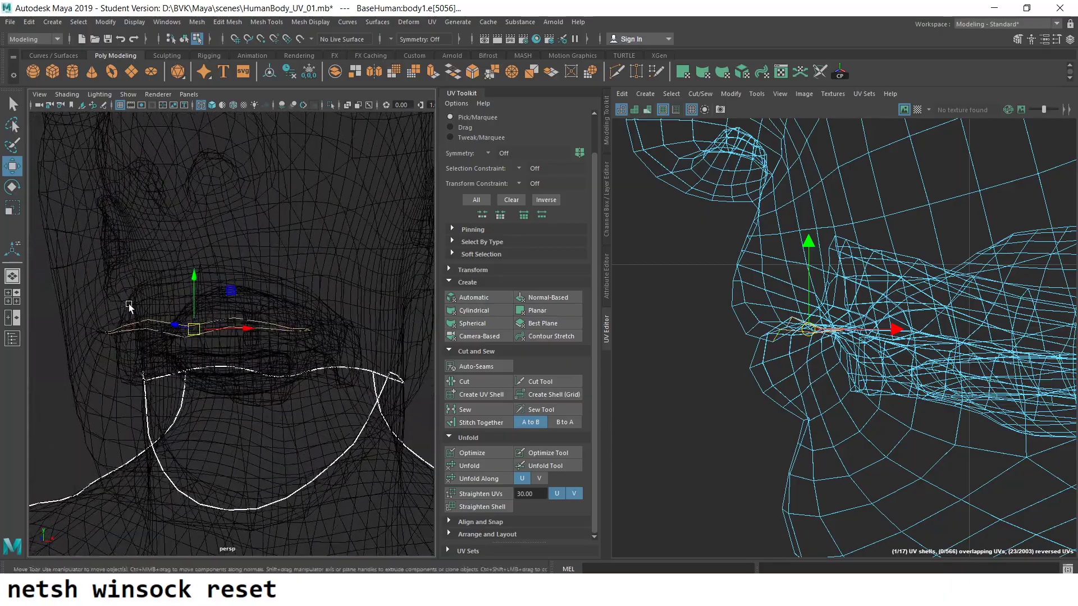
mouse_move(127, 306)
left_mouse_down("alt")
mouse_move(344, 332)
mouse_move(284, 385)
mouse_move(241, 387)
left_mouse_up("alt")
key("5")
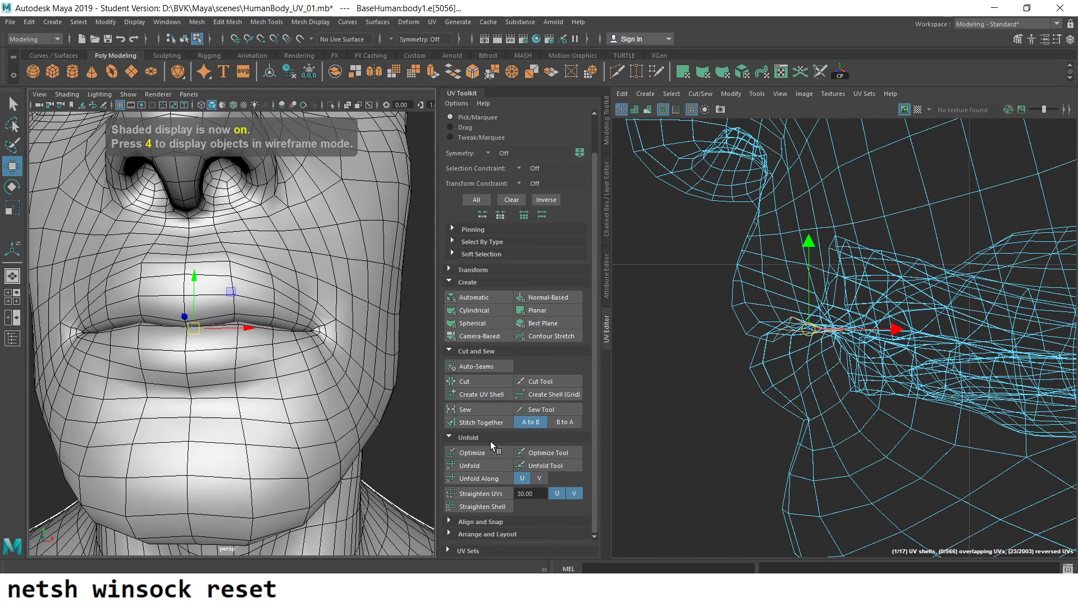
left_click_drag(332, 345, 274, 357, "alt")
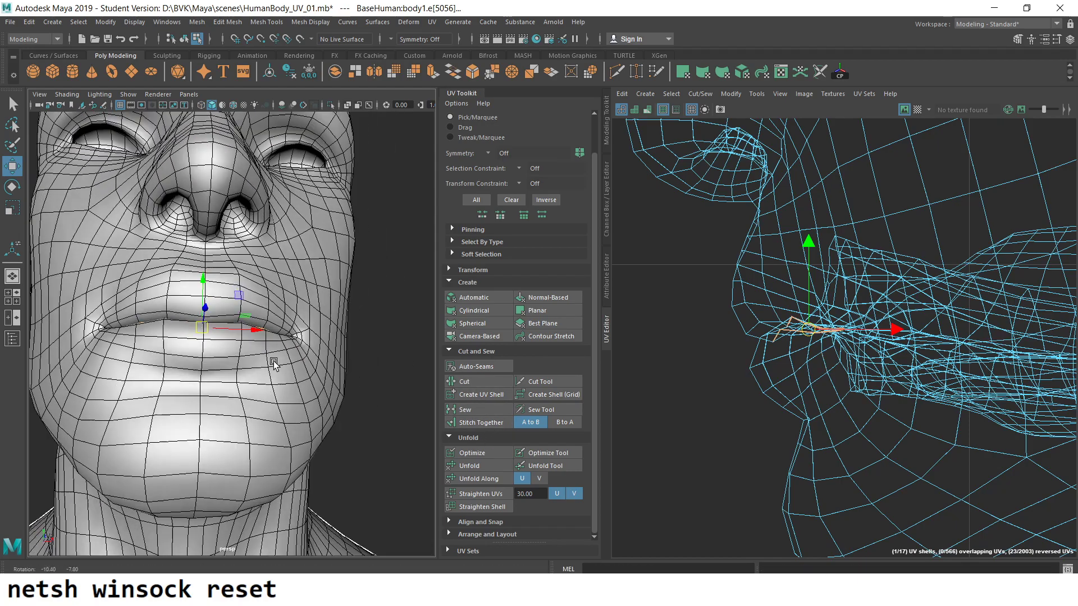
right_click_drag(274, 358, 116, 331, "alt")
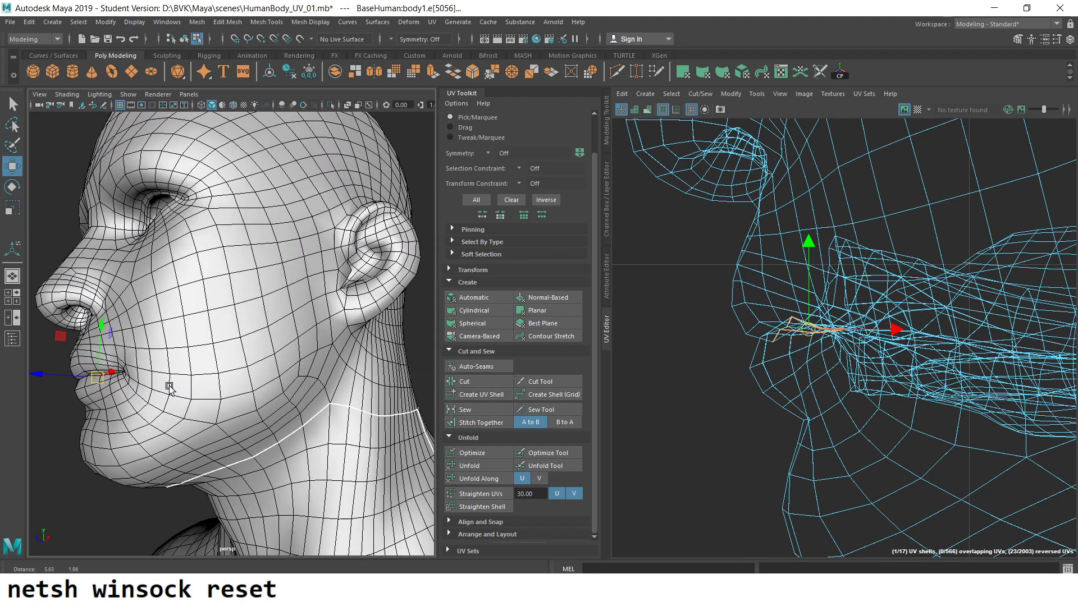
right_click_drag(872, 342, 898, 314)
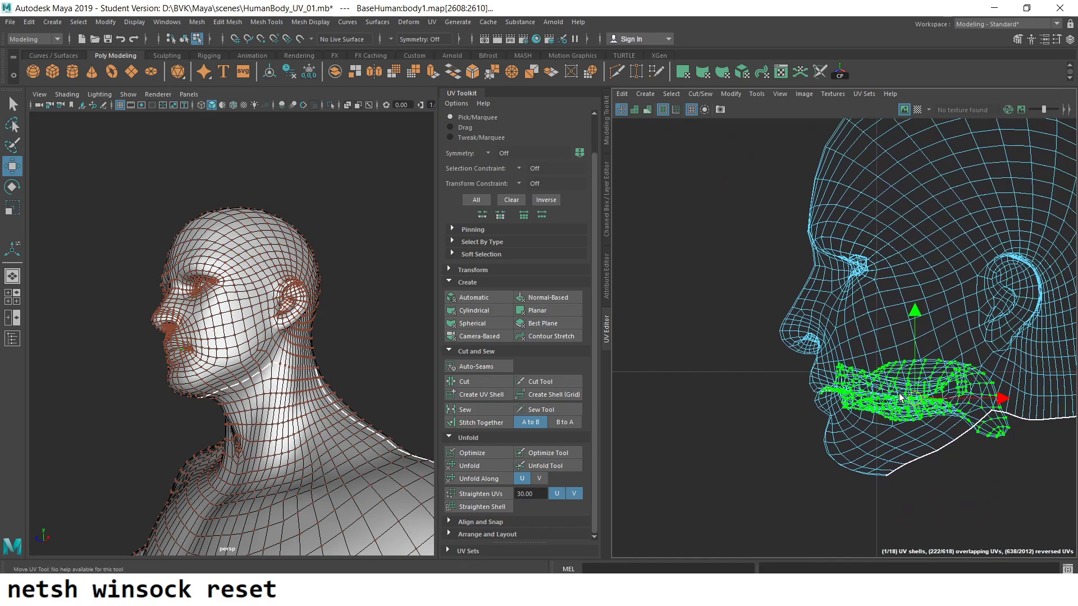
- Move the mouth UV shell up-left off the face and switch to edge selection
middle_click_drag(675, 239, 426, 62)
middle_click_drag(951, 258, 890, 309, "alt")
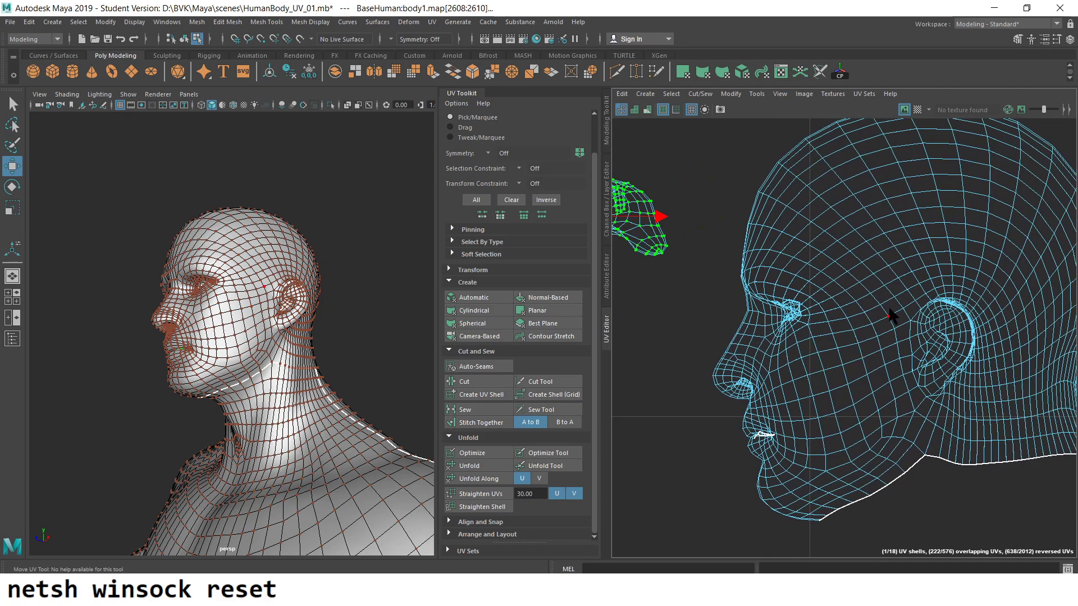
right_click_drag(889, 309, 888, 273)
middle_click_drag(888, 273, 782, 277, "alt")
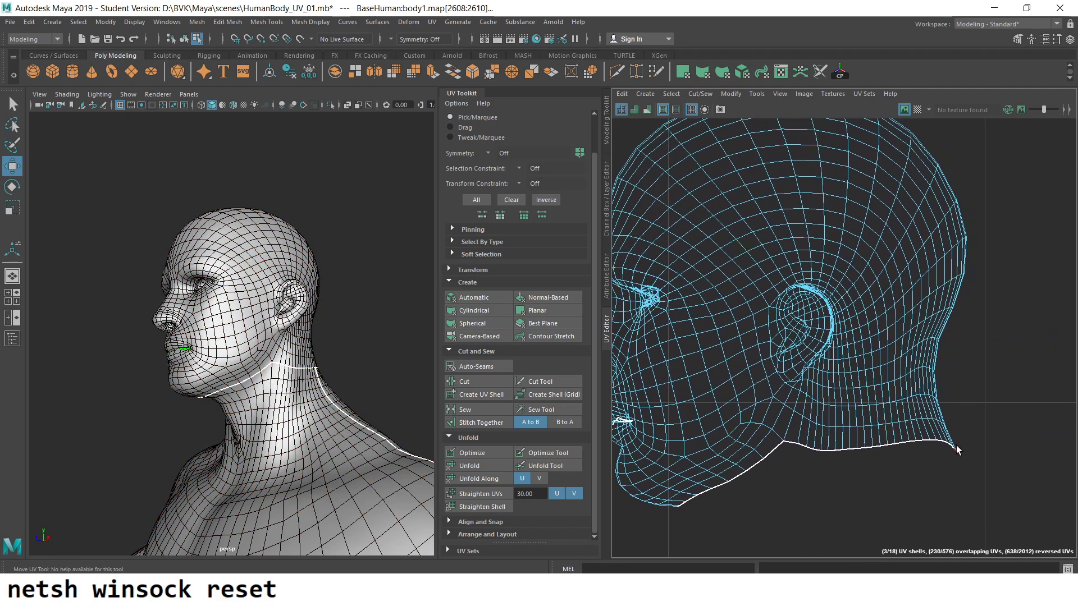
- Orbit around the back of the head and neck to find the seam edge loop
mouse_move(253, 337)
left_mouse_down("alt")
mouse_move(337, 393)
mouse_move(248, 372)
mouse_move(303, 368)
mouse_move(338, 328)
left_mouse_up("alt")
scroll(343, 421, "up", 5)
scroll(315, 402, "down", 3)
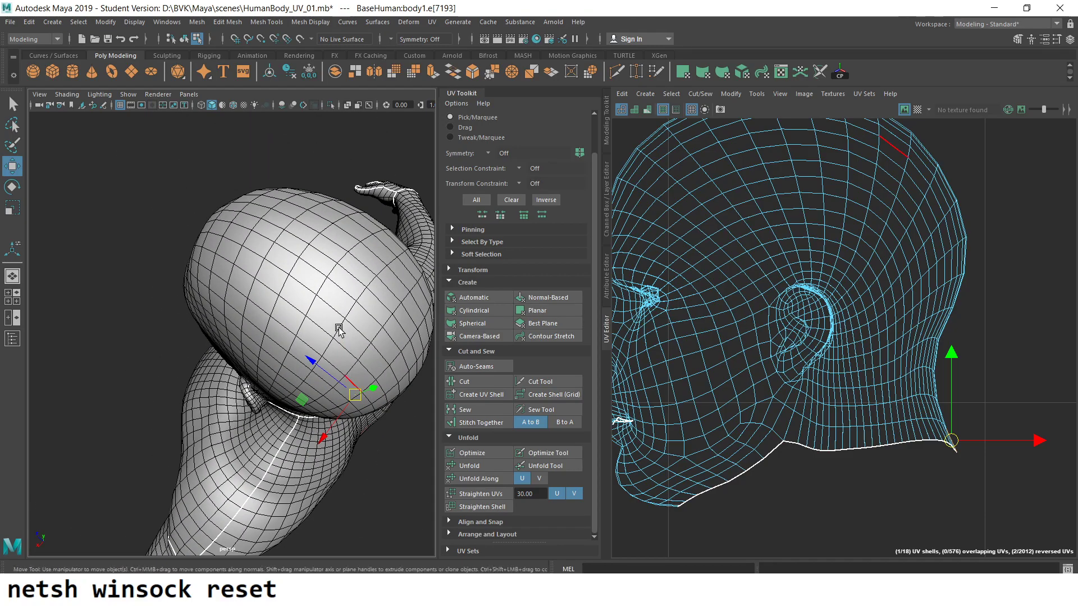
mouse_move(316, 259)
left_mouse_down("alt")
mouse_move(277, 294)
mouse_move(293, 289)
mouse_move(291, 359)
mouse_move(281, 360)
mouse_move(303, 292)
mouse_move(318, 313)
left_mouse_up("alt")
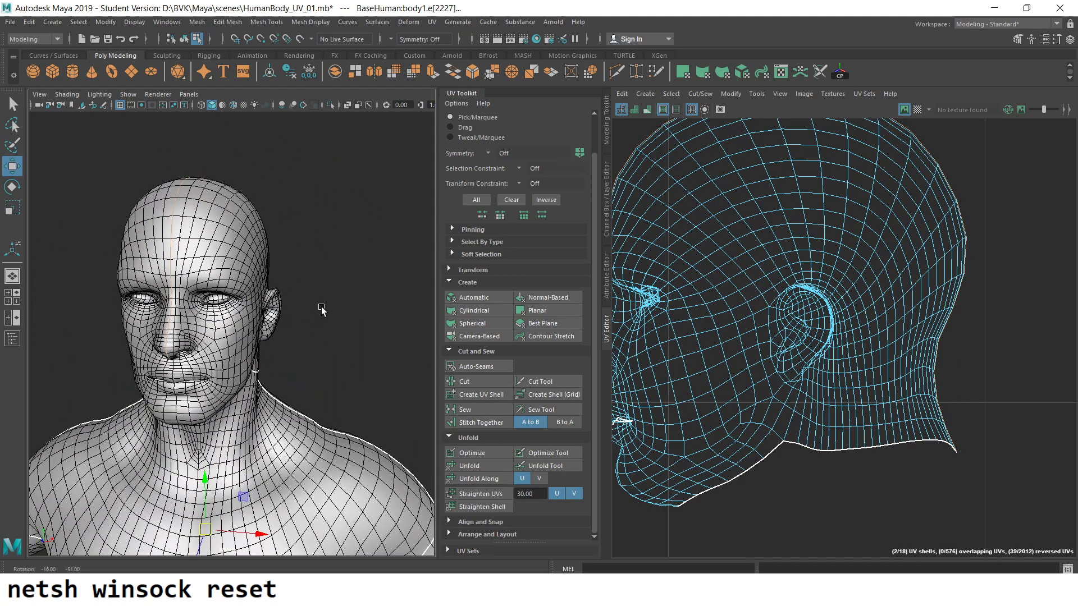
left_click_drag(204, 343, 100, 364, "alt")
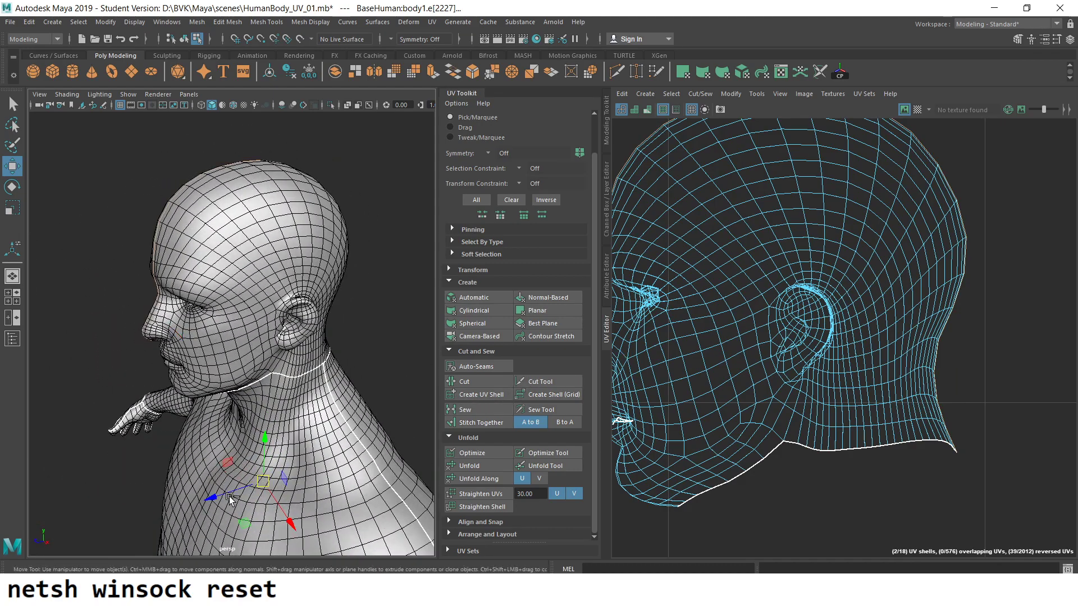
- Cut the UVs along the neck-base loop and back-of-head seam
mouse_move(230, 492)
left_mouse_down("alt")
mouse_move(152, 298)
mouse_move(219, 370)
left_mouse_up("alt")
scroll(275, 440, "up", 5)
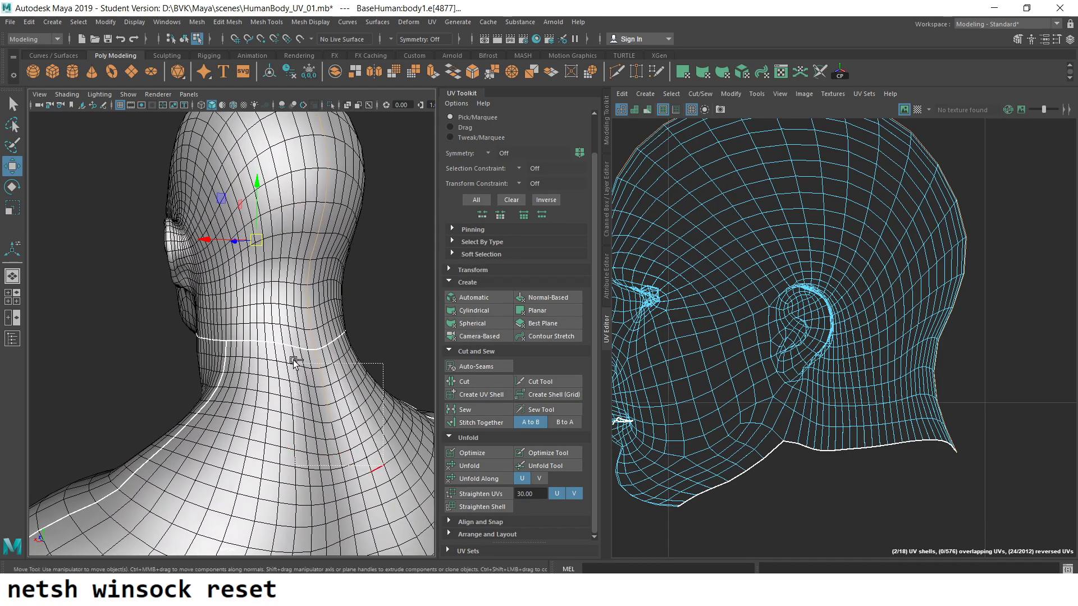
left_click(470, 382)
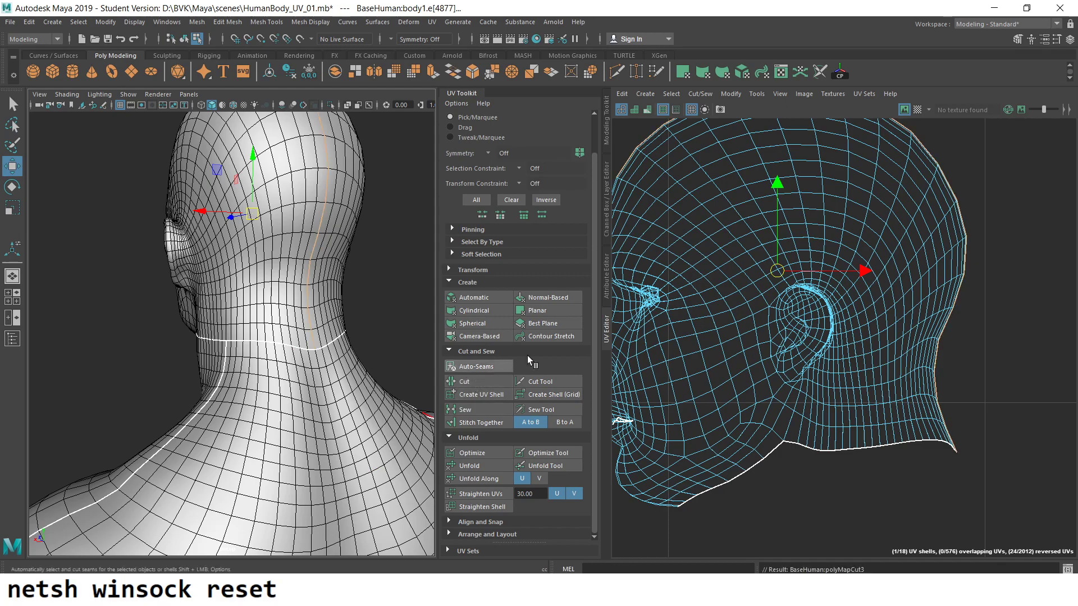
- Select the entire head UV shell in UV mode
right_click_drag(763, 269, 814, 250)
left_click(813, 249)
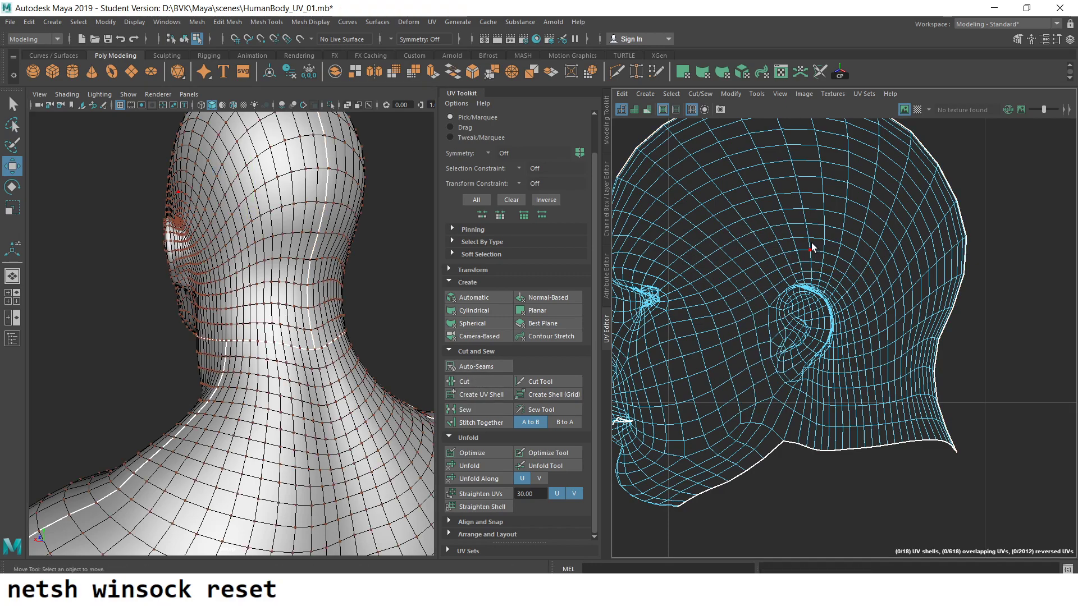
scroll(816, 252, "down", 2)
double_click(791, 281)
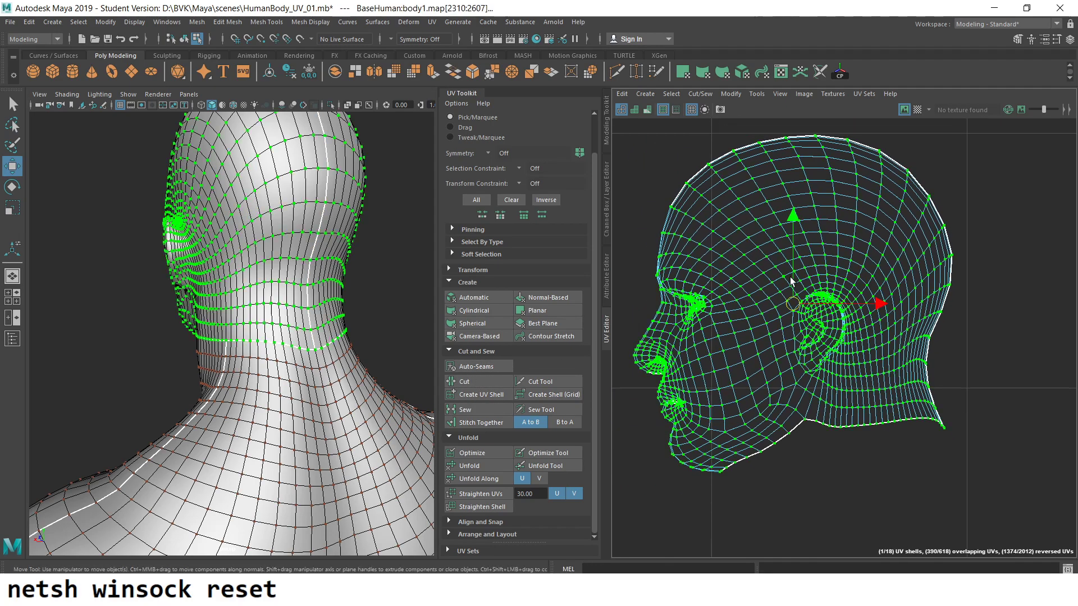
- Turn the unfolded head UV shell upright, then zoom out to the full UV layout
scroll(789, 277, "down", 1)
middle_click_drag(790, 277, 820, 379, "alt")
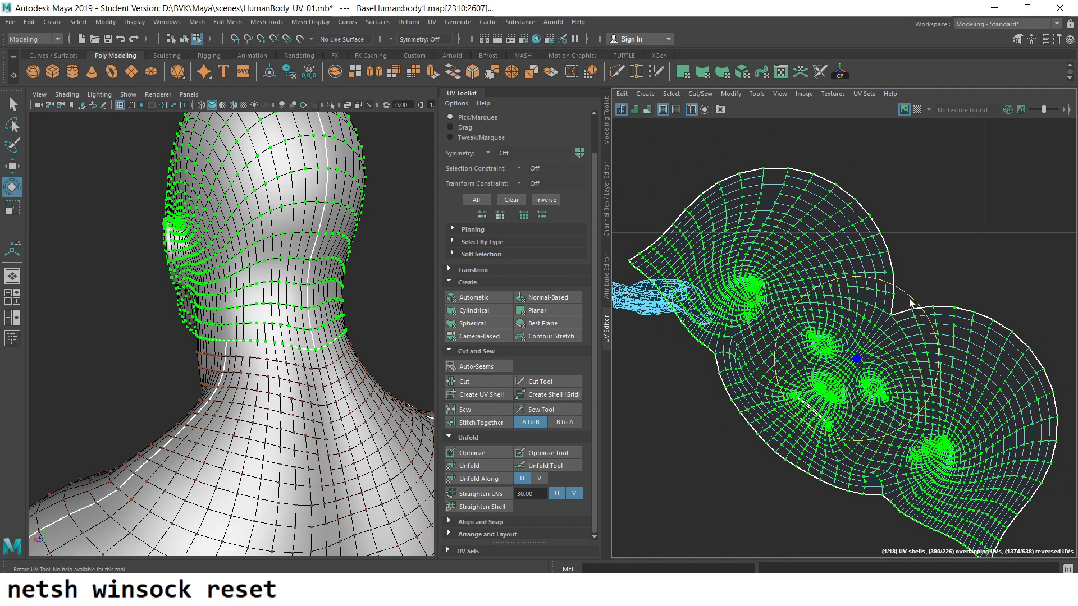
left_click_drag(911, 303, 861, 285)
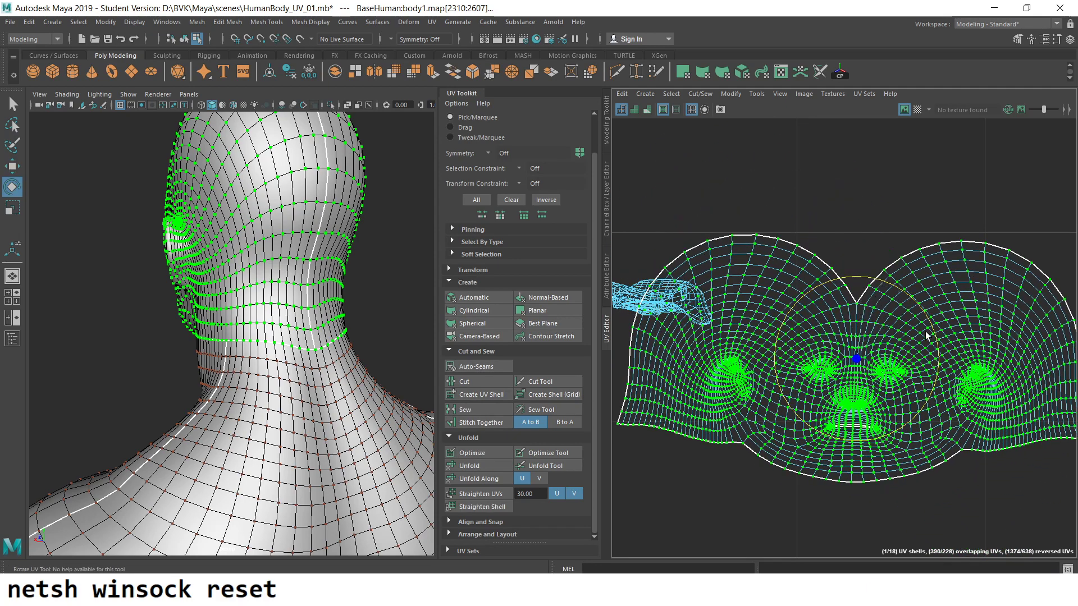
scroll(926, 336, "down", 2)
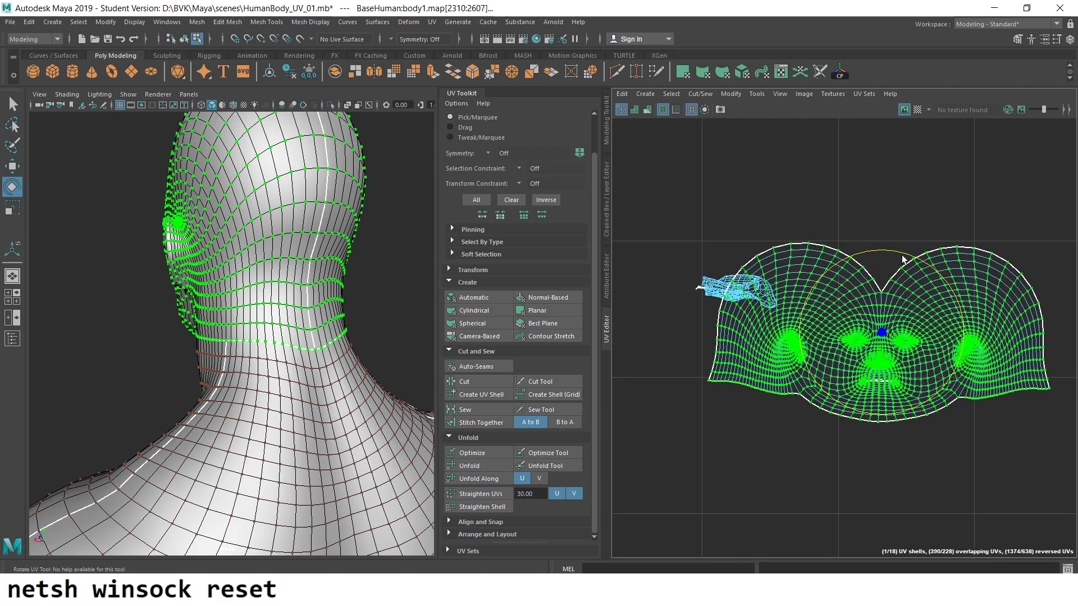
scroll(842, 272, "down", 3)
scroll(704, 342, "down", 1)
middle_click_drag(955, 403, 953, 338, "alt")
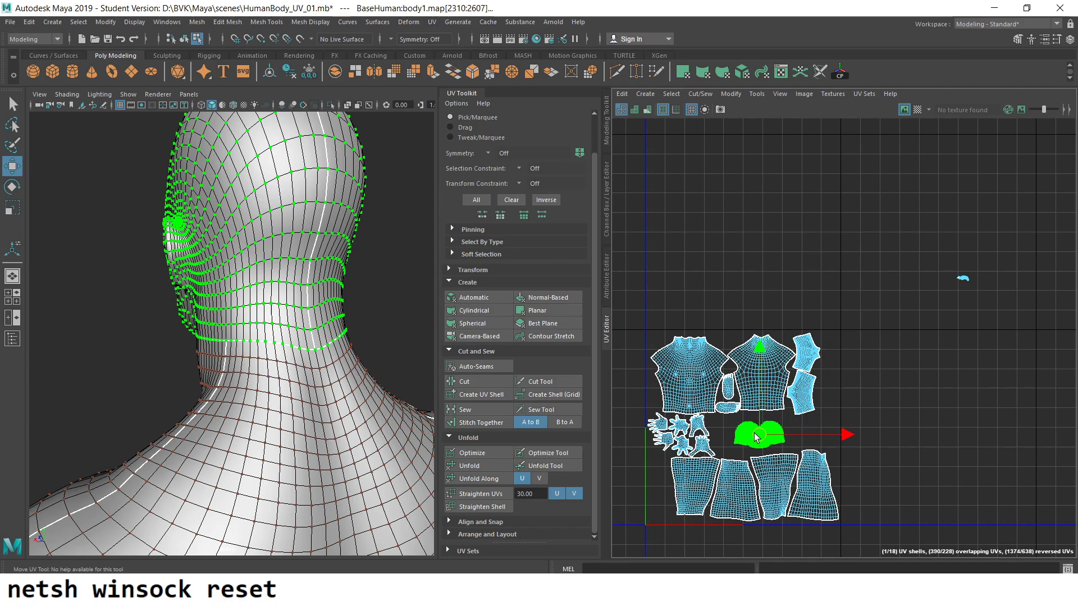
- Select the four leg UV shells as whole shells and scale them down uniformly
key("f")
scroll(932, 425, "down", 3)
scroll(932, 424, "down", 1)
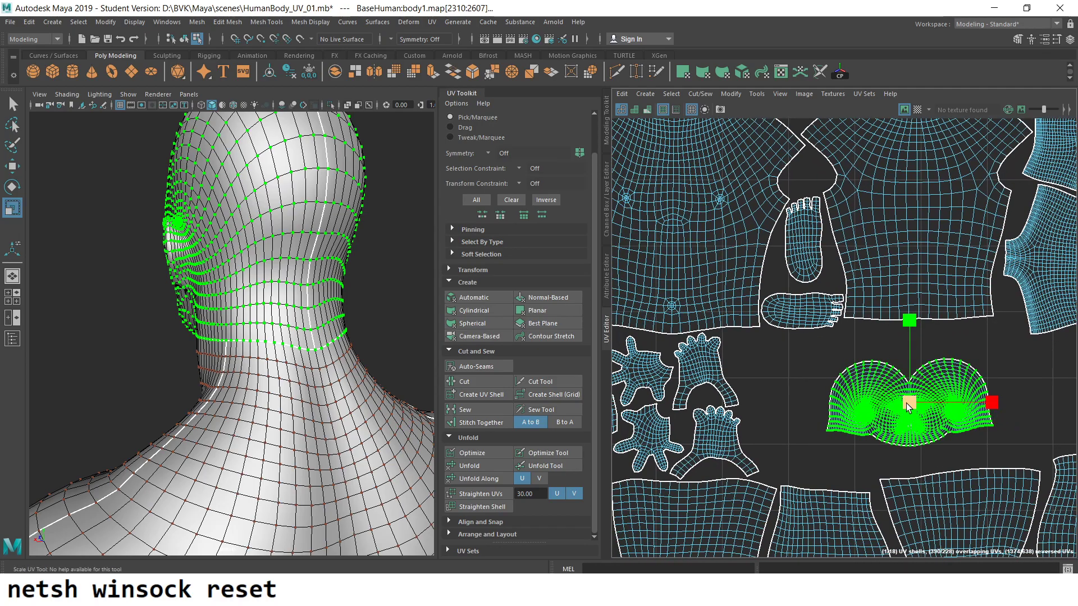
scroll(908, 407, "down", 3)
middle_click_drag(908, 407, 825, 301, "alt")
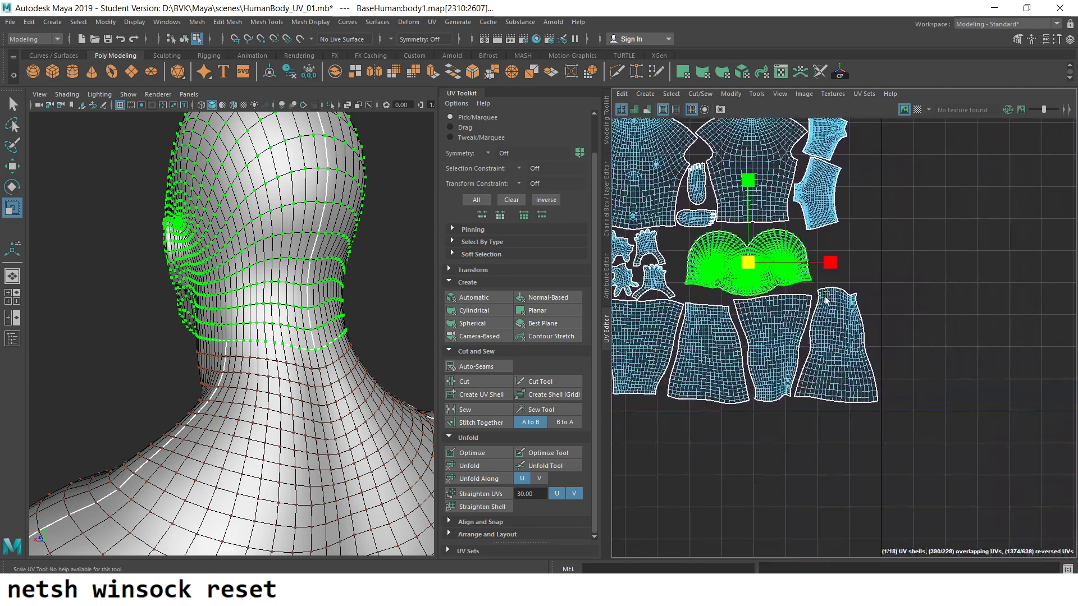
middle_click_drag(873, 384, 964, 392, "alt")
left_click_drag(698, 391, 642, 355)
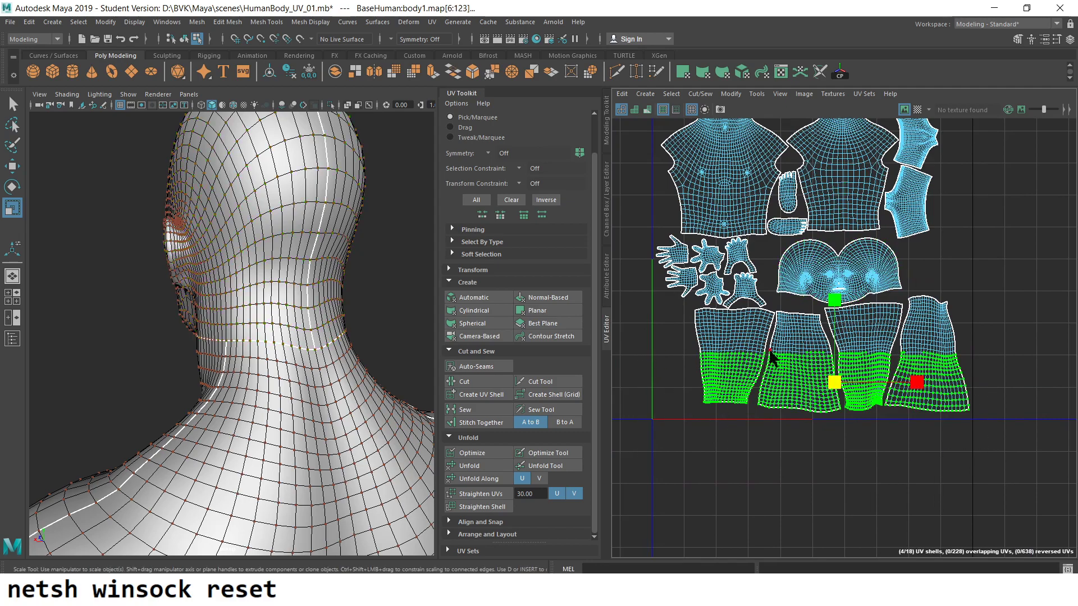
right_click_drag(771, 357, 831, 375, "ctrl")
left_click_drag(835, 360, 784, 368)
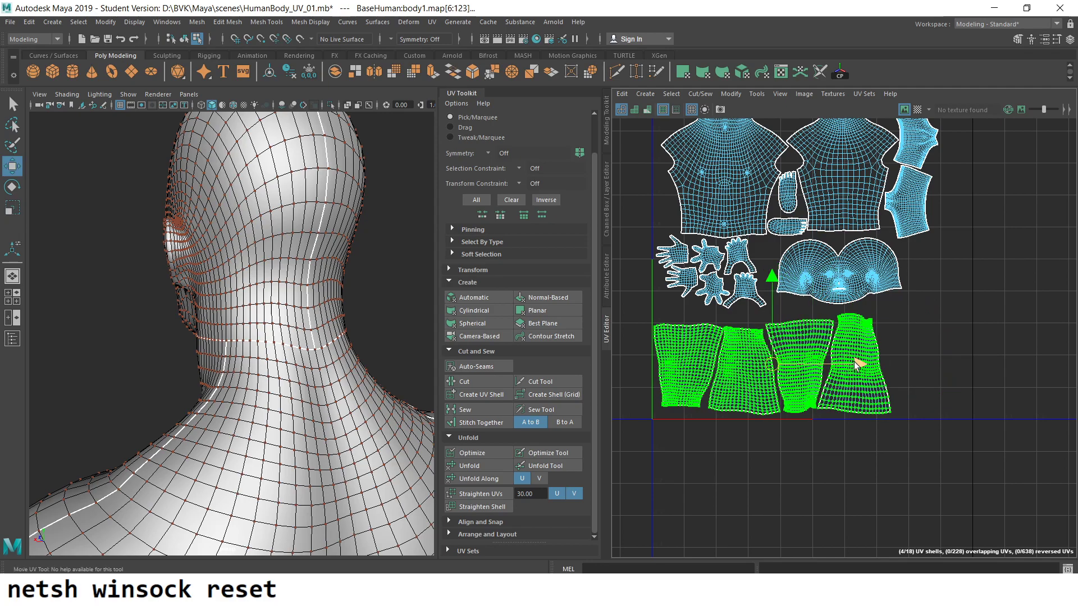
- Select the hand UVs and convert them to whole shells, ready to move
middle_click_drag(857, 364, 947, 425, "alt")
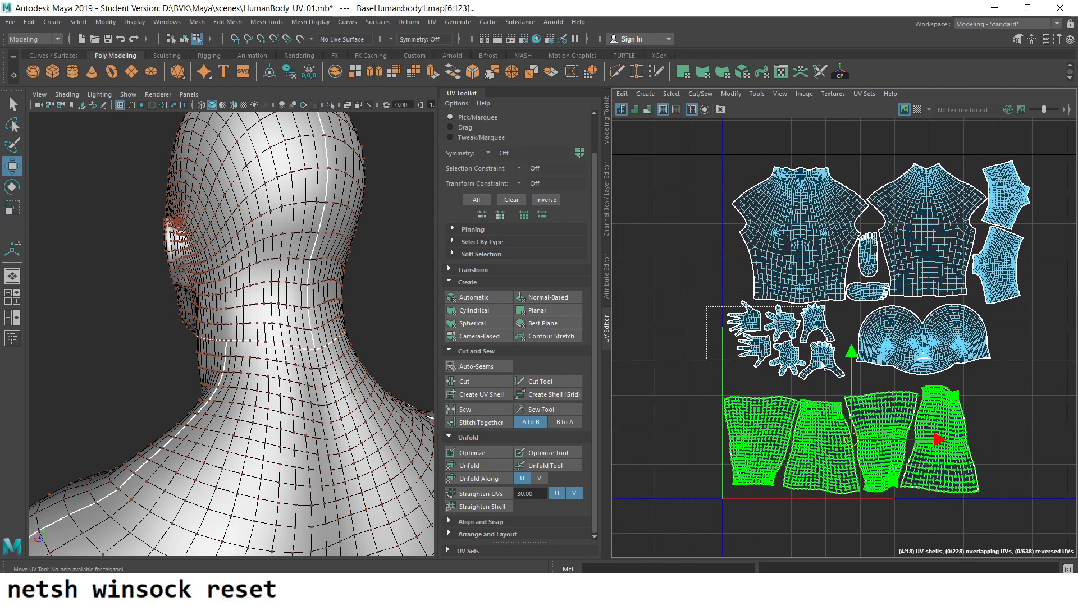
left_click_drag(822, 366, 821, 371)
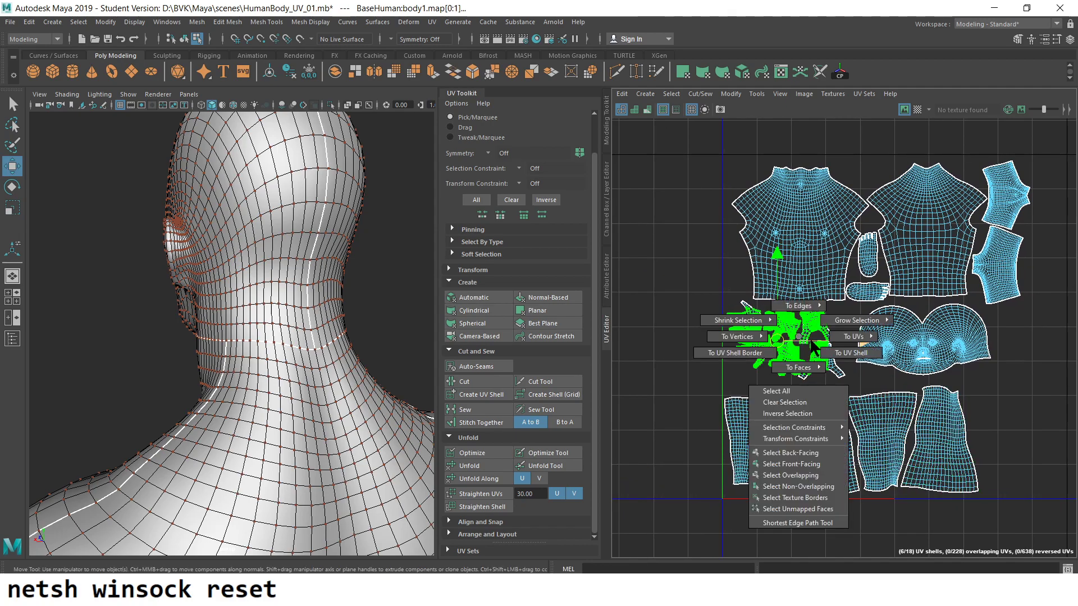
right_click_drag(799, 340, 843, 356)
middle_click_drag(843, 356, 770, 440, "alt")
- Place the hand shells above the torso and move two leg shells up beside it
left_click_drag(749, 384, 836, 149)
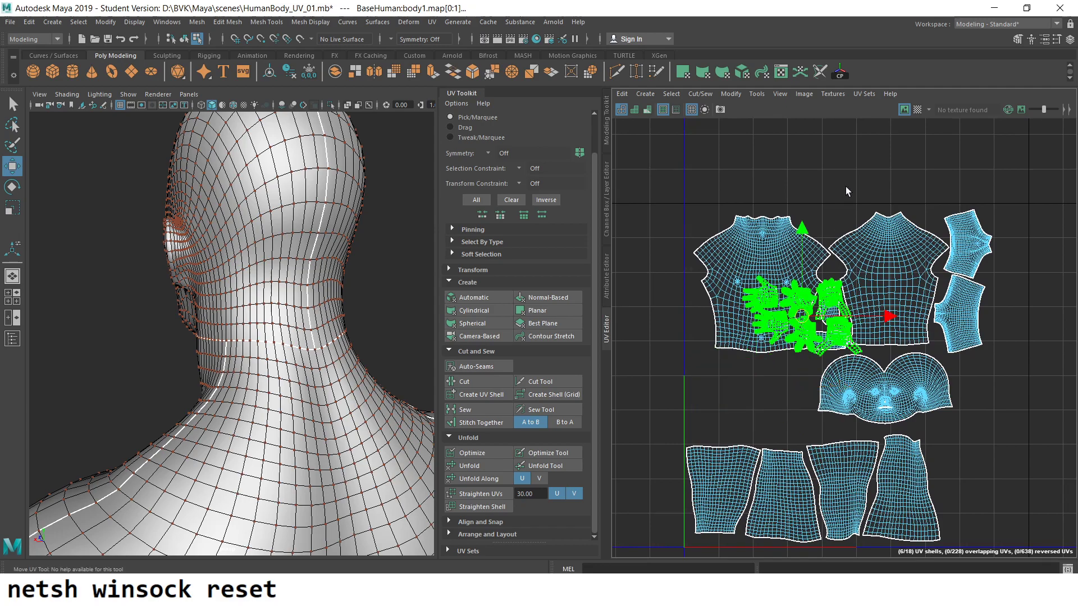
middle_click_drag(869, 474, 882, 398, "alt")
left_click(874, 404)
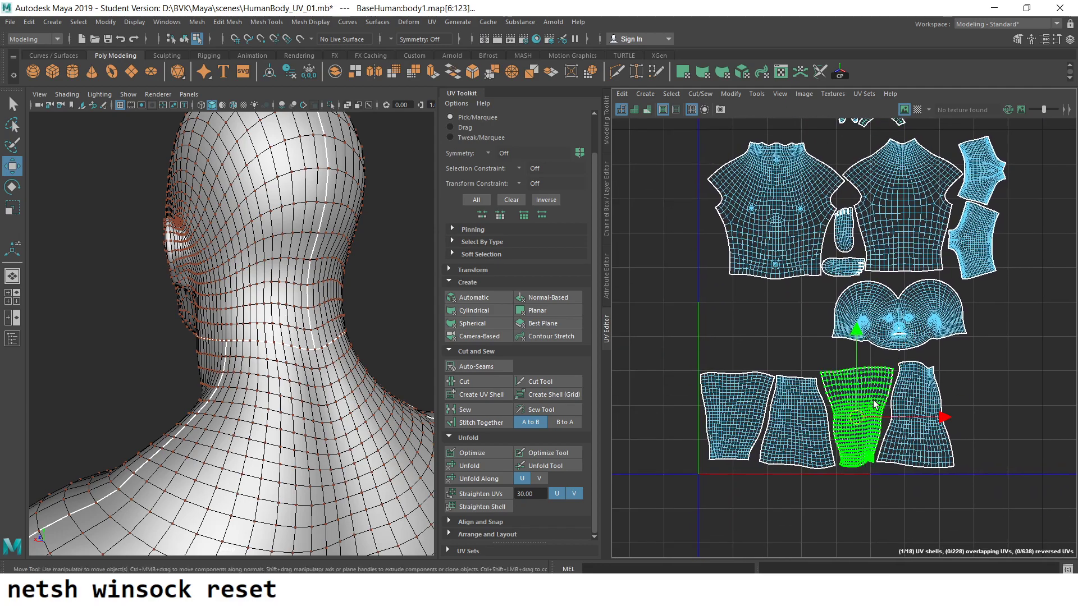
left_click_drag(860, 424, 734, 328)
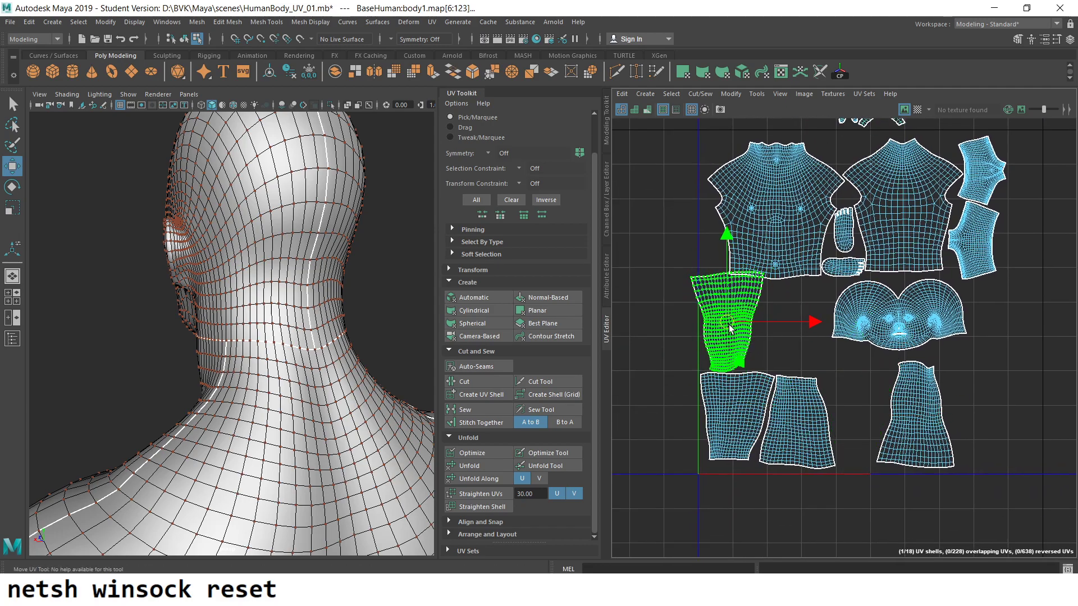
left_click(915, 427)
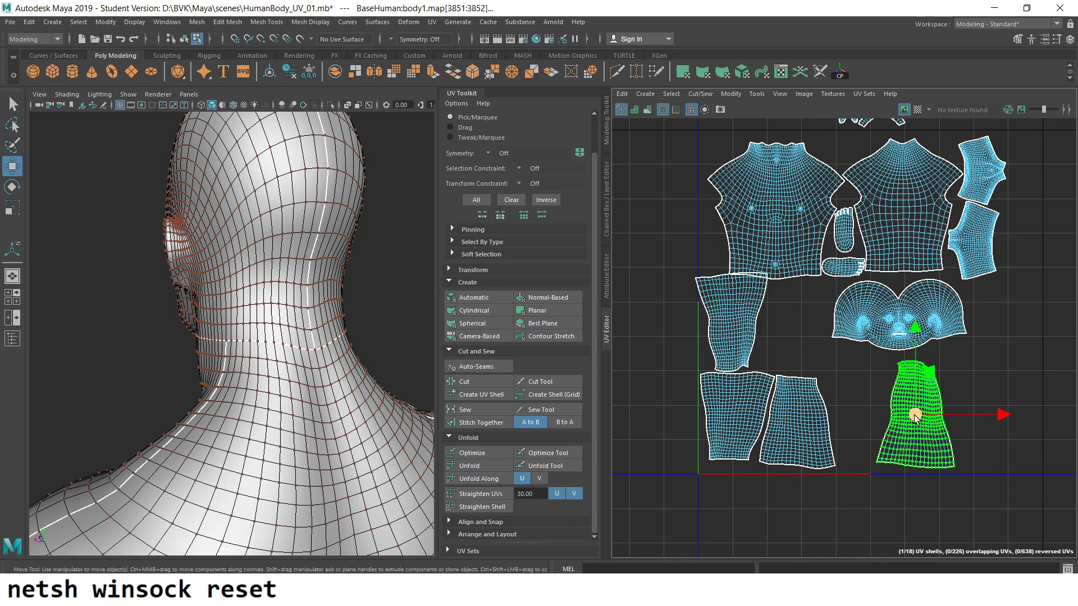
left_click_drag(915, 415, 792, 319)
middle_click_drag(790, 352, 755, 445, "alt")
- Select both front and back torso shells and shift them up and to the left
left_click(748, 299)
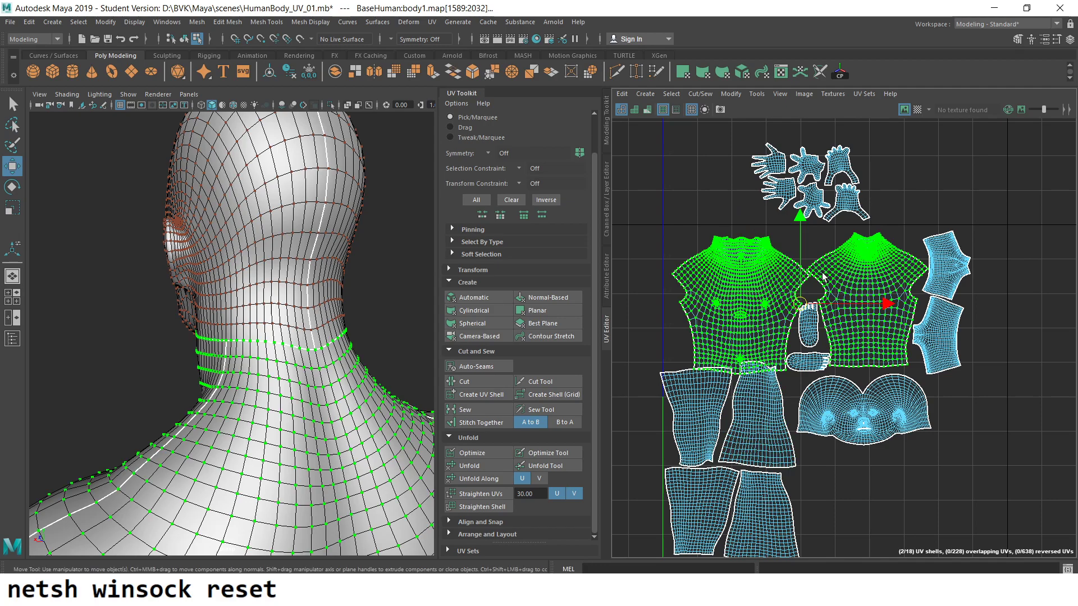
left_click(839, 297, "shift")
scroll(837, 325, "up", 2)
left_click_drag(765, 274, 768, 265)
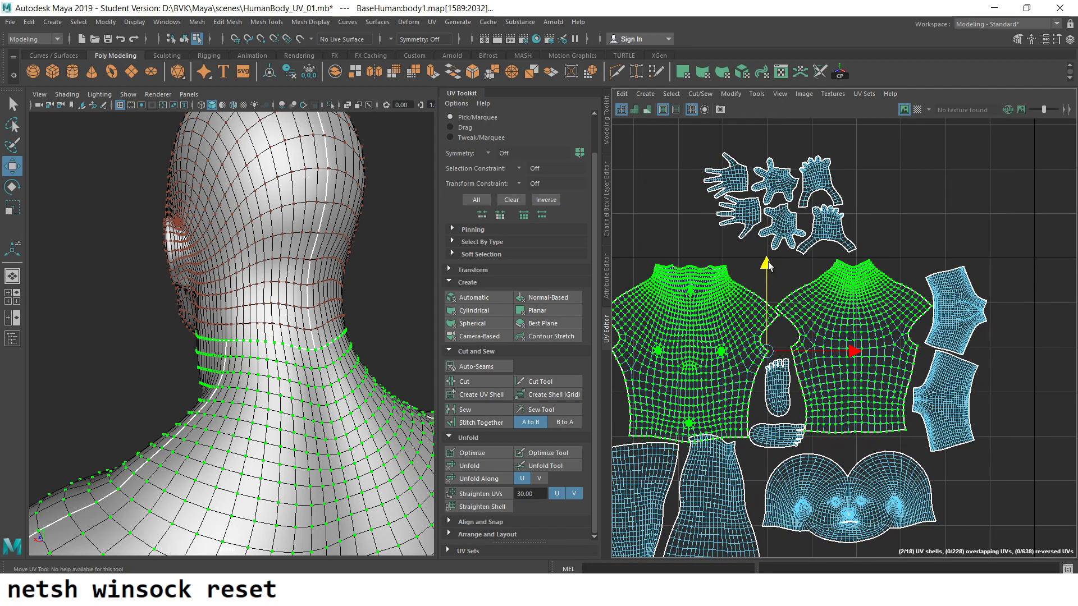
scroll(771, 292, "up", 2)
mouse_move(929, 413)
middle_mouse_down("alt")
mouse_move(901, 399)
mouse_move(879, 362)
middle_mouse_up("alt")
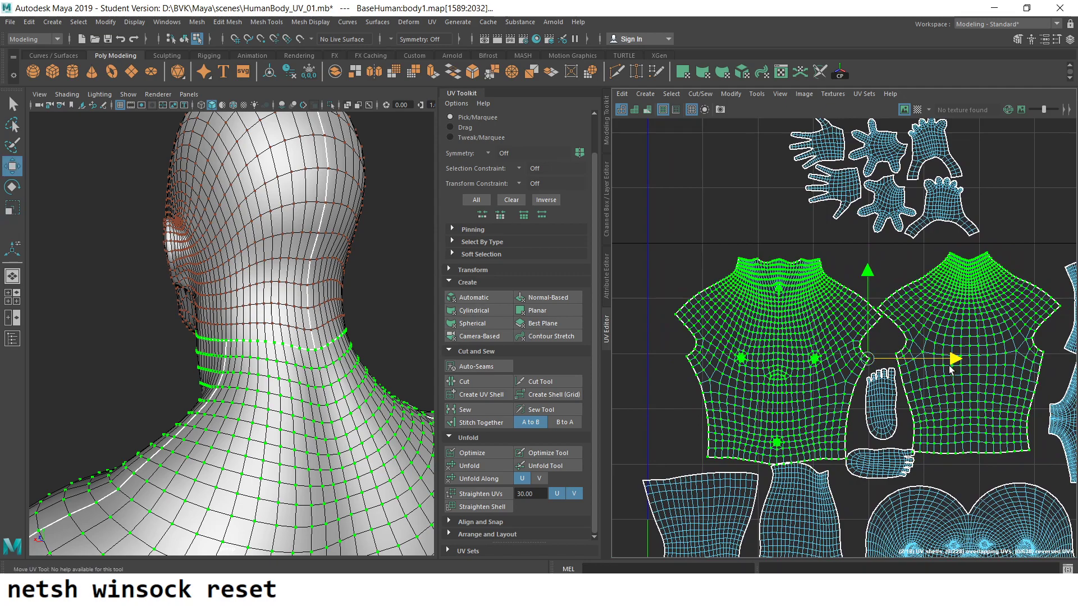
middle_click_drag(948, 368, 935, 382)
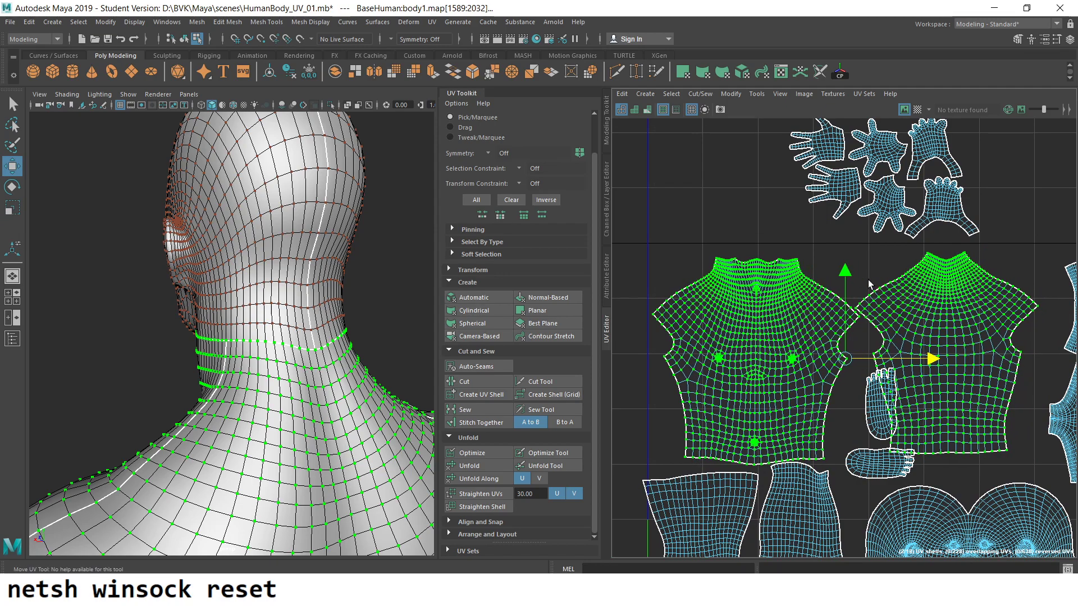
middle_click_drag(839, 273, 827, 276)
- Raise the left leg shell, slightly enlarge both leg shells, and shift them right
scroll(828, 276, "up", 2)
middle_click_drag(828, 336, 912, 169, "alt")
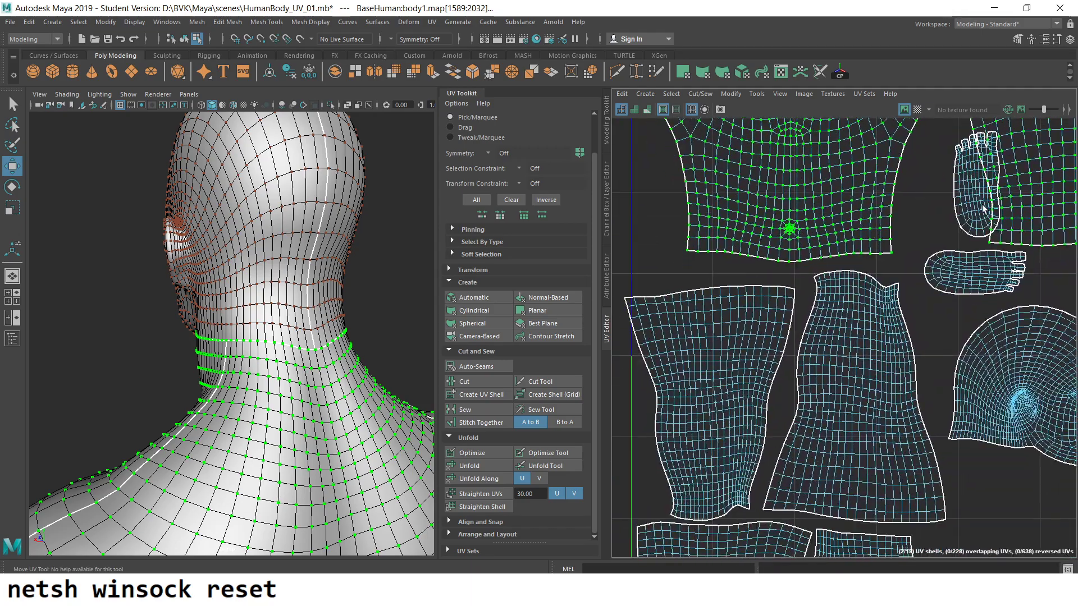
middle_click_drag(912, 425, 913, 386, "alt")
left_click(746, 367)
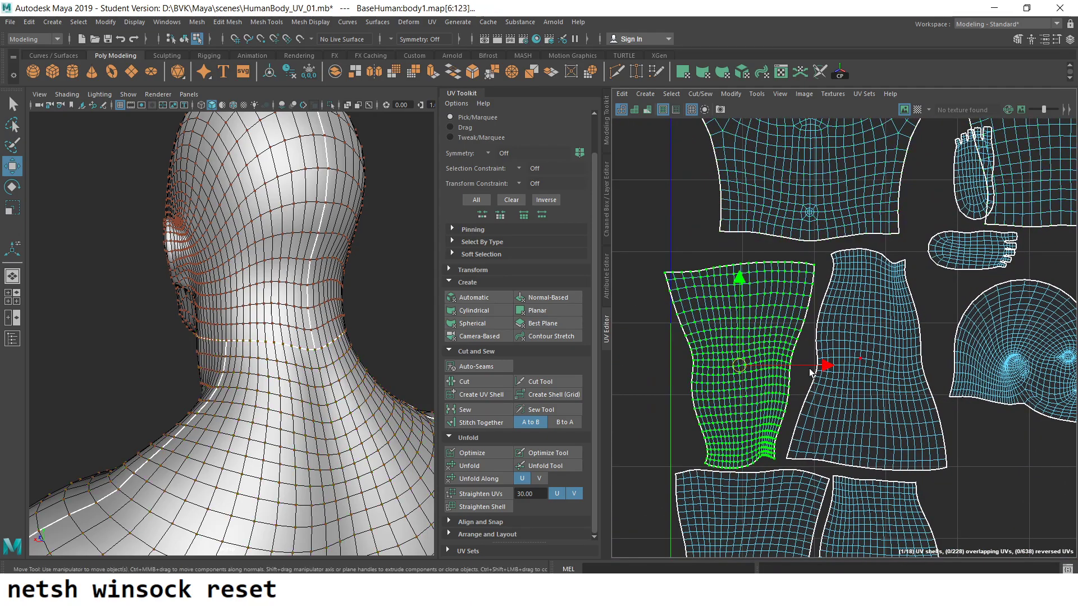
left_click_drag(731, 284, 738, 268)
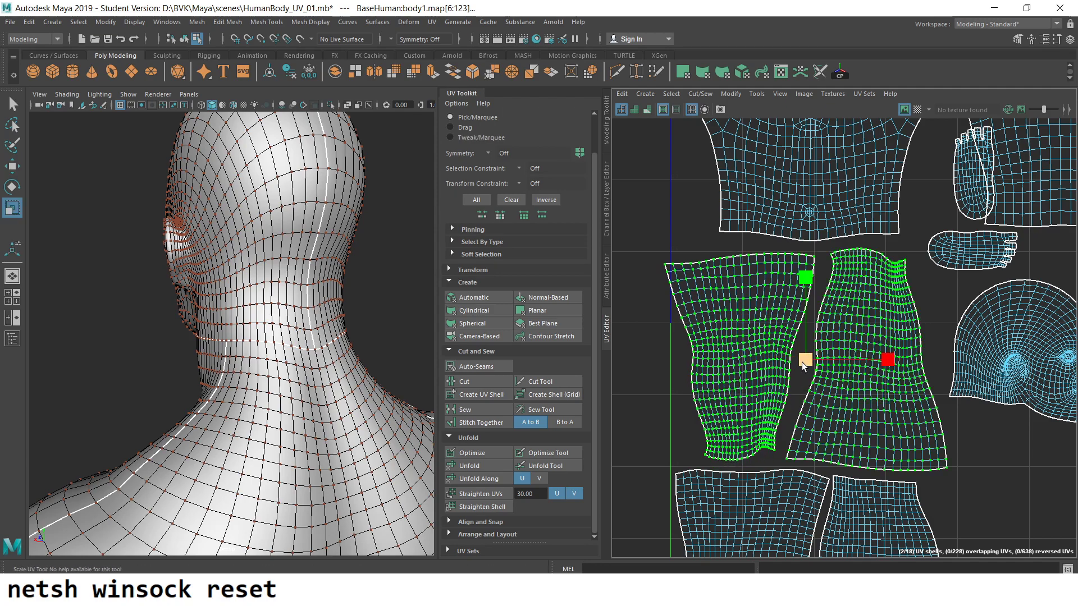
left_click_drag(802, 362, 806, 362)
key("w")
left_click_drag(883, 362, 899, 361)
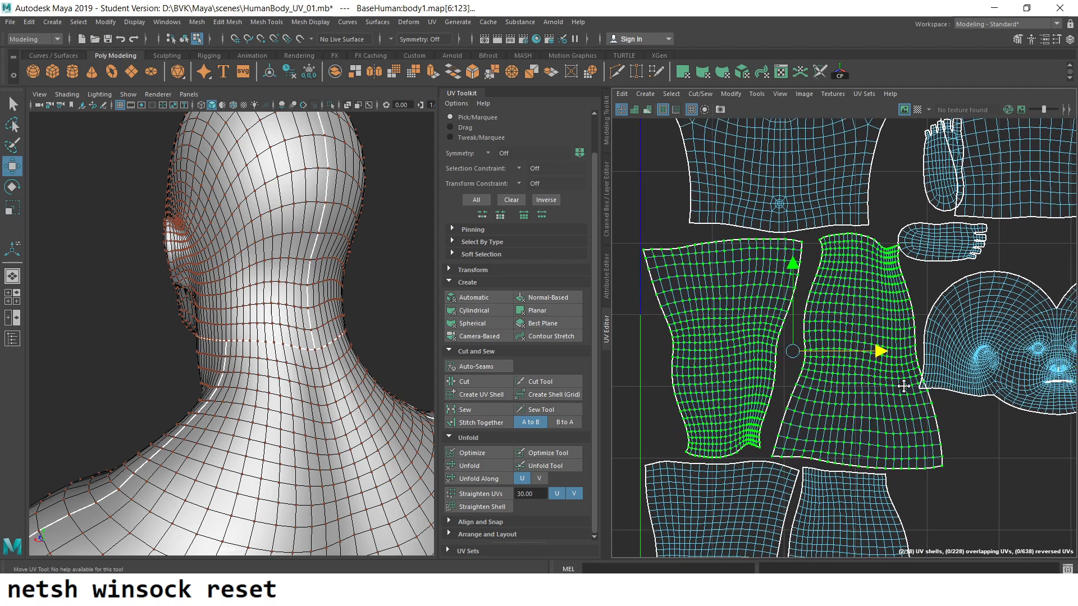
mouse_move(898, 361)
middle_mouse_down("alt")
mouse_move(804, 329)
mouse_move(822, 329)
middle_mouse_up("alt")
left_click(841, 287)
- Rotate the head shell a quarter turn, scale it up, and place it right of the leg shells
scroll(898, 365, "down", 3)
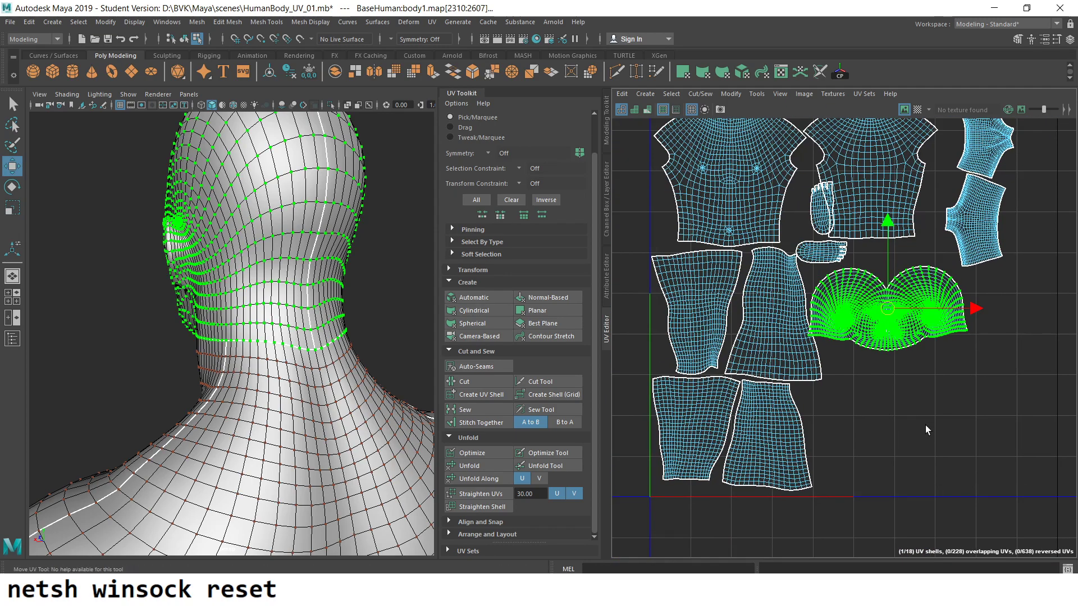
left_click_drag(933, 239, 968, 372)
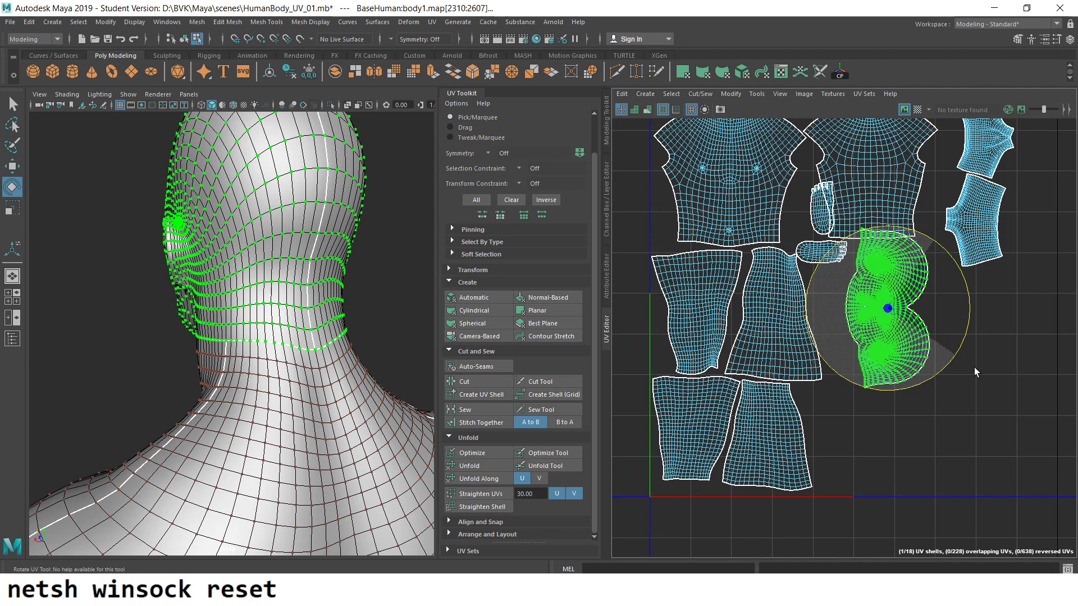
middle_click_drag(974, 367, 858, 365, "alt")
key("w")
mouse_move(775, 314)
left_mouse_down()
mouse_move(848, 372)
mouse_move(924, 396)
left_mouse_up()
key("r")
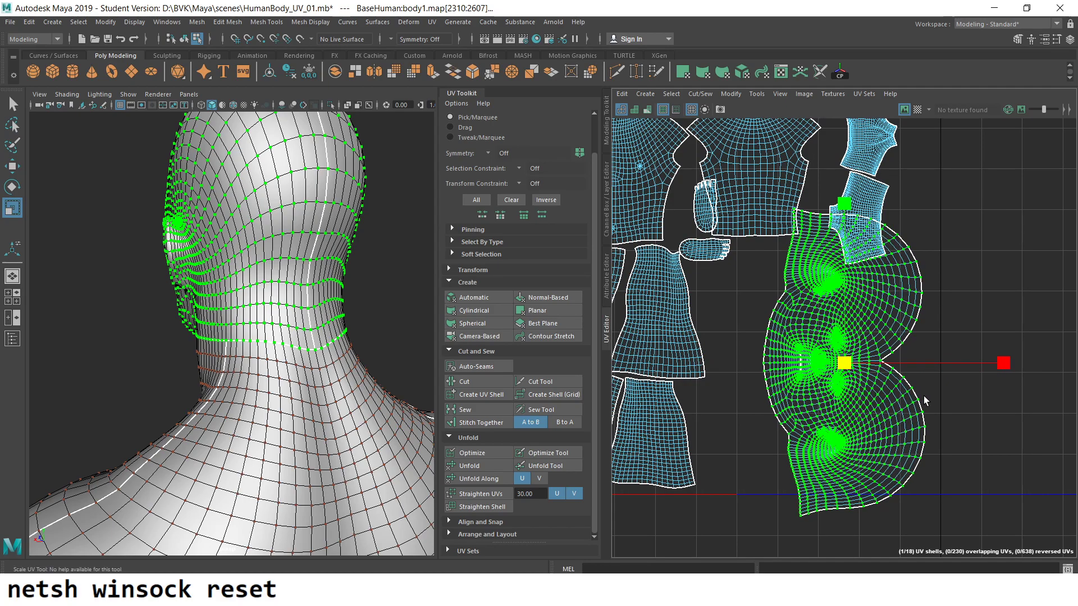
key("w")
mouse_move(842, 366)
left_mouse_down()
mouse_move(854, 341)
mouse_move(788, 333)
left_mouse_up()
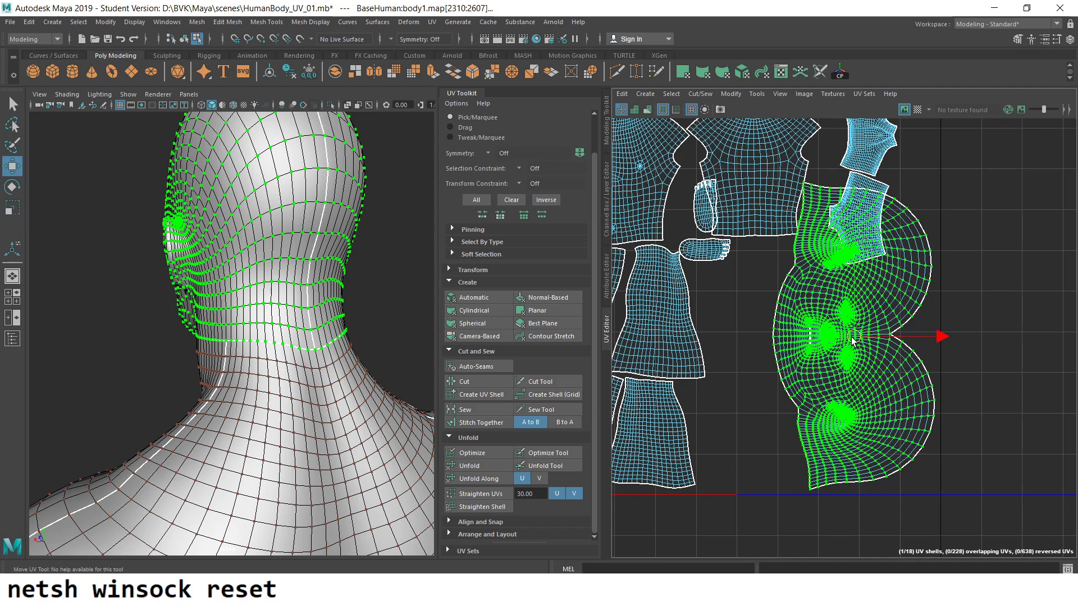
scroll(785, 336, "up", 2)
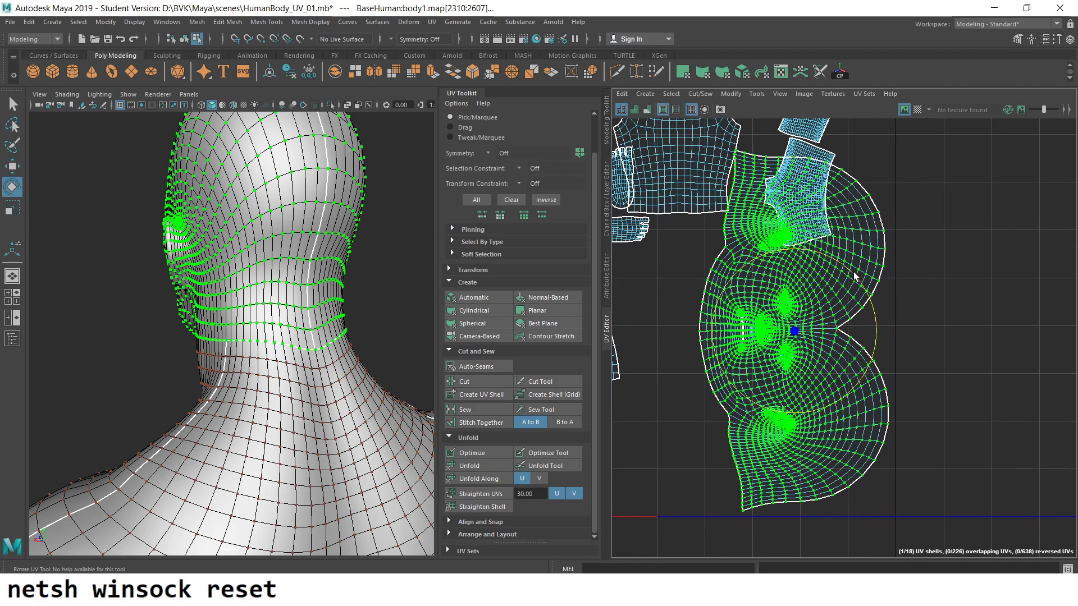
left_click_drag(854, 277, 855, 278)
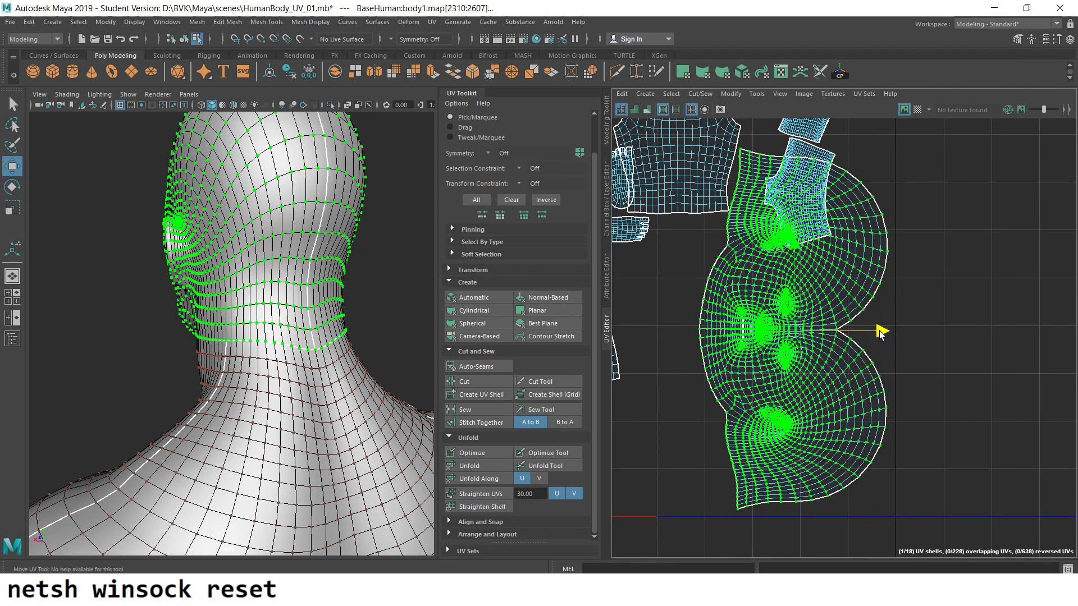
left_click_drag(880, 332, 883, 333)
- Slightly enlarge the hexagonal shell and move it down beside the leg shells
middle_click_drag(807, 230, 818, 367, "alt")
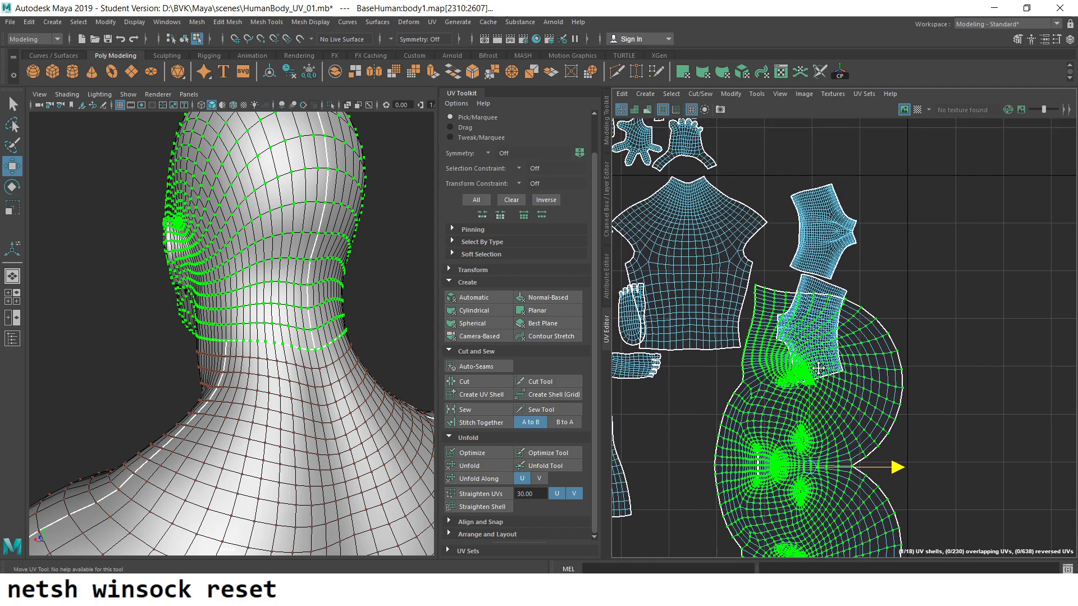
left_click(820, 240)
middle_click_drag(820, 240, 845, 317, "alt")
key("r")
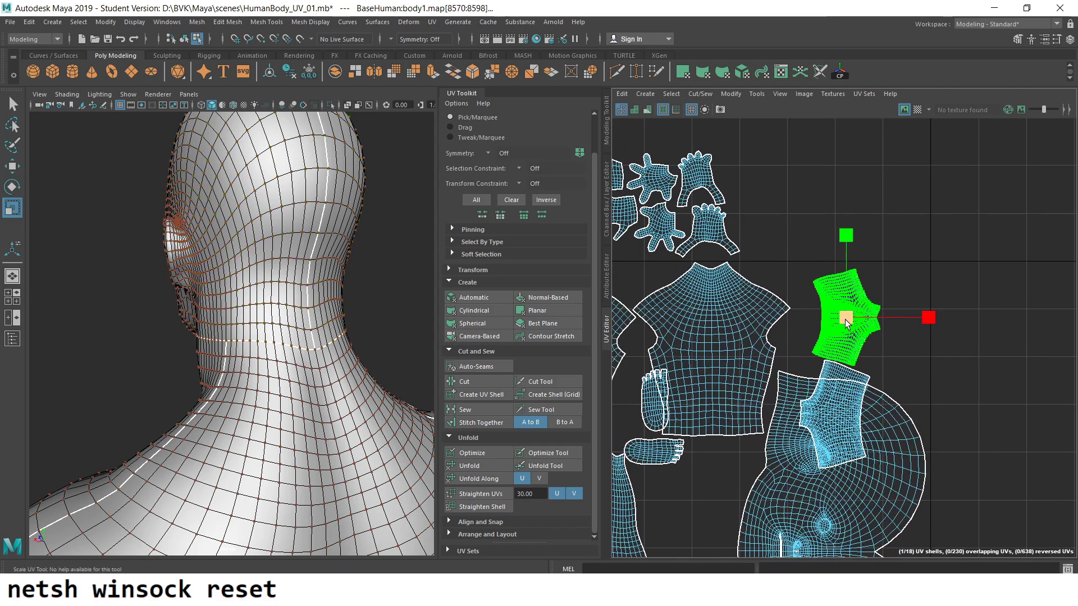
left_click_drag(855, 330, 858, 331)
mouse_move(855, 346)
middle_mouse_down("alt")
mouse_move(837, 313)
mouse_move(847, 368)
mouse_move(945, 282)
middle_mouse_up("alt")
scroll(837, 313, "down", 3)
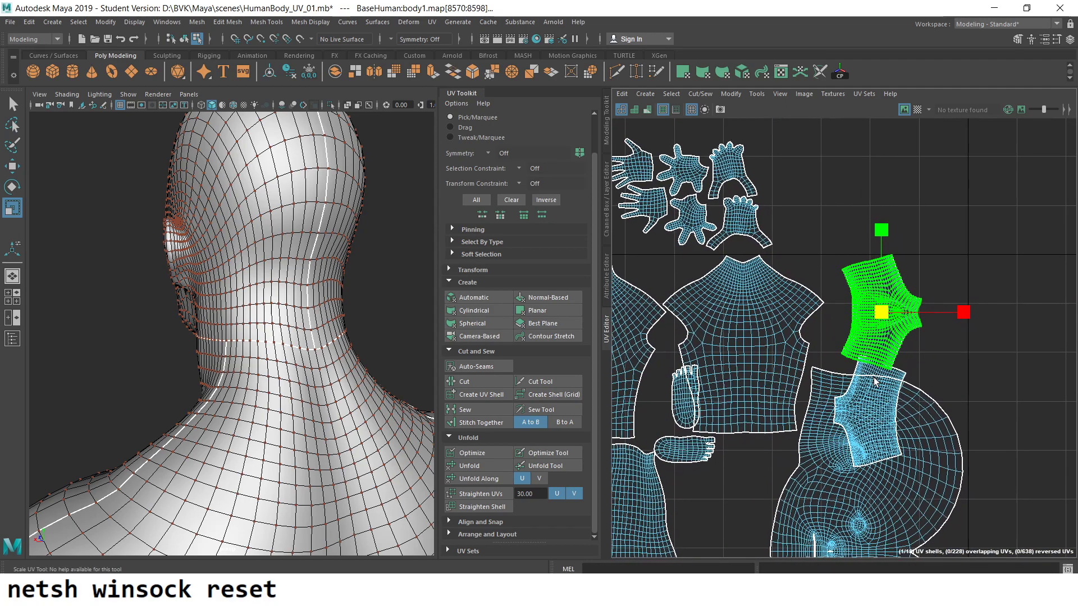
scroll(995, 235, "up", 2)
left_click_drag(977, 219, 778, 430)
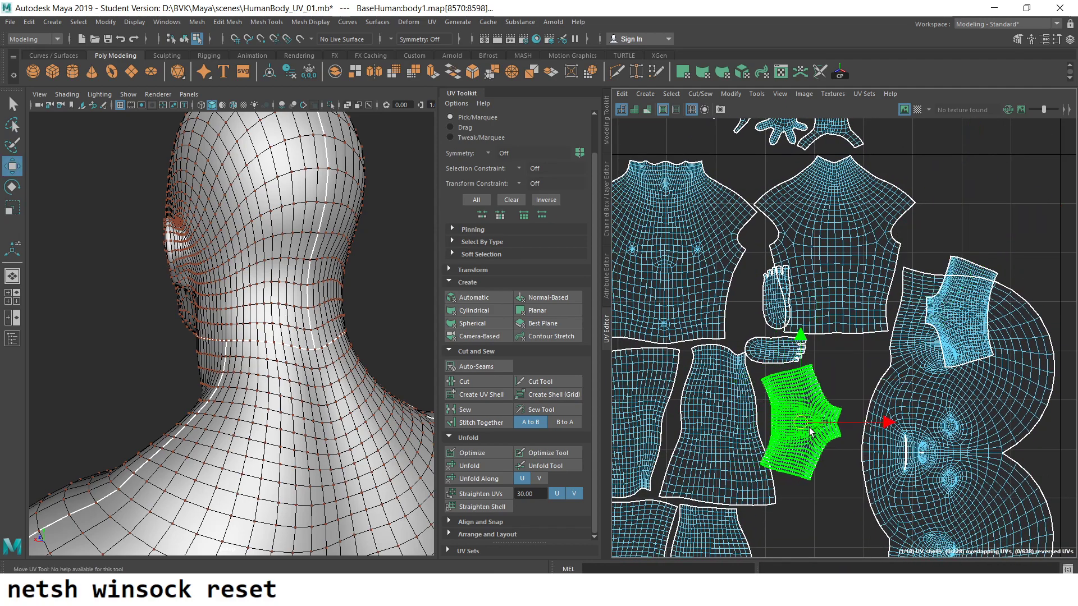
- Move the shell overlapping the head below the foot shell, and nudge the foot shell into the torso gap
middle_click_drag(820, 429, 825, 337, "alt")
left_click(978, 185)
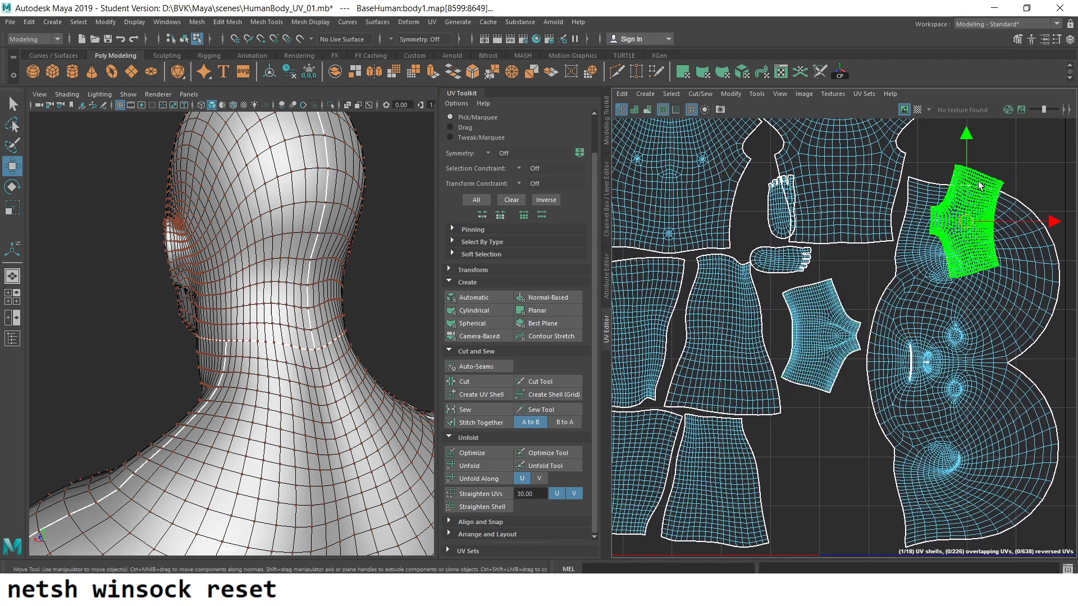
left_click_drag(965, 224, 808, 456)
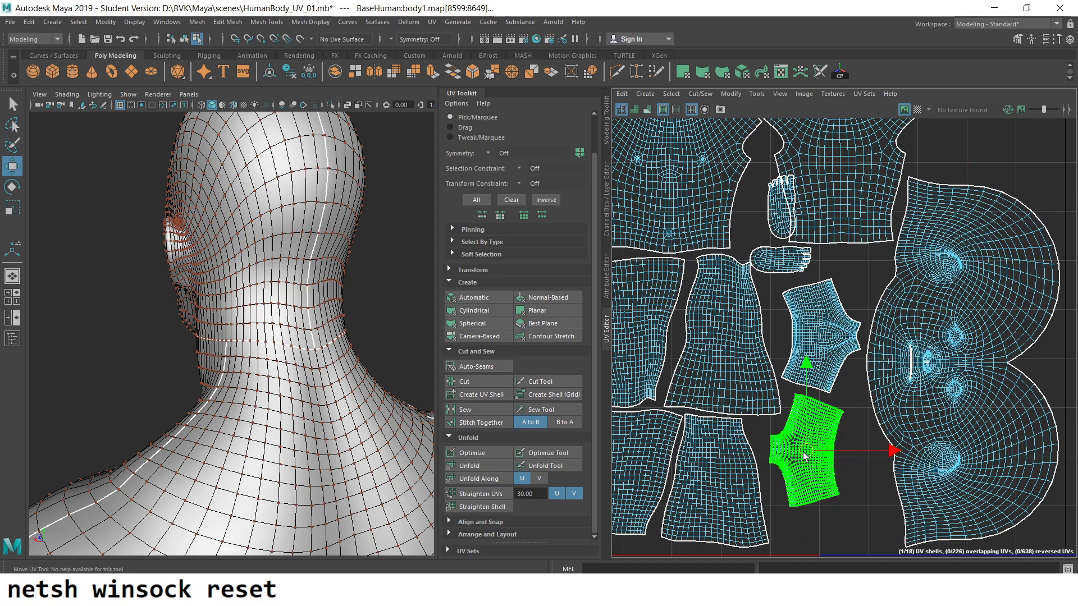
middle_click_drag(804, 455, 809, 553, "alt")
left_click(786, 297)
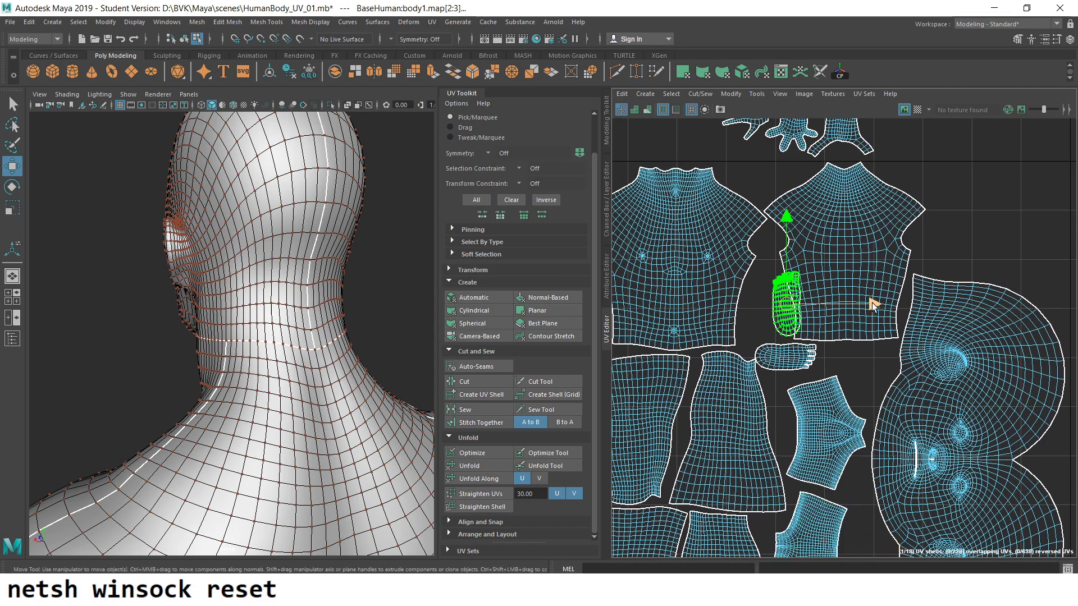
scroll(771, 315, "up", 2)
left_click(806, 380)
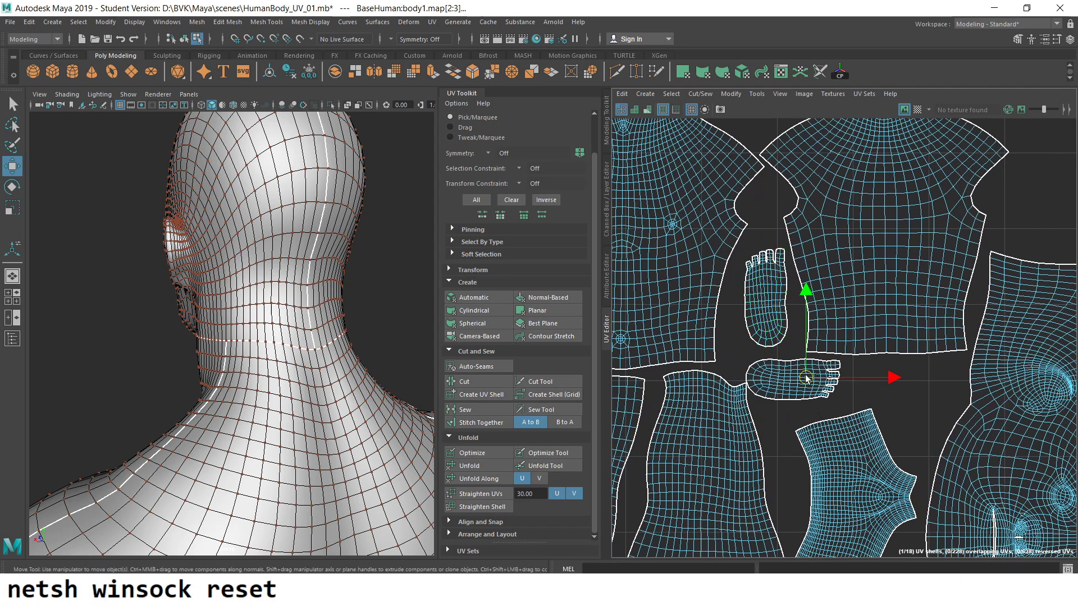
left_click_drag(800, 387, 810, 393)
scroll(806, 325, "down", 2)
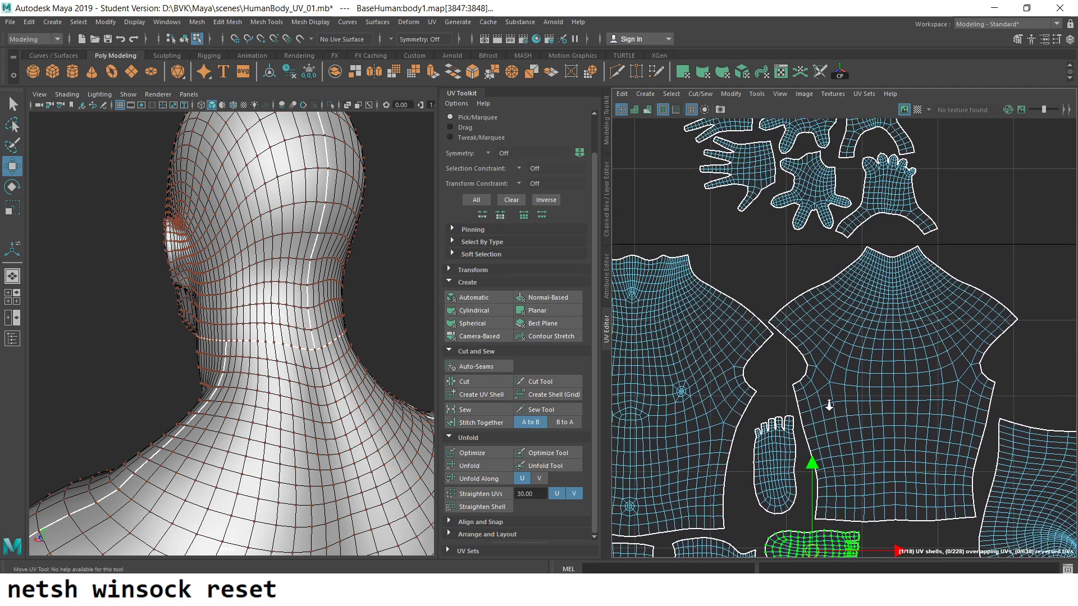
scroll(712, 312, "down", 2)
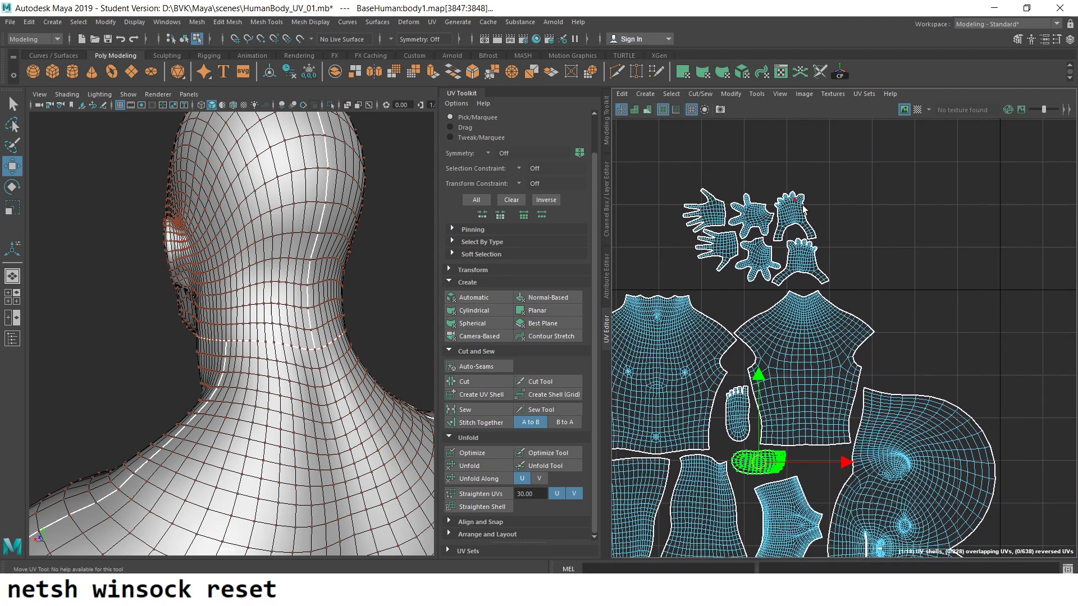
left_click(715, 217)
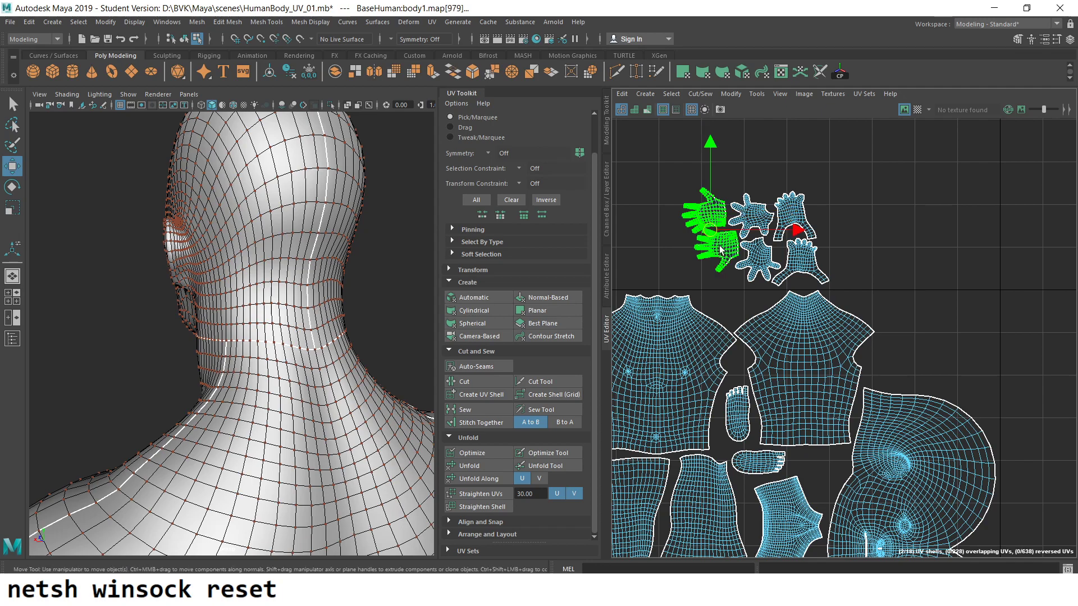
- Move the two hand shells right of the torso, scale them up, and rotate one clockwise
mouse_move(719, 240)
left_mouse_down()
mouse_move(867, 281)
mouse_move(965, 352)
left_mouse_up()
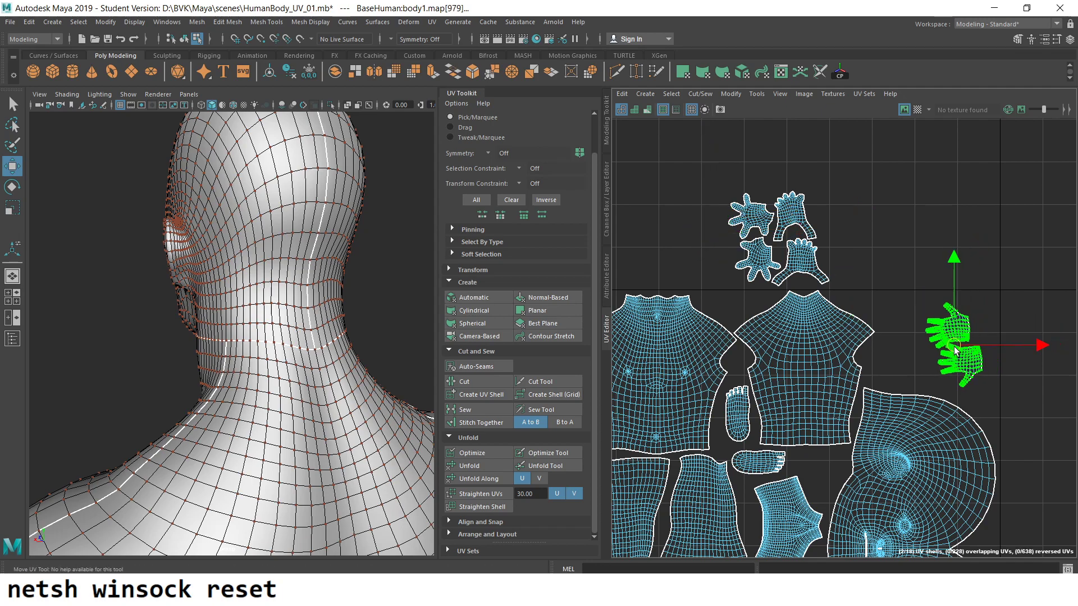
key("f")
scroll(898, 314, "down", 2)
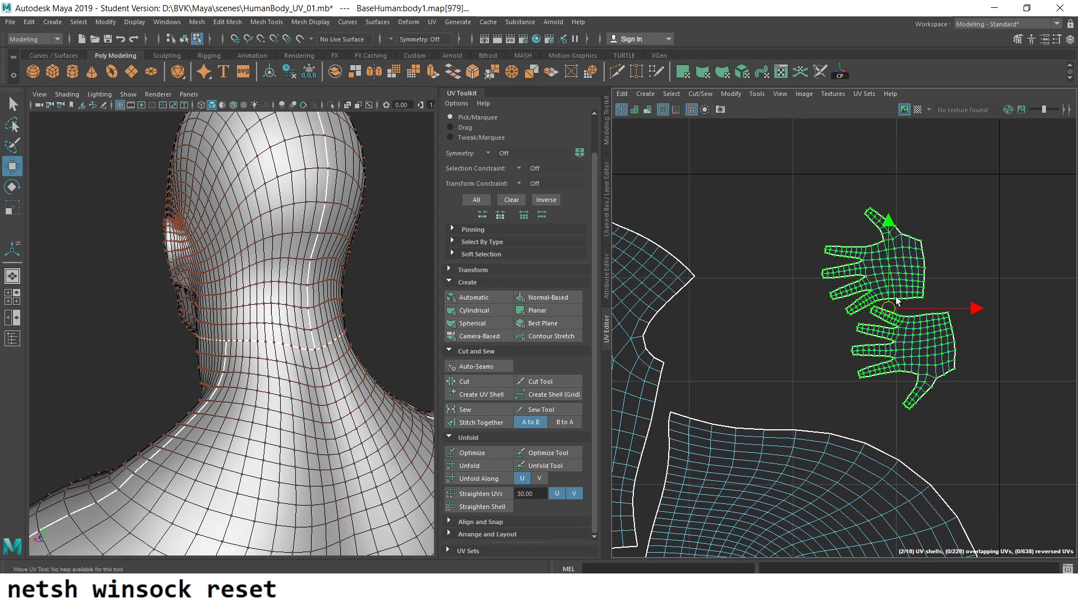
left_click_drag(910, 319, 925, 324)
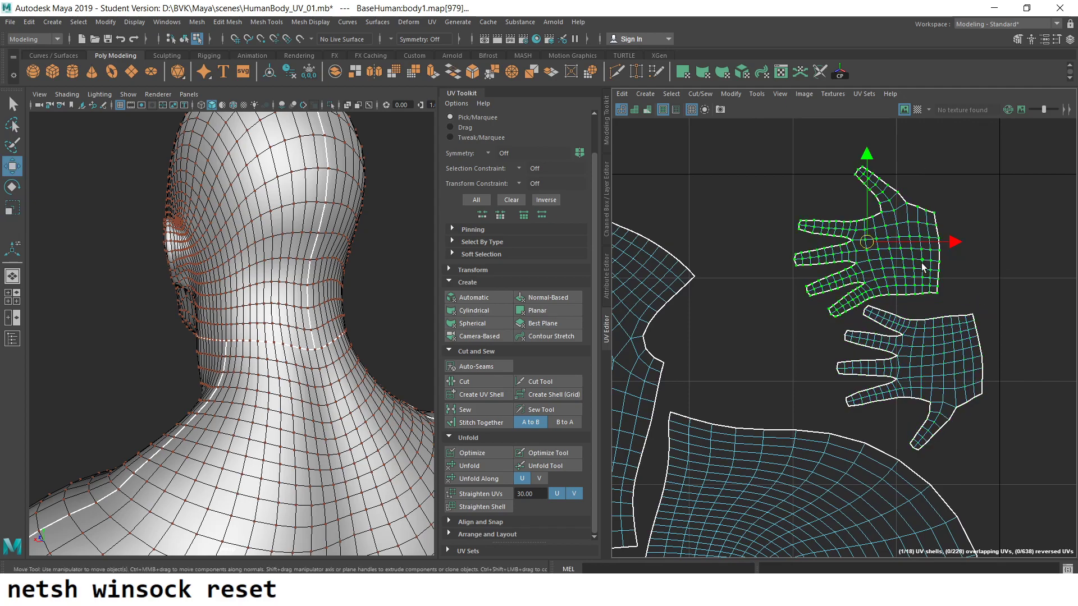
left_click_drag(874, 252, 777, 254)
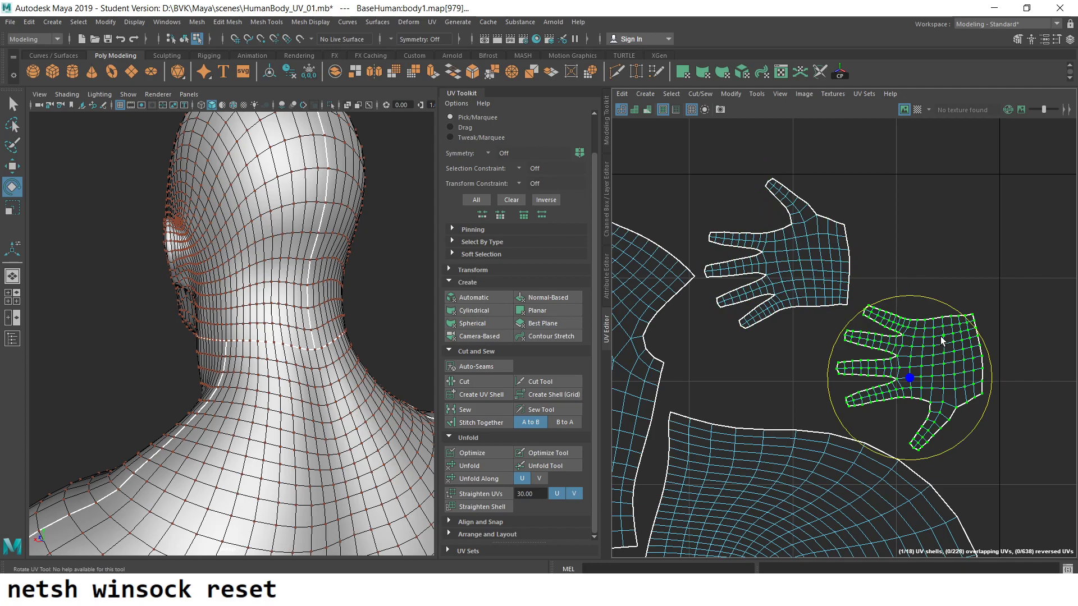
left_click_drag(937, 302, 995, 395)
key("r")
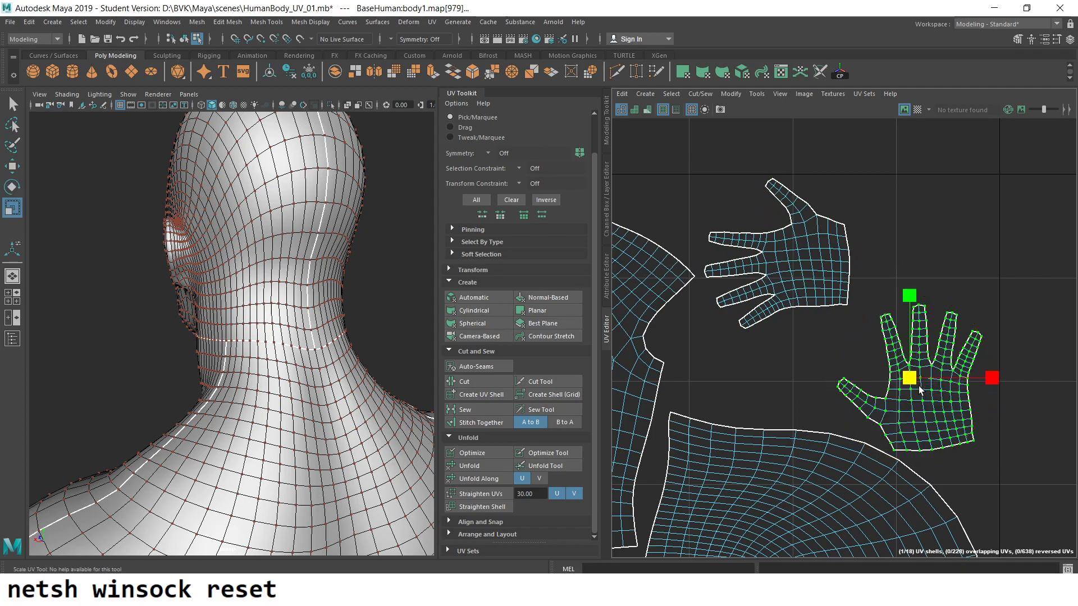
key("w")
left_click_drag(909, 380, 901, 364)
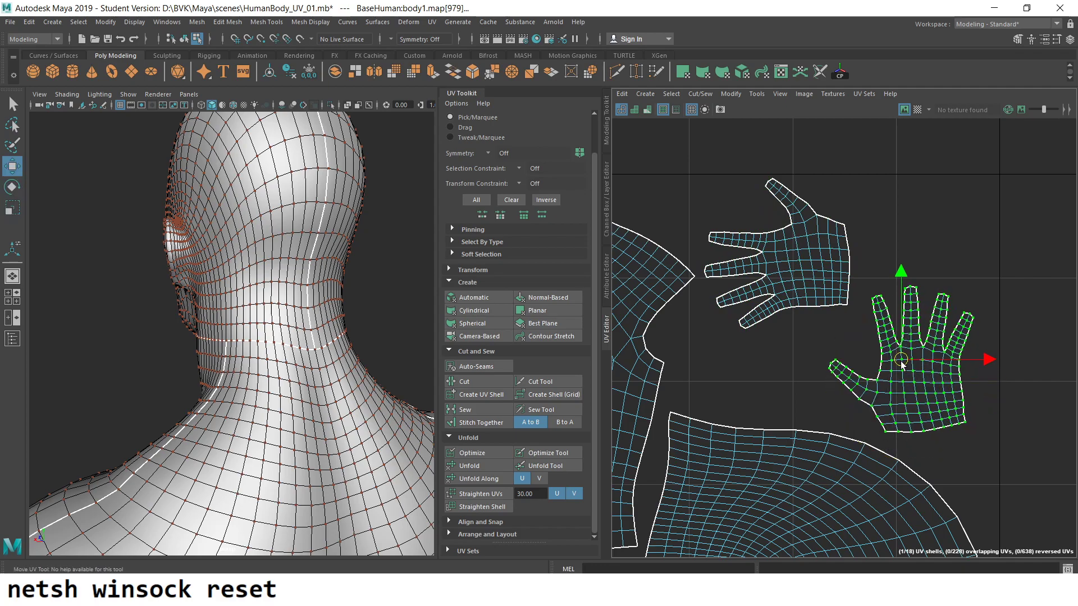
- Enlarge the hand shells slightly and reposition the left and right hands side by side
left_click(807, 275, "shift")
key("r")
left_click_drag(846, 314, 858, 318)
key("w")
left_click(809, 260)
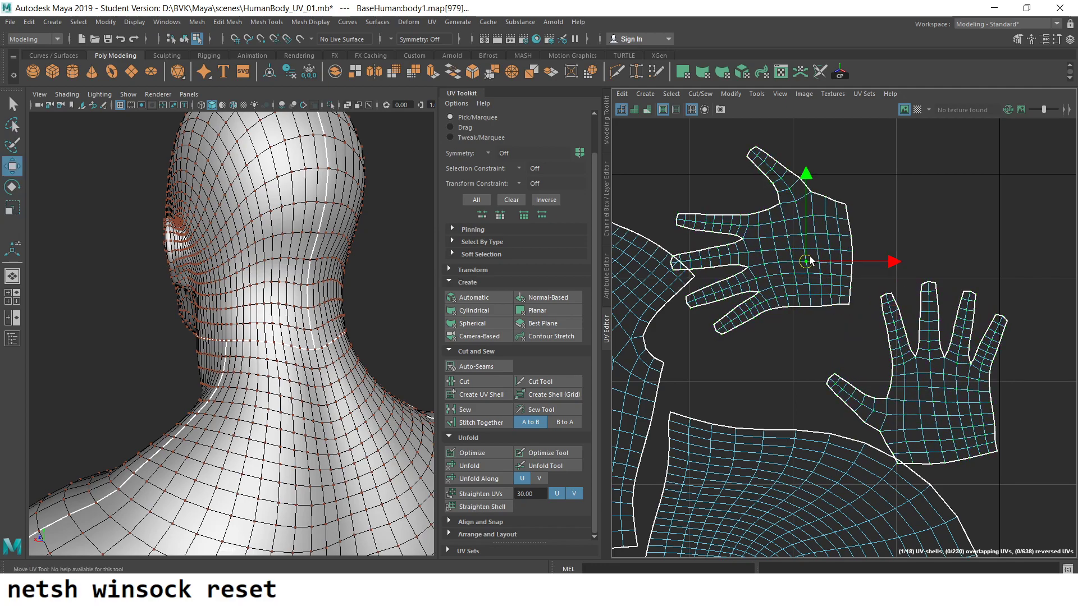
left_click_drag(767, 243, 777, 278)
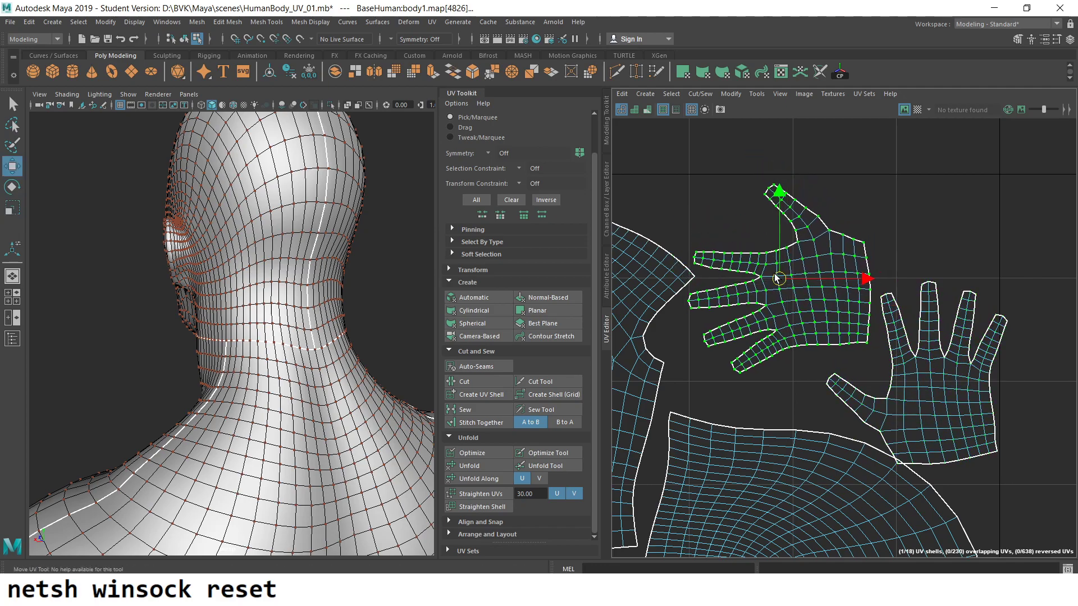
left_click(962, 394)
left_click_drag(916, 372, 909, 356)
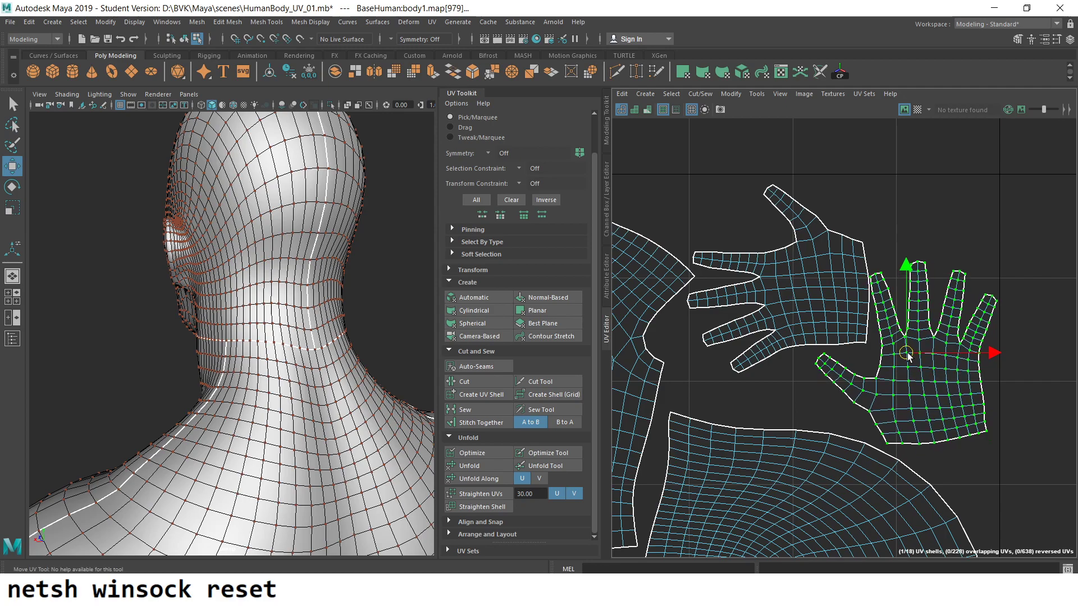
- Rotate the left hand shell upright, fingers up, and deselect it
left_click(857, 262)
key("e")
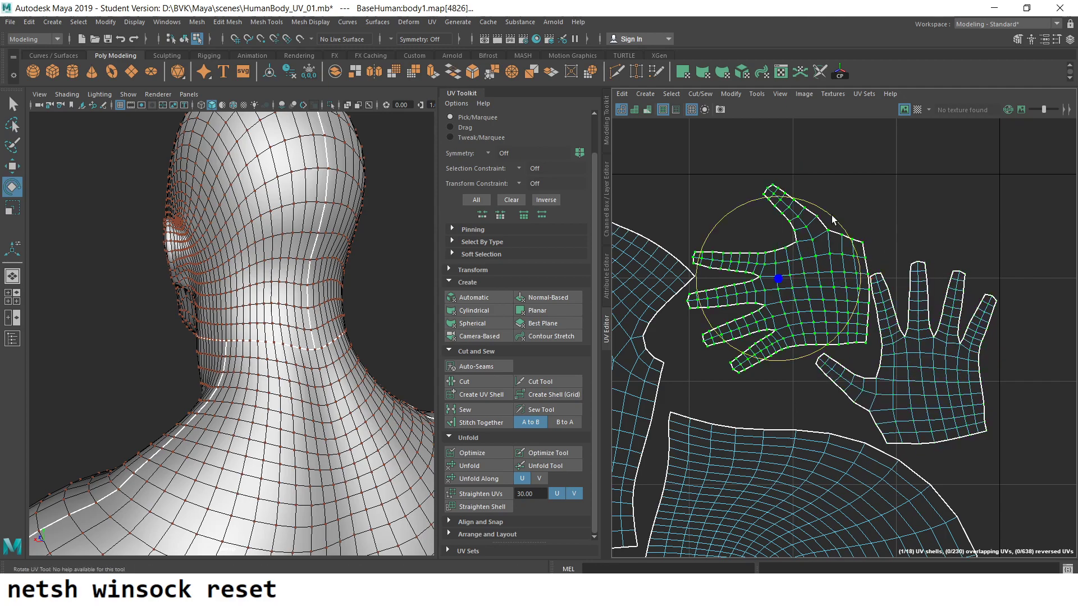
left_click_drag(830, 215, 813, 366)
key("w")
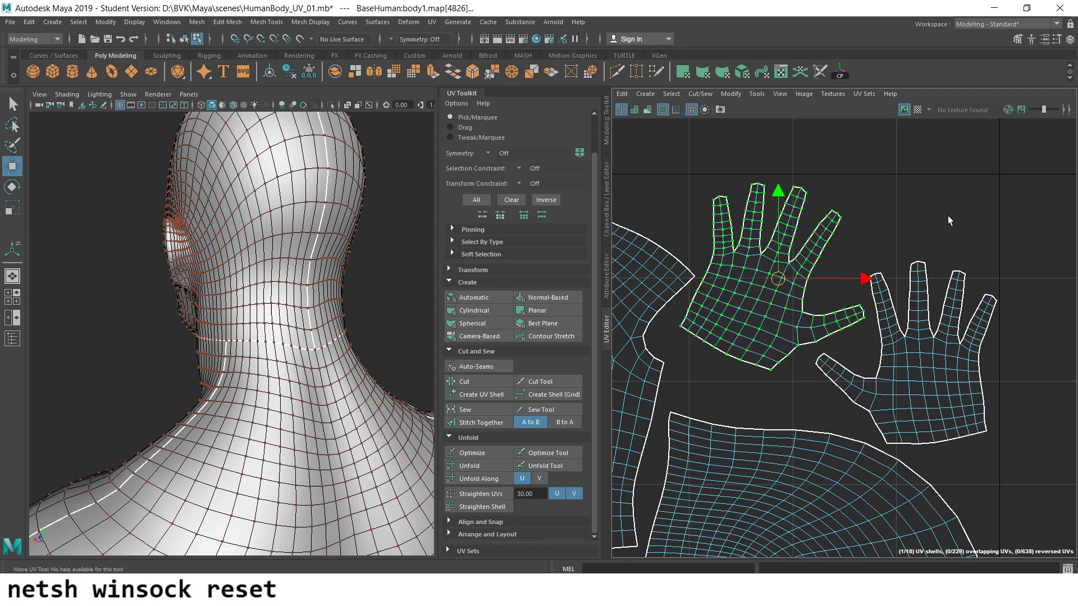
left_click(947, 216)
scroll(699, 306, "down", 5)
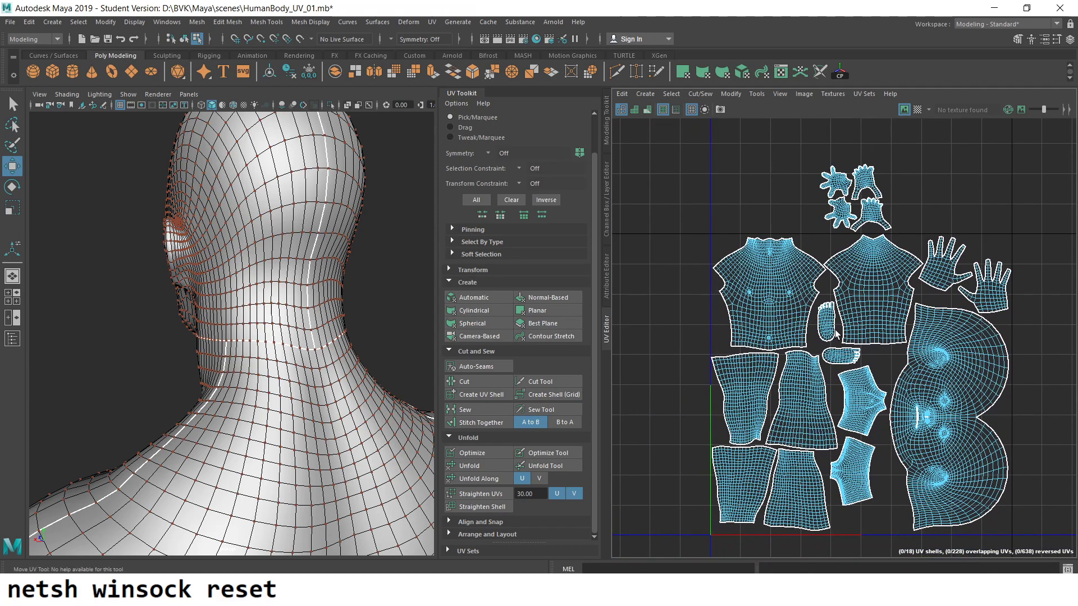
- Select the small shells at the top and move them below the torso shell
left_click_drag(787, 138, 940, 218)
right_click_drag(866, 203, 932, 216, "ctrl")
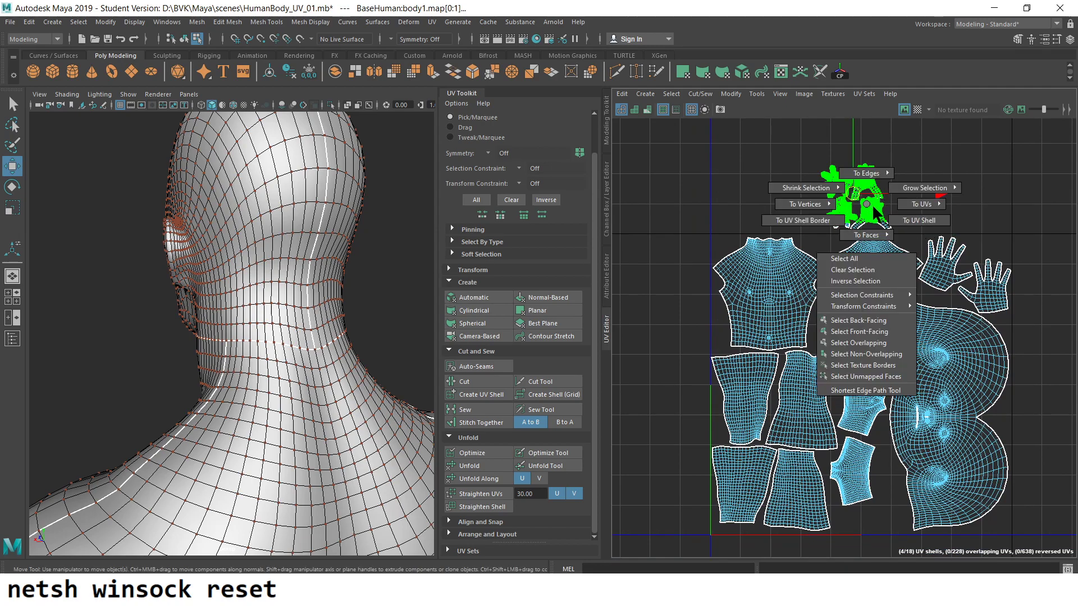
right_click_drag(871, 204, 894, 215)
left_click_drag(852, 205, 878, 457)
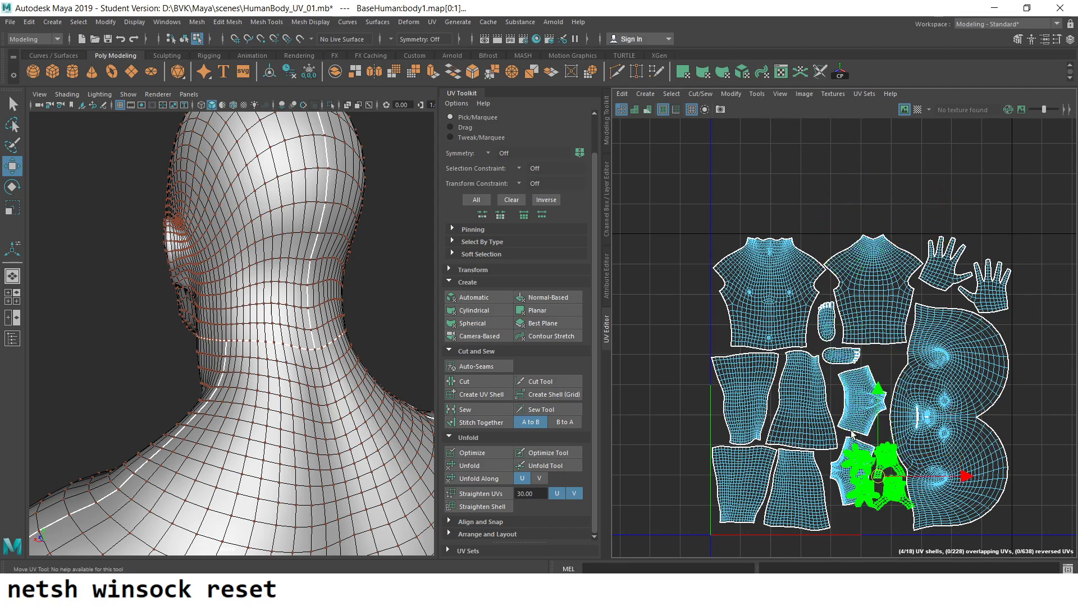
scroll(808, 242, "up", 3)
scroll(817, 258, "up", 2)
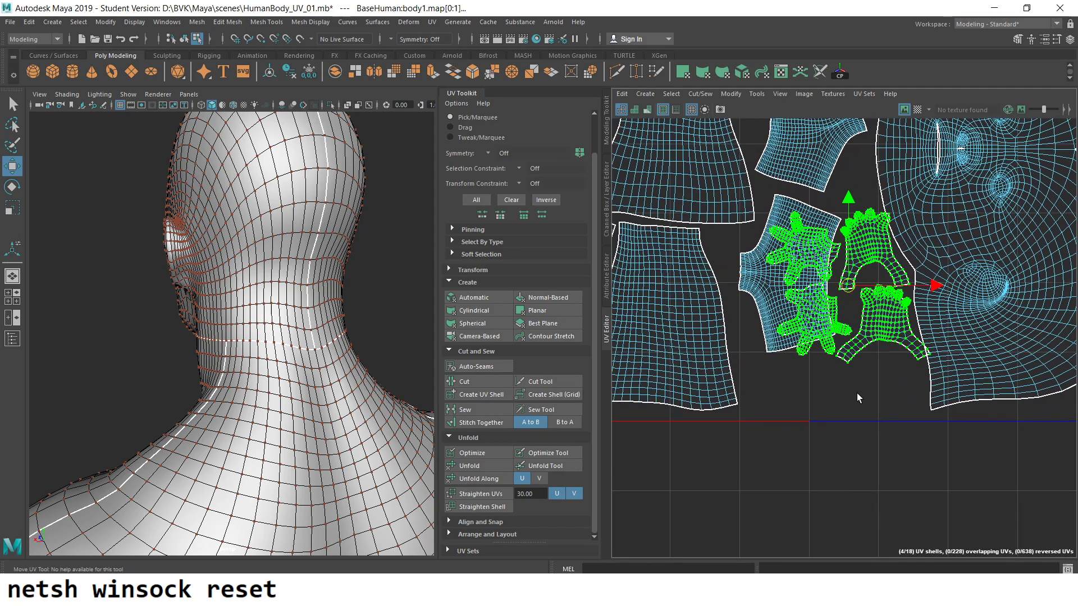
middle_click_drag(857, 398, 852, 553)
left_click(954, 477)
- Move two of the small shells up into the open gap in the layout
left_click(806, 411)
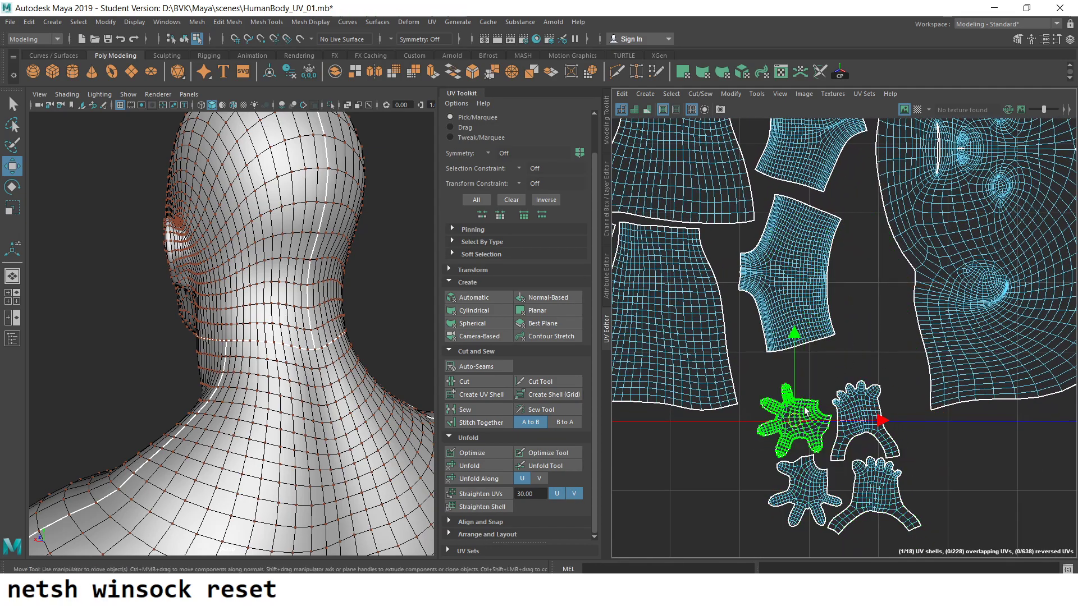
left_click_drag(795, 426, 871, 276)
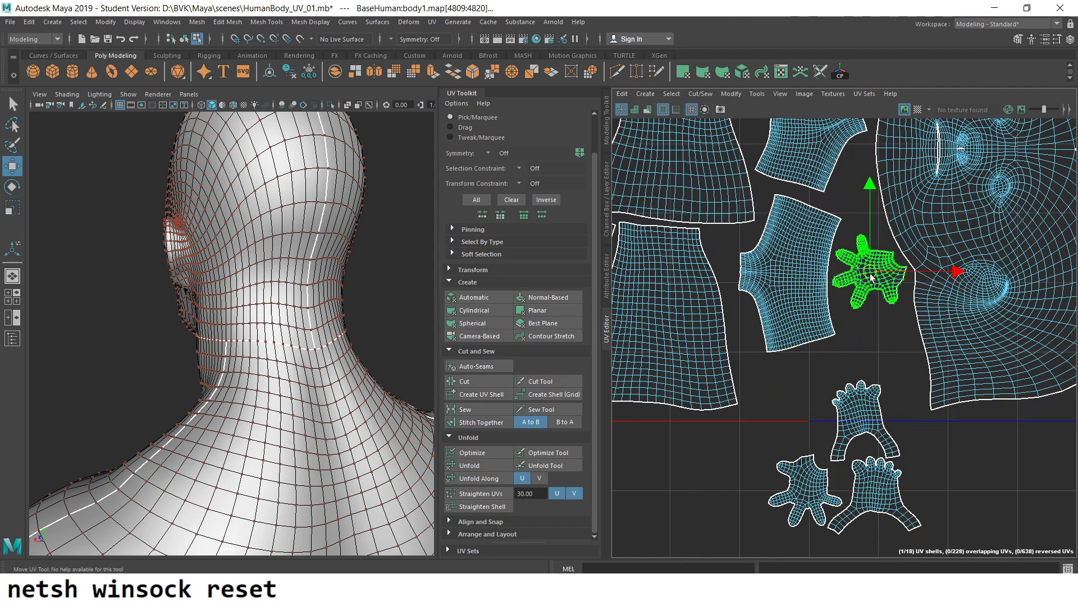
left_click(809, 479)
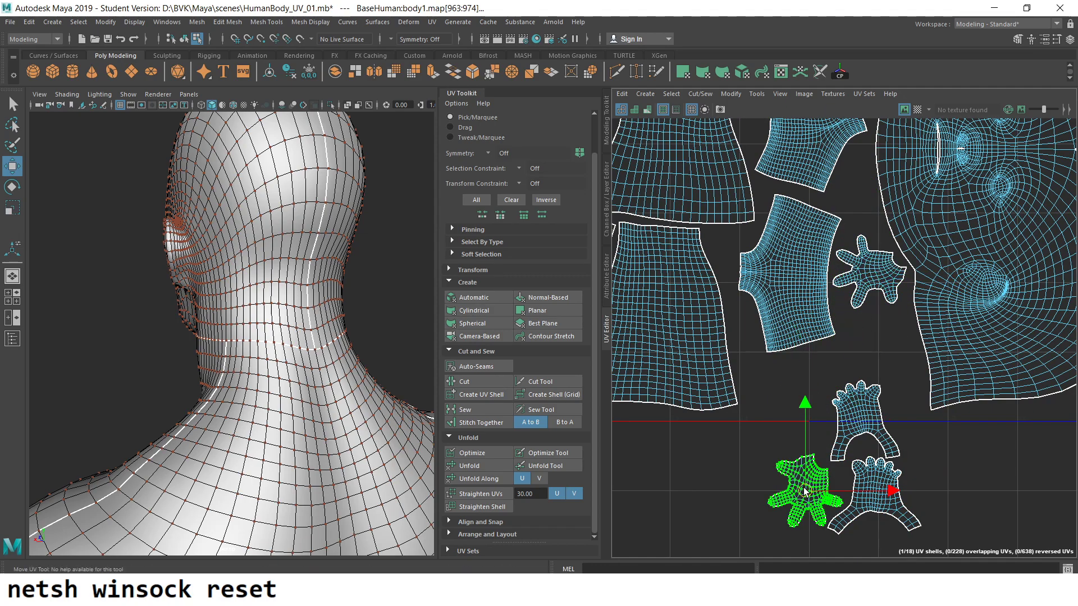
left_click_drag(800, 487, 799, 396)
scroll(797, 452, "up", 3)
scroll(873, 446, "up", 2)
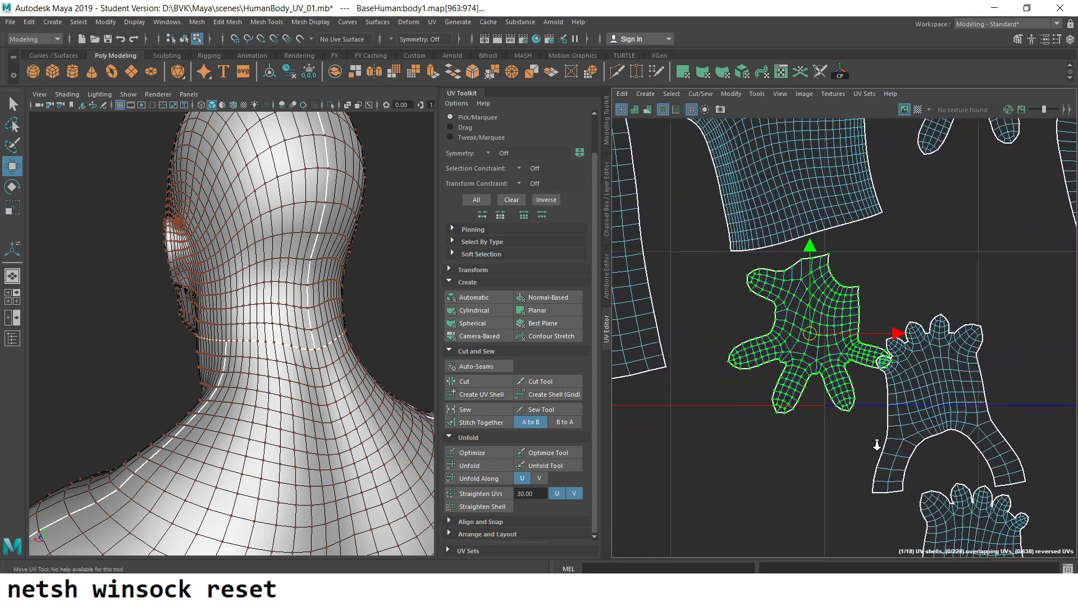
scroll(873, 445, "up", 1)
left_click_drag(787, 332, 825, 309)
scroll(825, 310, "down", 3)
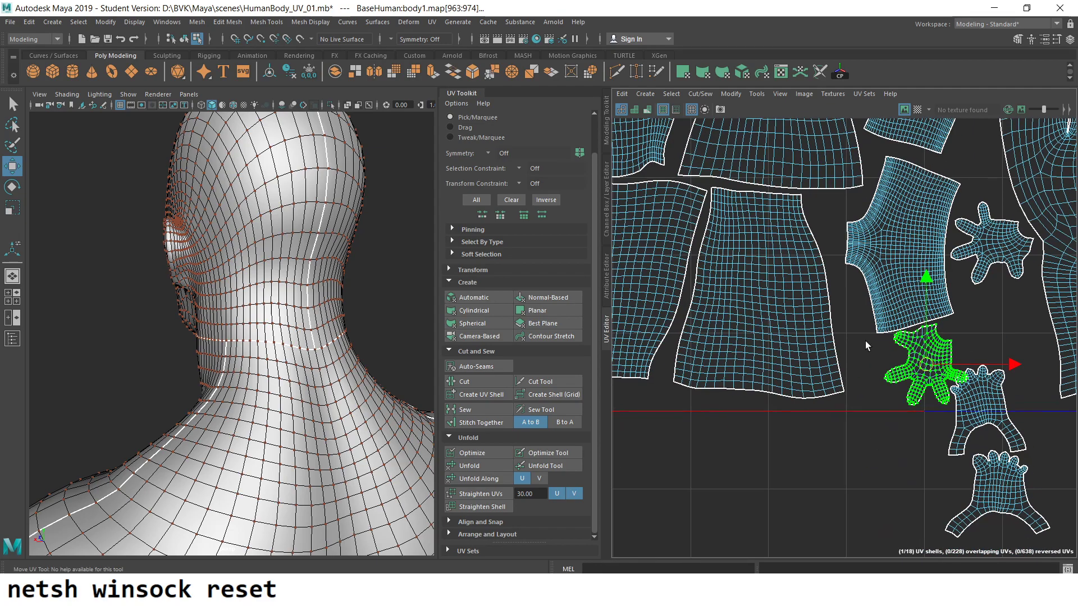
scroll(779, 420, "up", 2)
- Move the remaining two small shells up, one beside the leg shell
left_click(846, 394)
left_click_drag(853, 422, 889, 335)
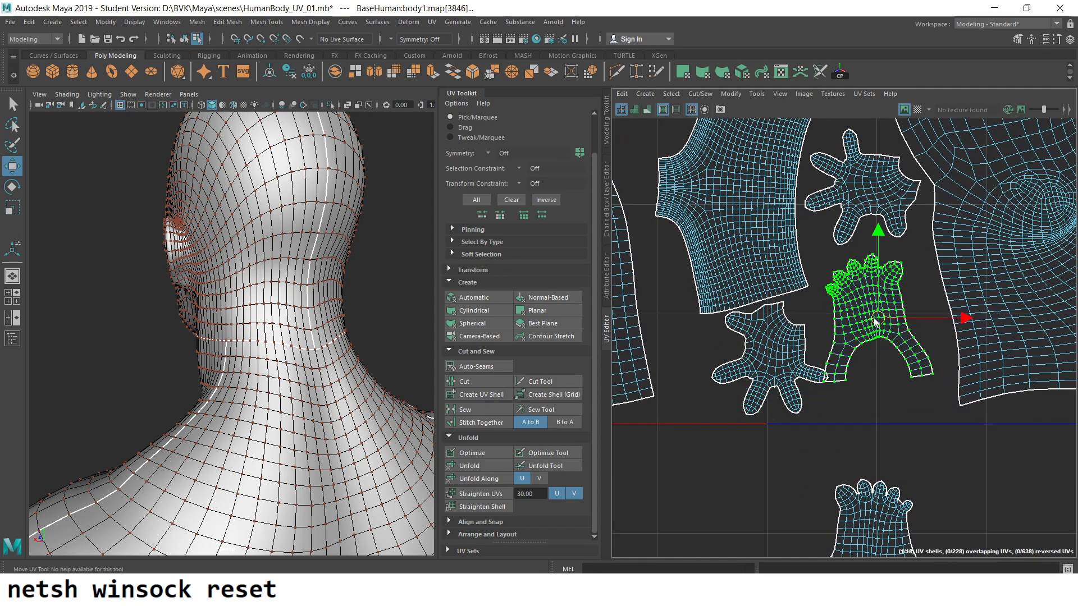
scroll(1014, 425, "down", 3)
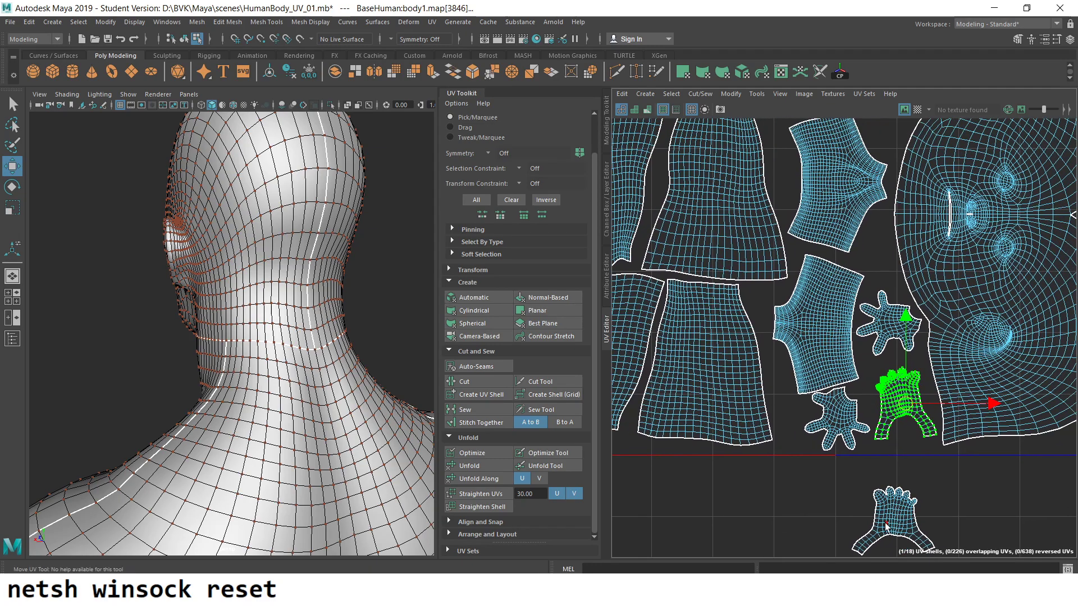
left_click(903, 494)
left_click_drag(893, 437, 899, 186)
scroll(864, 449, "down", 1)
scroll(865, 493, "up", 4)
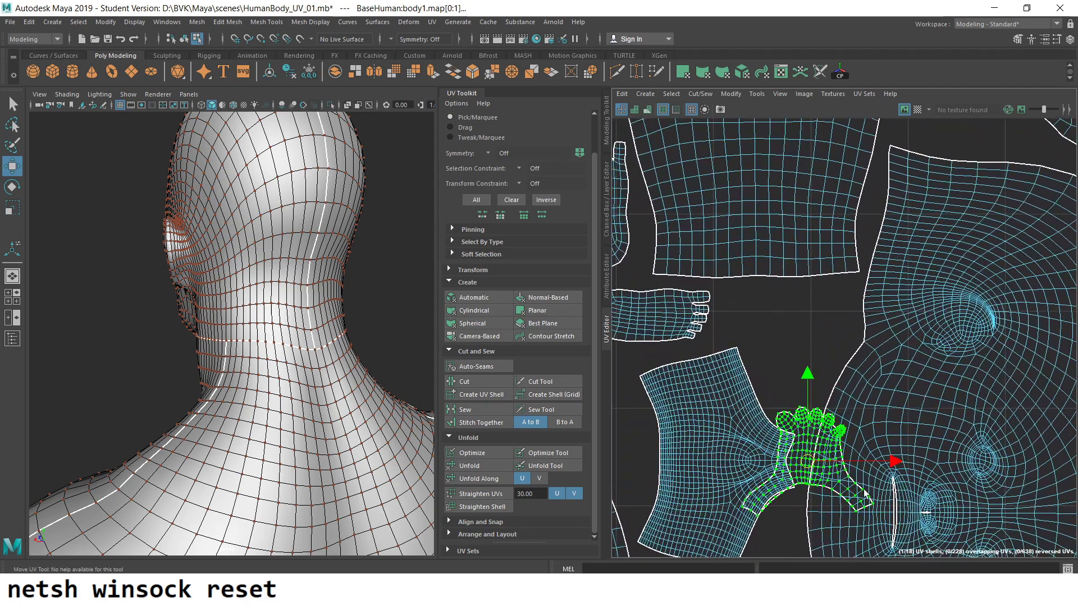
mouse_move(812, 465)
left_mouse_down()
mouse_move(789, 337)
mouse_move(765, 400)
left_mouse_up()
- Flip the last small foot shell toes-down, then view all 18 packed shells and deselect
key("e")
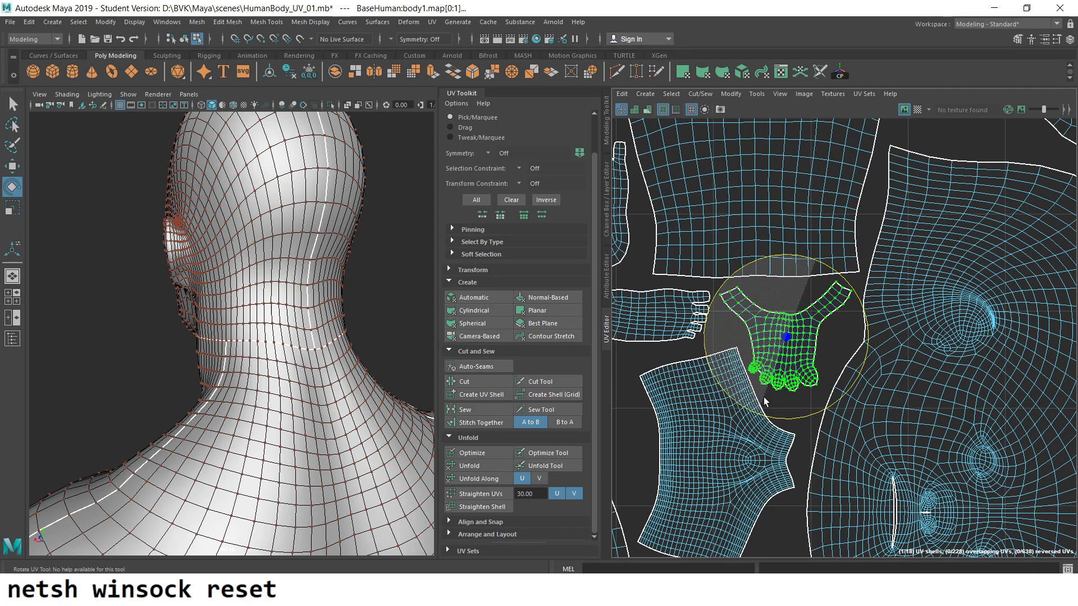
key("w")
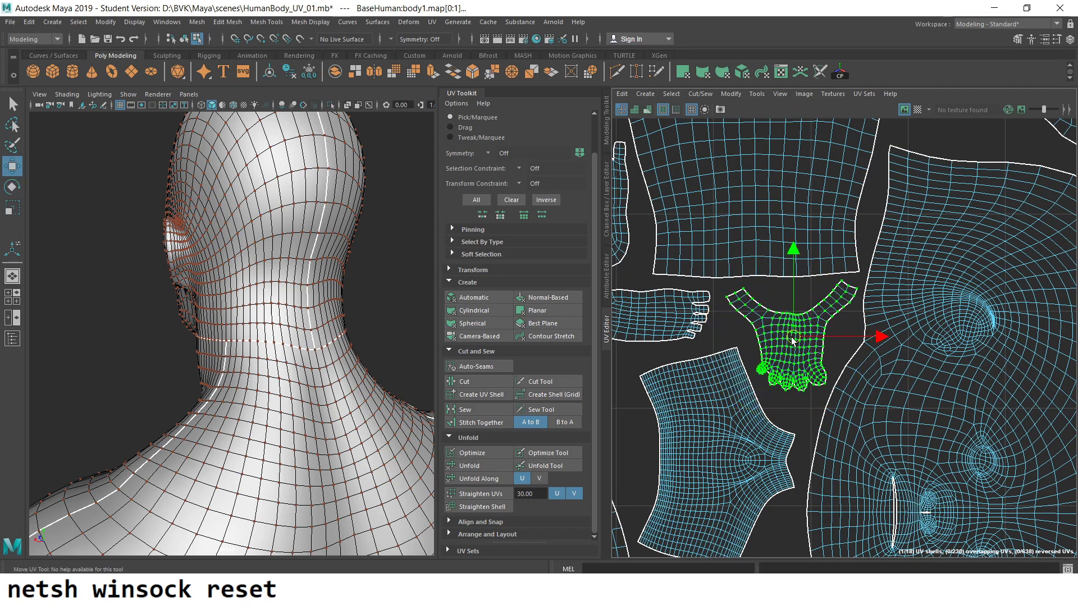
scroll(920, 414, "down", 5)
middle_click_drag(1050, 411, 985, 338, "alt")
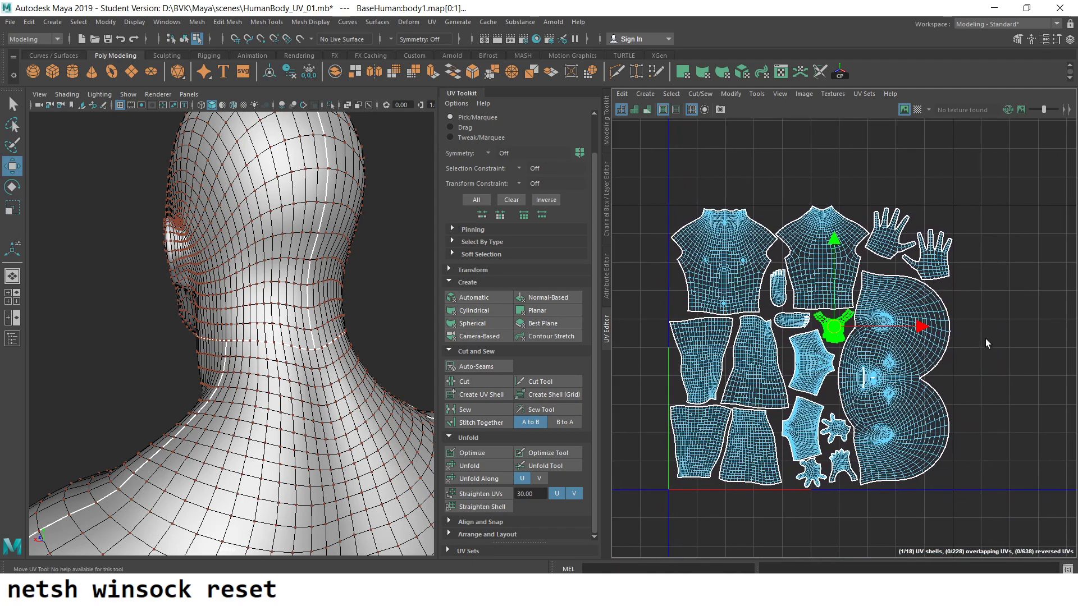
left_click(985, 394)
middle_click_drag(984, 395, 979, 387, "alt")
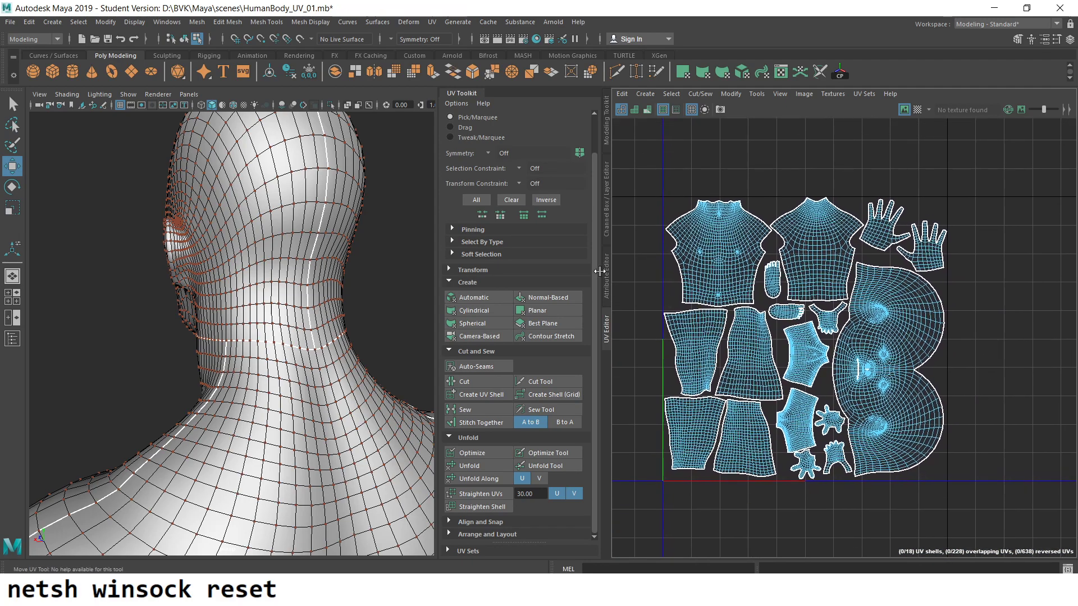
- Return to Object Mode and turn on Shaded UV display to reveal overlapping shells
right_click(271, 221)
left_click(317, 206)
scroll(890, 414, "up", 2)
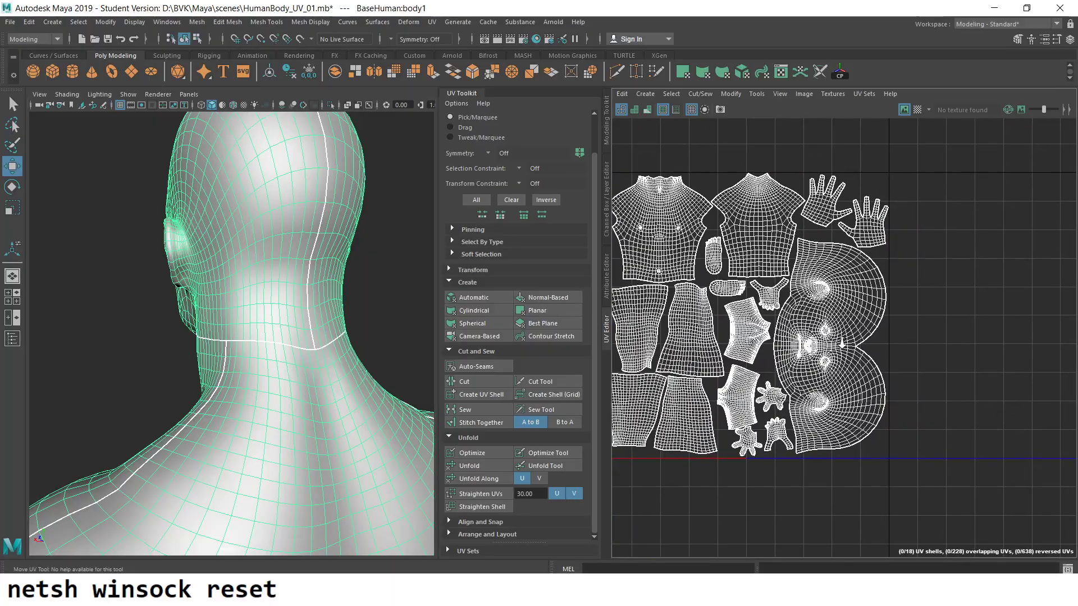
scroll(890, 414, "up", 2)
scroll(890, 414, "down", 2)
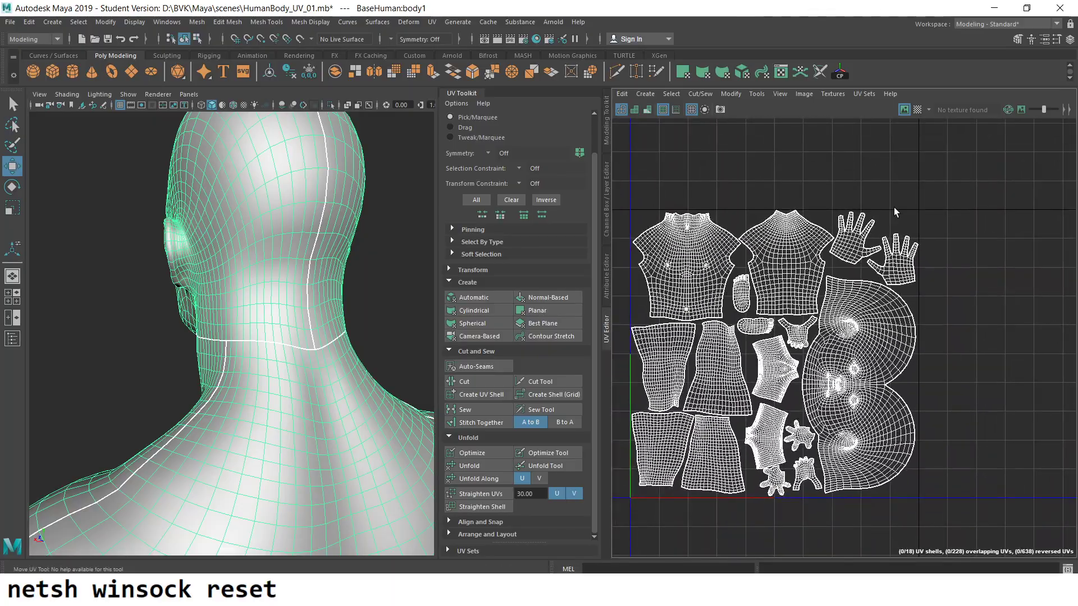
left_click(635, 110)
- Reposition the UV view, select the small mouth shell in face mode, and frame it
scroll(860, 430, "up", 2)
scroll(860, 429, "up", 1)
scroll(860, 430, "up", 1)
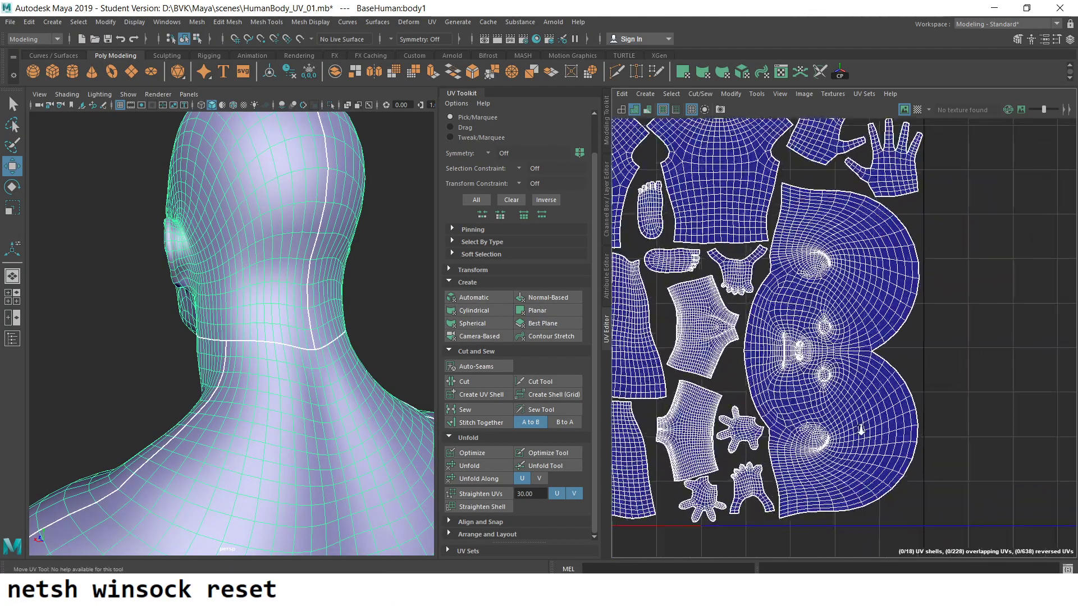
scroll(860, 430, "up", 2)
scroll(860, 430, "up", 2)
scroll(860, 430, "down", 2)
middle_click_drag(839, 278, 839, 447, "alt")
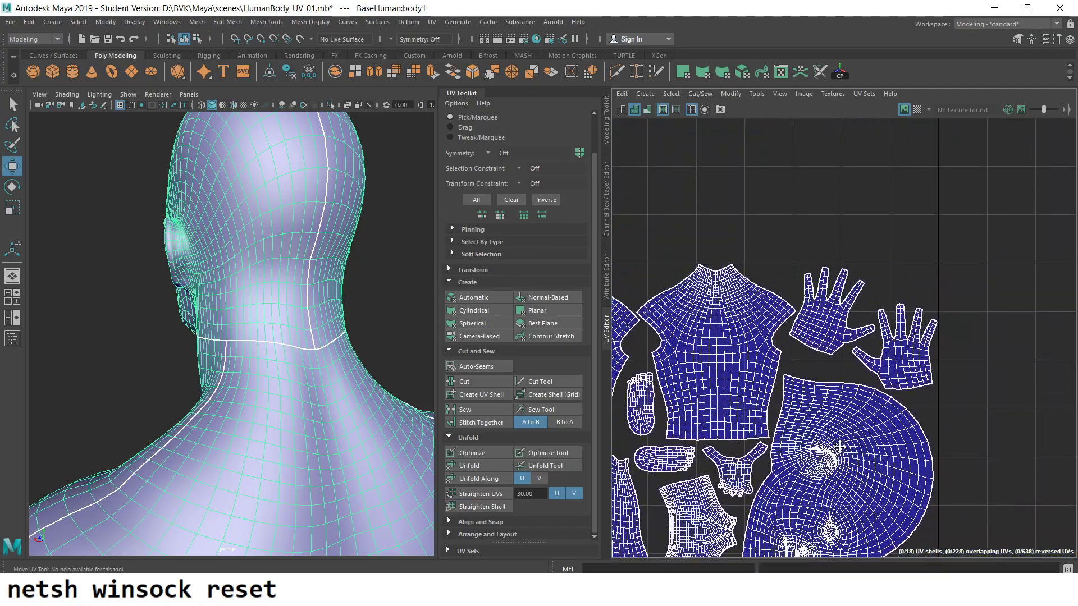
scroll(839, 446, "down", 3)
middle_click_drag(1066, 357, 908, 320, "alt")
scroll(915, 332, "up", 3)
right_click(908, 331)
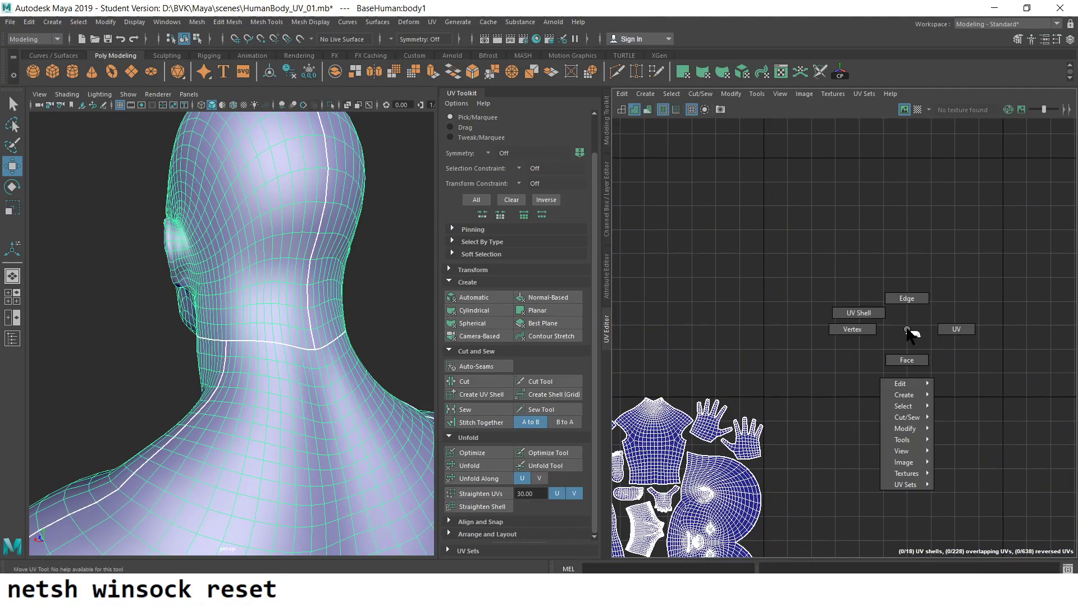
mouse_move(909, 334)
right_mouse_down()
mouse_move(906, 360)
mouse_move(887, 246)
right_mouse_up()
left_click(909, 332)
key("f")
- Select all faces of the mouth shell, isolate them in the viewport, and frame them
right_click_drag(924, 304, 925, 339)
left_click_drag(686, 240, 1075, 482)
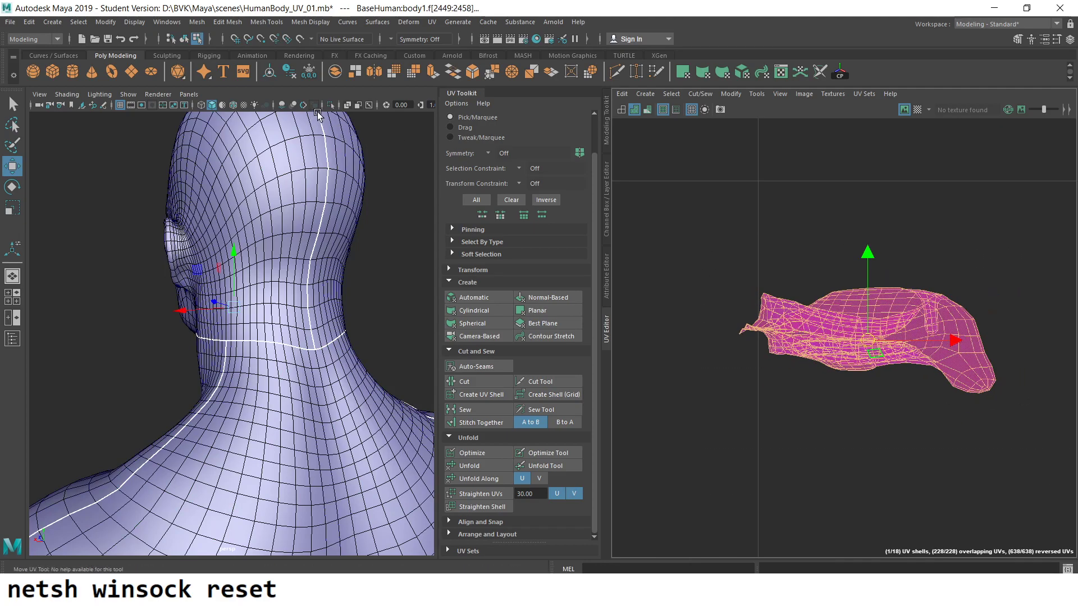
left_click(331, 106)
key("f")
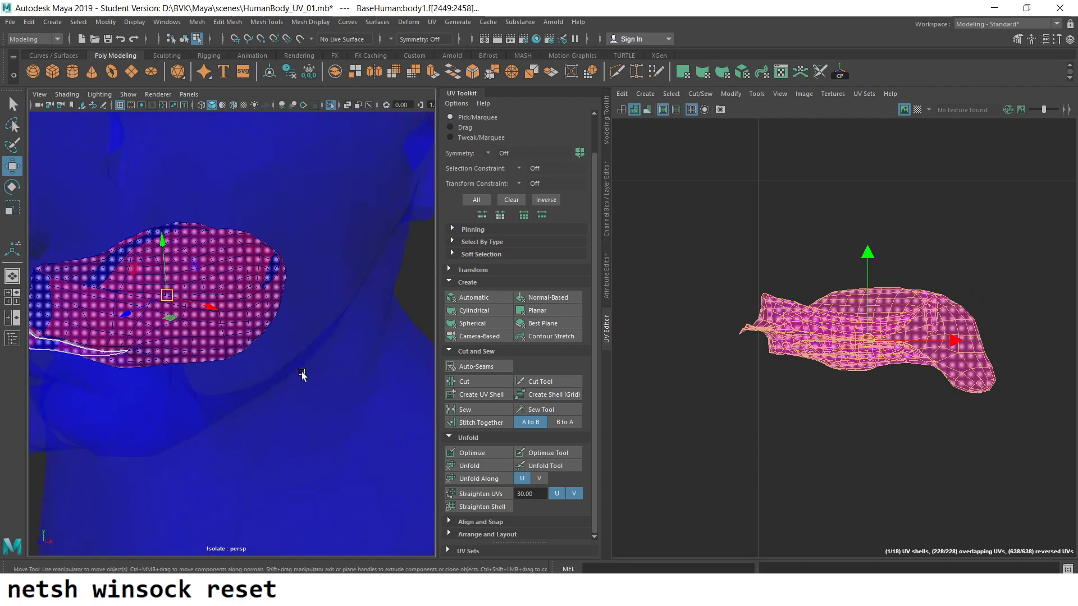
- Orbit into the mouth and select the edge loop around it
left_click_drag(368, 352, 355, 377, "alt")
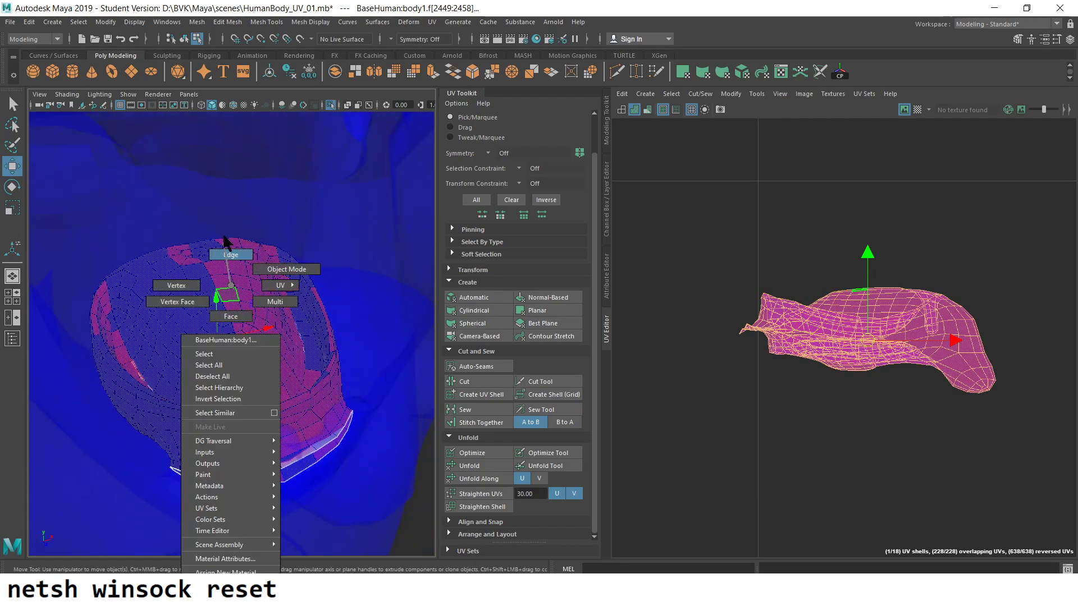
right_click_drag(231, 303, 233, 269)
scroll(234, 269, "up", 3)
scroll(252, 351, "up", 3)
mouse_move(246, 366)
left_mouse_down("alt")
mouse_move(294, 392)
mouse_move(305, 370)
mouse_move(242, 365)
mouse_move(257, 373)
mouse_move(269, 361)
mouse_move(233, 315)
mouse_move(178, 312)
mouse_move(224, 264)
mouse_move(373, 300)
mouse_move(348, 315)
mouse_move(363, 390)
mouse_move(266, 398)
left_mouse_up("alt")
key("F10")
double_click(205, 364)
mouse_move(205, 364)
left_mouse_down("alt")
mouse_move(267, 402)
mouse_move(430, 294)
mouse_move(392, 267)
mouse_move(216, 346)
mouse_move(210, 284)
left_mouse_up("alt")
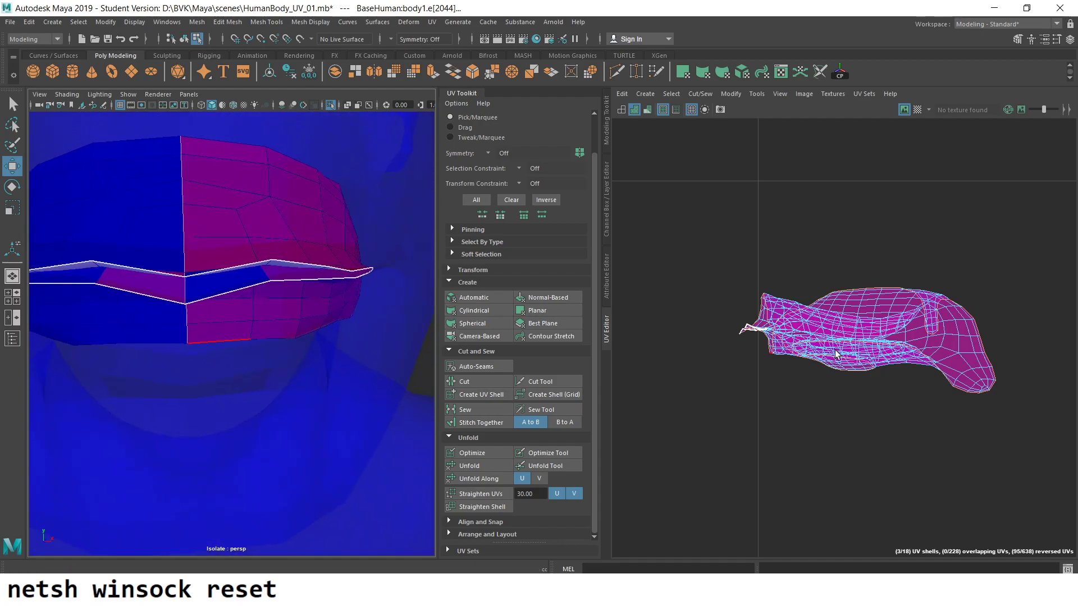
scroll(791, 305, "up", 1)
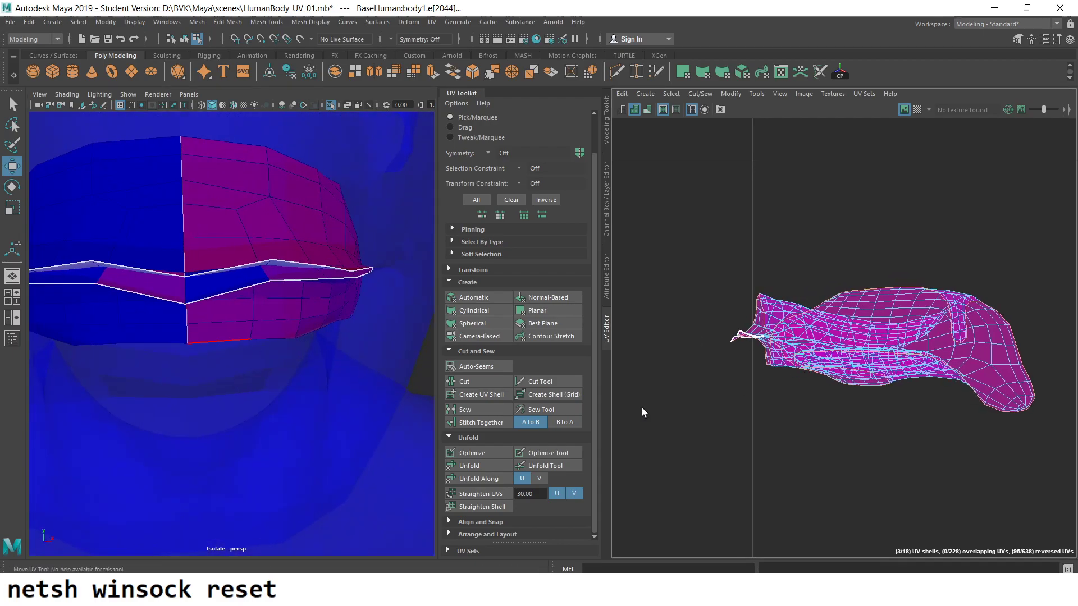
- Undo a first UV cut and reselect seam edges inside and along the side of the mouth
left_click(468, 383)
key("ctrl+z")
key("ctrl+z")
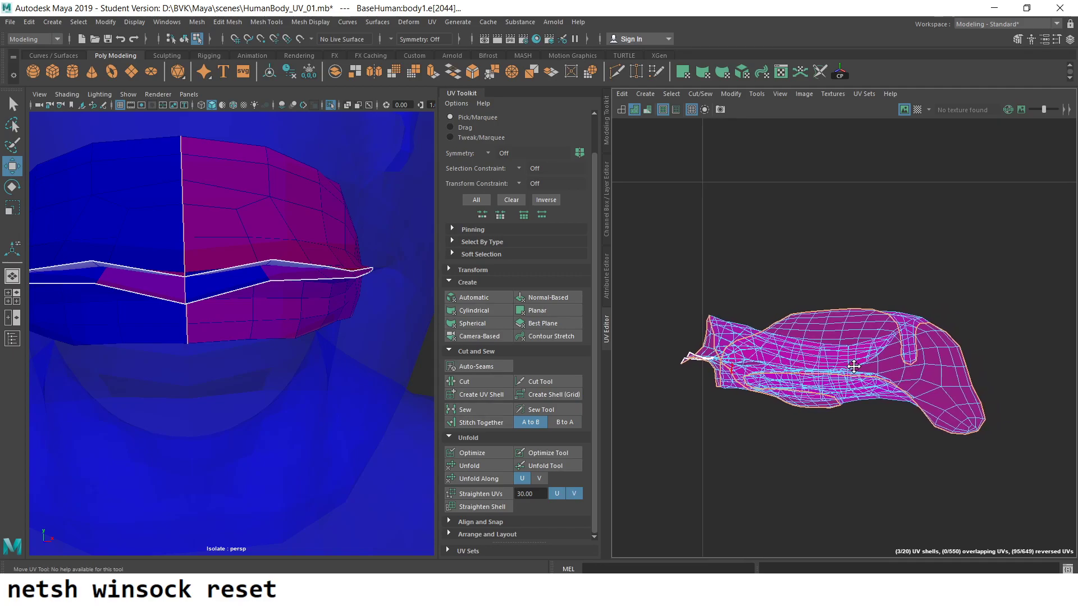
key("ctrl+z")
key("ctrl+z")
mouse_move(404, 323)
left_mouse_down("alt")
mouse_move(325, 288)
mouse_move(330, 308)
mouse_move(286, 355)
mouse_move(348, 337)
mouse_move(354, 325)
mouse_move(307, 305)
left_mouse_up("alt")
left_click(346, 201)
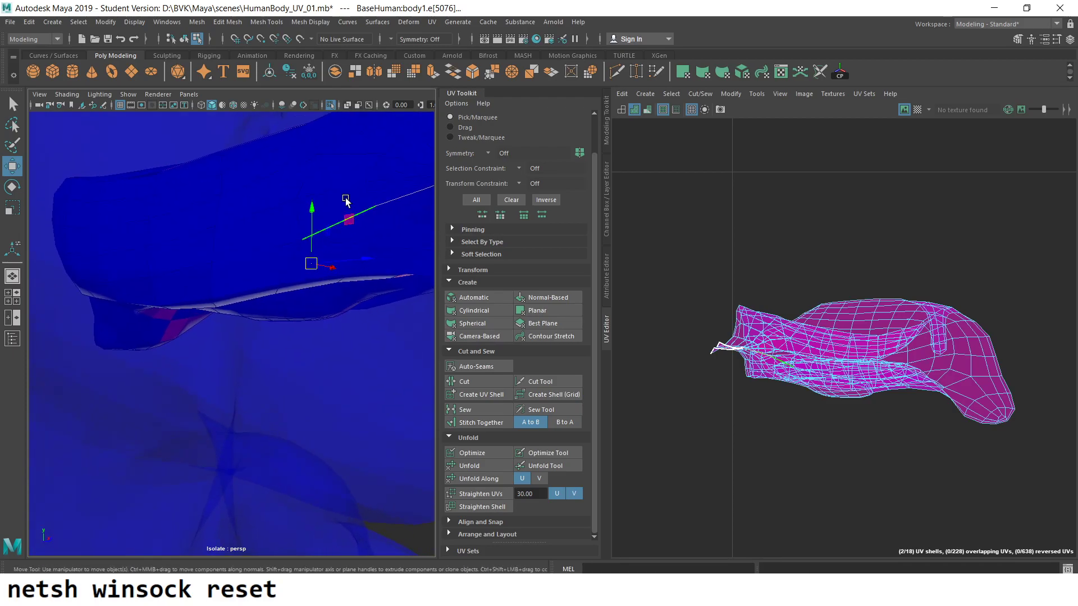
left_click(341, 191)
mouse_move(355, 239)
left_mouse_down("alt")
mouse_move(284, 269)
mouse_move(314, 275)
mouse_move(279, 254)
mouse_move(404, 261)
mouse_move(344, 221)
left_mouse_up("alt")
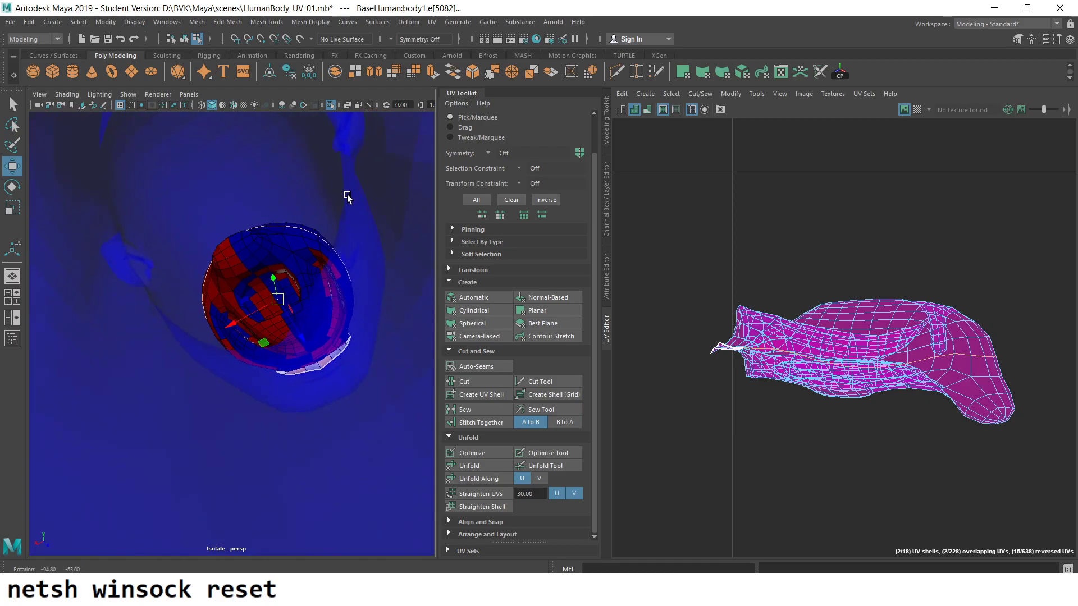
mouse_move(344, 220)
right_mouse_down("alt")
mouse_move(312, 283)
mouse_move(249, 321)
right_mouse_up("alt")
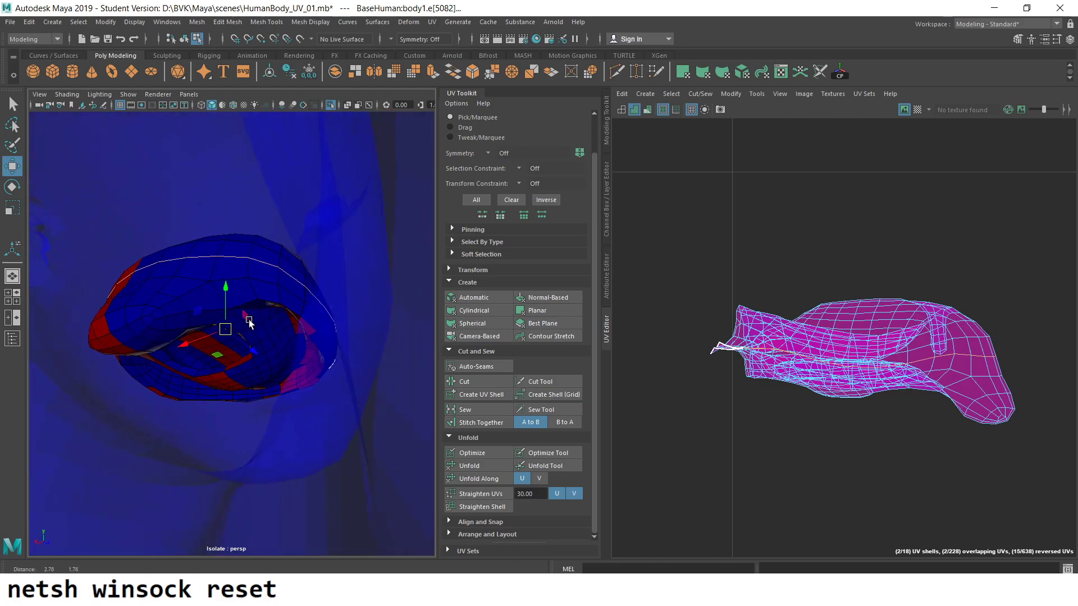
left_click(267, 281)
mouse_move(266, 280)
left_mouse_down("alt")
mouse_move(295, 241)
mouse_move(320, 313)
mouse_move(174, 282)
mouse_move(196, 303)
mouse_move(260, 322)
mouse_move(276, 315)
mouse_move(223, 289)
mouse_move(193, 291)
mouse_move(262, 288)
mouse_move(277, 274)
left_mouse_up("alt")
scroll(217, 334, "up", 3)
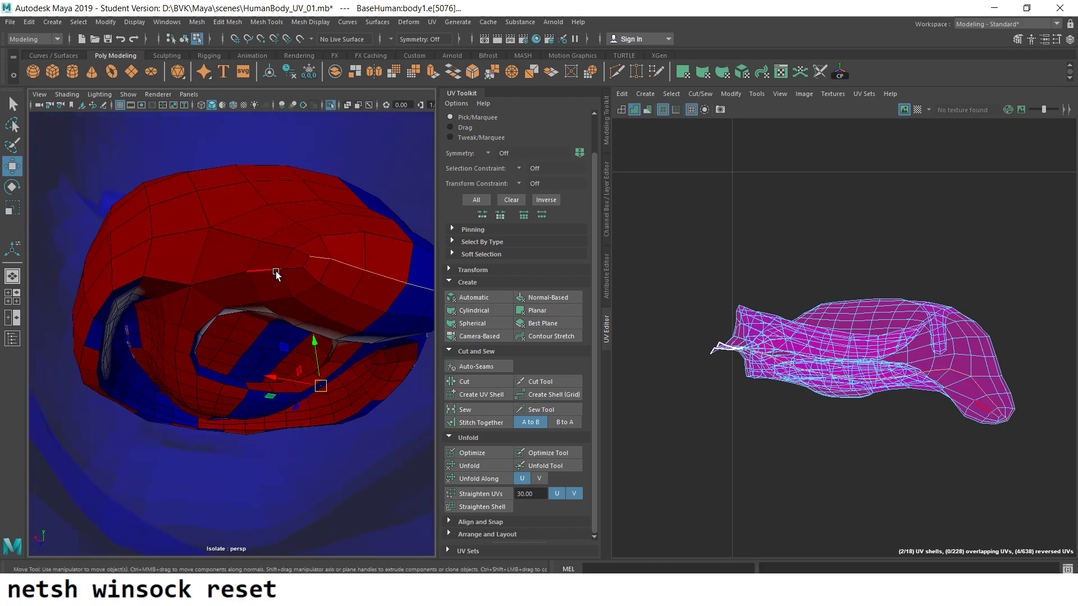
left_click(123, 266, "shift")
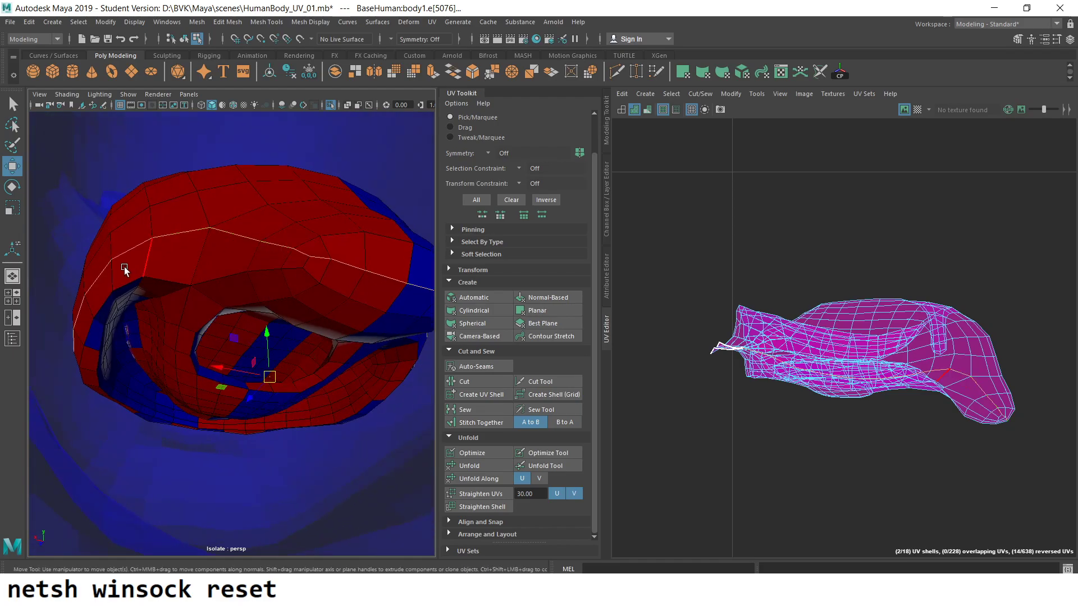
mouse_move(124, 267)
left_mouse_down("alt")
mouse_move(273, 278)
mouse_move(265, 257)
mouse_move(238, 282)
mouse_move(267, 358)
left_mouse_up("alt")
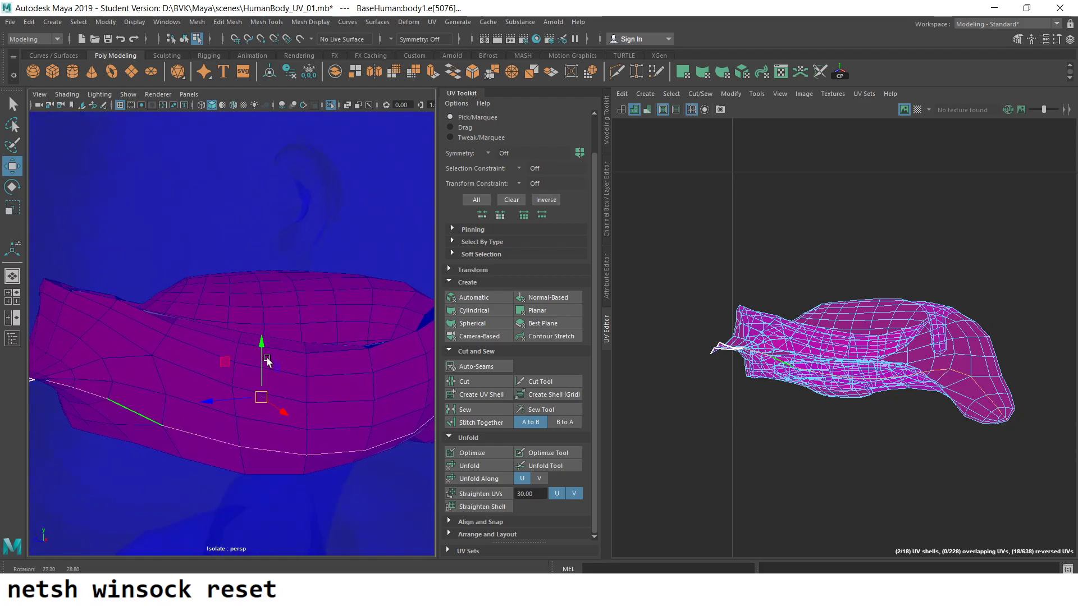
- Cut the UVs along the new seam and unfold the mouth shell flat
left_click(480, 381)
right_click(871, 336)
left_click(874, 367)
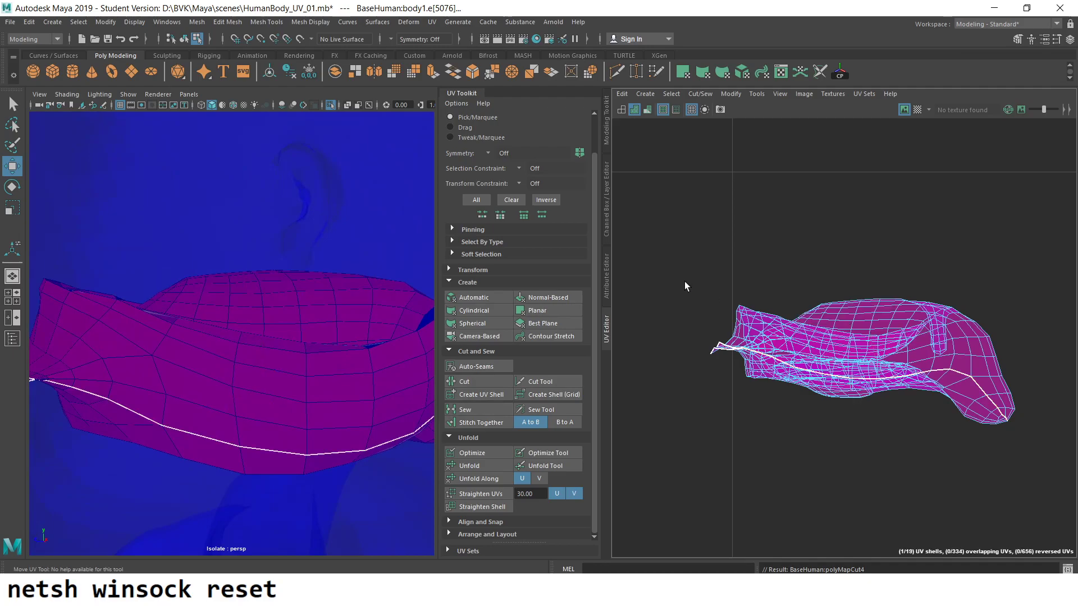
left_click_drag(1073, 466, 1014, 431)
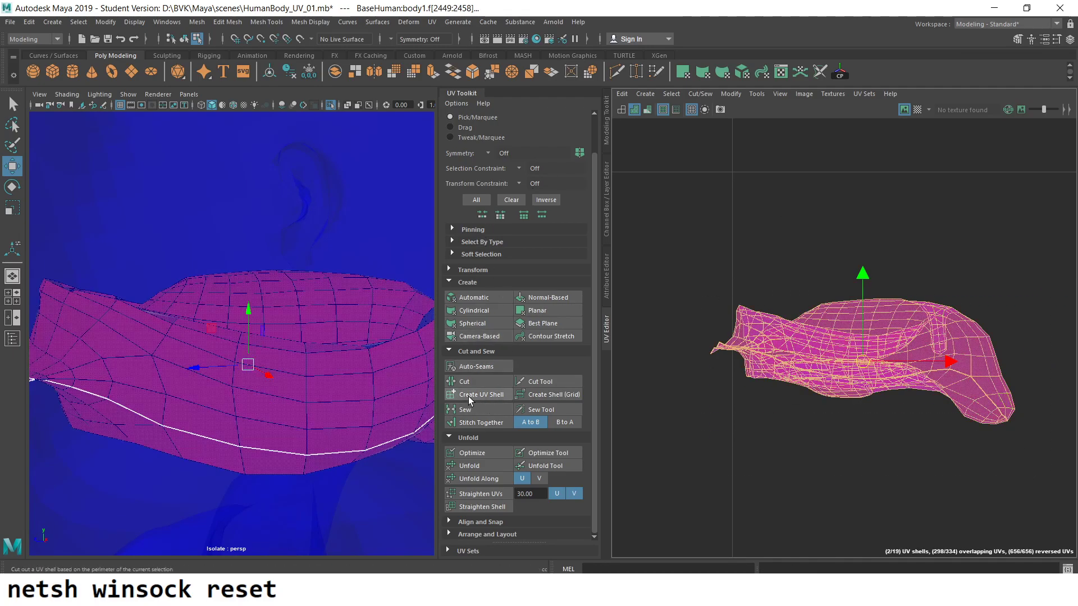
left_click(475, 461)
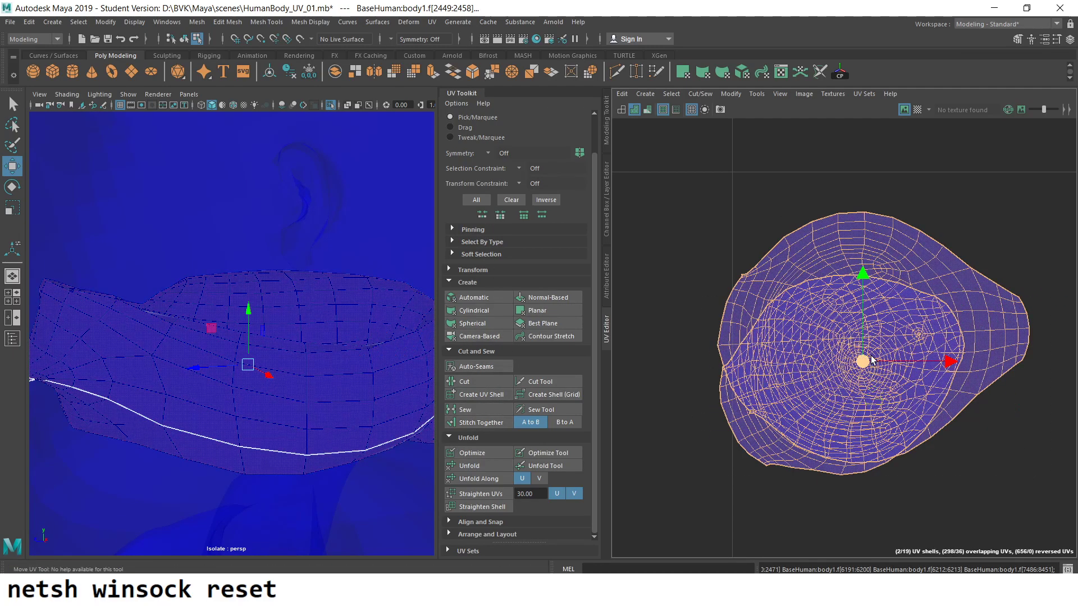
left_click(976, 490)
scroll(661, 236, "down", 5)
scroll(967, 334, "down", 3)
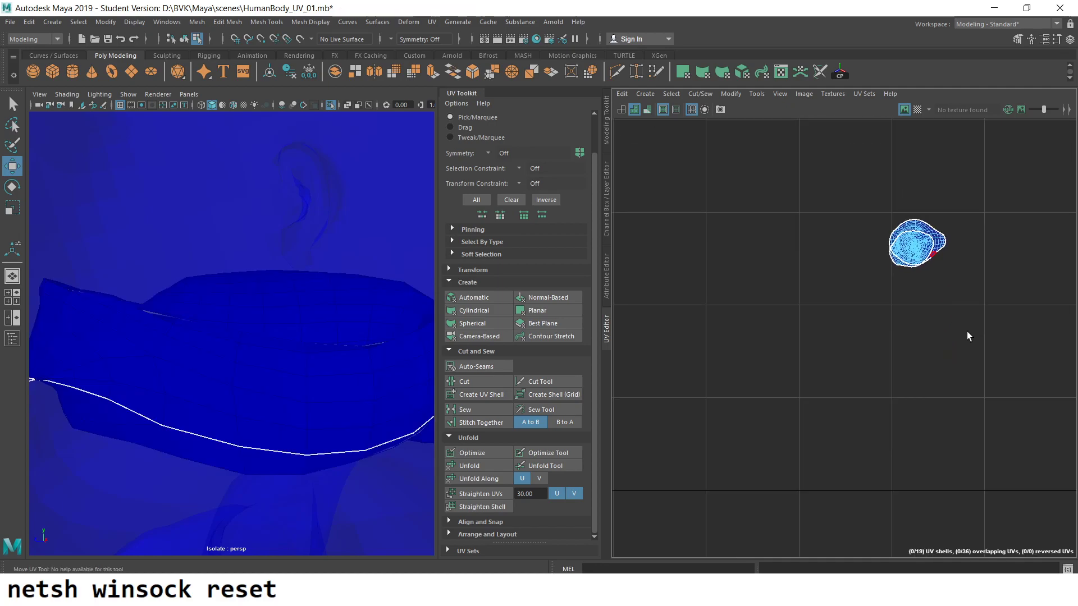
- Move the mouth shells above the fingers and place the inner shell at the upper right
scroll(970, 370, "down", 2)
right_click_drag(945, 319, 938, 294)
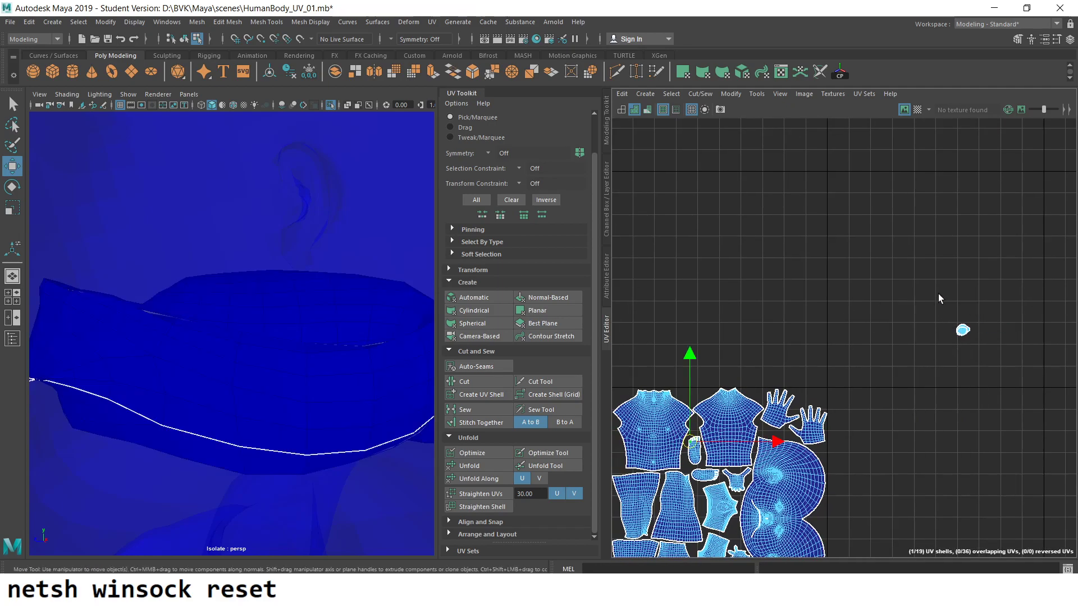
middle_click_drag(805, 441, 842, 246, "alt")
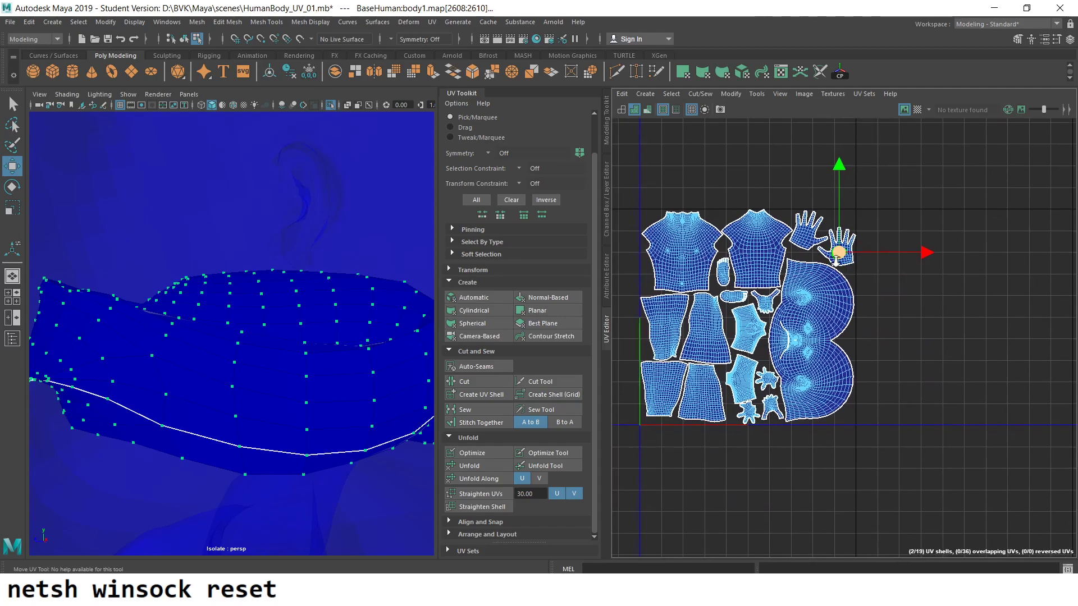
scroll(842, 247, "up", 4)
scroll(865, 264, "up", 3)
scroll(878, 286, "up", 1)
scroll(878, 286, "up", 3)
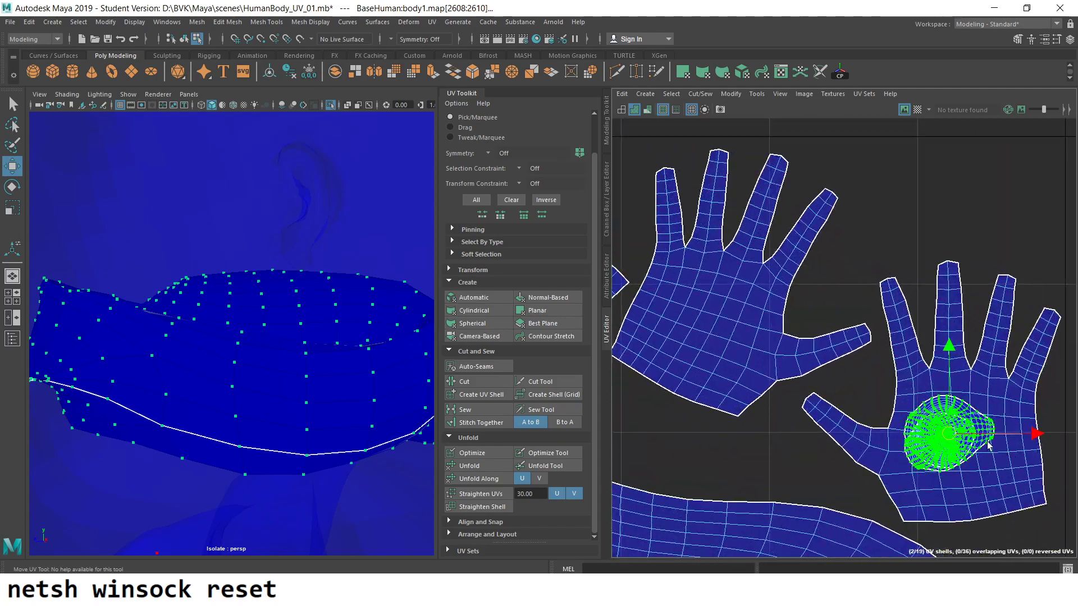
mouse_move(913, 447)
left_mouse_down()
mouse_move(677, 458)
mouse_move(1011, 194)
mouse_move(918, 224)
left_mouse_up()
scroll(702, 465, "up", 2)
scroll(744, 498, "down", 2)
middle_click_drag(918, 224, 750, 332, "alt")
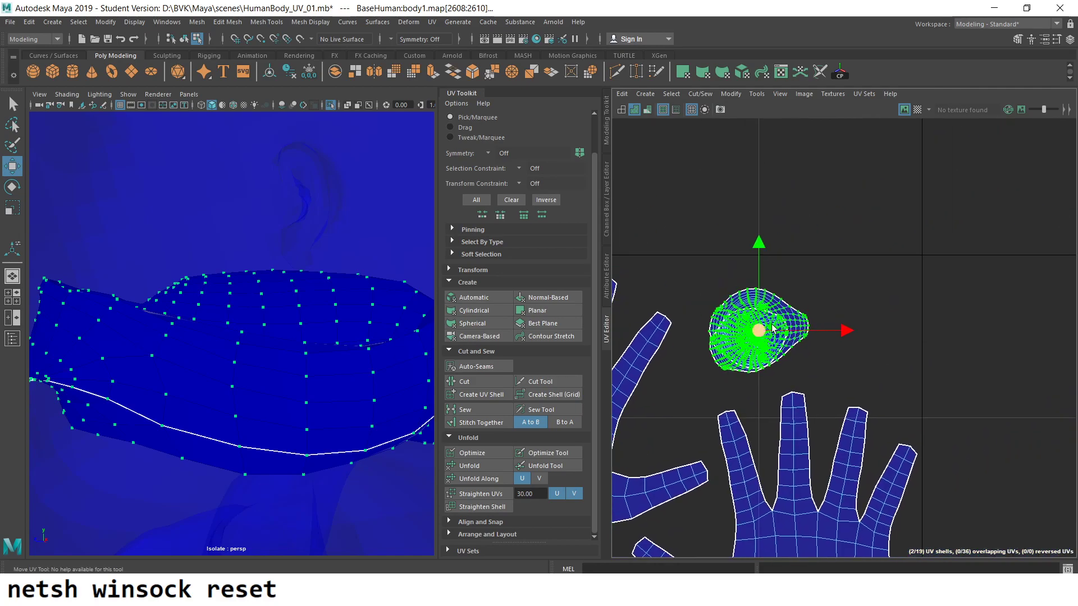
scroll(918, 288, "up", 1)
left_click(786, 337)
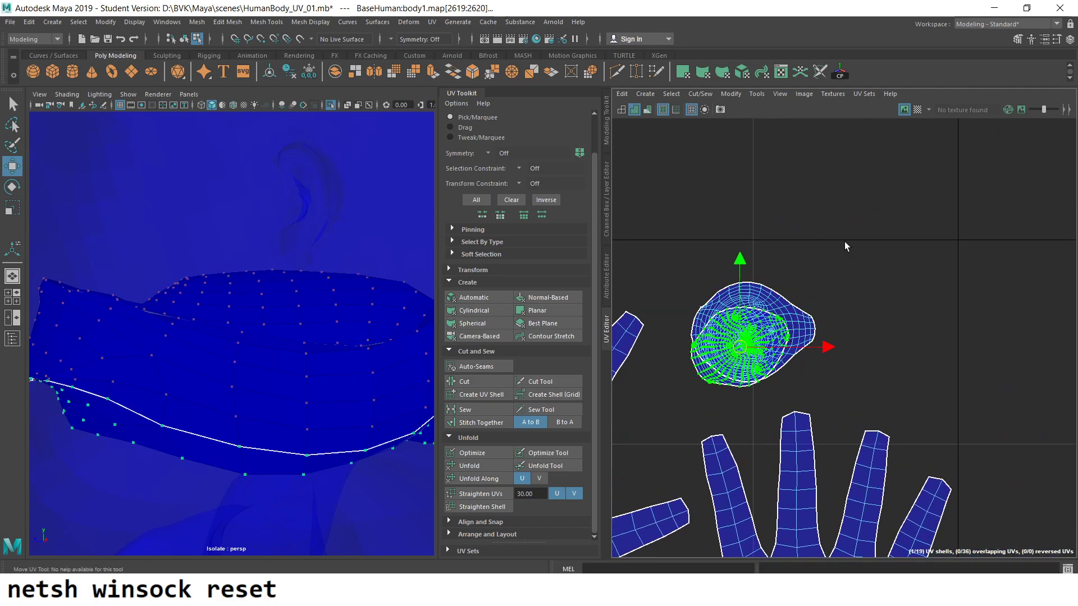
left_click_drag(760, 346, 895, 208)
- Enlarge the lower face shell, rotate it about 90 degrees, and nudge it left
left_click(752, 336)
key("r")
left_click_drag(752, 337, 762, 340)
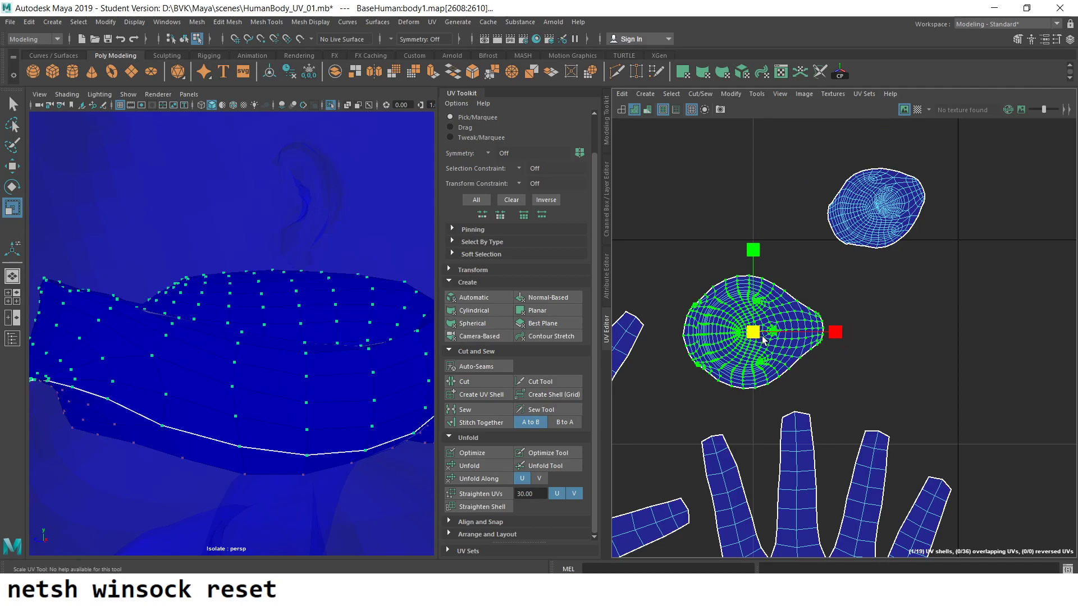
key("e")
mouse_move(786, 267)
left_mouse_down()
mouse_move(811, 345)
mouse_move(803, 362)
left_mouse_up()
key("w")
left_click_drag(742, 337, 730, 340)
- Rotate the smaller upper shell upright, scale it up, and move it beside the face shell
key("e")
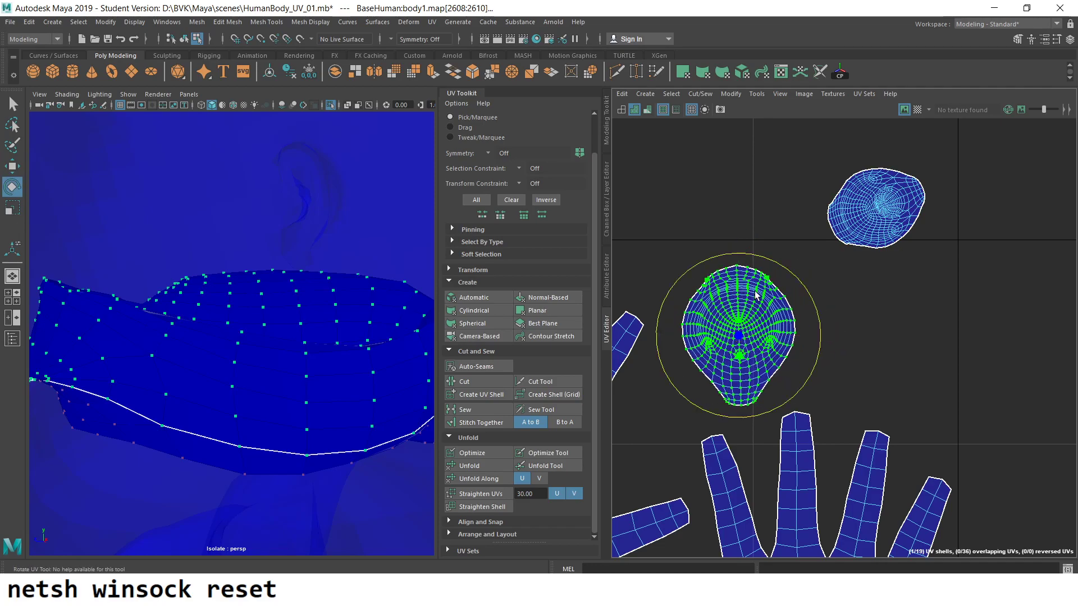
left_click(830, 219)
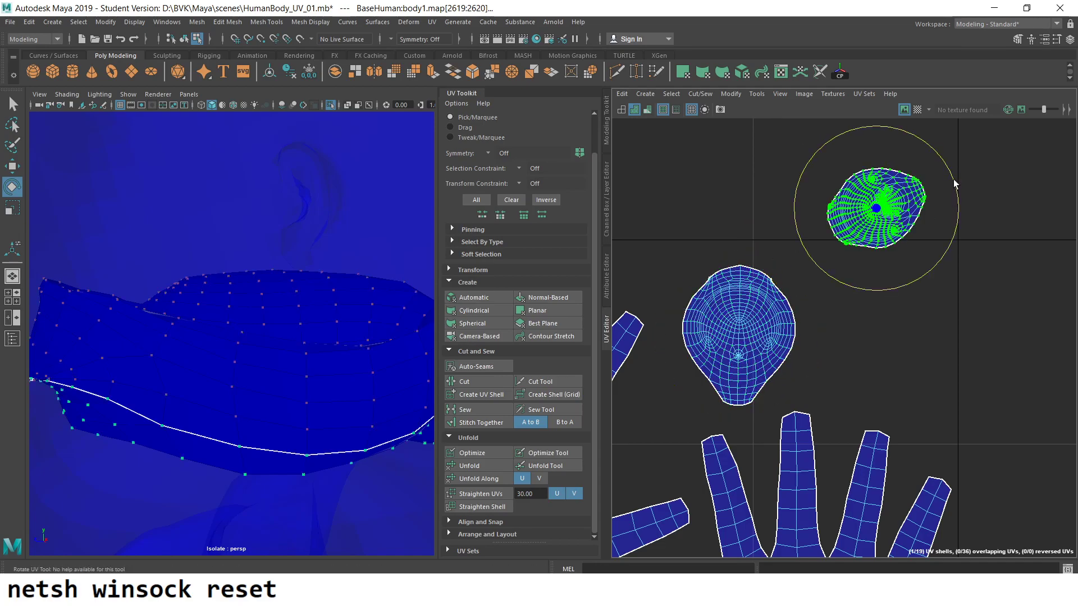
left_click_drag(954, 182, 878, 138)
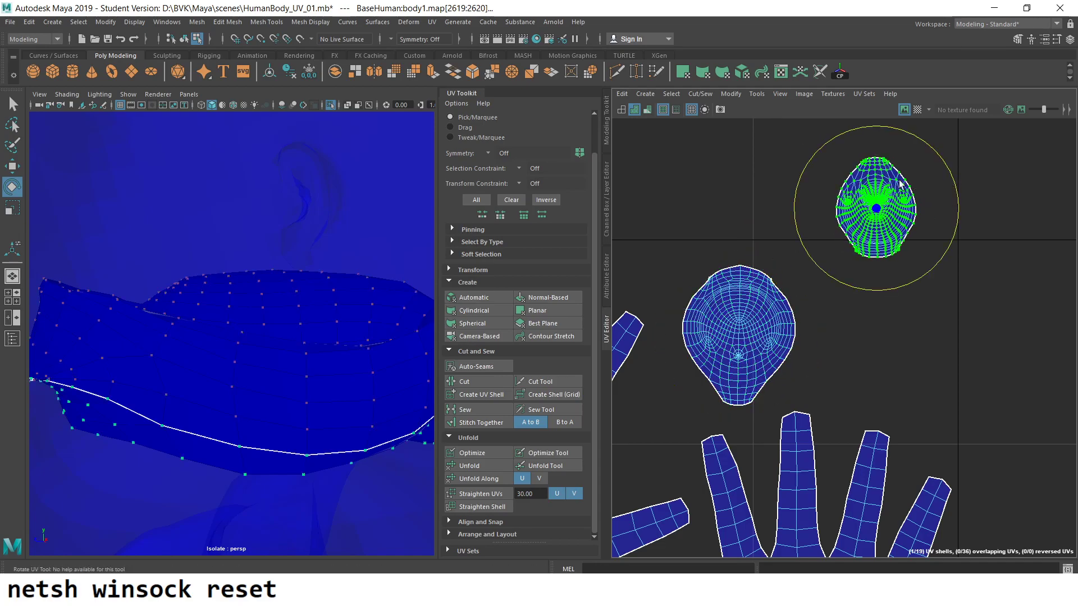
key("r")
middle_click_drag(899, 182, 910, 235)
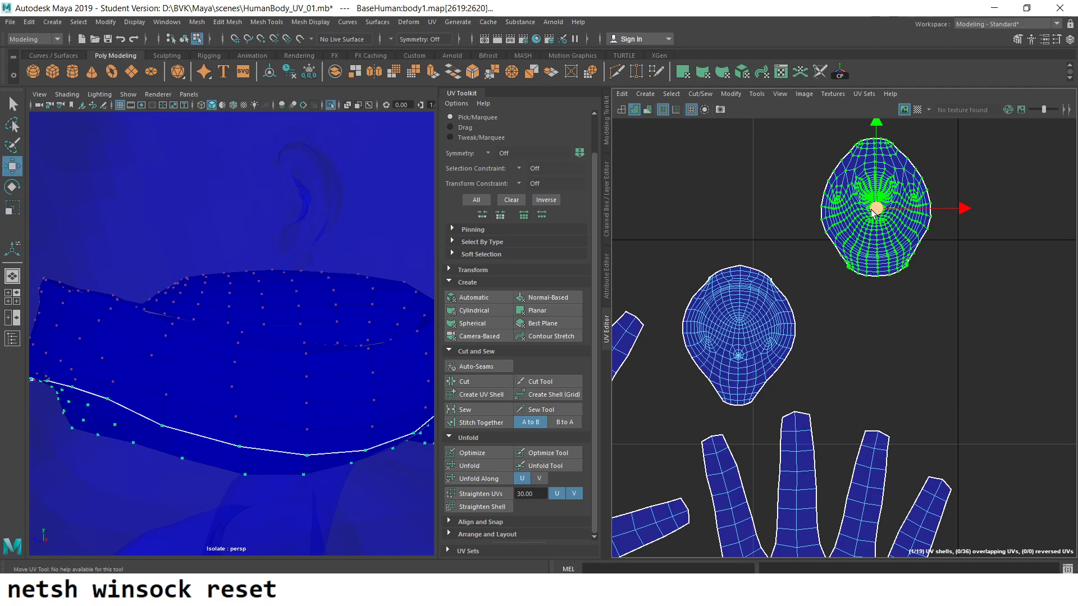
left_click_drag(872, 213, 868, 335)
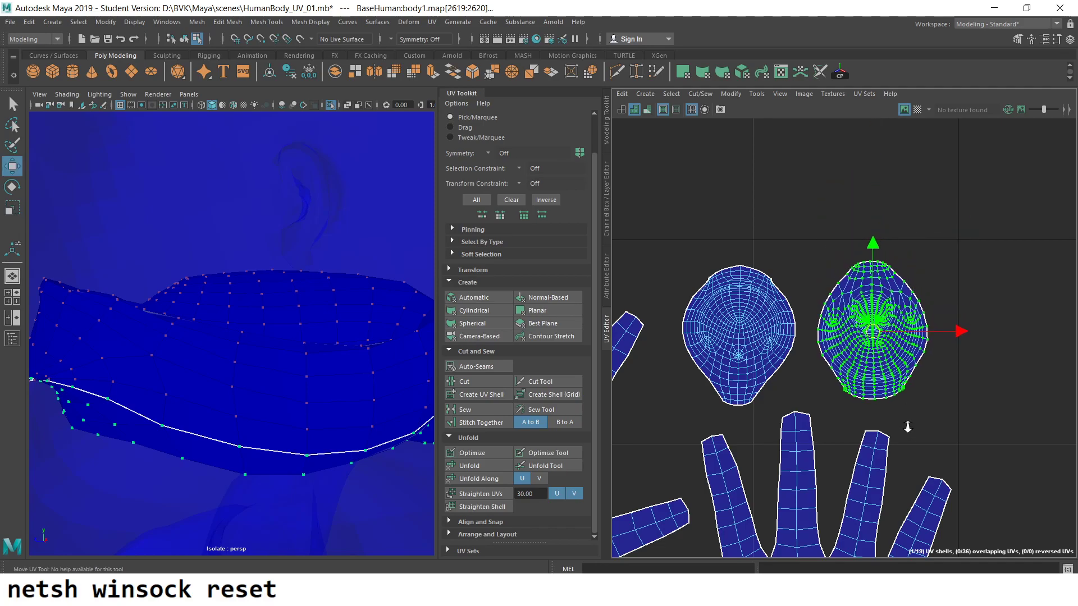
scroll(907, 427, "down", 5)
- Zoom out, turn off Isolate Select, and orbit to a front view of the full body
scroll(898, 365, "down", 3)
scroll(892, 319, "down", 2)
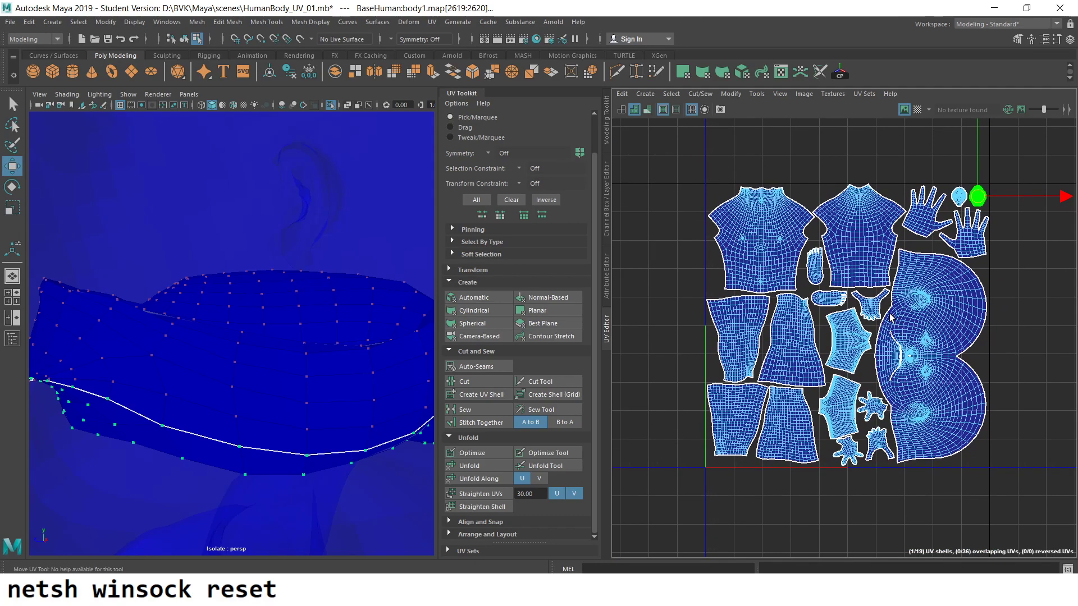
scroll(896, 447, "down", 1)
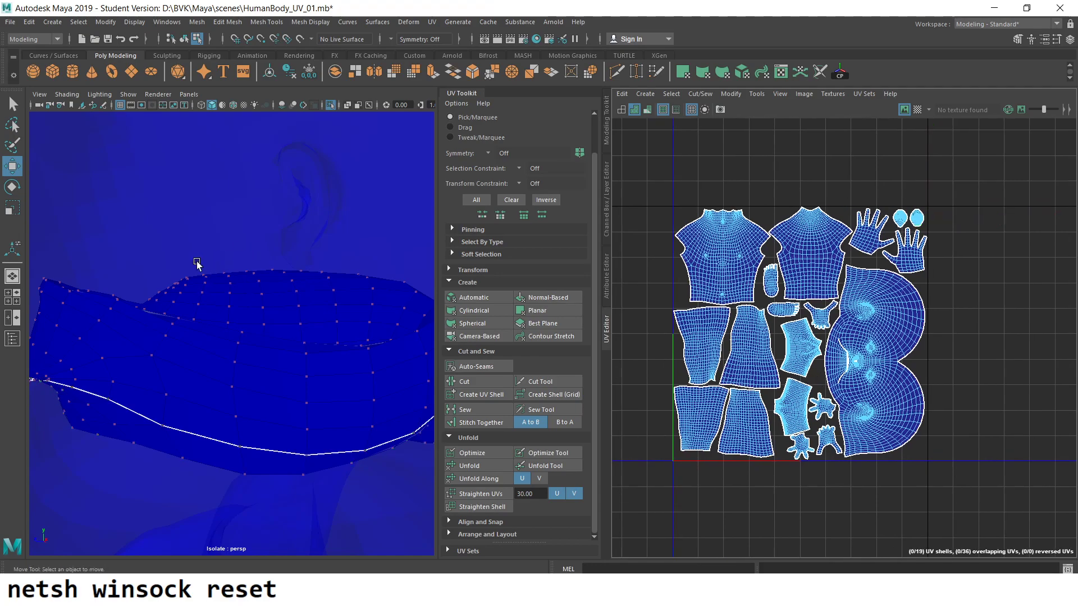
right_click_drag(196, 264, 238, 241)
scroll(198, 339, "down", 3)
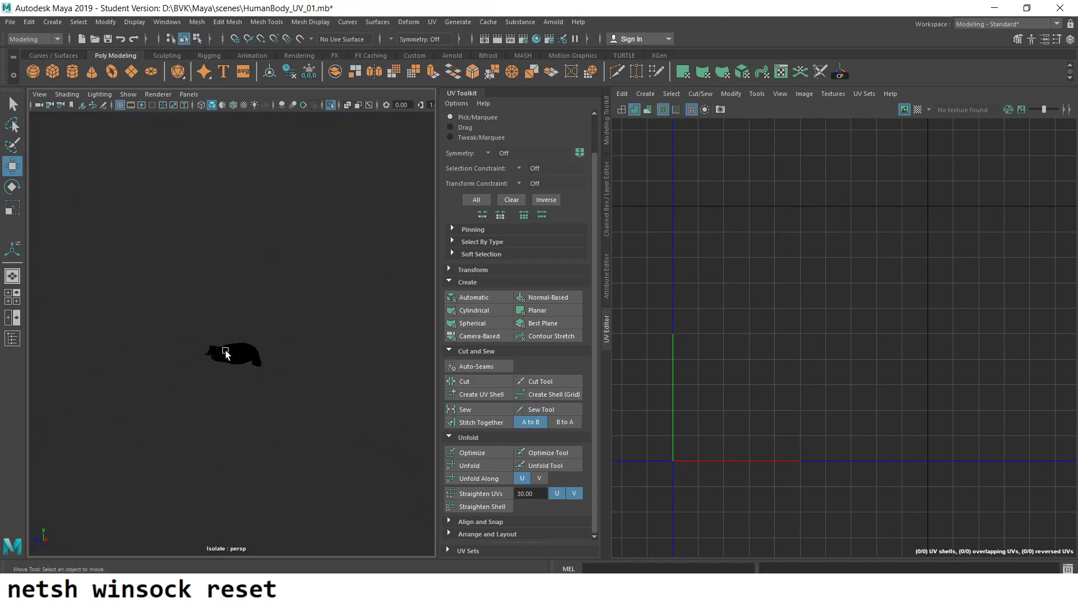
left_click(225, 354)
scroll(160, 335, "up", 5)
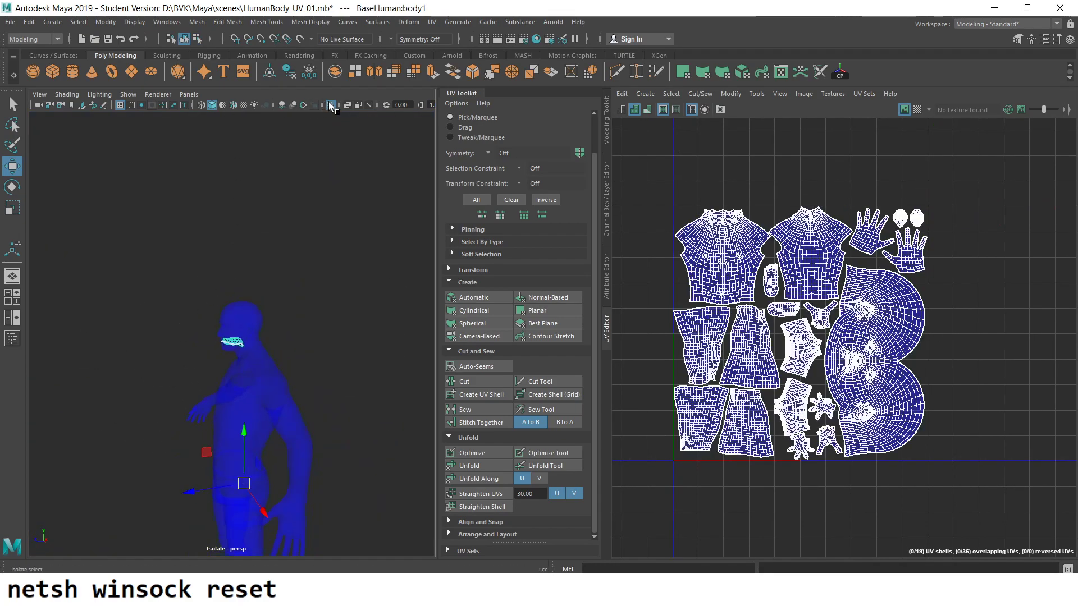
left_click(330, 104)
left_click(327, 222)
mouse_move(328, 221)
left_mouse_down("alt")
mouse_move(391, 315)
mouse_move(398, 247)
left_mouse_up("alt")
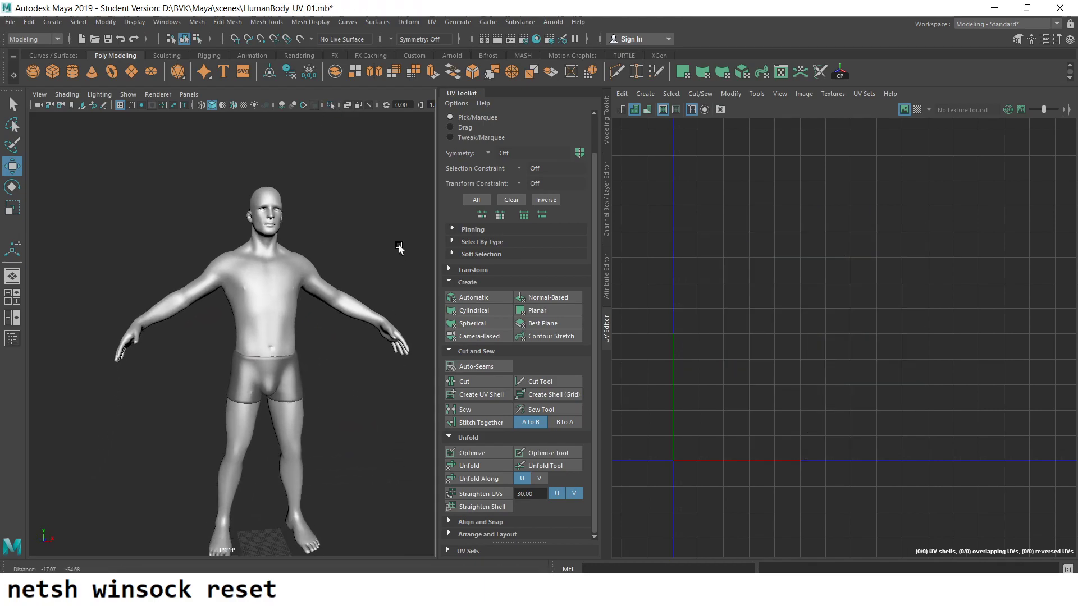
- Select the body and save HumanBody_UV_01, confirming the Student Version notice
left_click(294, 314)
left_click(109, 39)
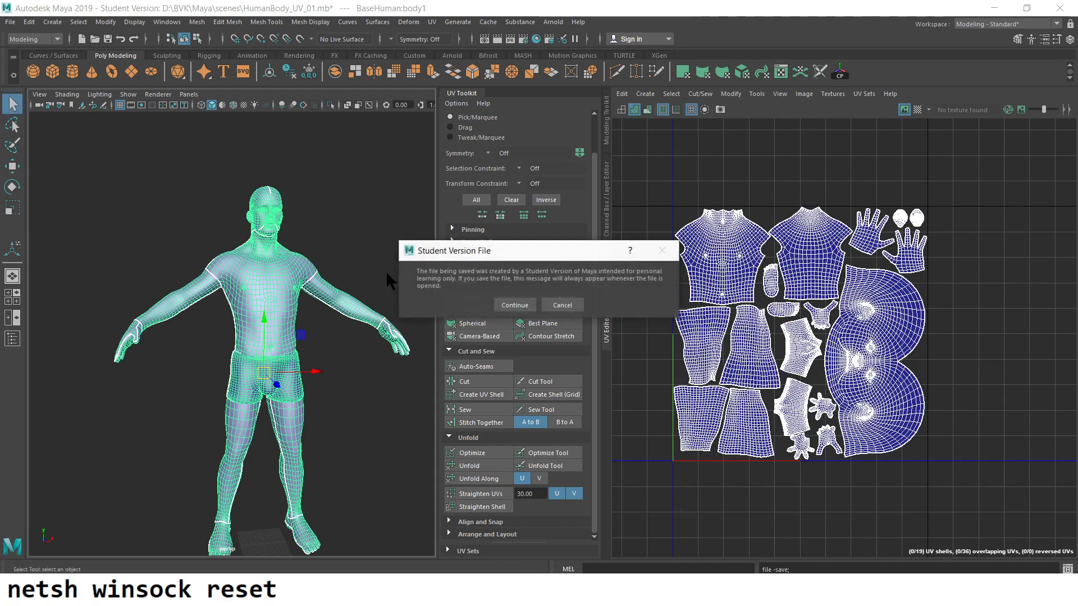
left_click(515, 305)
key("w")
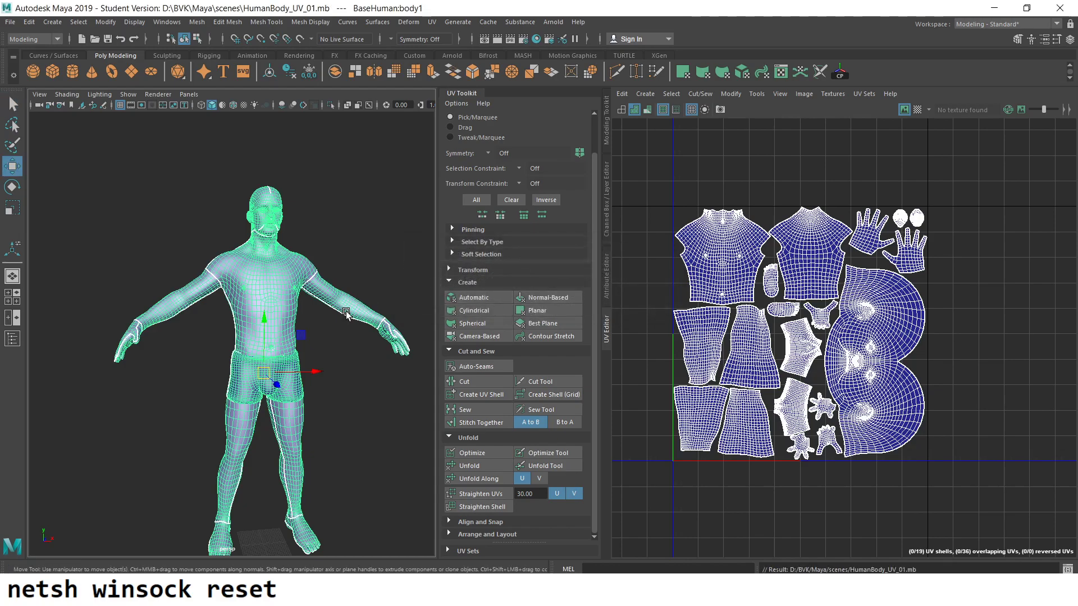
scroll(653, 247, "up", 2)
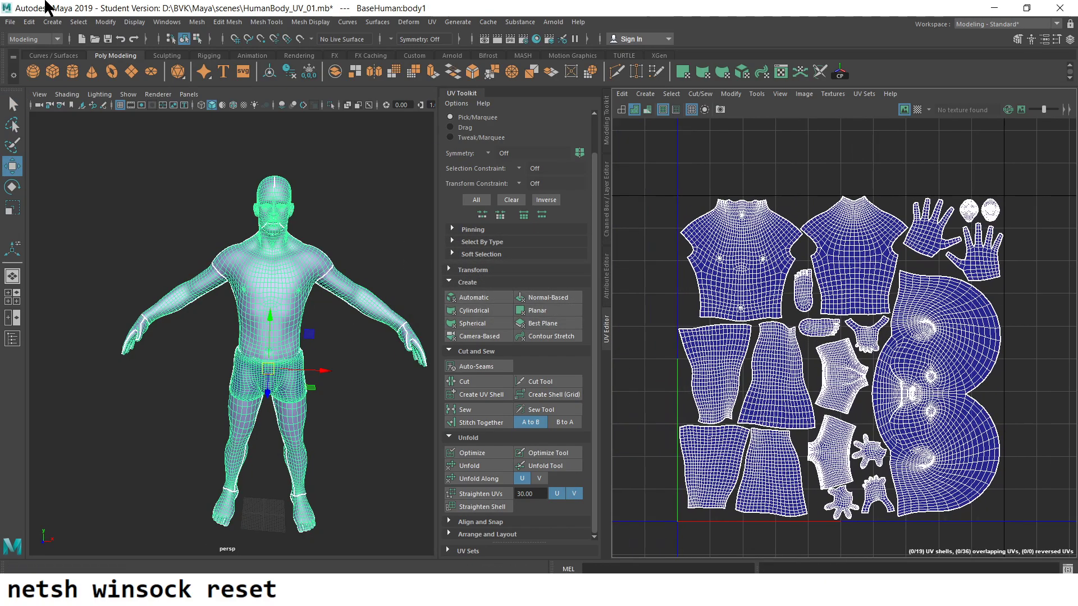
left_click(11, 24)
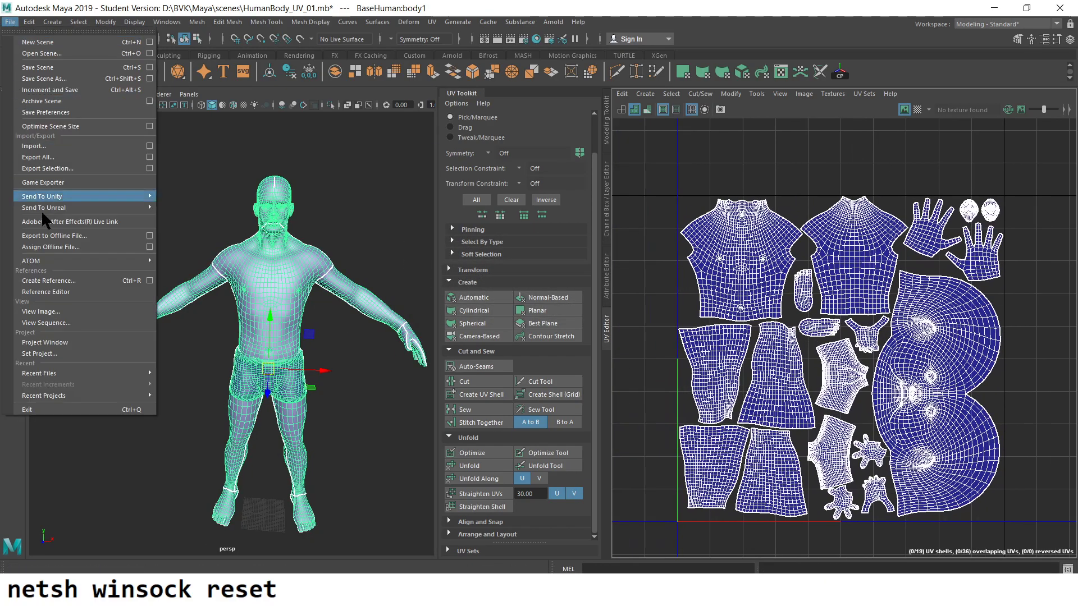
left_click(150, 168)
left_click(484, 256)
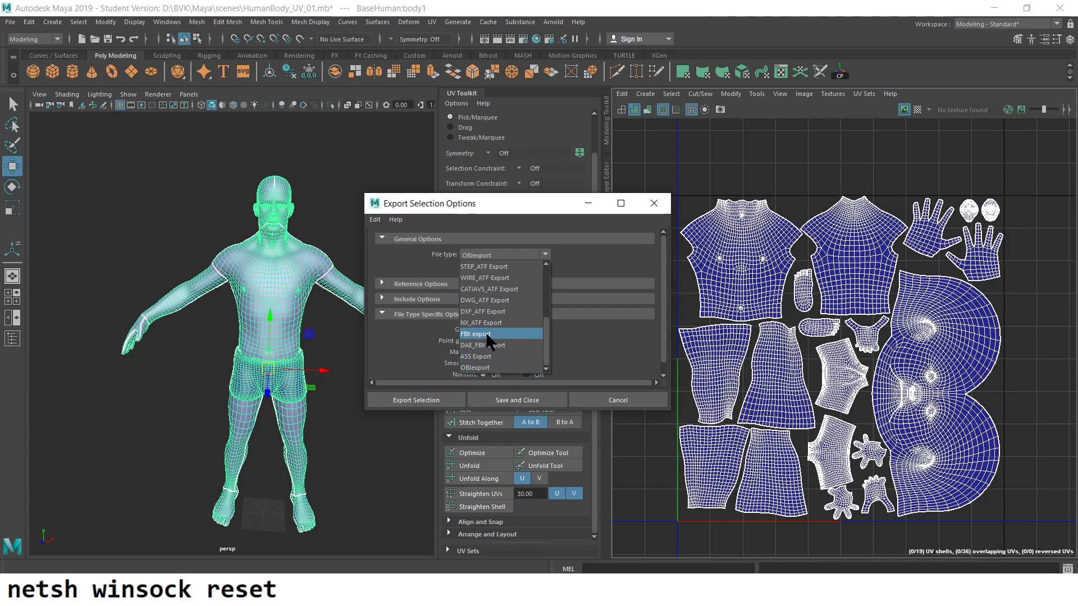
left_click(616, 400)
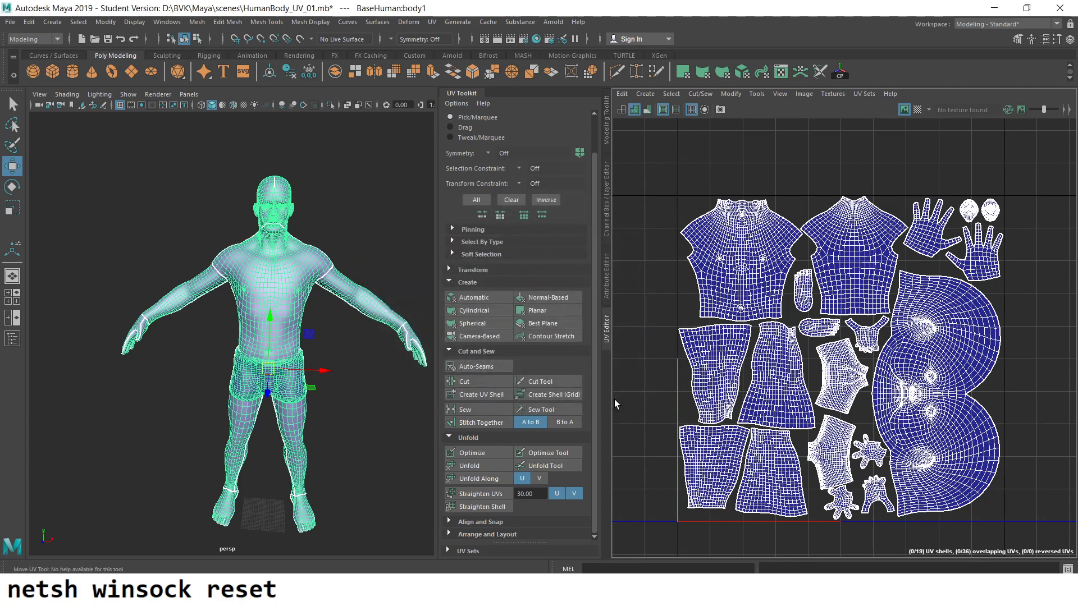
left_click(11, 22)
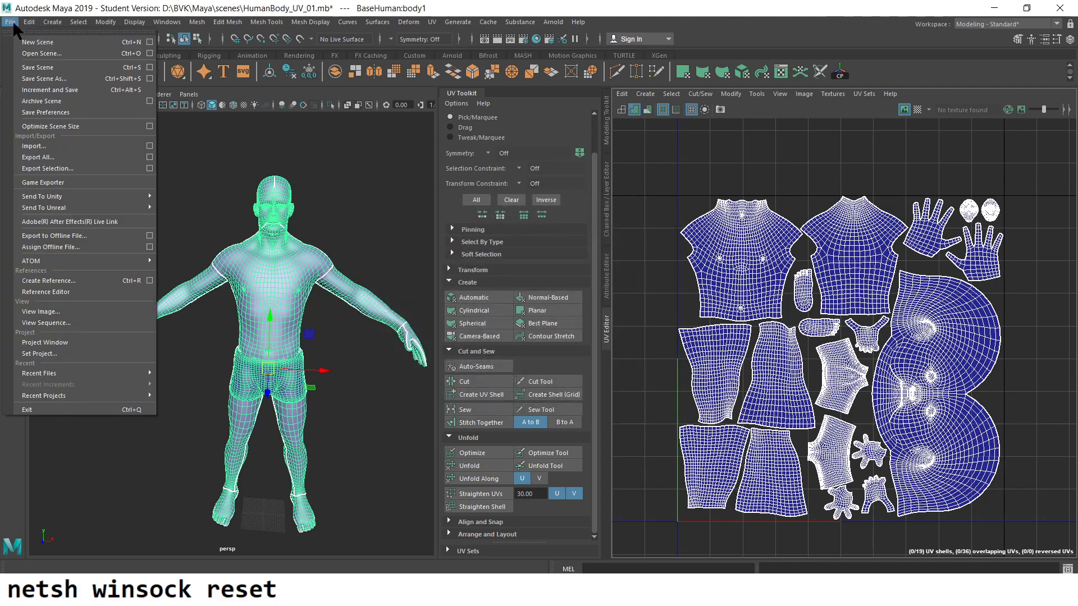
left_click(72, 168)
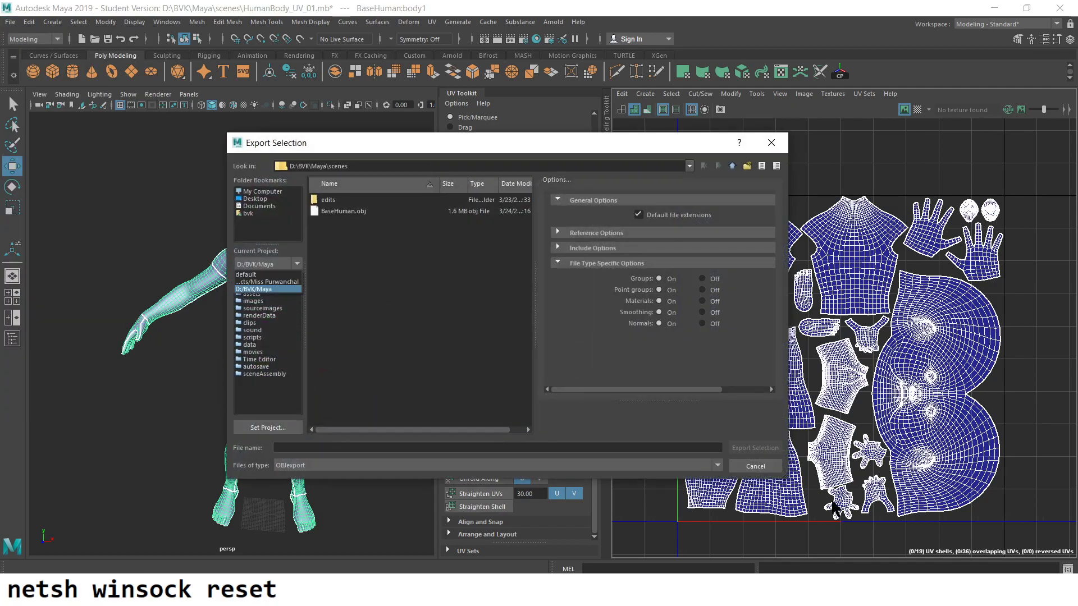
left_click(755, 465)
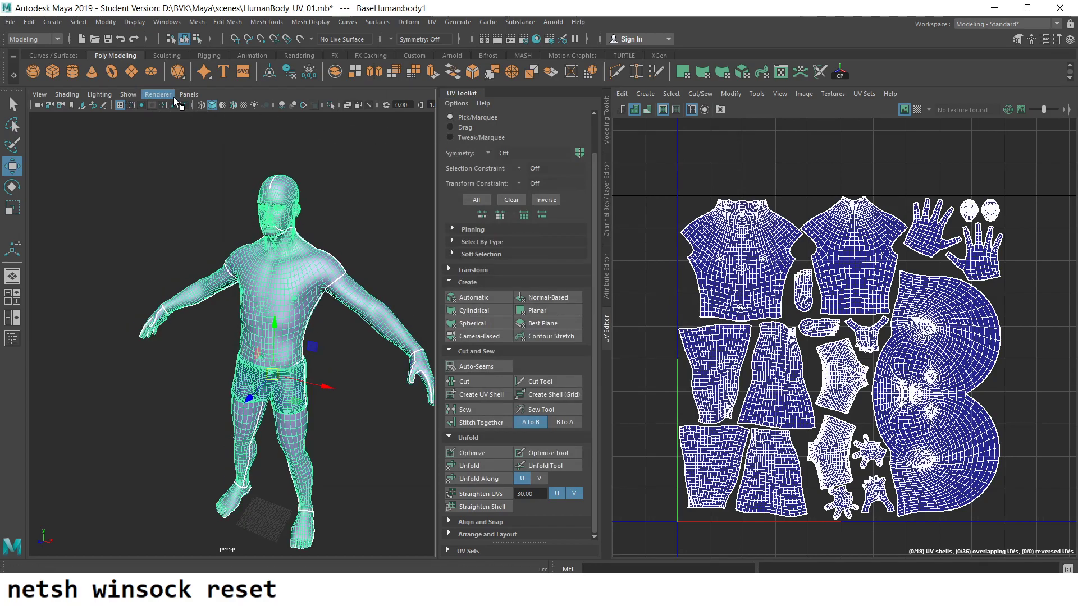
- Open UV Snapshot and set the image format to PNG
left_click(804, 94)
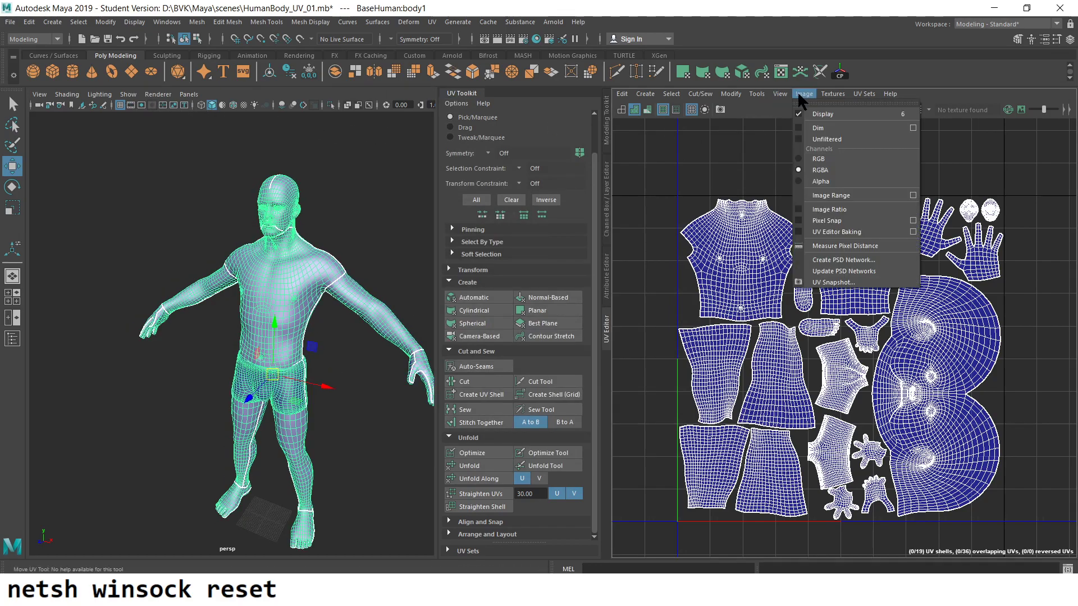
left_click(850, 283)
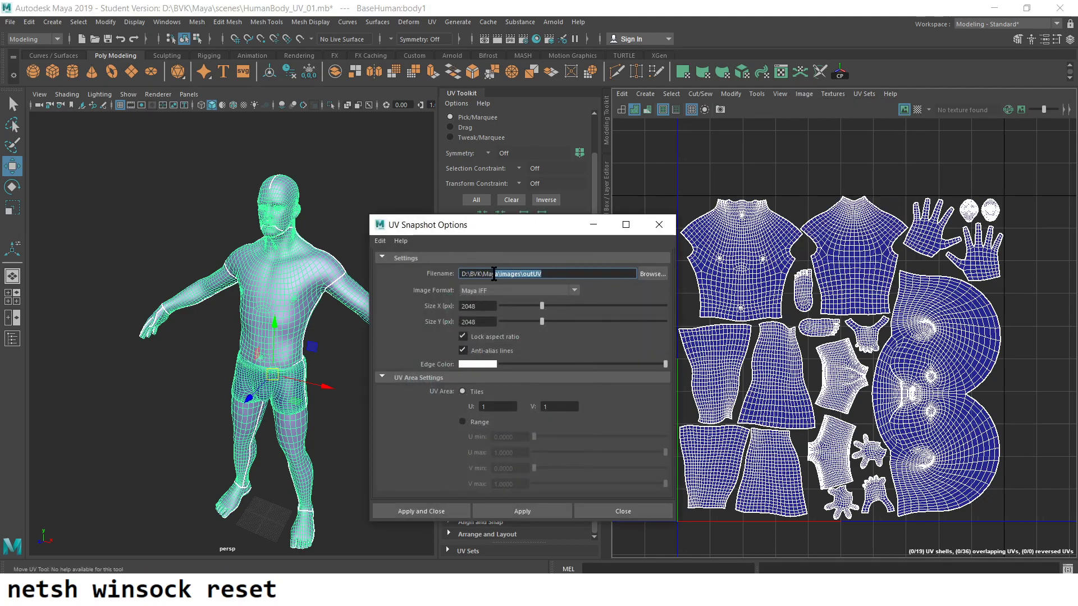
left_click(532, 292)
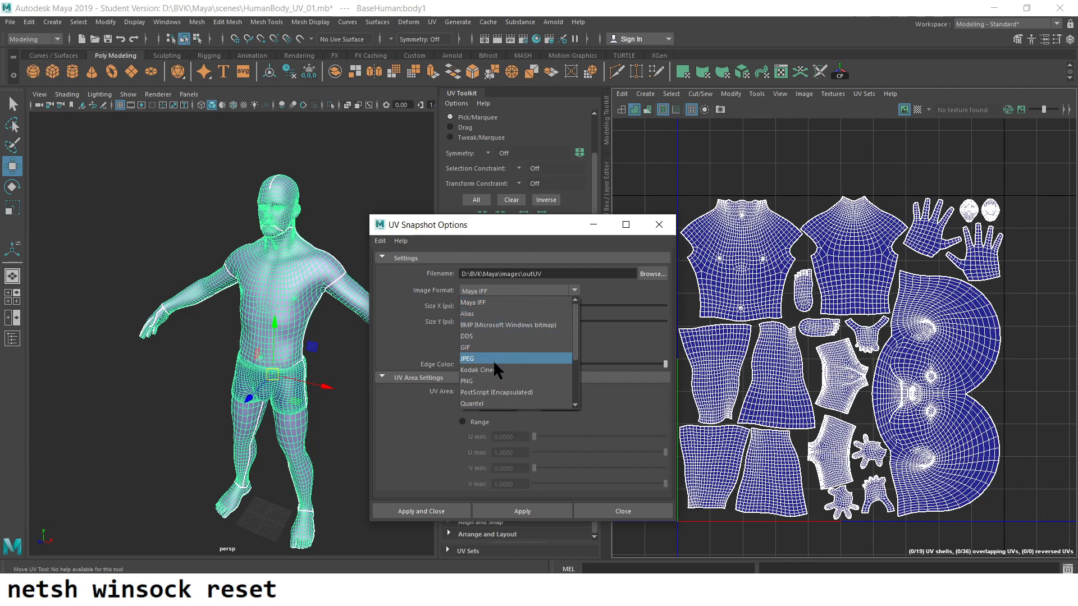
left_click(477, 380)
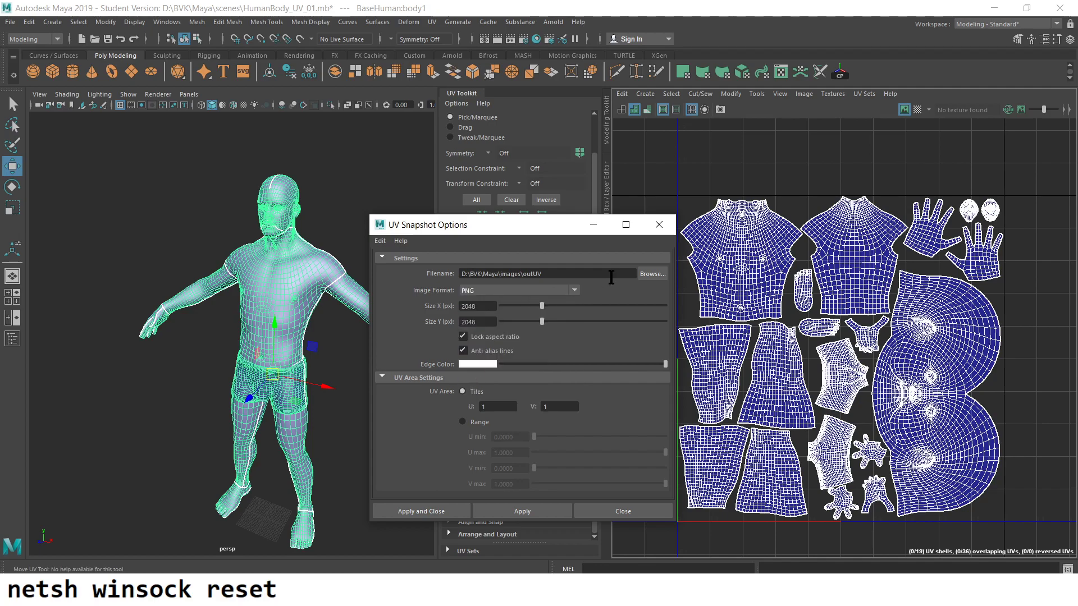
- Browse to the project's images folder and enter 'uv' as the file name
left_click(663, 274)
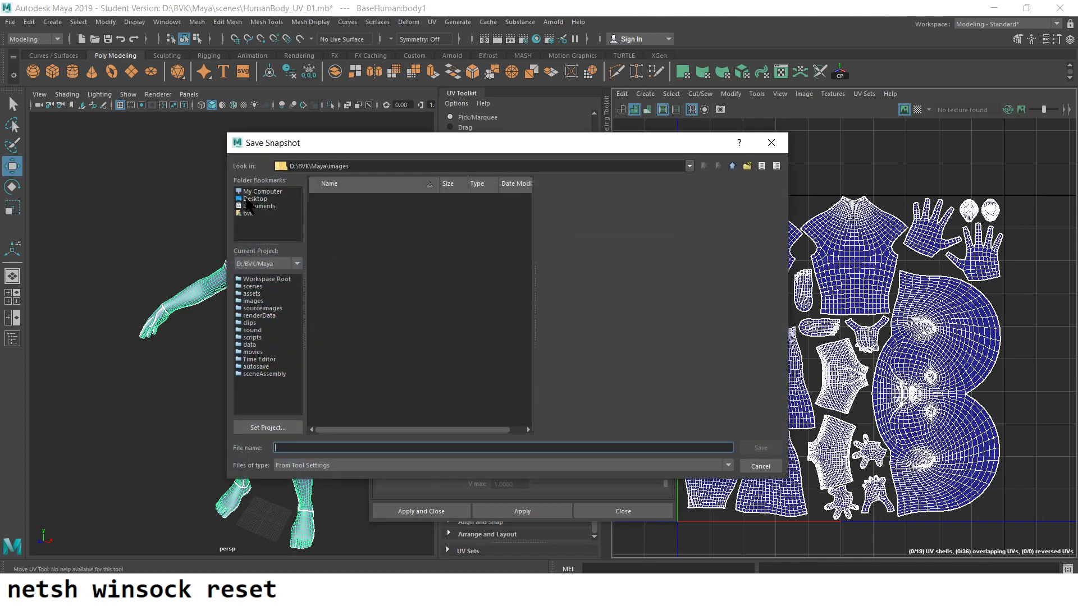
left_click(248, 199)
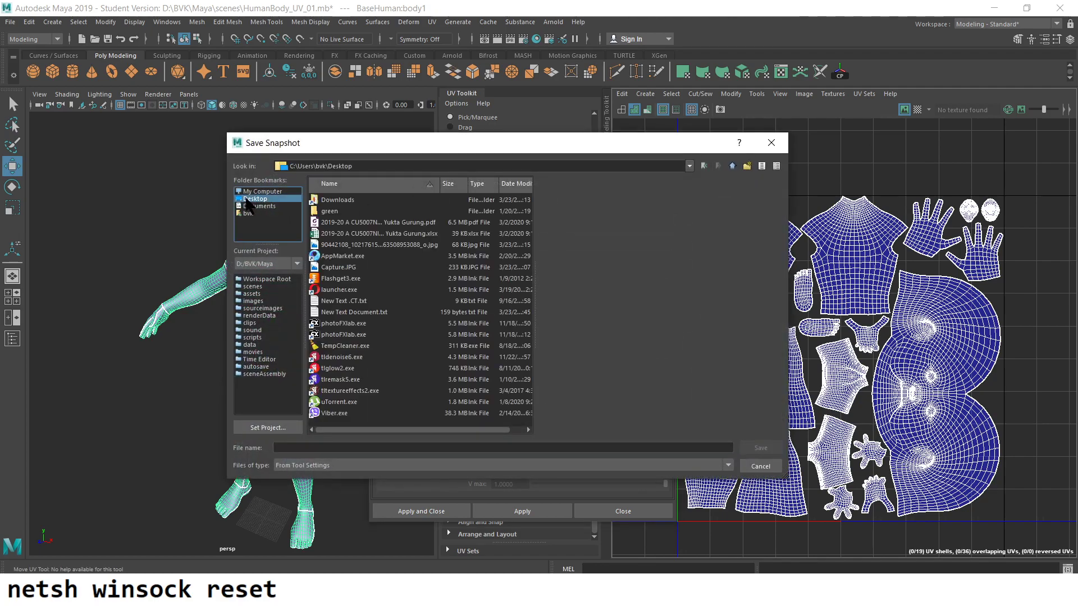
left_click(732, 164)
left_click(704, 165)
left_click(252, 301)
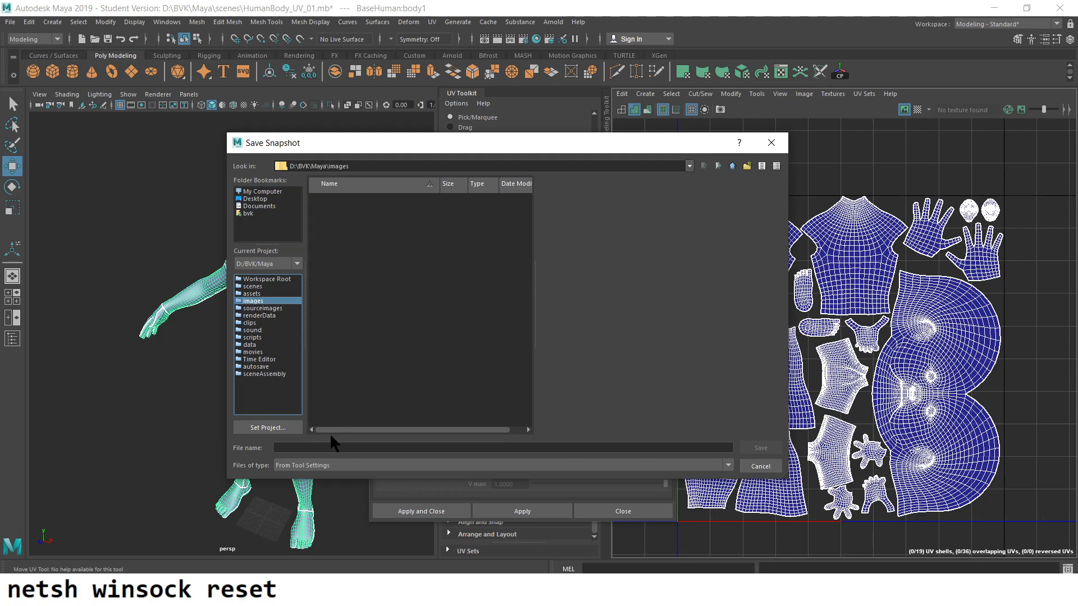
left_click(320, 447)
type("uv human")
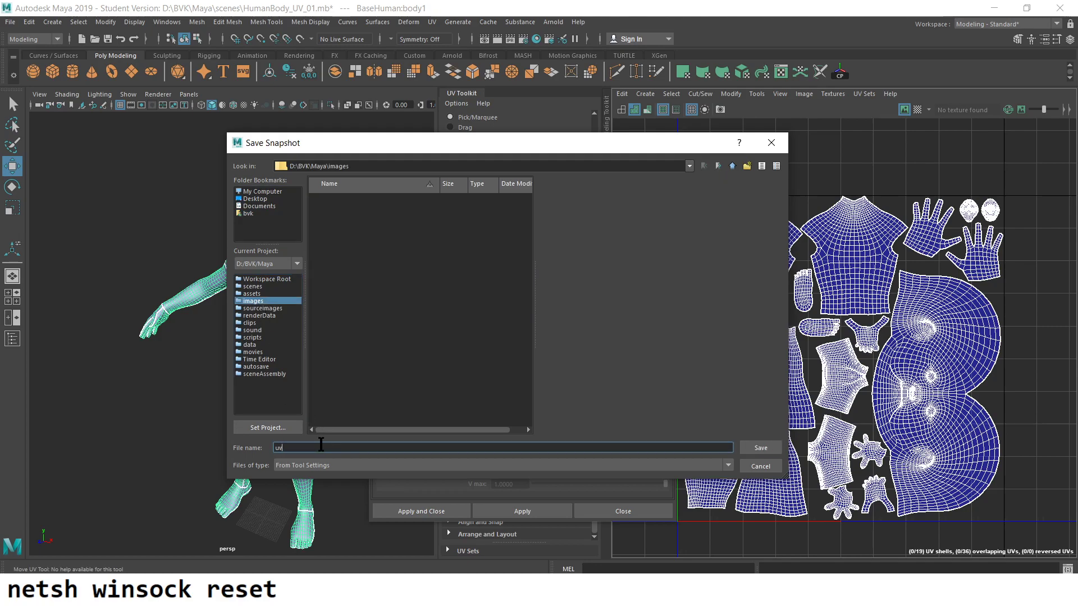
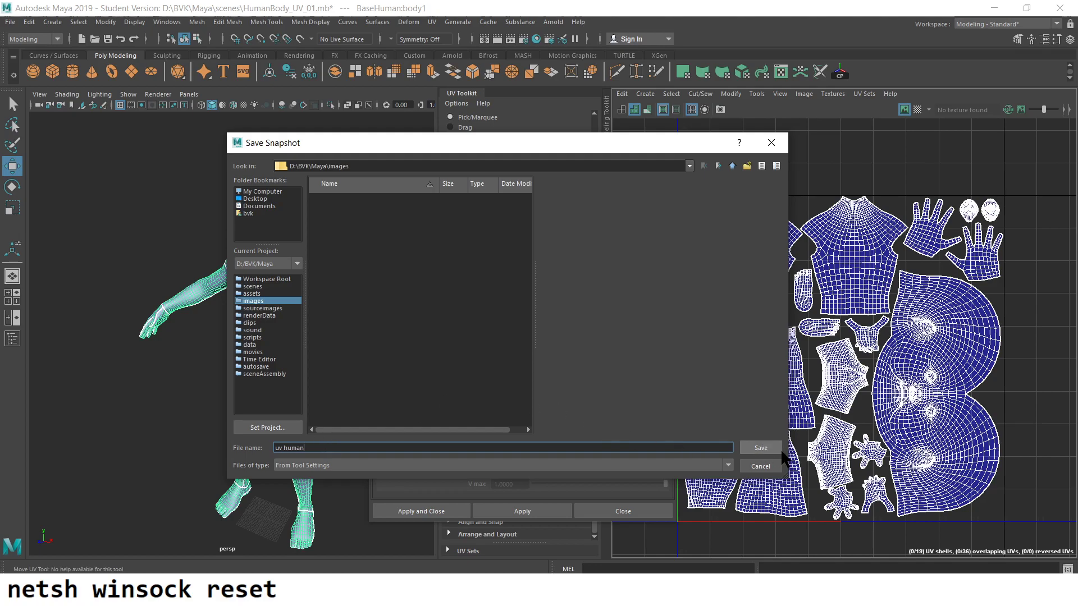
- Save the body's UV snapshot as a 2048×2048 PNG named uv human
left_click(761, 447)
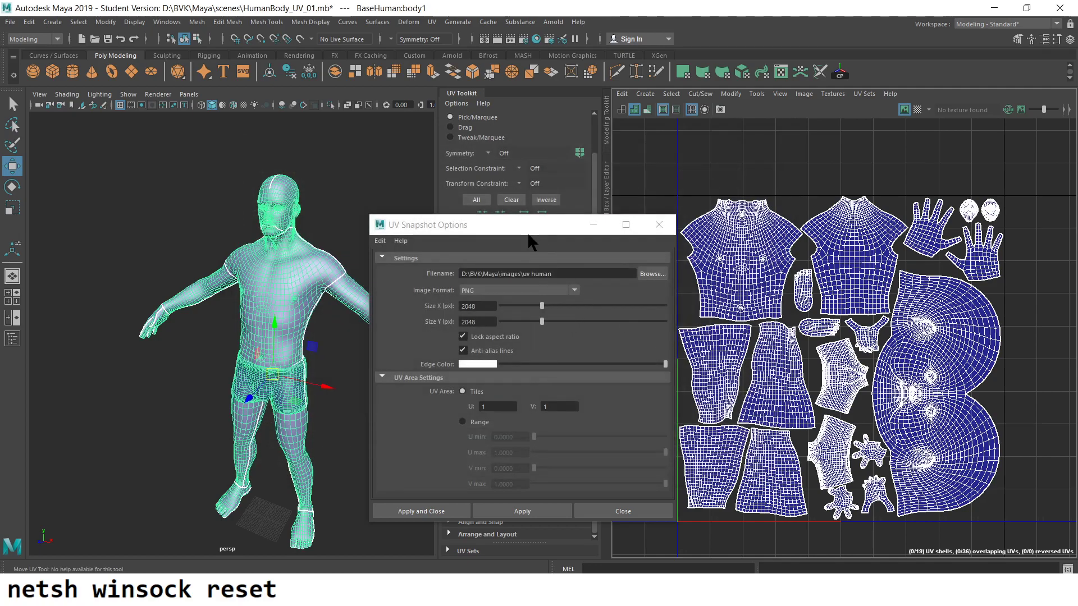
left_click_drag(528, 235, 629, 218)
left_click(537, 497)
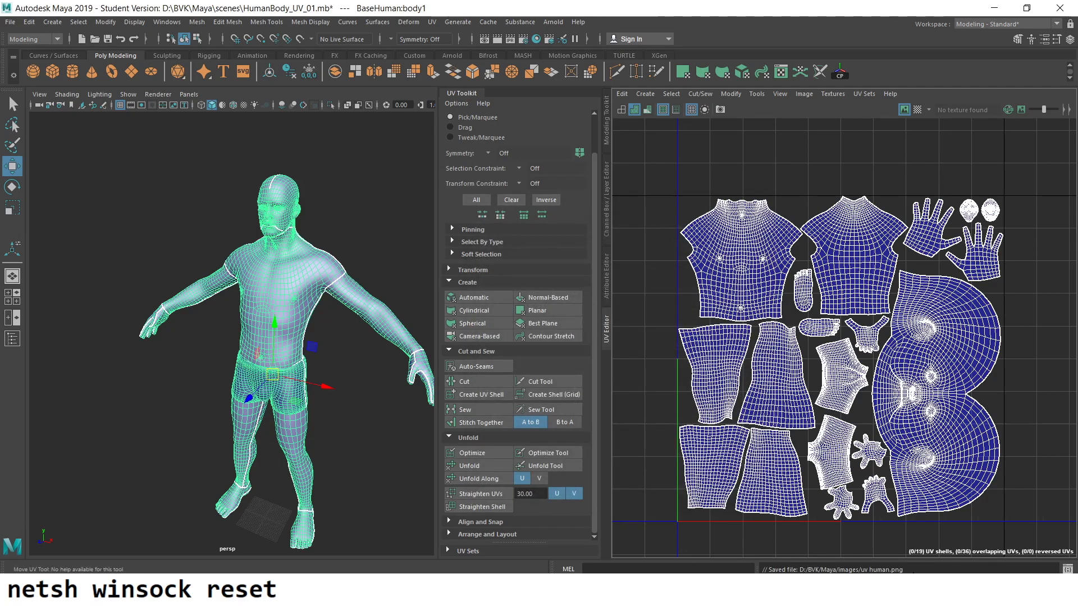
- Copy the saved PNG's path and paste it into the Windows Run prompt
left_click_drag(903, 570, 791, 569)
key("ctrl+c")
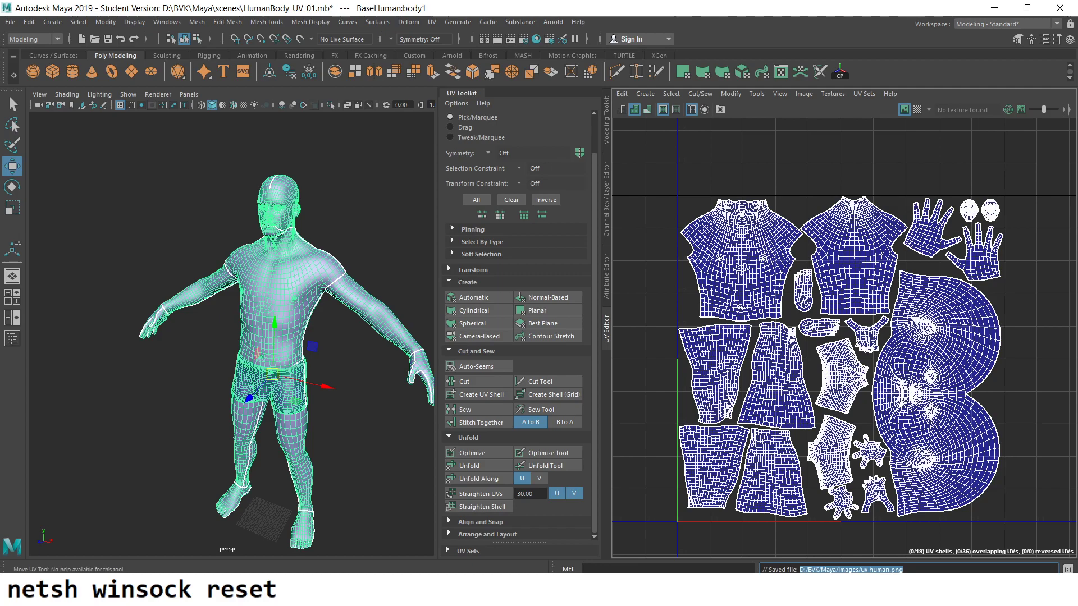
key("super+r")
key("ctrl+v")
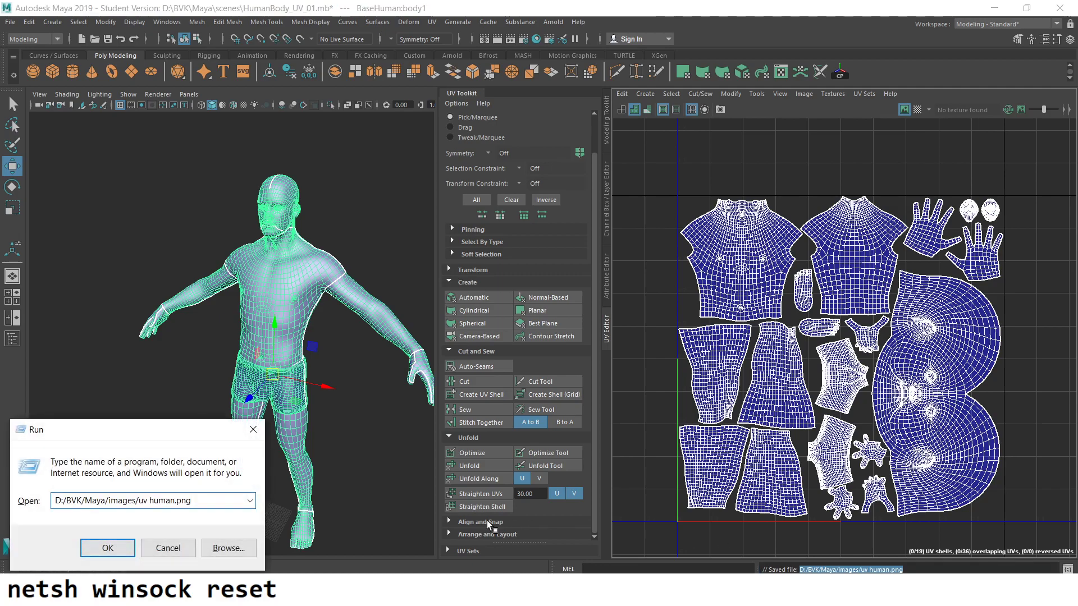
- Open uv human.png in Photos, maximize and zoom in to inspect it, then close it
key("Return")
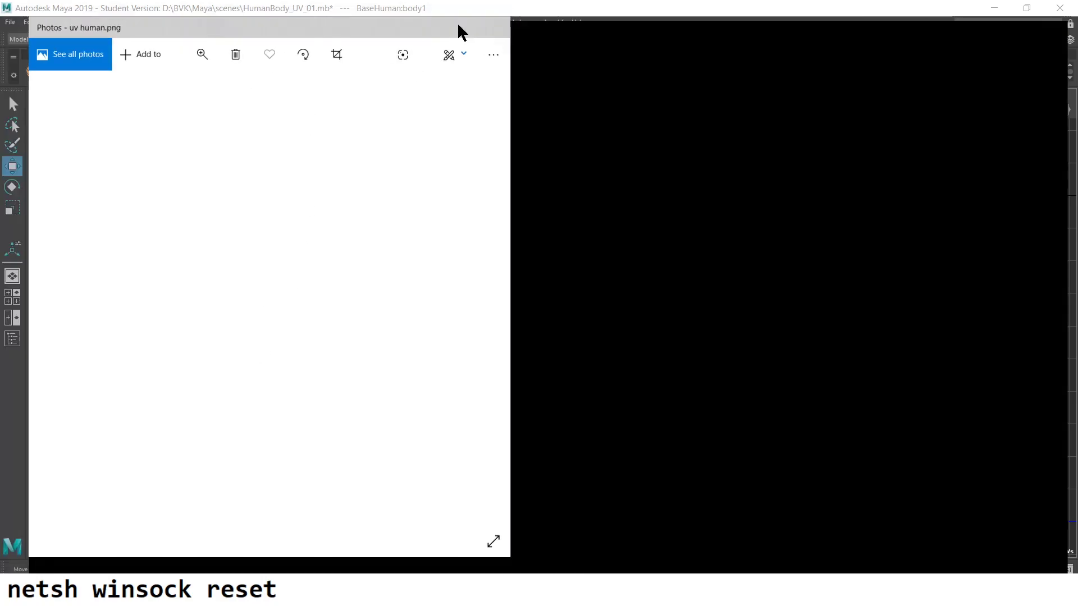
left_click(456, 23)
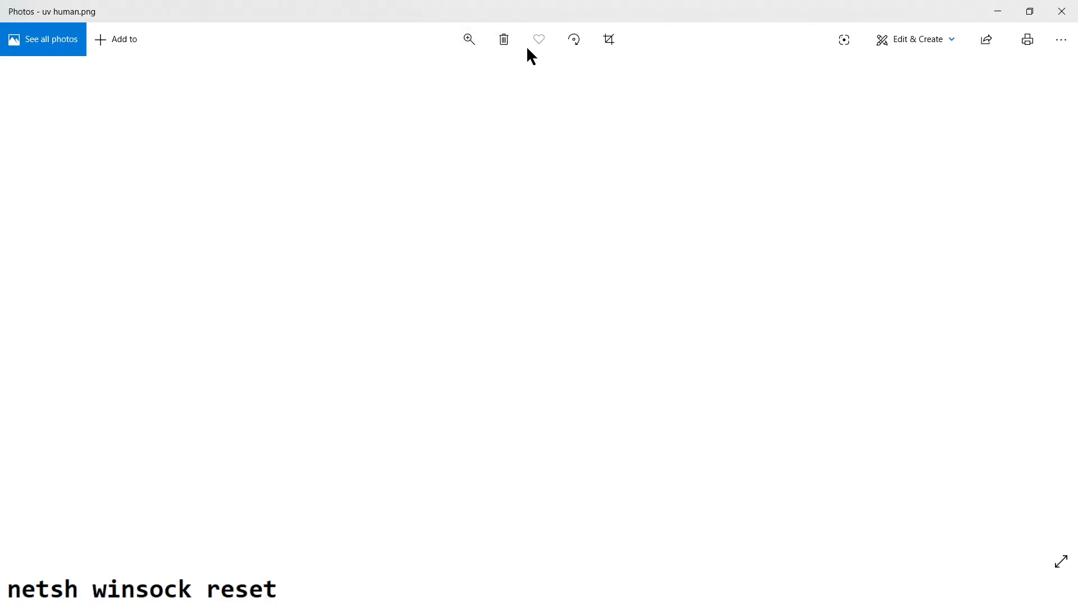
left_click(470, 46)
left_click_drag(404, 76, 489, 76)
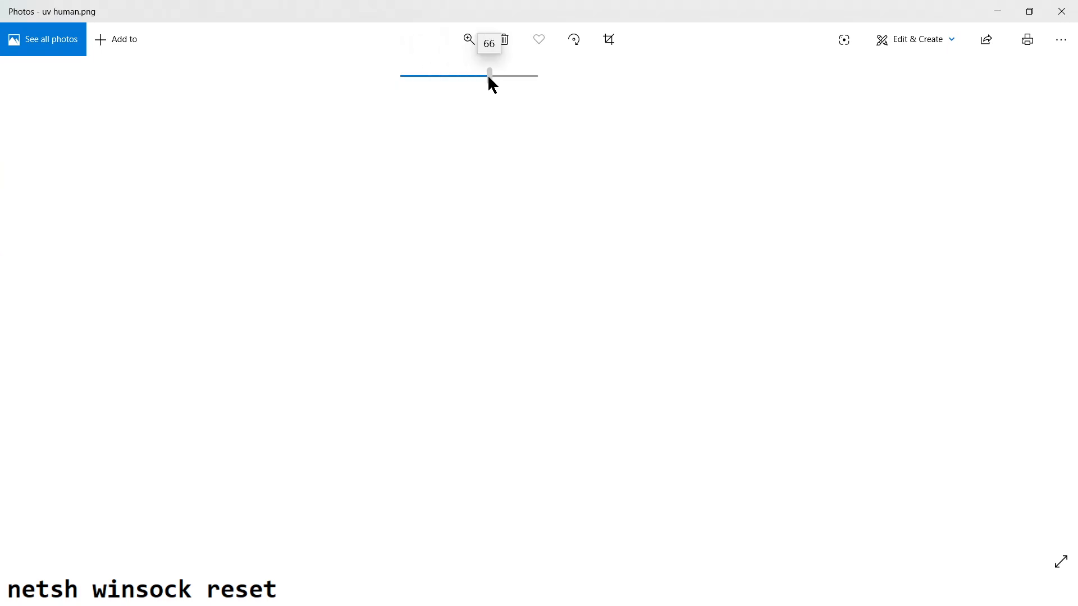
left_click(1061, 11)
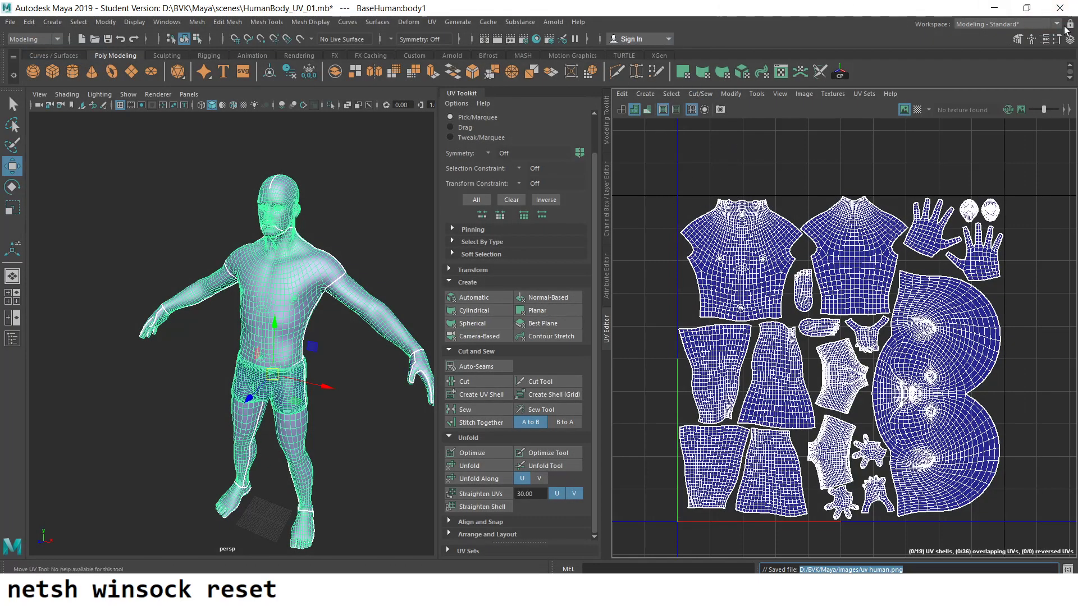
- Minimize Maya and launch Adobe Photoshop 2020 from a Start menu search for photoshop
left_click(994, 8)
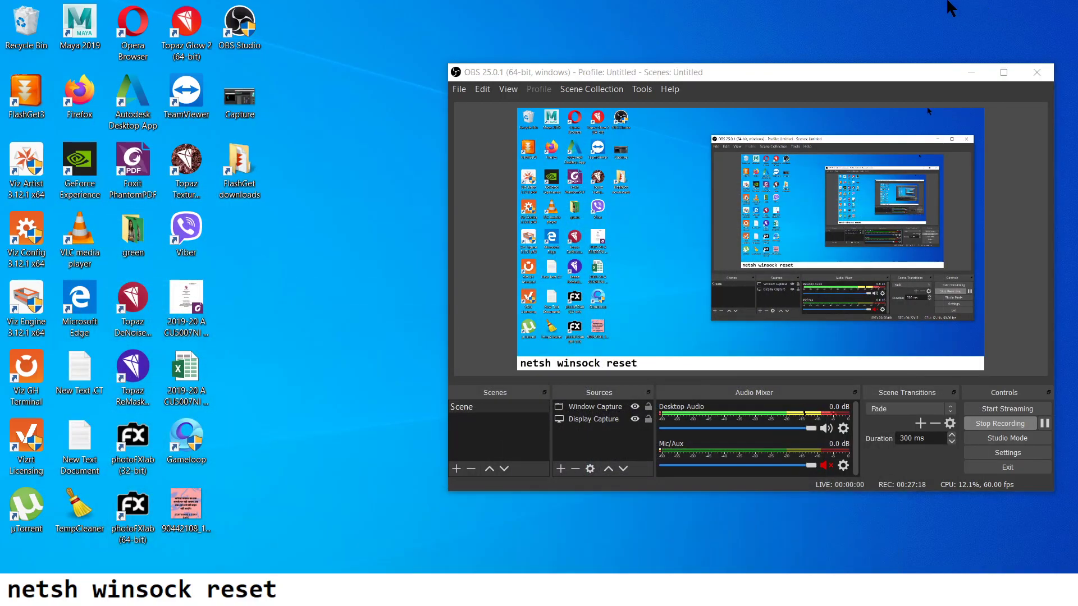
key("super")
type("photo")
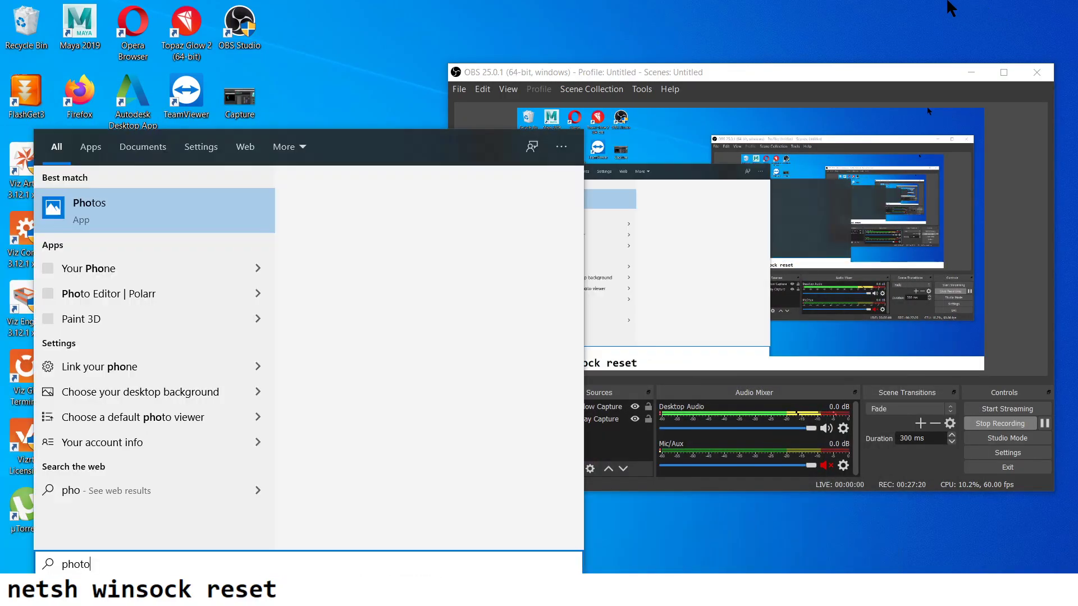
type("shop")
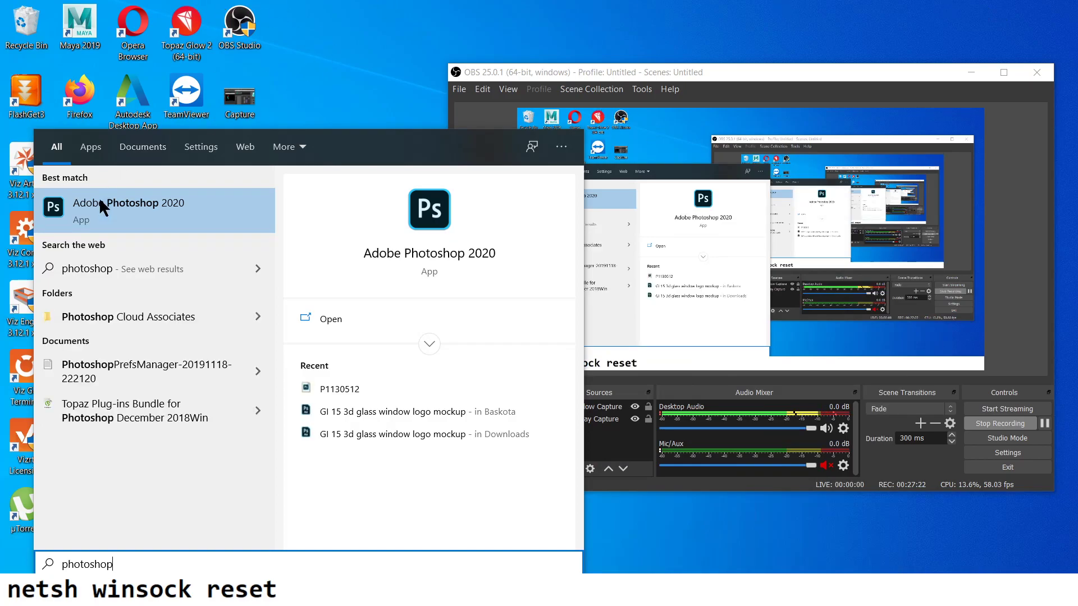
left_click(99, 204)
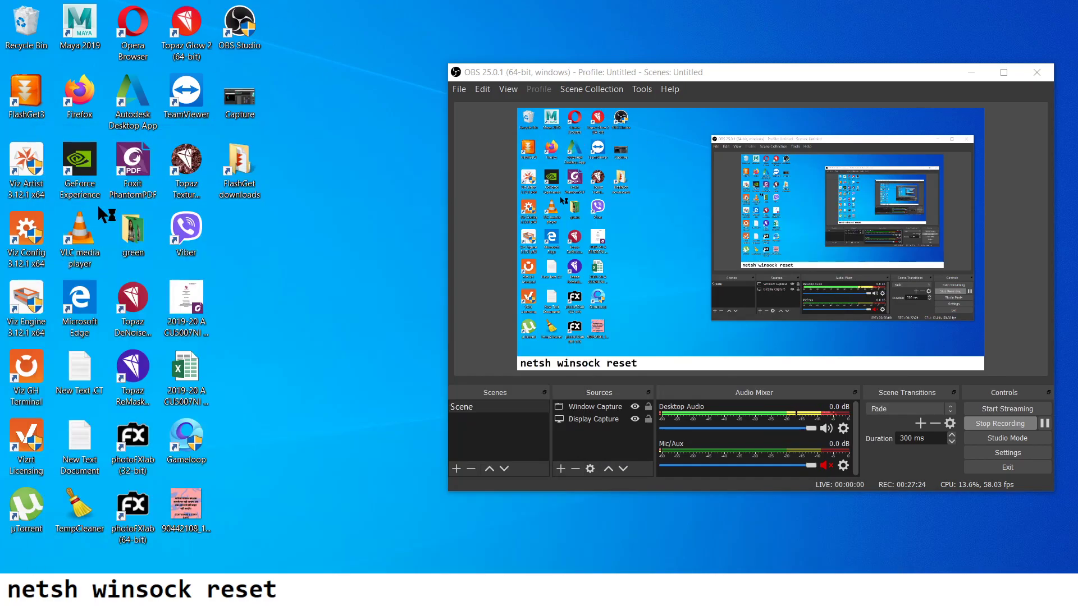
- Minimize OBS, bring Maya forward, then minimize Maya again to show the desktop
left_click(972, 73)
left_click(274, 543)
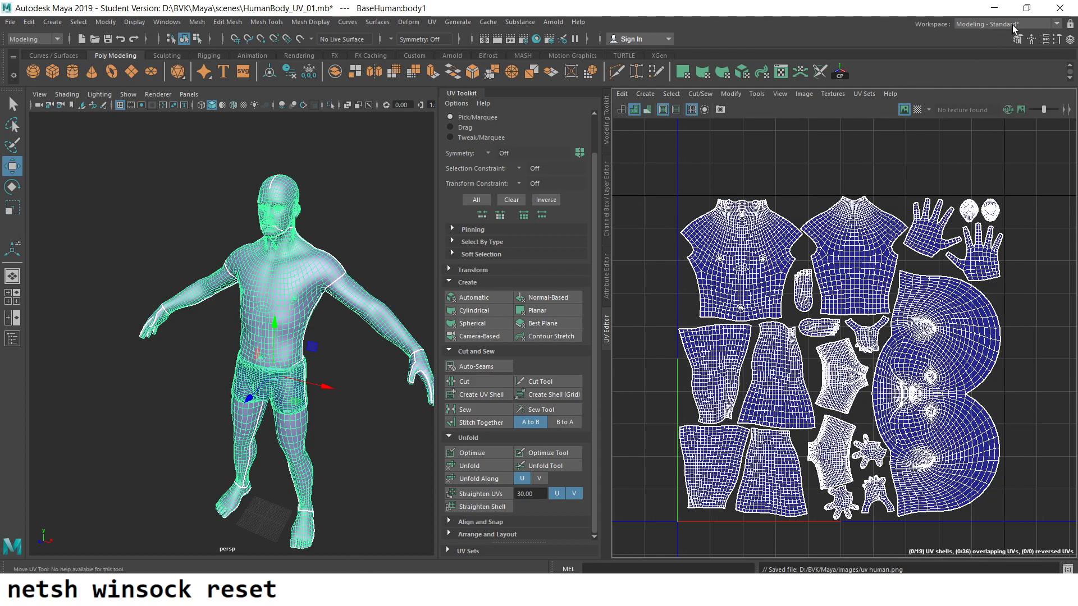
left_click(995, 8)
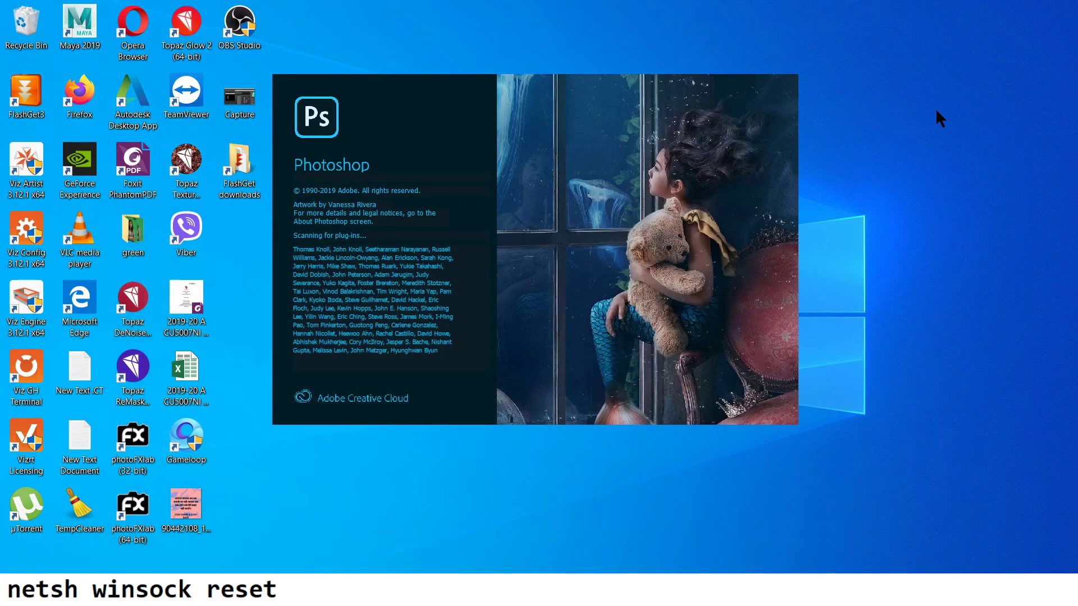
- Refresh the desktop and bring Maya forward while Photoshop loads to its Home screen
right_click(935, 109)
left_click(937, 153)
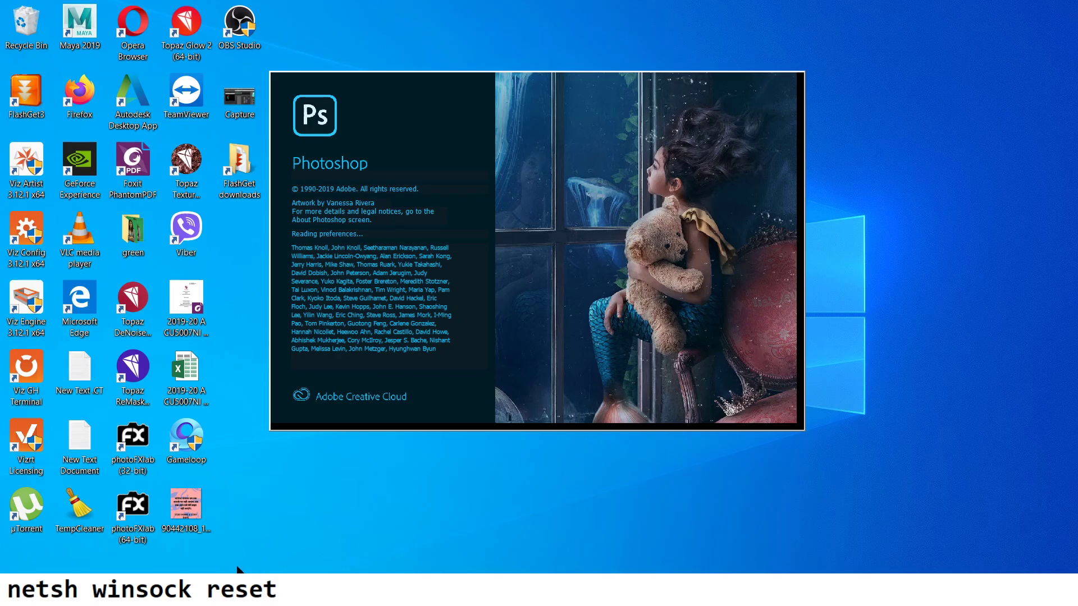
left_click(280, 548)
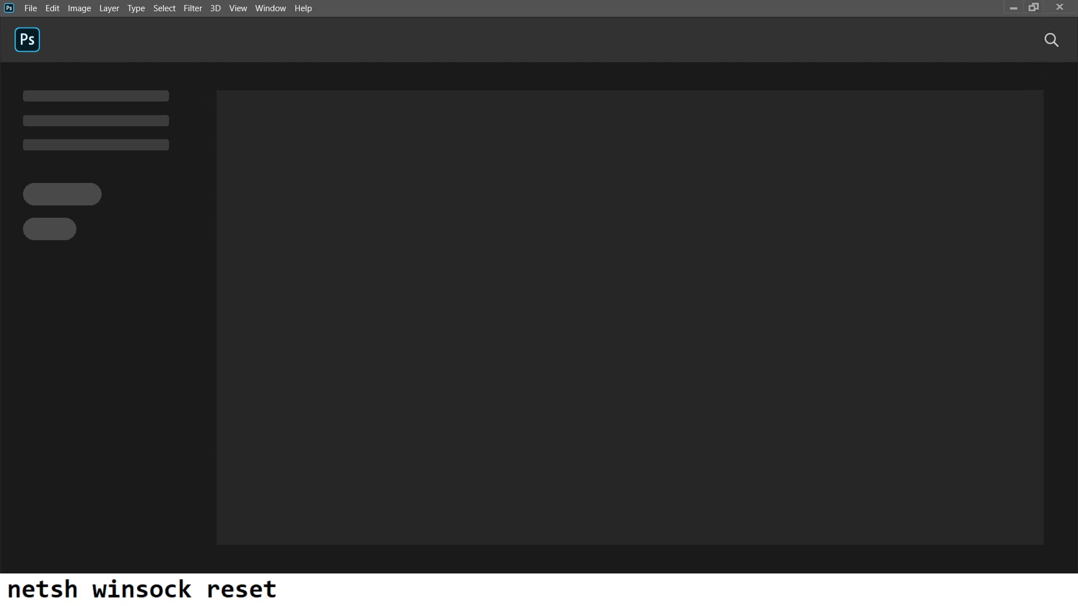
- Navigate File Explorer to D:/BVK/Maya/images and drag uv human.png into Photoshop
key("alt+Tab")
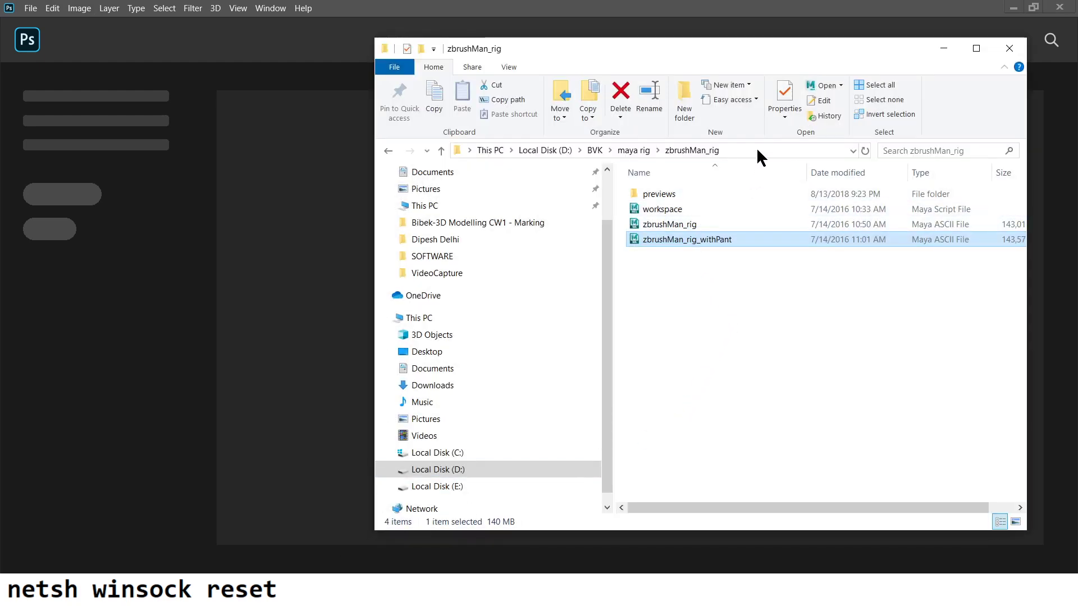
left_click(756, 151)
key("ctrl+v")
key("BackSpace")
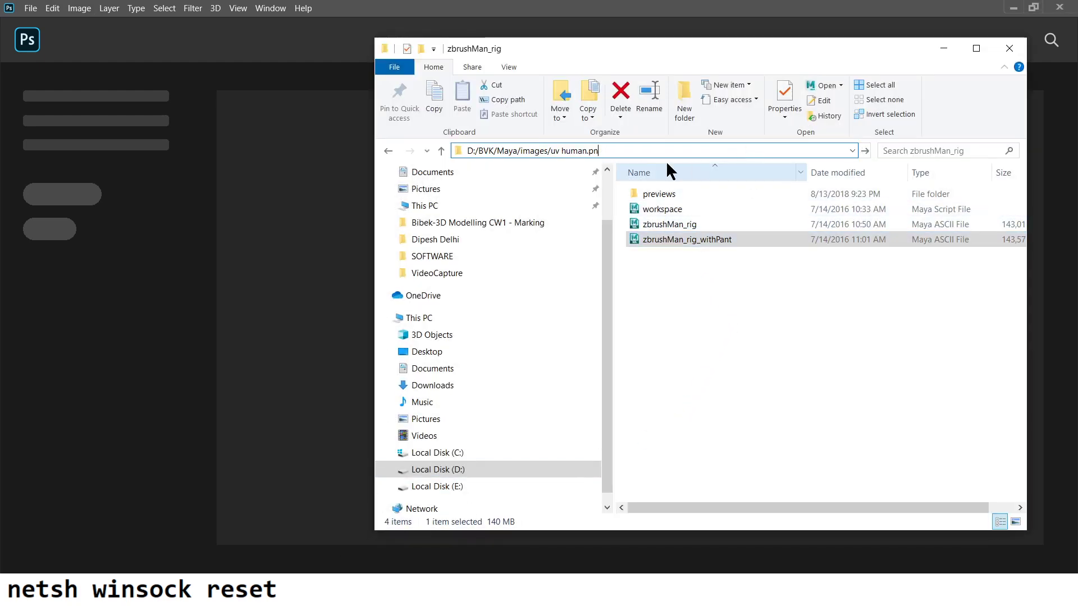
key("BackSpace")
key("BackSpace")
key("BackSpace")
key("BackSpace")
key("BackSpace")
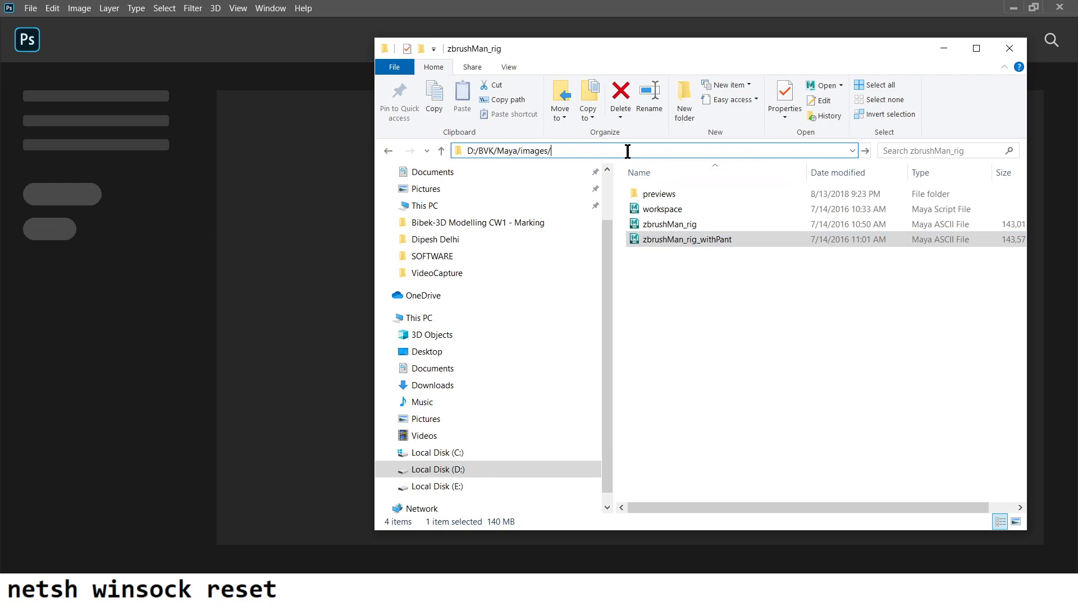
key("Return")
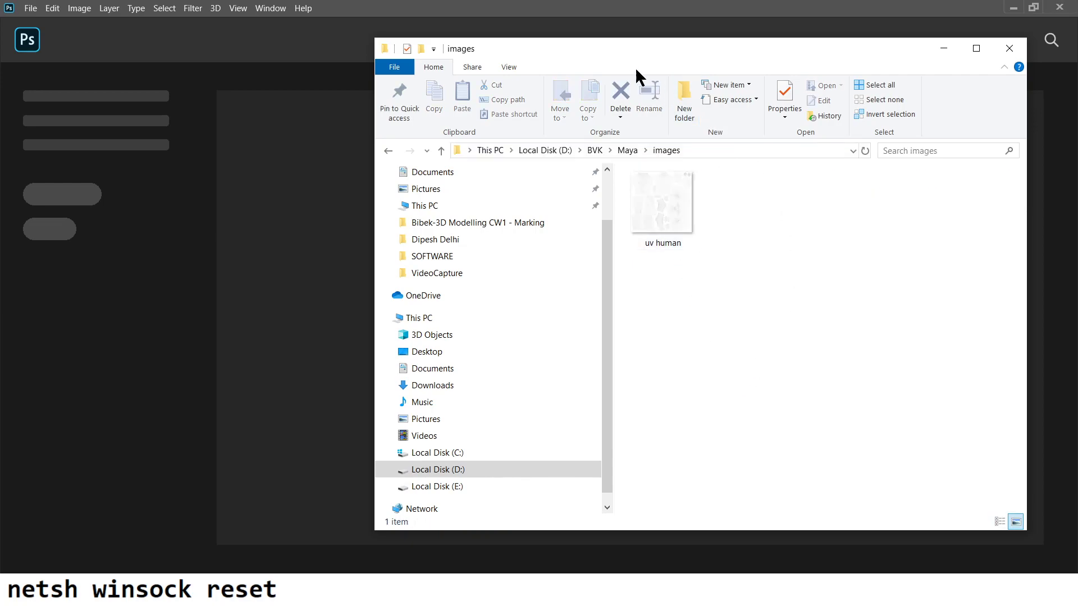
left_click_drag(634, 66, 767, 128)
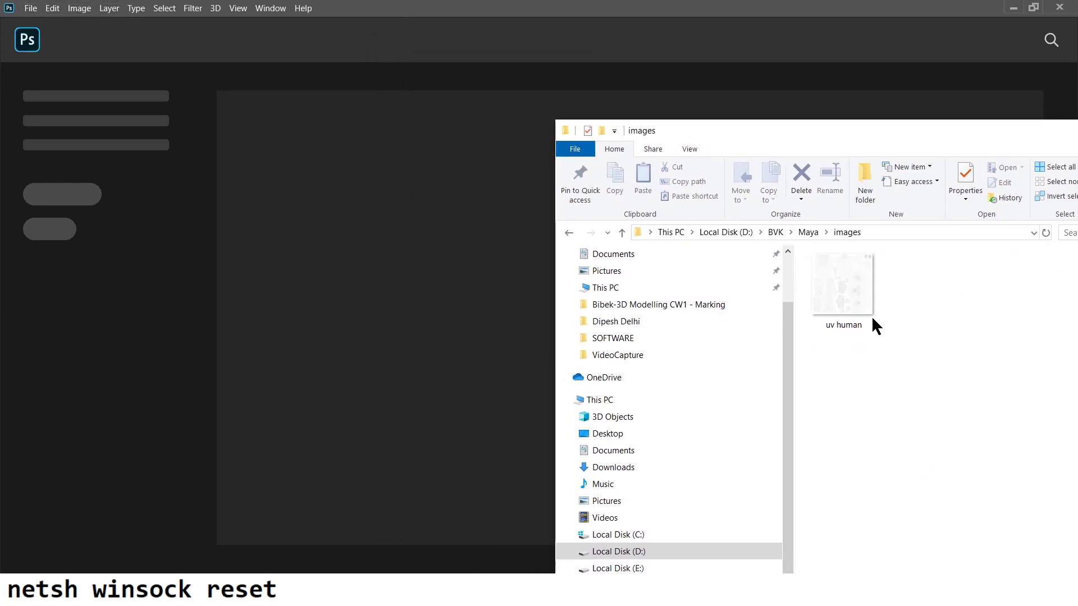
mouse_move(871, 315)
left_mouse_down()
mouse_move(278, 53)
mouse_move(275, 78)
left_mouse_up()
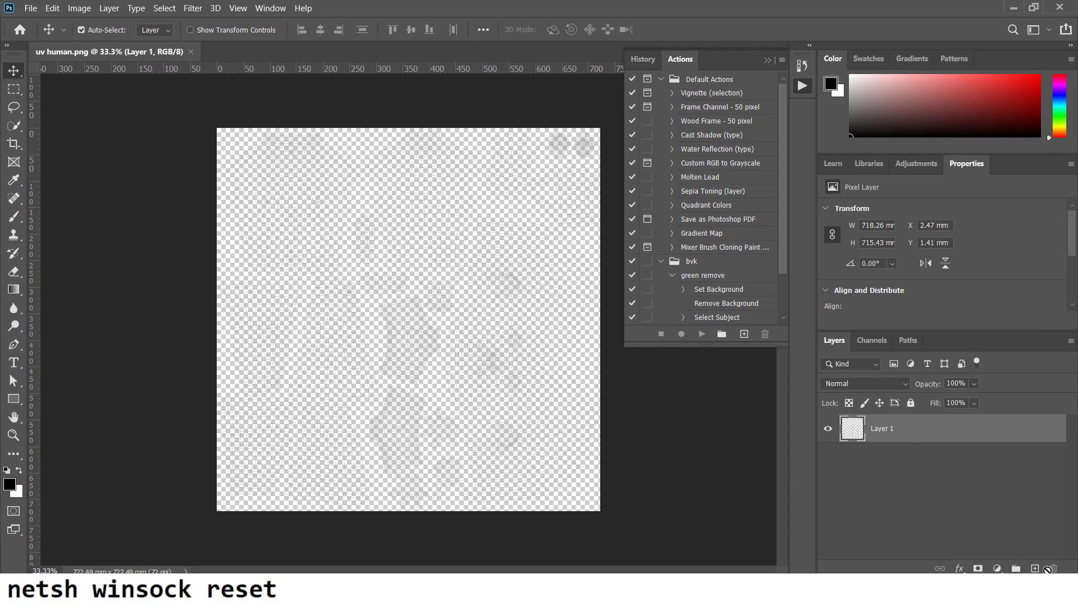
- Add a new layer below Layer 1 and set the foreground colour to a light brown skin tone
left_click(1034, 569)
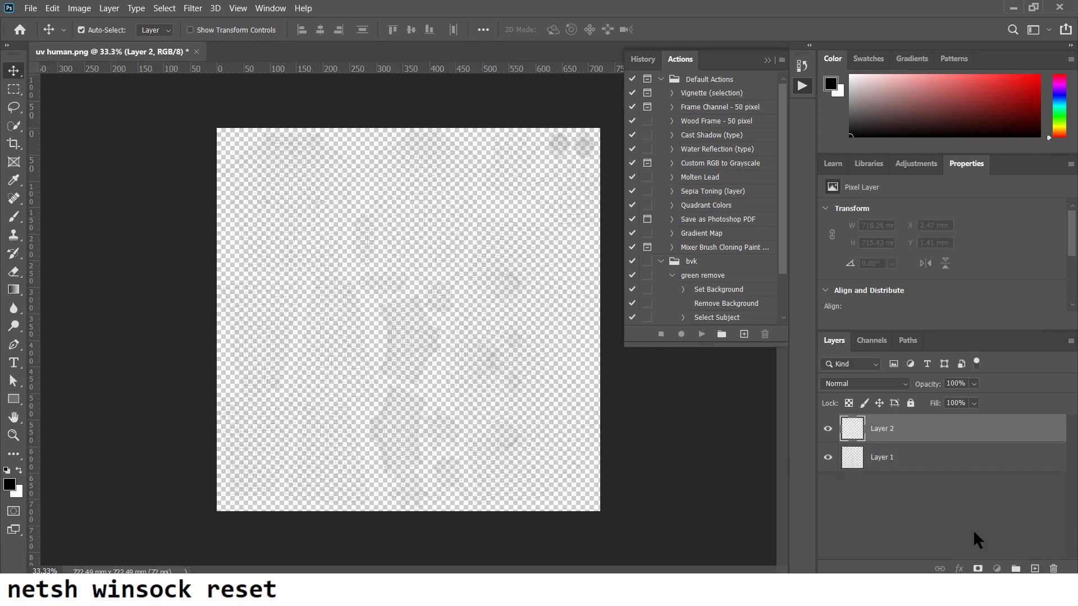
key("ctrl+bracketleft")
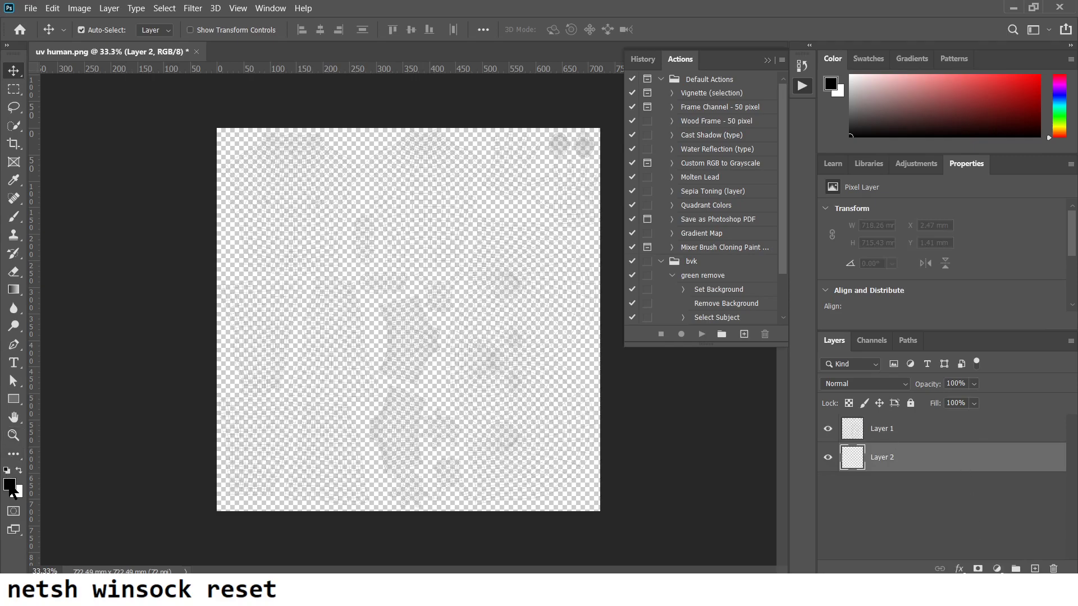
left_click(9, 485)
left_click(682, 231)
left_click(764, 229)
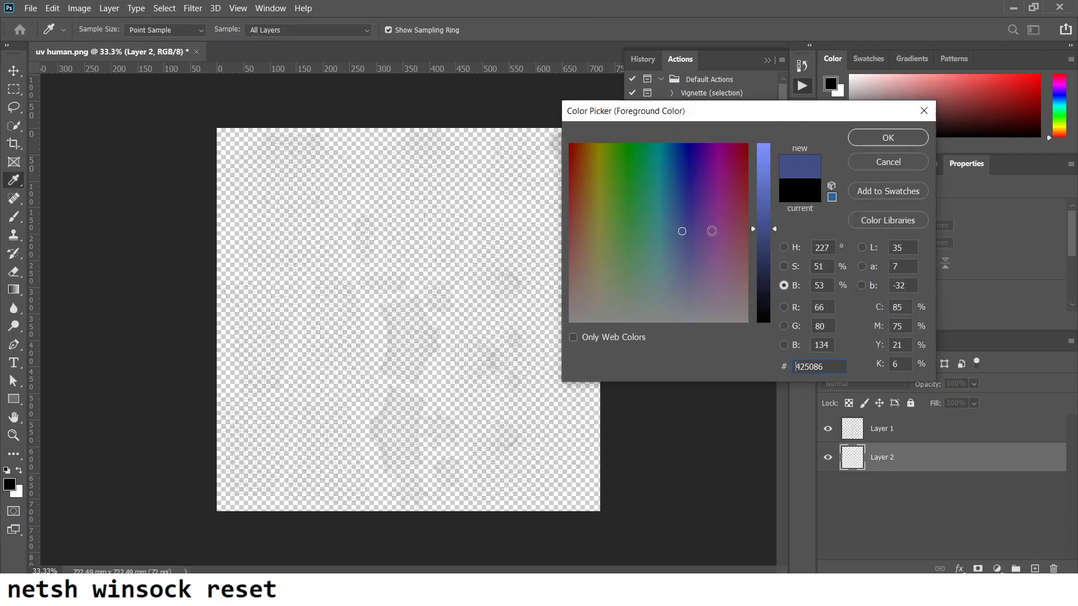
left_click_drag(712, 231, 585, 257)
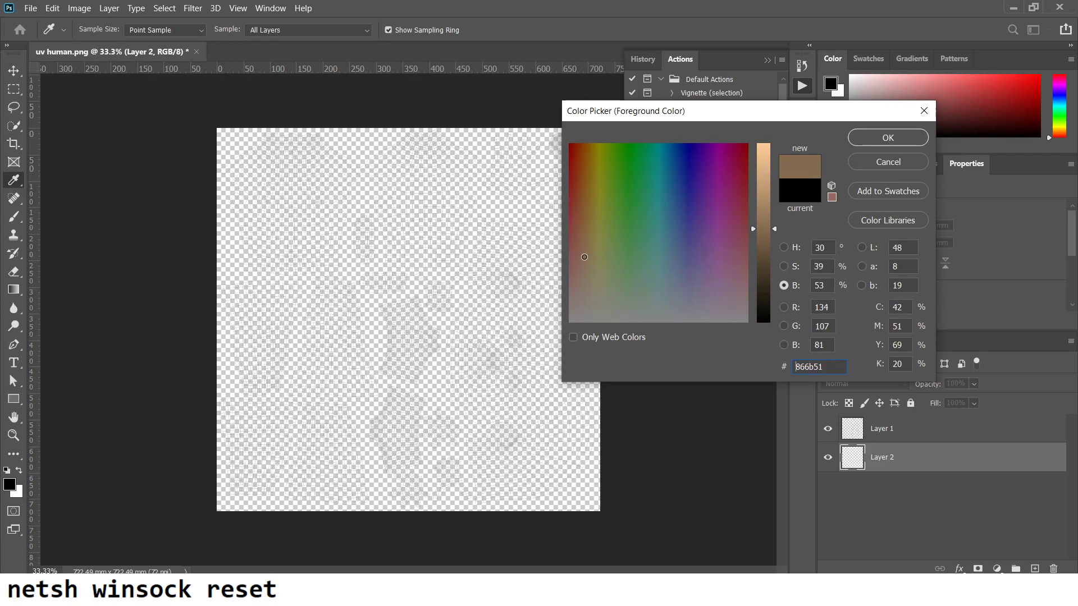
left_click_drag(763, 229, 764, 207)
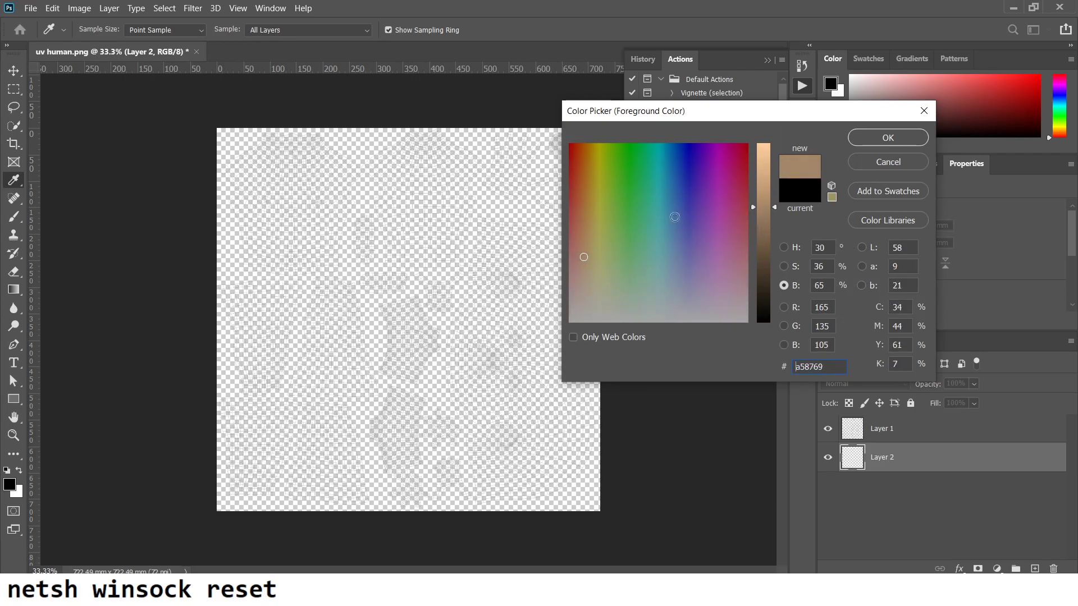
left_click_drag(586, 257, 582, 259)
left_click(888, 138)
- Fill Layer 2 with the skin tone, inspect the layout at 100%, and type 'thankyou for watching...'
key("v")
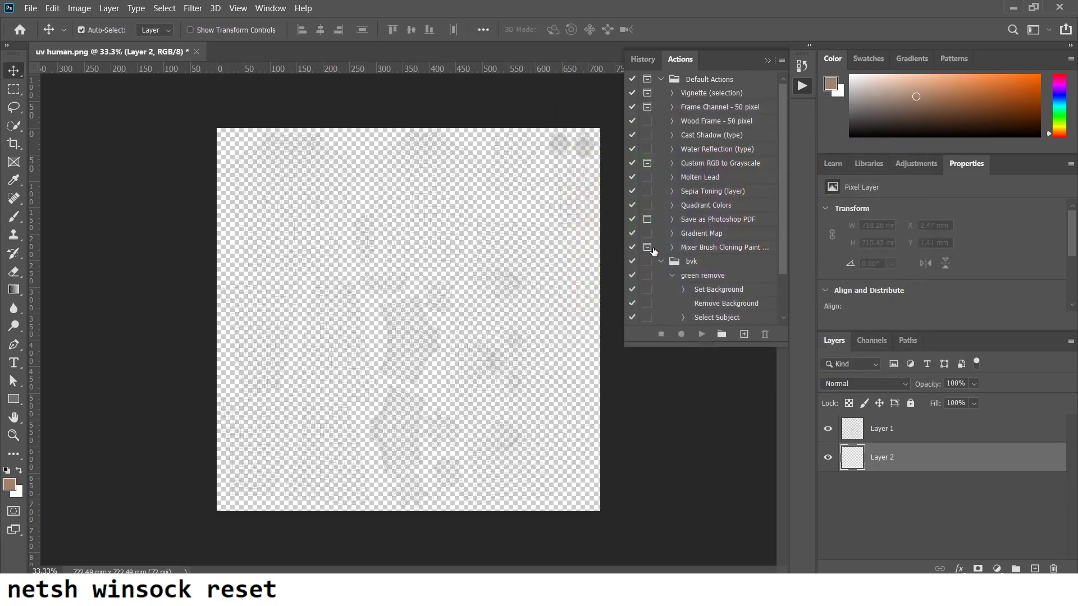
key("alt+BackSpace")
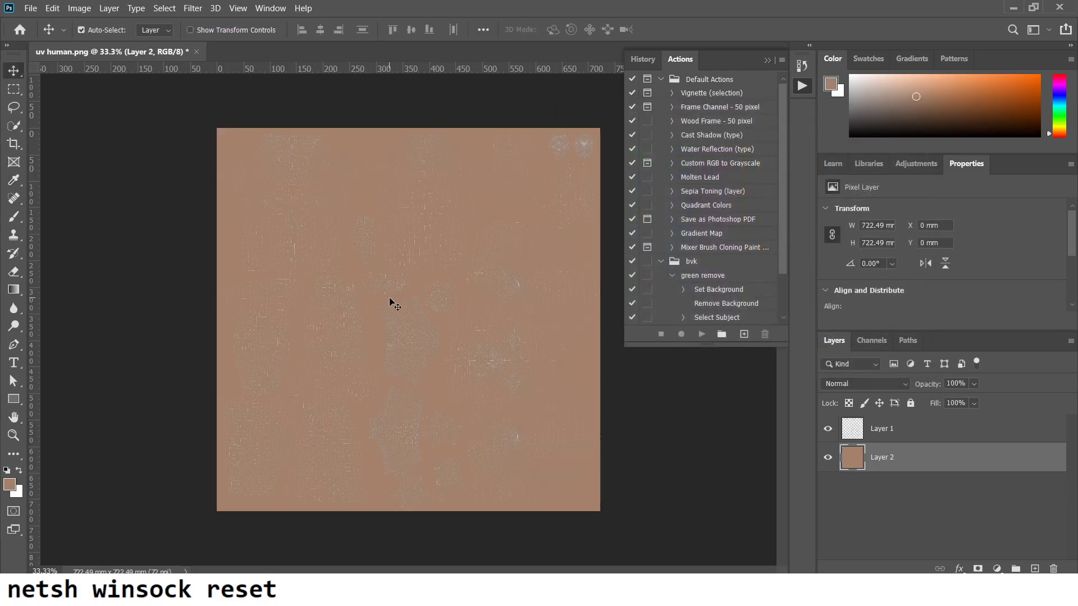
key("ctrl+1")
mouse_move(373, 366)
left_mouse_down()
mouse_move(303, 272)
mouse_move(320, 210)
left_mouse_up()
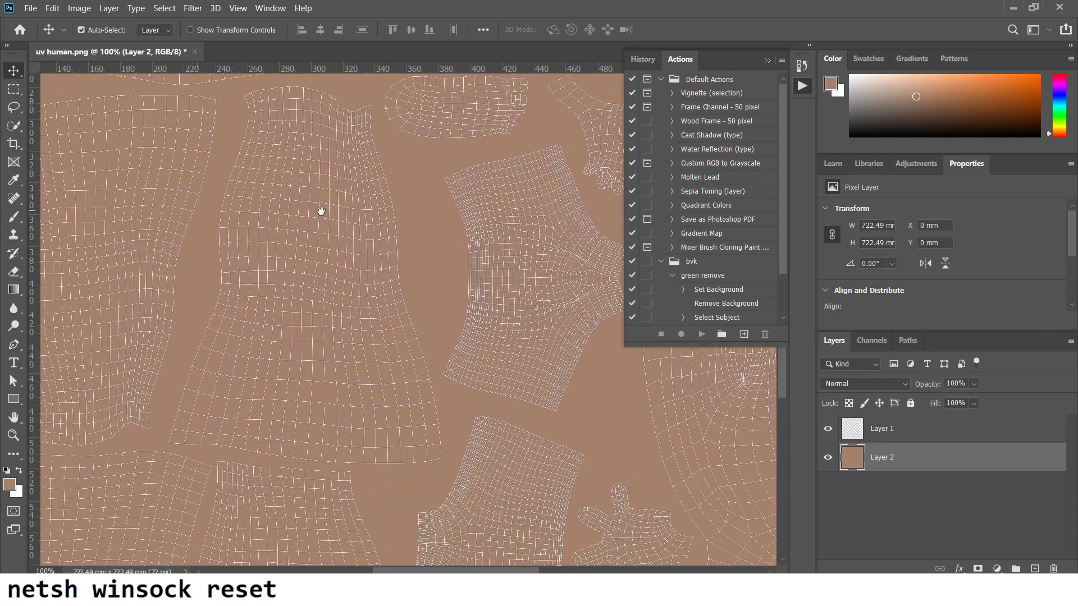
key("ctrl+plus")
key("ctrl+minus")
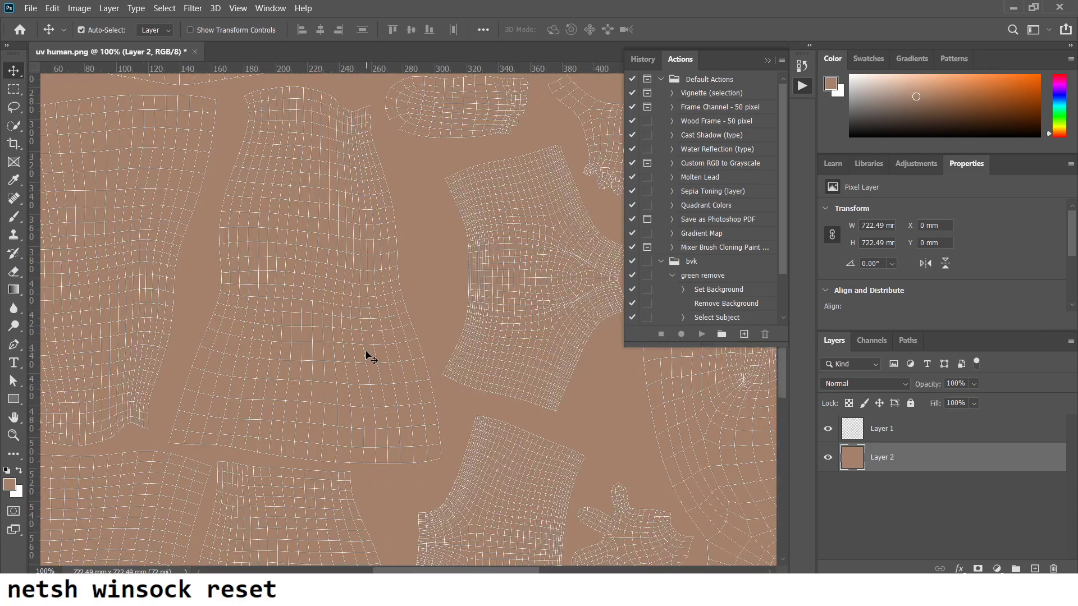
left_click_drag(505, 265, 72, 221)
mouse_move(414, 351)
left_mouse_down()
mouse_move(408, 324)
mouse_move(421, 409)
mouse_move(445, 337)
mouse_move(427, 381)
mouse_move(337, 242)
left_mouse_up()
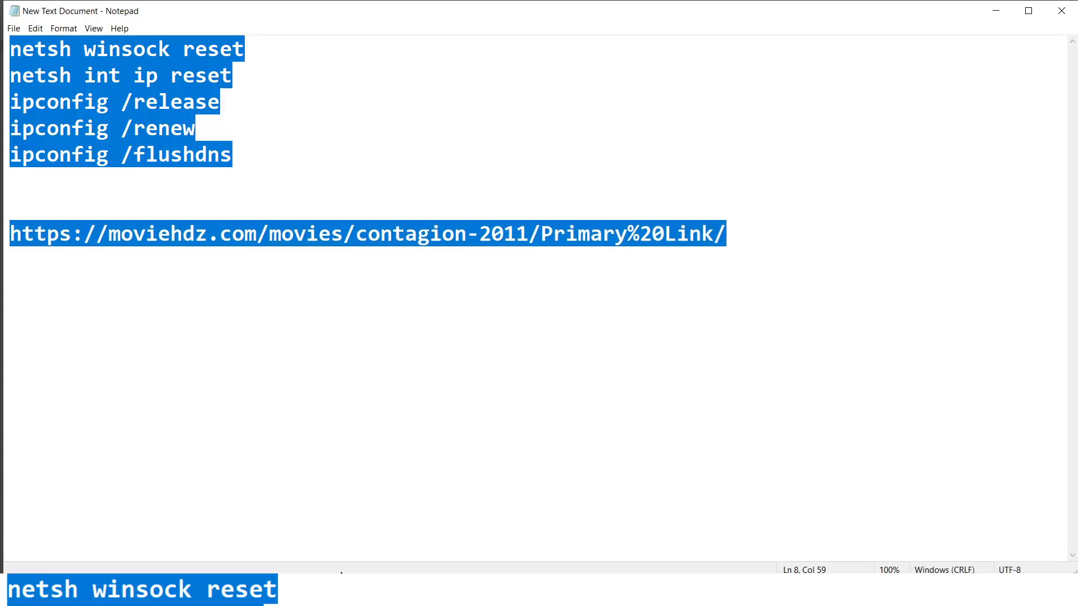
type("thank")
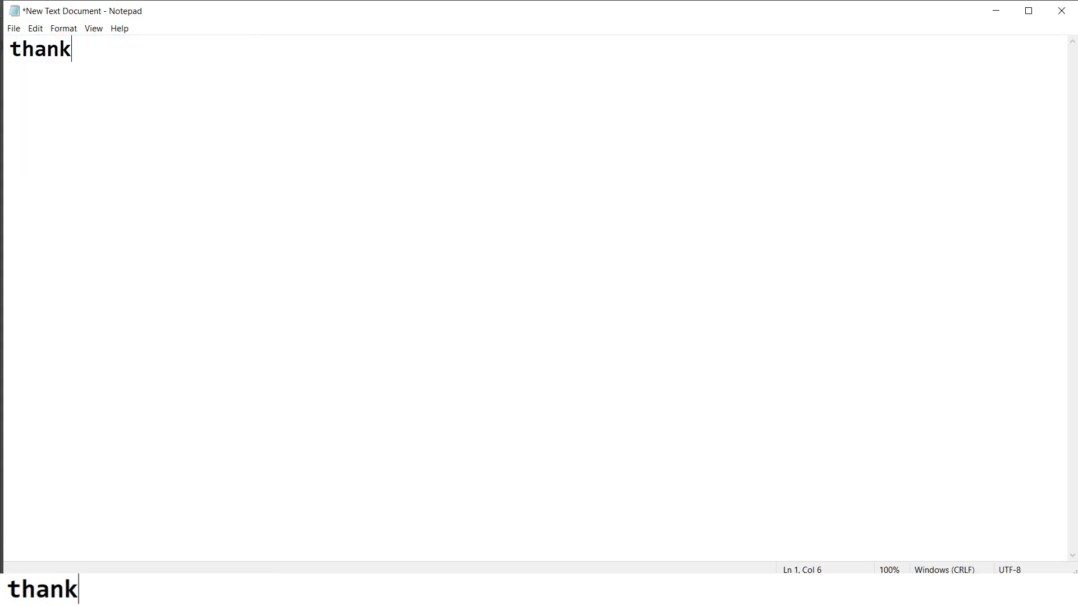
type("you for wat")
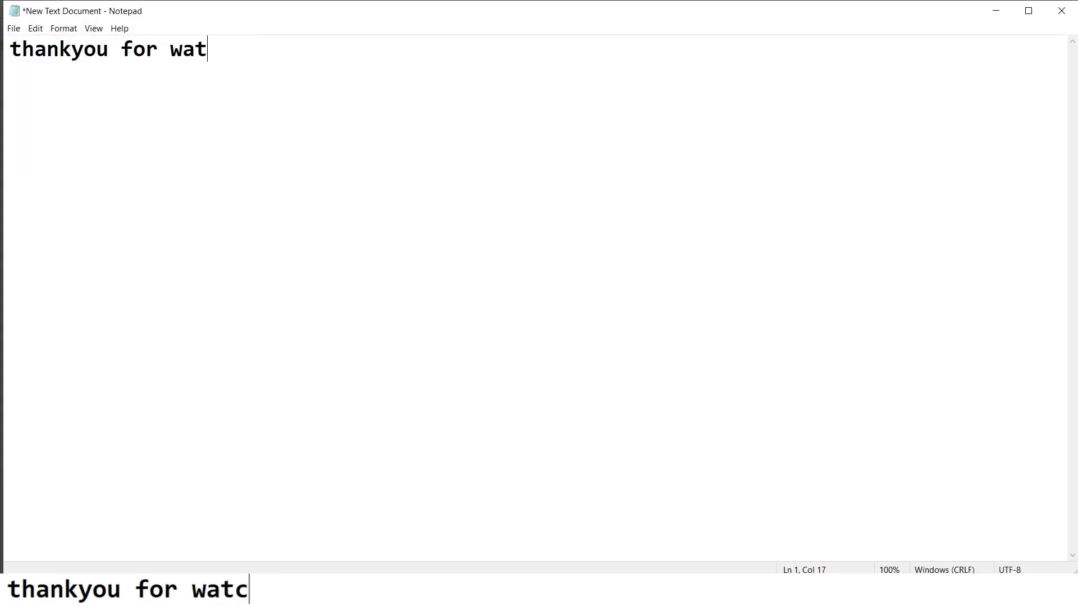
type("ching...")
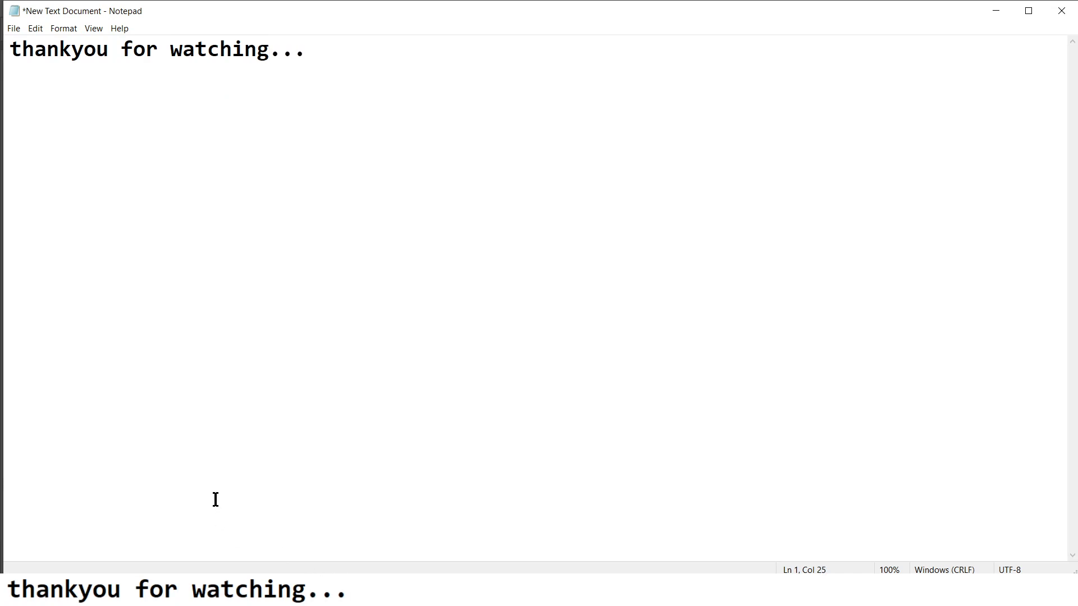